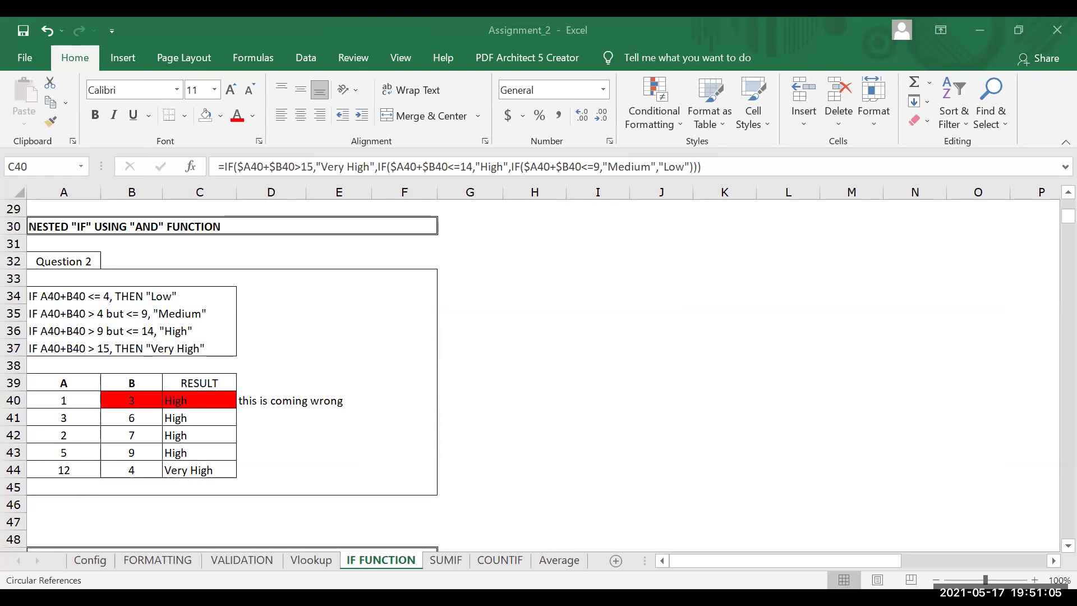
# Examine the nested IF formula in RESULT cell C40 and the input value in B40
pyautogui.click(560, 259)
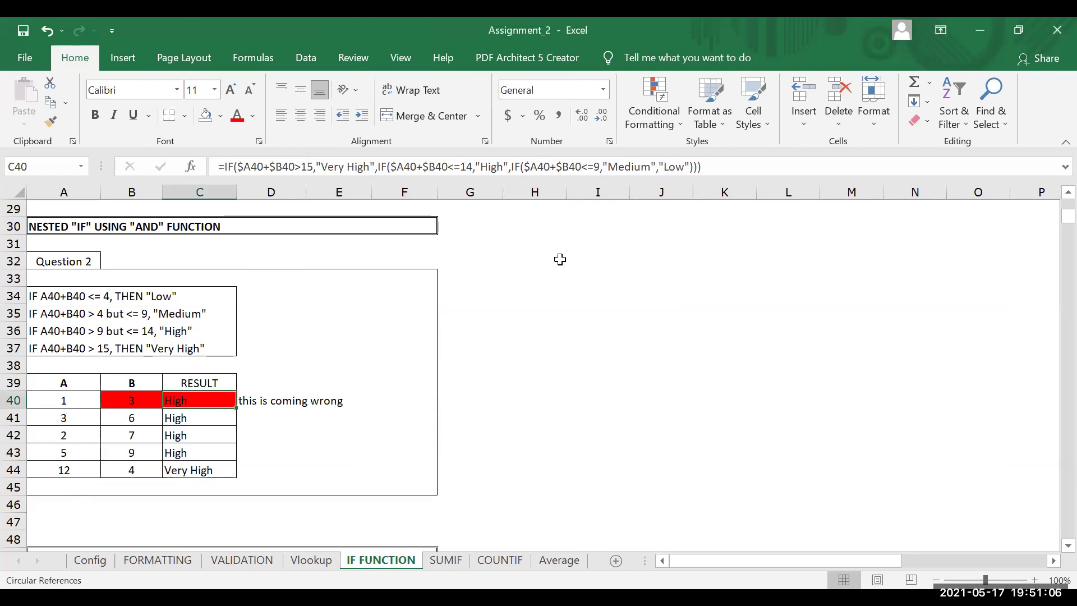
pyautogui.click(549, 62)
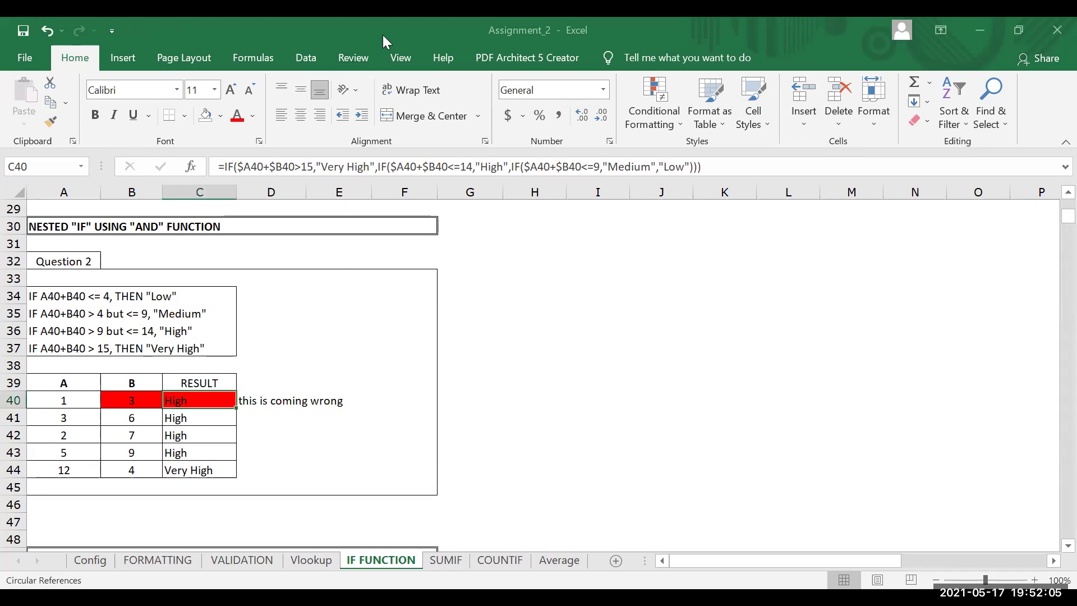
pyautogui.click(130, 398)
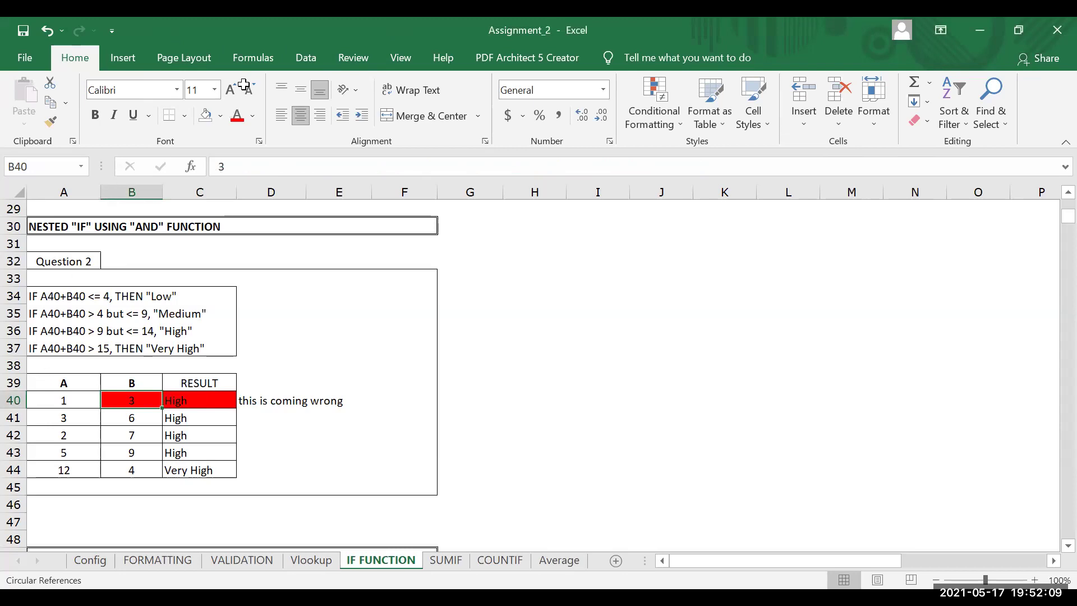
pyautogui.click(203, 414)
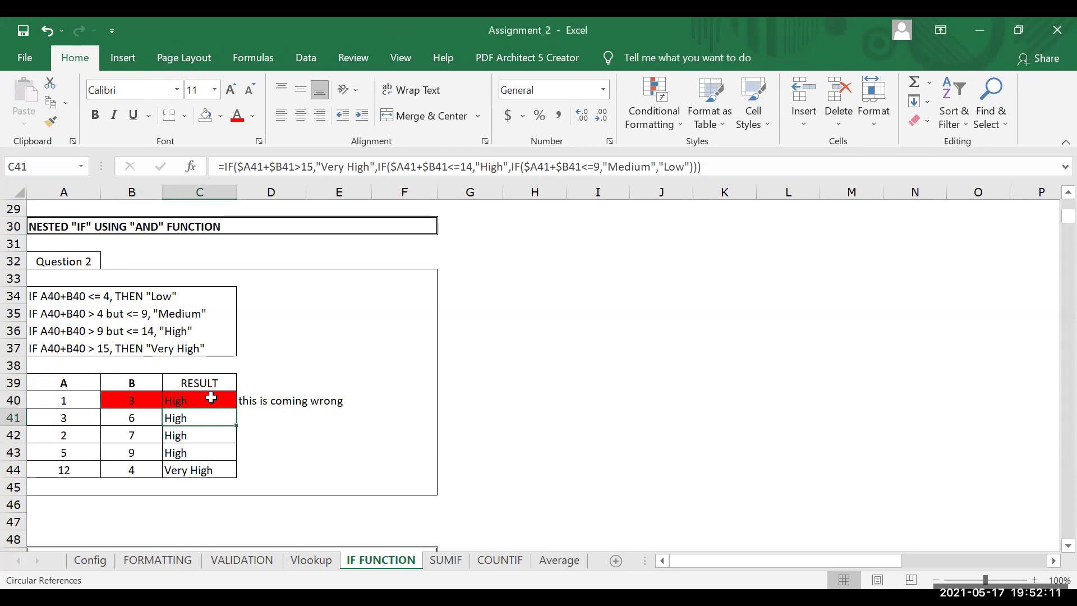
pyautogui.click(200, 398)
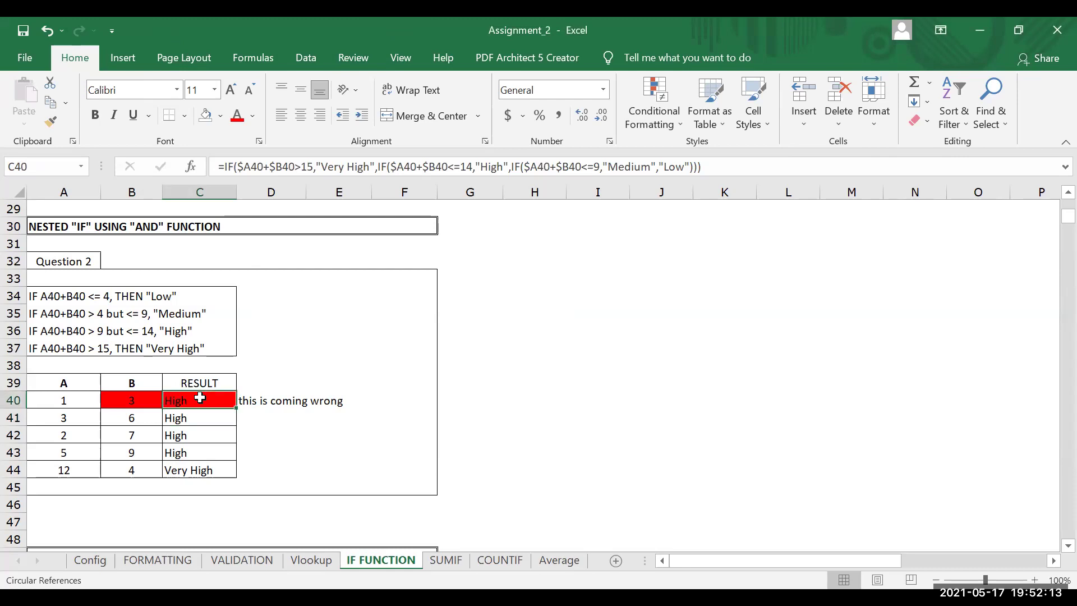
pyautogui.click(760, 165)
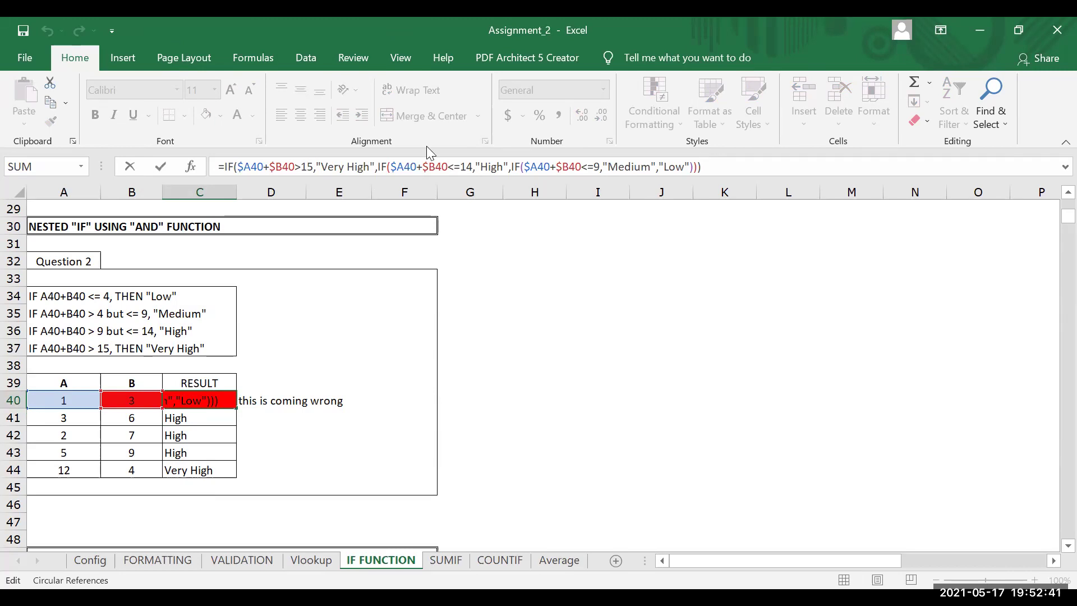
pyautogui.hotkey('ctrl', 'Return')
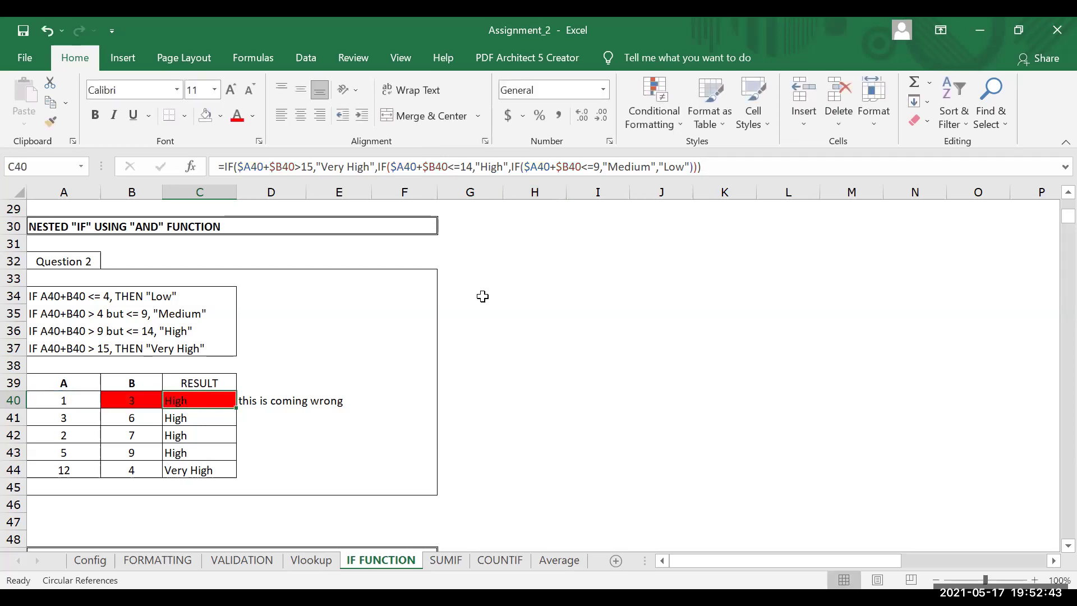
# Enter the formula =SUM(A40:B40) in cell F40 to add the row's A and B values
pyautogui.click(390, 402)
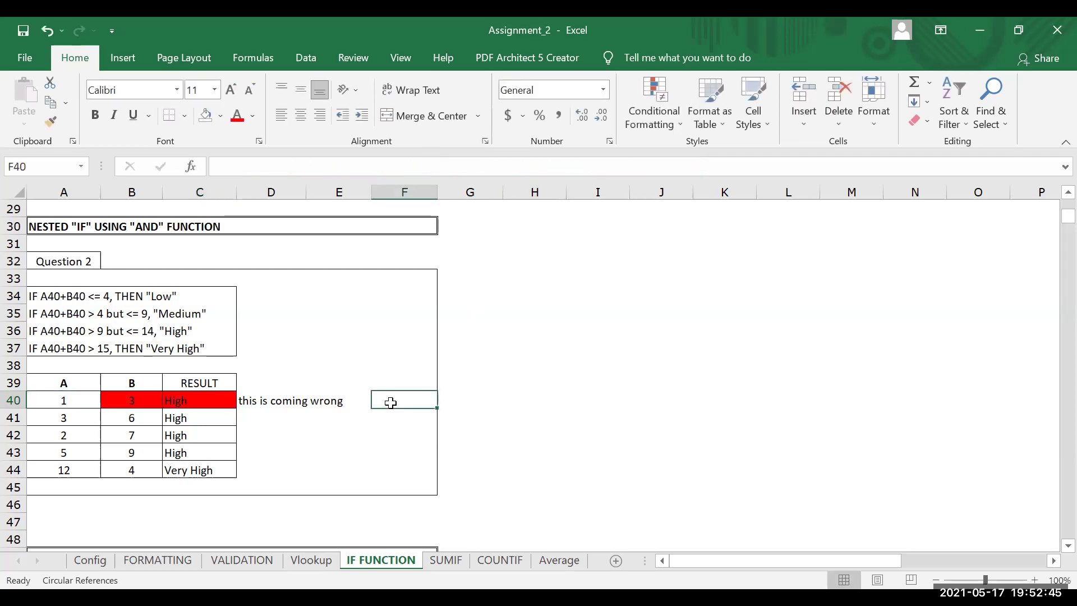
pyautogui.write('=')
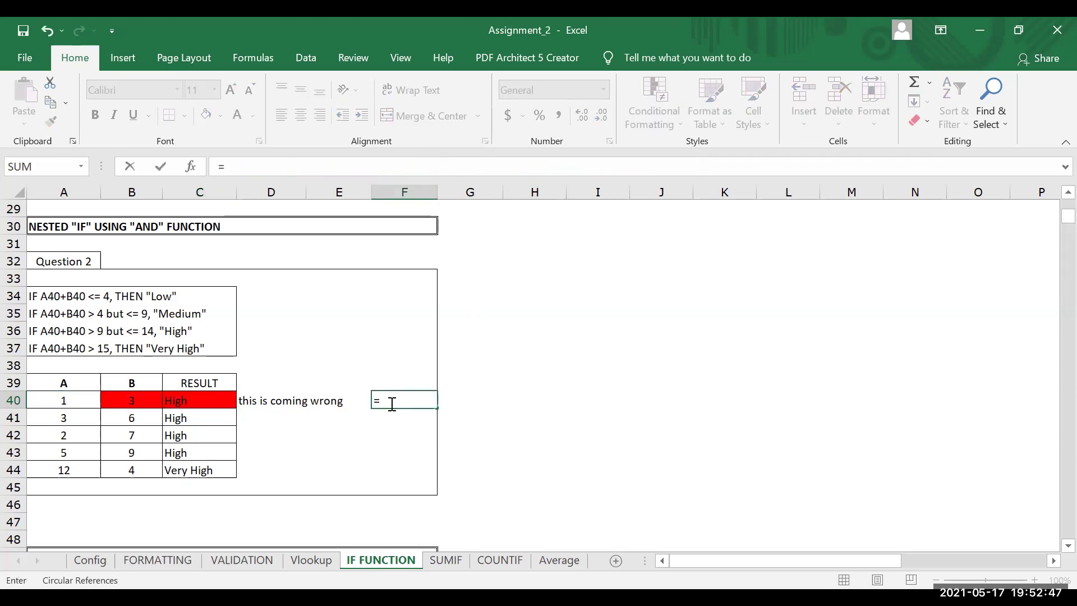
pyautogui.write('sum')
pyautogui.press('Tab')
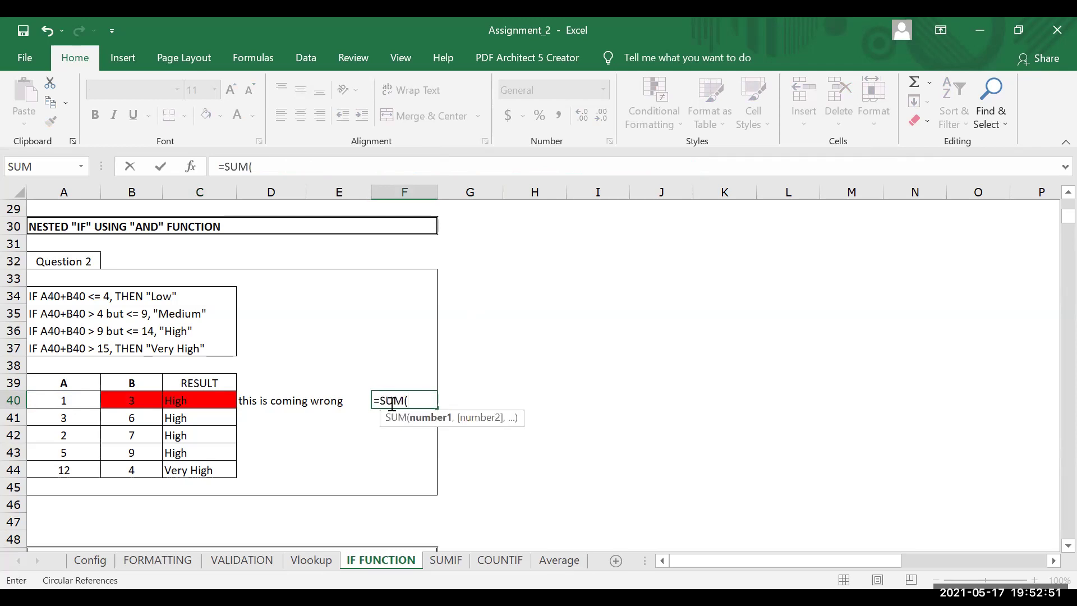
pyautogui.press('Left')
pyautogui.press('Left')
pyautogui.press('Left')
pyautogui.press('Left')
pyautogui.press('Left')
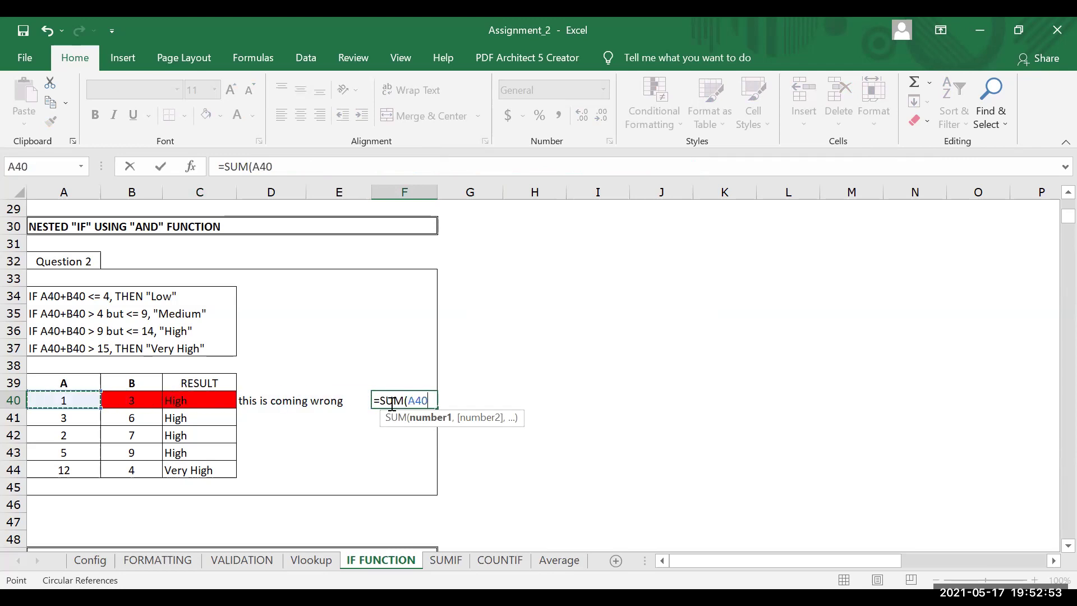
pyautogui.hotkey('shift', 'Right')
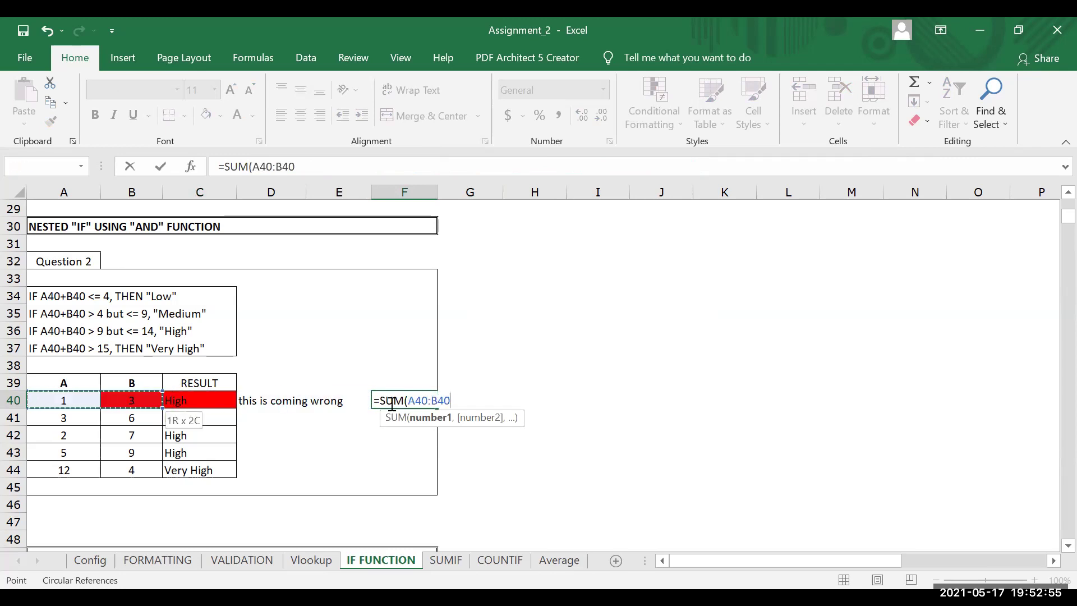
pyautogui.write(')')
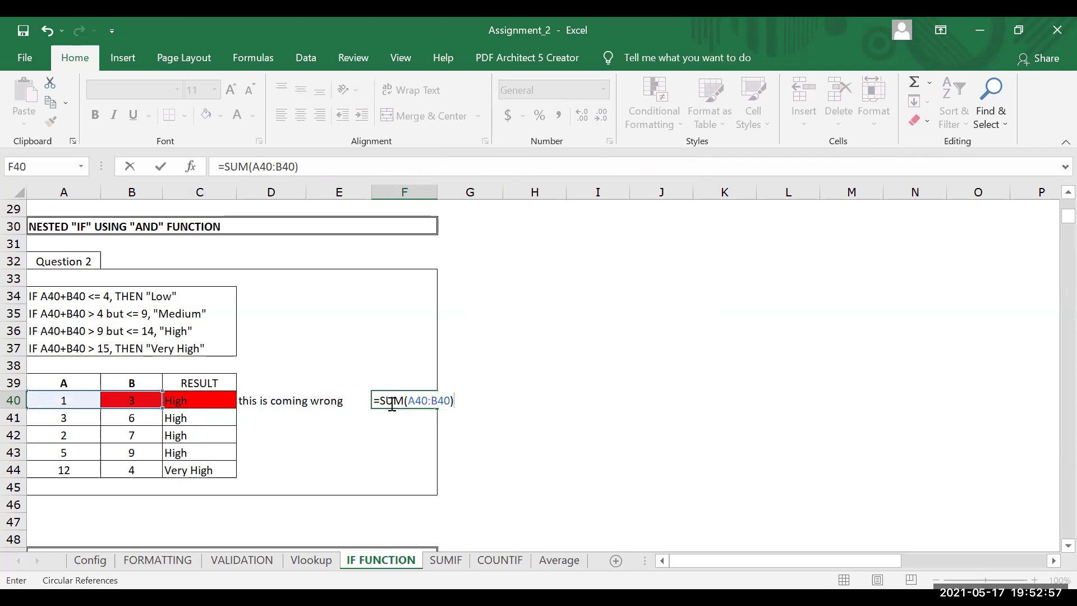
pyautogui.press('Return')
pyautogui.click(391, 403)
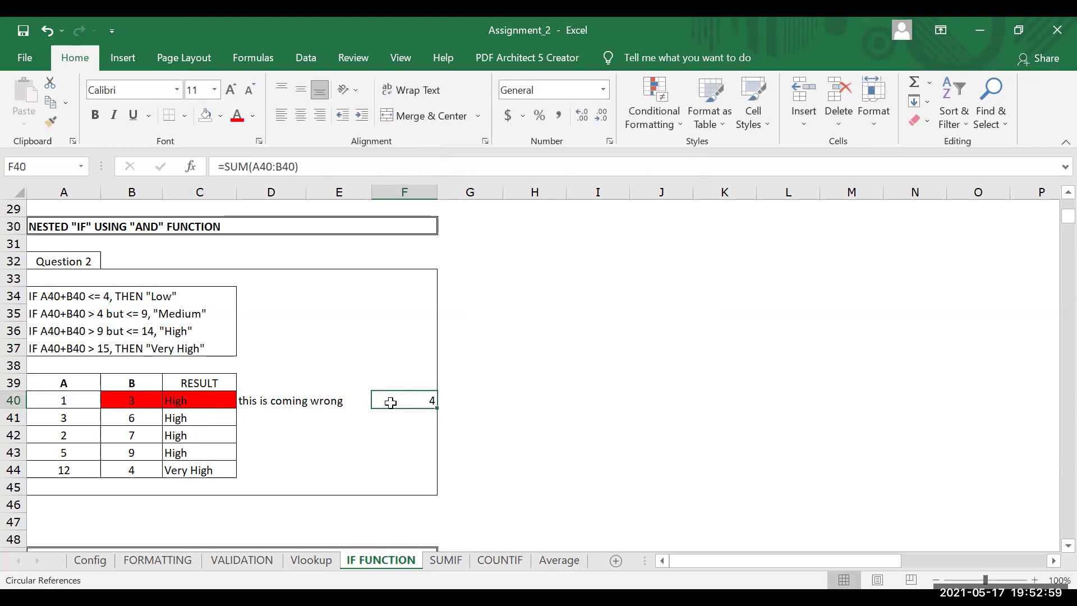
# Review the order of the conditions in C40's nested IF formula against the Low, Medium, High and Very High rules
pyautogui.click(207, 399)
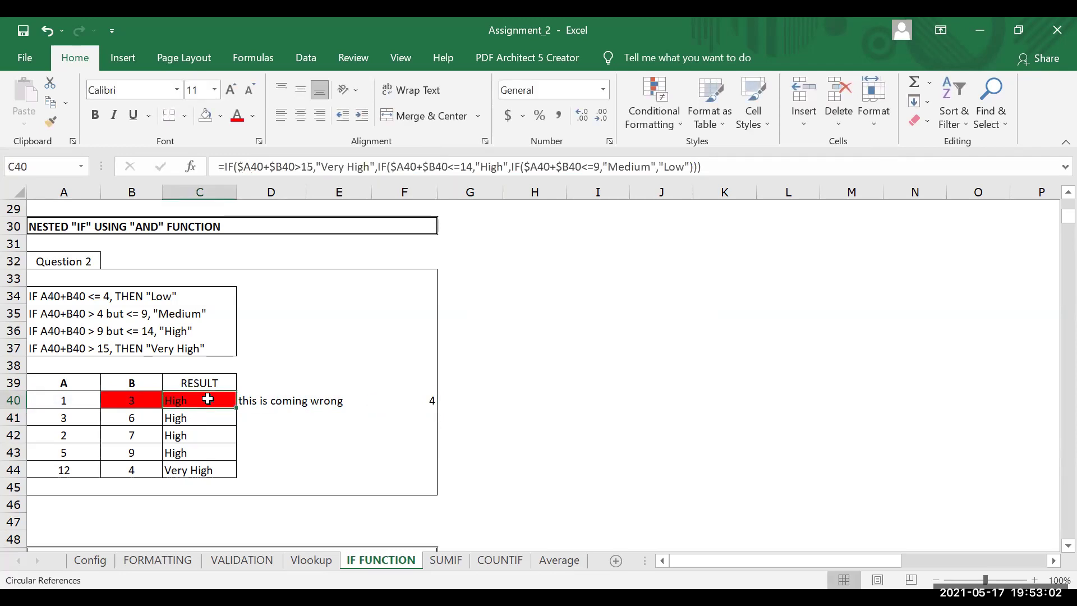
pyautogui.click(779, 163)
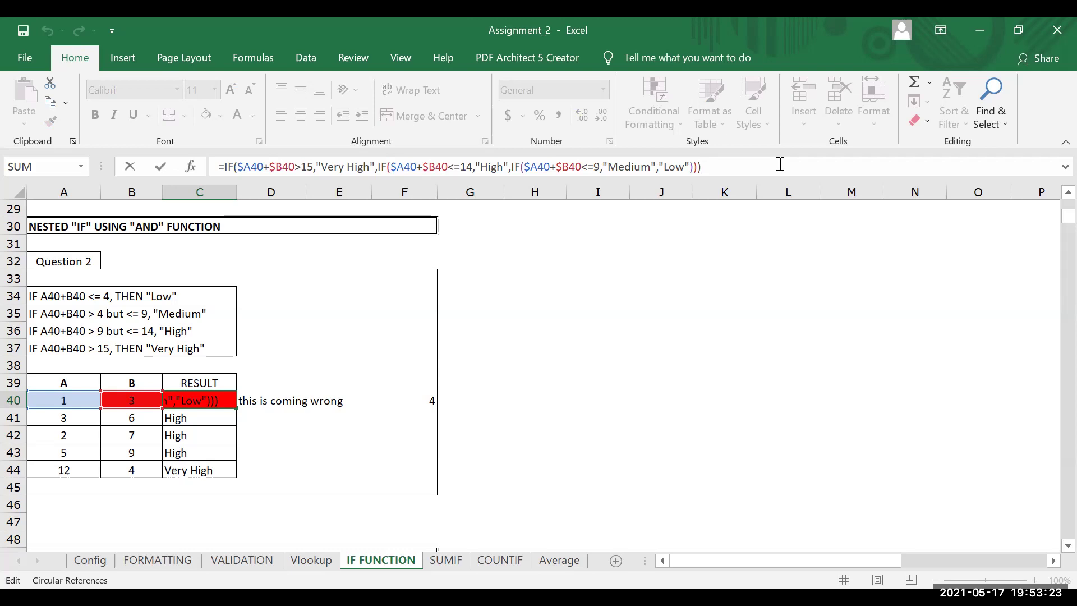
pyautogui.press('Escape')
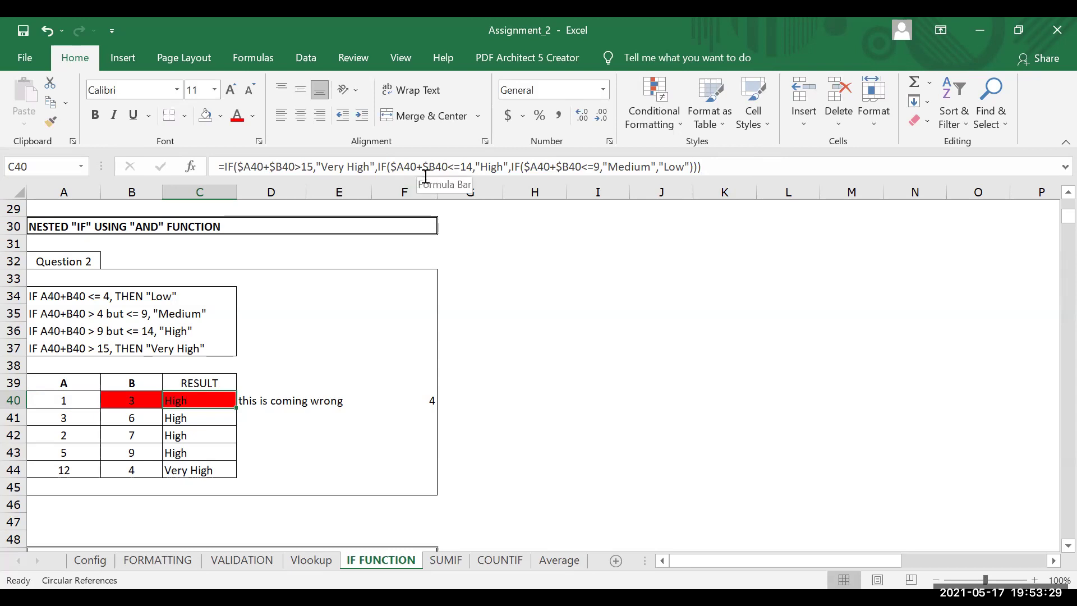
pyautogui.click(195, 420)
pyautogui.press('Up')
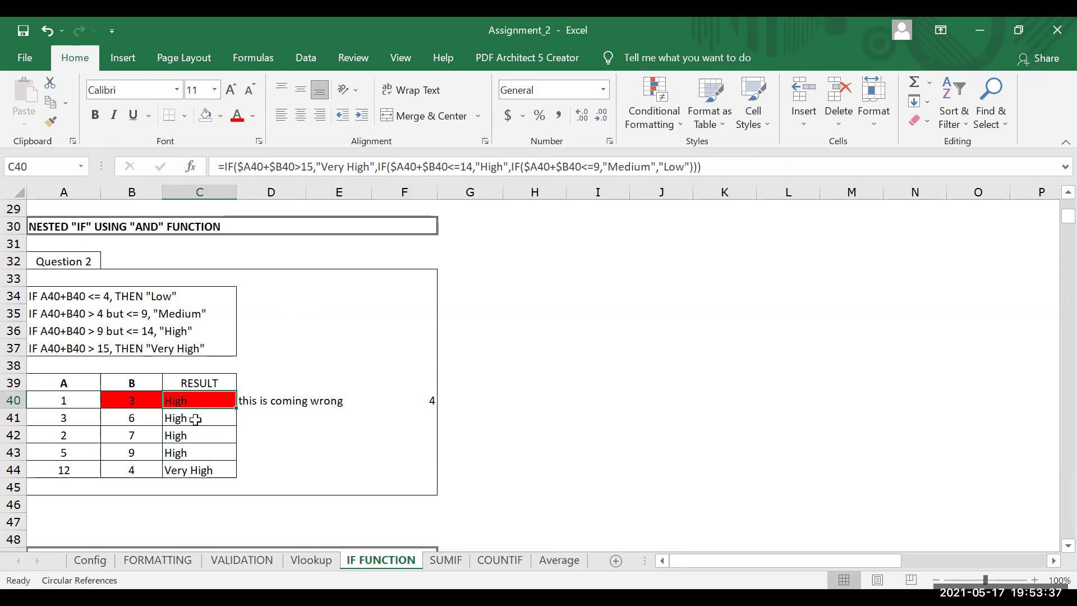
pyautogui.write('L')
pyautogui.press('Escape')
pyautogui.click(263, 25)
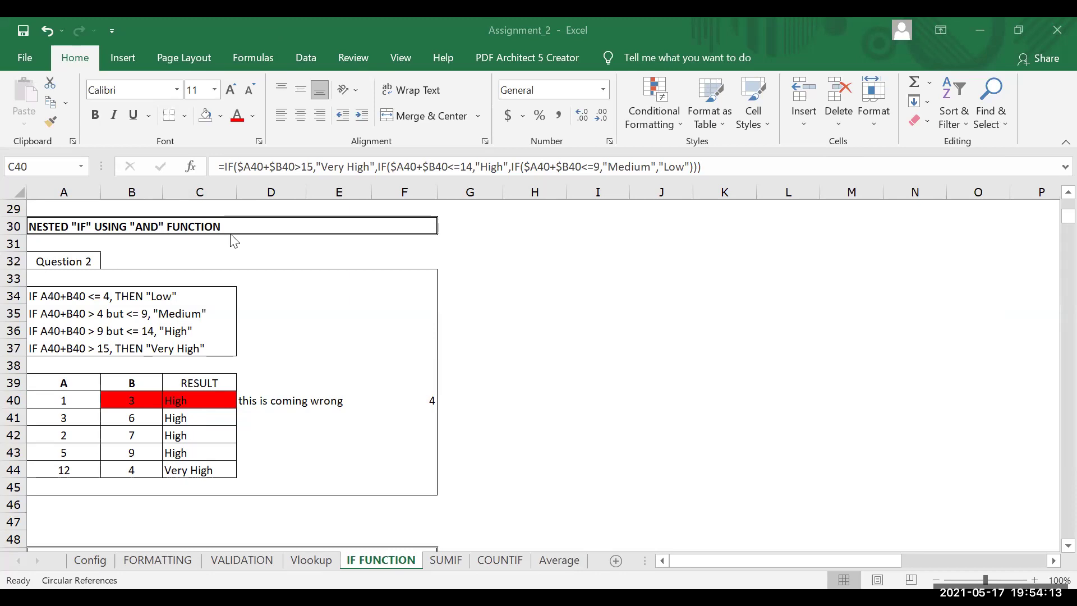
pyautogui.click(130, 416)
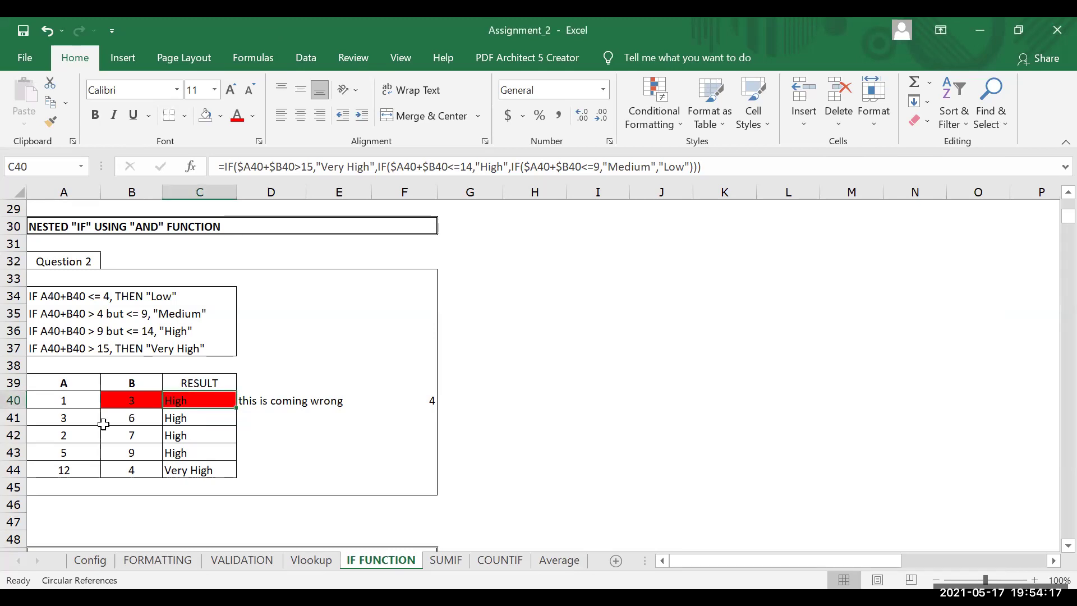
pyautogui.click(59, 414)
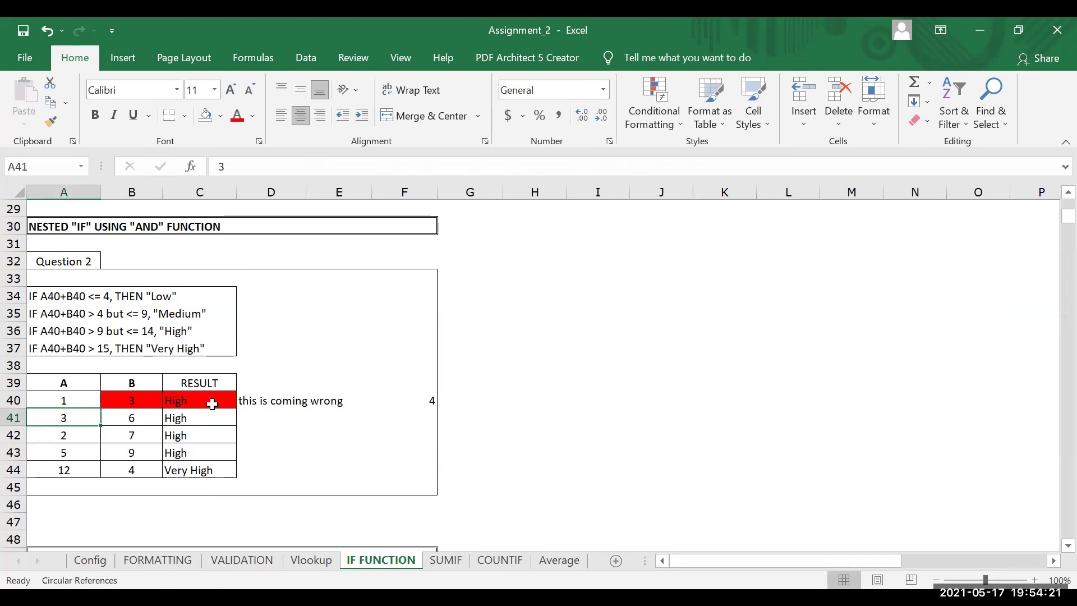
pyautogui.click(212, 403)
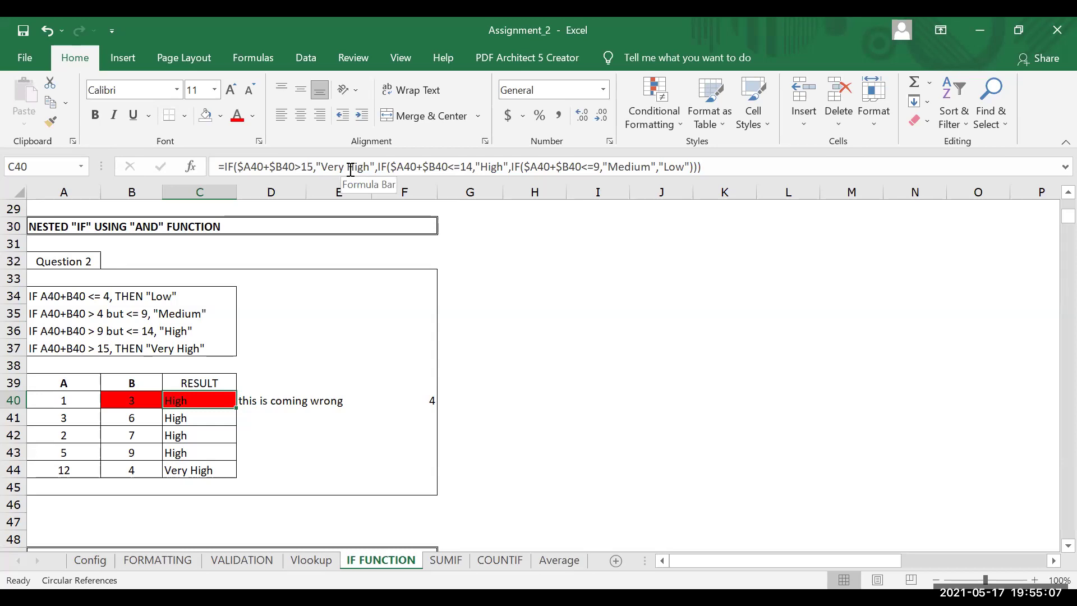
pyautogui.press('Right')
pyautogui.press('Right')
pyautogui.press('Right')
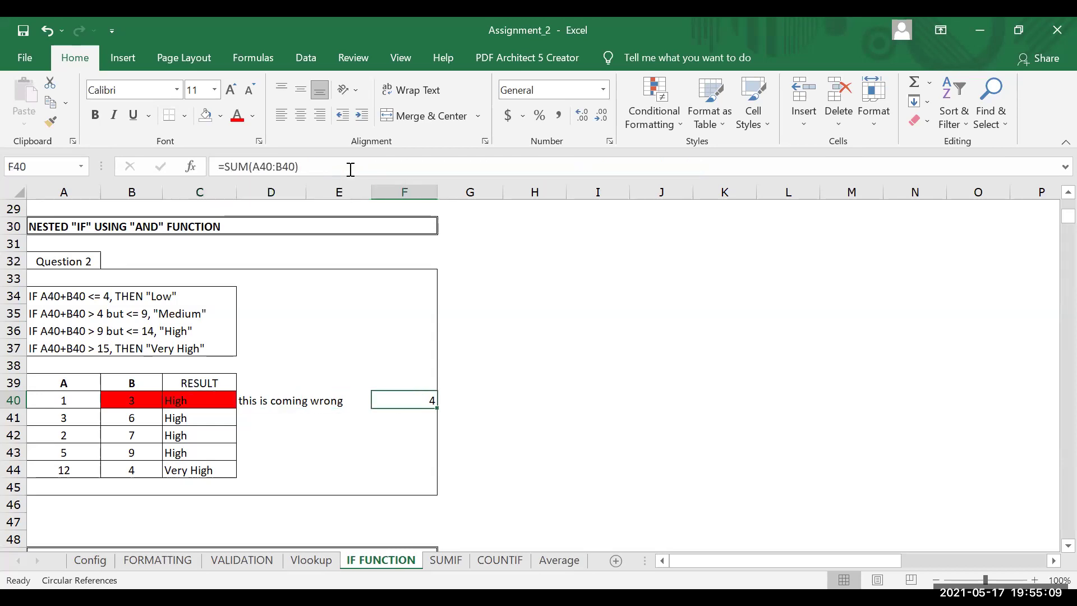
pyautogui.write('=')
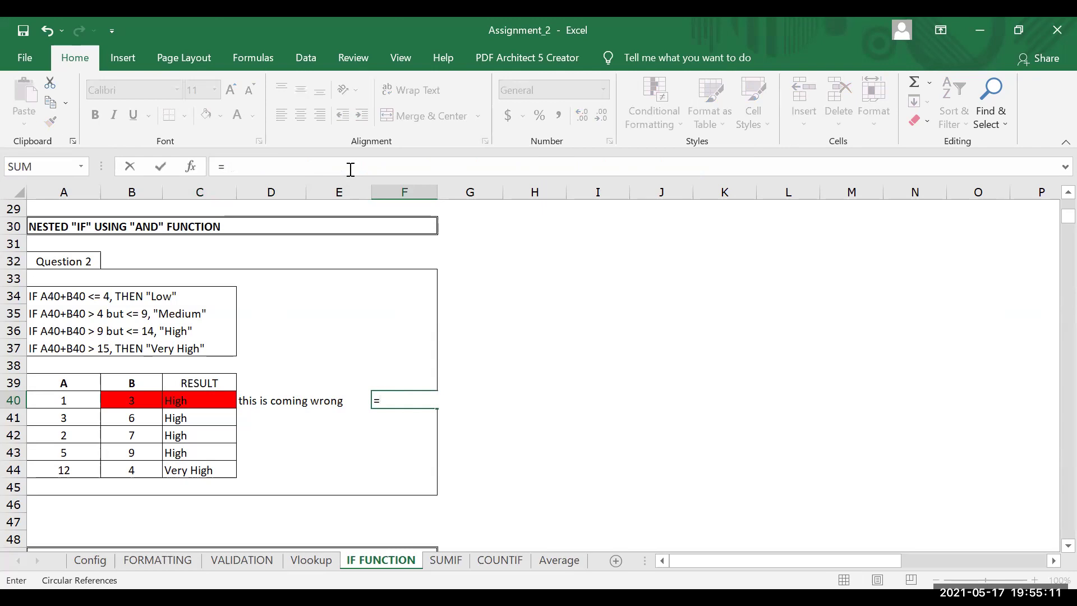
pyautogui.write('if')
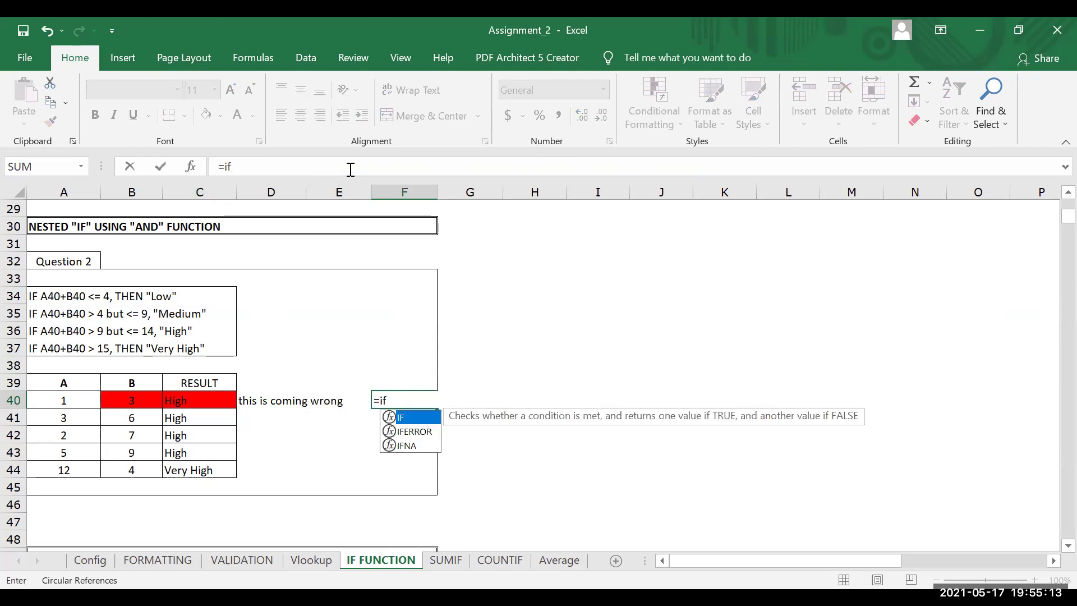
pyautogui.press('Escape')
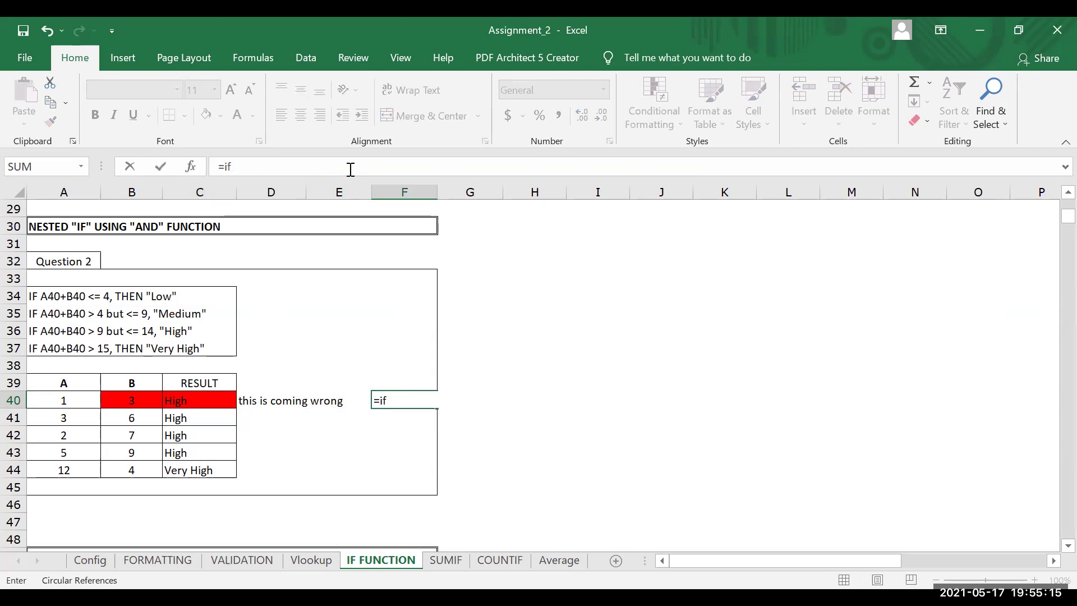
pyautogui.press('Tab')
pyautogui.press('Left')
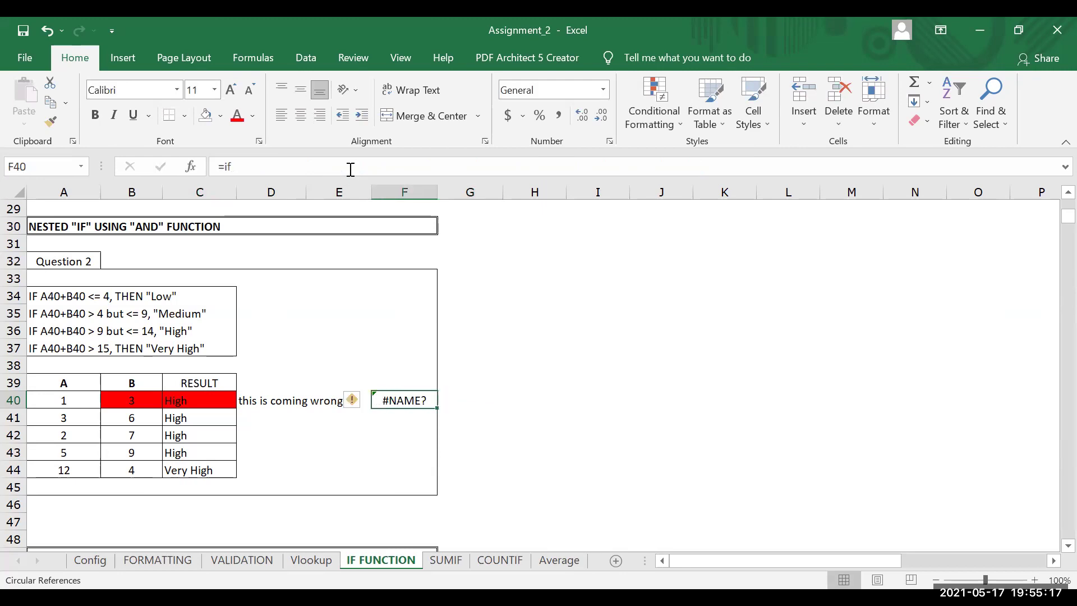
# Replace the contents of F40 with the test formula =IF(A40+B40<14,"A","B")
pyautogui.write('=')
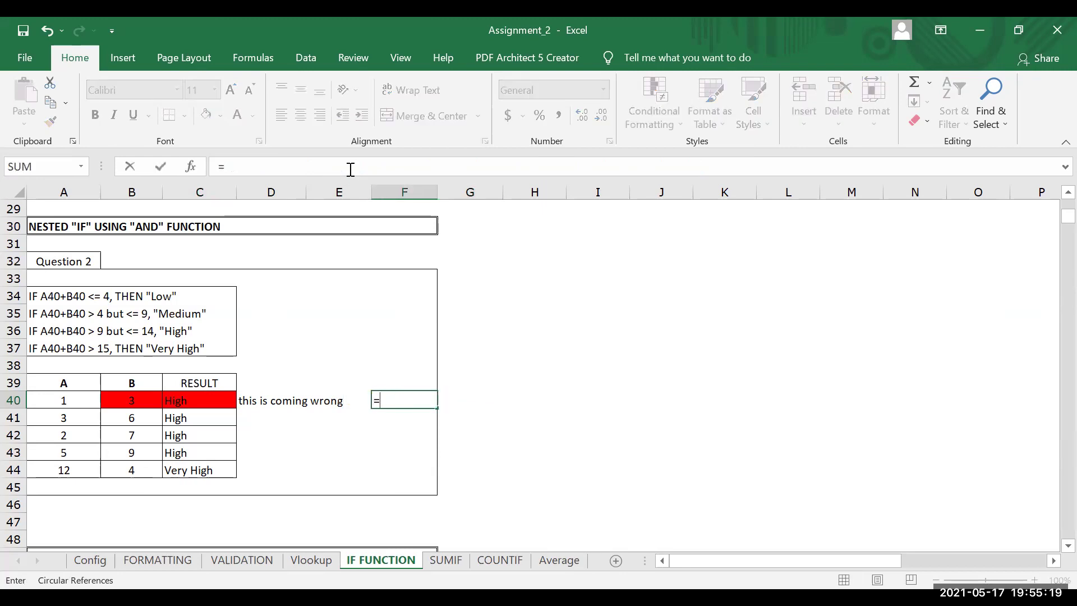
pyautogui.write('if')
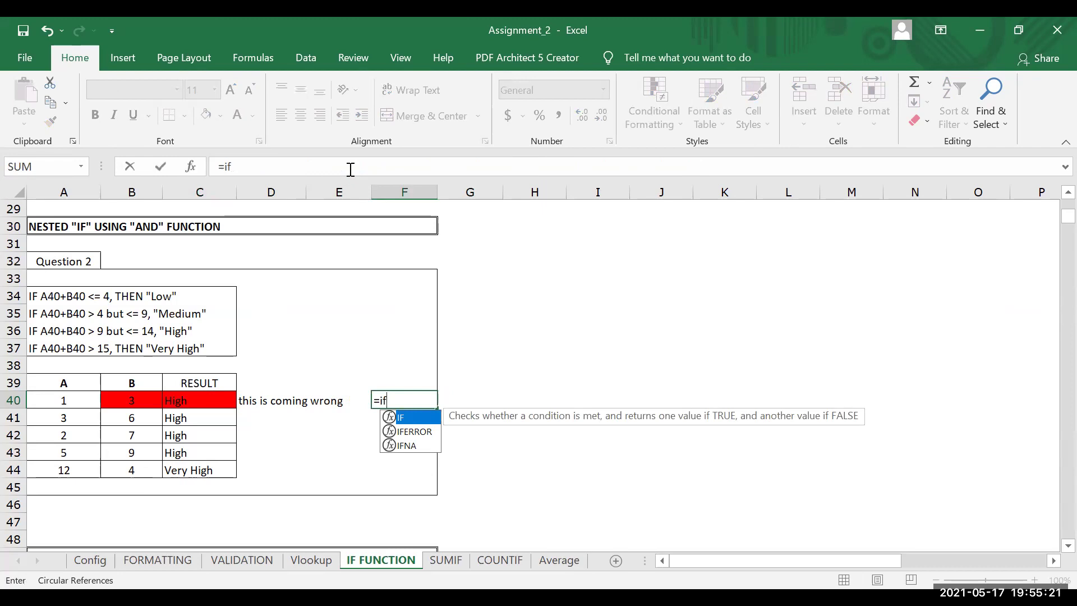
pyautogui.write('(')
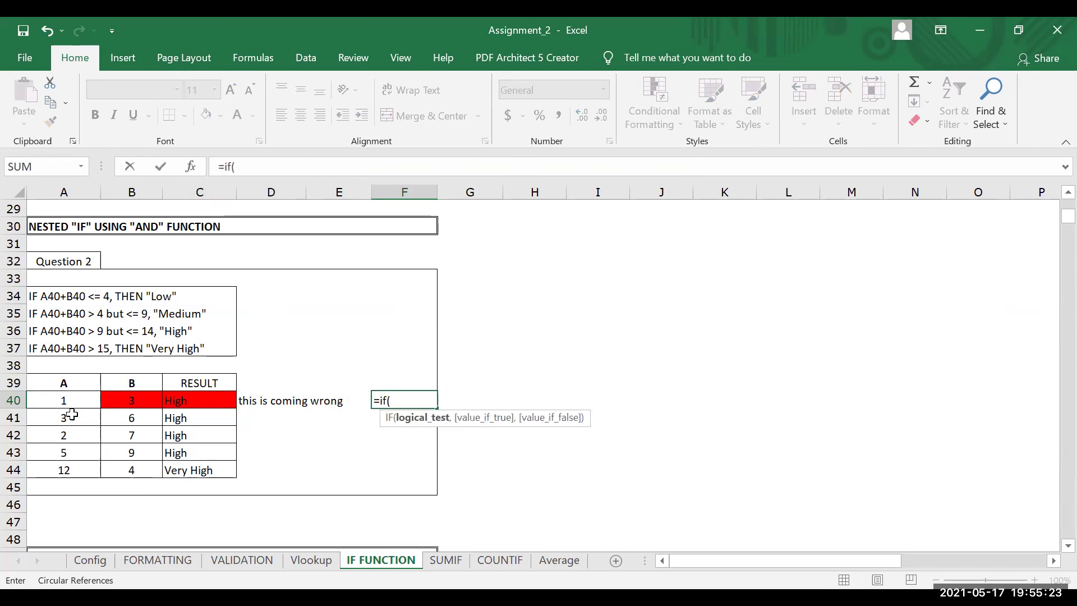
pyautogui.click(60, 396)
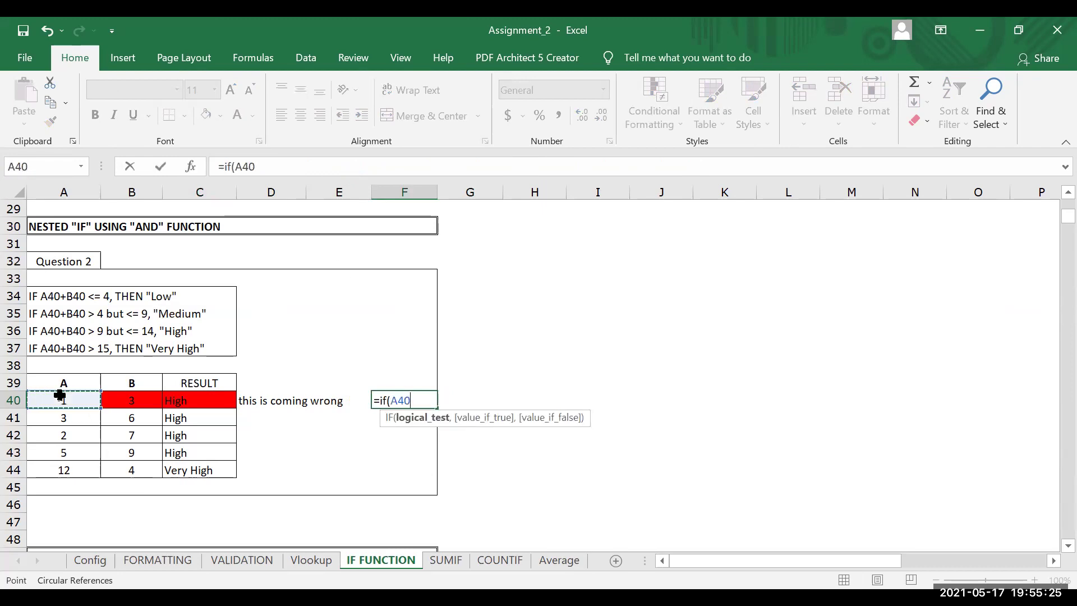
pyautogui.write('+')
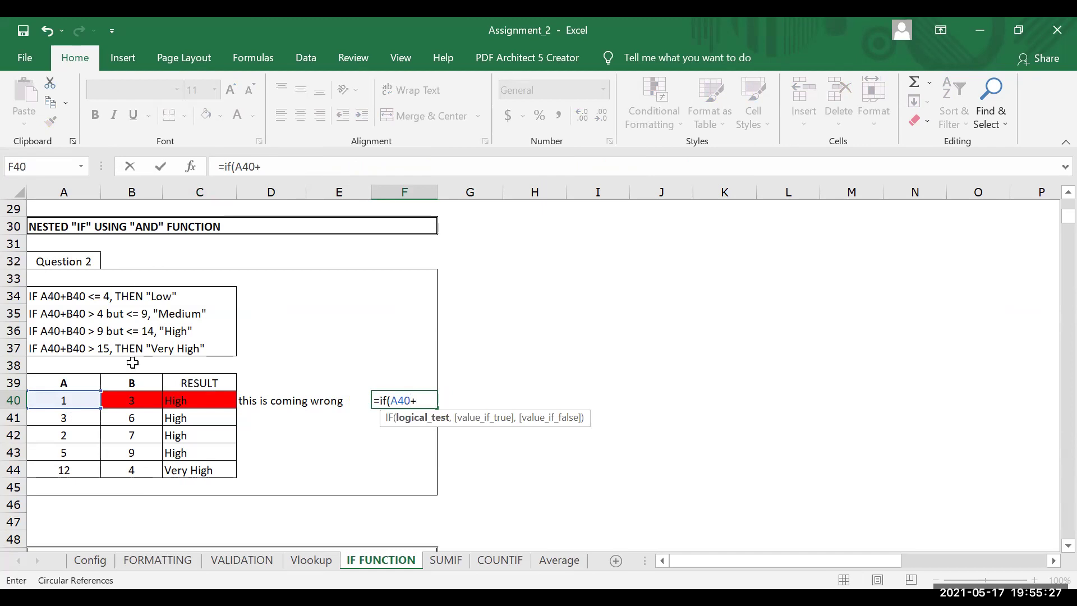
pyautogui.click(135, 399)
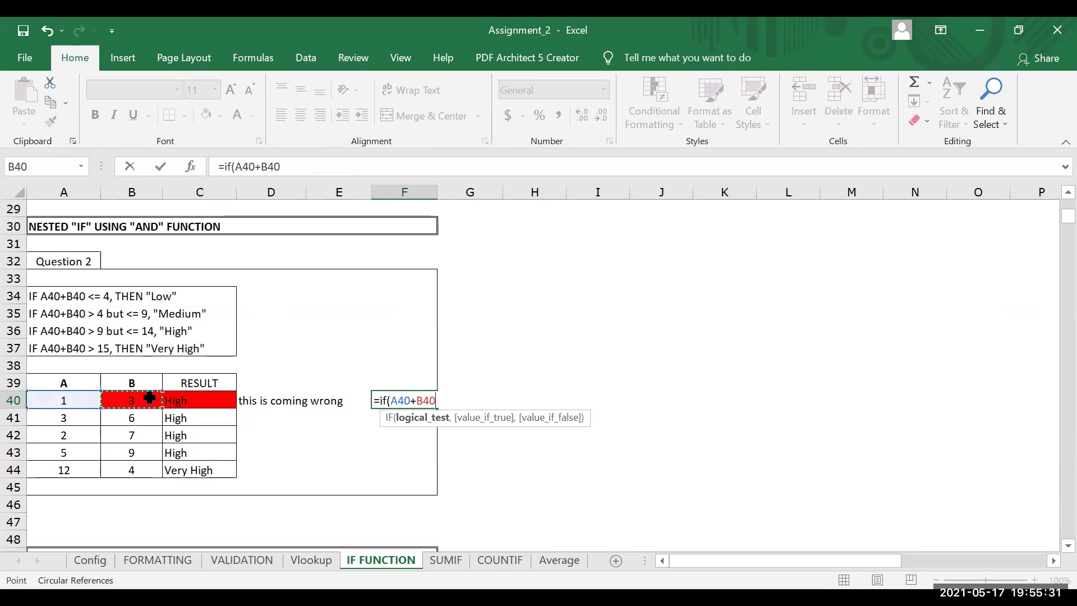
pyautogui.write('<14,"')
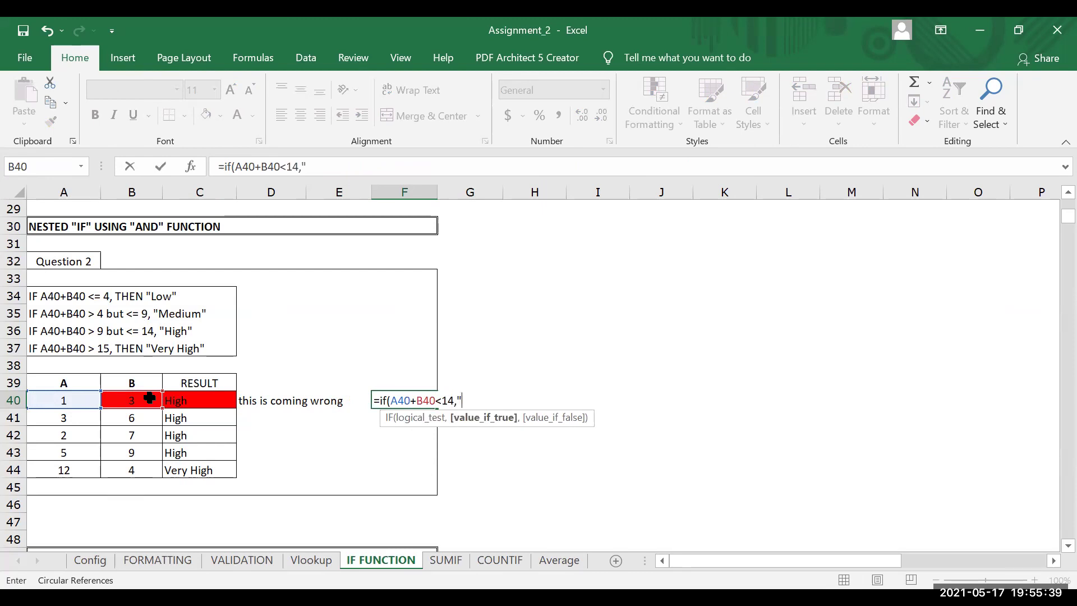
pyautogui.write('A",')
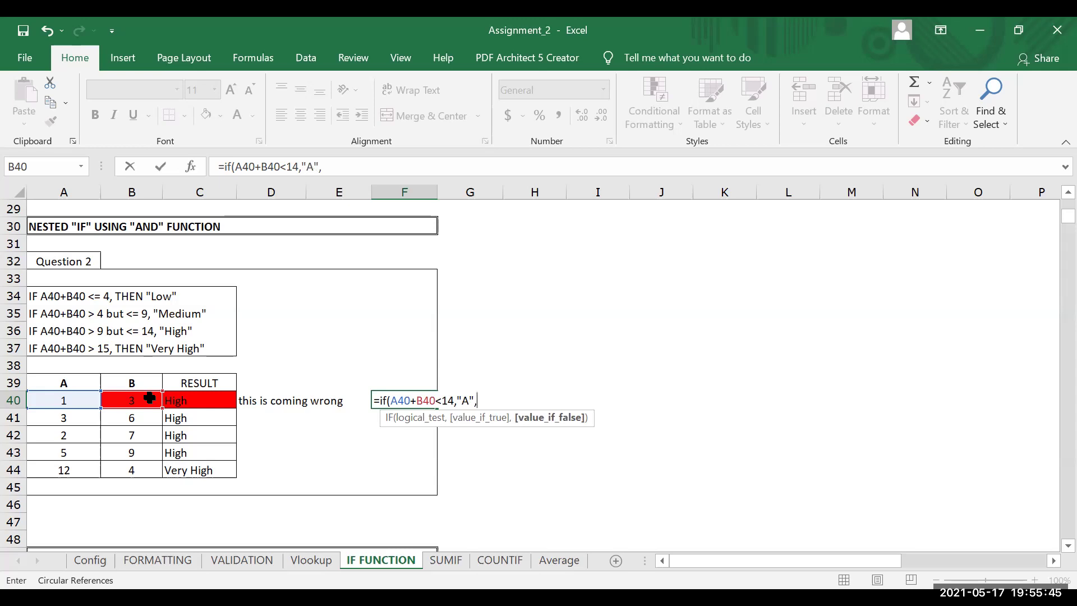
pyautogui.write('"B")"')
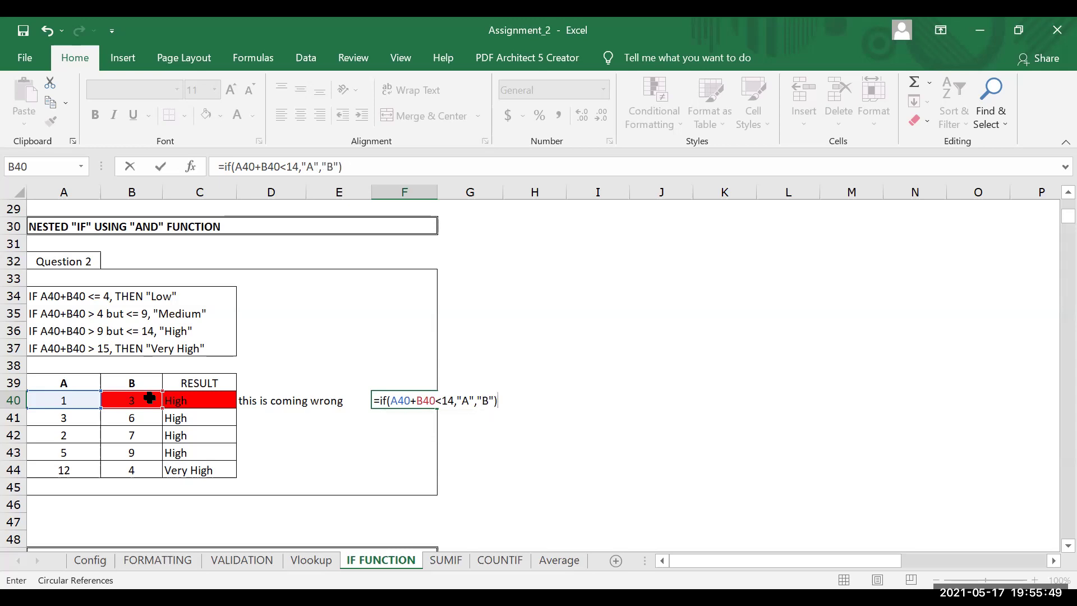
pyautogui.press('Return')
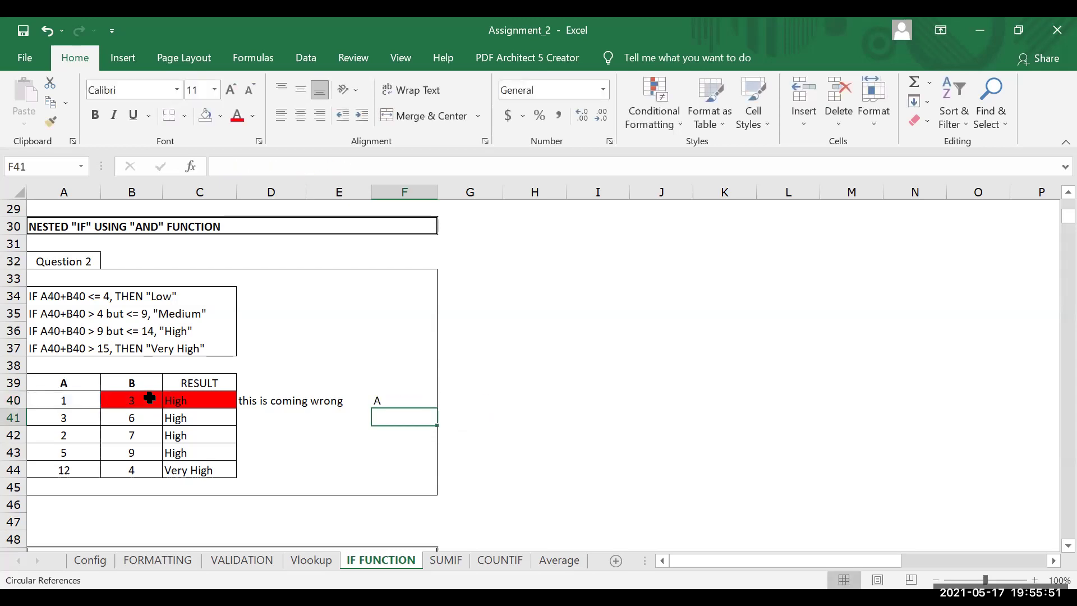
pyautogui.press('Up')
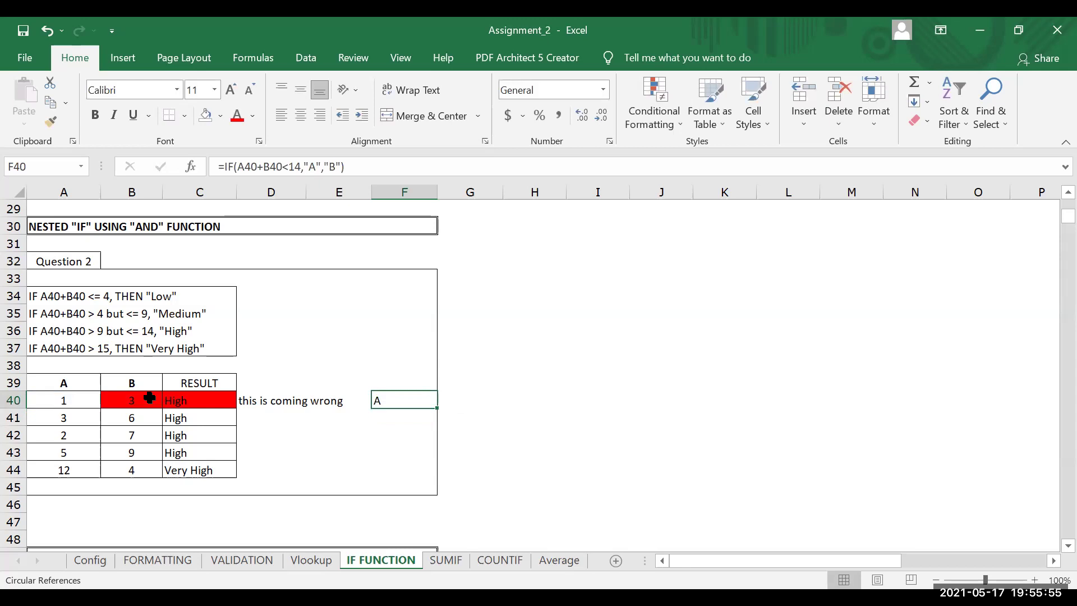
# Compare the test formula in F40 with row 40's input value in B40 and the nested IF formula in C40
pyautogui.press('Left')
pyautogui.press('Left')
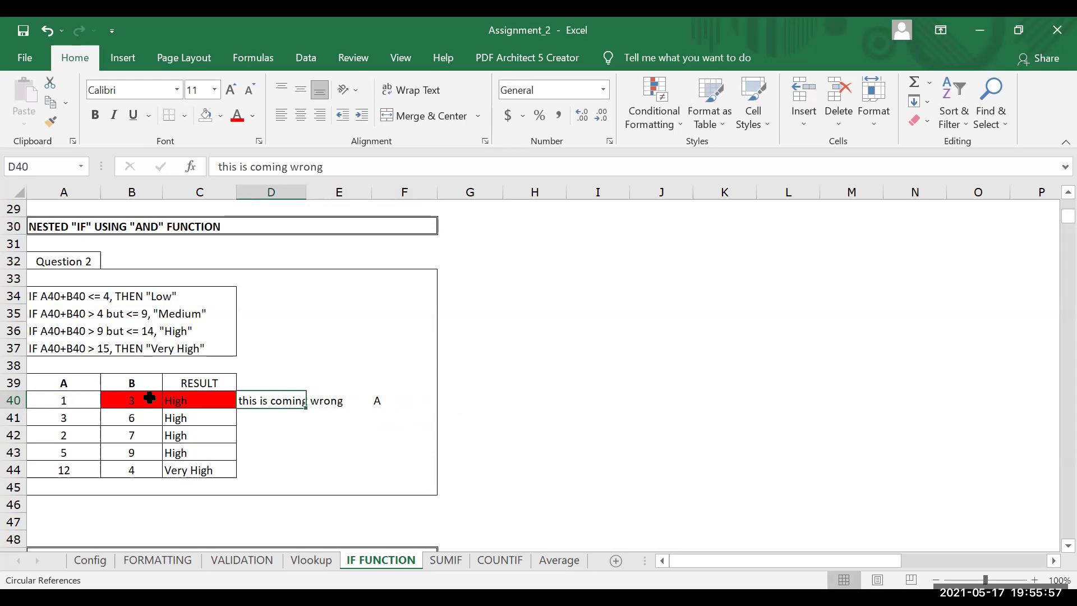
pyautogui.press('Right')
pyautogui.press('Right')
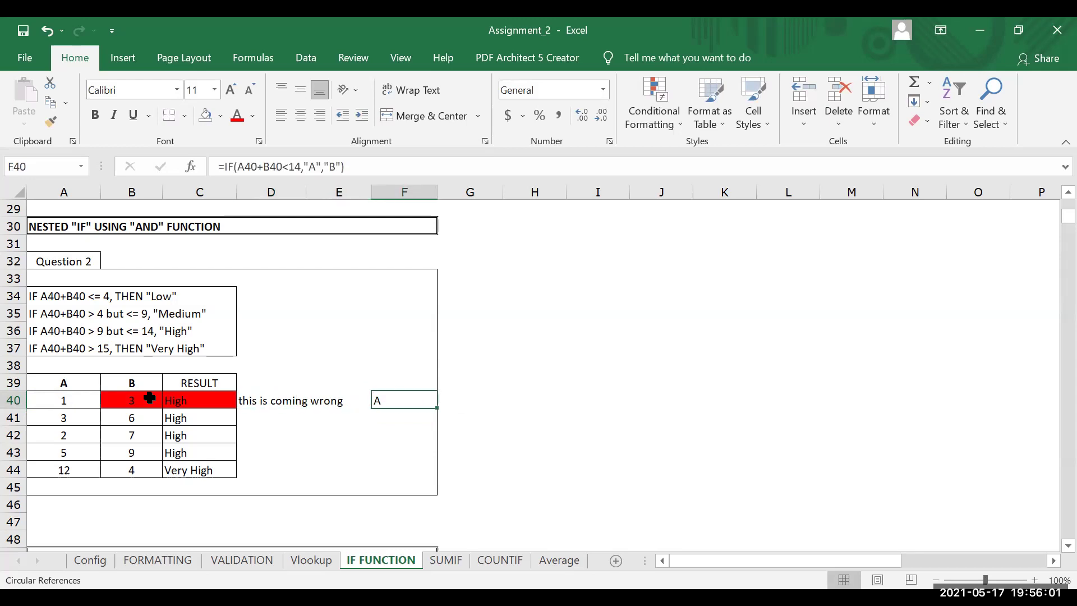
pyautogui.press('Left')
pyautogui.press('Left')
pyautogui.press('Left')
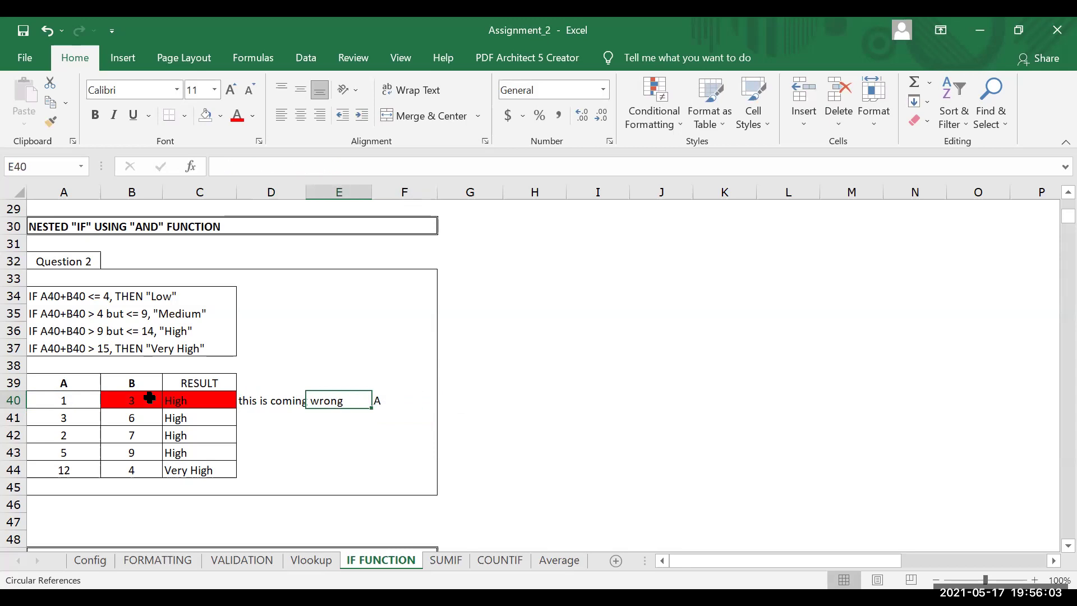
pyautogui.press('Left')
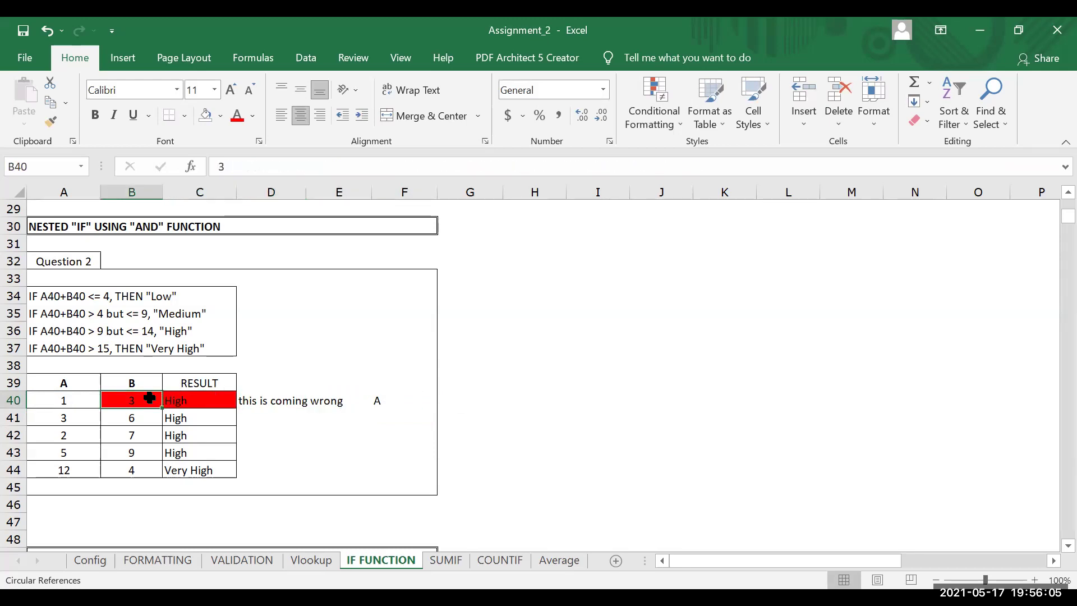
pyautogui.press('Right')
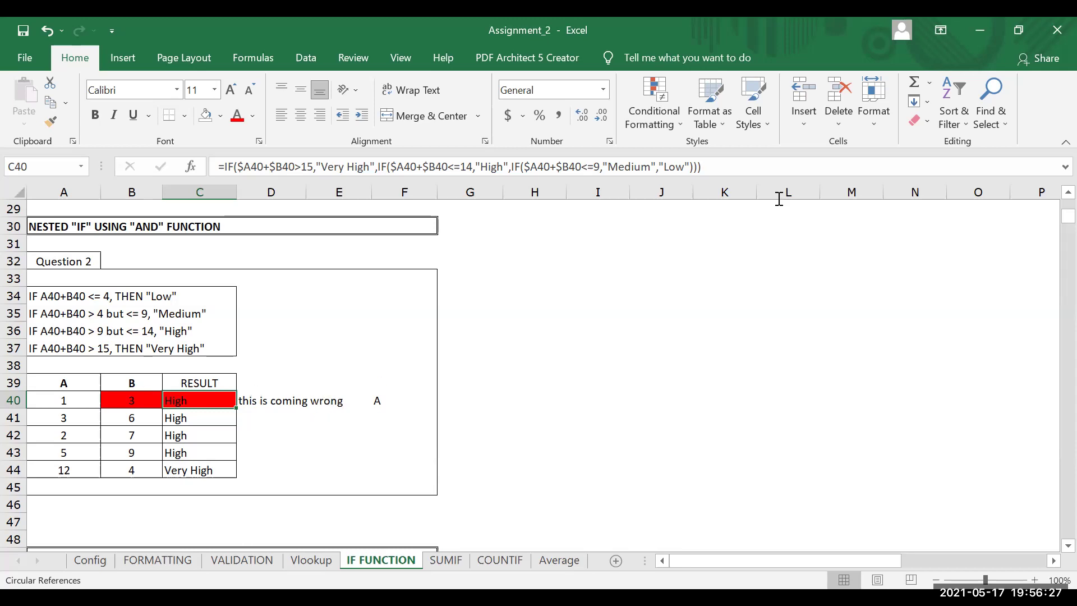
# Examine C40's whole nested IF formula, then its $A40+$B40>15 condition and the nested IFs in its value-if-false part, leaving the formula unedited
pyautogui.click(718, 161)
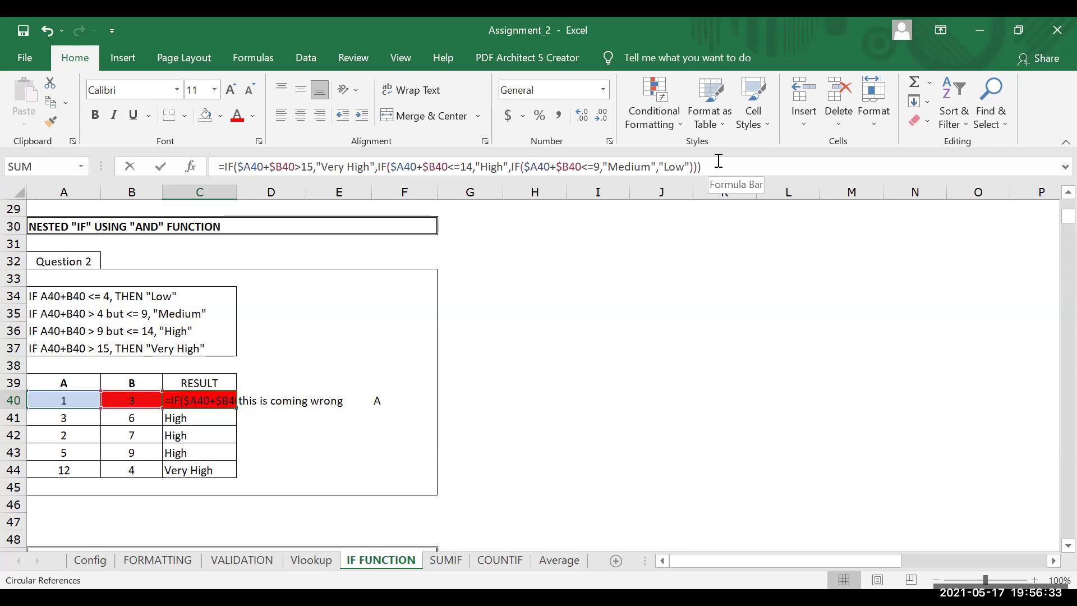
pyautogui.hotkey('ctrl', 'a')
pyautogui.moveTo(534, 144); pyautogui.dragTo(212, 169)
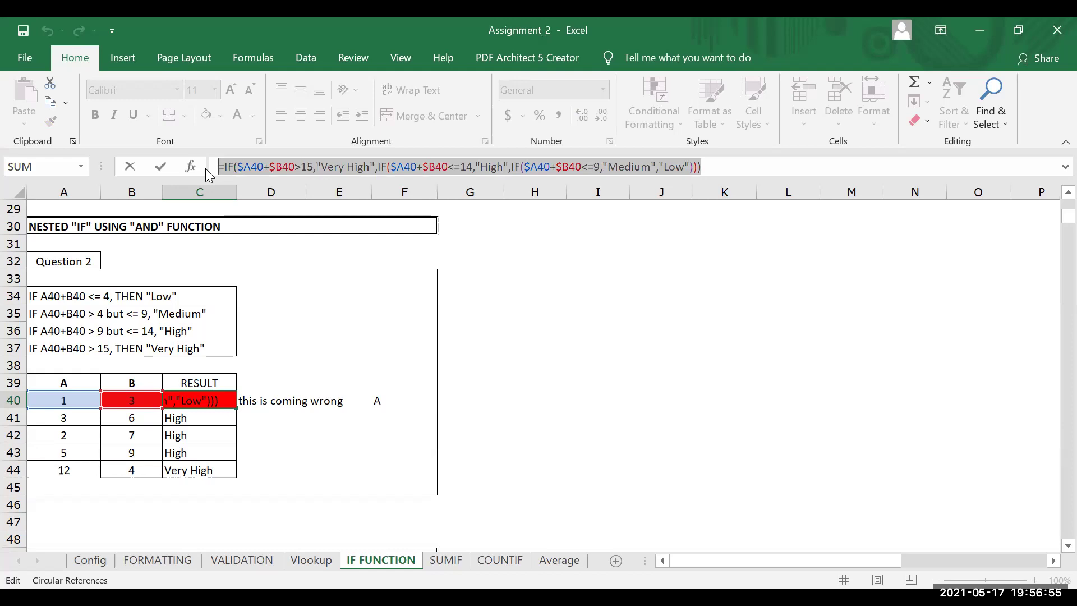
pyautogui.press('Escape')
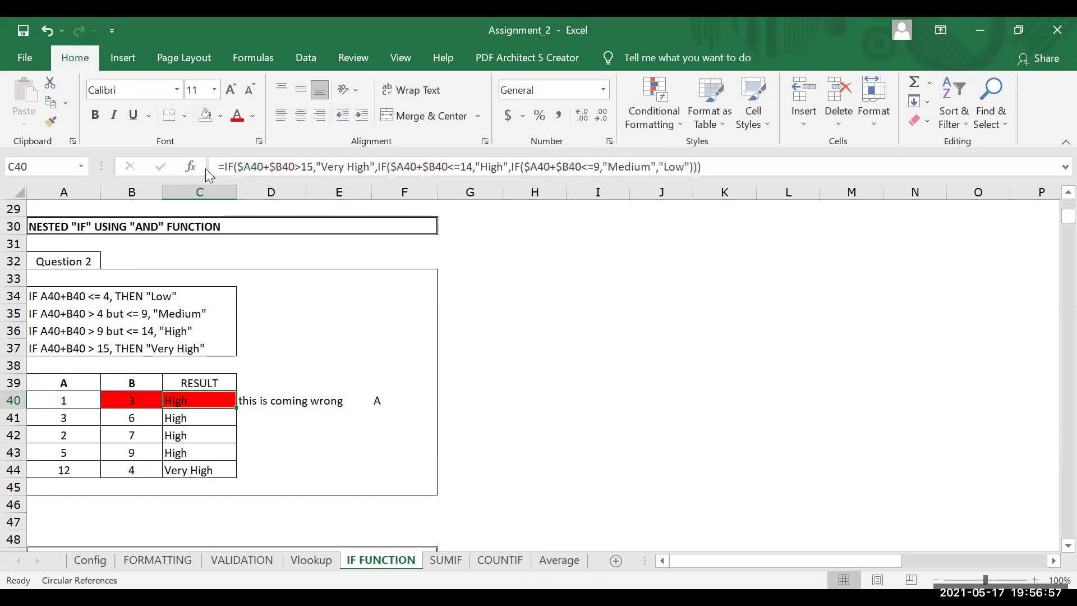
pyautogui.click(624, 313)
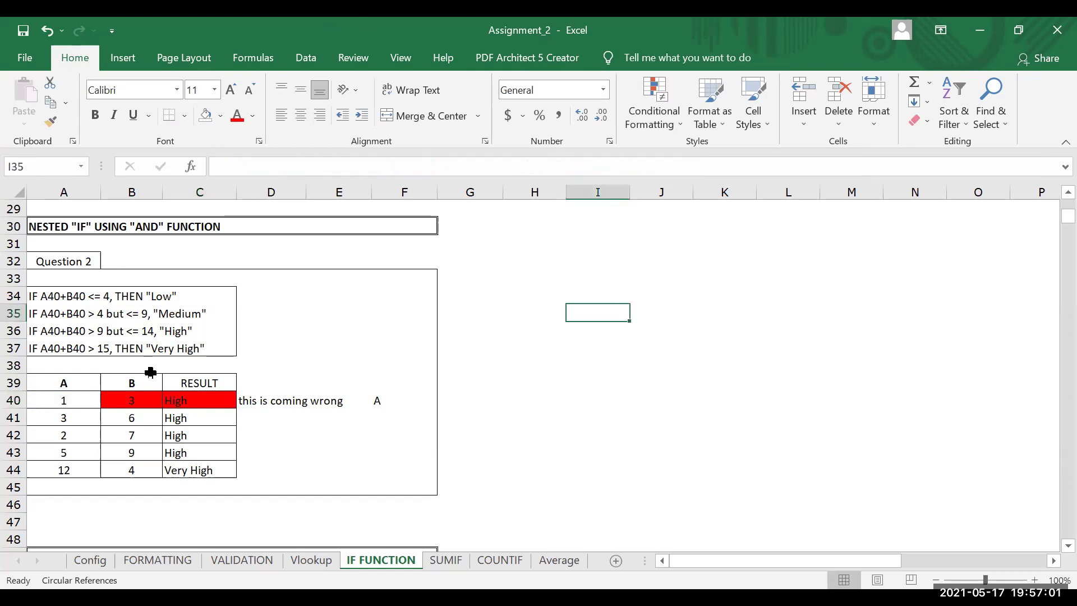
pyautogui.click(60, 411)
pyautogui.click(67, 398)
pyautogui.press('Right')
pyautogui.press('Right')
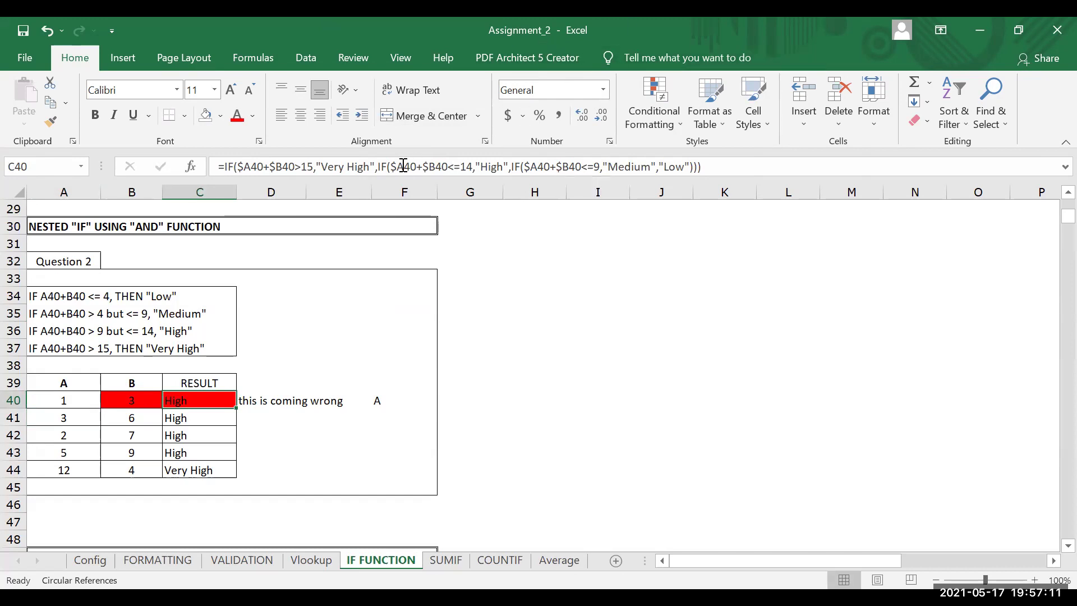
pyautogui.click(313, 168)
pyautogui.moveTo(313, 168); pyautogui.dragTo(241, 162)
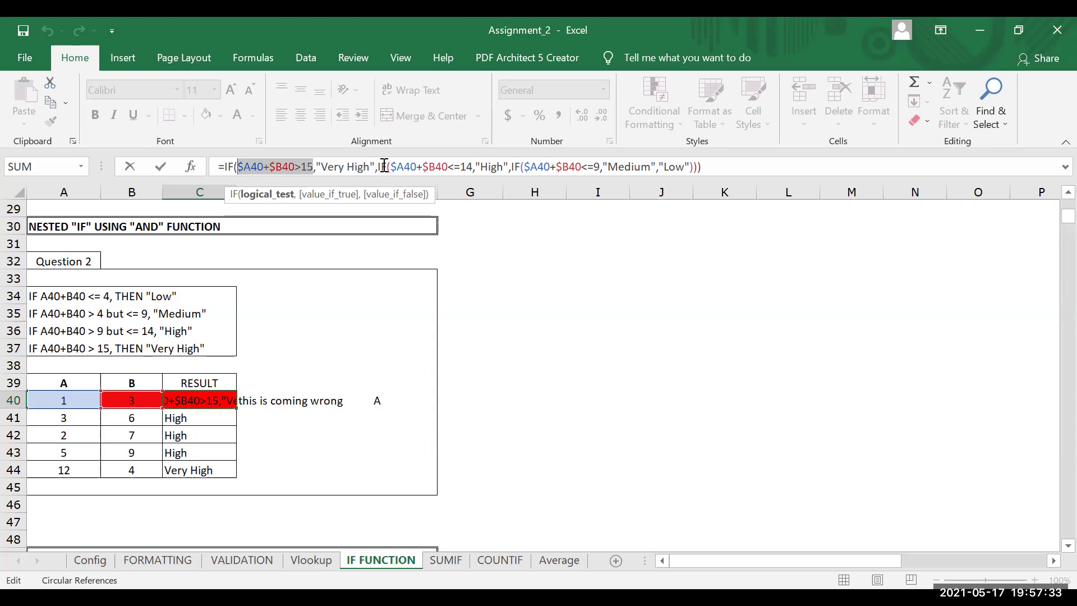
pyautogui.moveTo(376, 166); pyautogui.dragTo(691, 167)
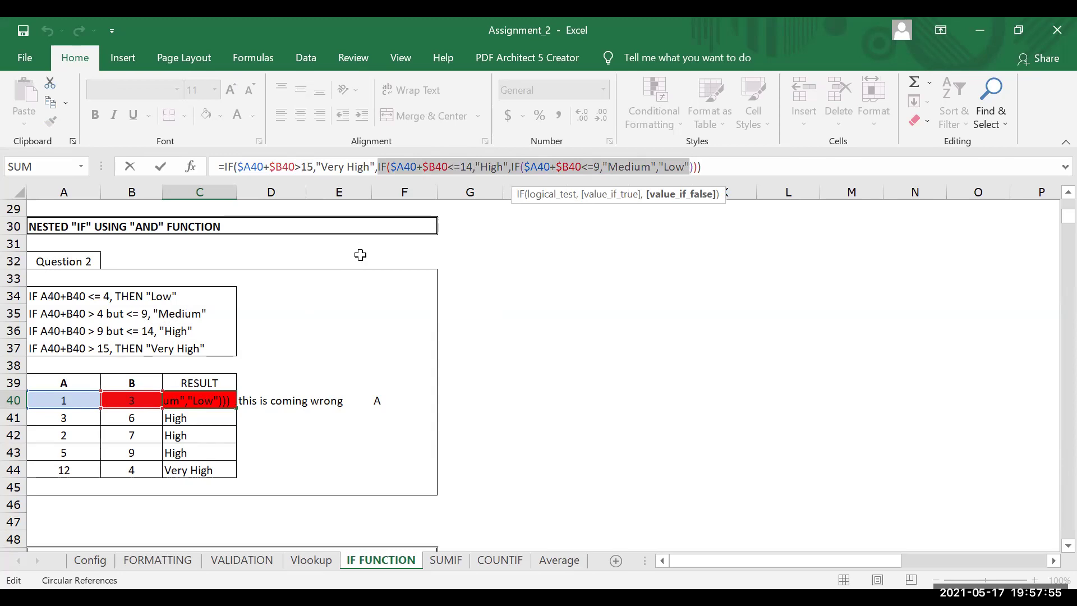
pyautogui.press('Escape')
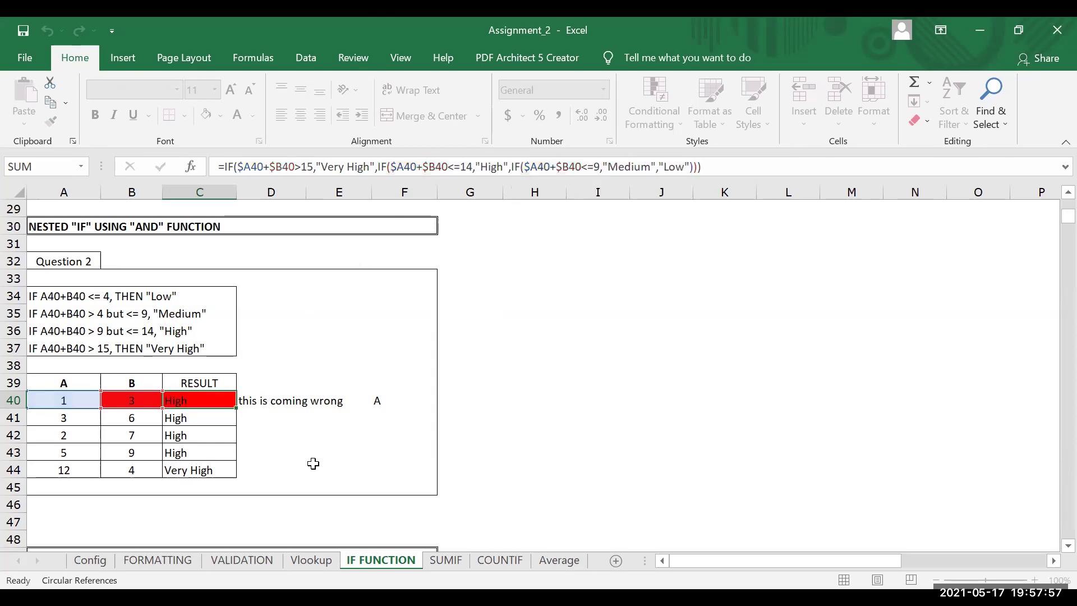
# Check the inputs and ratings in rows 41 and 42 against the Medium rule in row 35 and its neighbouring rules
pyautogui.press('Down')
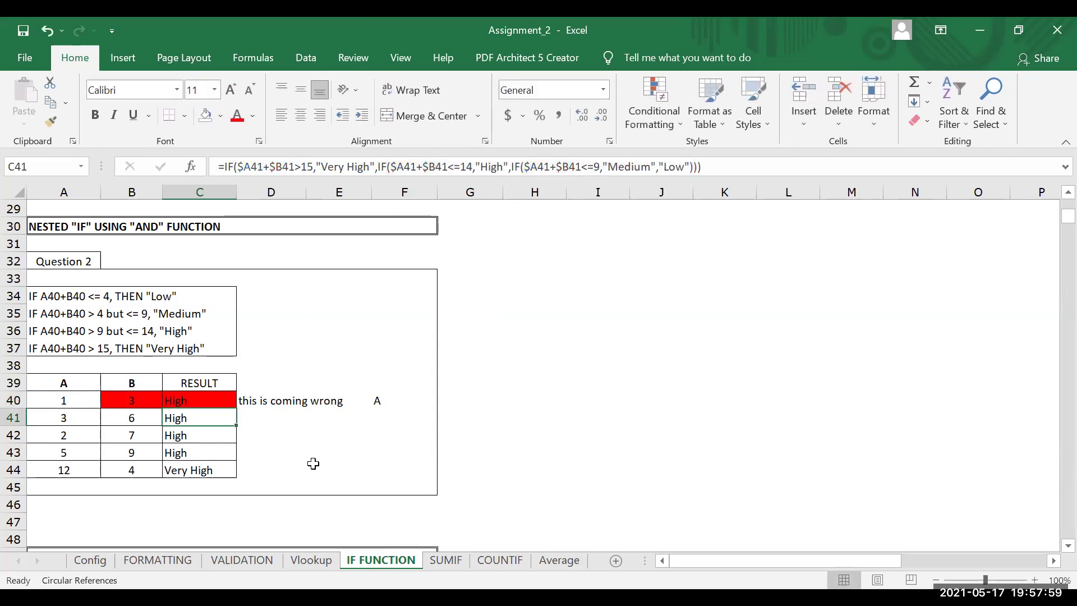
pyautogui.hotkey('shift', 'Left')
pyautogui.hotkey('shift', 'Left')
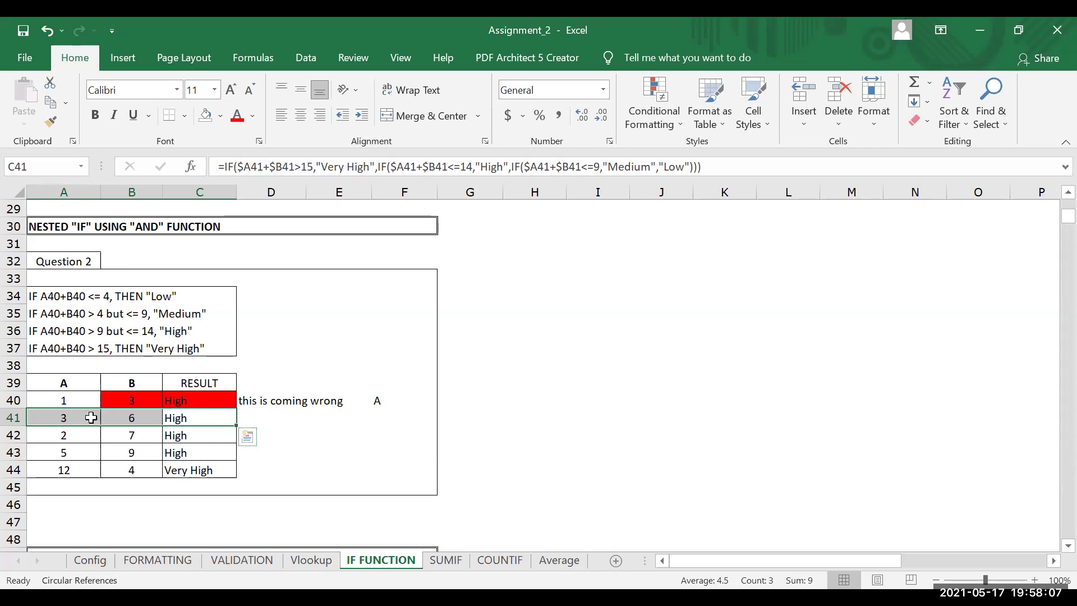
pyautogui.hotkey('shift', 'Down')
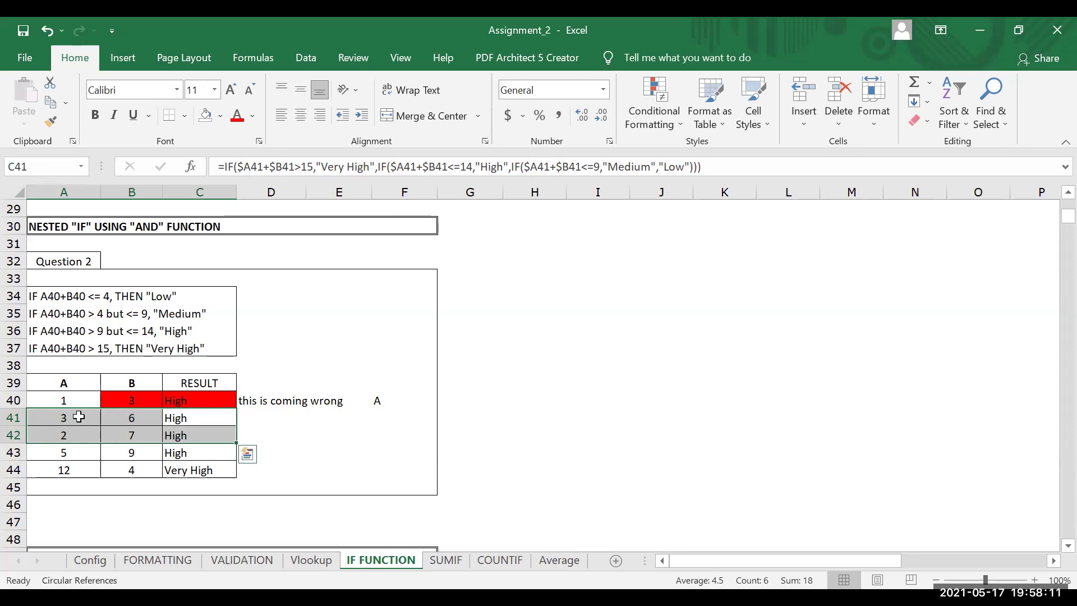
pyautogui.click(96, 312)
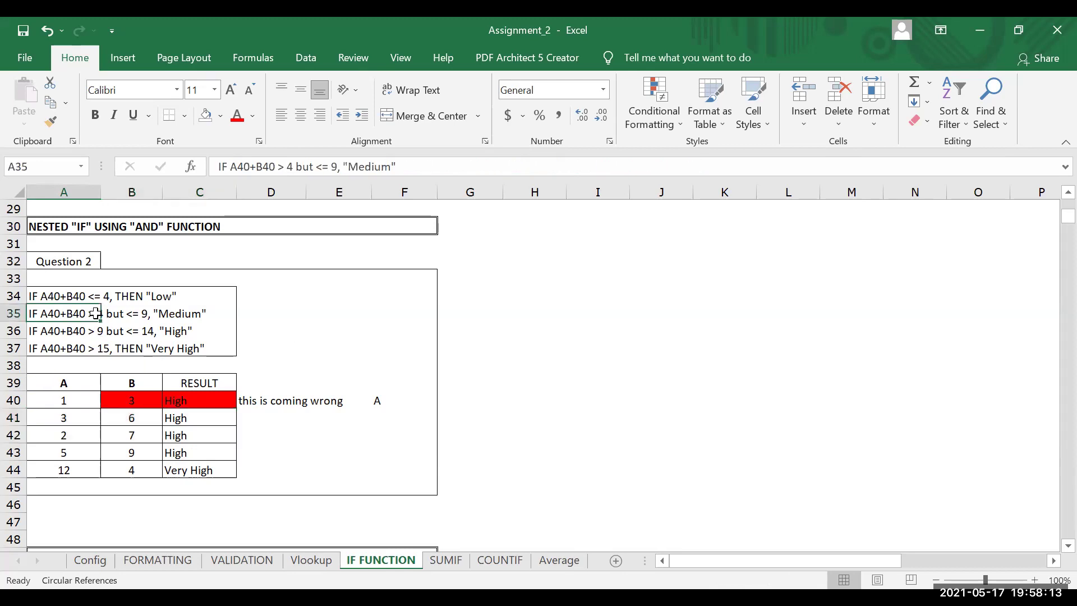
pyautogui.press('Down')
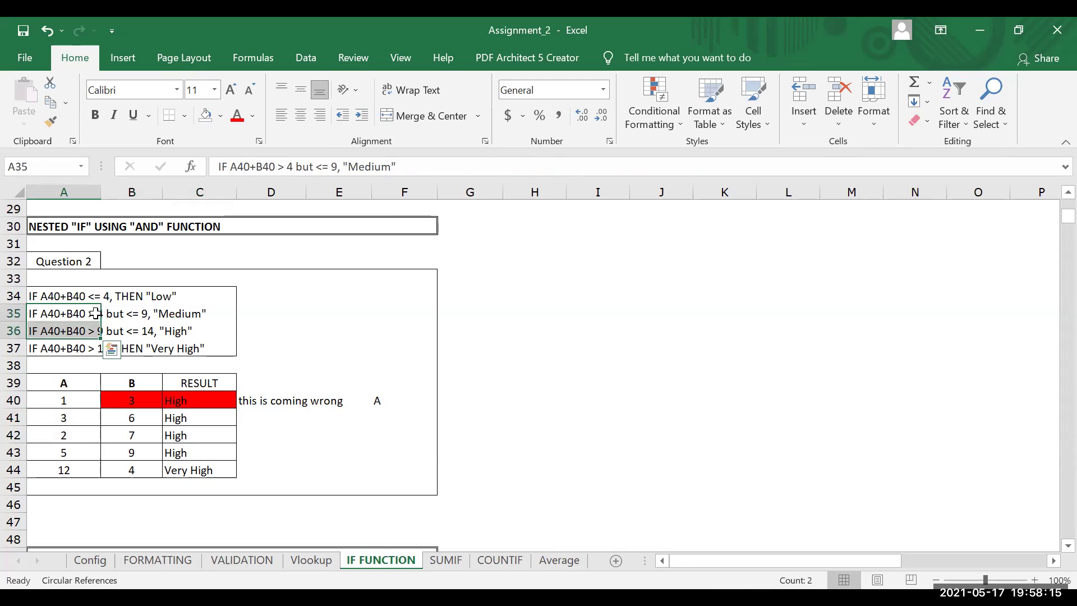
pyautogui.press('Up')
pyautogui.press('Up')
pyautogui.press('Down')
pyautogui.press('Down')
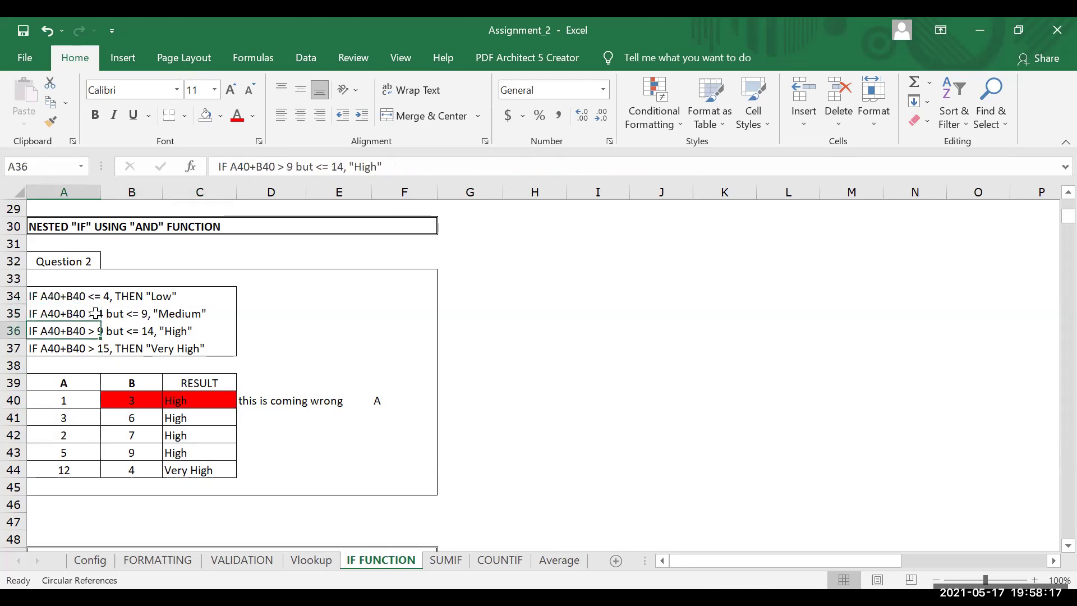
pyautogui.press('Up')
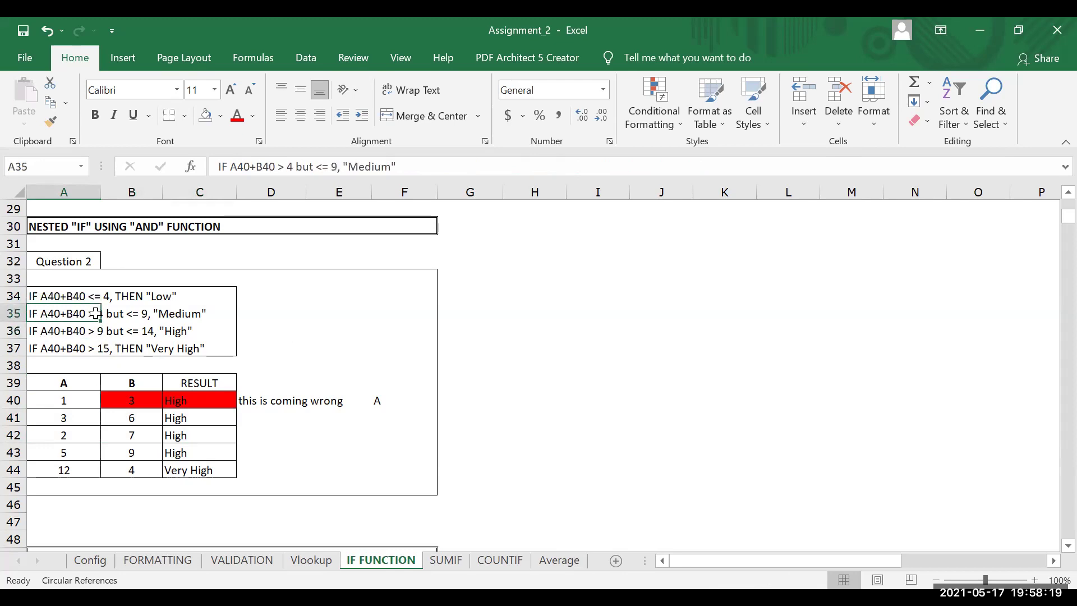
pyautogui.hotkey('shift', 'Right')
pyautogui.hotkey('shift', 'Right')
pyautogui.hotkey('shift', 'Right')
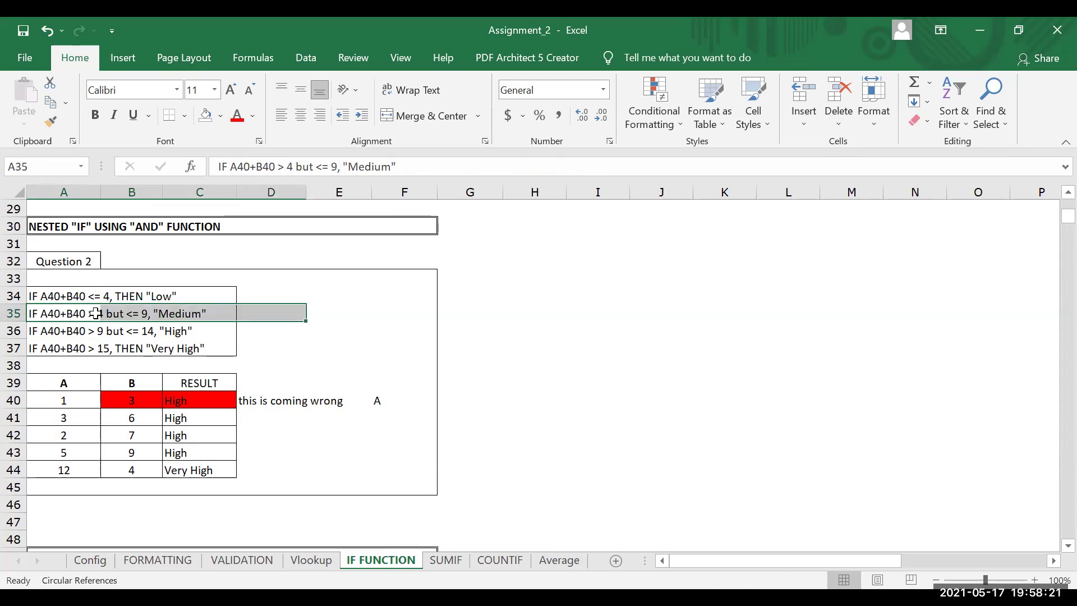
# Review the A, B and RESULT values in A41:C42 as further rows to check for wrong ratings
pyautogui.press('Down')
pyautogui.press('Down')
pyautogui.press('Down')
pyautogui.press('Down')
pyautogui.press('Down')
pyautogui.press('Down')
pyautogui.press('Down')
pyautogui.press('Up')
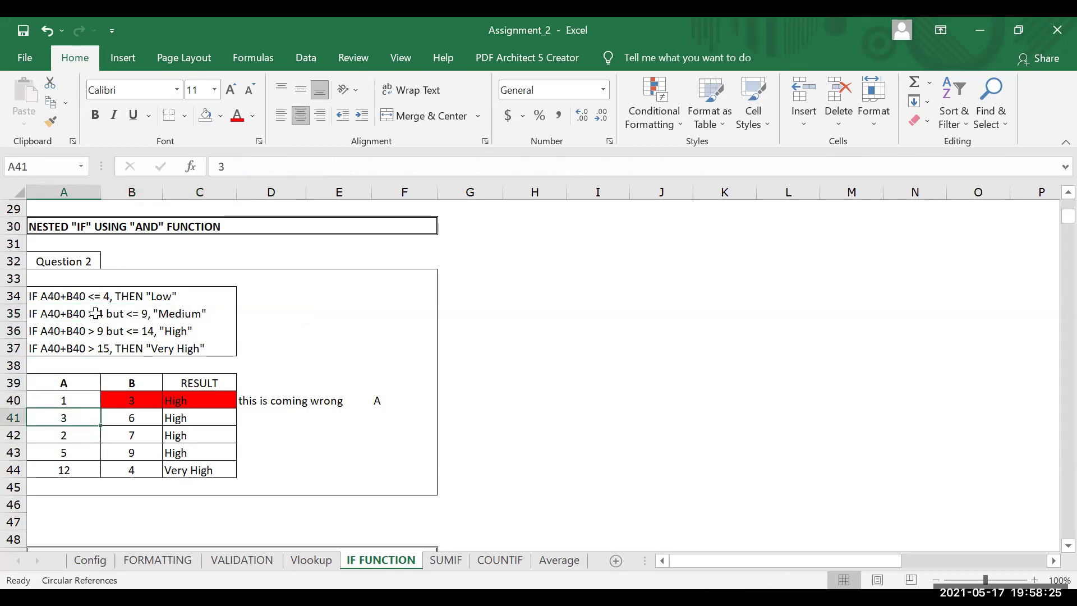
pyautogui.hotkey('shift', 'Right')
pyautogui.hotkey('shift', 'Right')
pyautogui.hotkey('shift', 'Right')
pyautogui.hotkey('shift', 'Down')
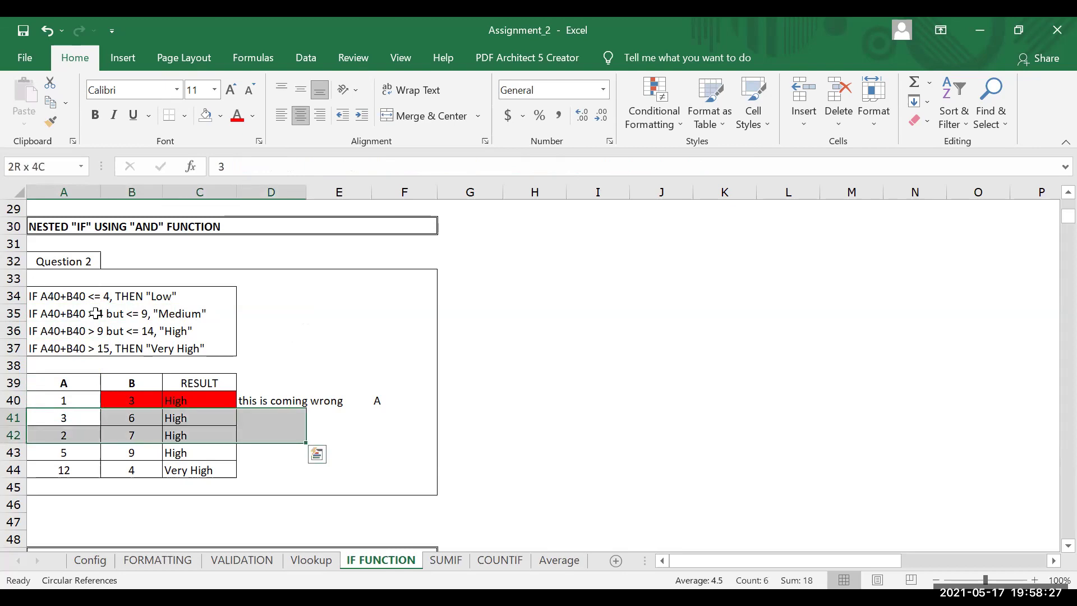
pyautogui.hotkey('shift', 'Left')
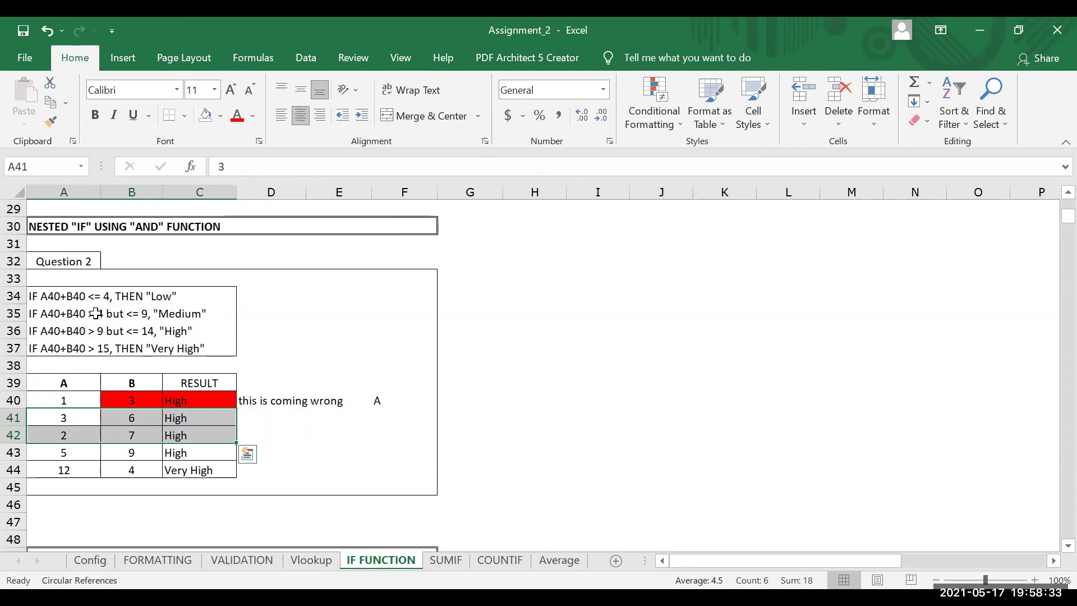
# Review the inputs and ratings in A41:C43 and the nested IF formula in C41
pyautogui.hotkey('shift', 'Down')
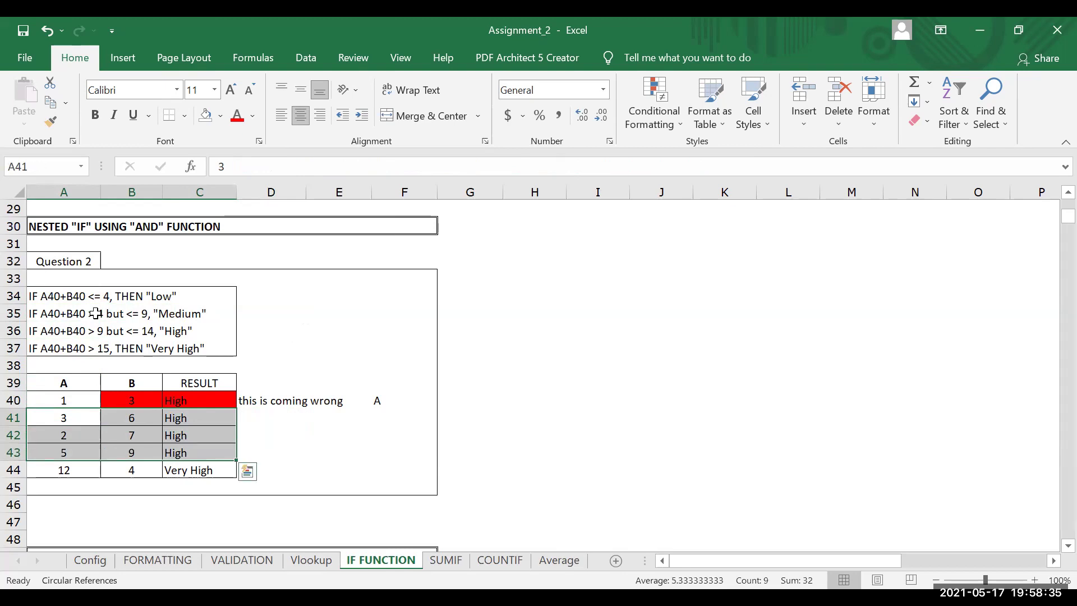
pyautogui.press('Up')
pyautogui.press('Up')
pyautogui.press('Down')
pyautogui.press('Down')
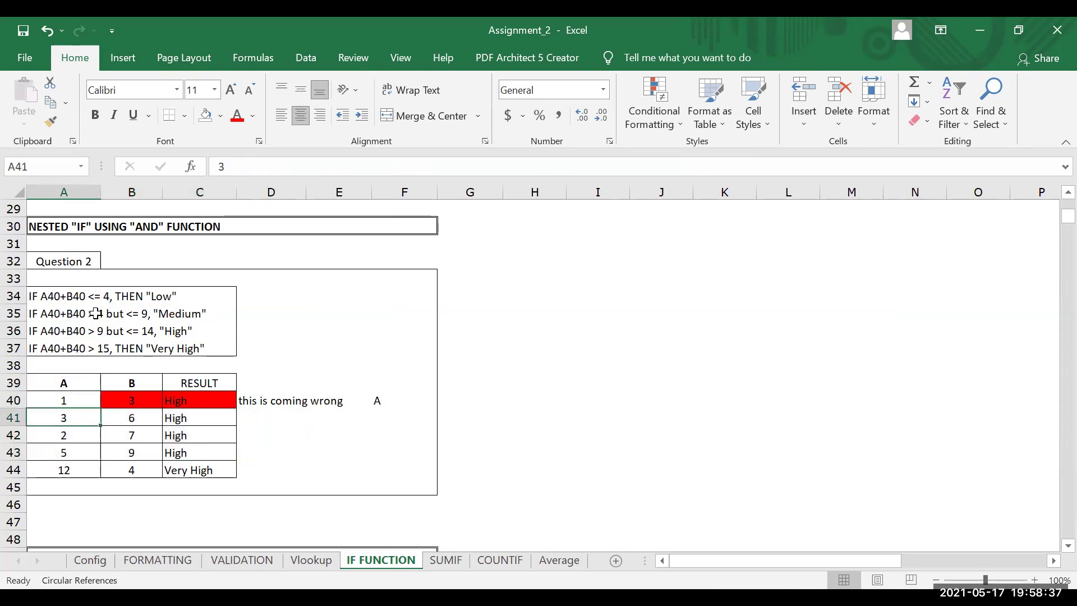
pyautogui.press('Right')
pyautogui.press('Right')
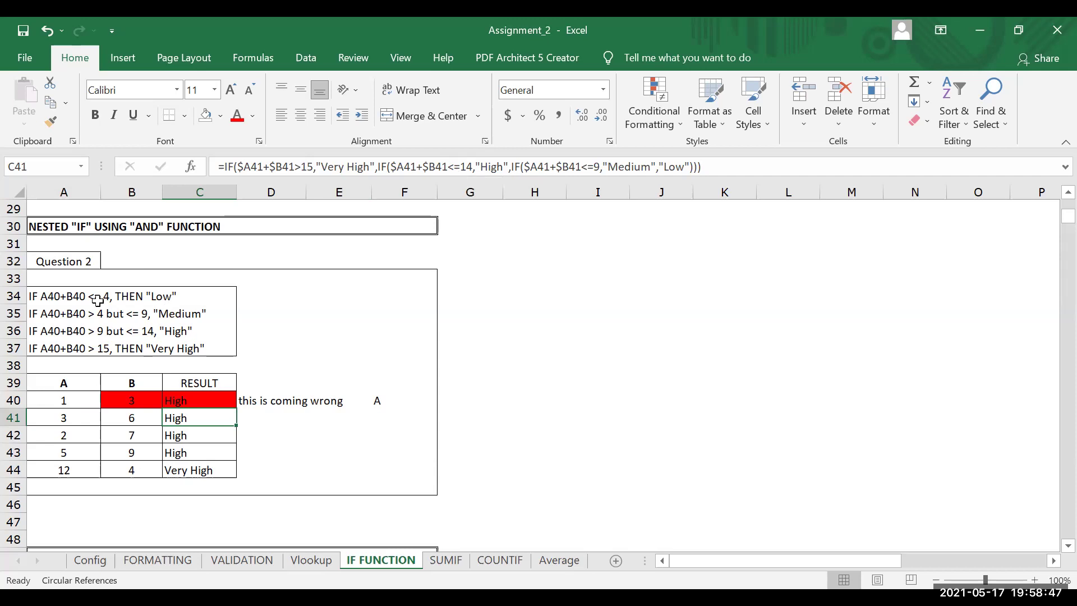
# Compare the Very High rule in row 37 with row 40's inputs and the nested IF formula in C40
pyautogui.click(63, 350)
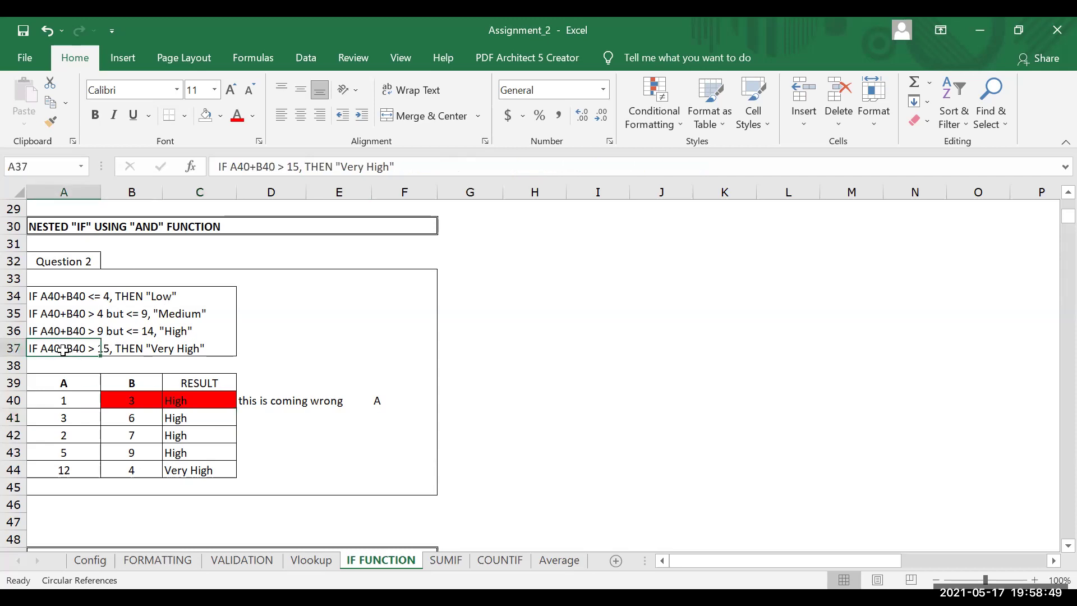
pyautogui.press('Down')
pyautogui.press('Down')
pyautogui.press('Down')
pyautogui.press('Down')
pyautogui.press('Up')
pyautogui.press('Up')
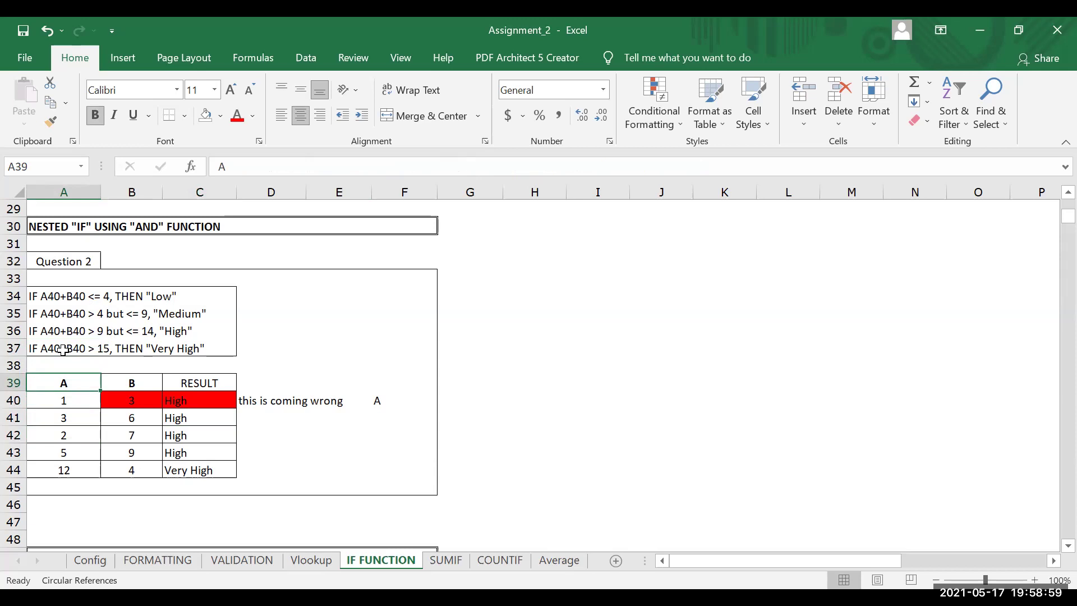
pyautogui.press('Right')
pyautogui.press('Right')
pyautogui.press('Down')
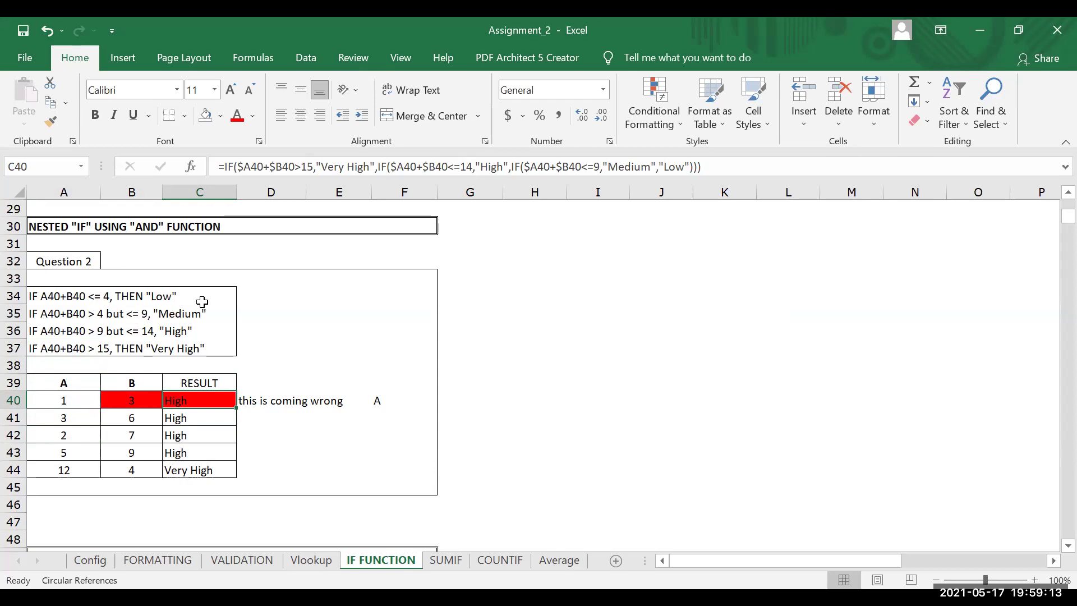
# Change the second IF condition in C40's formula to $A40+$B40>9 for the "High" rating
pyautogui.click(462, 164)
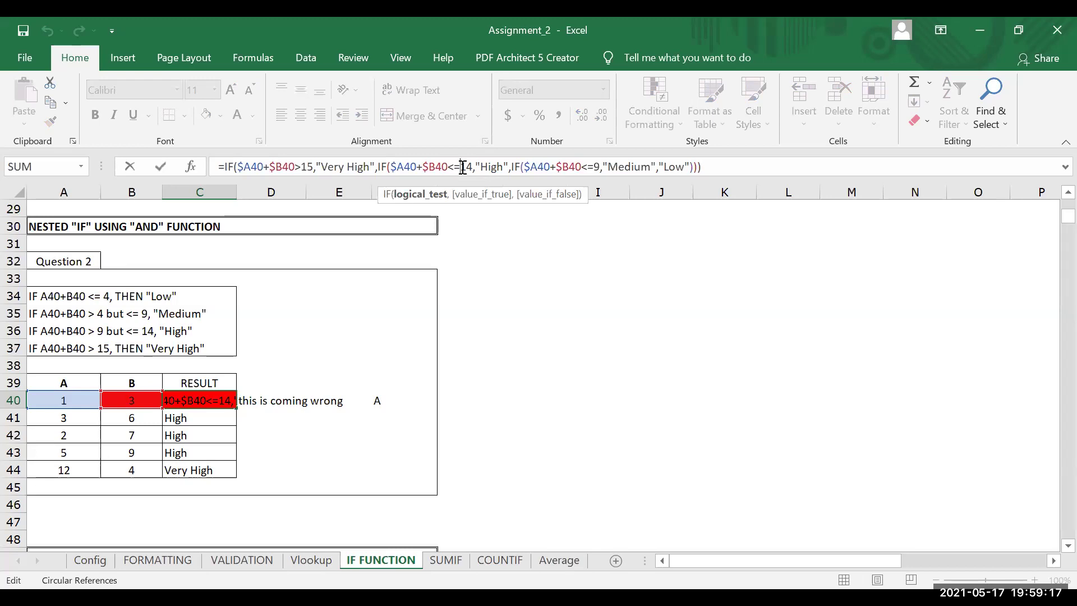
pyautogui.press('BackSpace')
pyautogui.press('BackSpace')
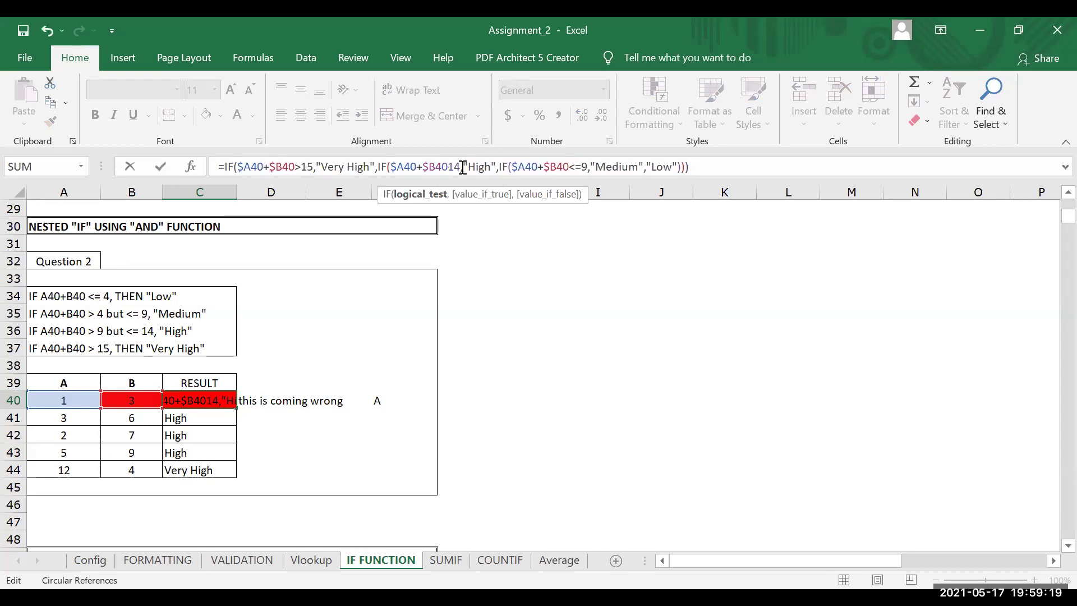
pyautogui.write('>')
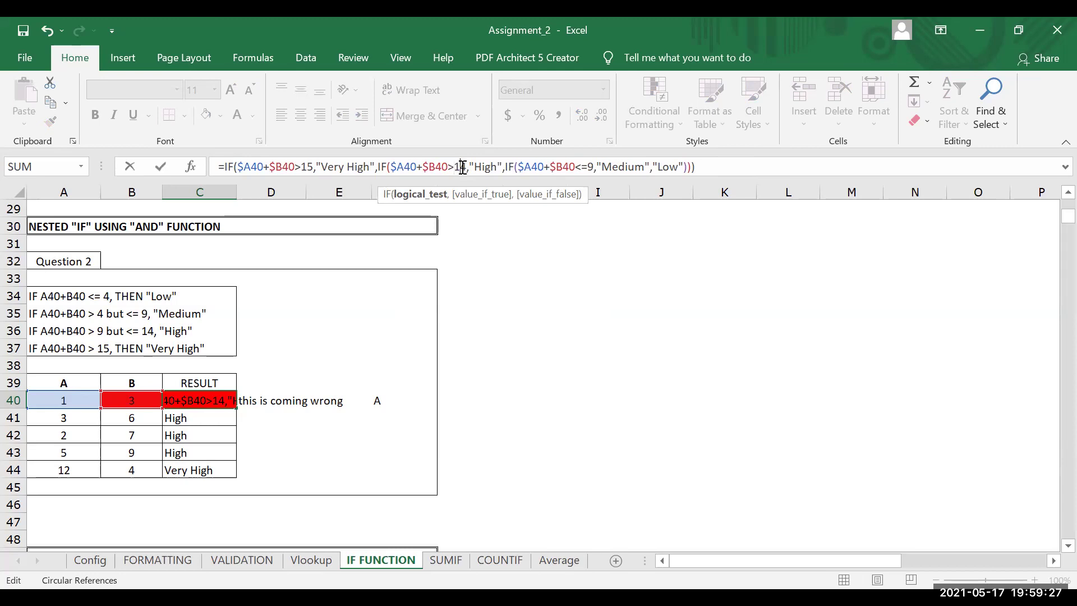
pyautogui.press('BackSpace')
pyautogui.press('BackSpace')
pyautogui.write('9')
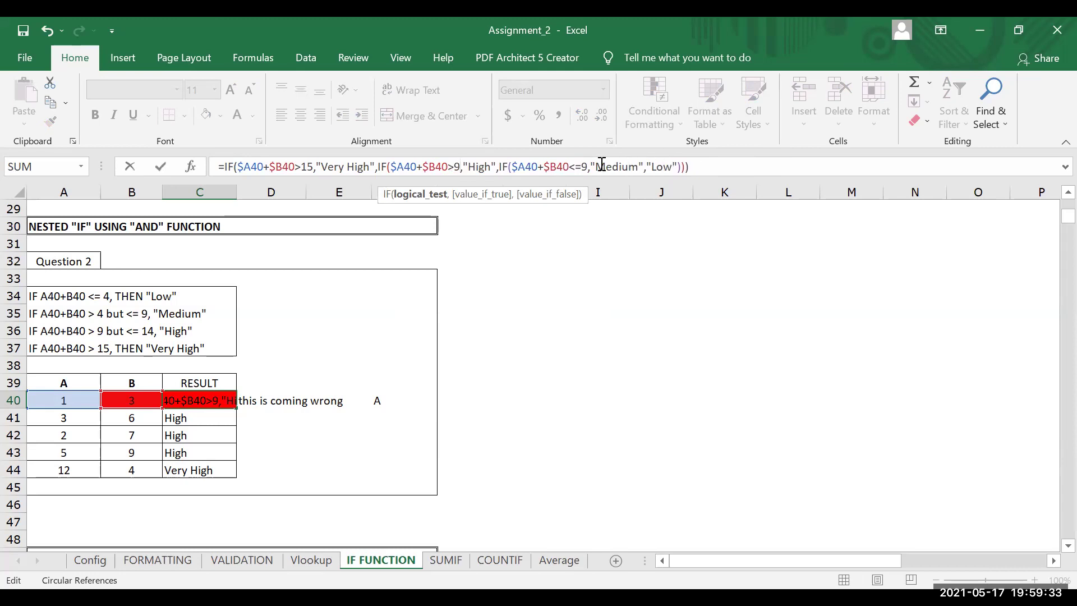
# Remove the $A40+$B40 sum from the innermost "Medium" IF condition in C40's formula
pyautogui.click(569, 166)
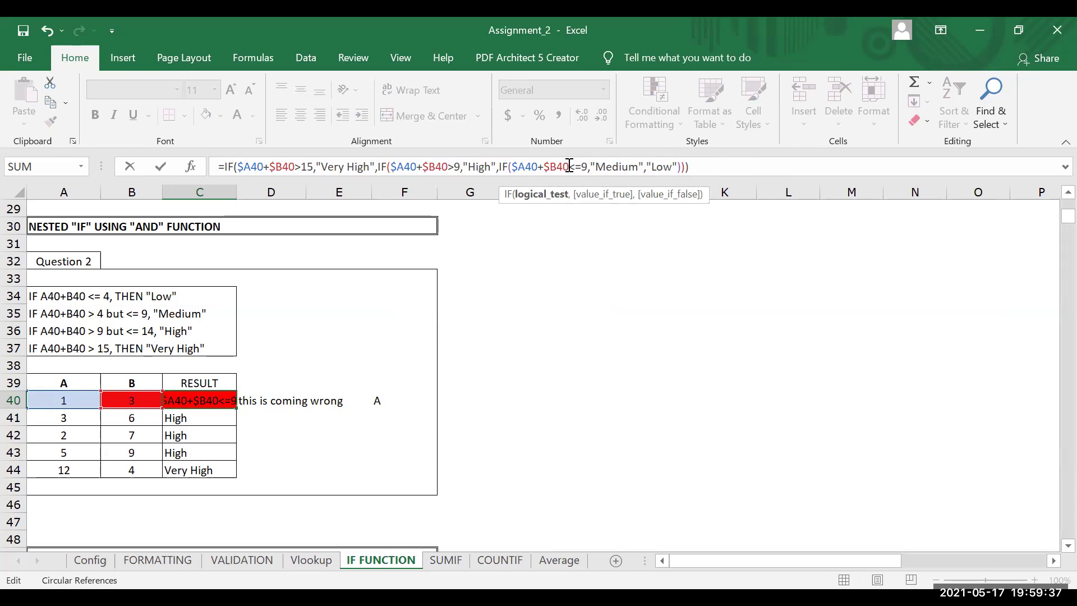
pyautogui.press('BackSpace')
pyautogui.press('BackSpace')
pyautogui.press('BackSpace')
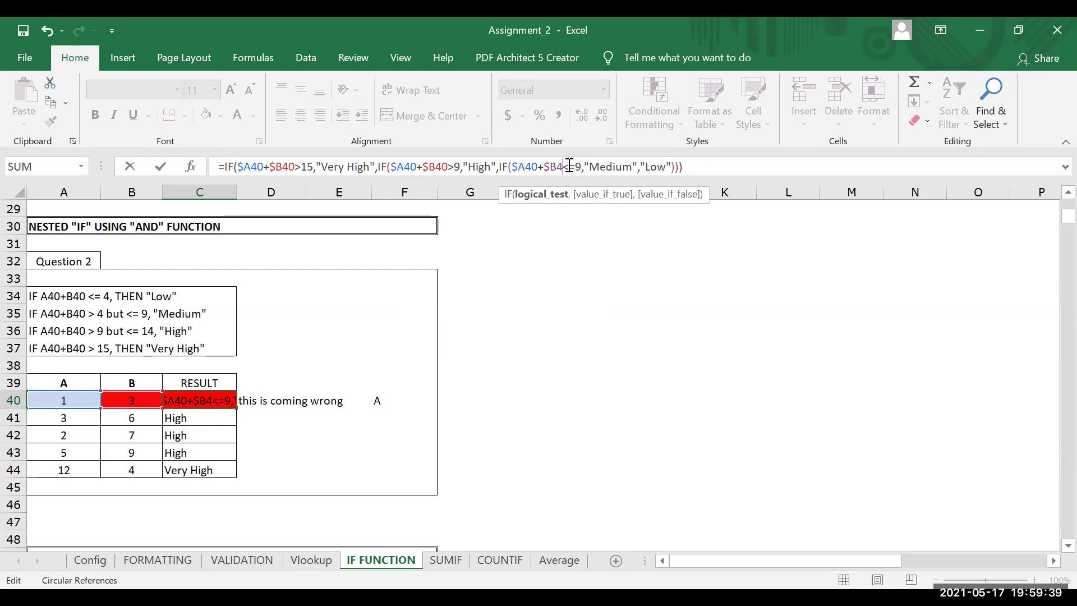
pyautogui.press('BackSpace')
pyautogui.press('BackSpace')
pyautogui.press('BackSpace')
pyautogui.press('BackSpace')
pyautogui.press('BackSpace')
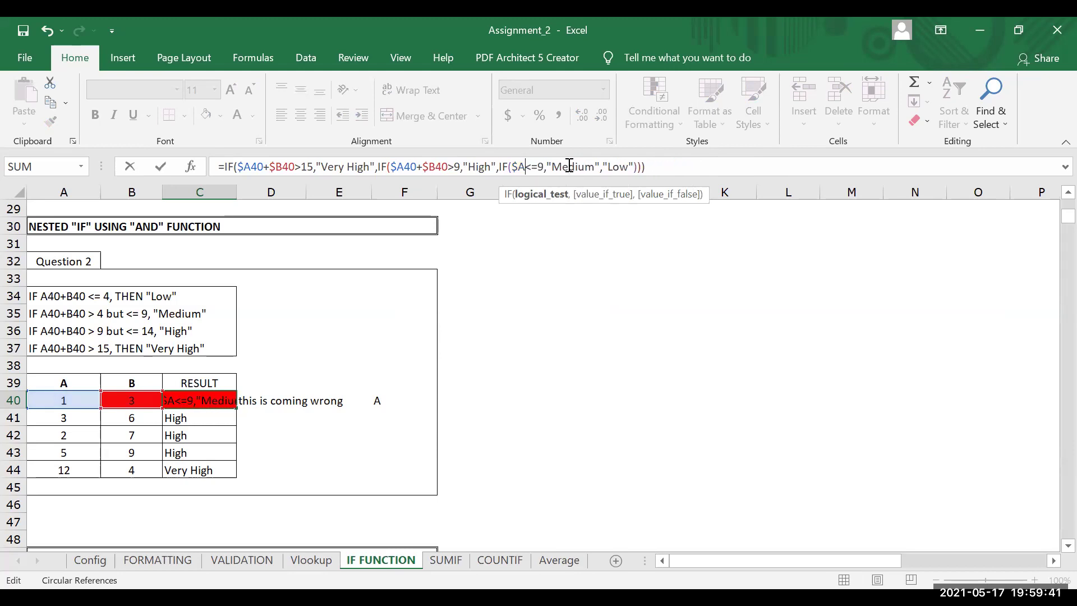
pyautogui.press('BackSpace')
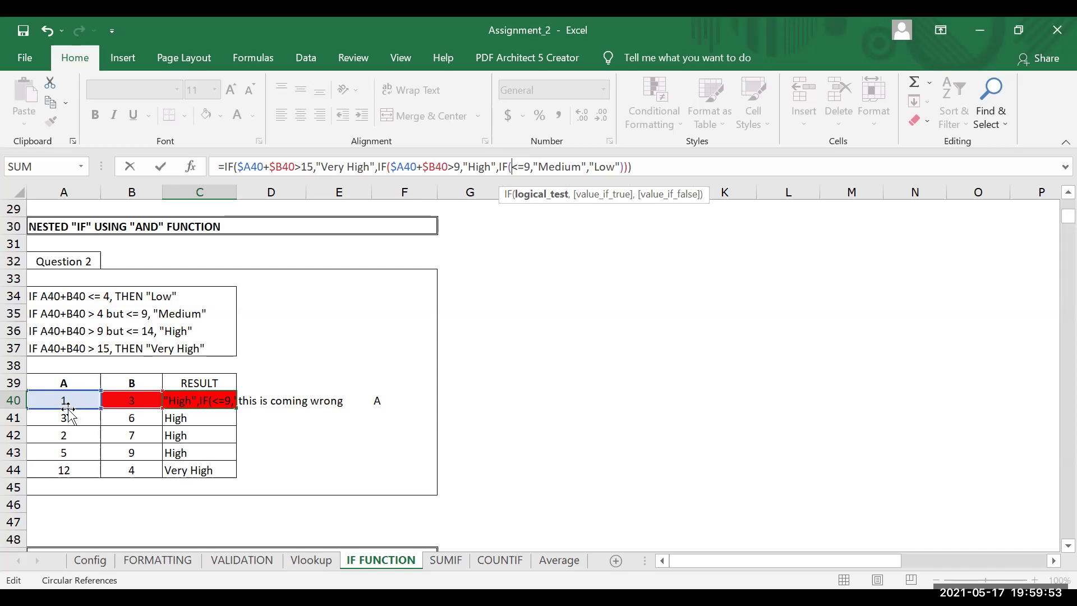
# Enter A40+B4>4 as the innermost "Medium" condition in C40 and commit the revised formula
pyautogui.click(54, 399)
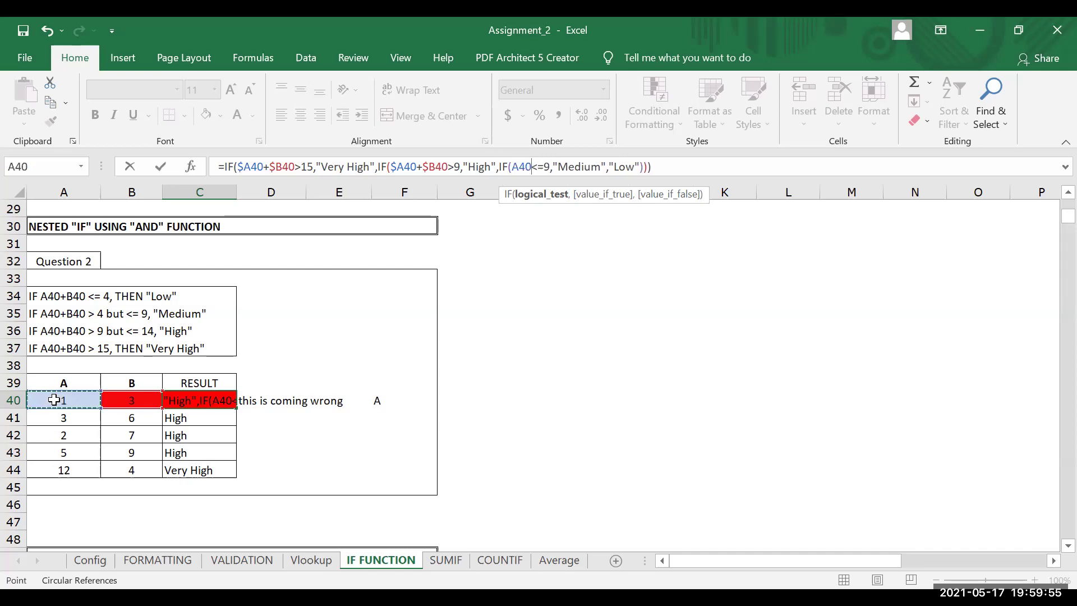
pyautogui.write('+')
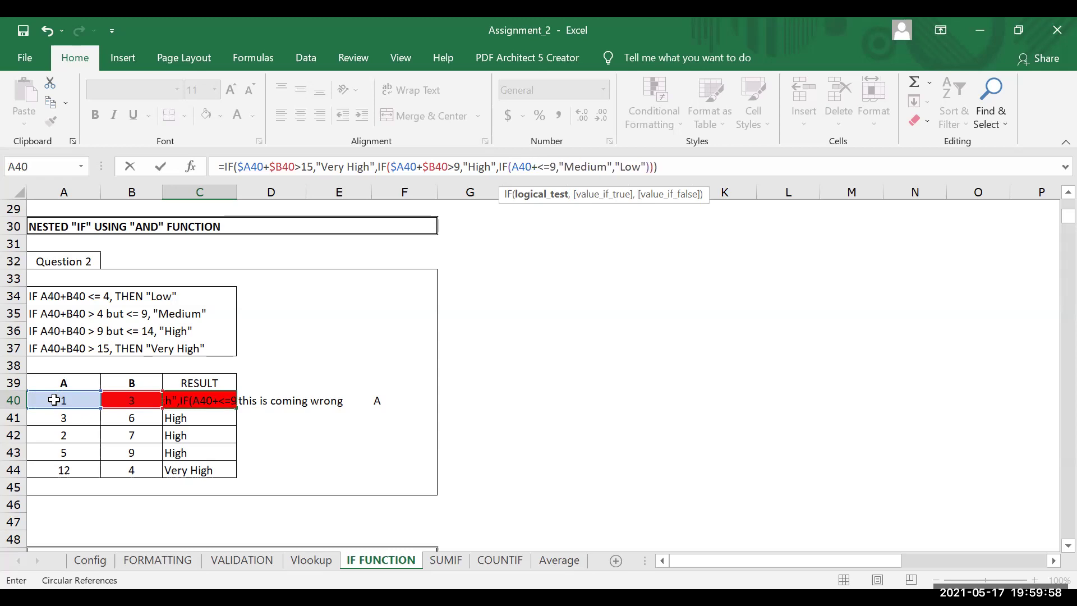
pyautogui.click(122, 397)
pyautogui.press('Delete')
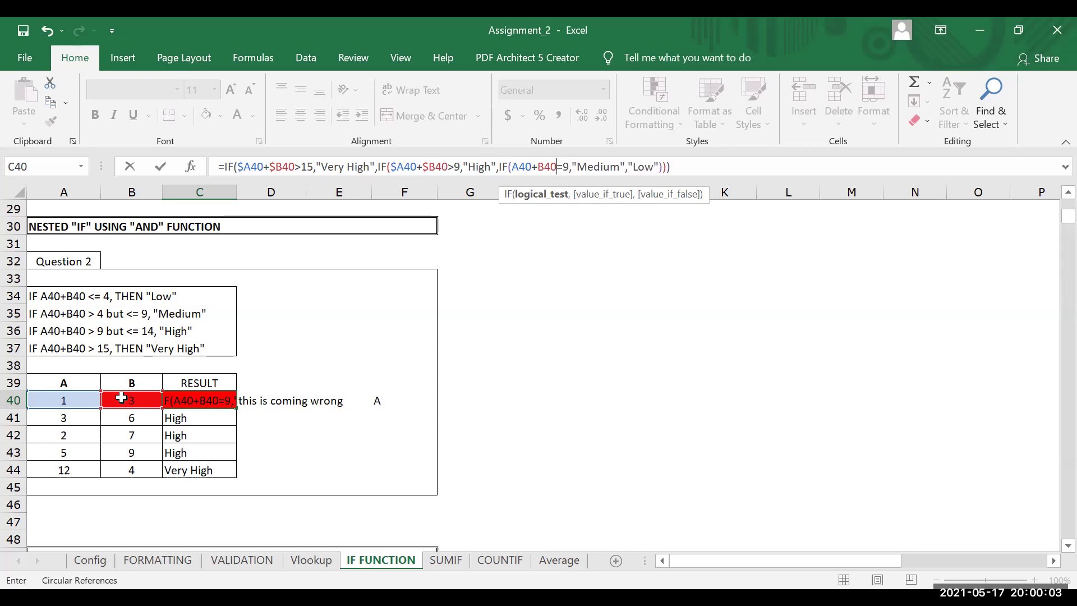
pyautogui.press('BackSpace')
pyautogui.press('Delete')
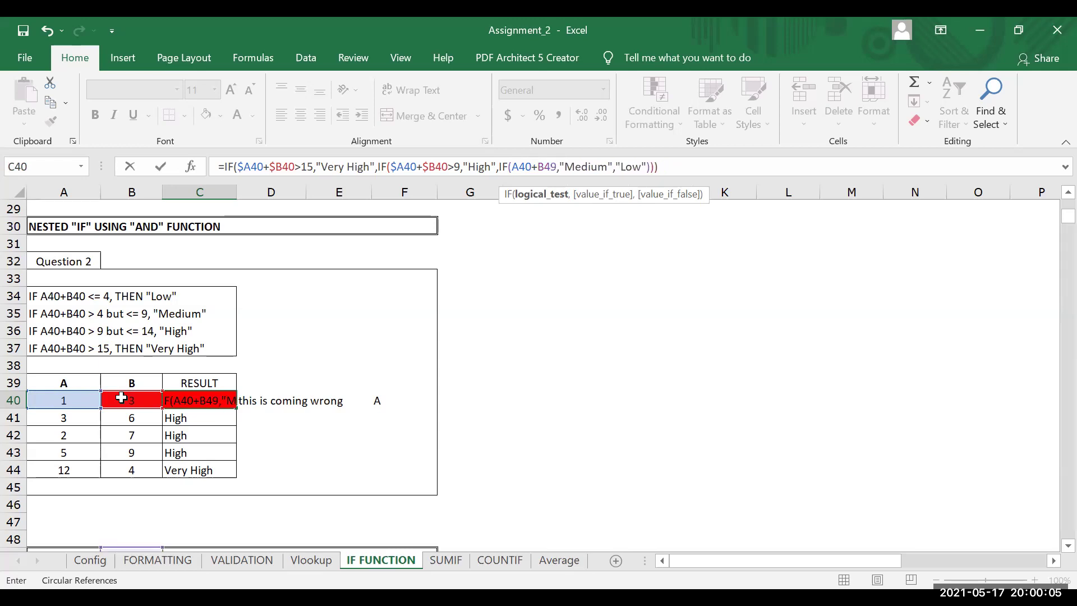
pyautogui.write('>')
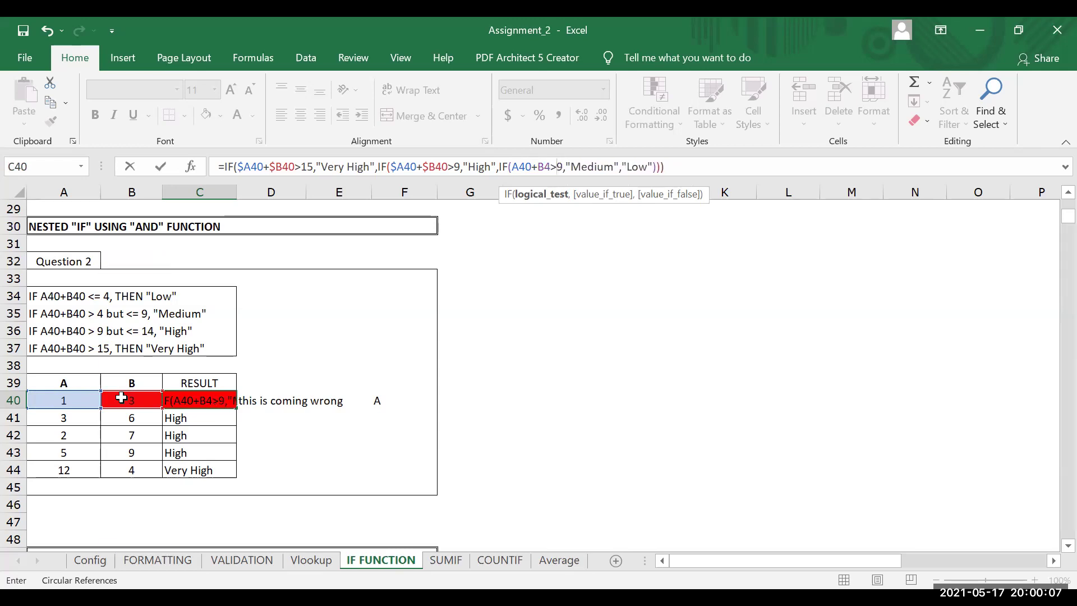
pyautogui.press('Delete')
pyautogui.write('4')
pyautogui.click(675, 163)
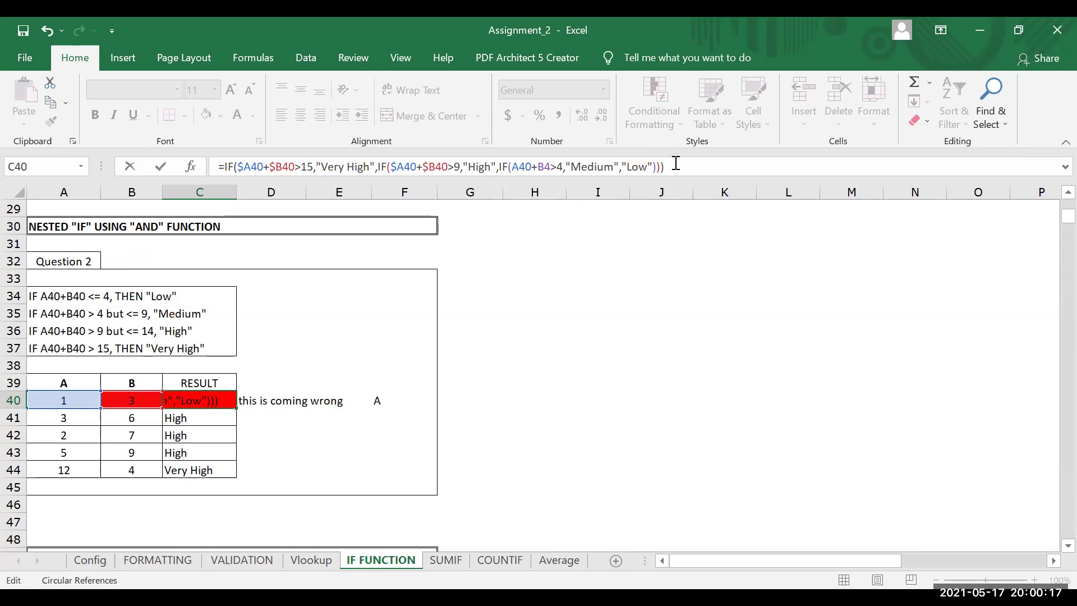
pyautogui.press('Return')
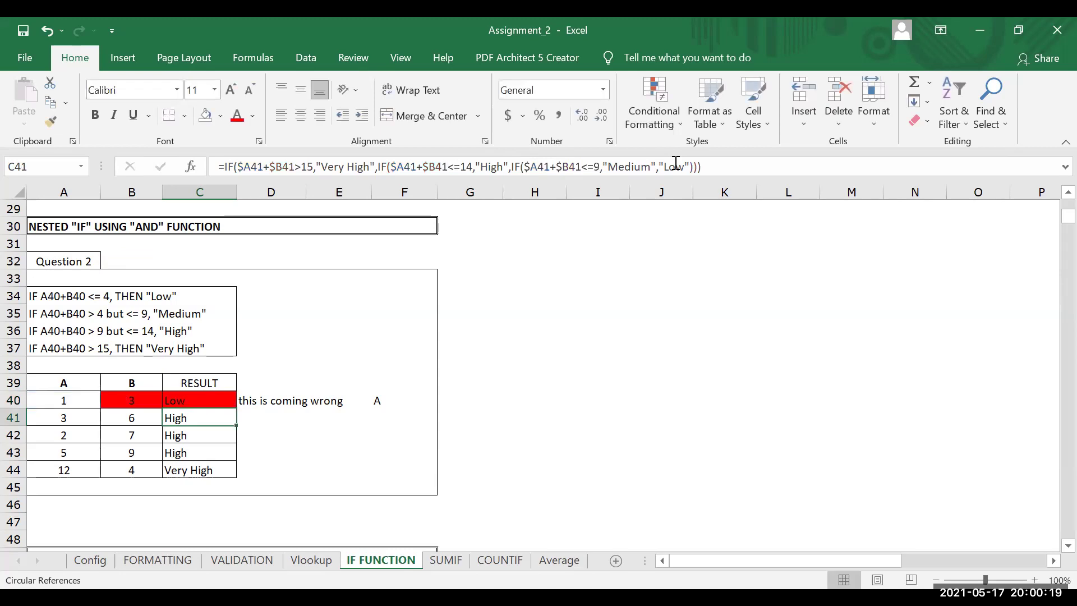
pyautogui.press('Left')
pyautogui.press('Left')
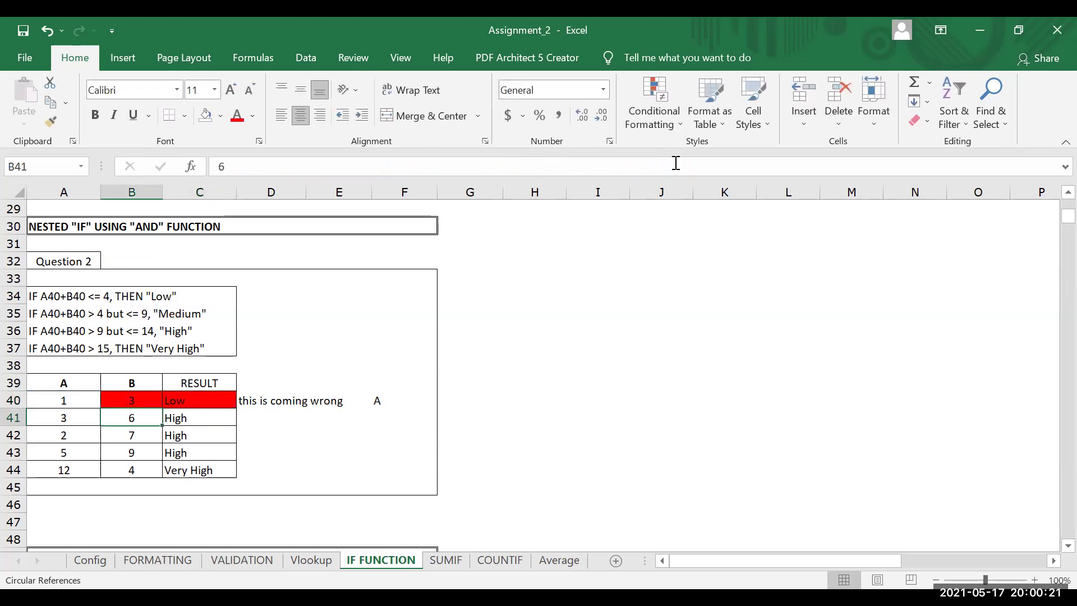
pyautogui.press('Up')
pyautogui.press('Right')
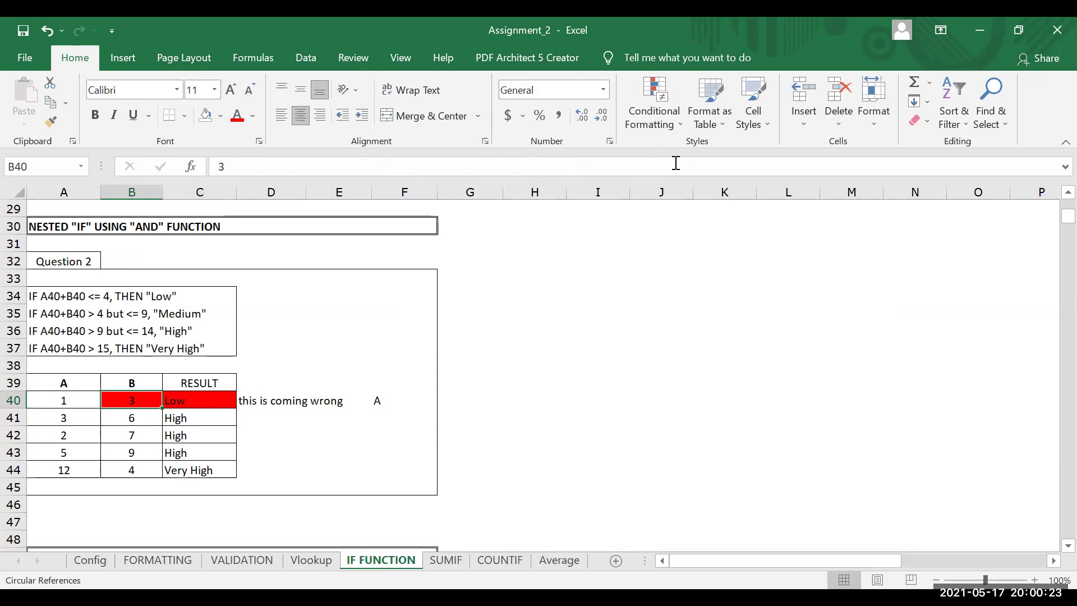
pyautogui.press('Right')
pyautogui.press('Right')
pyautogui.hotkey('shift', 'Down')
pyautogui.hotkey('shift', 'Down')
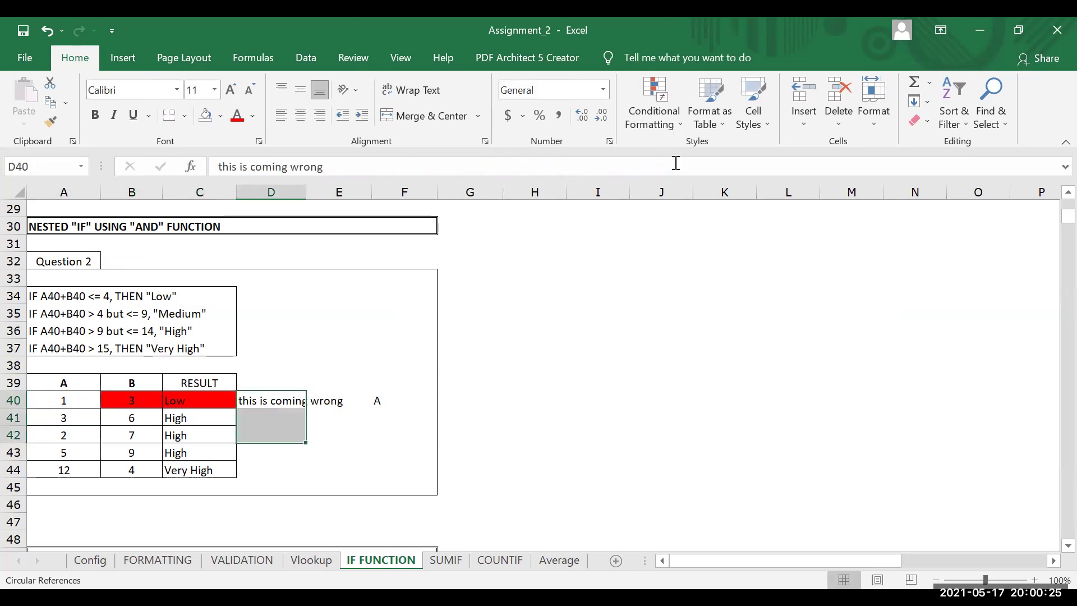
pyautogui.press('Left')
pyautogui.press('Left')
# Fill C40's revised nested IF formula down the RESULT column through C44
pyautogui.press('Right')
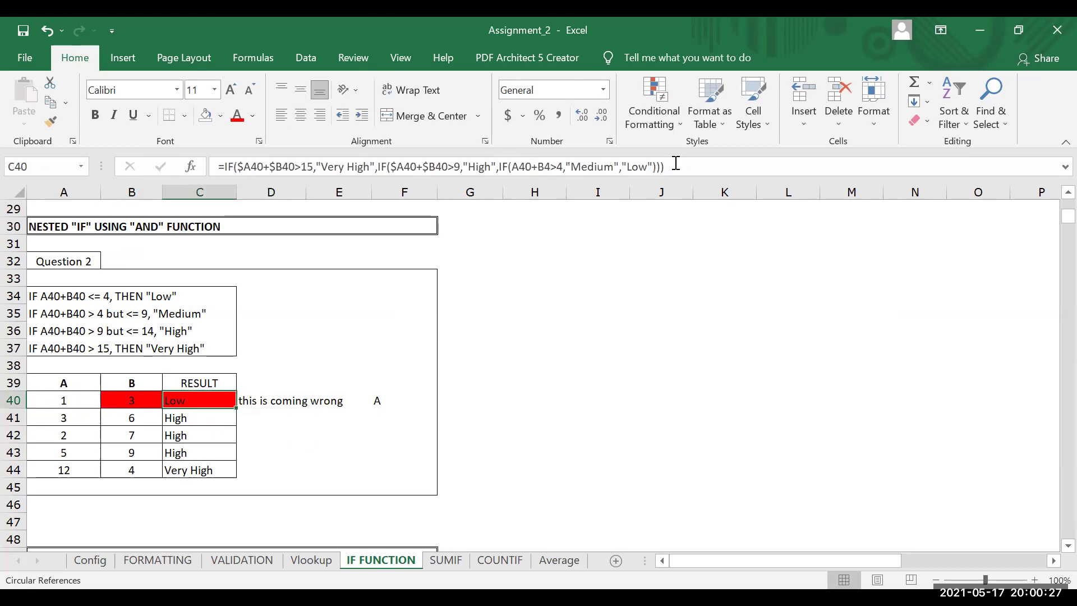
pyautogui.hotkey('shift', 'Down')
pyautogui.hotkey('shift', 'Down')
pyautogui.hotkey('shift', 'Down')
pyautogui.hotkey('shift', 'Down')
pyautogui.hotkey('shift', 'Down')
pyautogui.hotkey('shift', 'Down')
pyautogui.hotkey('shift', 'Up')
pyautogui.hotkey('shift', 'Up')
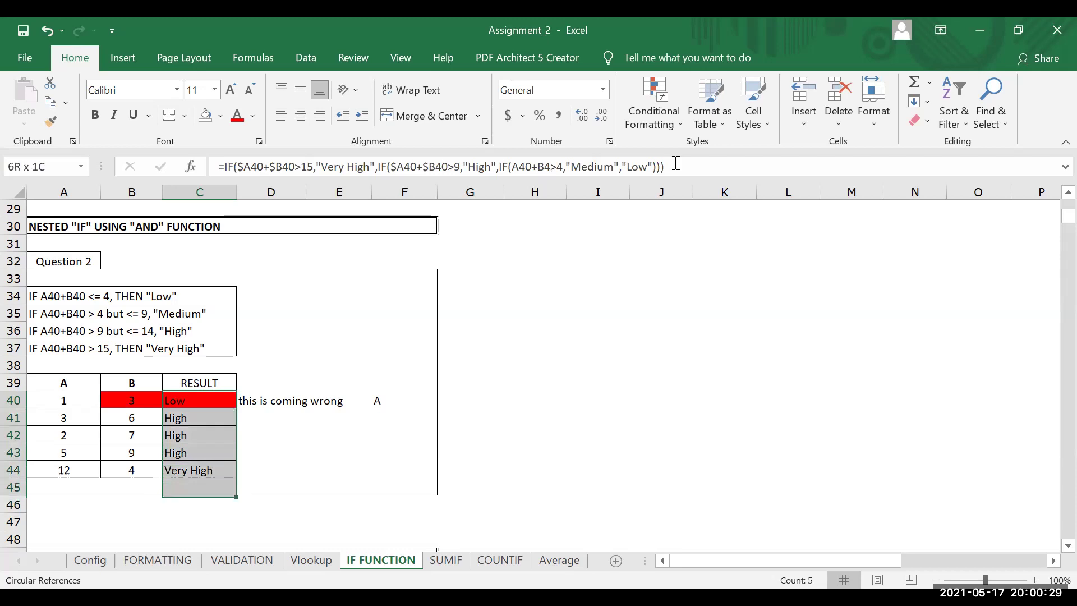
pyautogui.hotkey('ctrl', 'd')
# Check the filled ratings in the RESULT column and examine the conditions in C41's nested IF formula without editing it
pyautogui.press('Down')
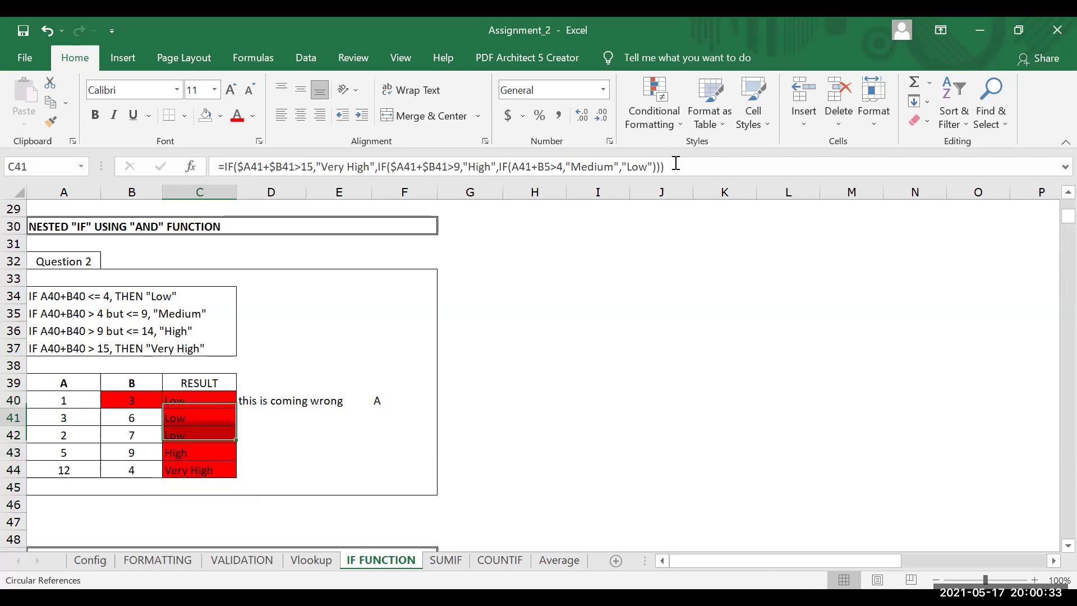
pyautogui.press('Down')
pyautogui.press('Down')
pyautogui.press('Up')
pyautogui.press('Up')
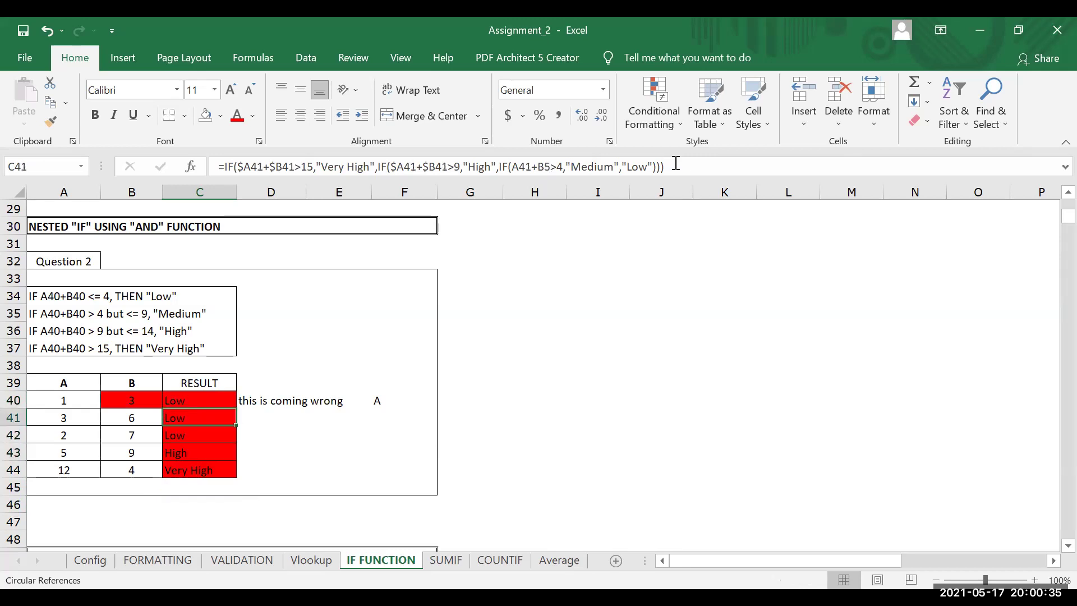
pyautogui.press('Up')
pyautogui.press('Up')
pyautogui.press('Down')
pyautogui.press('Down')
pyautogui.click(453, 168)
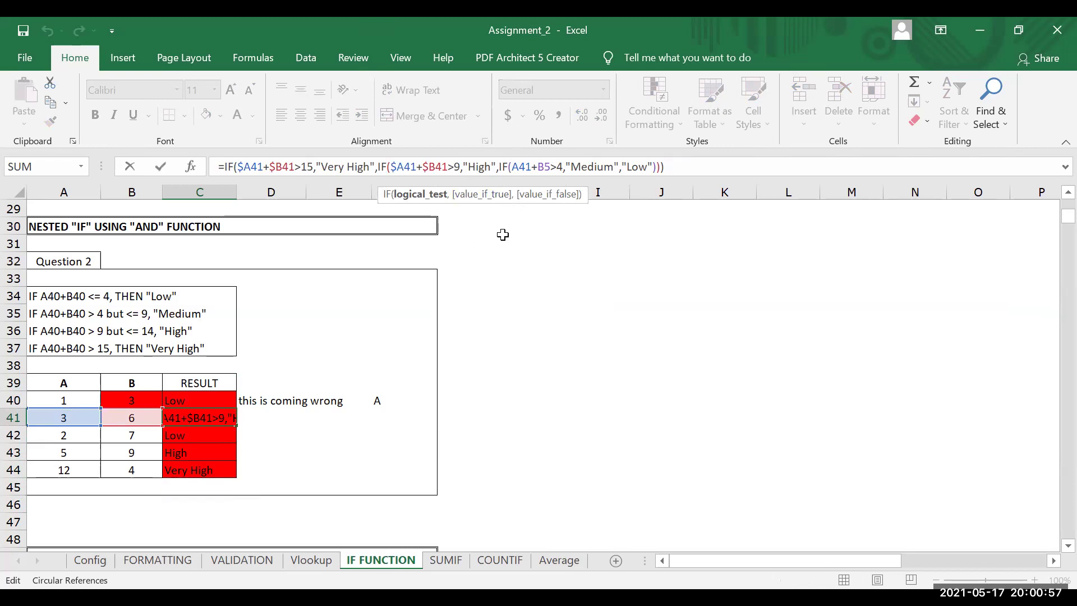
pyautogui.click(684, 164)
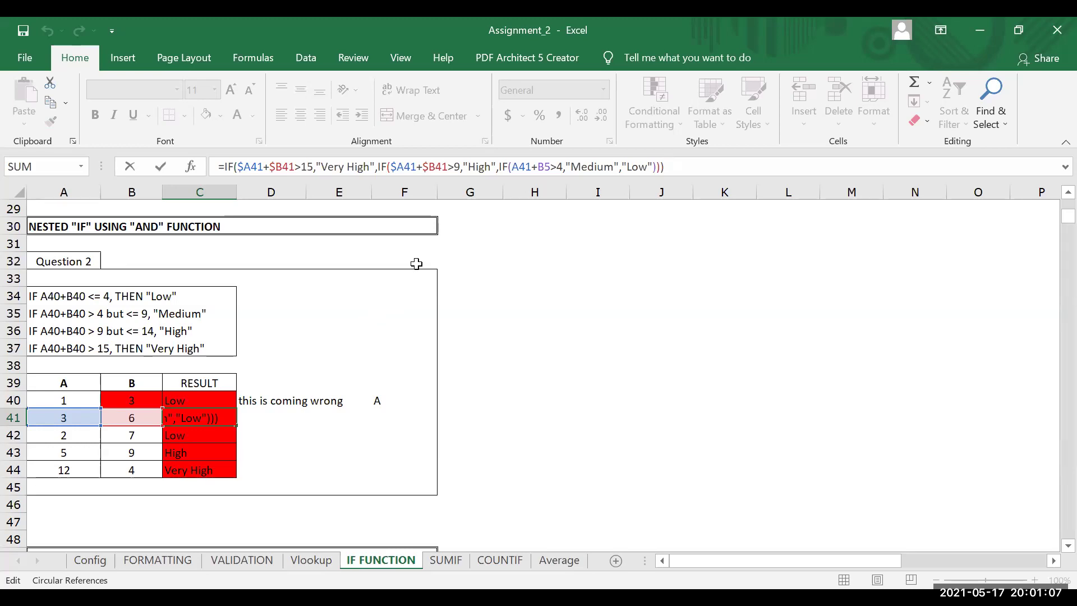
pyautogui.click(558, 167)
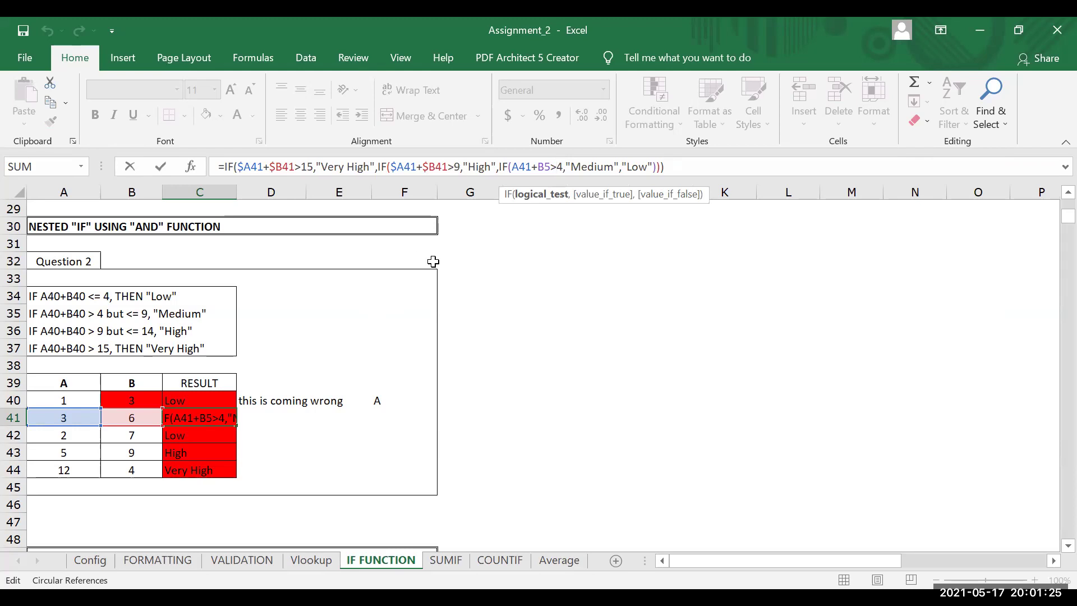
pyautogui.press('Return')
# Start replacing the test formula in F40 with a new IF function
pyautogui.press('Up')
pyautogui.press('Up')
pyautogui.press('Up')
pyautogui.press('Down')
pyautogui.press('Right')
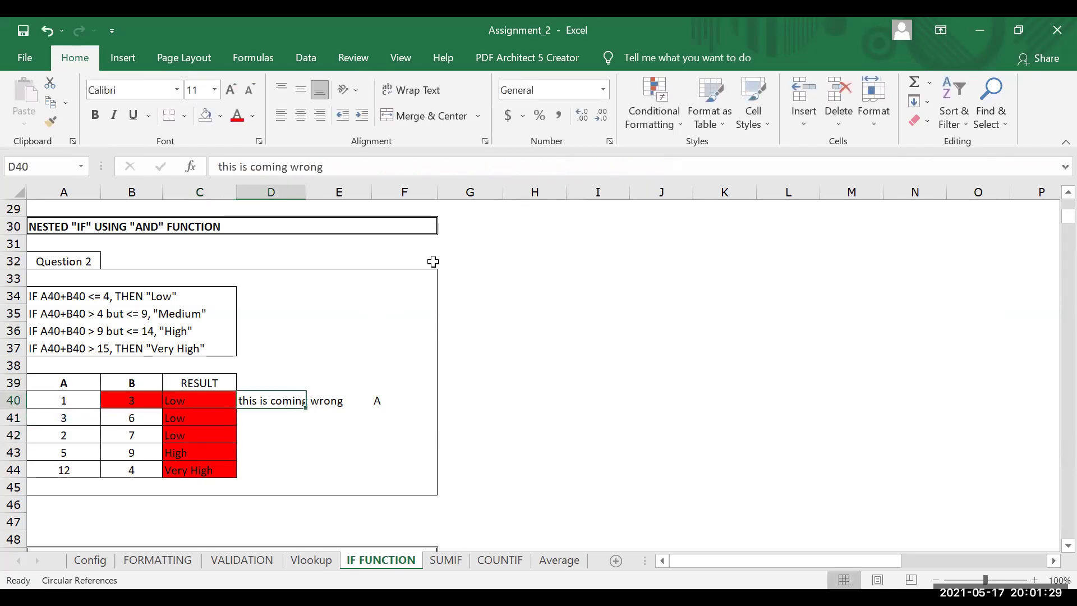
pyautogui.press('Right')
pyautogui.press('Right')
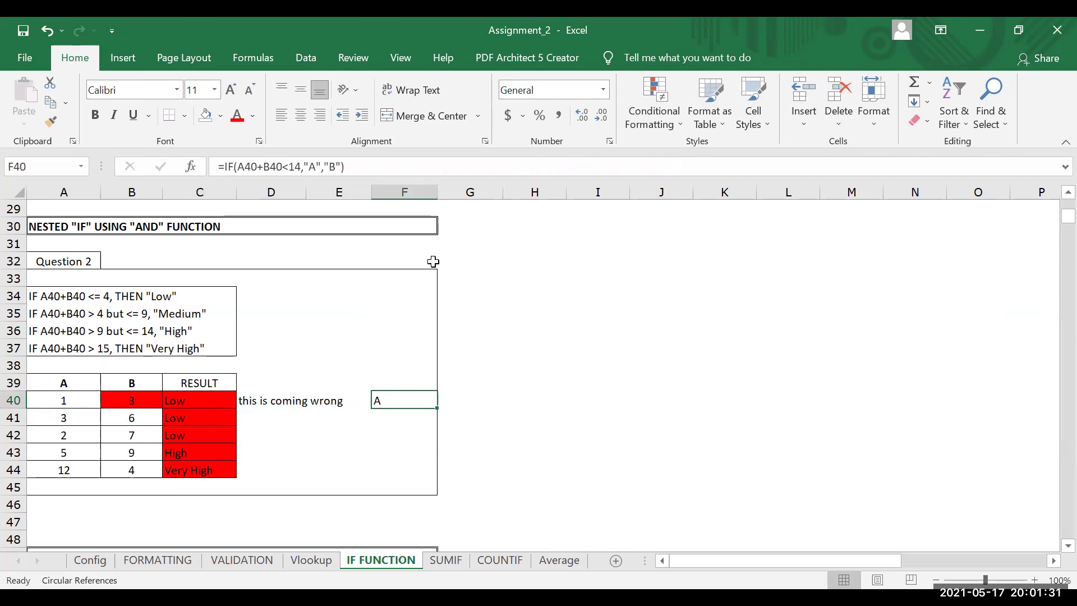
pyautogui.write('=')
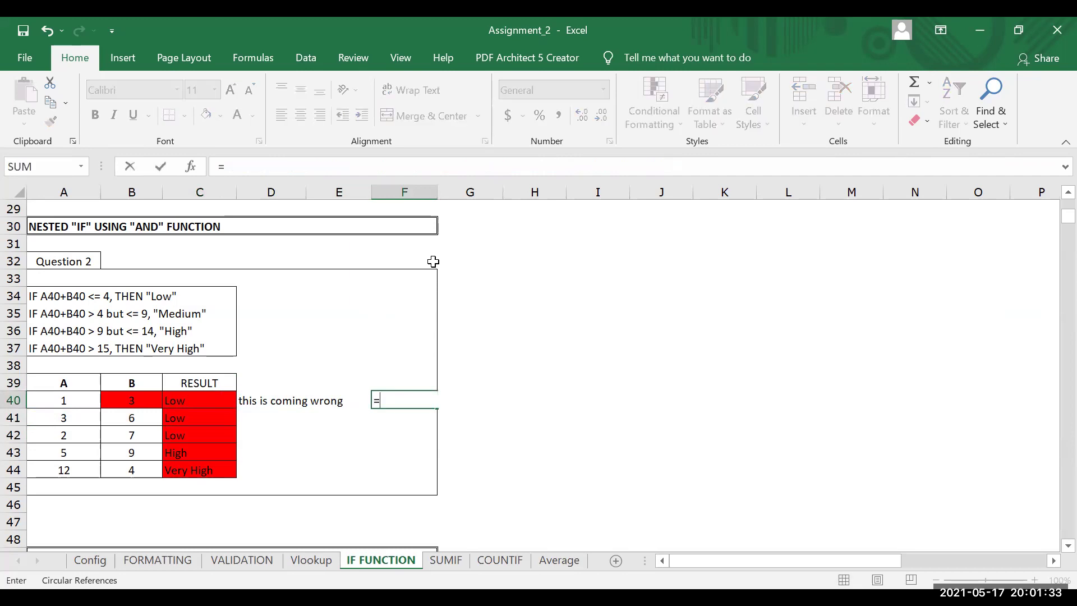
pyautogui.write('IF(')
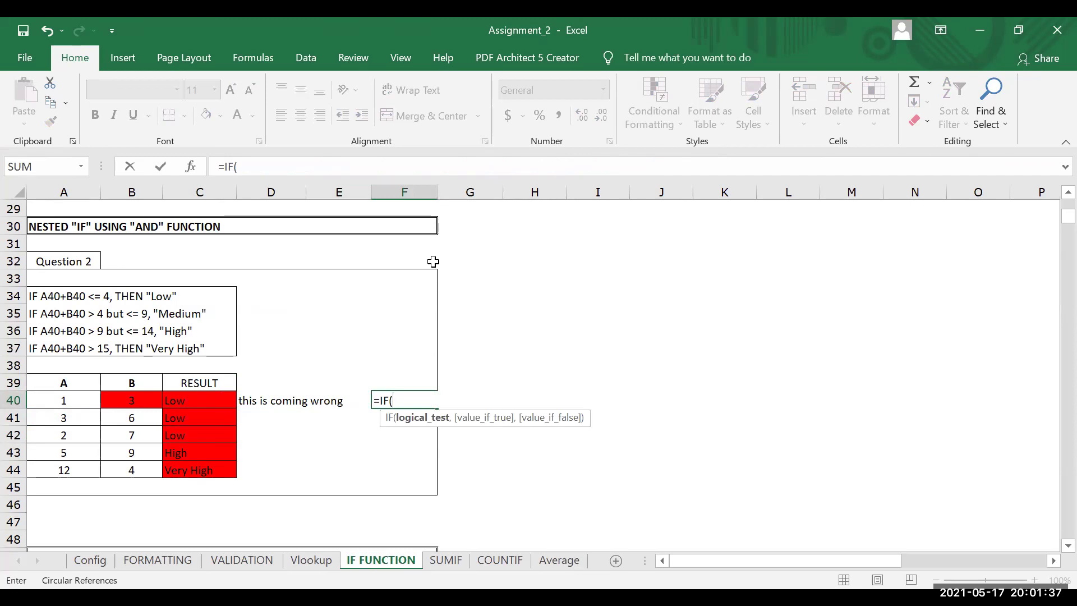
pyautogui.write('AND(')
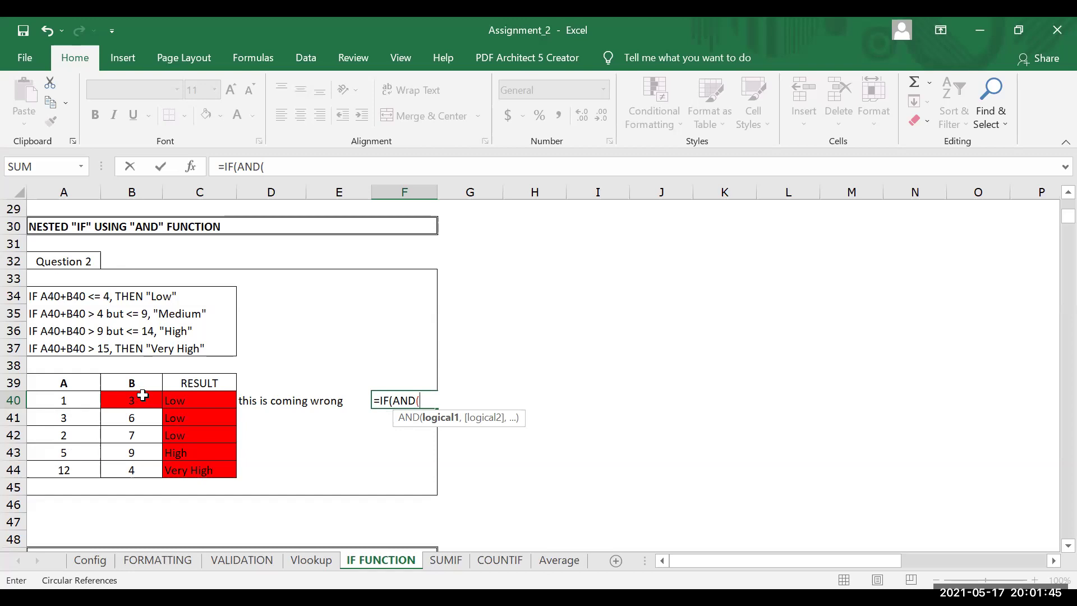
pyautogui.press('BackSpace')
pyautogui.press('BackSpace')
pyautogui.press('BackSpace')
pyautogui.press('BackSpace')
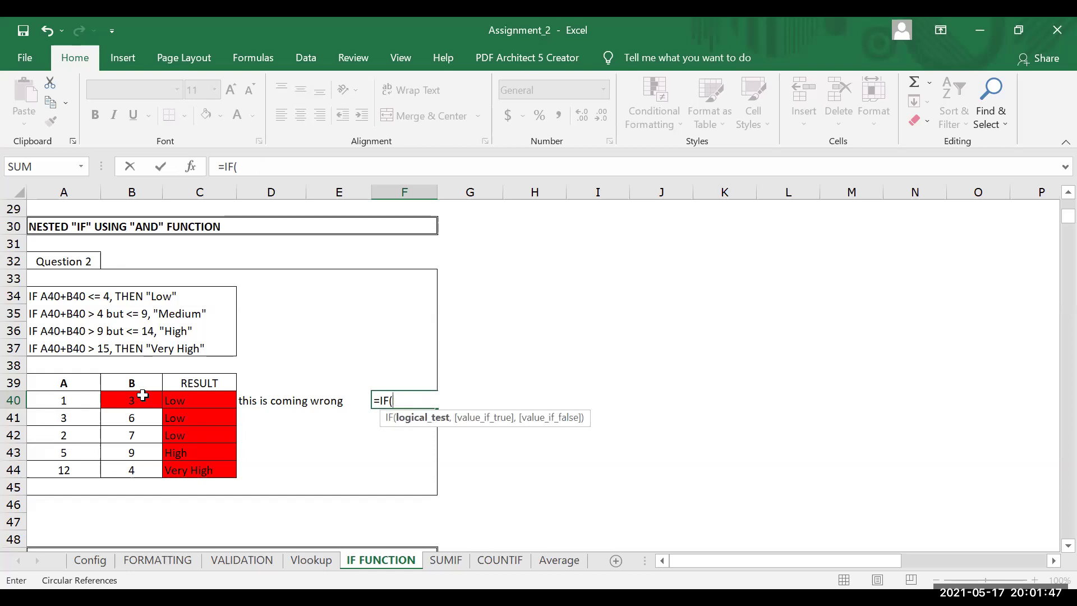
# Enter A40+B40<=4 as the first condition of F40's IF formula, with "Low" as its true result
pyautogui.click(55, 399)
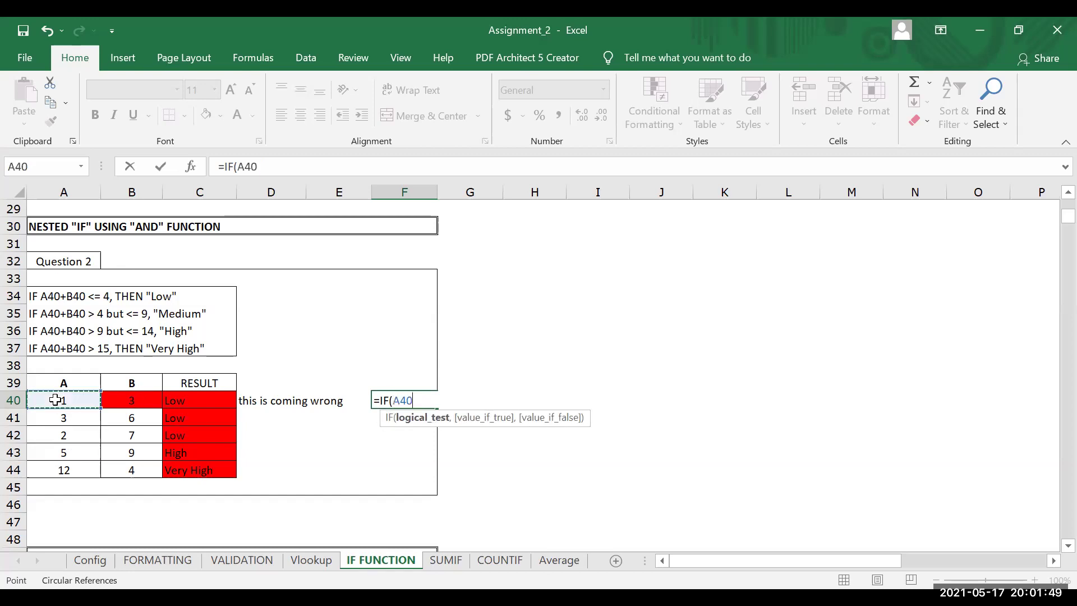
pyautogui.write('+')
pyautogui.click(142, 398)
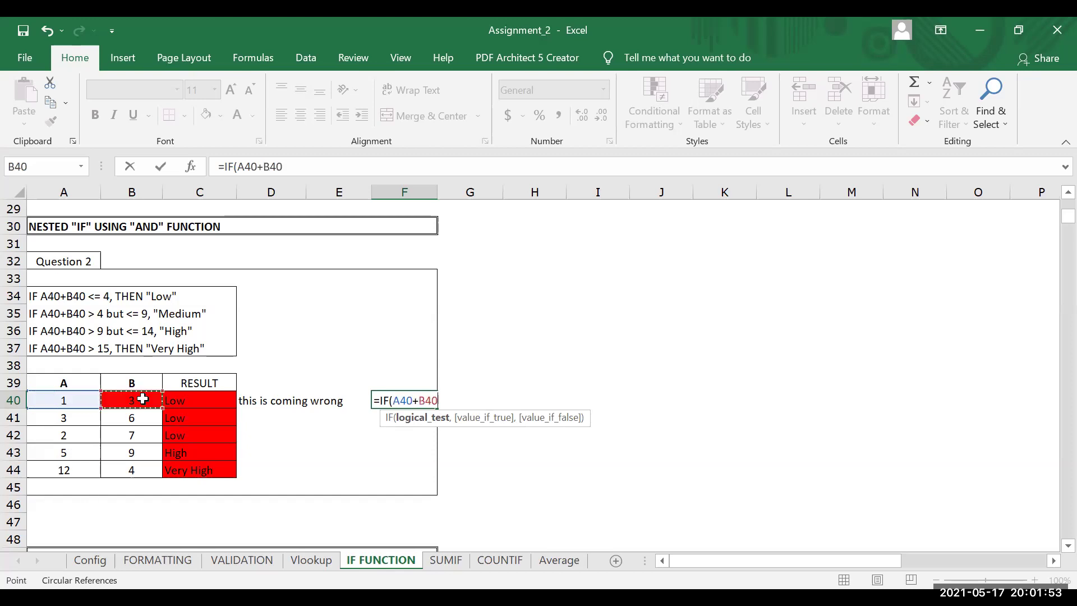
pyautogui.write('<=4, "Low')
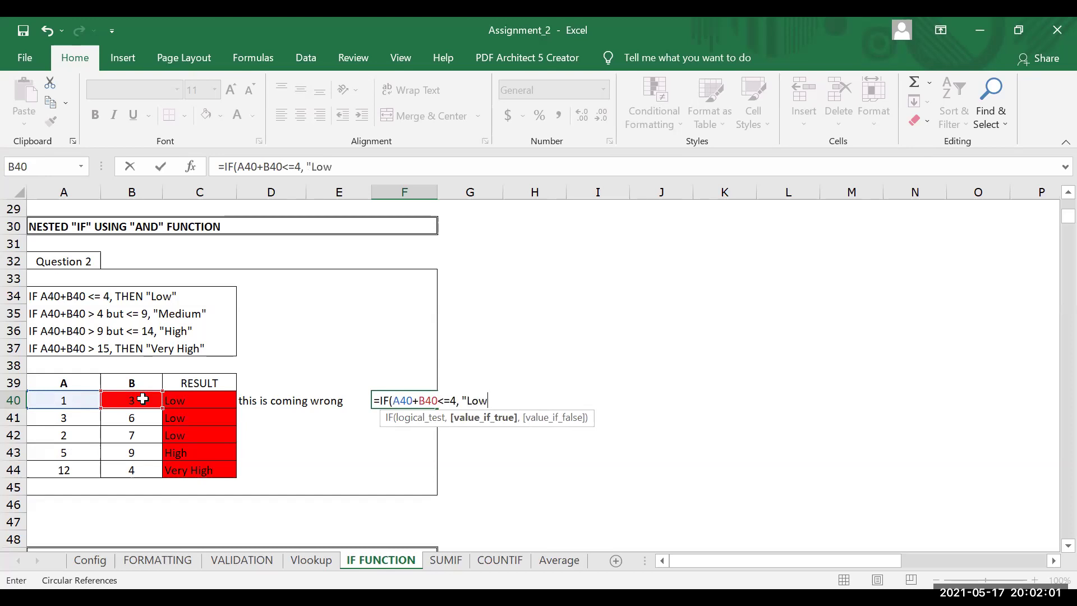
pyautogui.write('",')
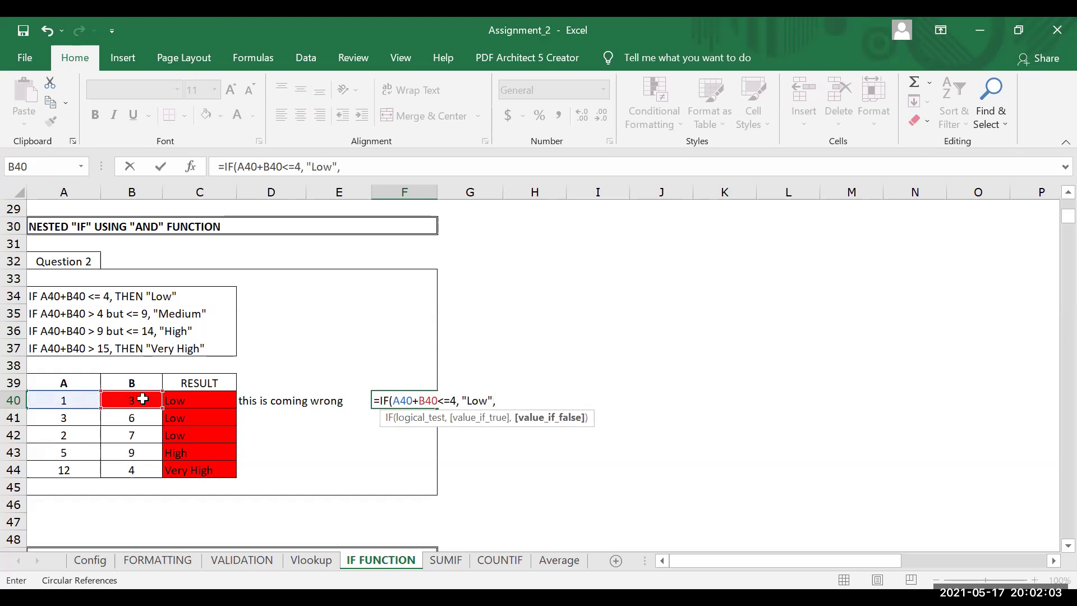
# Nest a second IF with an AND test in F40's formula and enter A40+B40>4 as its first condition
pyautogui.write('if')
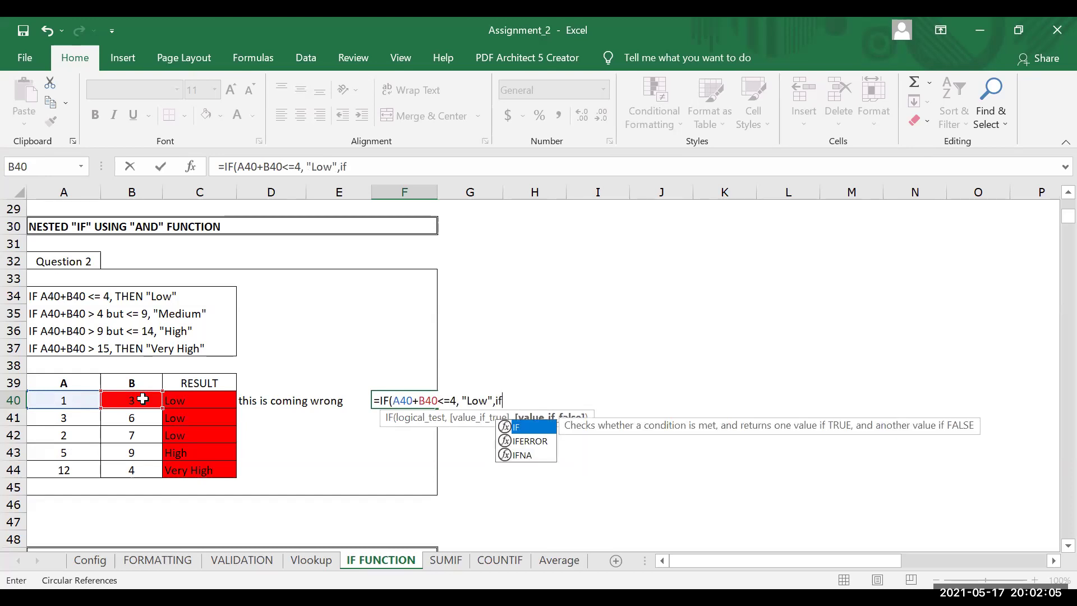
pyautogui.write('(')
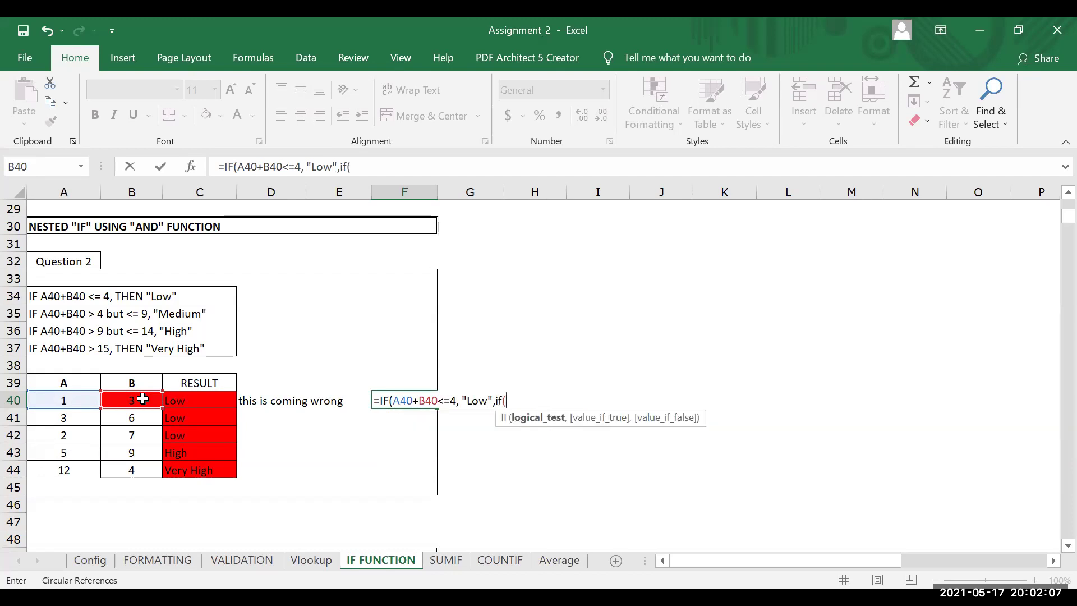
pyautogui.write('an')
pyautogui.press('Tab')
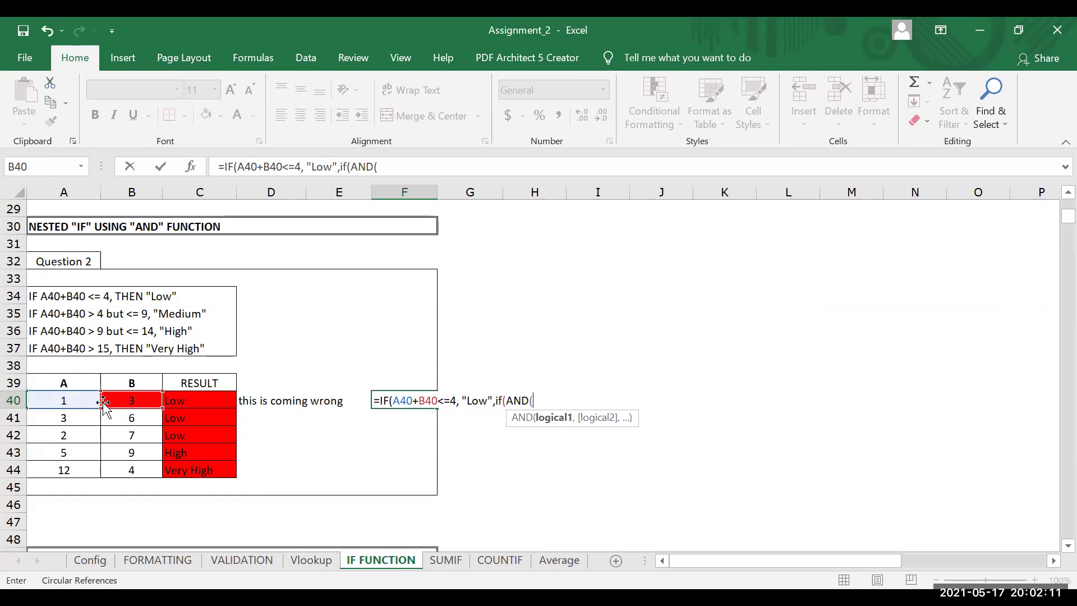
pyautogui.click(62, 401)
pyautogui.write('+')
pyautogui.click(122, 400)
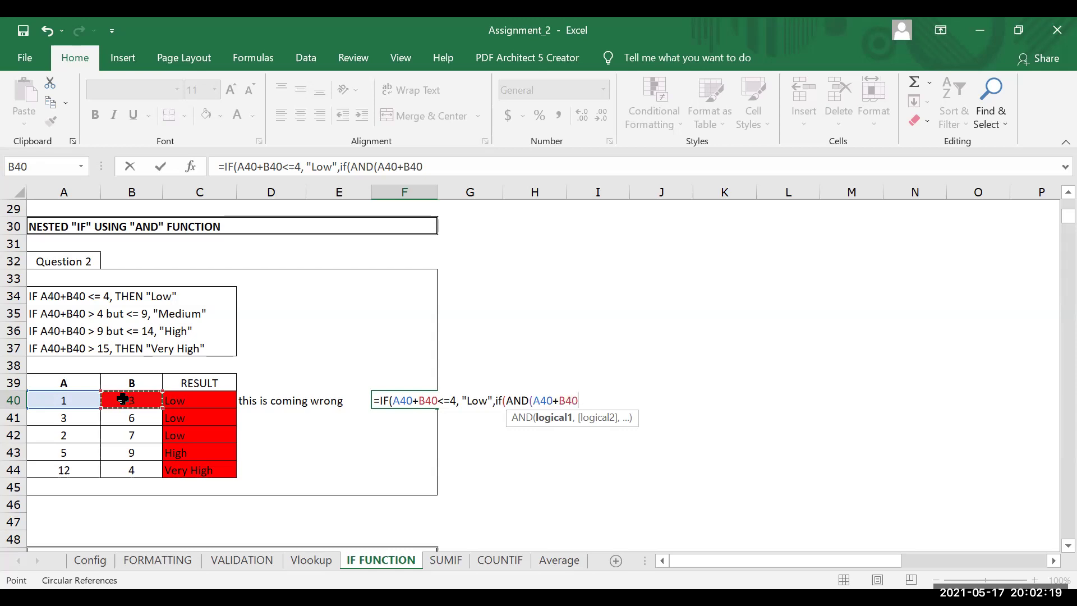
pyautogui.write('>4,')
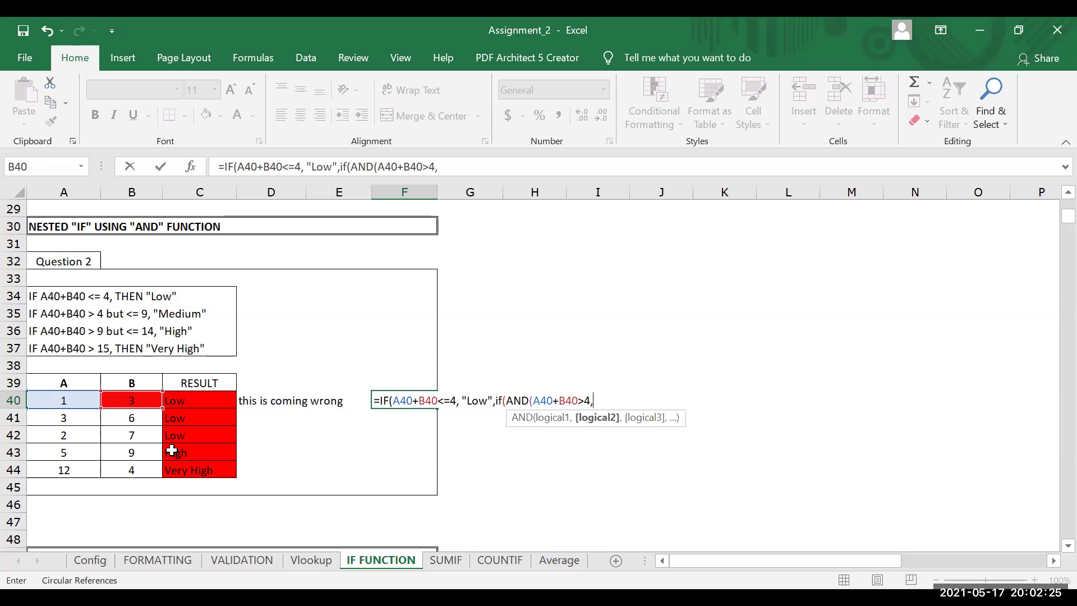
# Add A40+B40<=9 as the second AND condition in F40's formula, with "Medium" as the nested IF's true result
pyautogui.click(80, 401)
pyautogui.write('+')
pyautogui.click(120, 400)
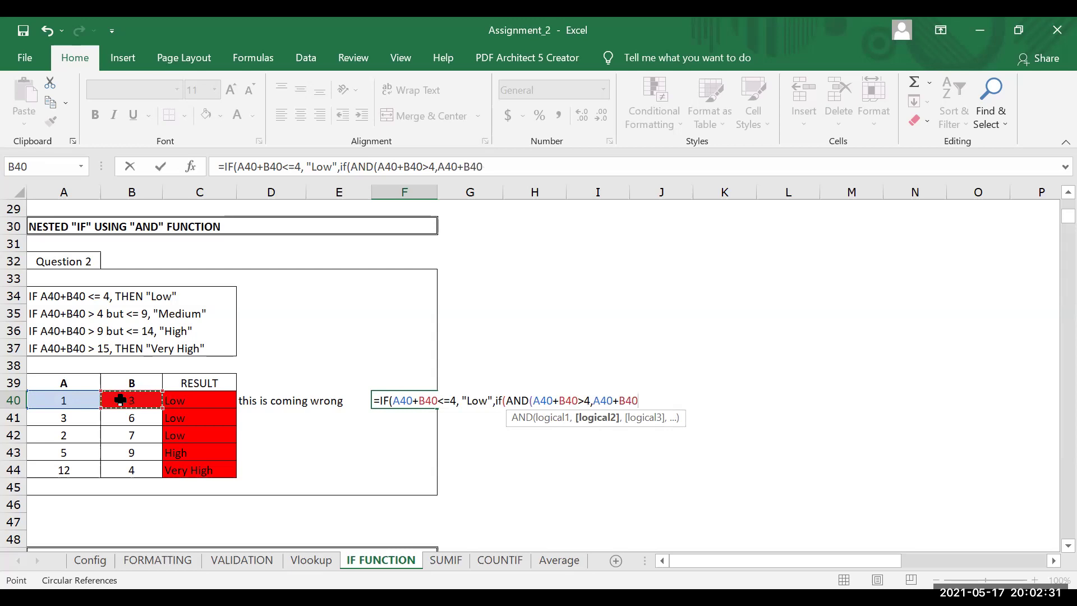
pyautogui.write('<=9),m')
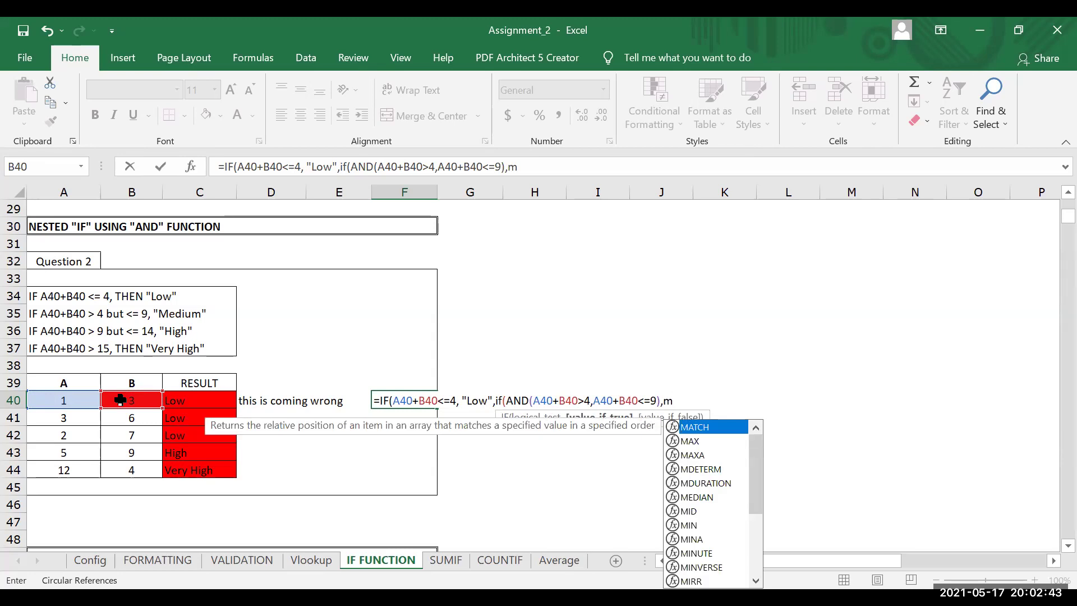
pyautogui.press('BackSpace')
pyautogui.write('"Med')
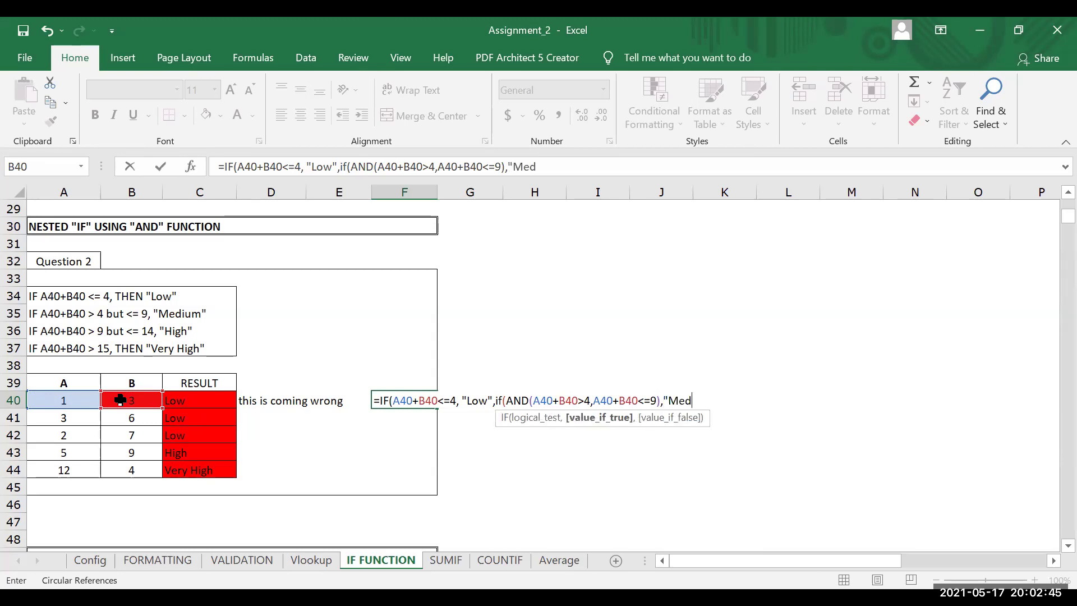
pyautogui.write('ium",')
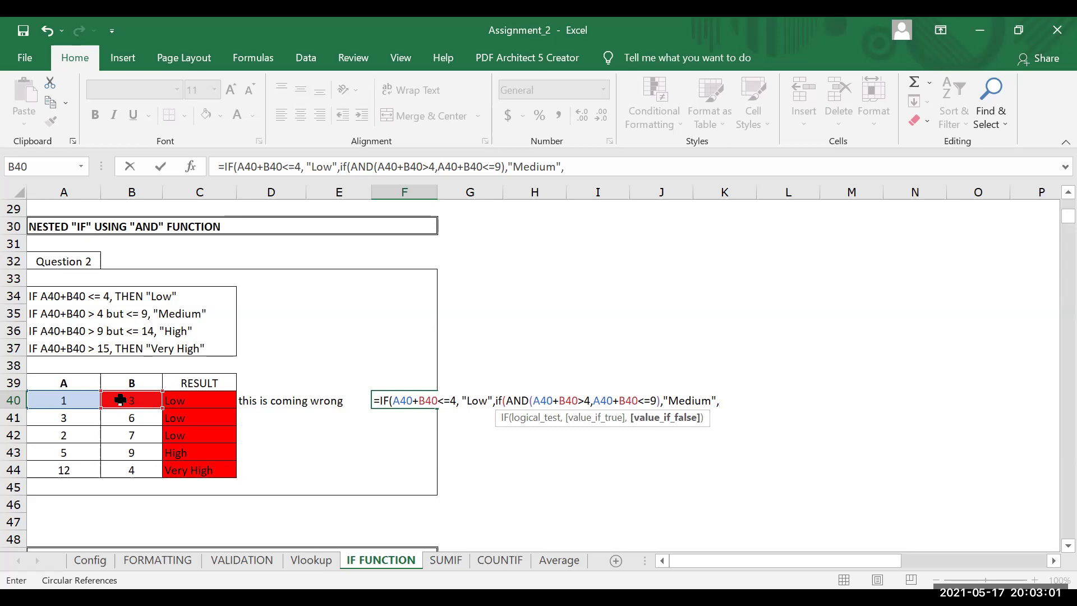
pyautogui.write('Hihj')
pyautogui.press('BackSpace')
pyautogui.press('BackSpace')
pyautogui.press('BackSpace')
pyautogui.press('BackSpace')
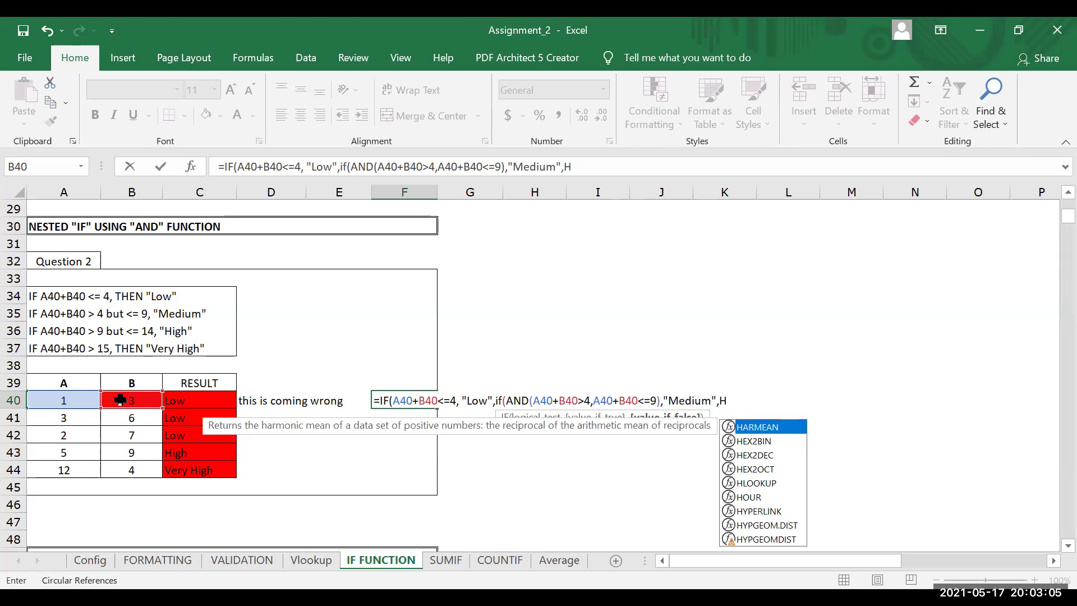
# Enter "High" as the nested IF's false result in F40 and commit the formula, accepting the suggested closing-parenthesis correction
pyautogui.write('"')
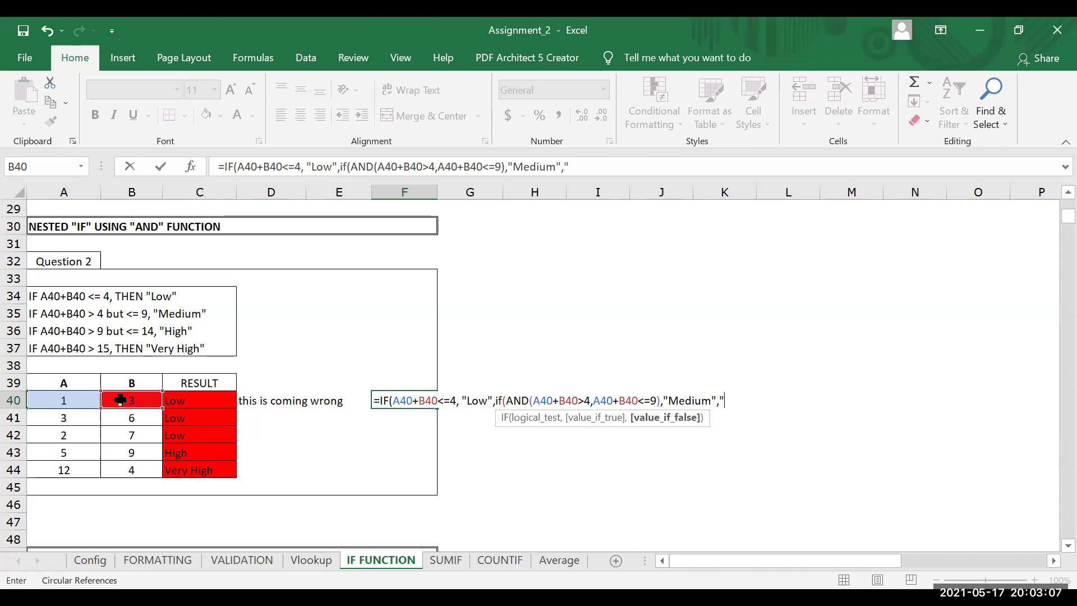
pyautogui.write('High")')
pyautogui.press('Return')
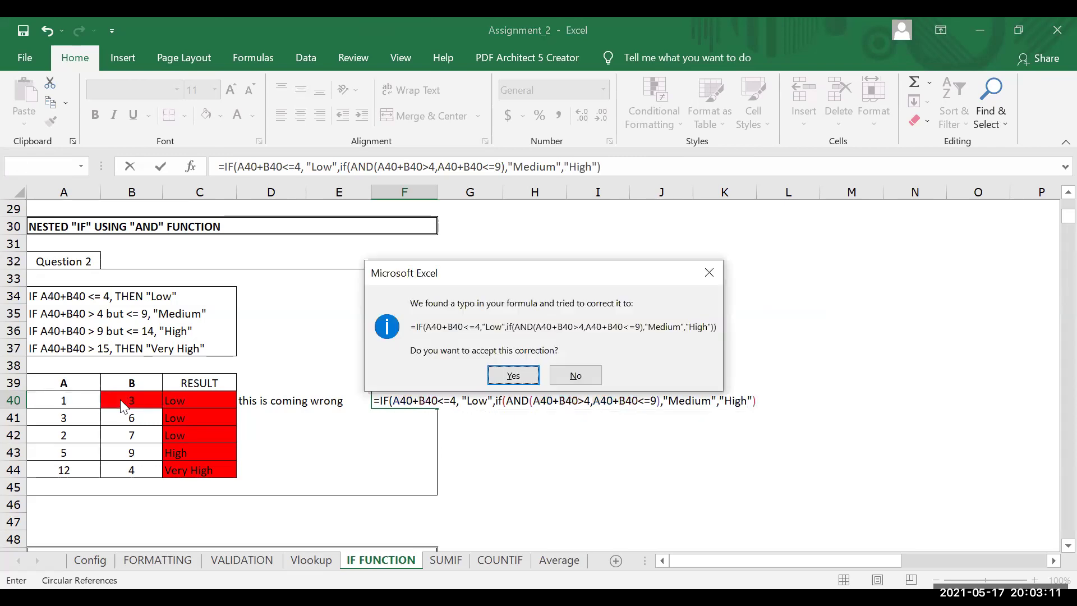
pyautogui.press('Return')
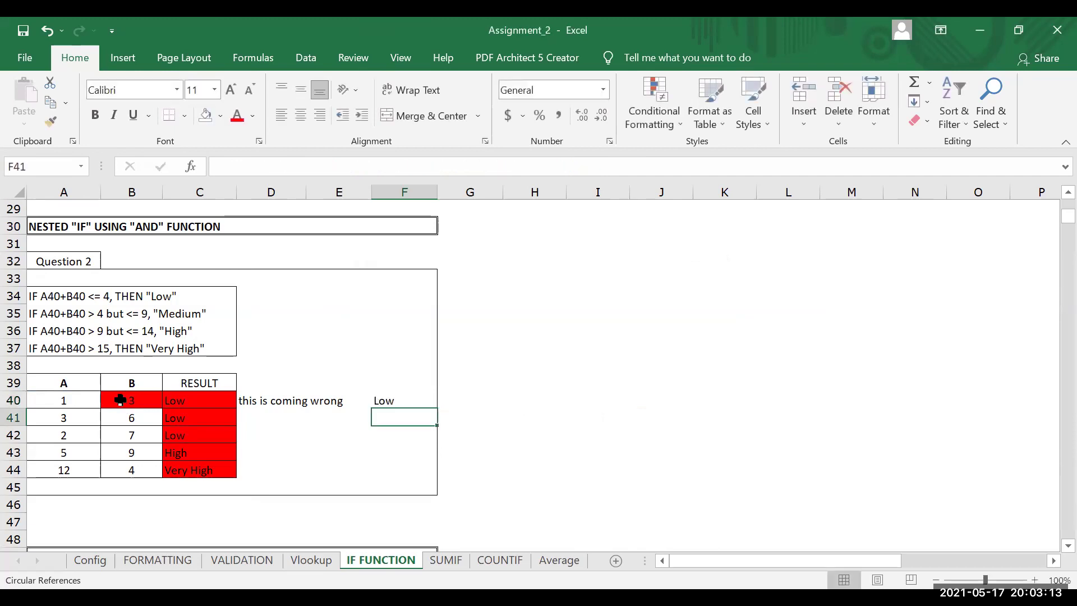
# Review F40's test formula and examine the conditions in C40's nested IF formula without changing them
pyautogui.press('Up')
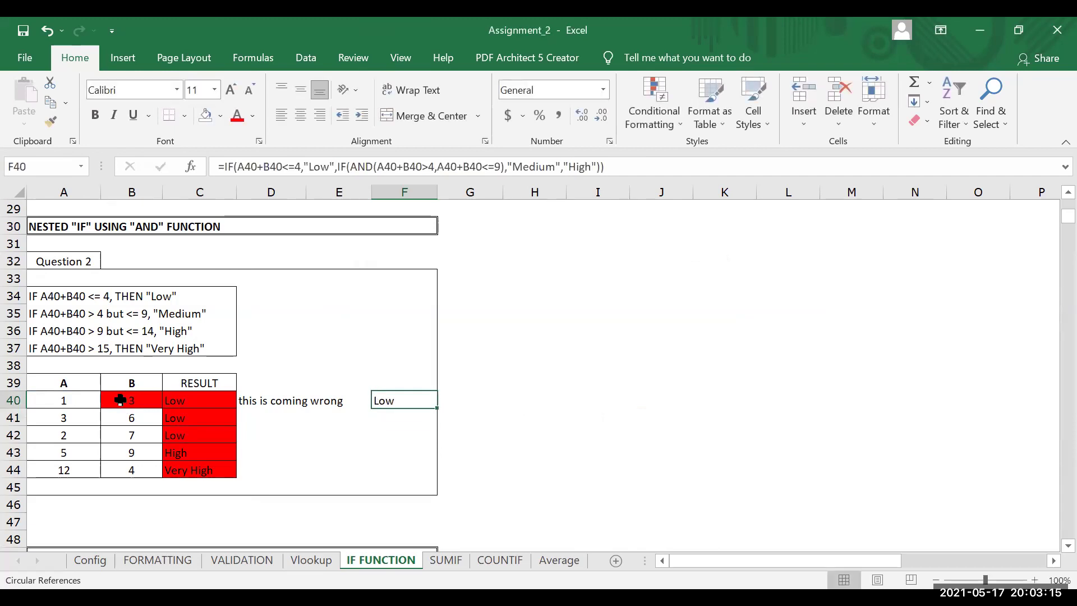
pyautogui.press('Left')
pyautogui.press('Left')
pyautogui.press('Left')
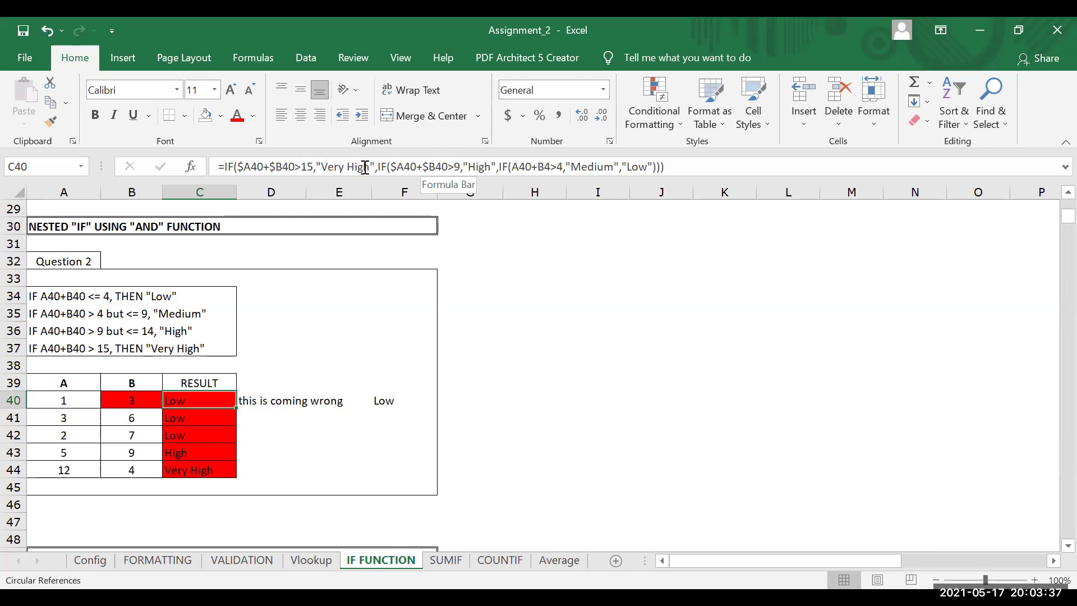
pyautogui.doubleClick(306, 167)
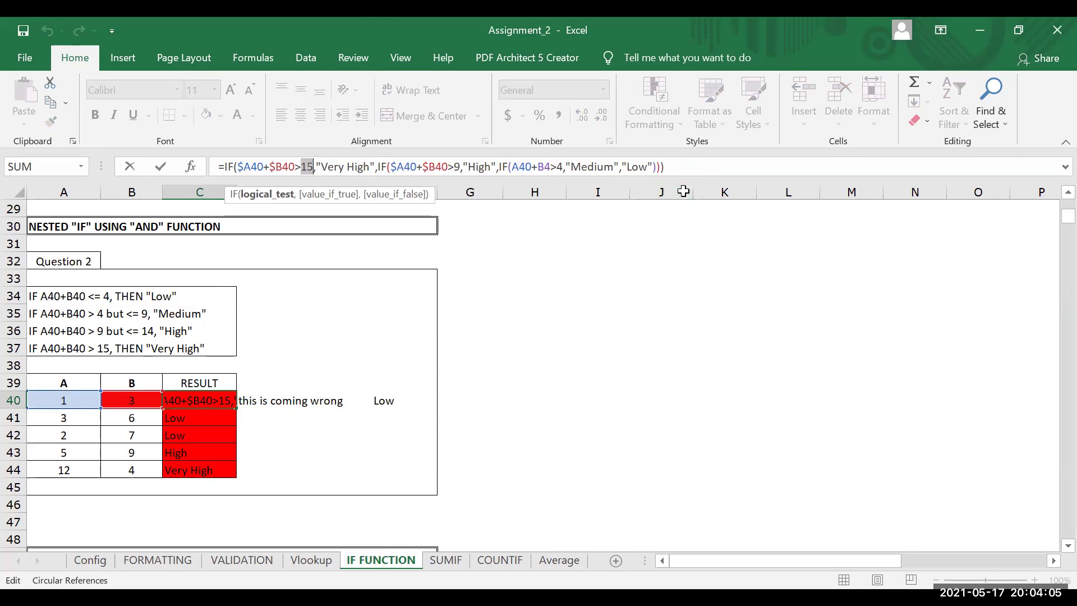
pyautogui.press('Return')
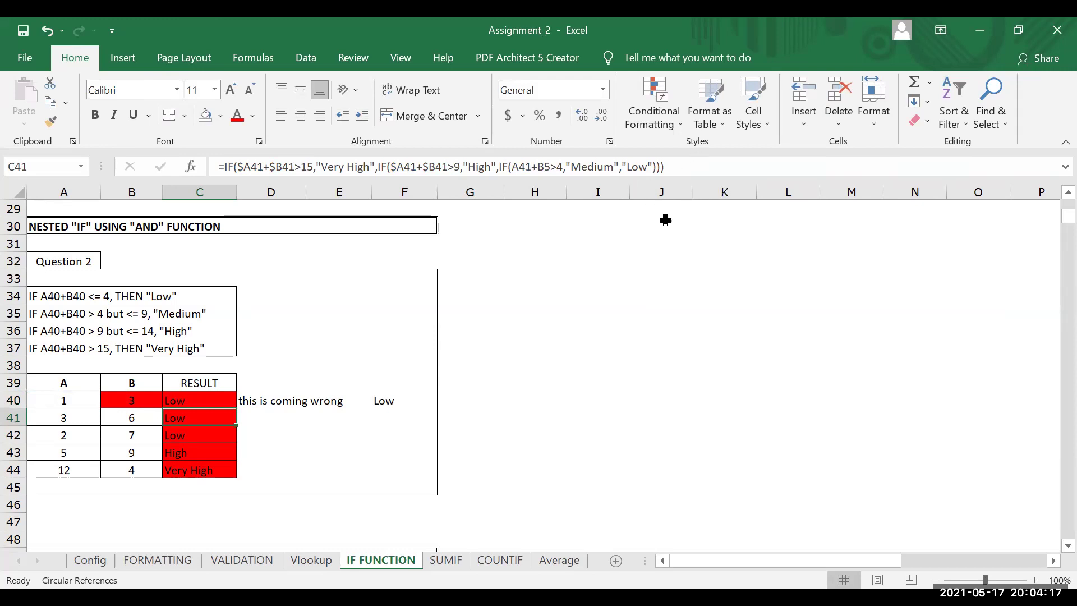
# Replace the B5 reference with B41 in the innermost "Medium" condition of C41's formula and commit it
pyautogui.click(710, 168)
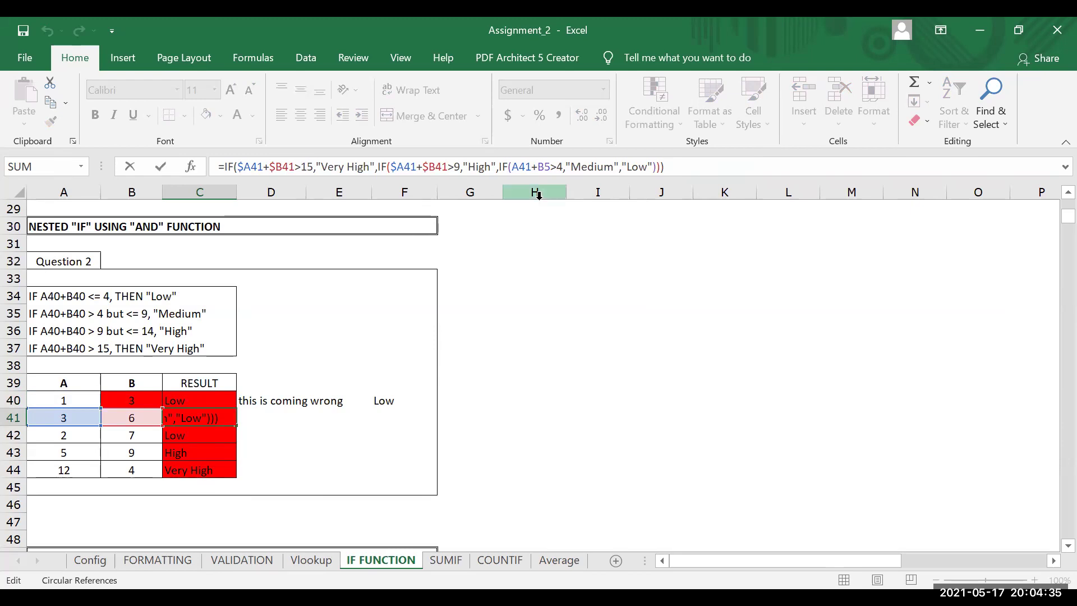
pyautogui.click(549, 166)
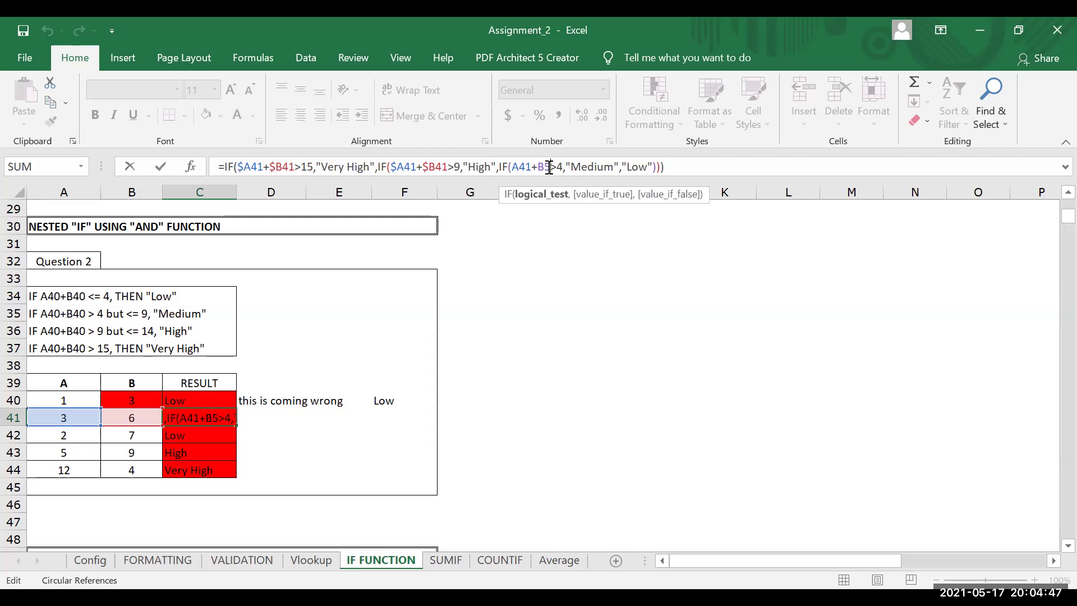
pyautogui.press('BackSpace')
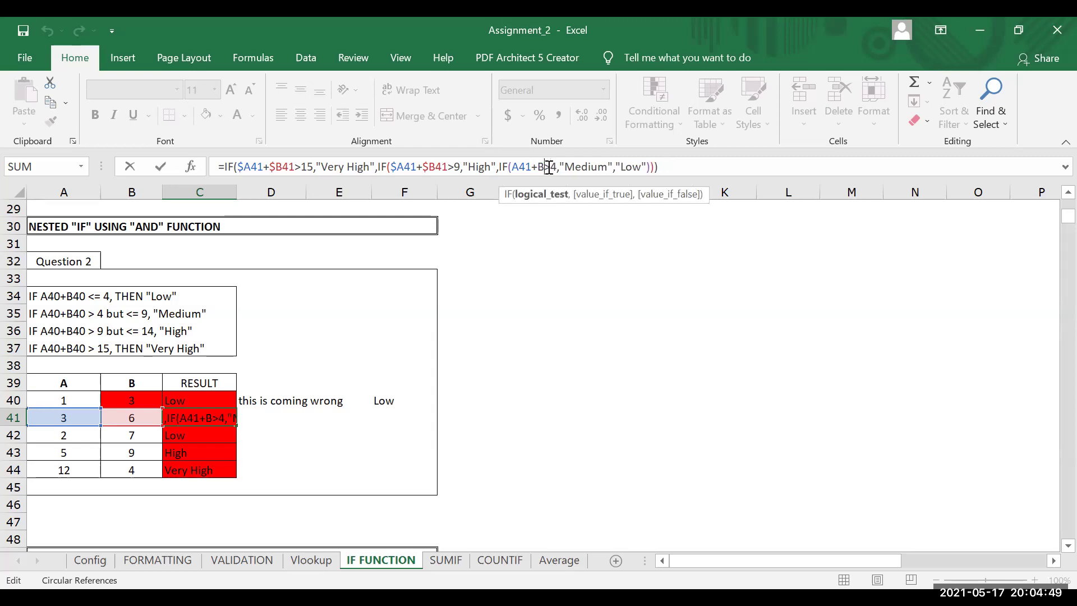
pyautogui.press('BackSpace')
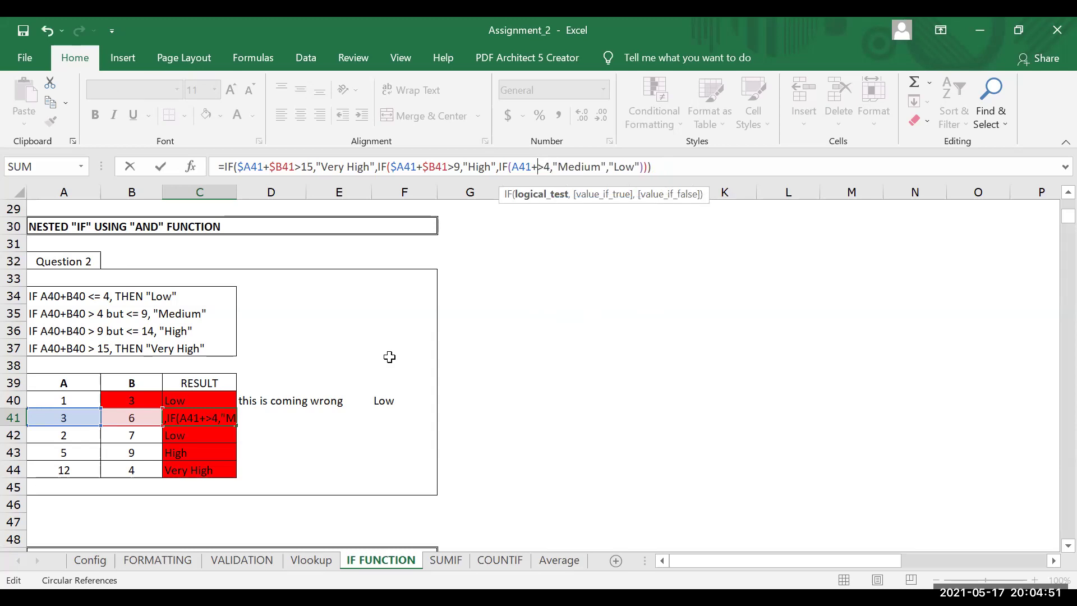
pyautogui.click(118, 414)
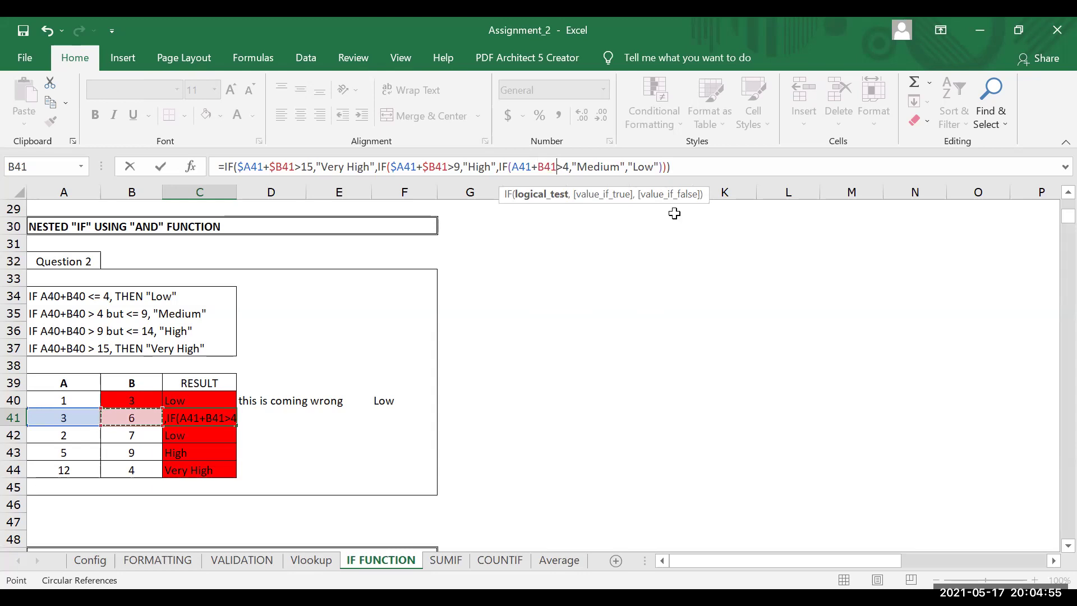
pyautogui.click(722, 168)
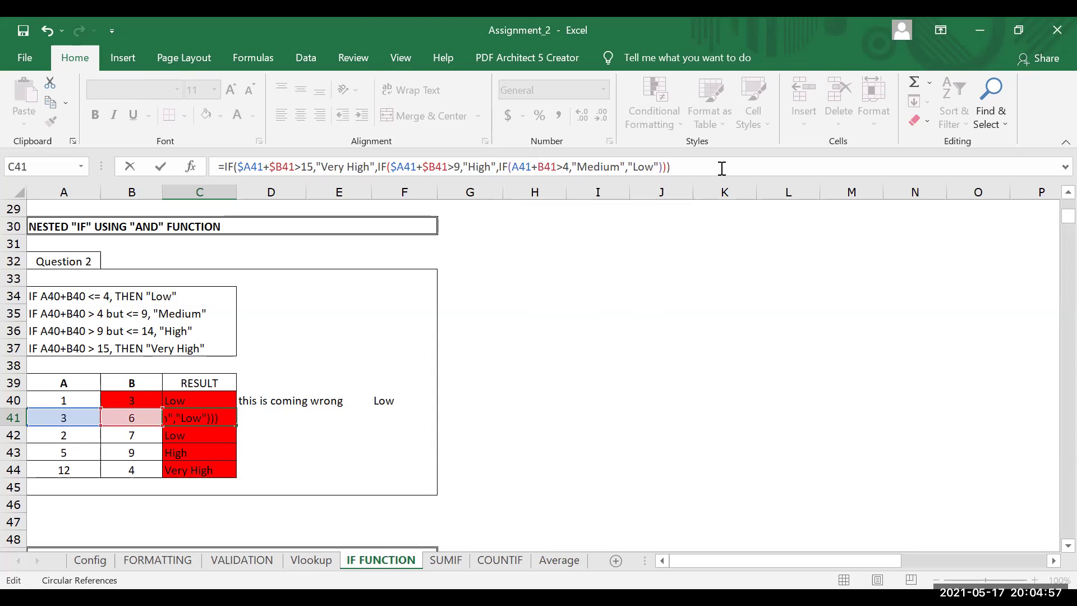
pyautogui.press('Return')
# Copy C41's corrected nested IF formula into C40
pyautogui.press('Up')
pyautogui.press('Up')
pyautogui.press('Down')
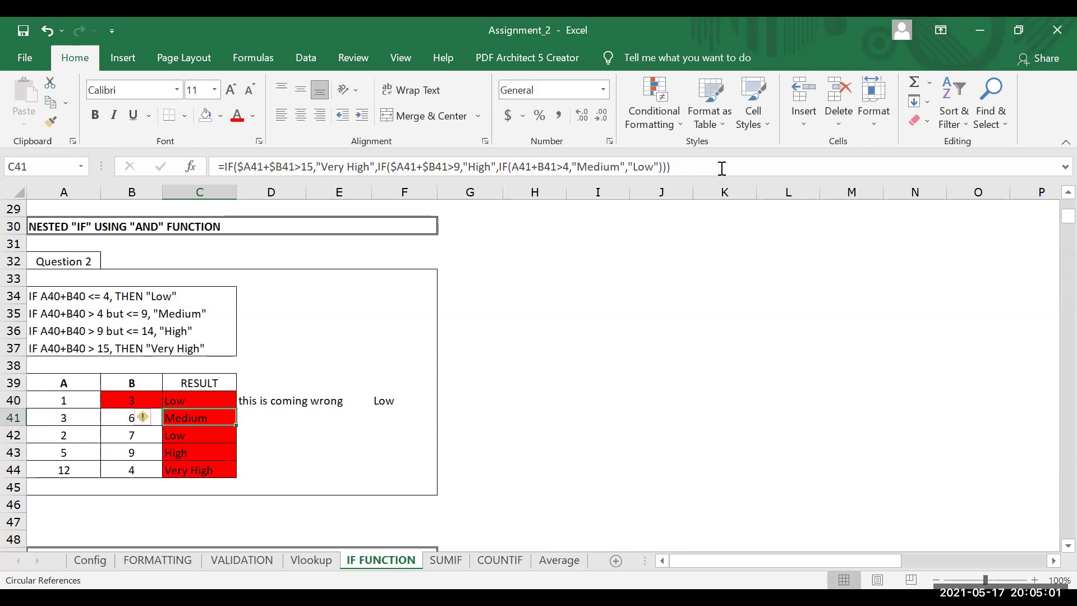
pyautogui.hotkey('ctrl', 'c')
pyautogui.press('Up')
pyautogui.hotkey('ctrl', 'v')
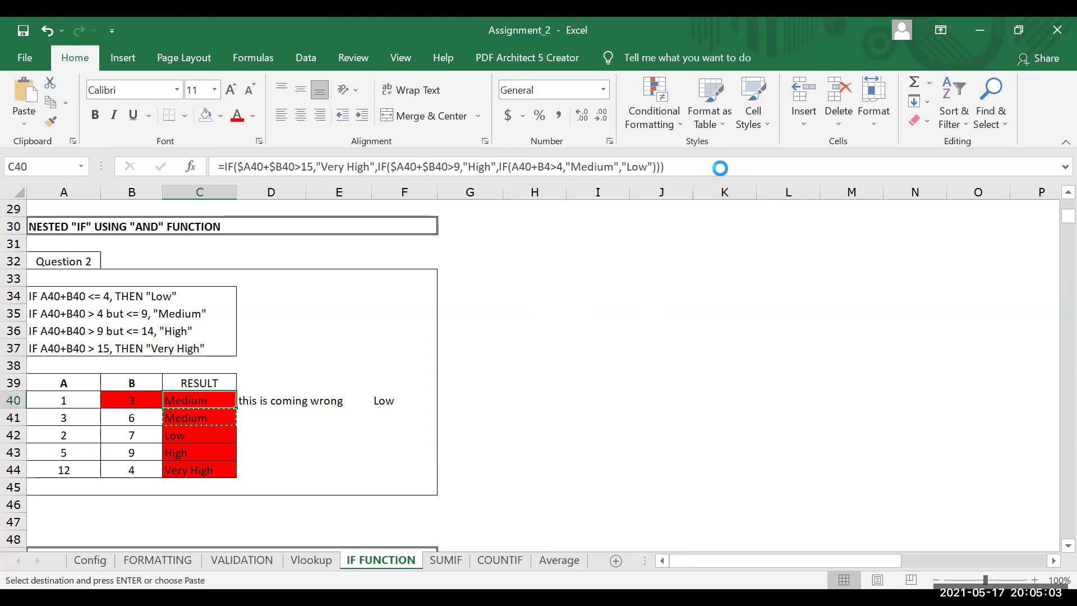
# Paste the copied nested IF formula into the whole RESULT range C40:C44
pyautogui.press('Up')
pyautogui.hotkey('shift', 'Down')
pyautogui.press('Down')
pyautogui.press('Down')
pyautogui.press('Up')
pyautogui.hotkey('shift', 'Down')
pyautogui.hotkey('shift', 'Down')
pyautogui.hotkey('shift', 'Down')
pyautogui.hotkey('shift', 'Down')
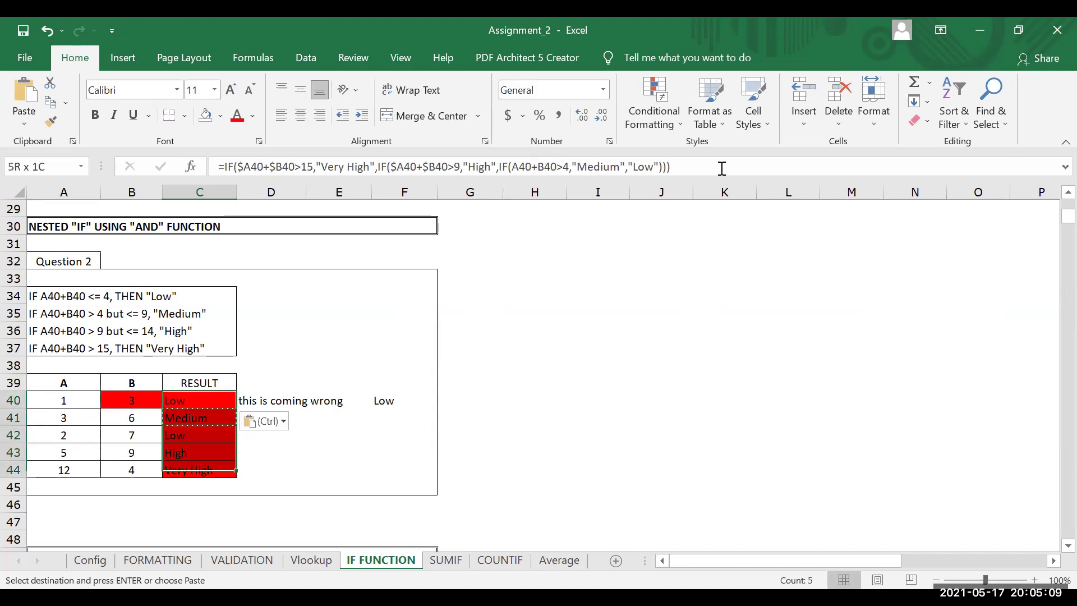
pyautogui.press('Return')
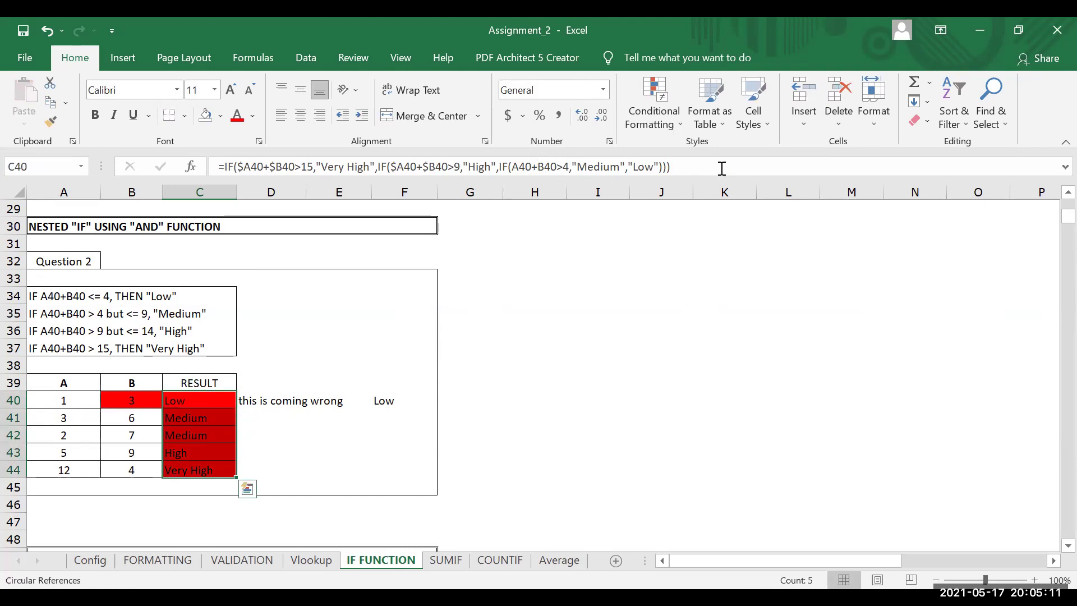
# Examine the corrected nested IF formulas and ratings in the RESULT column, rows 40 to 44
pyautogui.press('Down')
pyautogui.press('Down')
pyautogui.press('Down')
pyautogui.press('Down')
pyautogui.press('Down')
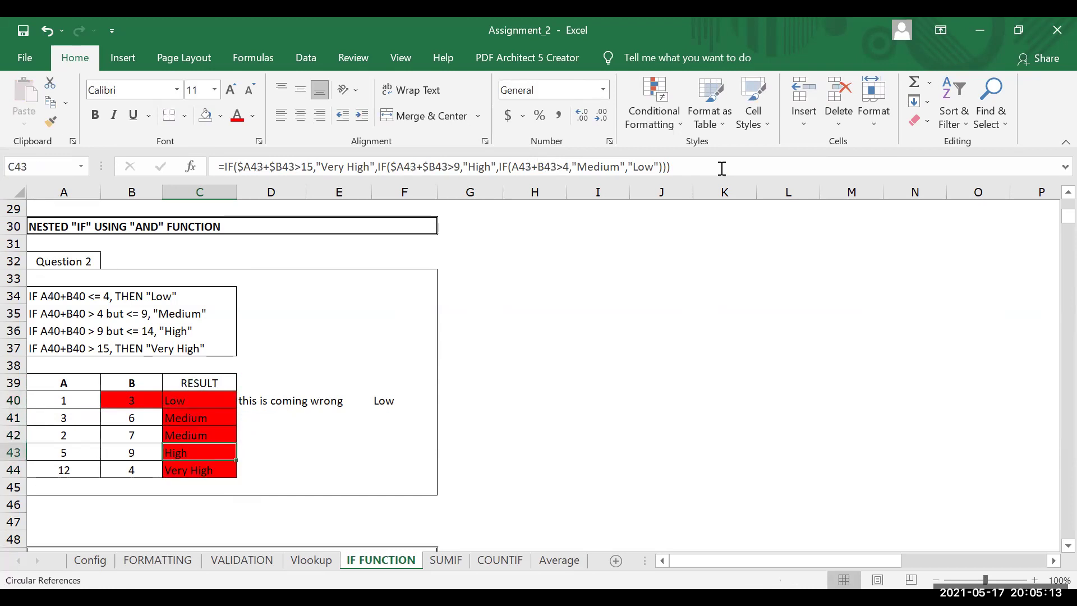
pyautogui.press('Up')
pyautogui.press('Up')
pyautogui.press('Up')
pyautogui.press('Up')
pyautogui.press('Up')
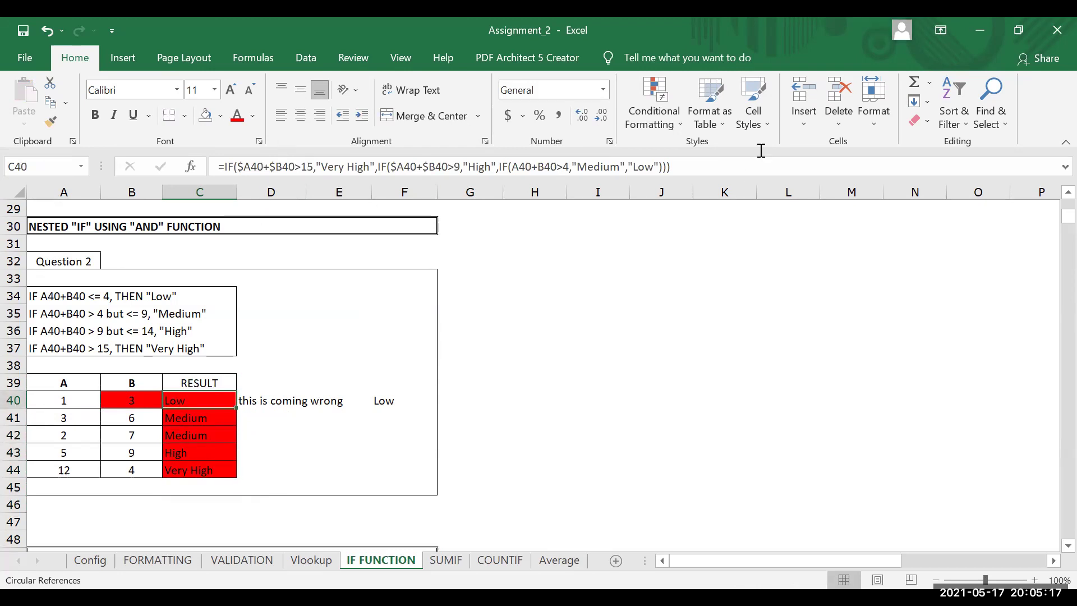
pyautogui.click(270, 417)
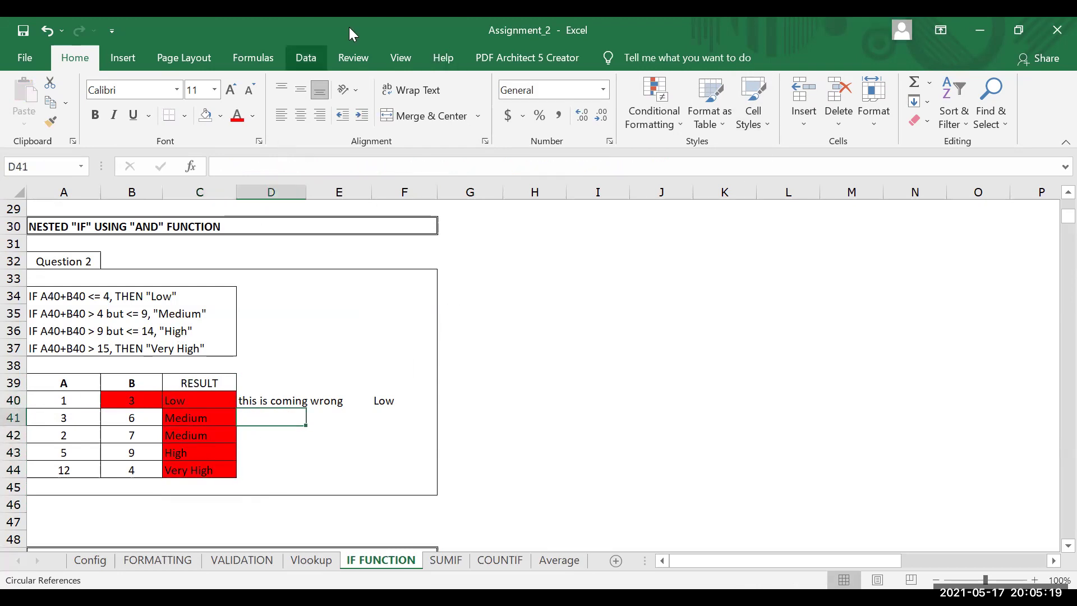
pyautogui.click(203, 401)
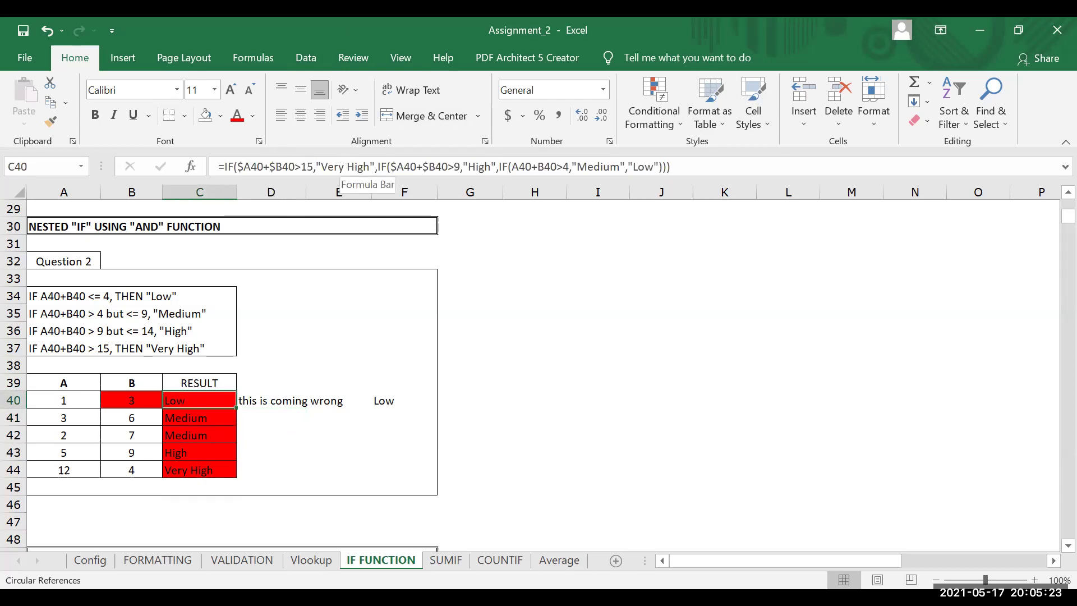
pyautogui.click(206, 434)
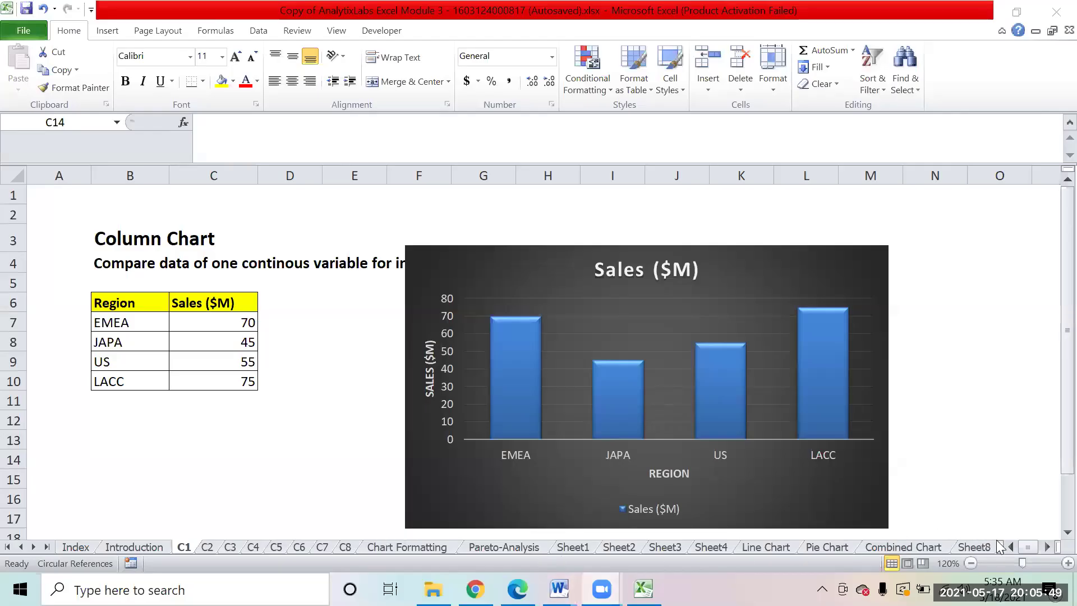
# Enter the numbers 1 to 7 down cells S4:S10, in the empty area beside the column chart on sheet C1
pyautogui.click(976, 548)
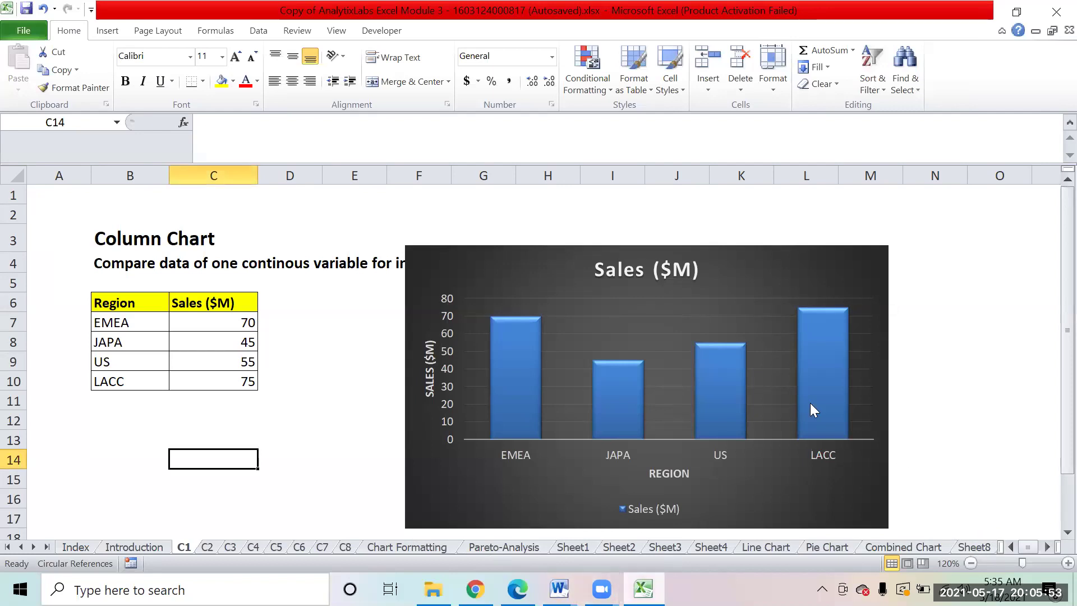
pyautogui.click(936, 339)
pyautogui.press('Right')
pyautogui.press('Right')
pyautogui.press('Right')
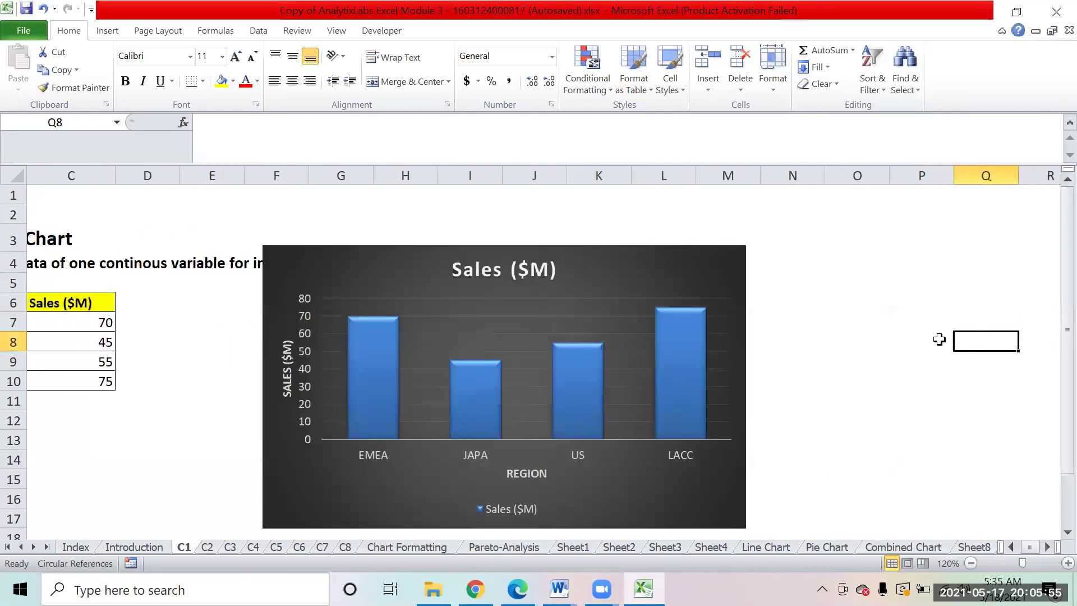
pyautogui.press('Right')
pyautogui.press('Right')
pyautogui.press('Right')
pyautogui.press('Right')
pyautogui.press('Left')
pyautogui.press('Left')
pyautogui.press('Up')
pyautogui.press('Up')
pyautogui.press('Up')
pyautogui.press('Down')
pyautogui.press('Up')
pyautogui.press('Up')
pyautogui.write('1 2 3 4 5 6 7')
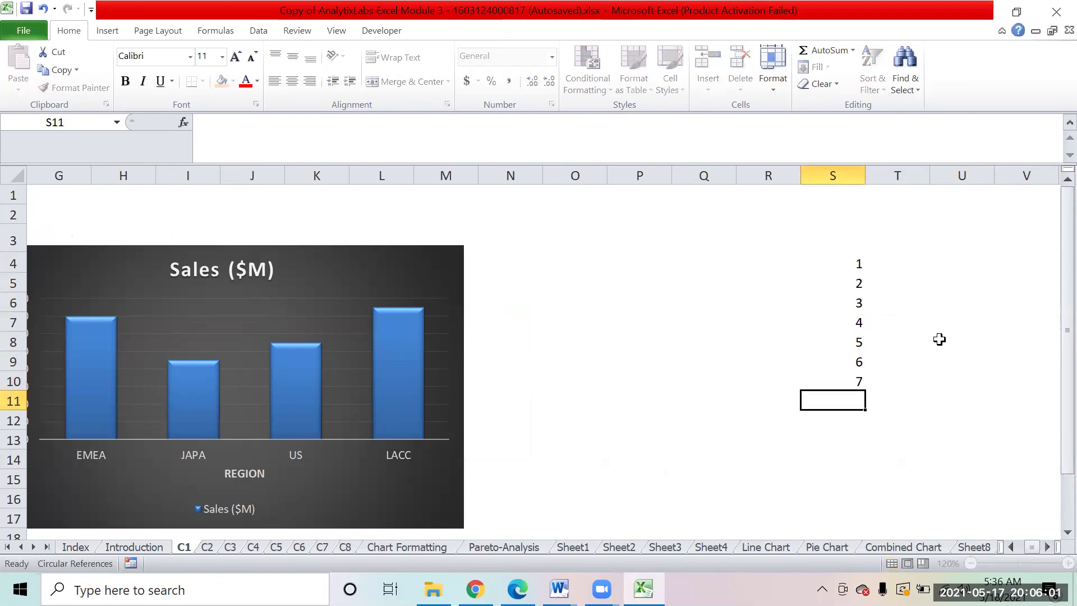
# Enter the formula =MAX(S4:S10) in U6
pyautogui.press('Up')
pyautogui.press('Up')
pyautogui.press('Up')
pyautogui.press('Up')
pyautogui.press('Up')
pyautogui.press('Right')
pyautogui.press('Right')
pyautogui.press('Left')
pyautogui.press('Right')
pyautogui.write('=max')
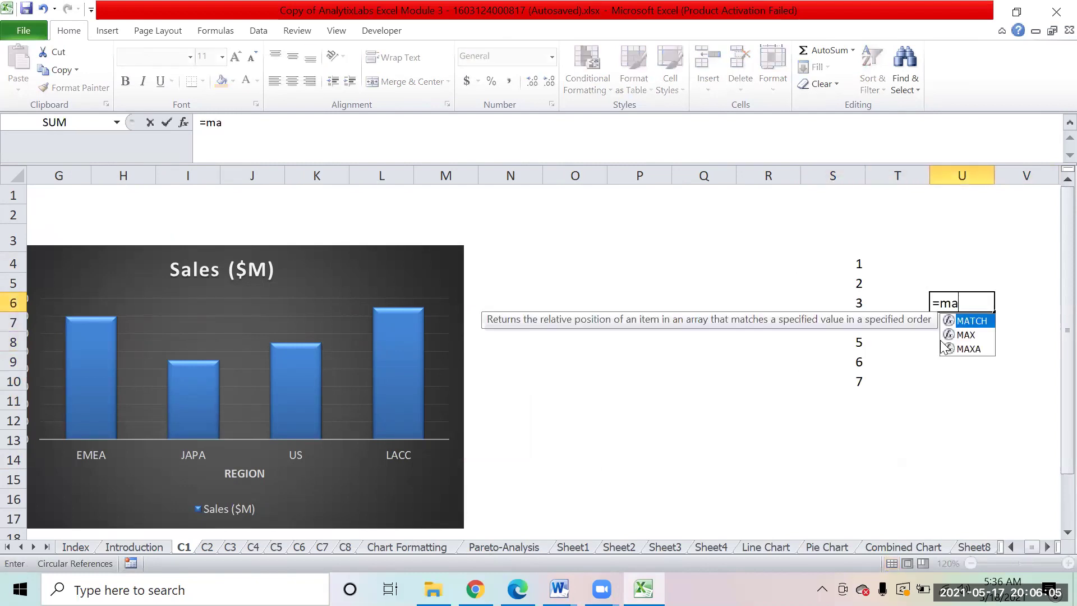
pyautogui.press('Tab')
pyautogui.press('Left')
pyautogui.press('Left')
pyautogui.press('Left')
pyautogui.press('Up')
pyautogui.press('Up')
pyautogui.press('Right')
pyautogui.hotkey('ctrl', 'shift', 'Down')
pyautogui.write(')')
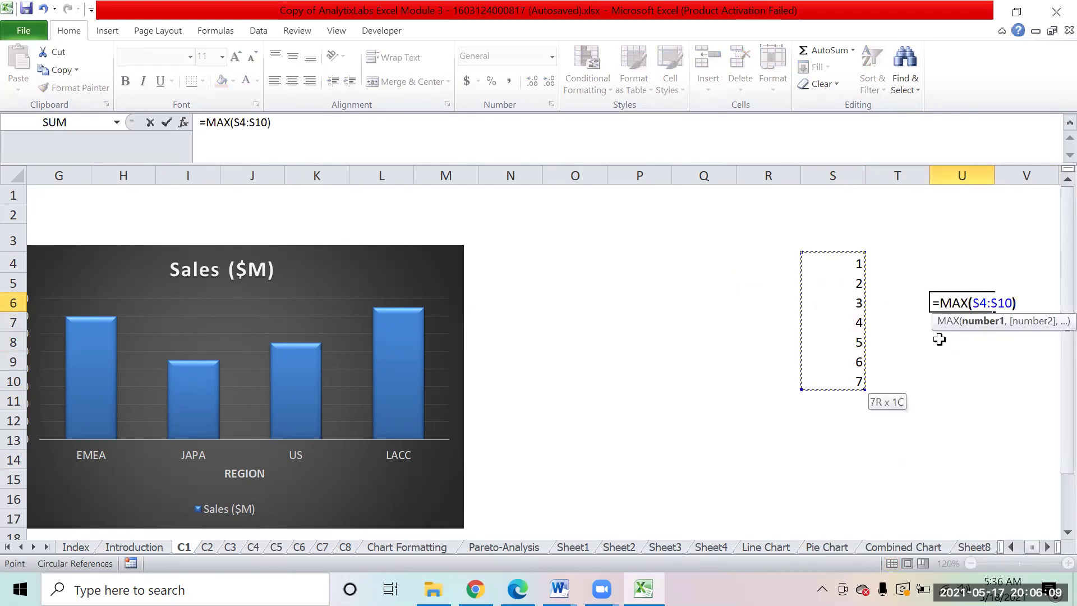
pyautogui.press('Return')
# Enter the labels "Max" in V6 and "Min" in V7
pyautogui.press('Up')
pyautogui.press('Right')
pyautogui.write('Max')
pyautogui.press('Return')
pyautogui.press('Right')
pyautogui.write('Min')
pyautogui.press('Return')
# Enter a MIN formula over S4:S10 in U7, beside the "Min" label
pyautogui.press('Up')
pyautogui.press('Left')
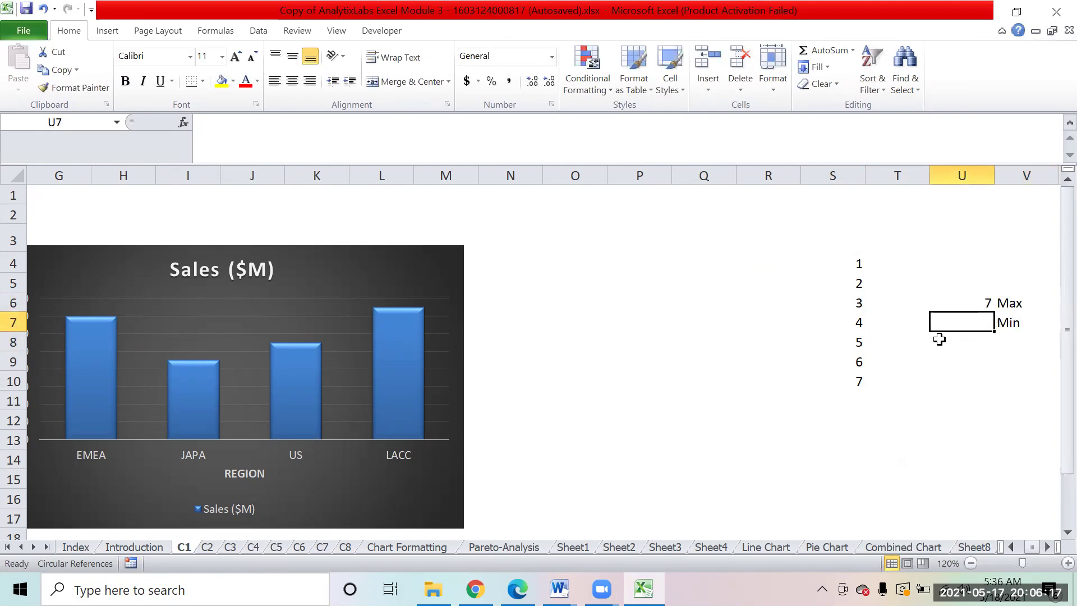
pyautogui.write('=min')
pyautogui.doubleClick(942, 341)
pyautogui.press('Left')
pyautogui.press('Left')
pyautogui.press('Up')
pyautogui.press('Up')
pyautogui.press('Up')
pyautogui.hotkey('ctrl', 'shift', 'Down')
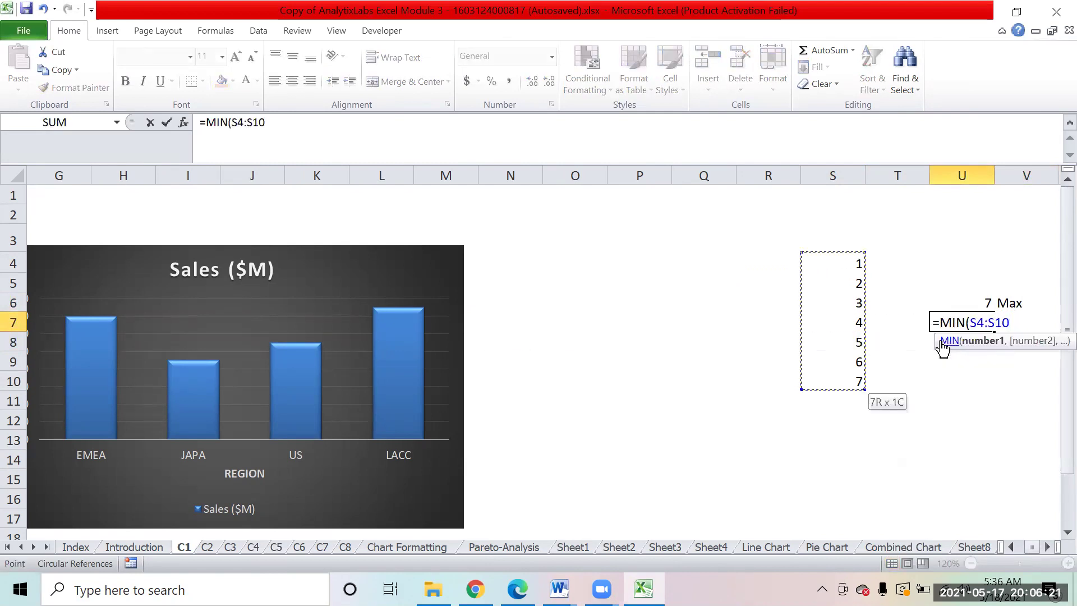
pyautogui.press('Return')
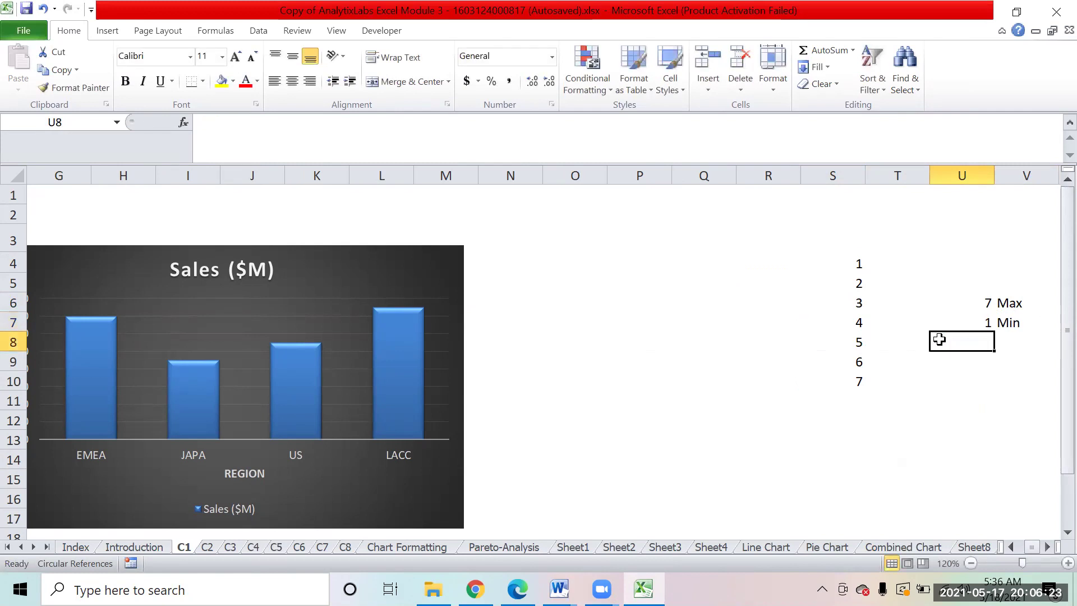
# Enter the label "small" in U9
pyautogui.press('Down')
pyautogui.press('Down')
pyautogui.press('Up')
pyautogui.press('Up')
pyautogui.press('Down')
pyautogui.write('small')
pyautogui.press('Return')
# Enter the formula =SMALL(S4:S10,3) in V9 to return the third-smallest number
pyautogui.press('Up')
pyautogui.press('Right')
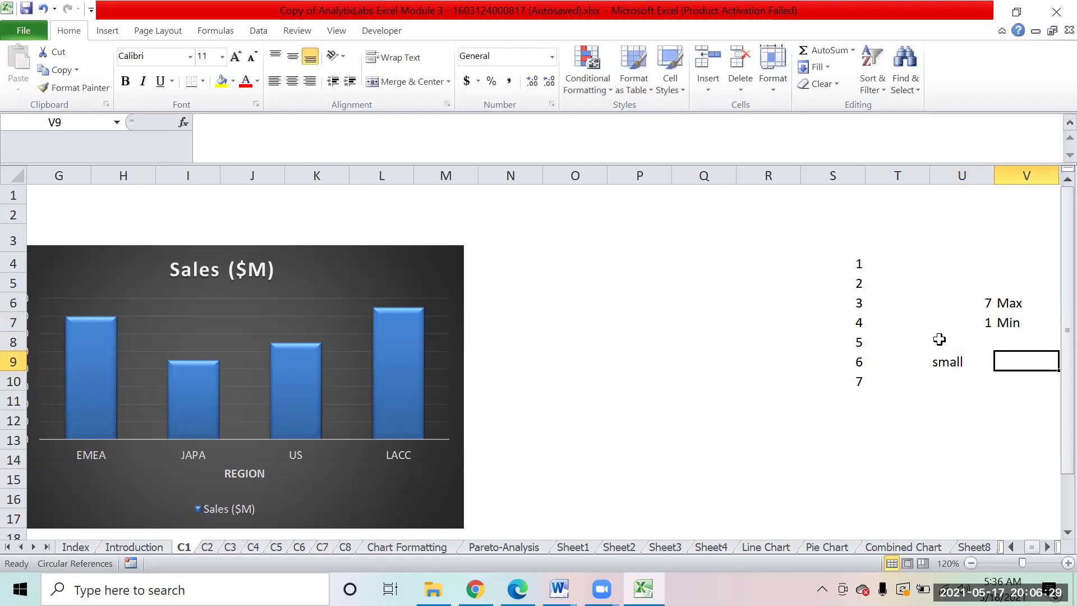
pyautogui.write('=sm')
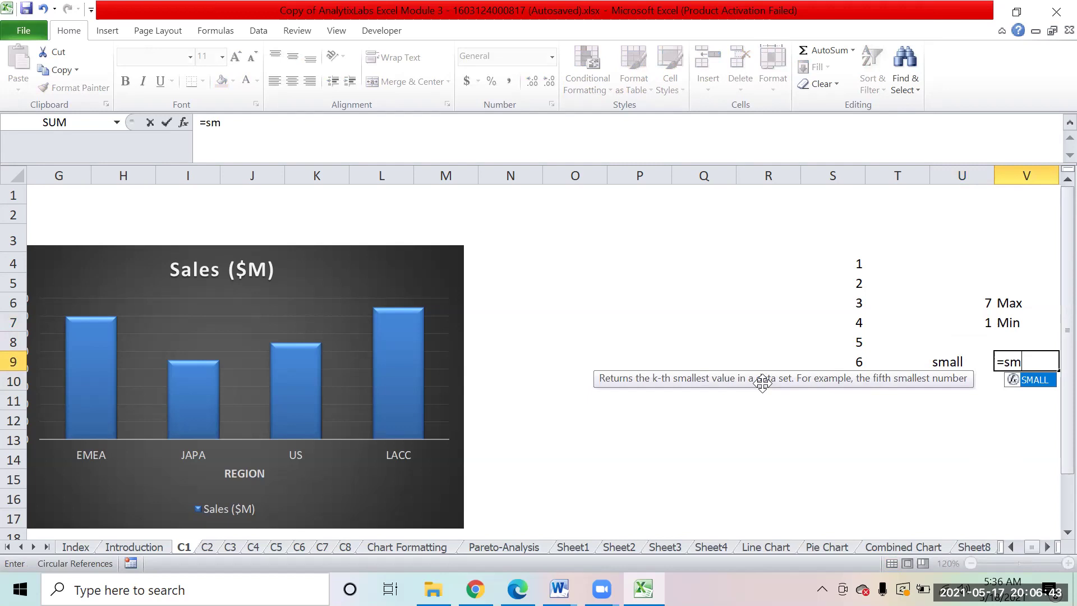
pyautogui.press('Tab')
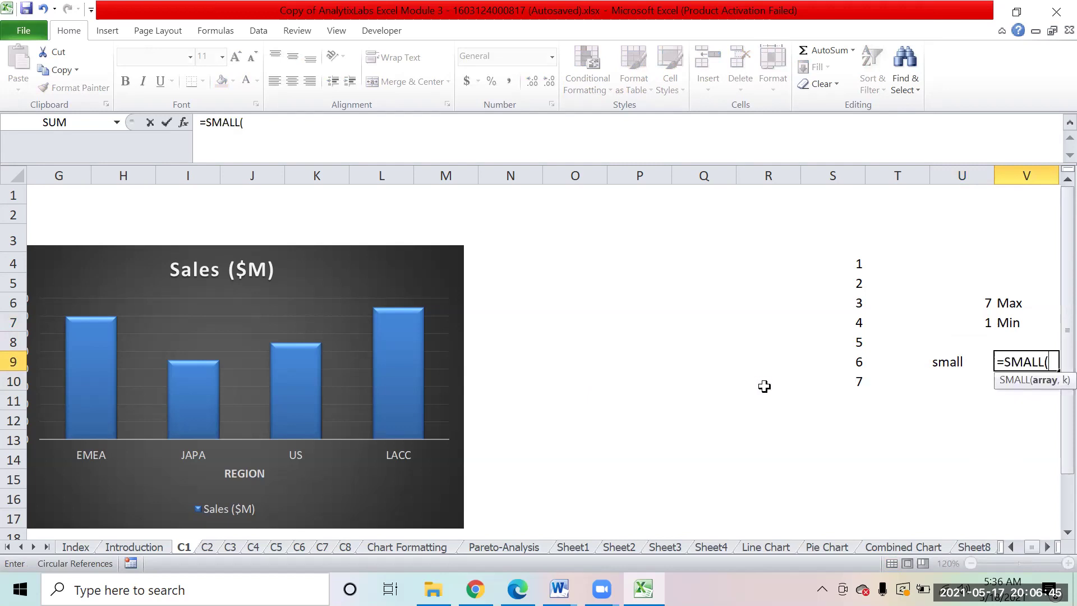
pyautogui.moveTo(839, 263); pyautogui.dragTo(846, 373)
pyautogui.write(',')
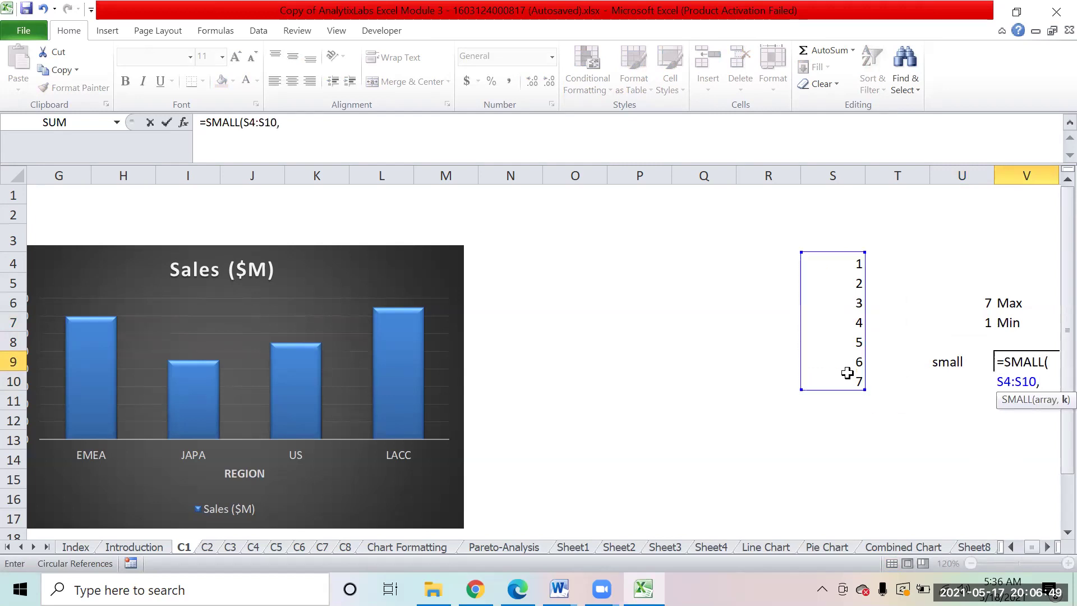
pyautogui.write('3)')
pyautogui.press('Return')
pyautogui.press('Up')
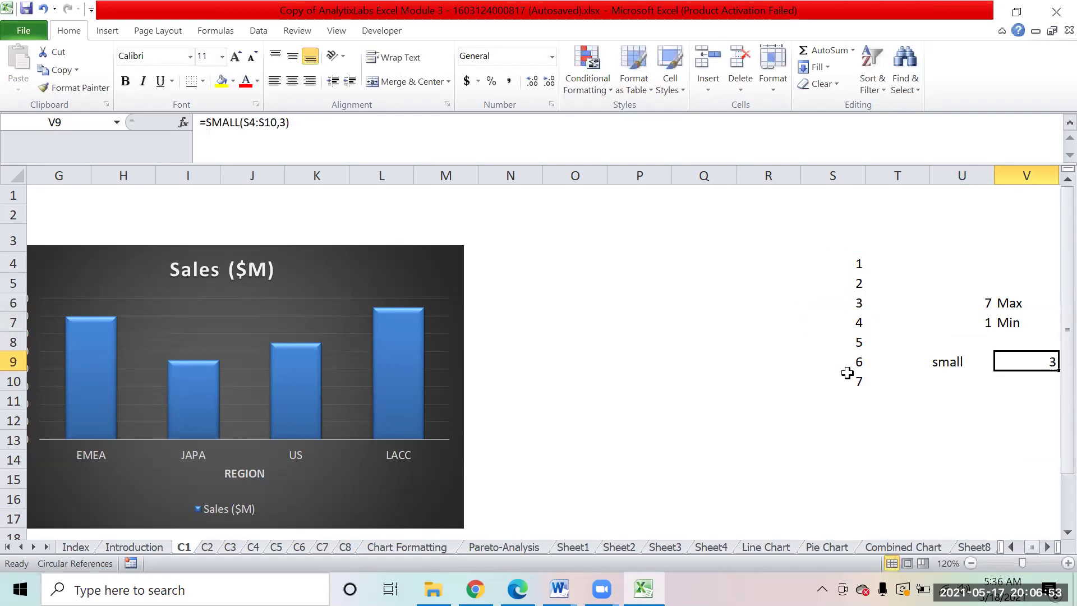
# Enter the label "large" in U10, below the "small" label
pyautogui.press('Down')
pyautogui.press('Left')
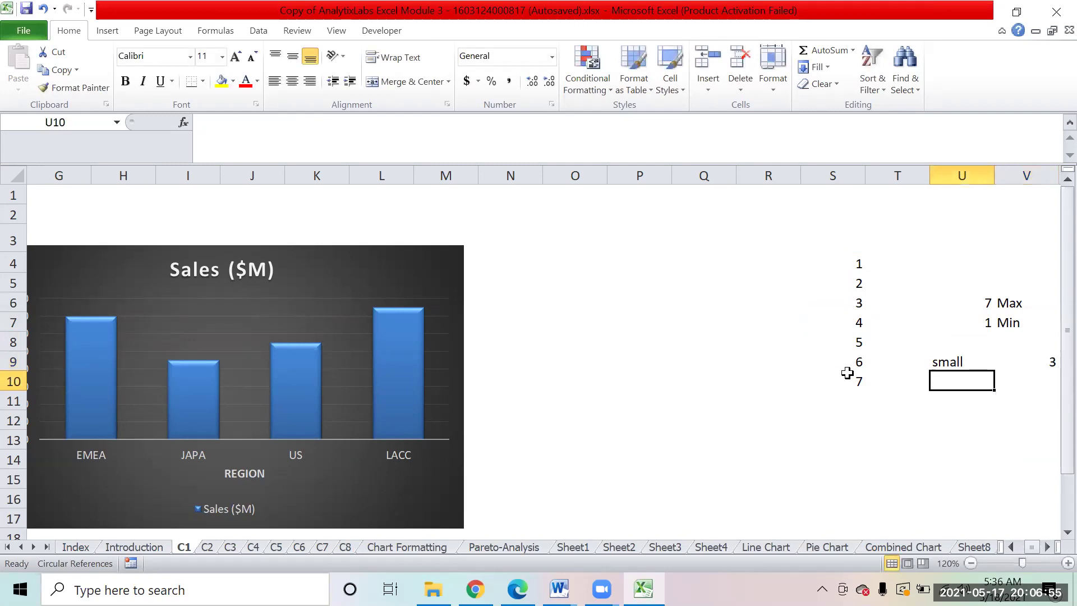
pyautogui.write('large')
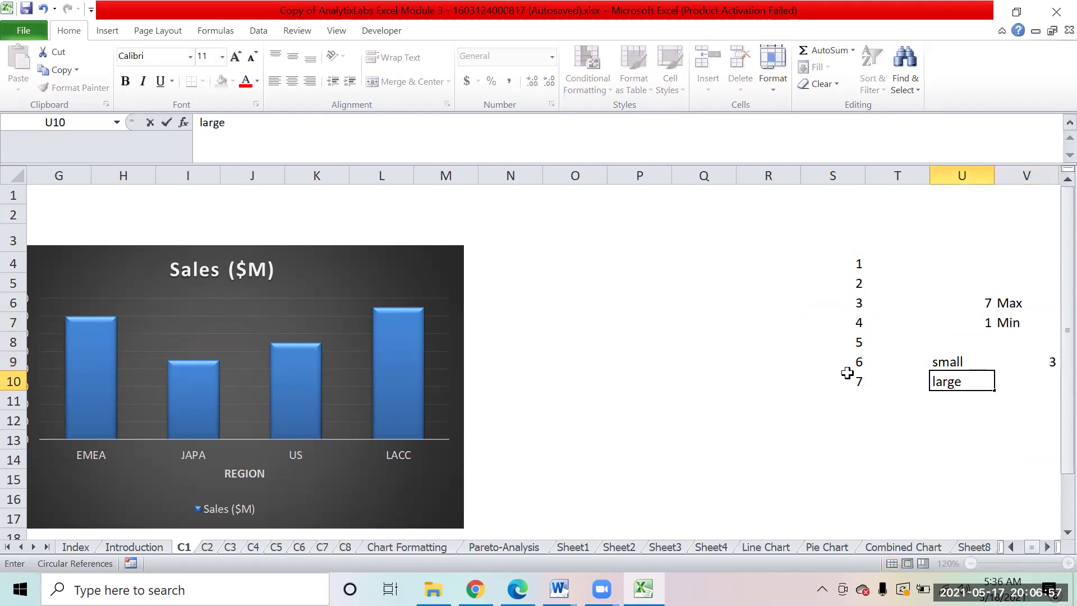
pyautogui.press('Return')
# Enter the formula =LARGE(S4:S102,2) in V10 to return the second-largest number
pyautogui.press('Up')
pyautogui.press('Right')
pyautogui.write('=larg')
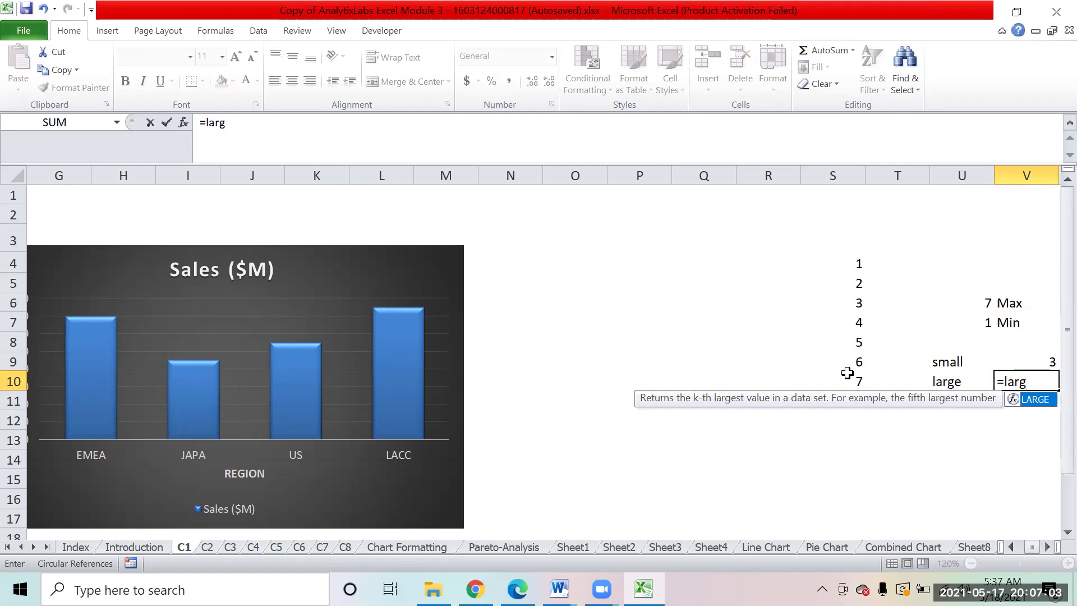
pyautogui.press('Tab')
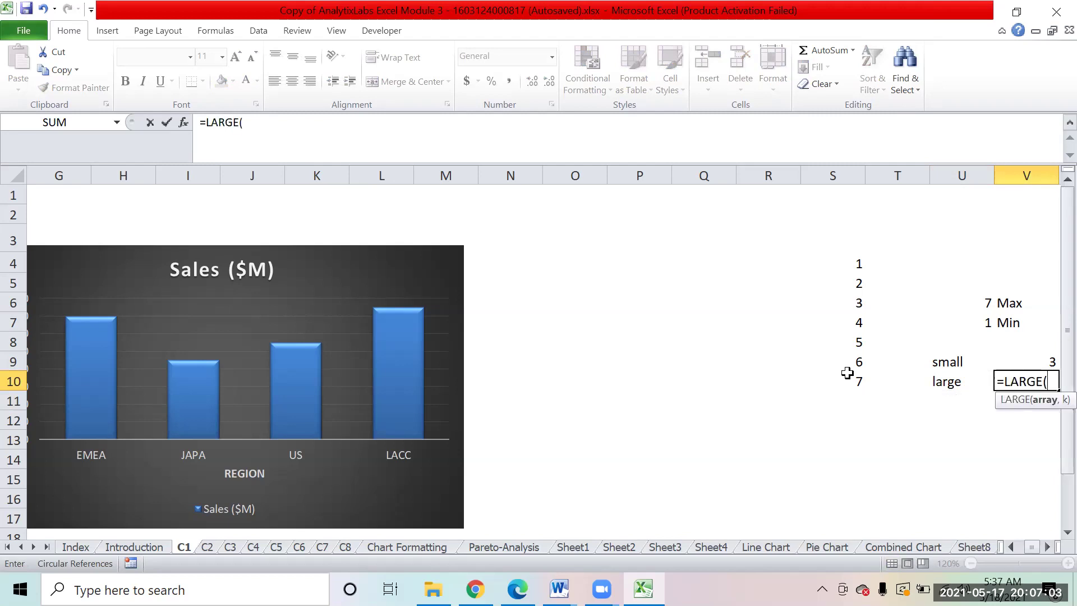
pyautogui.click(848, 271)
pyautogui.moveTo(848, 270); pyautogui.dragTo(839, 375)
pyautogui.hotkey('ctrl', 'shift', 'Down')
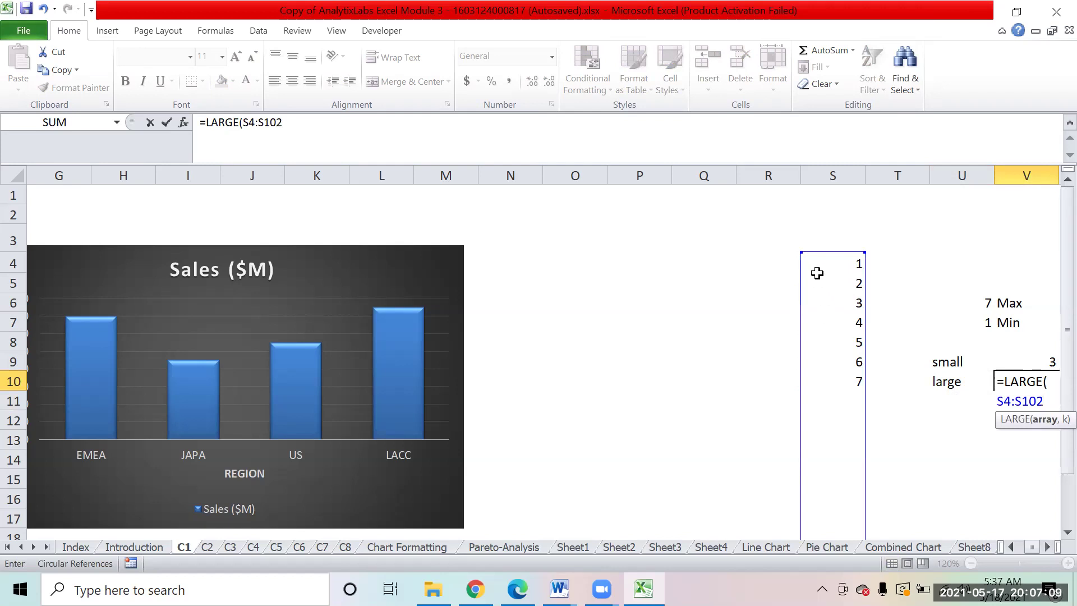
pyautogui.press('Return')
pyautogui.press('Return')
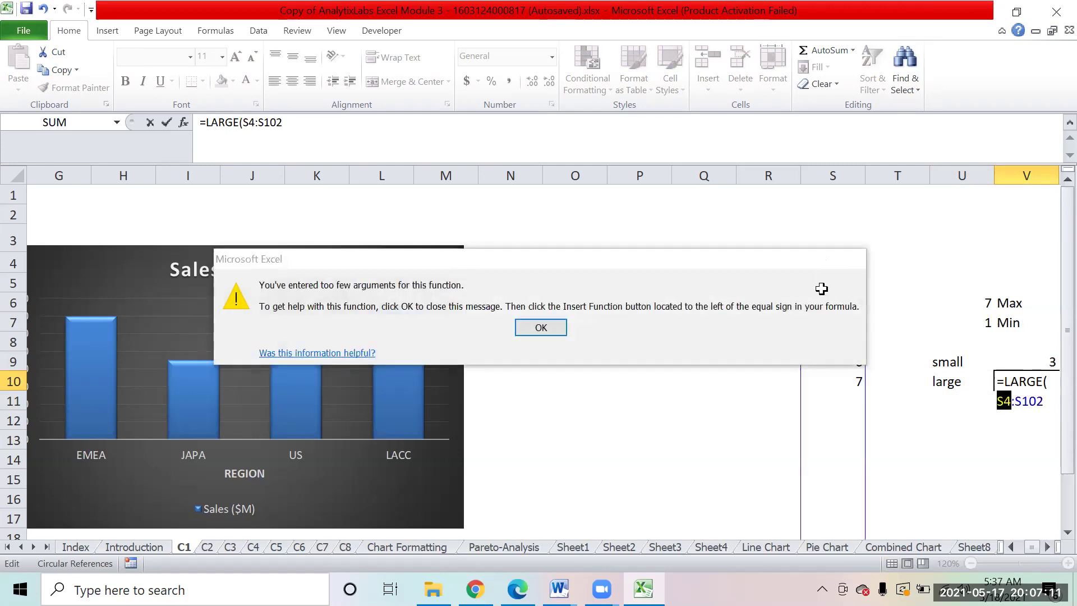
pyautogui.click(556, 131)
pyautogui.write(',2')
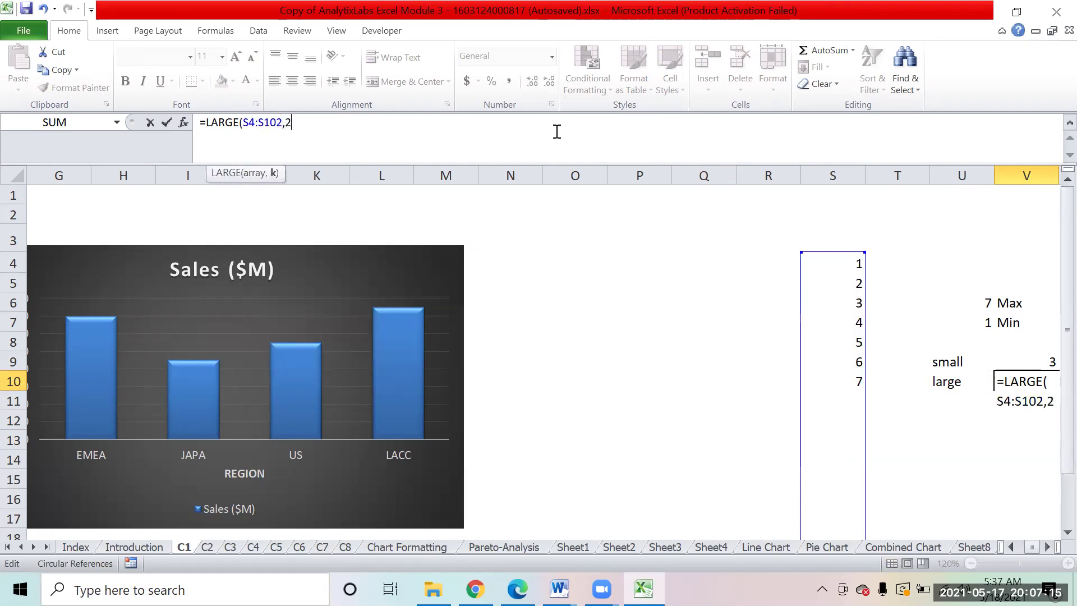
pyautogui.write(')')
pyautogui.press('Return')
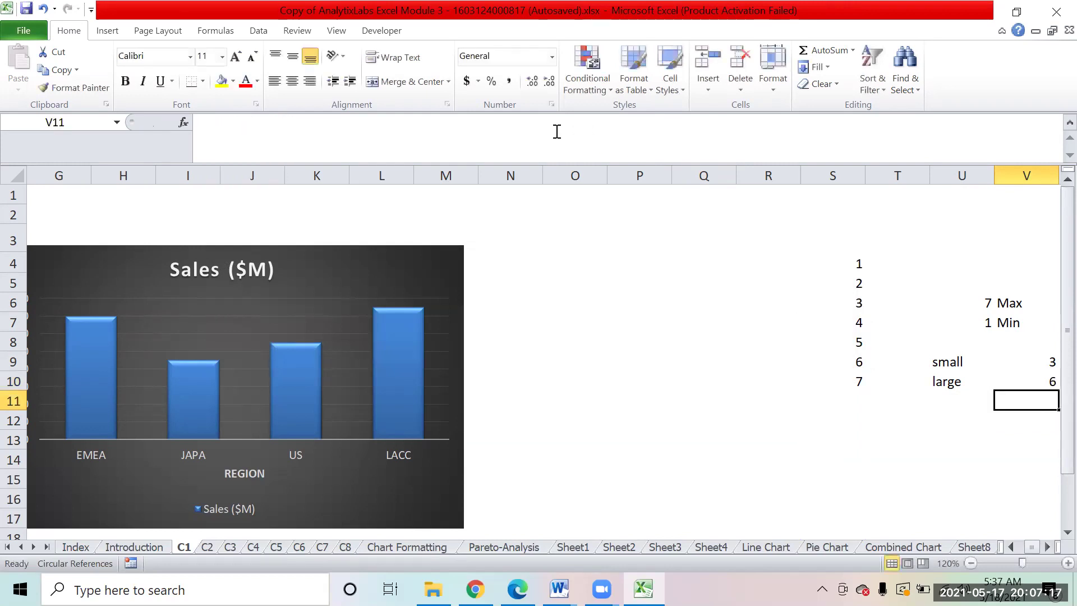
# Enter the label "choose" in Q13
pyautogui.press('Up')
pyautogui.press('Left')
pyautogui.press('Left')
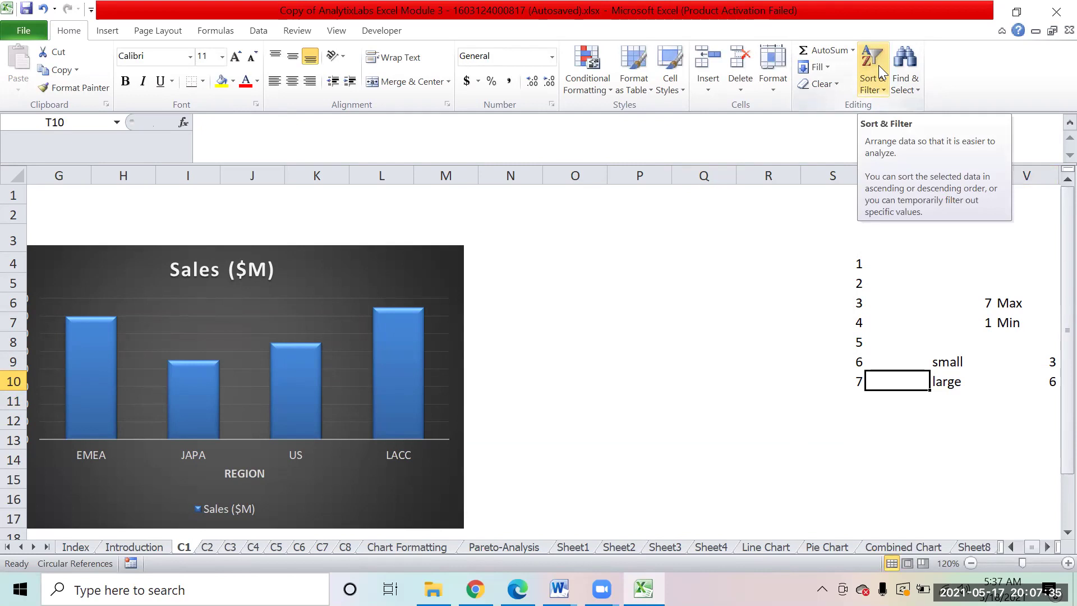
pyautogui.click(695, 125)
pyautogui.click(627, 400)
pyautogui.click(694, 407)
pyautogui.press('Down')
pyautogui.press('Down')
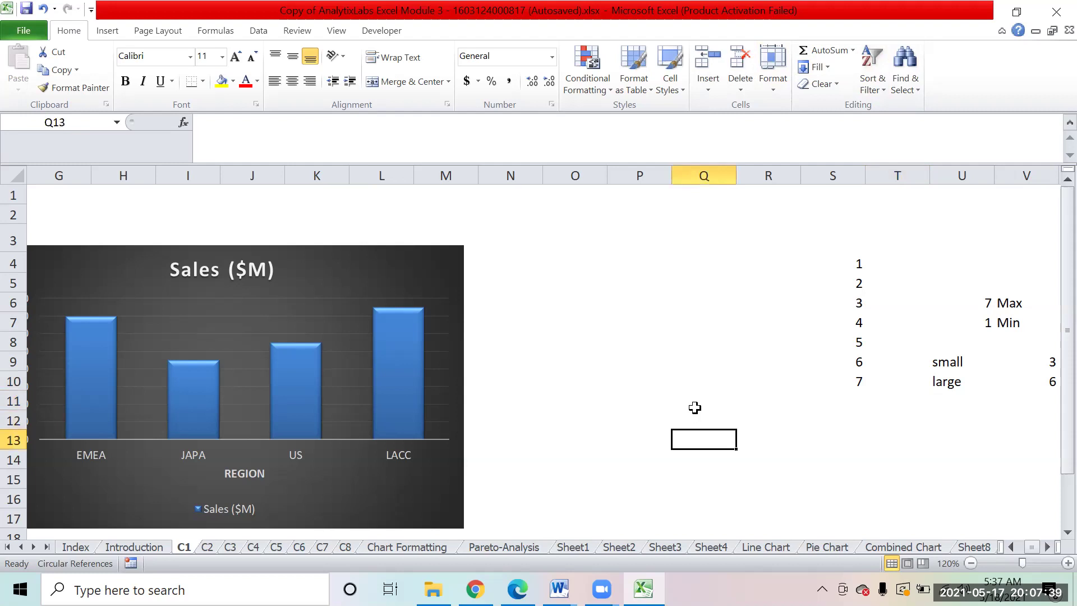
pyautogui.write('c')
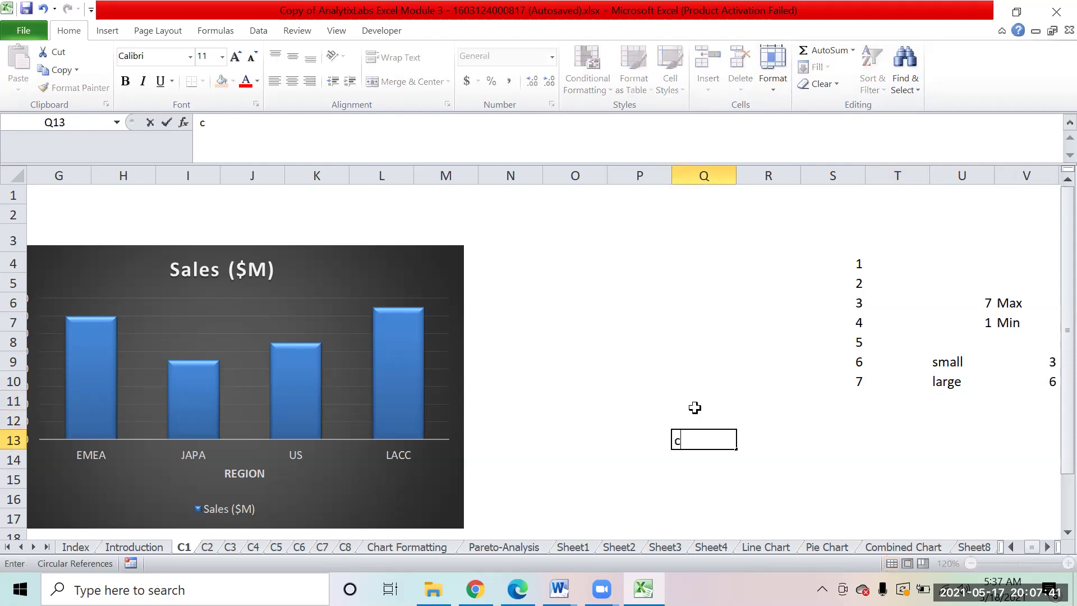
pyautogui.write('hoose')
pyautogui.press('Return')
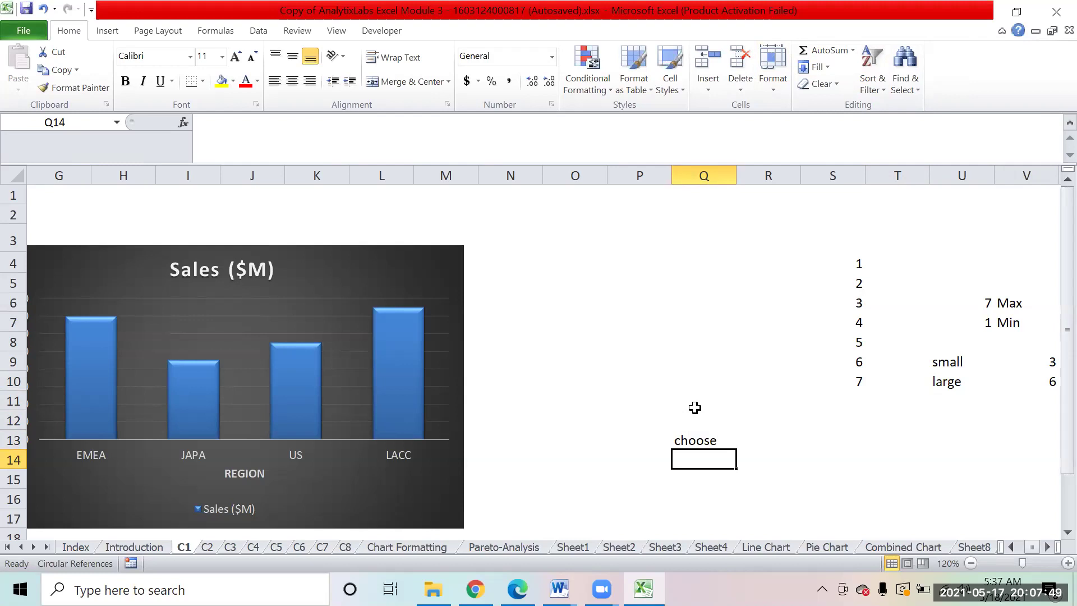
pyautogui.write('=cho')
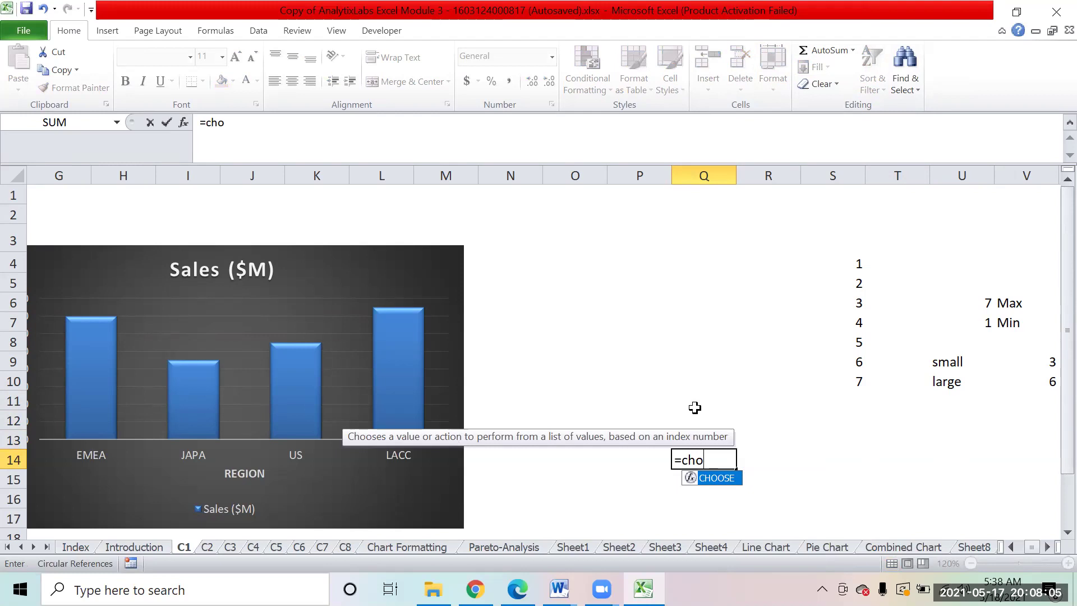
pyautogui.press('Tab')
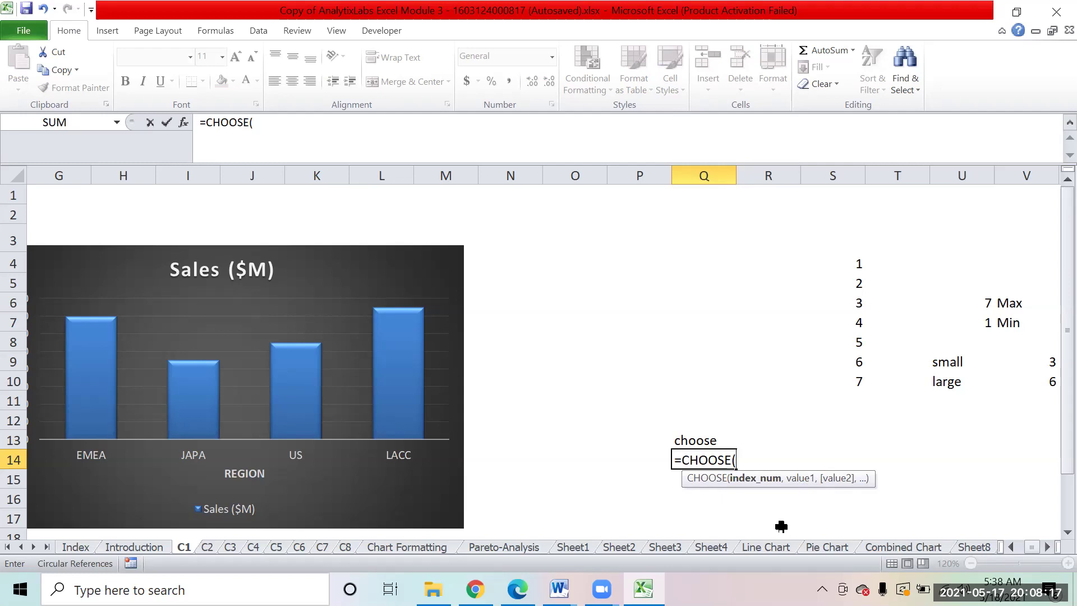
pyautogui.press('Escape')
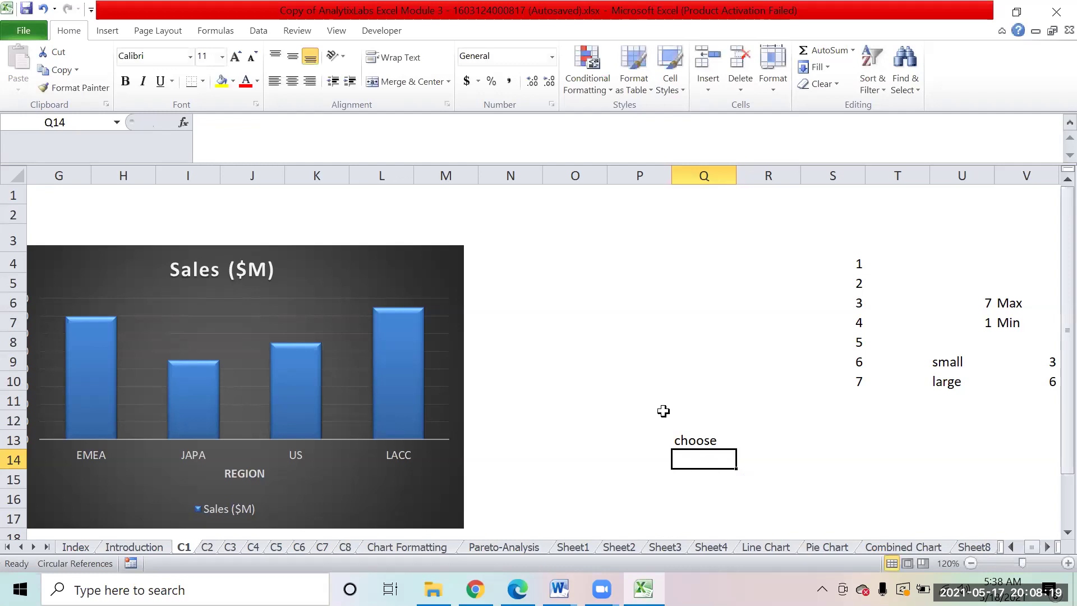
pyautogui.click(576, 296)
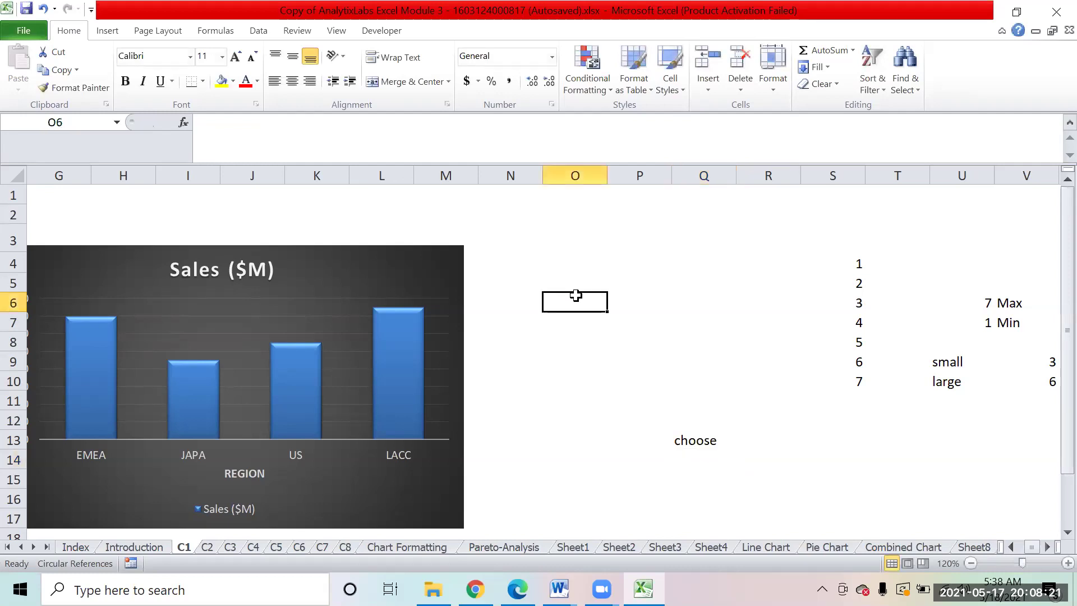
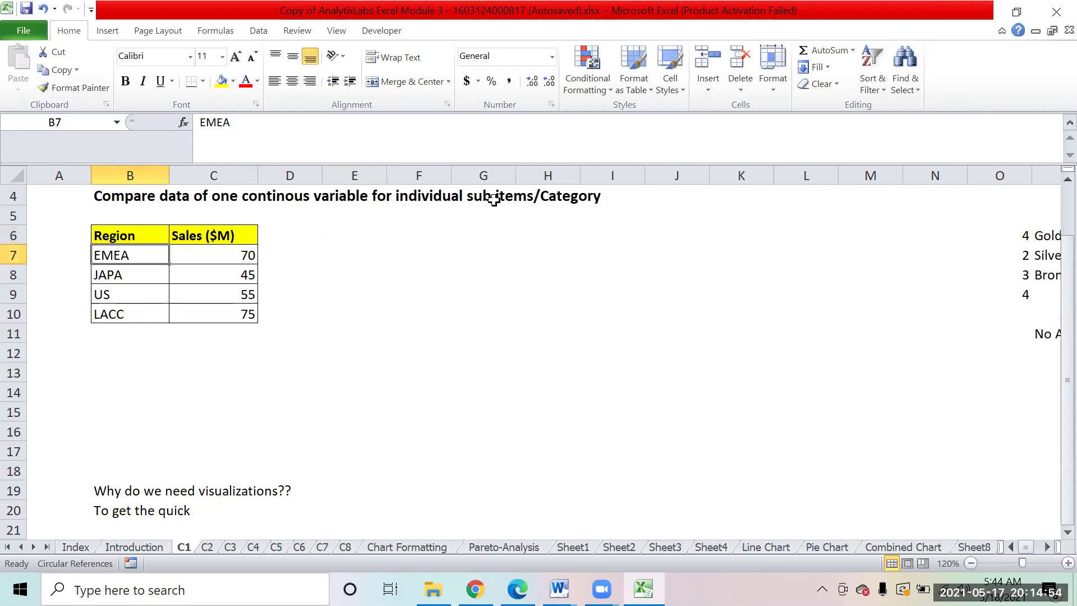
# Insert a 2-D clustered column chart from the Region and Sales ($M) data in B6:C10 and place it beside the table
pyautogui.press('Up')
pyautogui.press('Up')
pyautogui.press('Up')
pyautogui.press('Up')
pyautogui.press('Up')
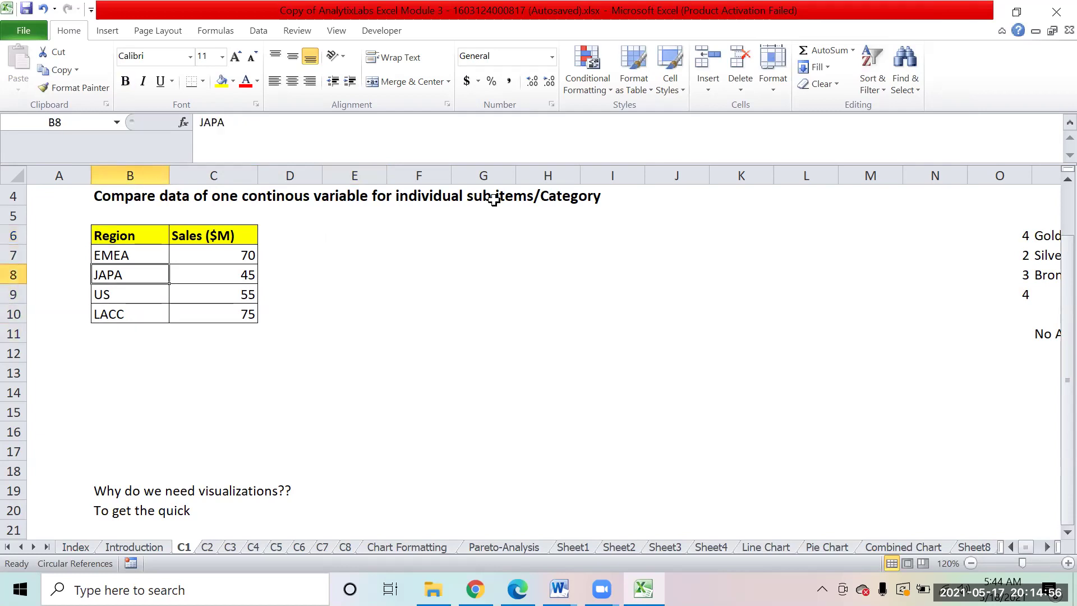
pyautogui.press('Down')
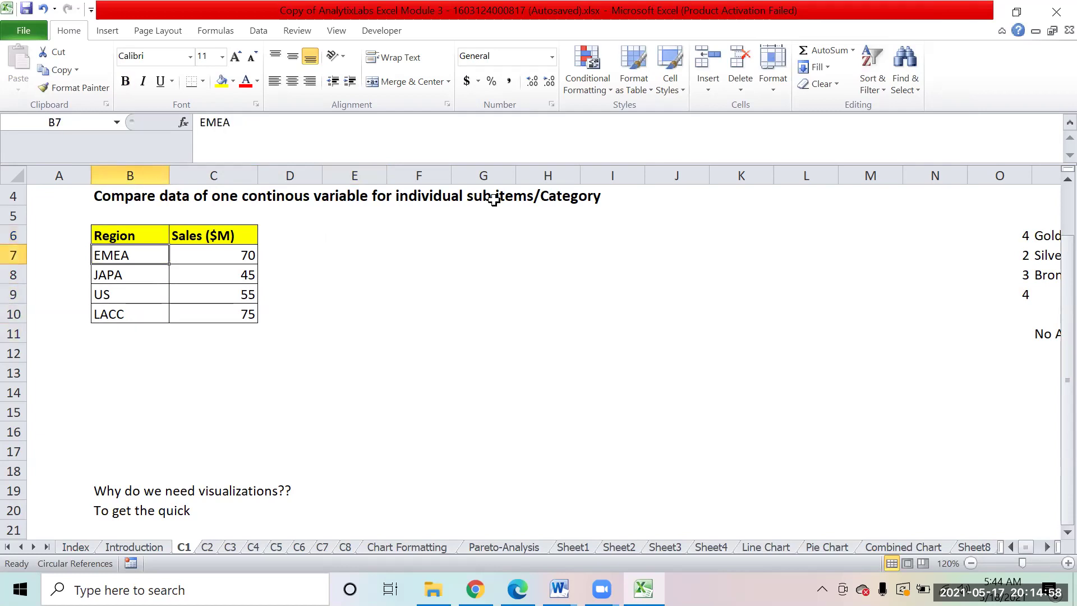
pyautogui.press('Up')
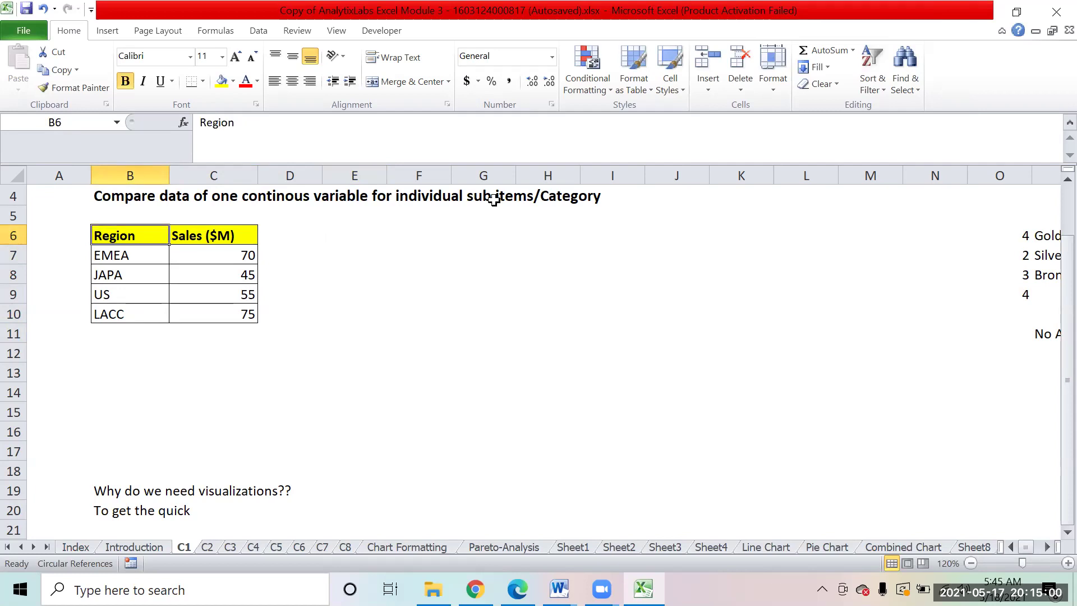
pyautogui.hotkey('shift', 'Right')
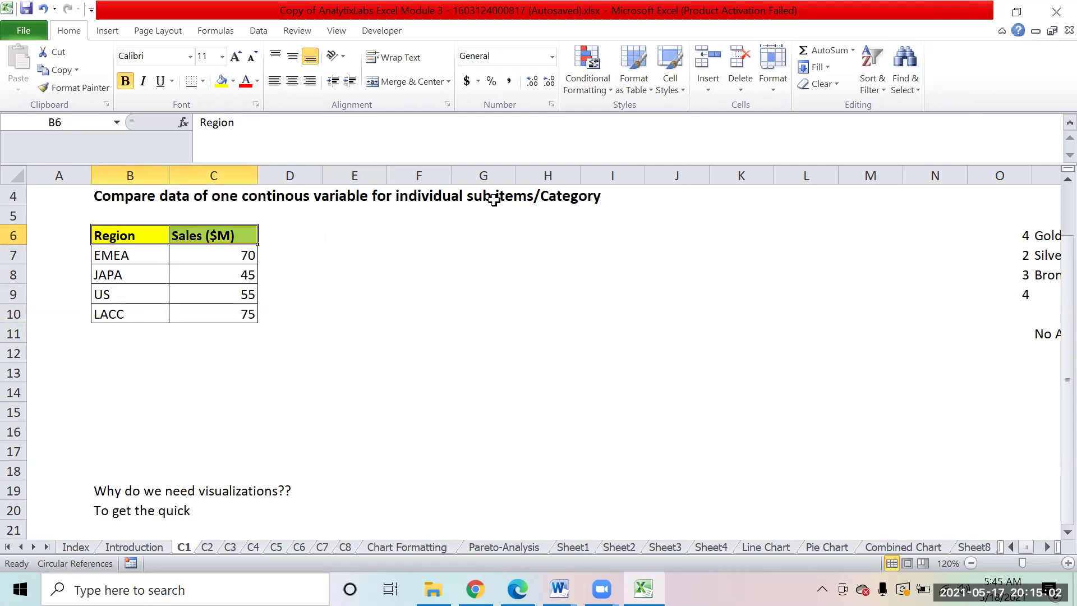
pyautogui.hotkey('shift', 'Down')
pyautogui.hotkey('shift', 'Down')
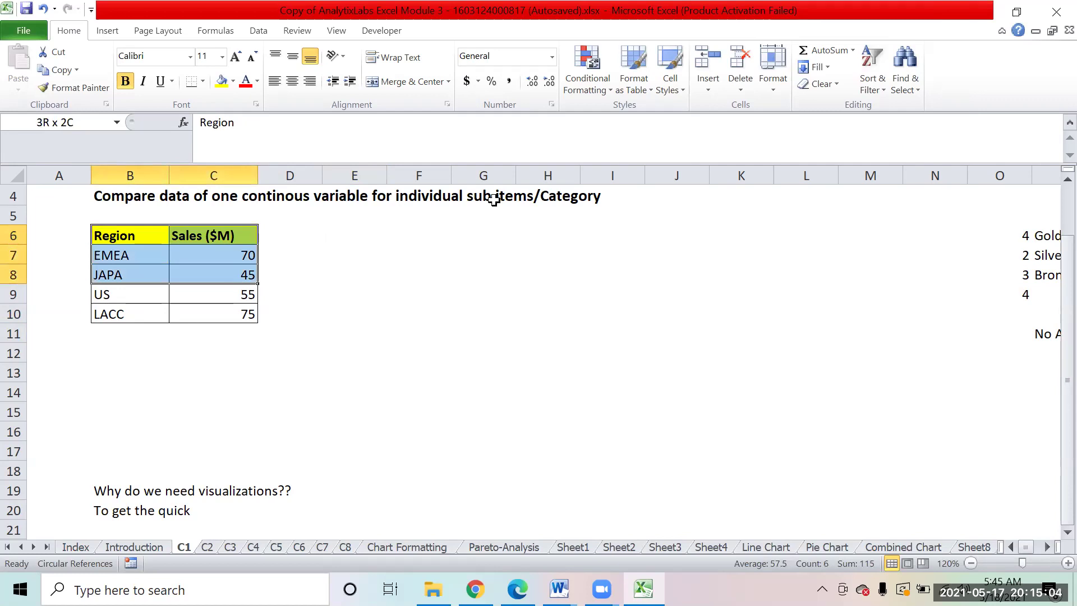
pyautogui.hotkey('shift', 'Down')
pyautogui.hotkey('shift', 'Down')
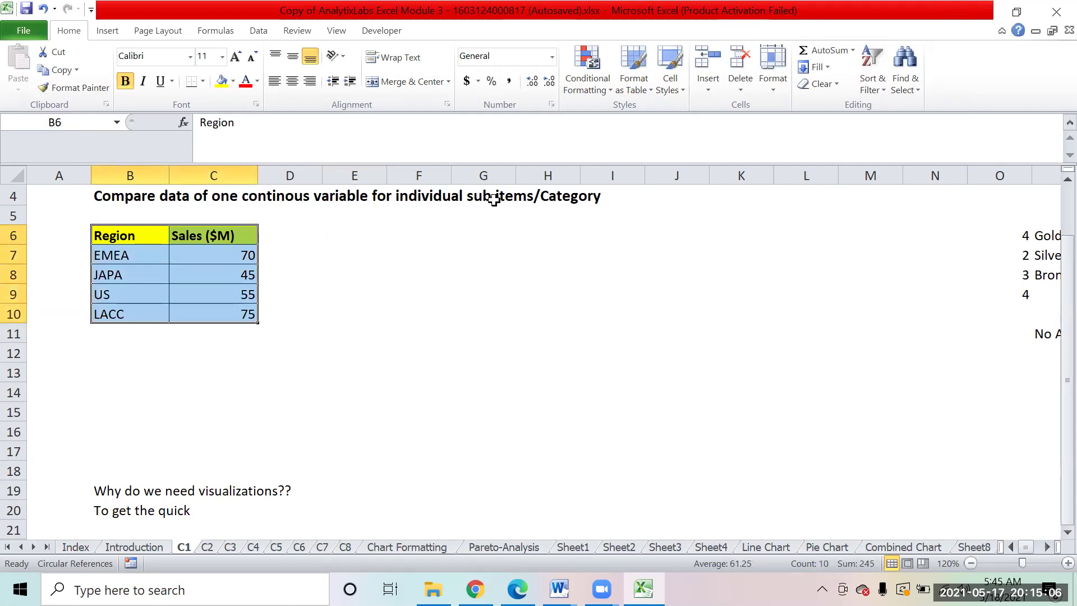
pyautogui.click(106, 31)
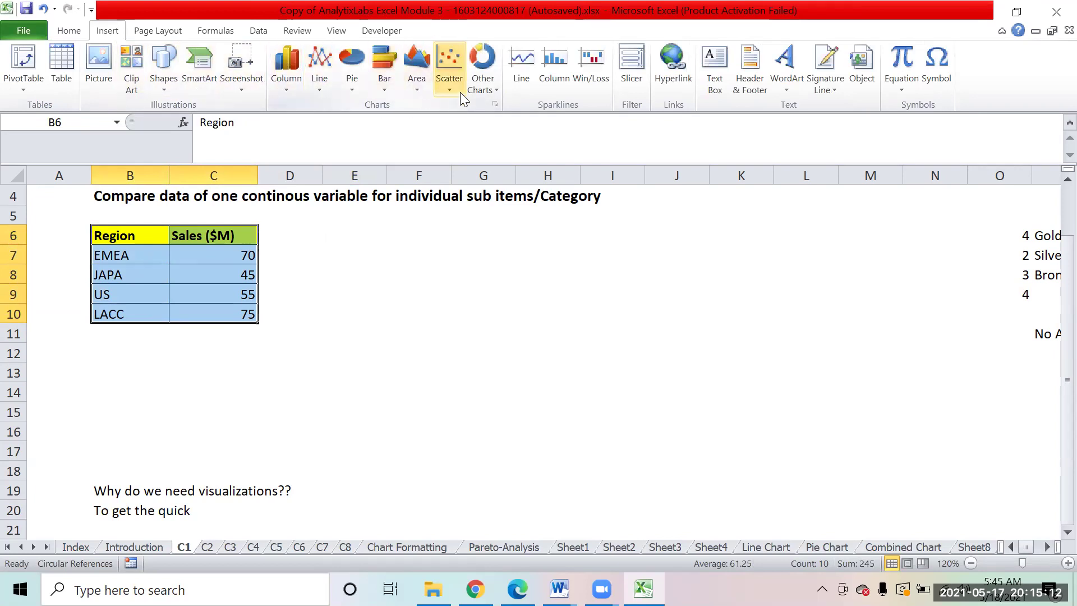
pyautogui.click(293, 87)
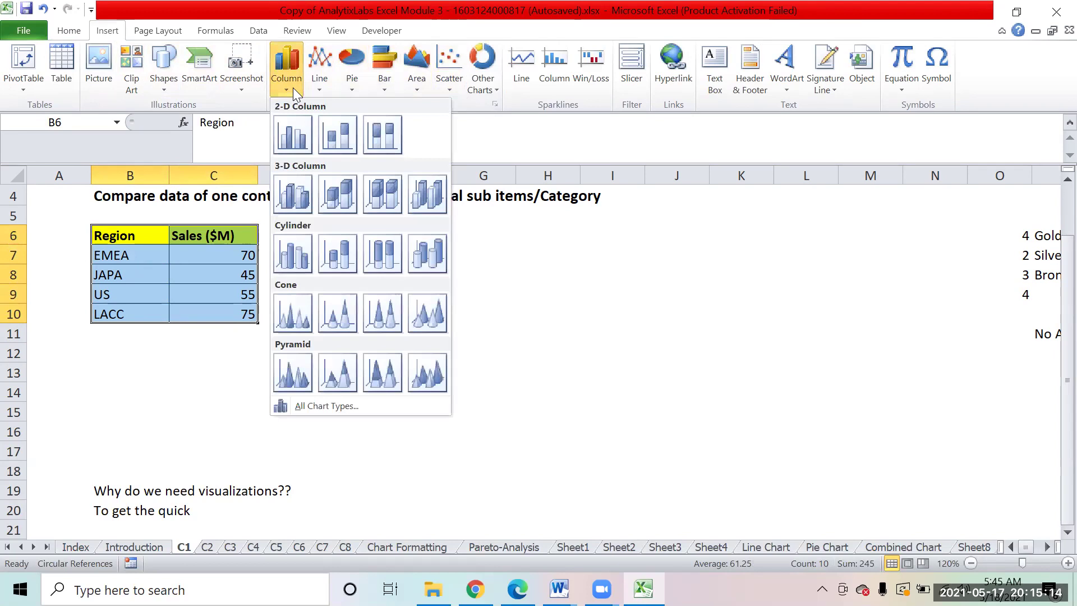
pyautogui.click(293, 137)
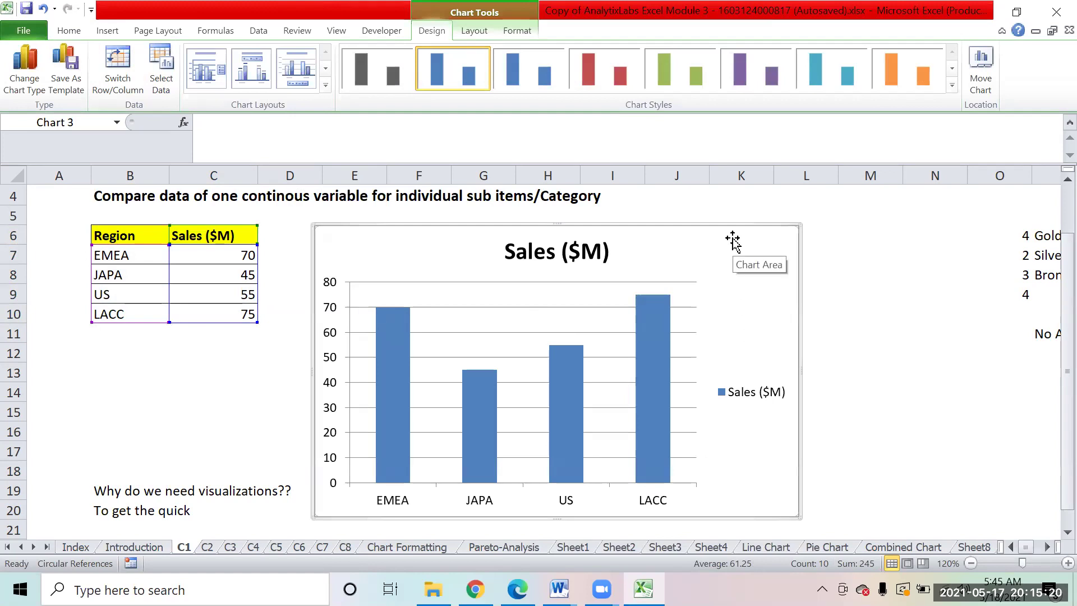
pyautogui.moveTo(743, 232); pyautogui.dragTo(762, 224)
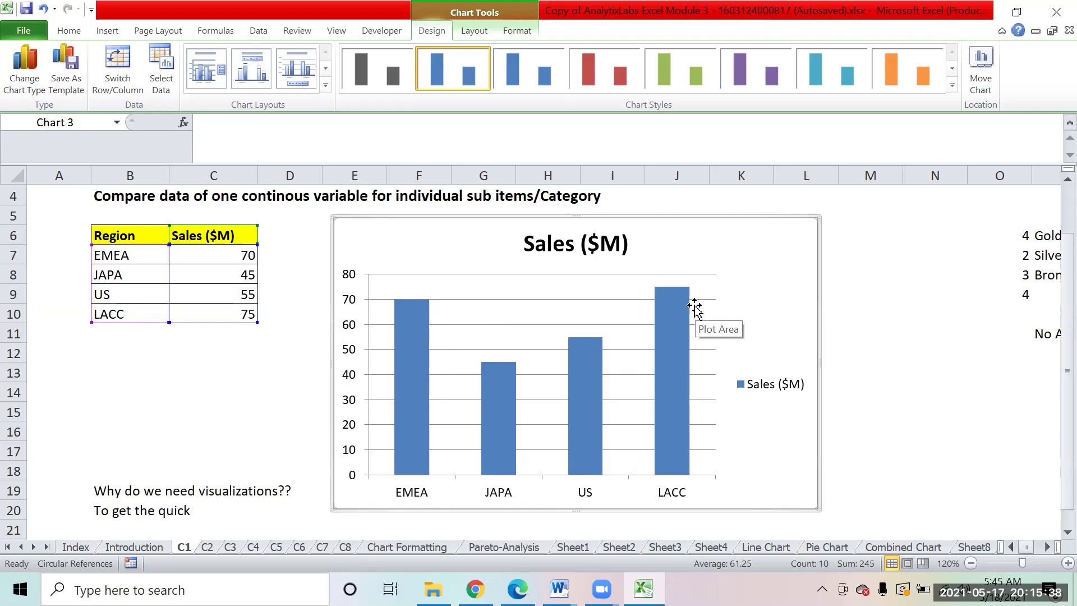
# Replace the column chart's title with "Bar Chart"
pyautogui.click(539, 246)
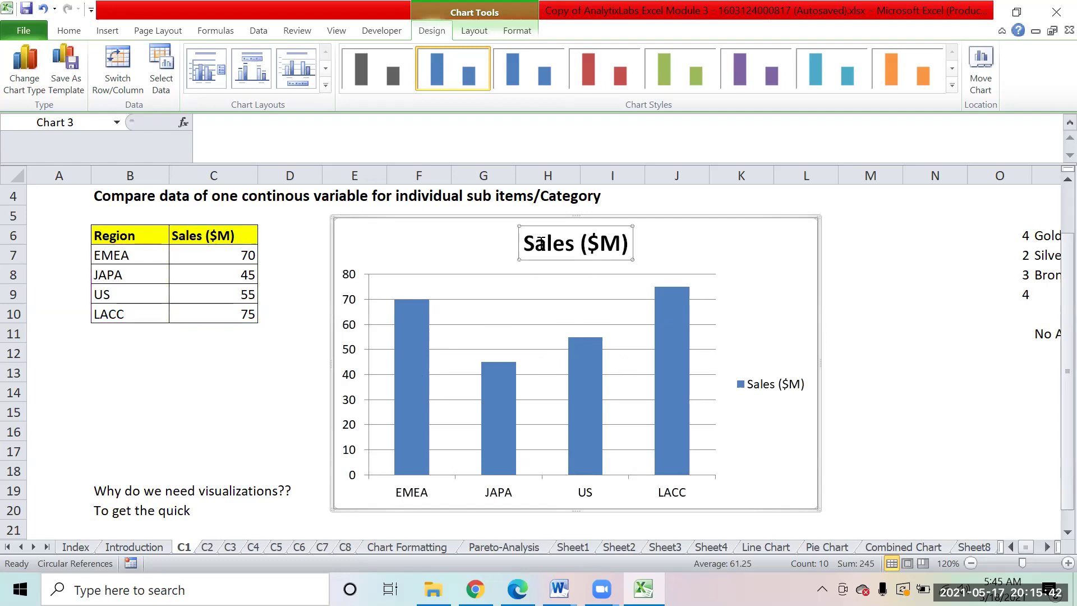
pyautogui.click(764, 389)
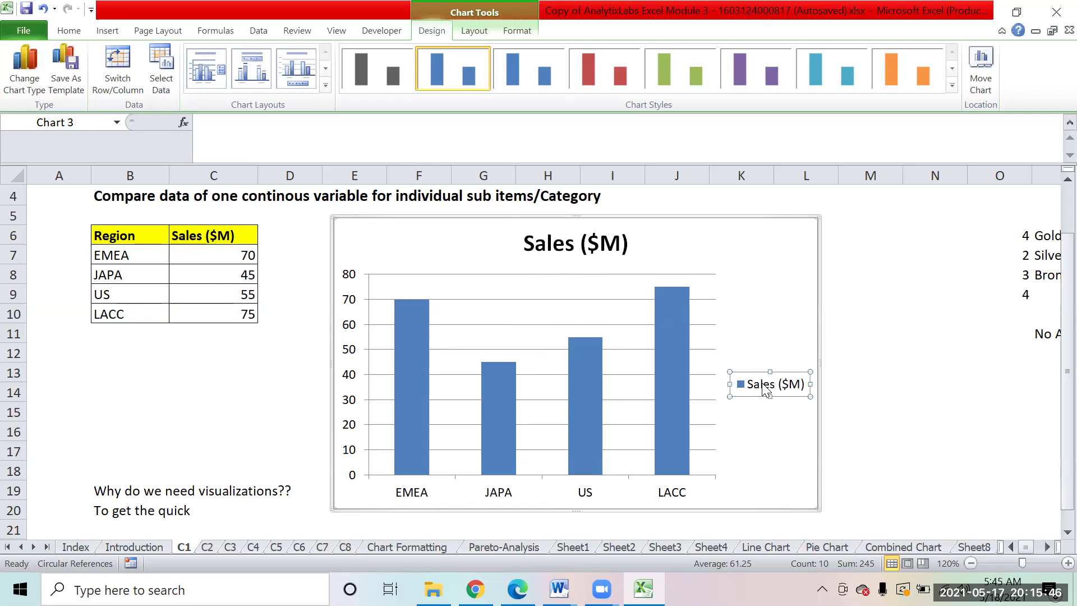
pyautogui.click(583, 241)
pyautogui.click(577, 245)
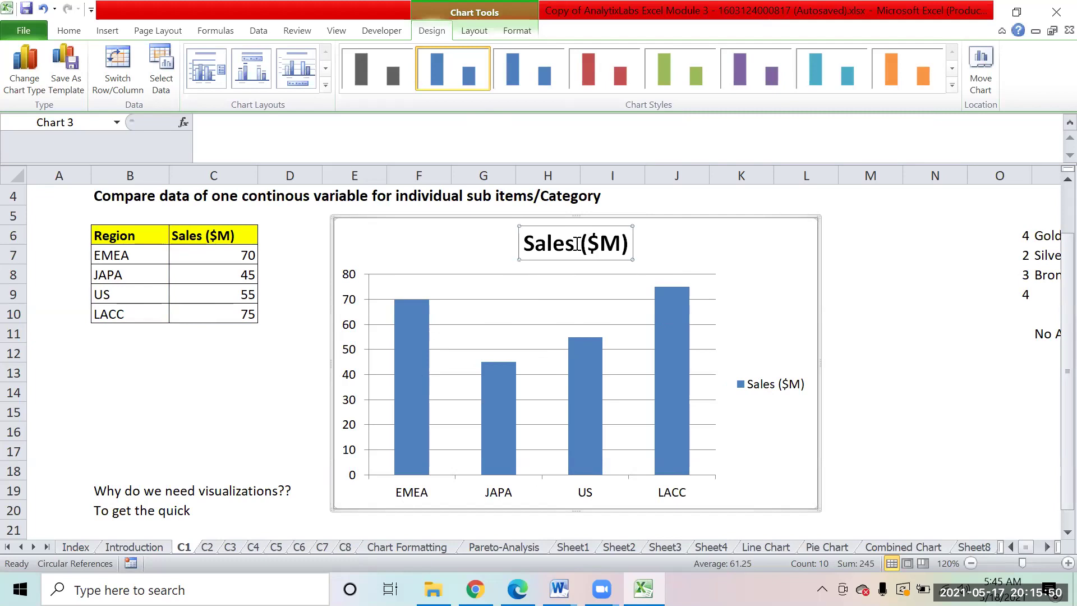
pyautogui.doubleClick(577, 244)
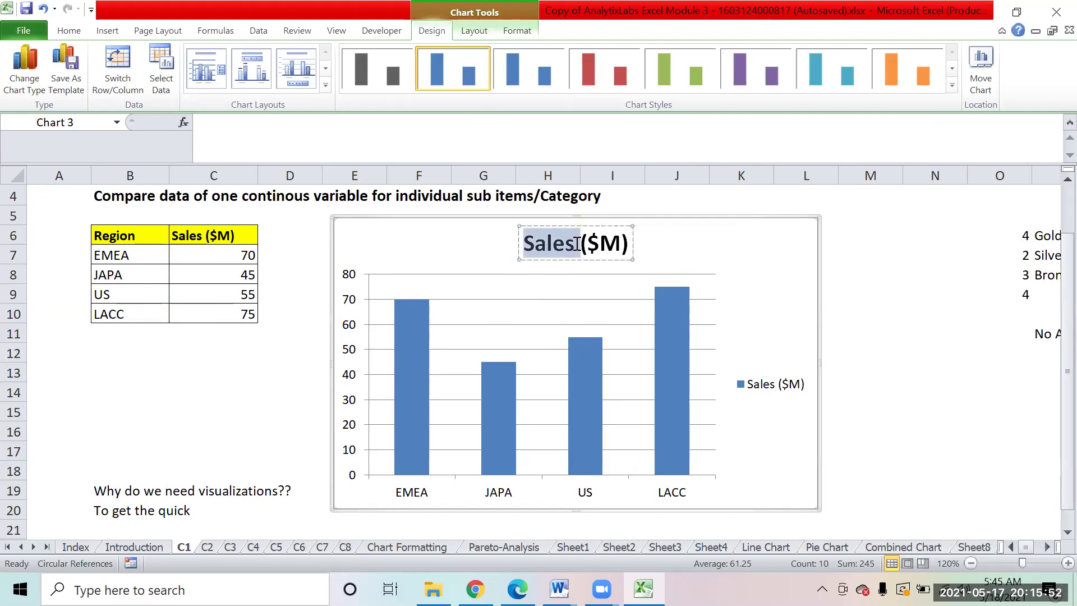
pyautogui.press('BackSpace')
pyautogui.press('Right')
pyautogui.press('Right')
pyautogui.press('Right')
pyautogui.press('Right')
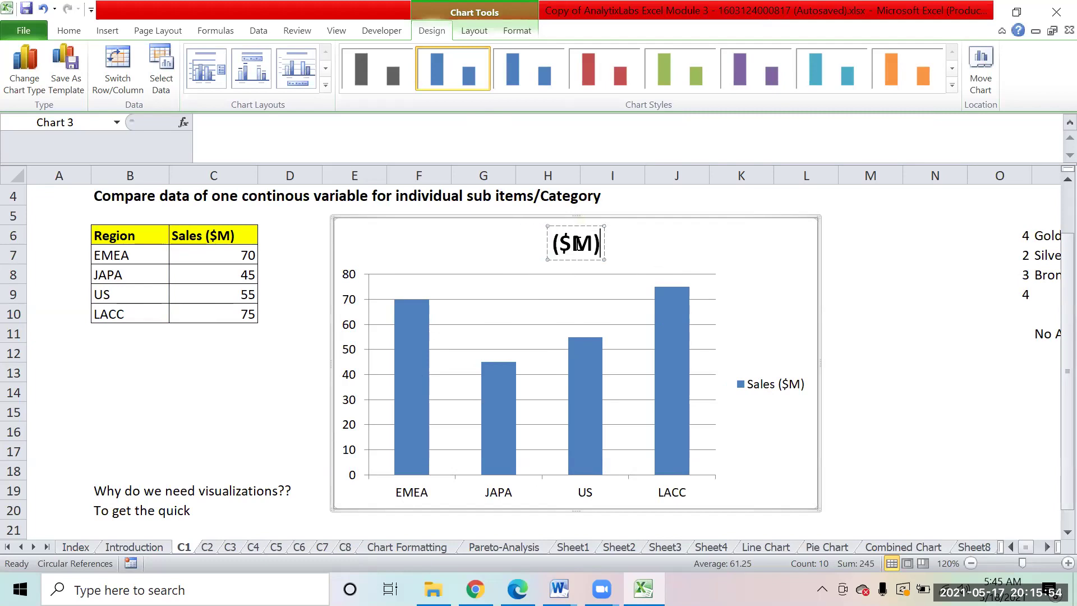
pyautogui.press('BackSpace')
pyautogui.press('BackSpace')
pyautogui.press('BackSpace')
pyautogui.press('BackSpace')
pyautogui.write('Bar Chart')
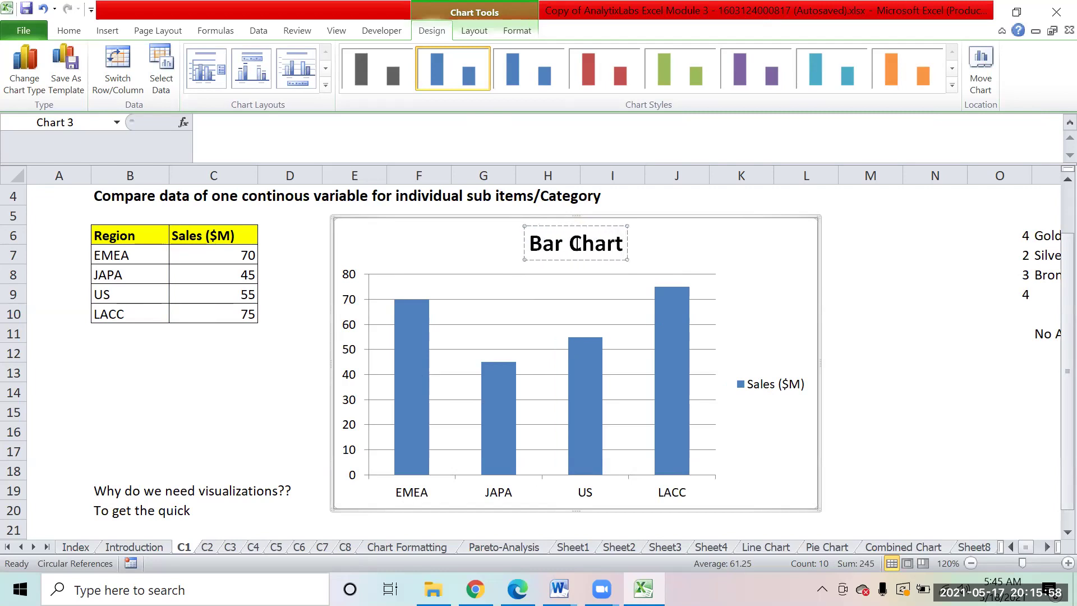
pyautogui.click(781, 275)
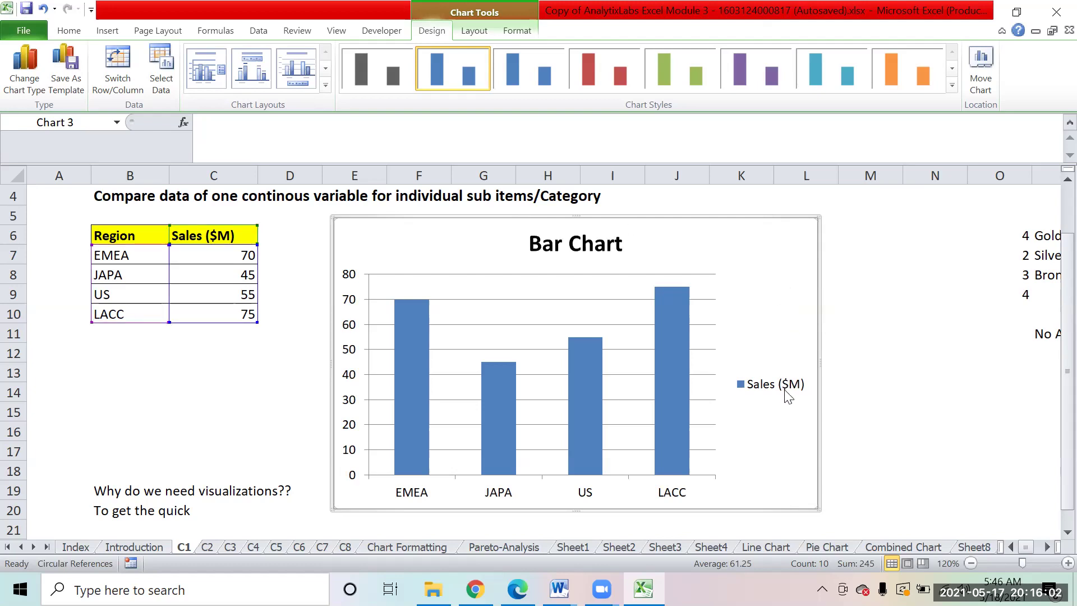
# Apply the red beveled chart style to the Bar Chart
pyautogui.click(614, 325)
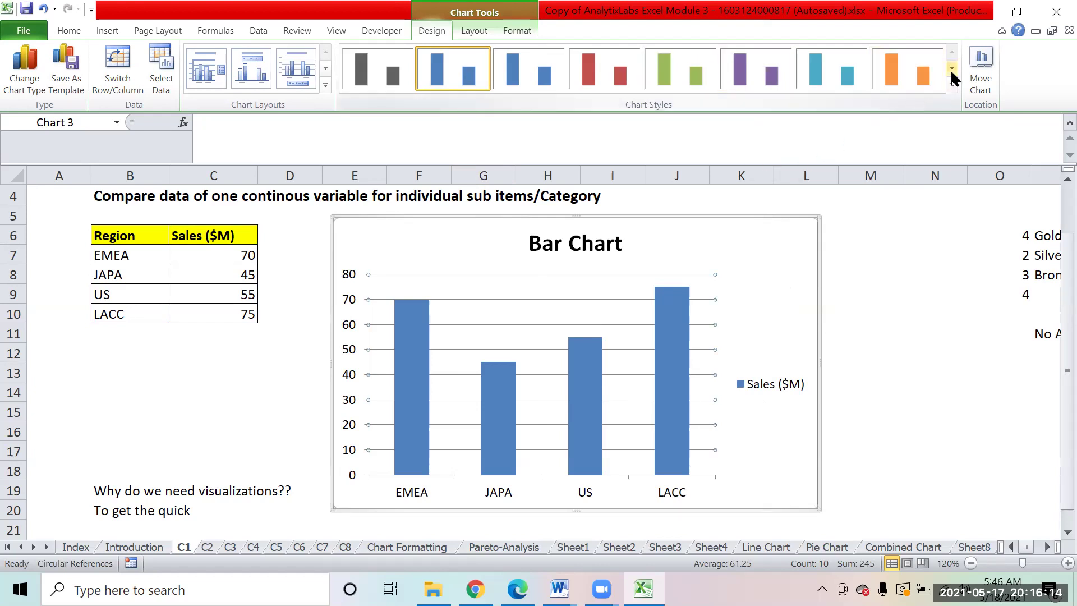
pyautogui.click(952, 86)
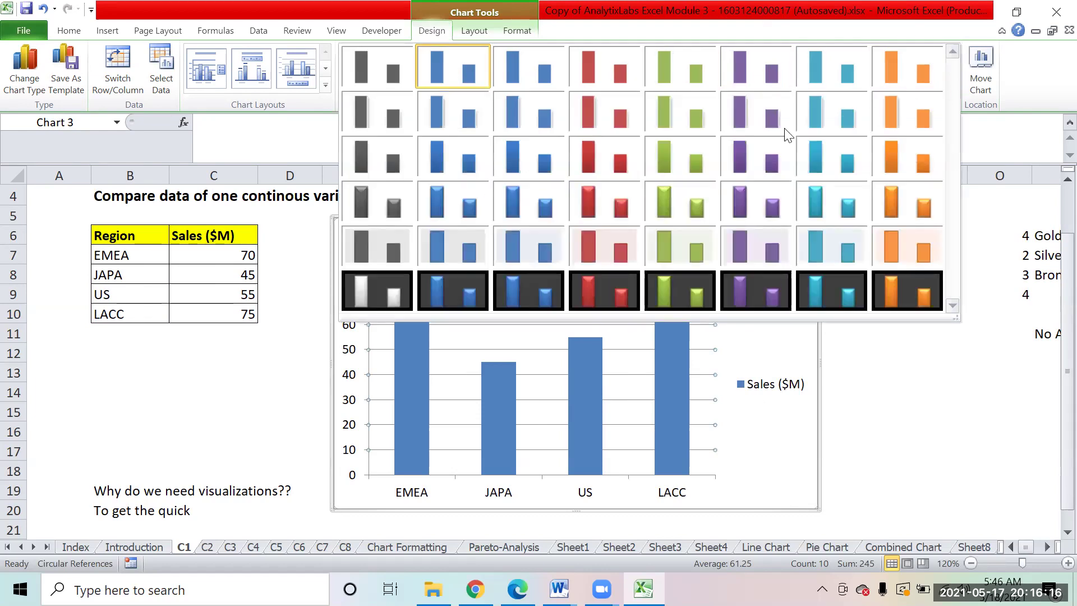
pyautogui.click(602, 201)
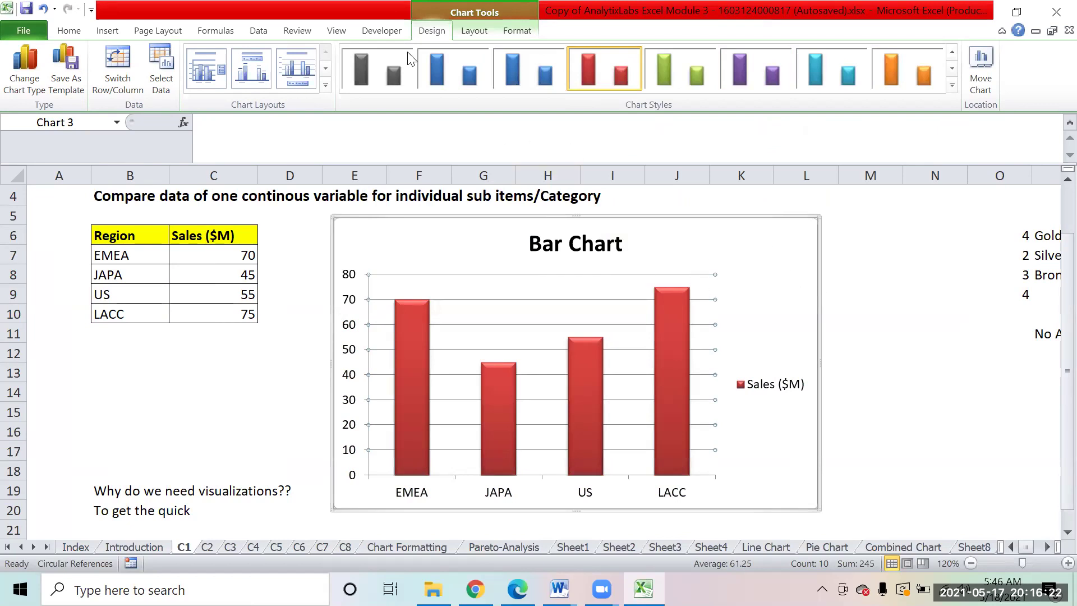
# Fill the chart's Sales ($M) columns with the blue accent theme color
pyautogui.click(73, 26)
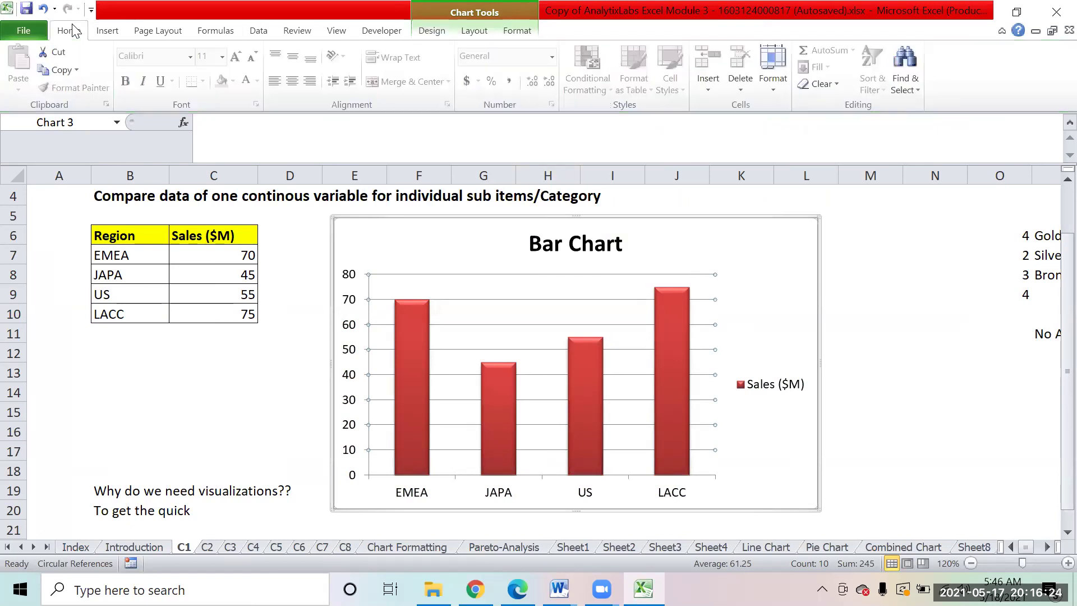
pyautogui.click(670, 336)
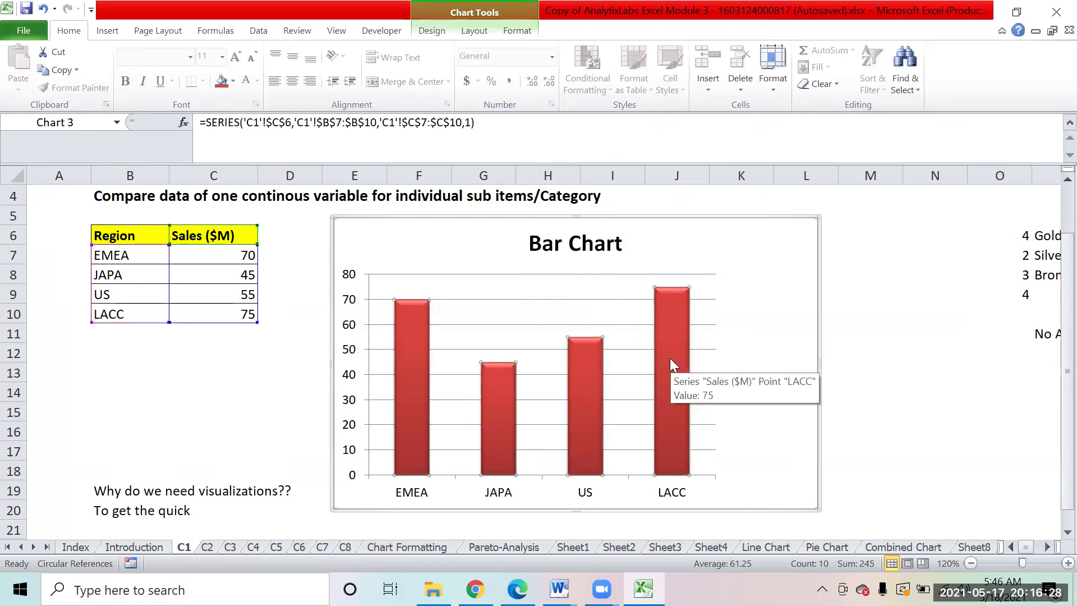
pyautogui.click(232, 81)
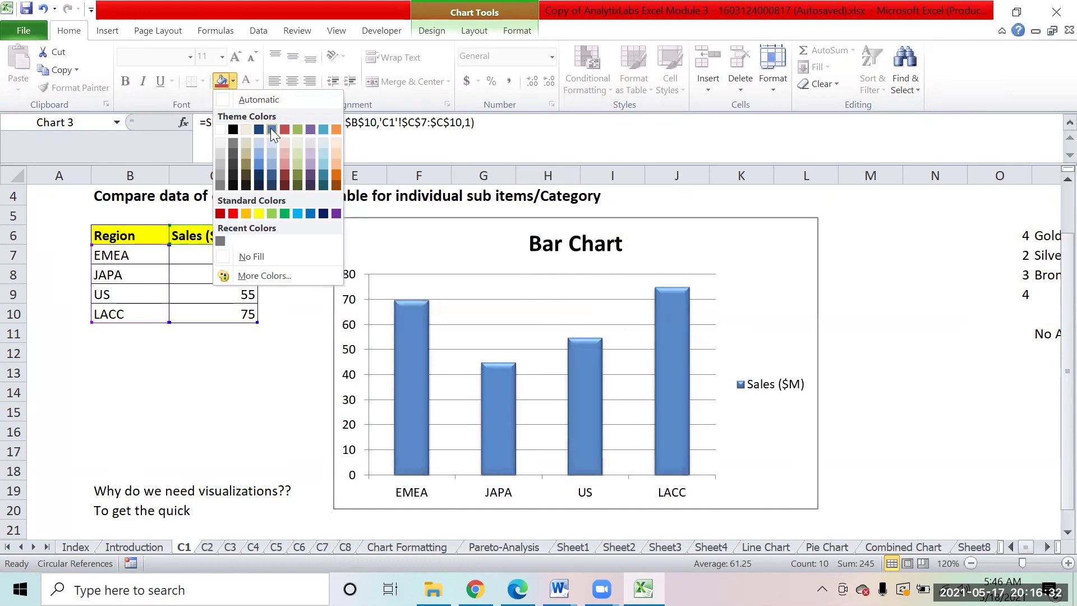
pyautogui.click(271, 129)
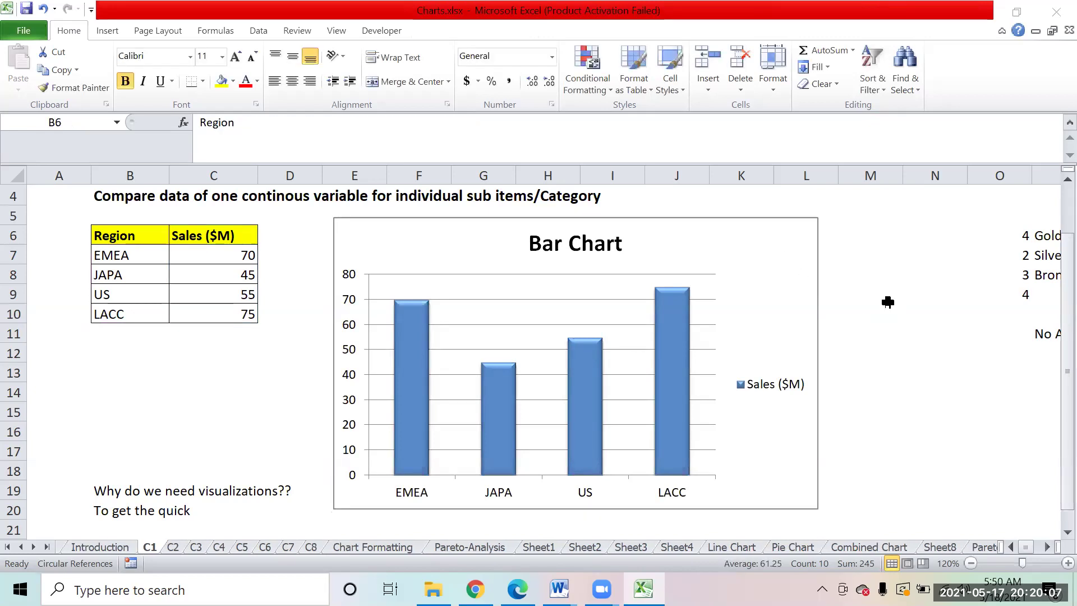
pyautogui.click(136, 389)
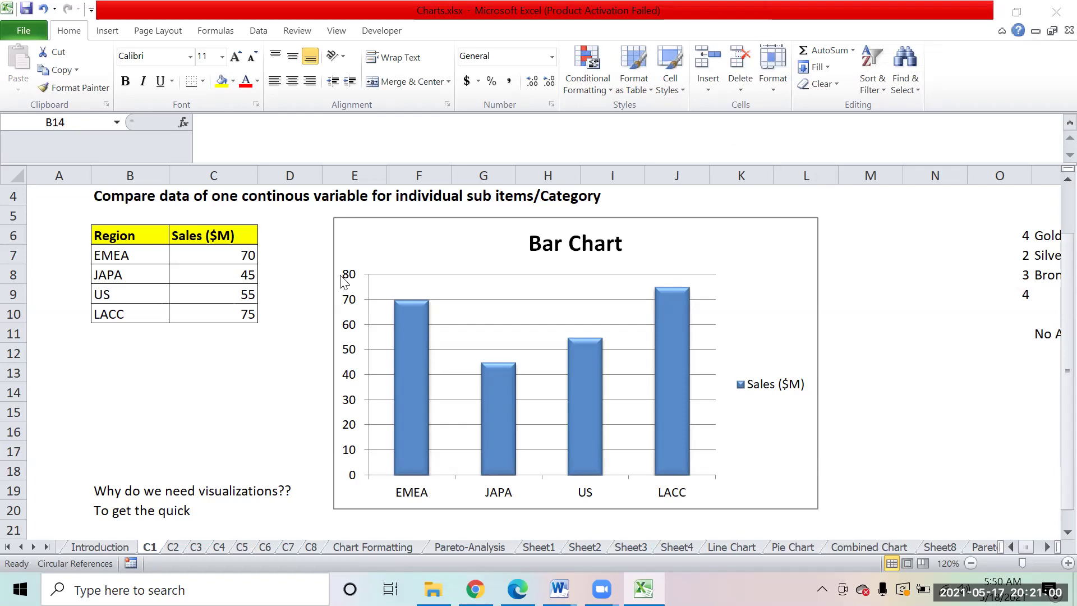
pyautogui.moveTo(127, 236); pyautogui.dragTo(213, 315)
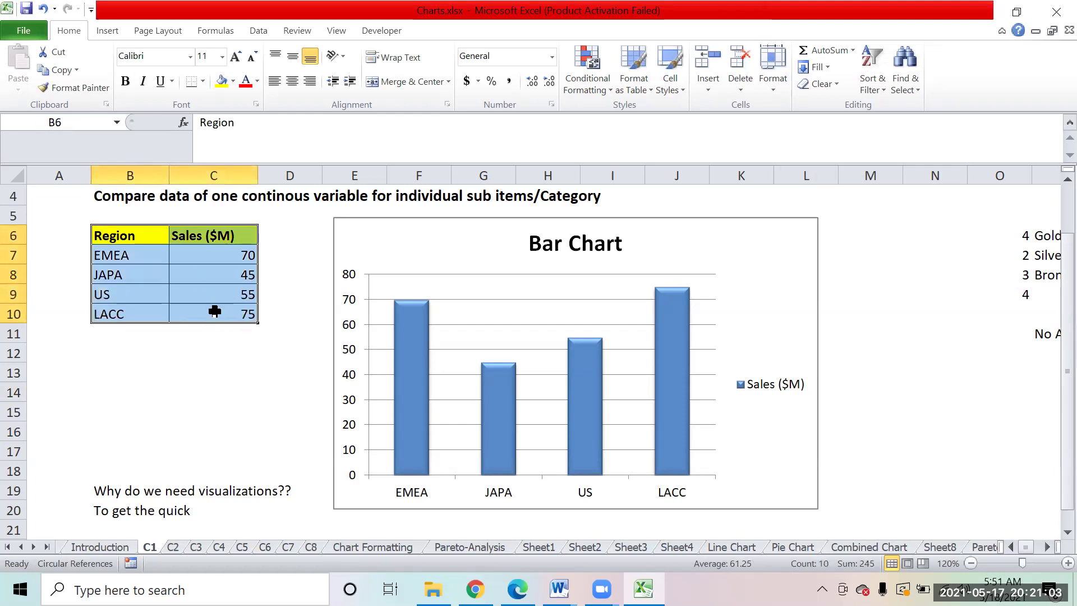
# Apply the chart layout with a vertical axis title, a data label on the last column and no legend to the Bar Chart
pyautogui.click(740, 275)
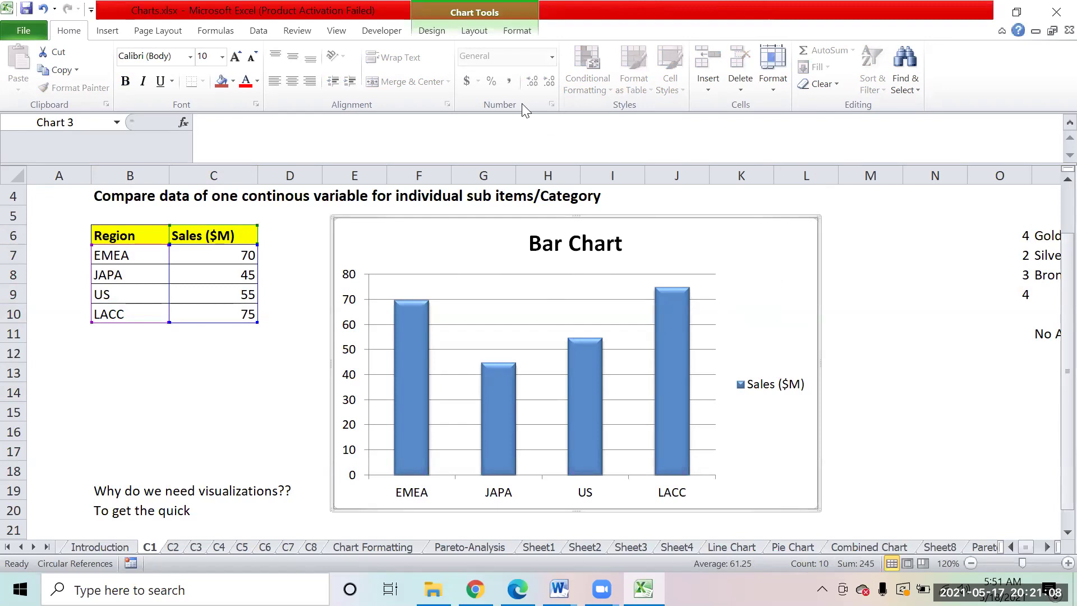
pyautogui.click(432, 31)
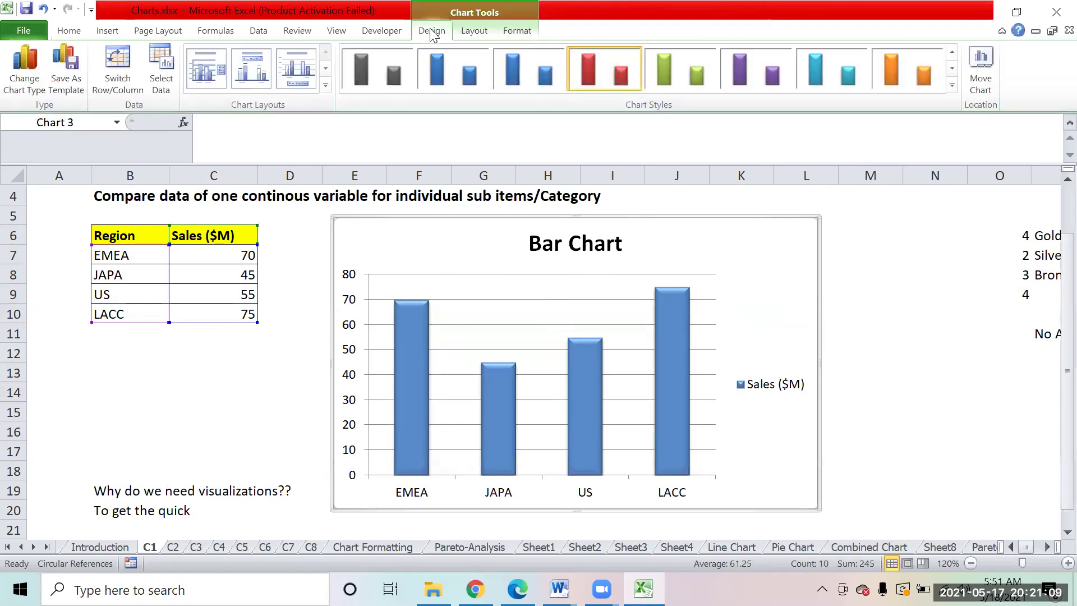
pyautogui.click(465, 33)
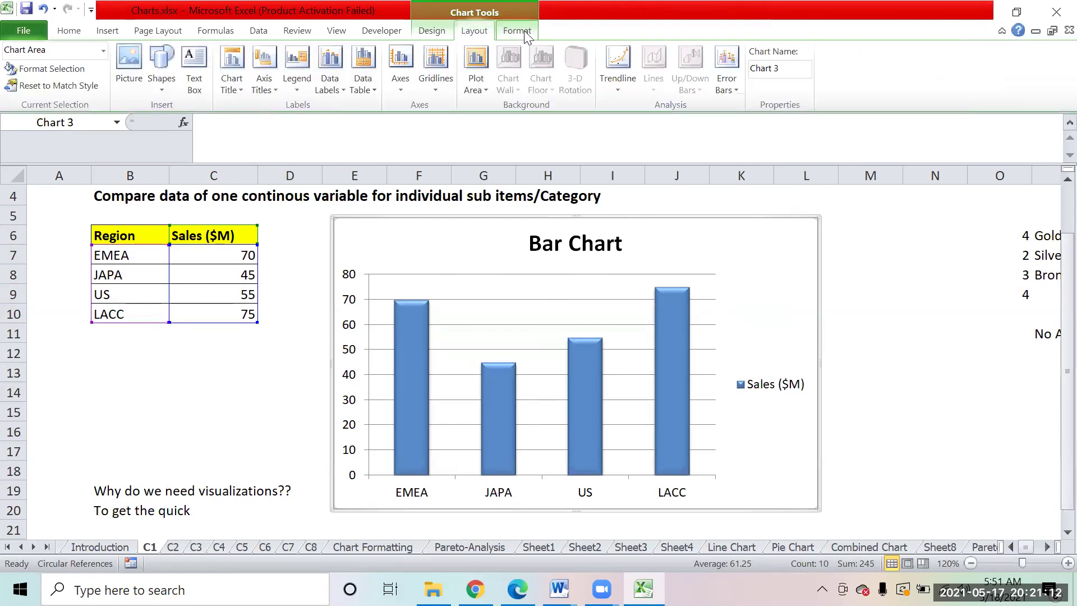
pyautogui.click(524, 31)
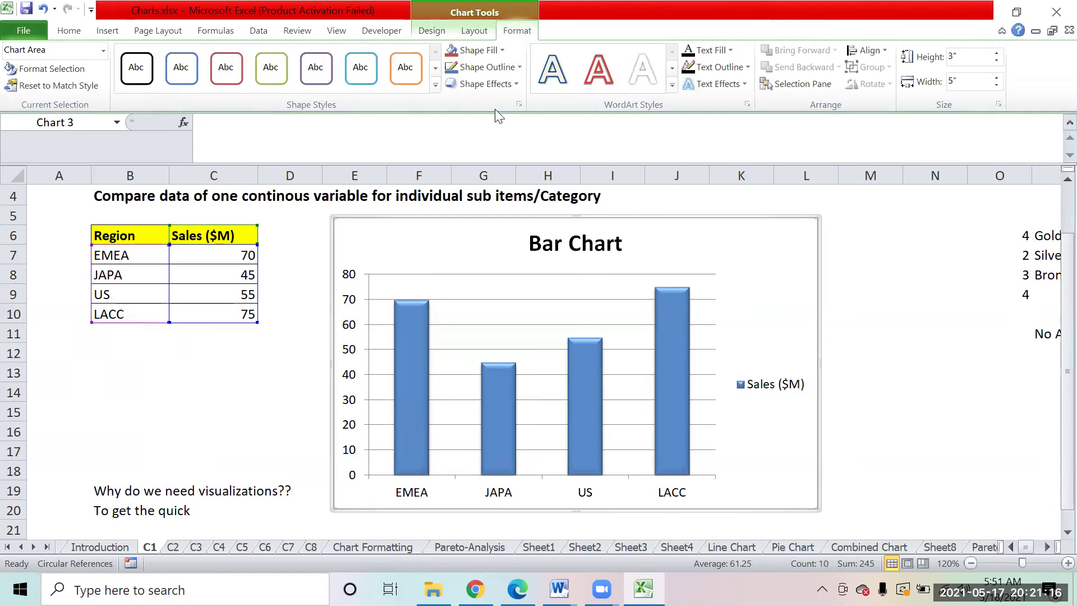
pyautogui.click(430, 32)
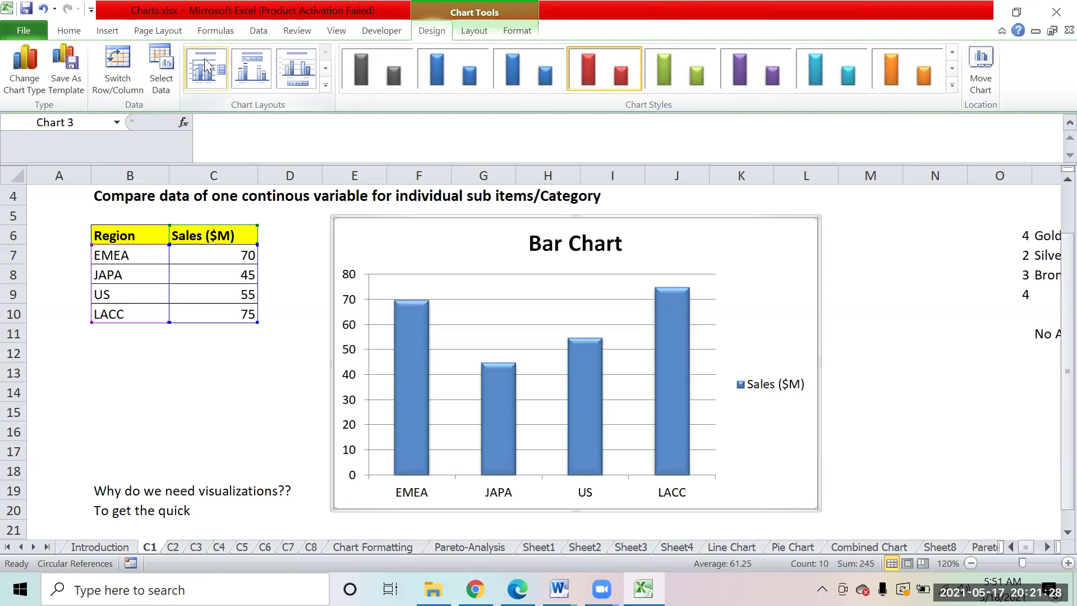
pyautogui.click(325, 85)
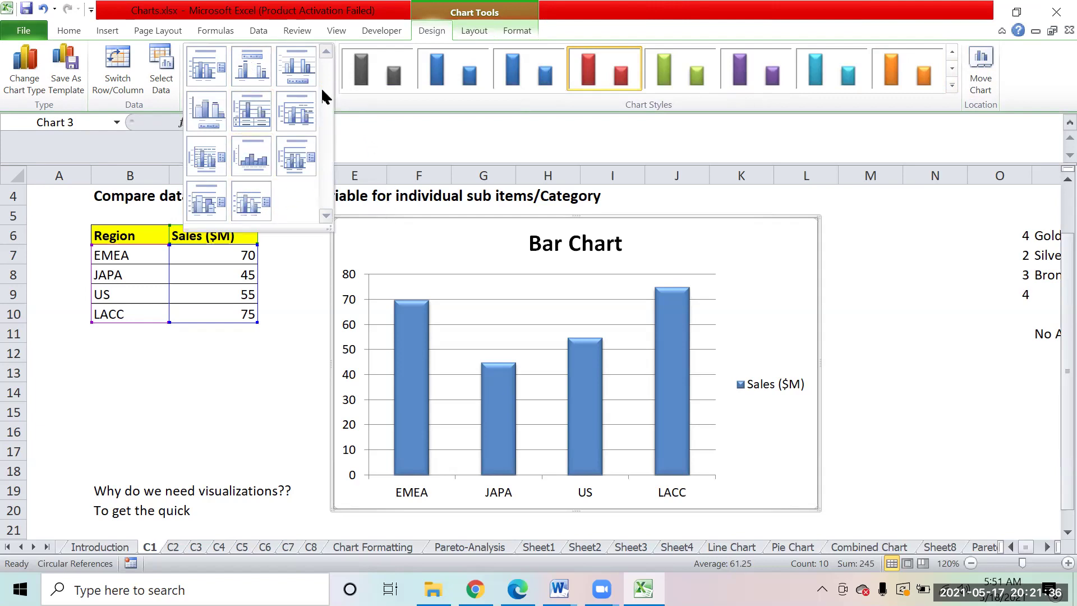
pyautogui.click(295, 100)
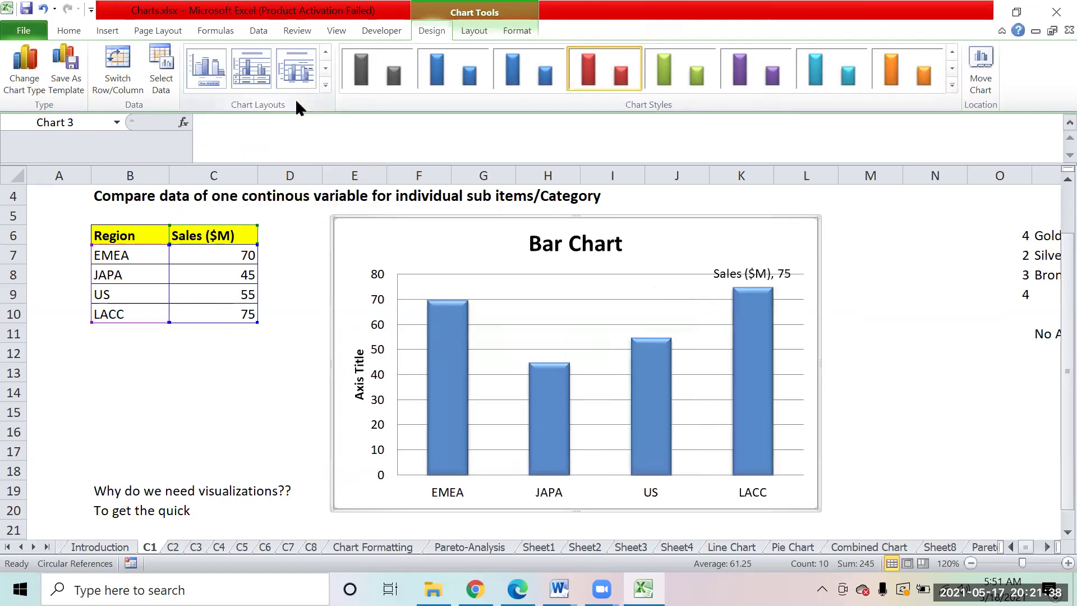
# Move the data label of the LACC column up beside the chart title, above the plot area
pyautogui.click(359, 370)
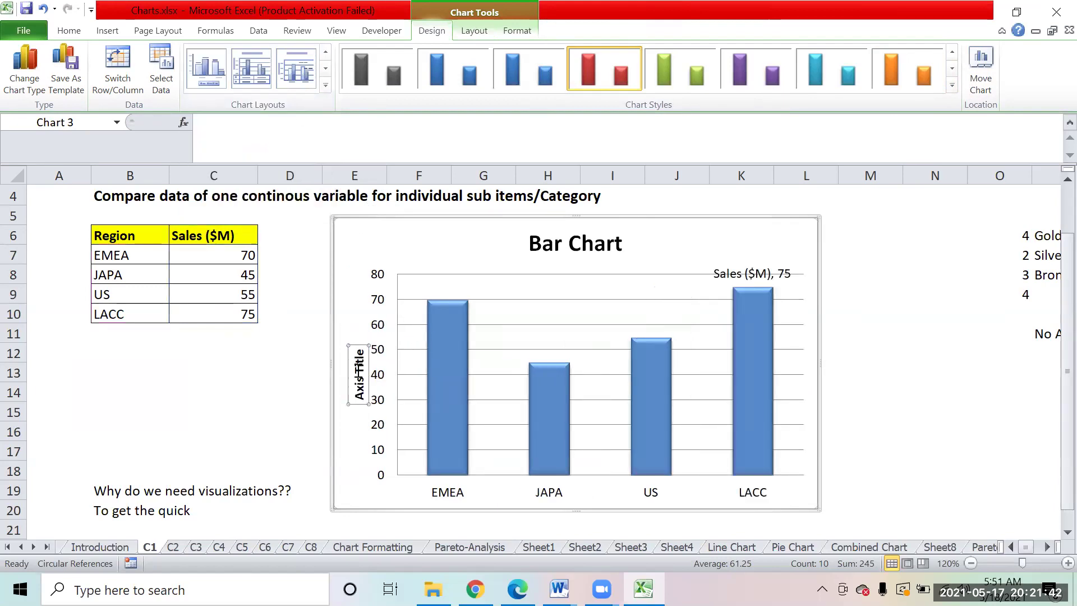
pyautogui.click(734, 276)
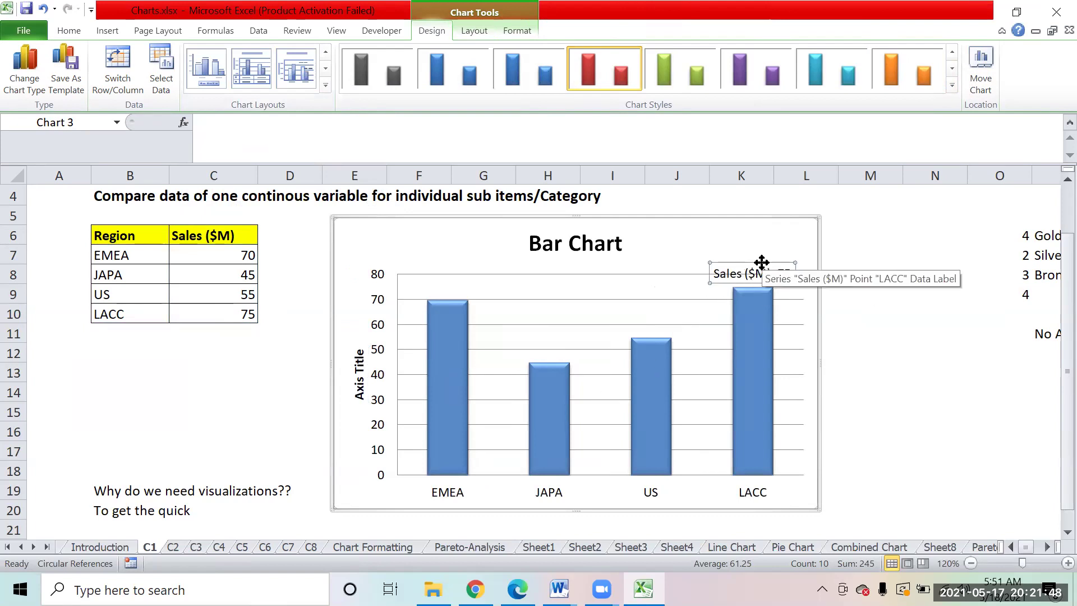
pyautogui.moveTo(761, 262); pyautogui.dragTo(772, 234)
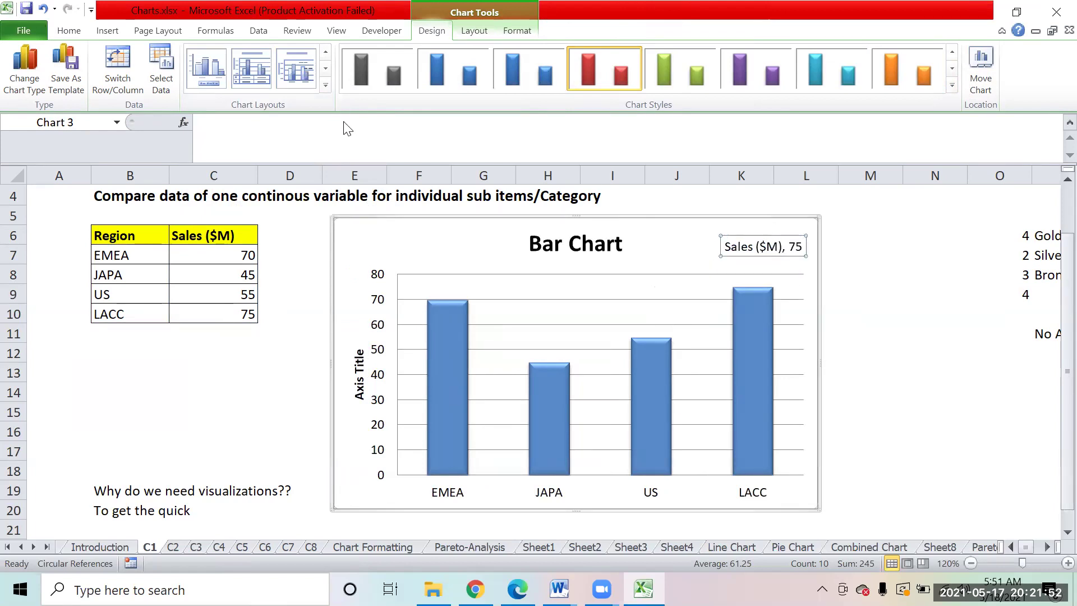
# Try the chart layouts with touching columns and two axis titles, and with value labels and a legend below the columns
pyautogui.click(324, 86)
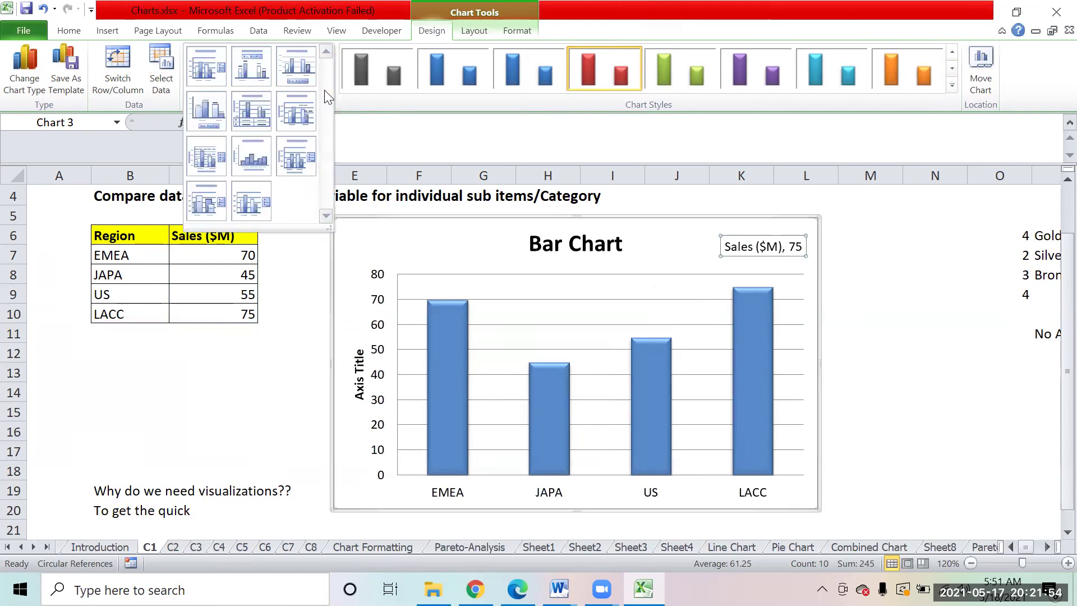
pyautogui.click(258, 156)
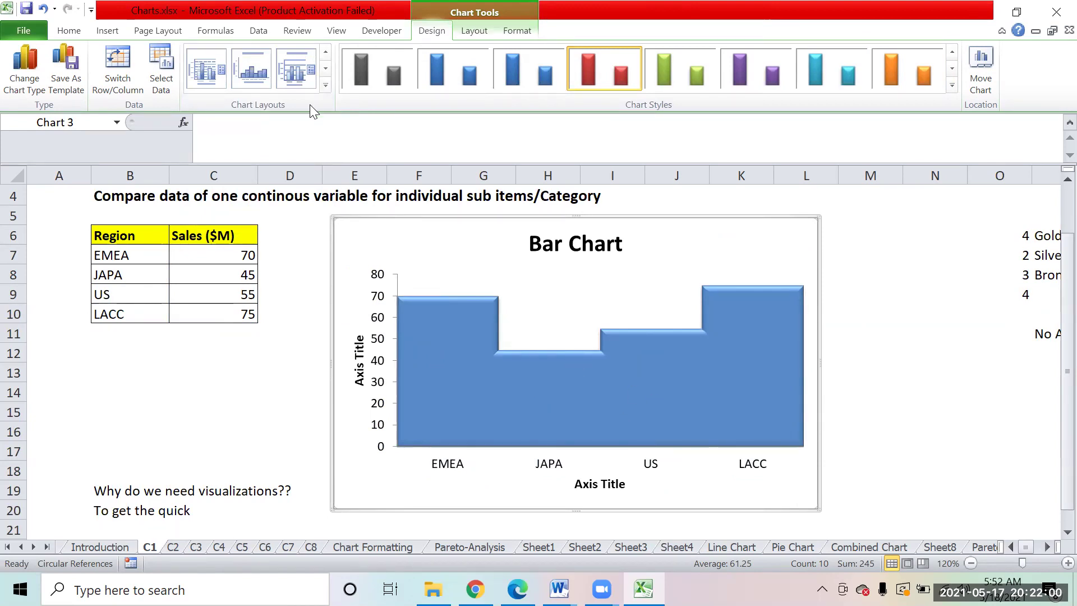
pyautogui.click(325, 83)
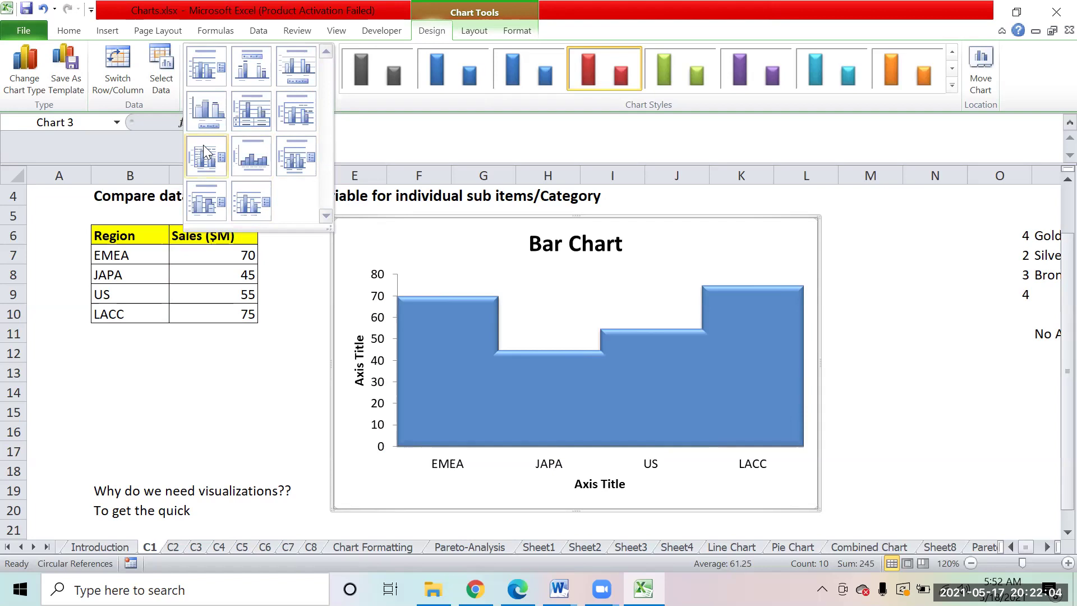
pyautogui.click(209, 110)
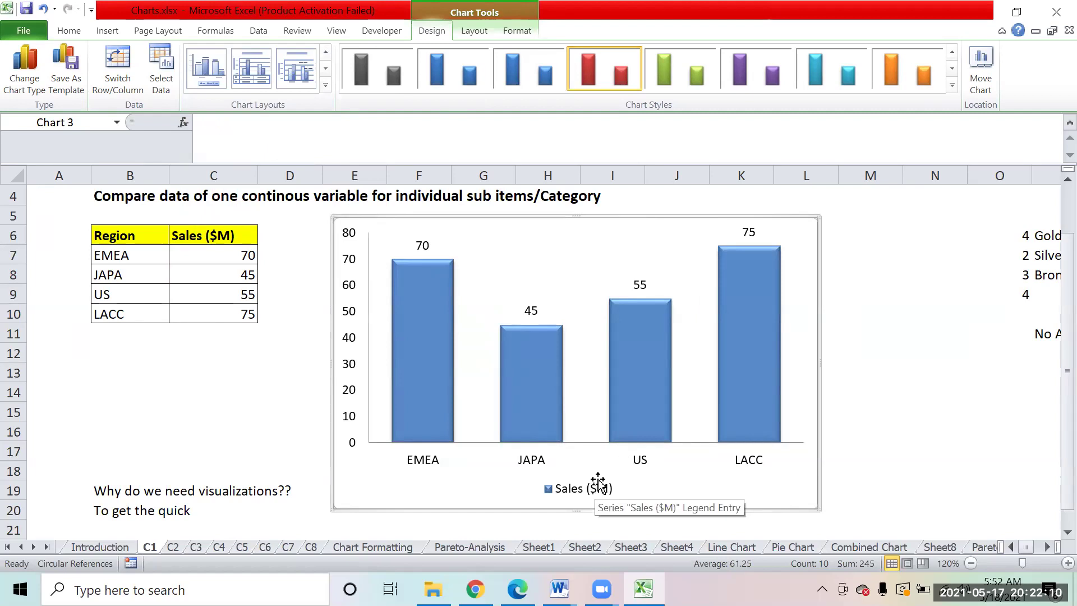
# Apply the chart layout with a title, horizontal gridlines and a legend beside the plot, plus the green beveled chart style
pyautogui.click(325, 84)
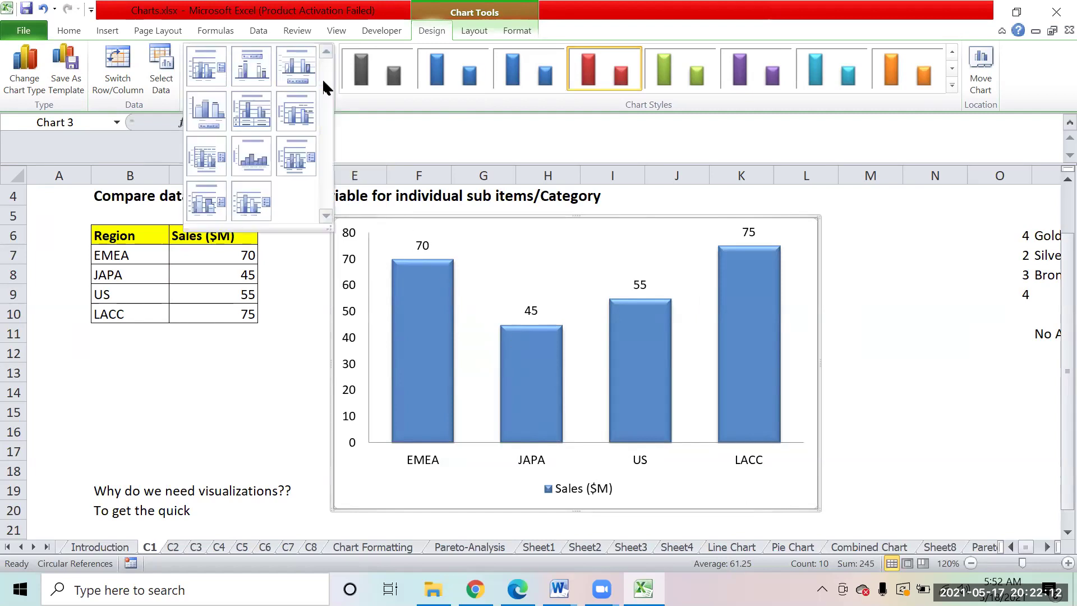
pyautogui.click(214, 59)
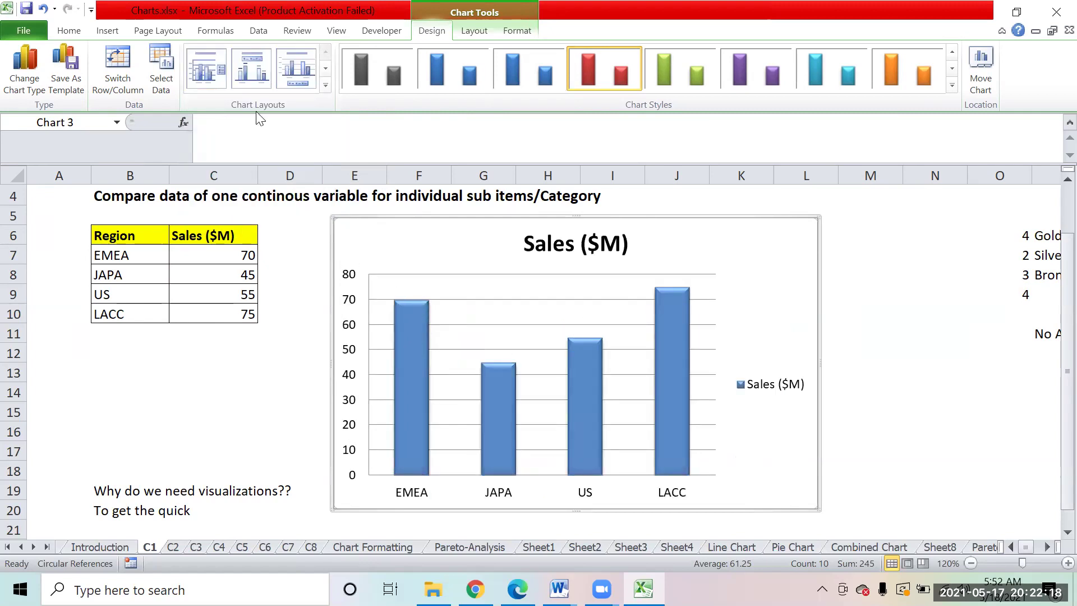
pyautogui.click(952, 84)
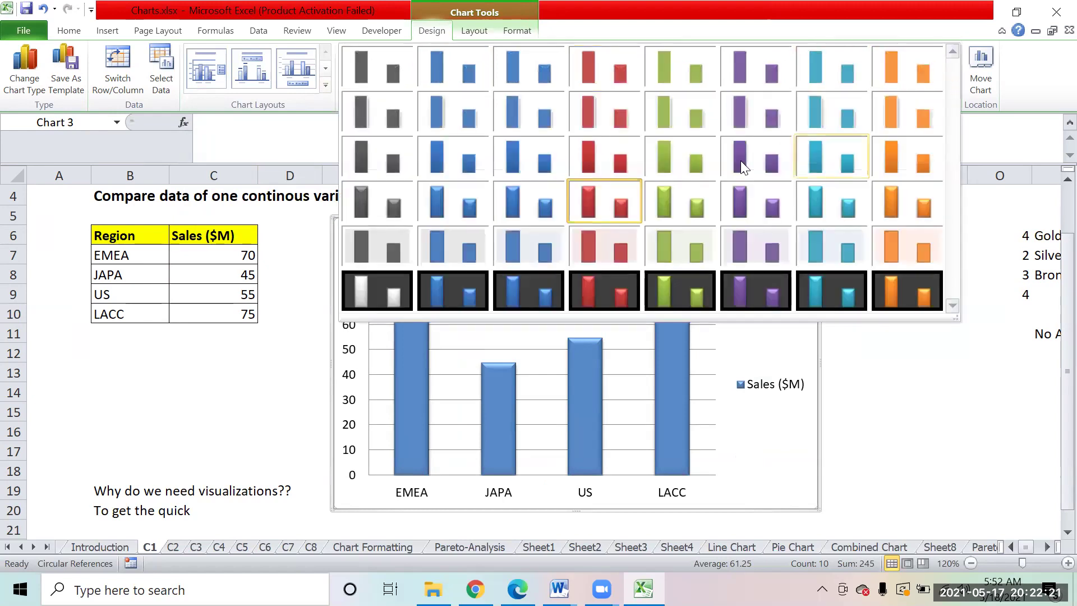
pyautogui.click(677, 202)
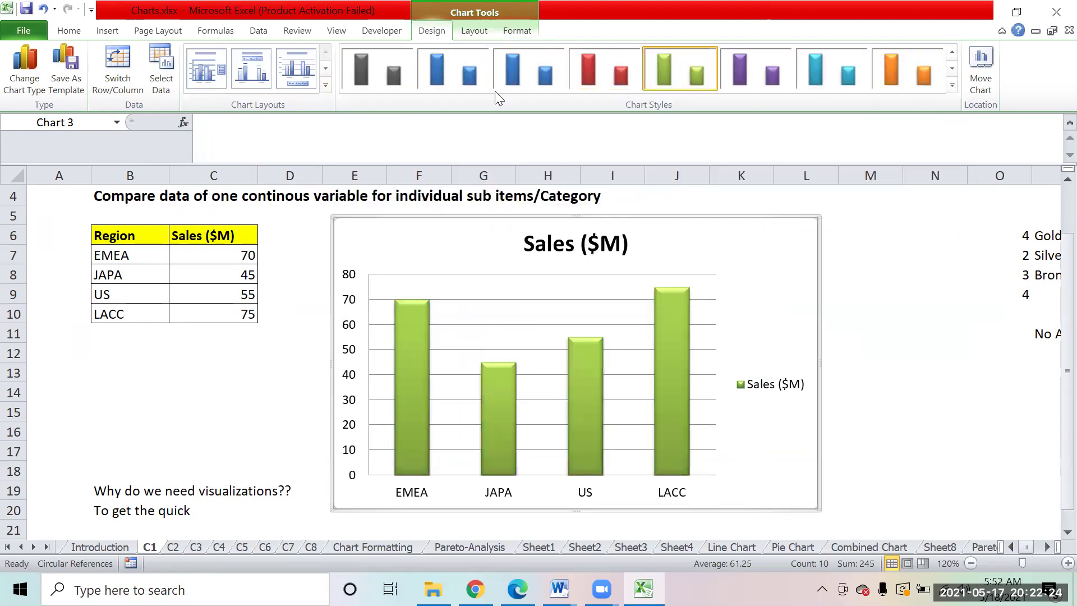
# Give the chart area the orange outline shape style and fill it with the aqua theme color
pyautogui.click(518, 32)
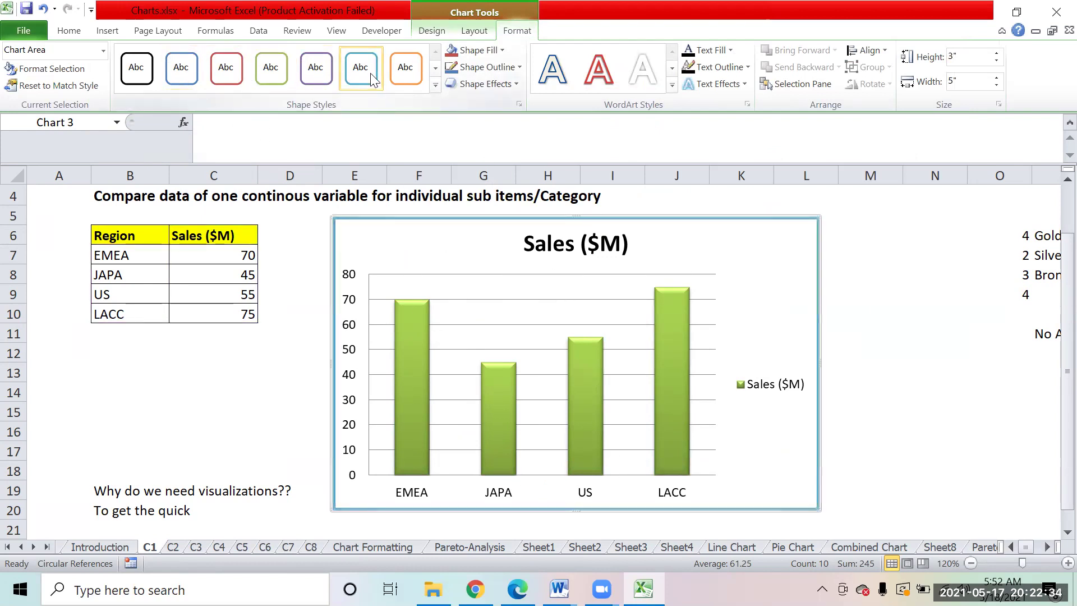
pyautogui.click(405, 68)
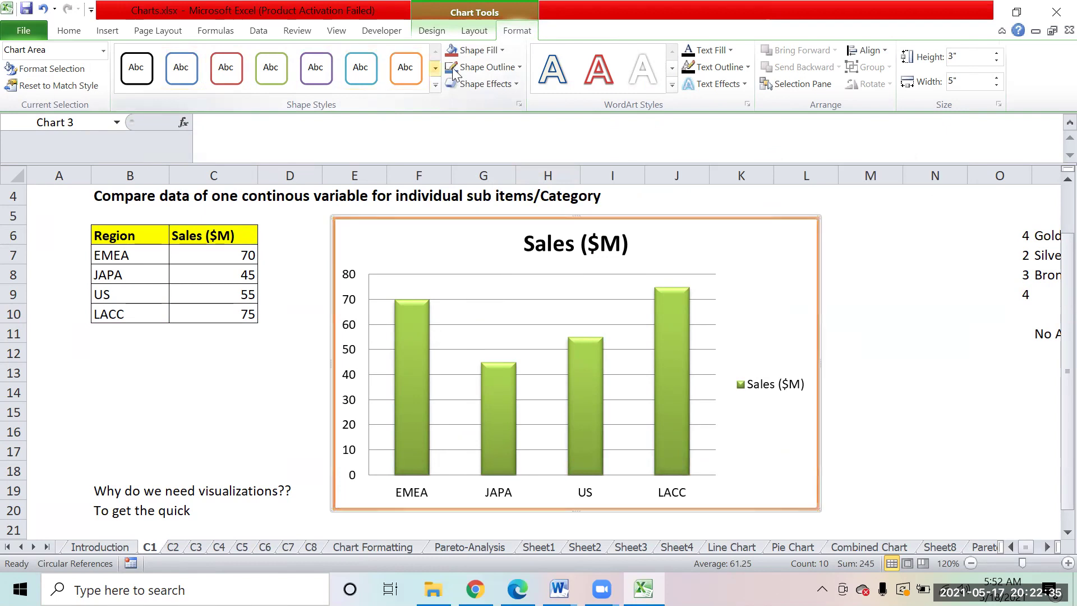
pyautogui.click(501, 50)
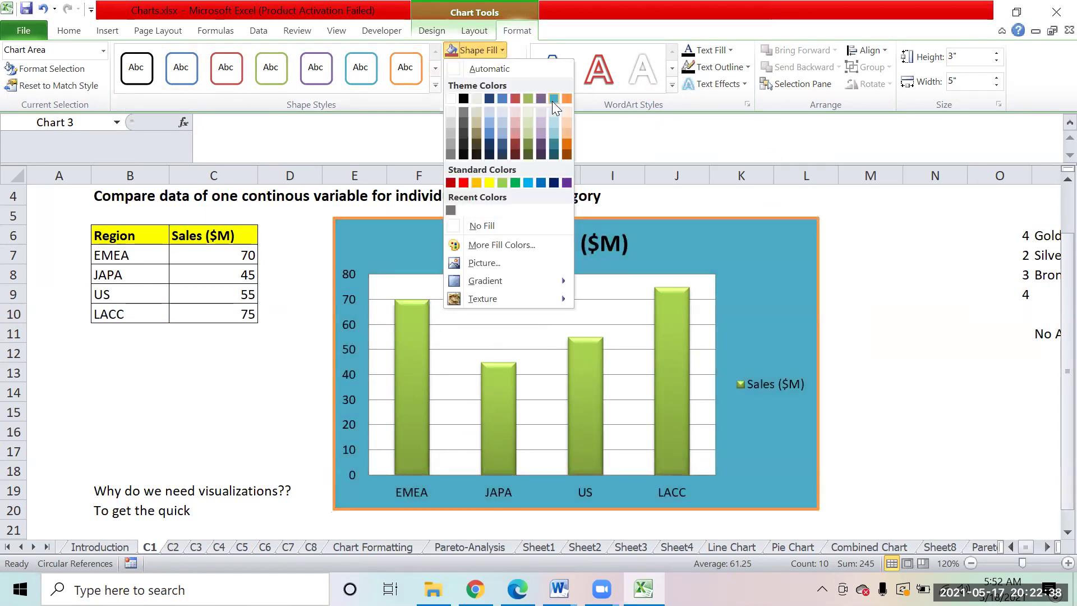
pyautogui.click(553, 100)
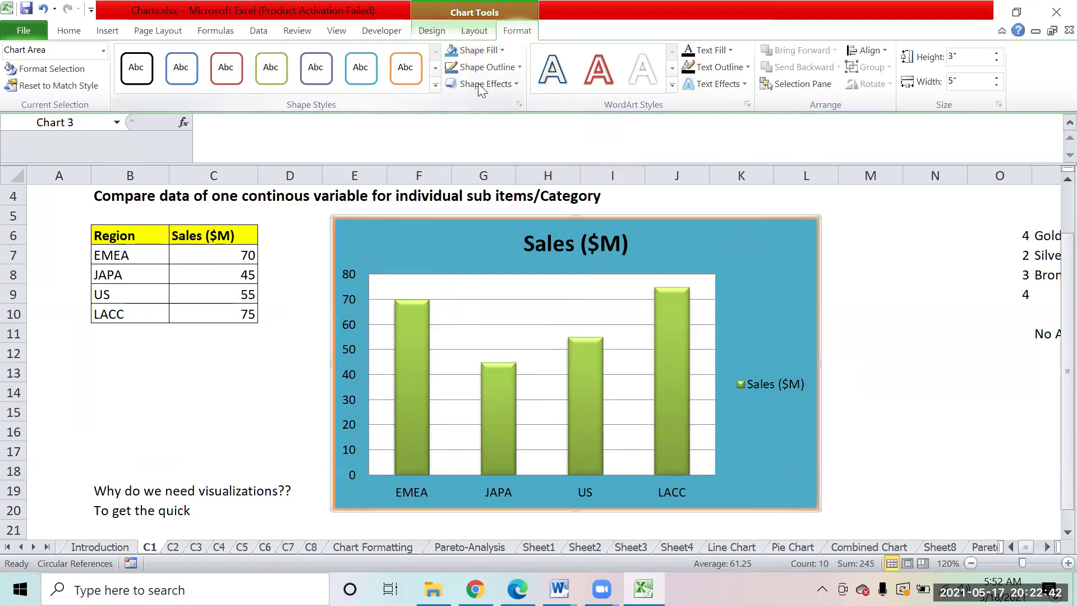
# Set the chart area's outline to a dark blue theme color and add the first outer shadow preset
pyautogui.click(507, 71)
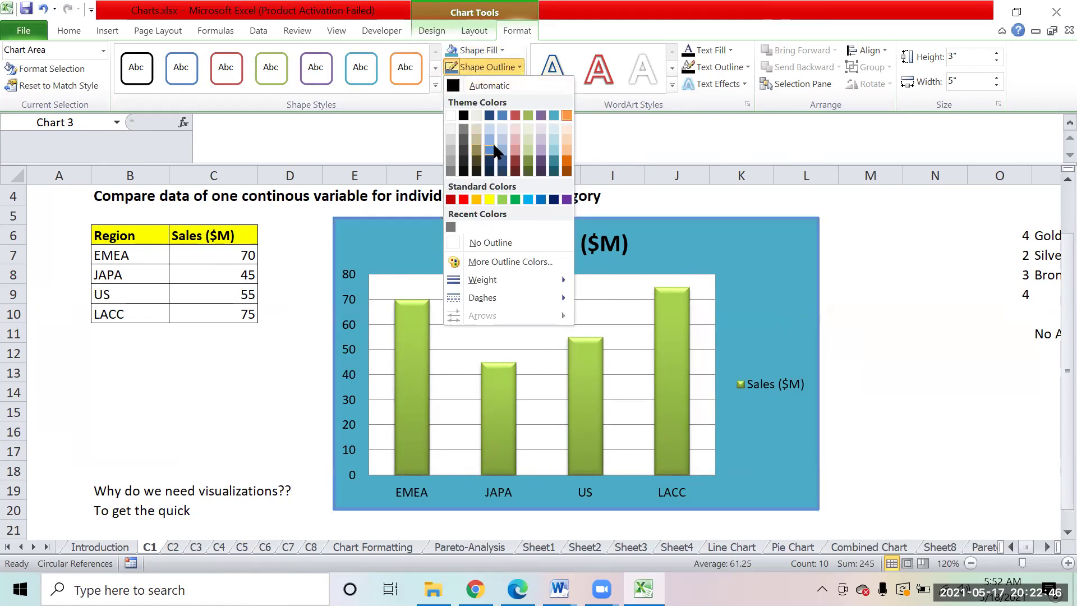
pyautogui.click(491, 159)
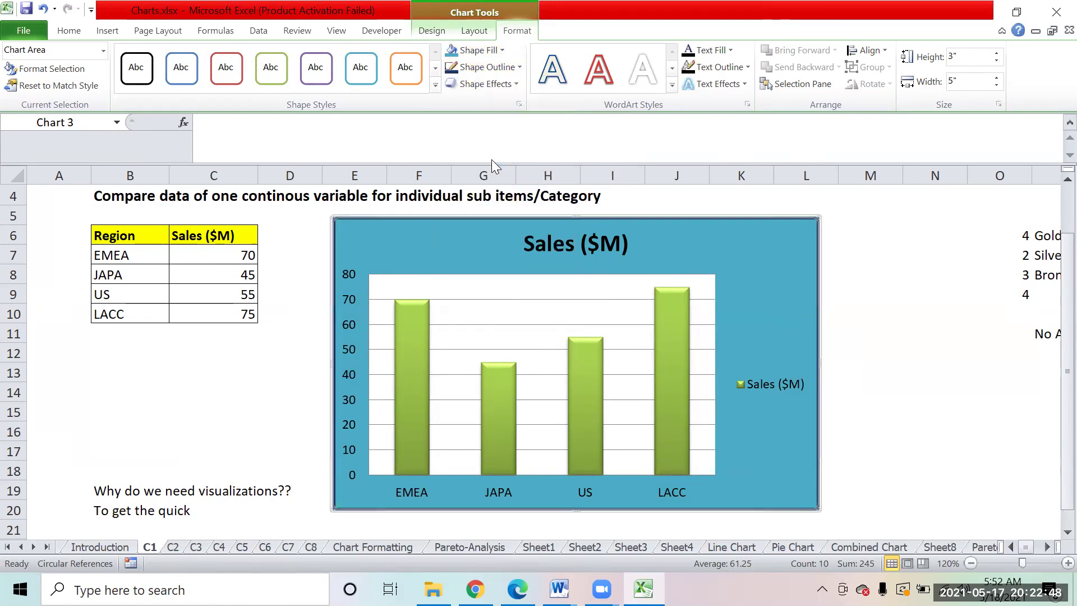
pyautogui.click(506, 82)
pyautogui.moveTo(505, 150)
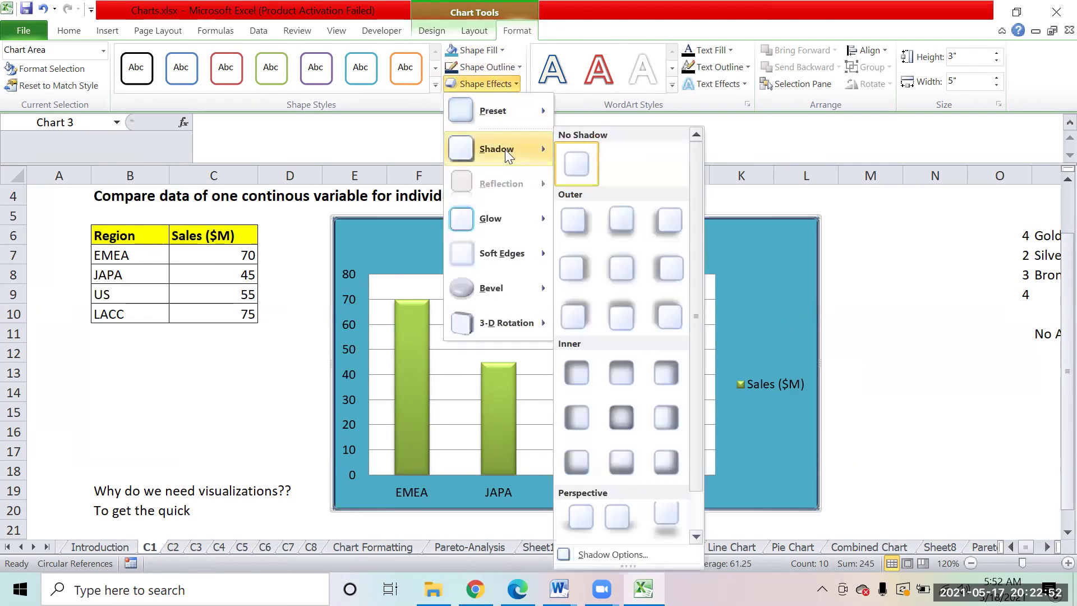
pyautogui.click(580, 226)
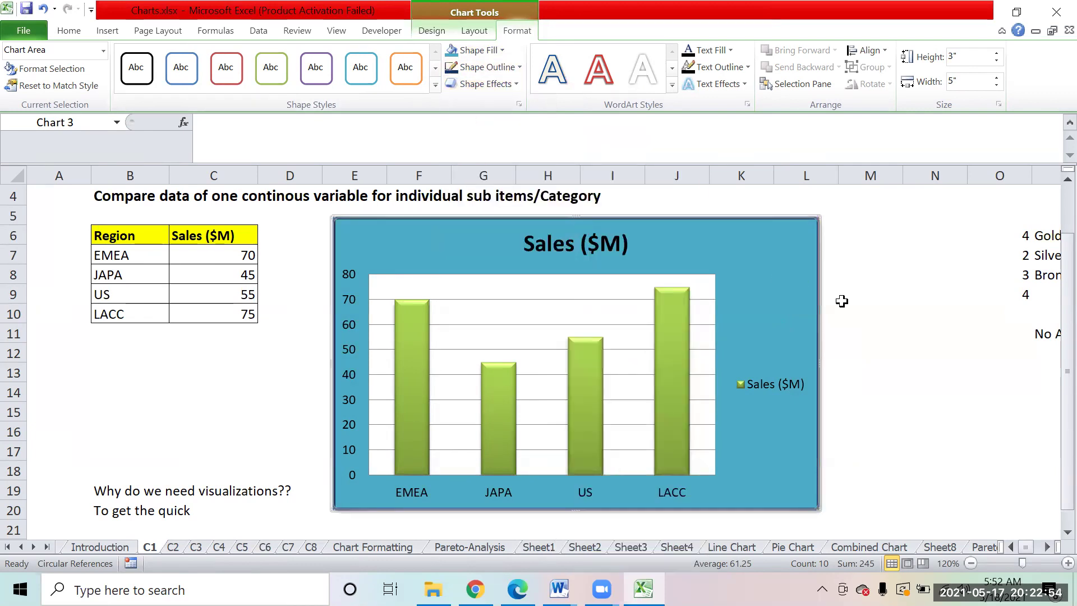
pyautogui.click(894, 307)
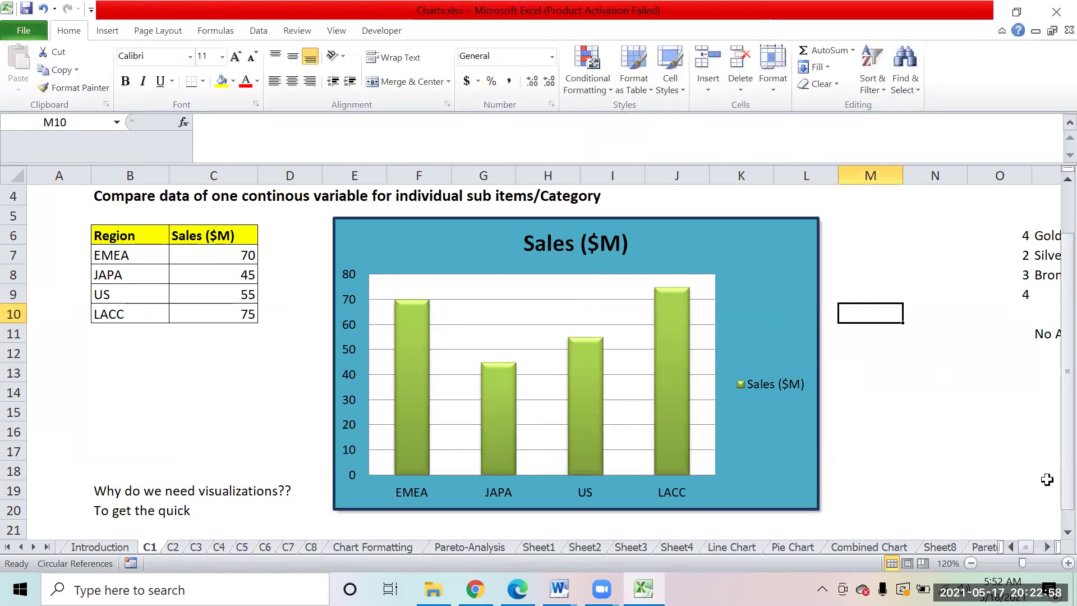
# Remove the title from the chart using the None chart title option
pyautogui.click(764, 262)
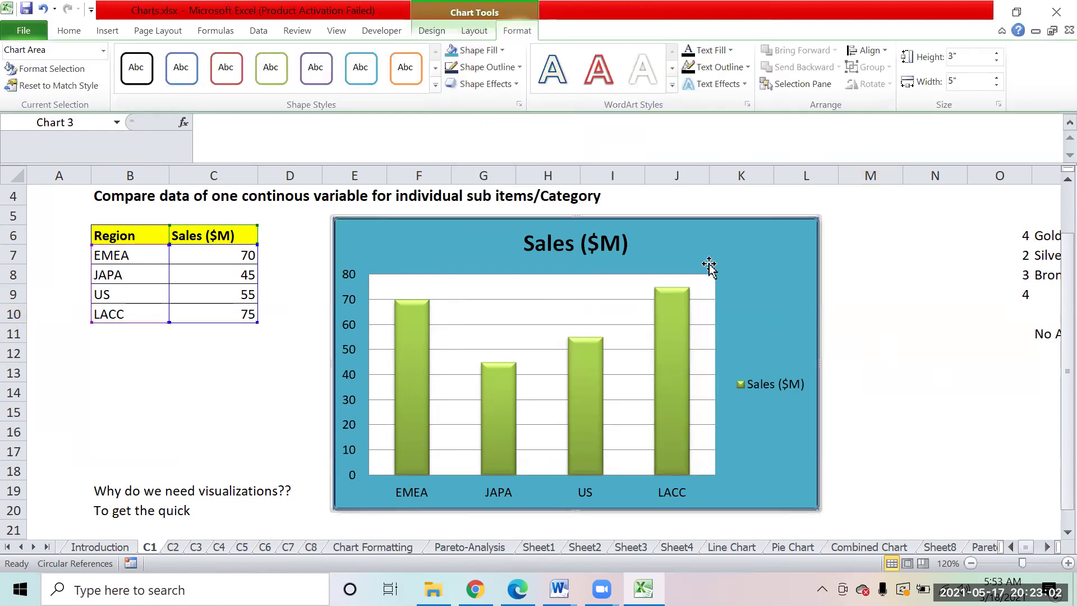
pyautogui.click(471, 34)
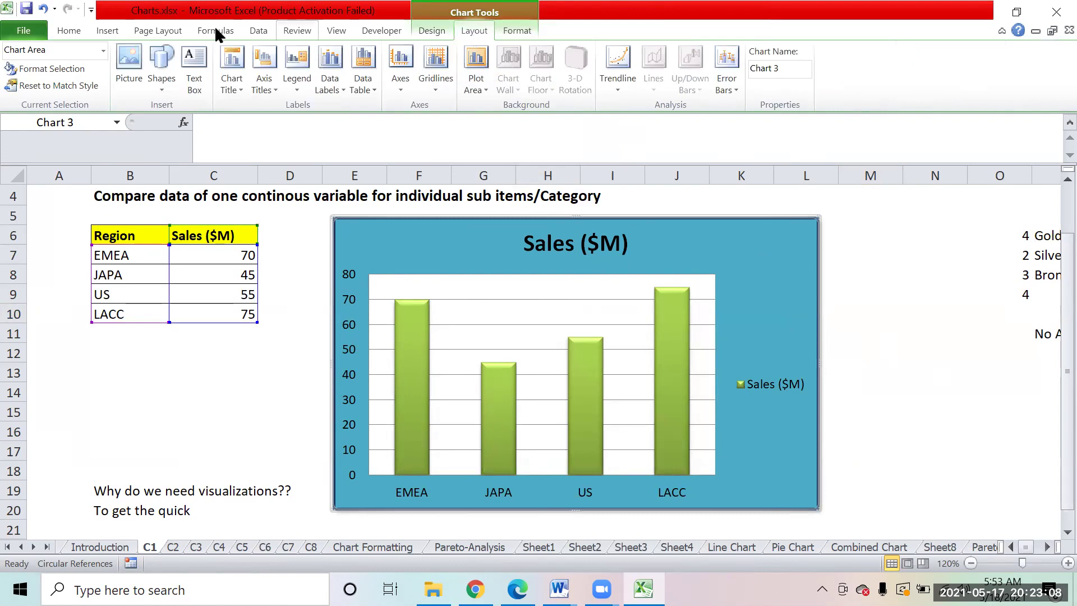
pyautogui.click(243, 83)
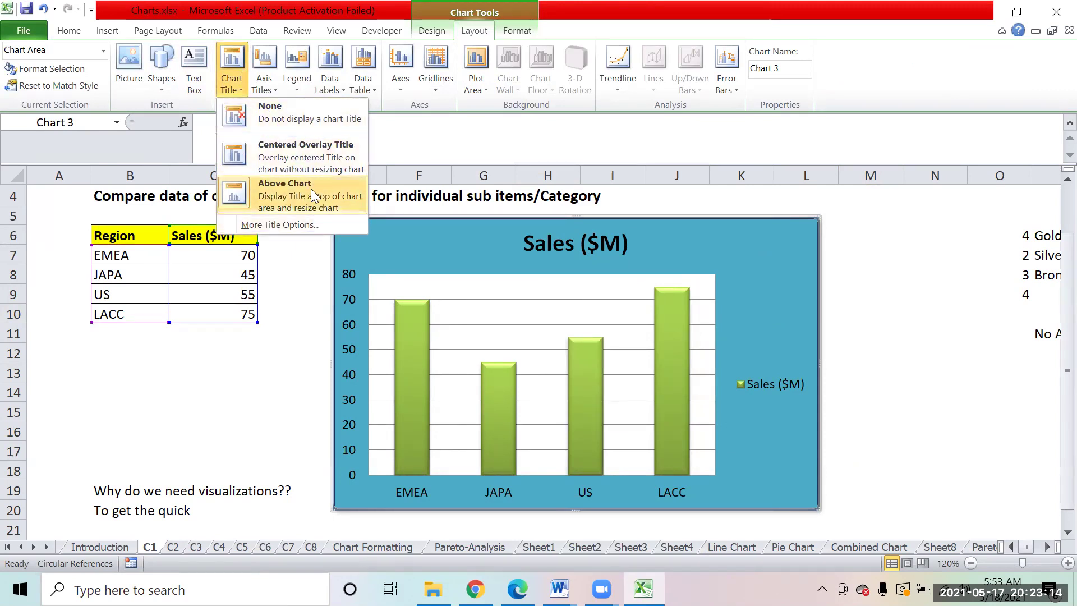
pyautogui.click(303, 114)
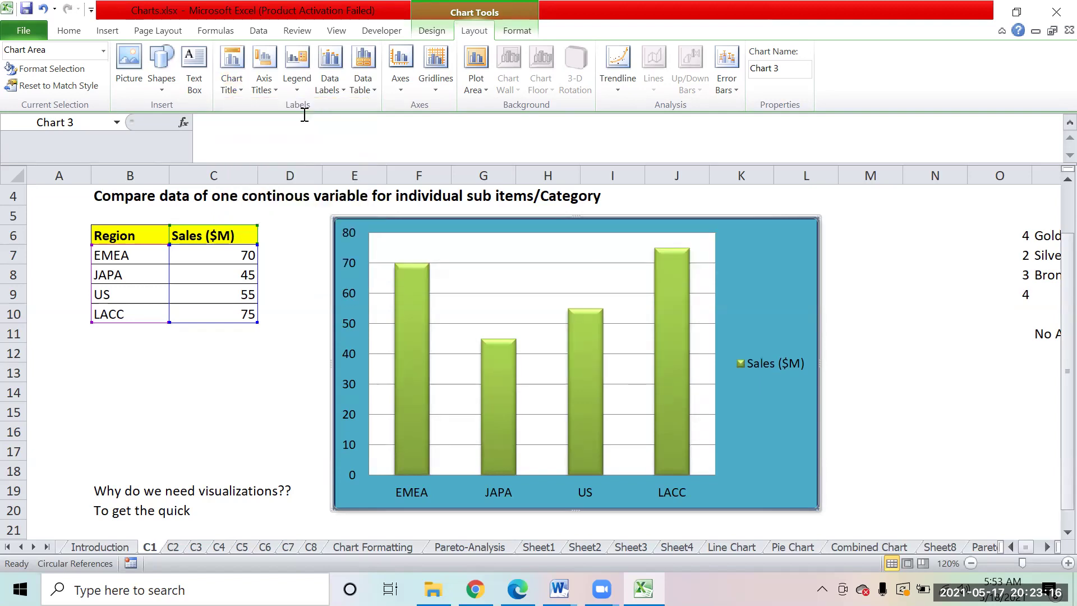
# Restore the chart title as a centered overlay and change its placement to Above Chart
pyautogui.click(232, 72)
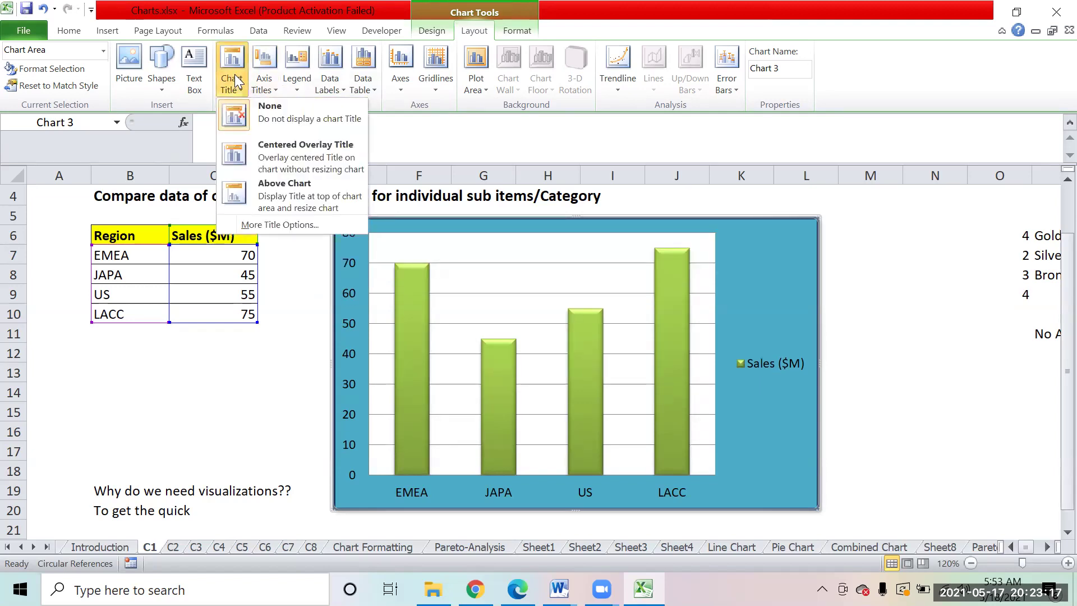
pyautogui.click(302, 157)
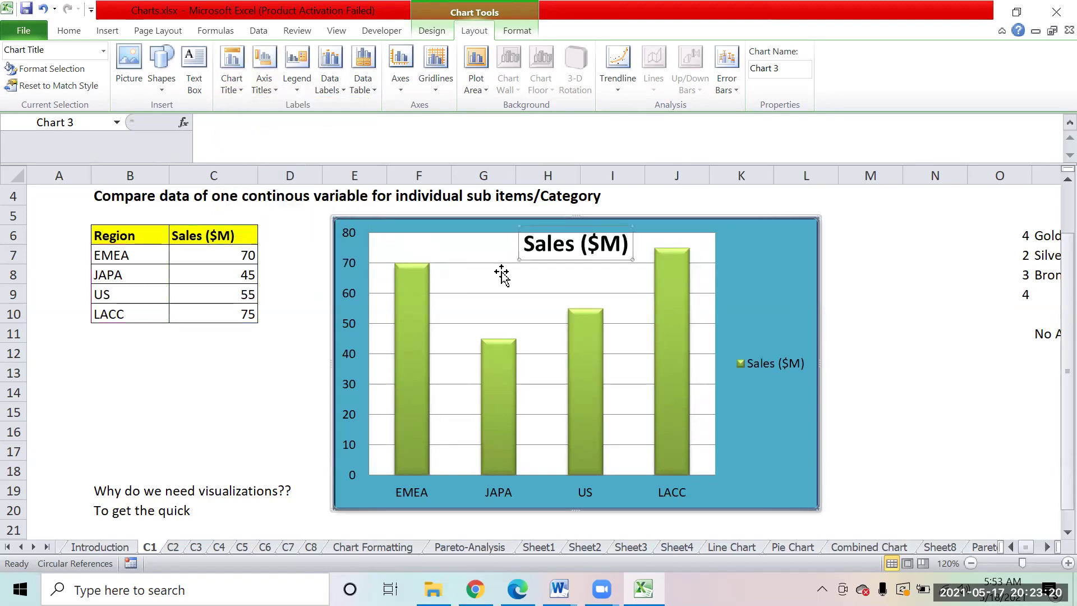
pyautogui.click(227, 82)
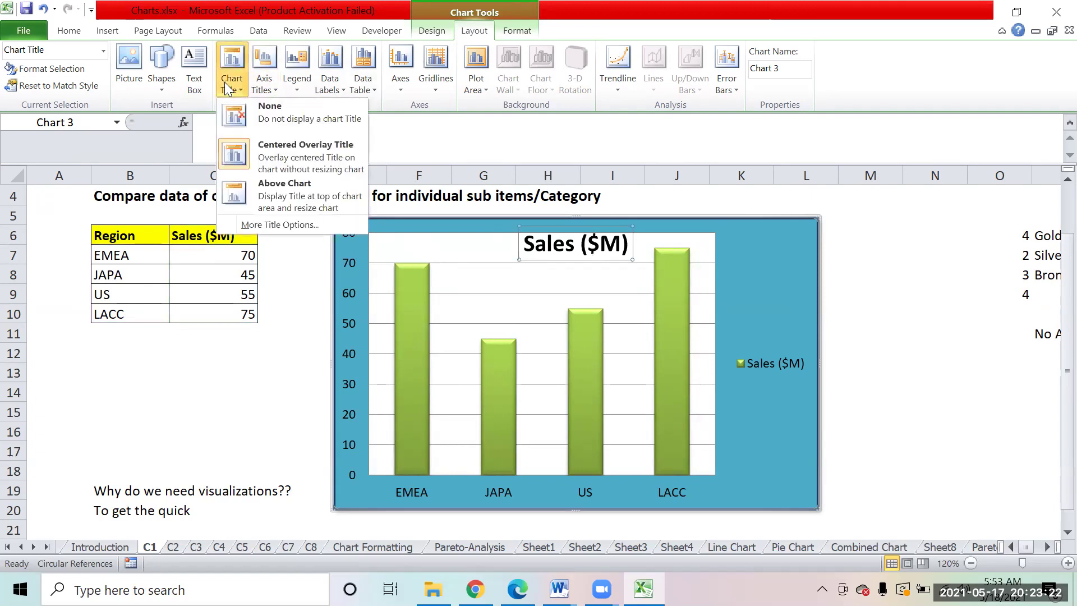
pyautogui.click(280, 197)
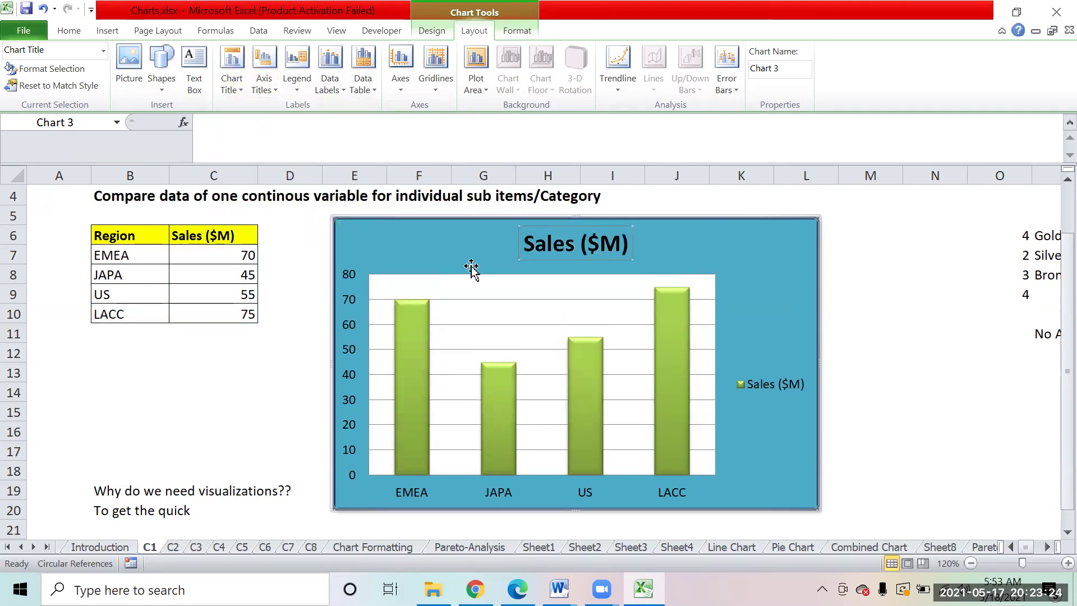
# Open the chart title's formatting options and review its border color, border style, shadow and alignment settings
pyautogui.click(229, 81)
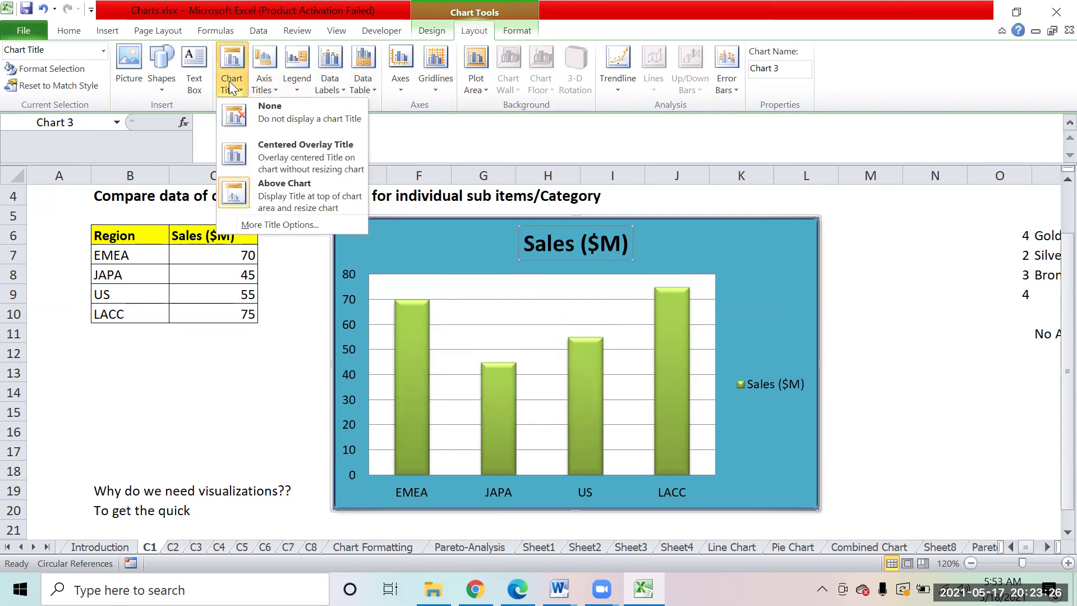
pyautogui.click(298, 224)
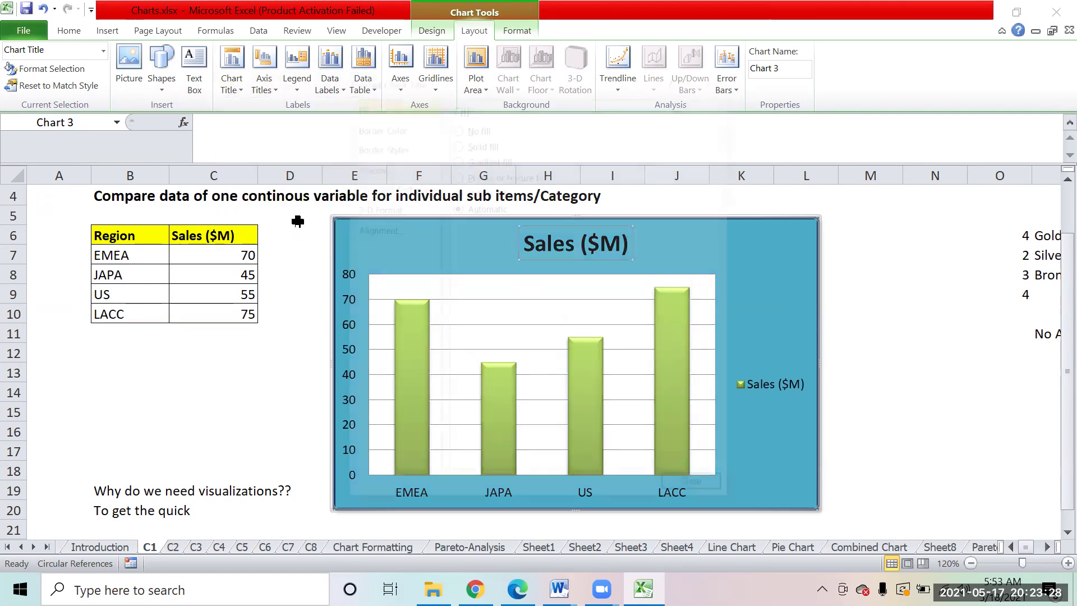
pyautogui.click(373, 129)
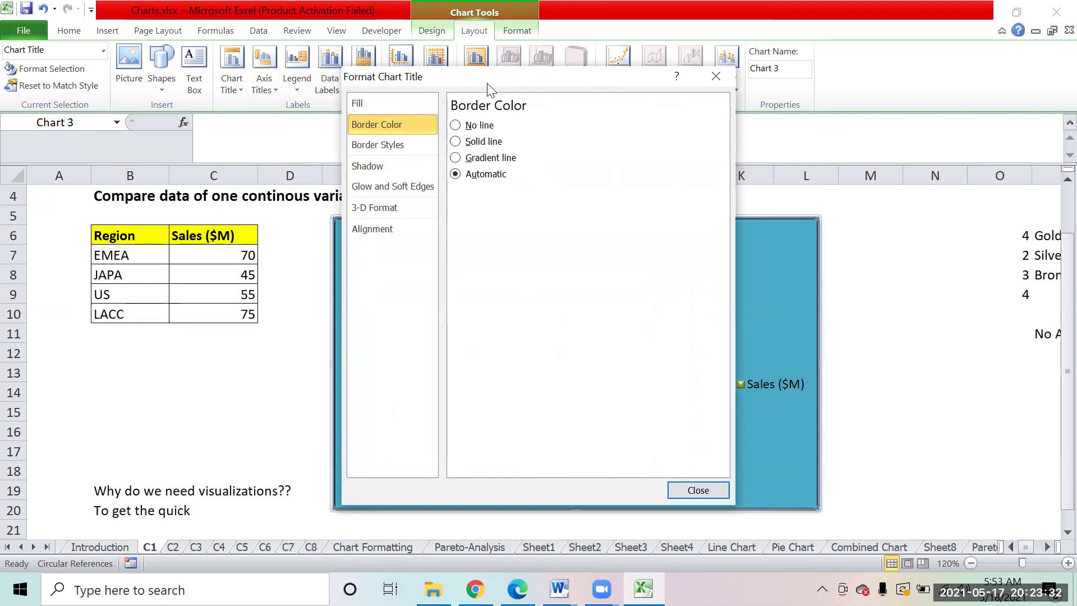
pyautogui.moveTo(488, 87); pyautogui.dragTo(765, 60)
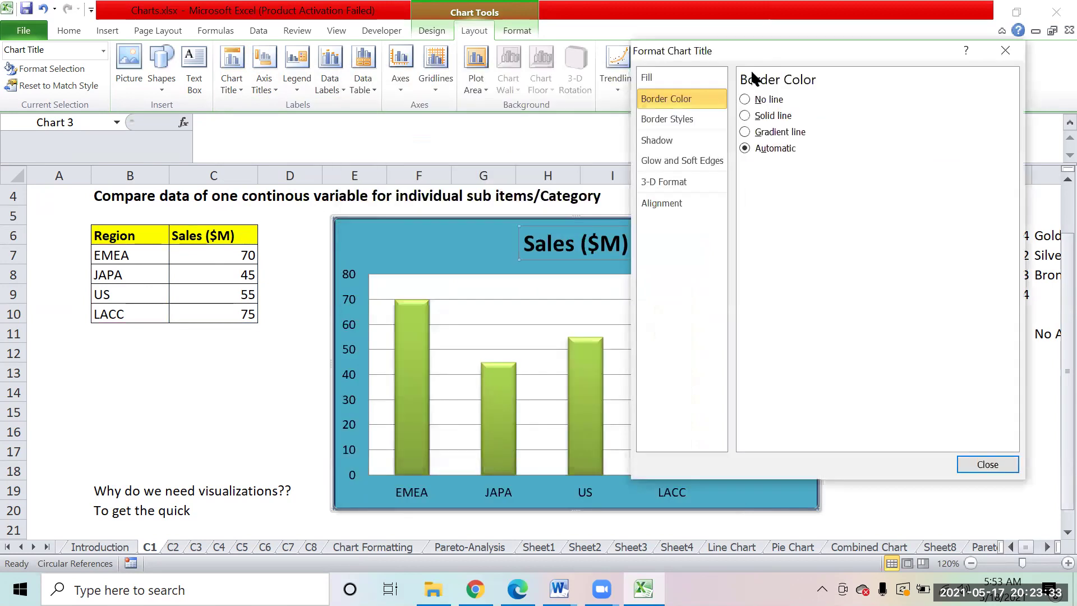
pyautogui.click(681, 121)
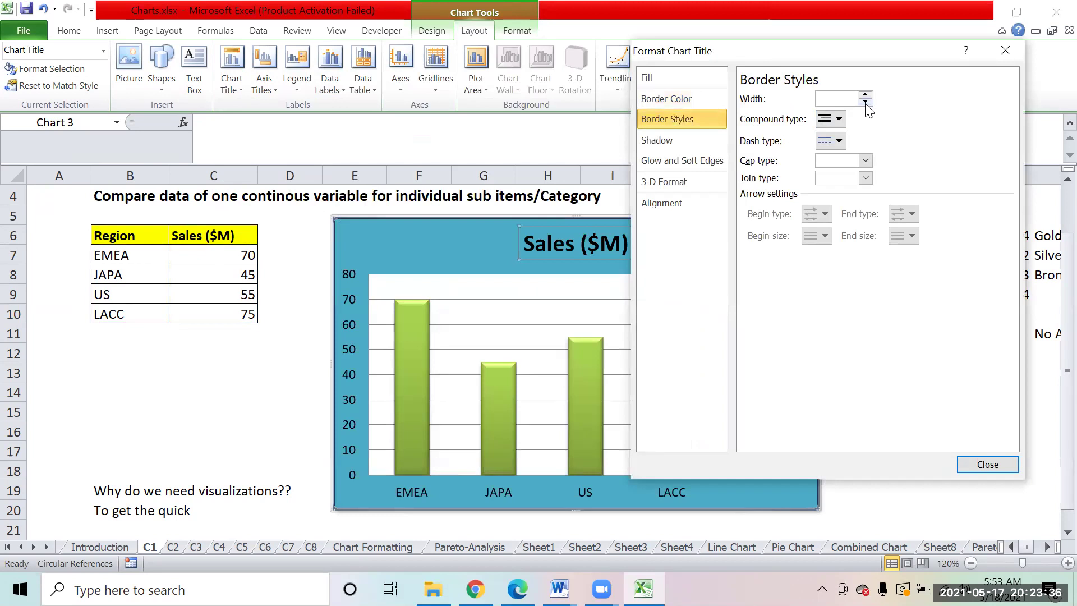
pyautogui.click(658, 140)
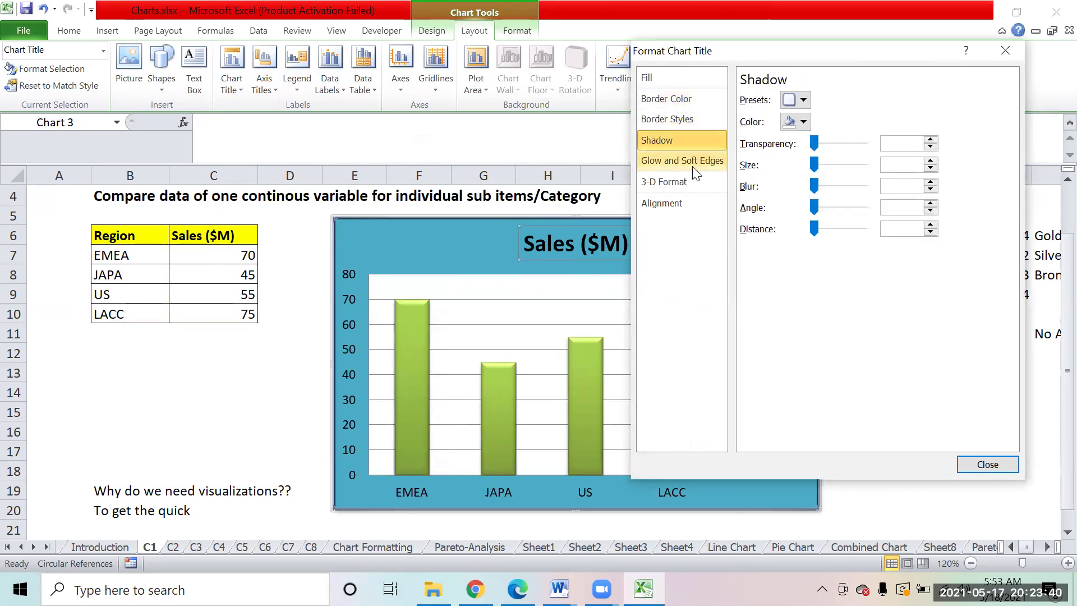
pyautogui.click(686, 203)
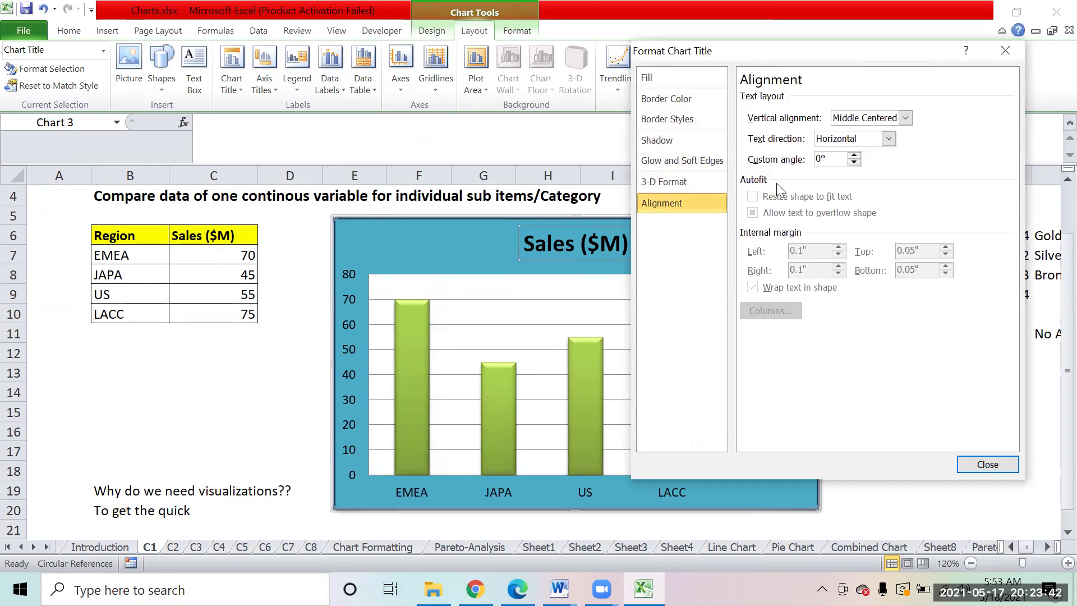
# Try to set the chart title's vertical alignment to Bottom and close the title formatting
pyautogui.click(905, 118)
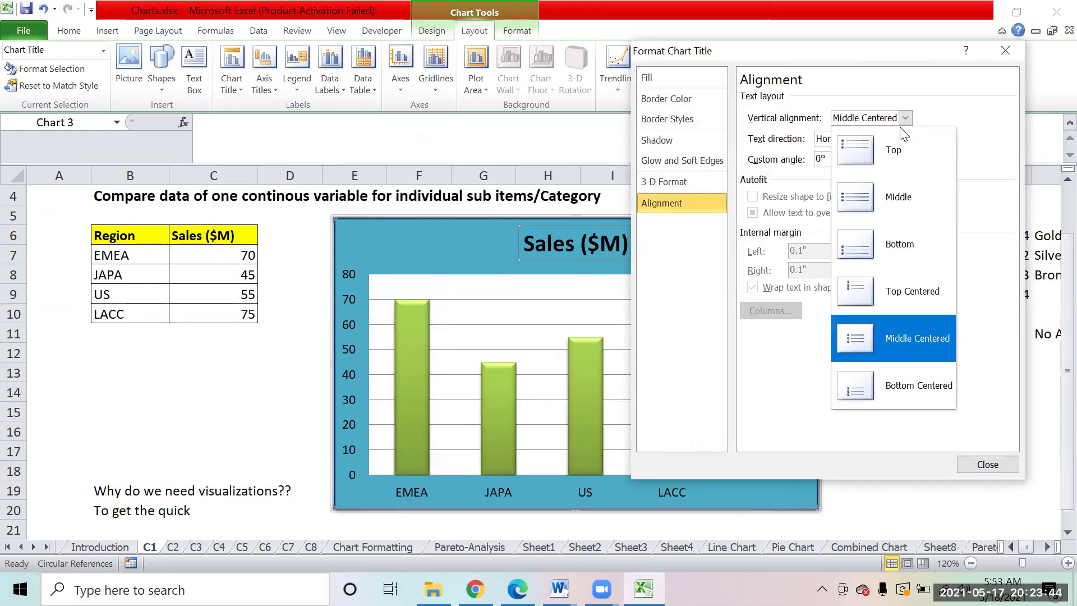
pyautogui.click(902, 245)
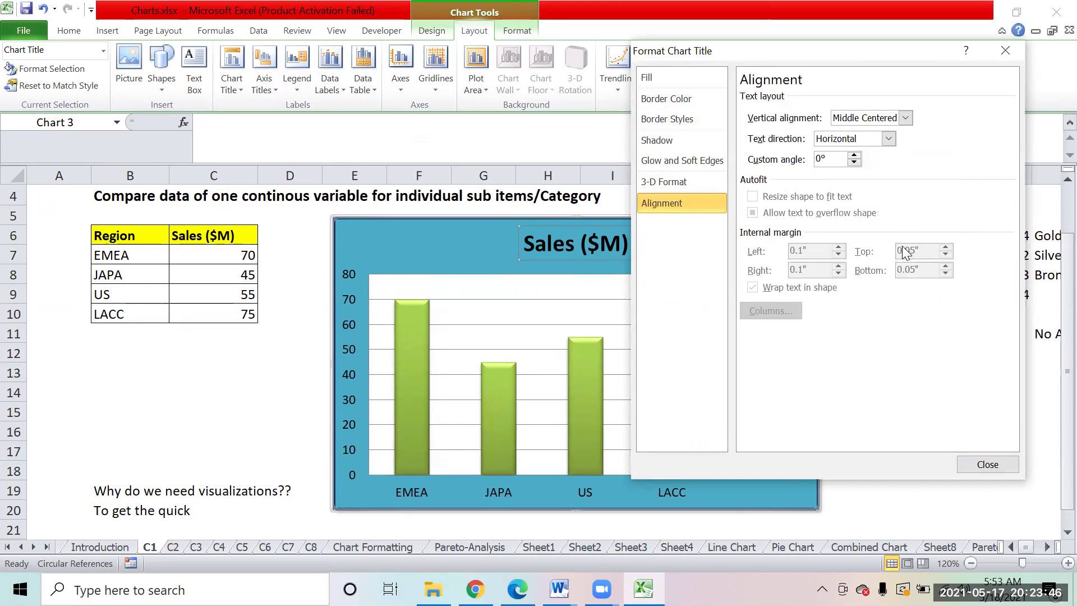
pyautogui.click(982, 464)
pyautogui.click(871, 397)
pyautogui.click(593, 256)
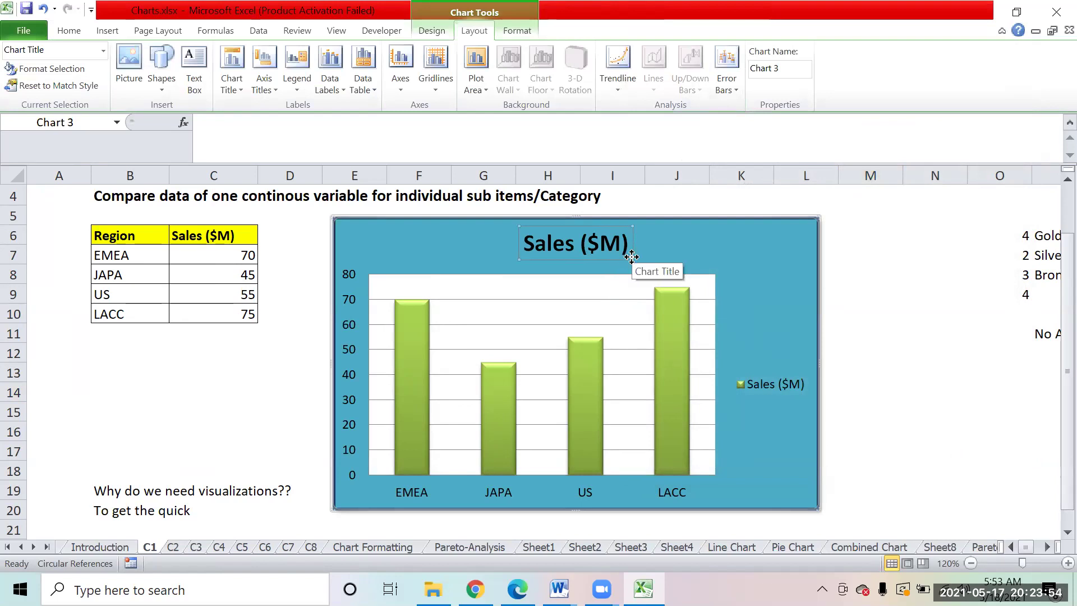
pyautogui.click(487, 244)
pyautogui.doubleClick(566, 249)
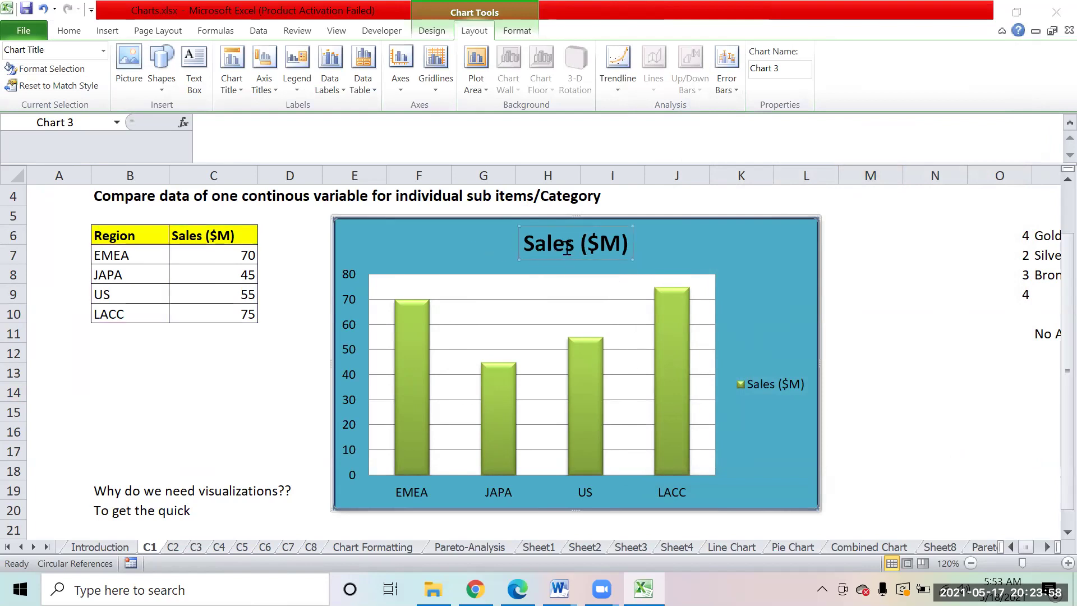
pyautogui.click(980, 466)
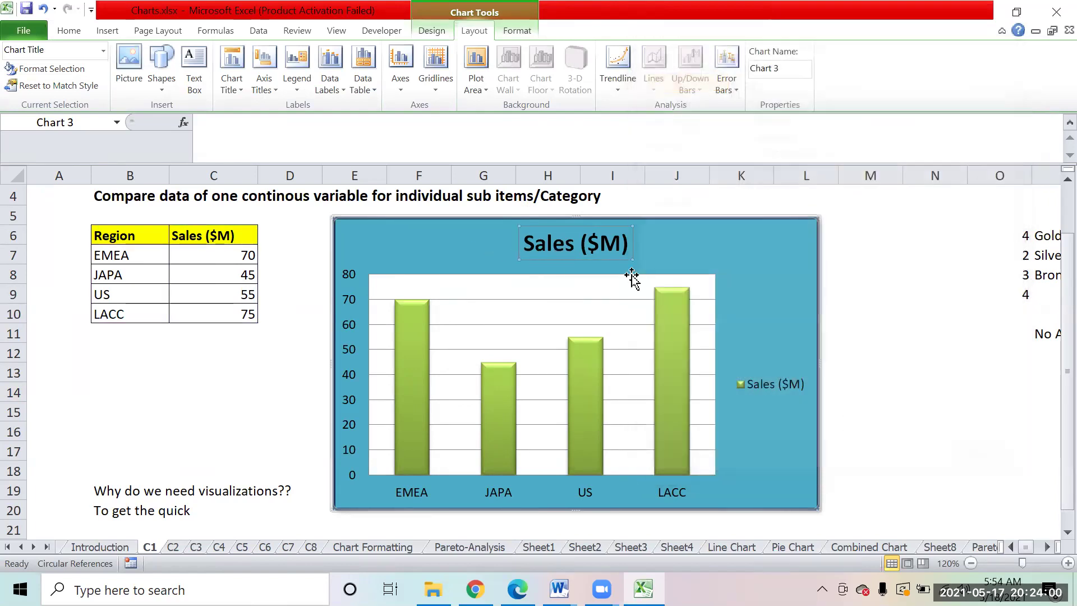
# Replace the chart title text with "Bar Chart" and deselect the chart
pyautogui.doubleClick(609, 245)
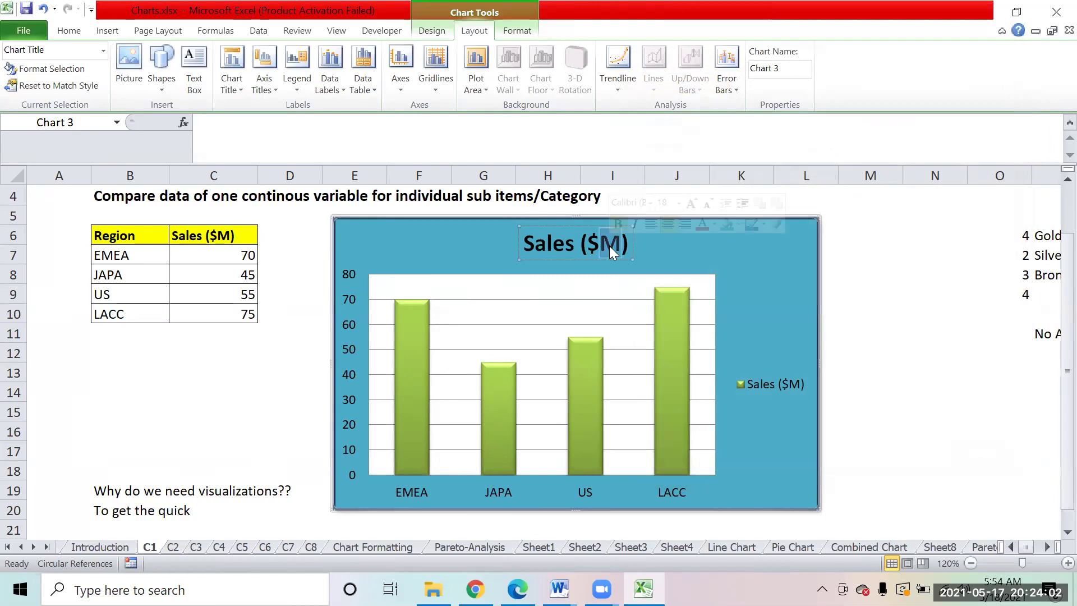
pyautogui.press('BackSpace')
pyautogui.press('BackSpace')
pyautogui.press('BackSpace')
pyautogui.press('BackSpace')
pyautogui.press('BackSpace')
pyautogui.press('BackSpace')
pyautogui.press('BackSpace')
pyautogui.press('BackSpace')
pyautogui.press('BackSpace')
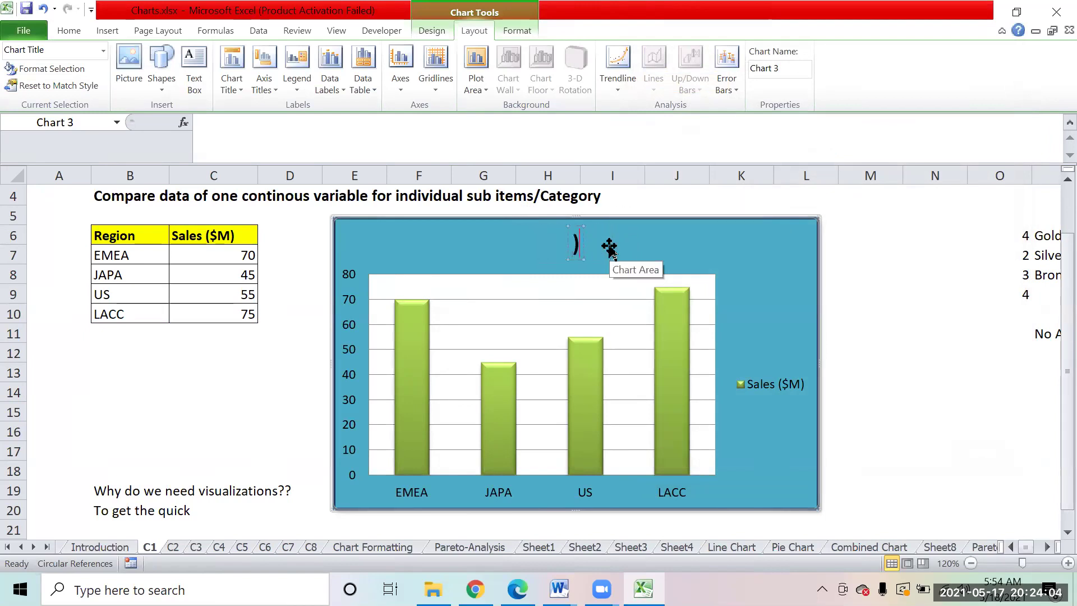
pyautogui.write('bAr Ch')
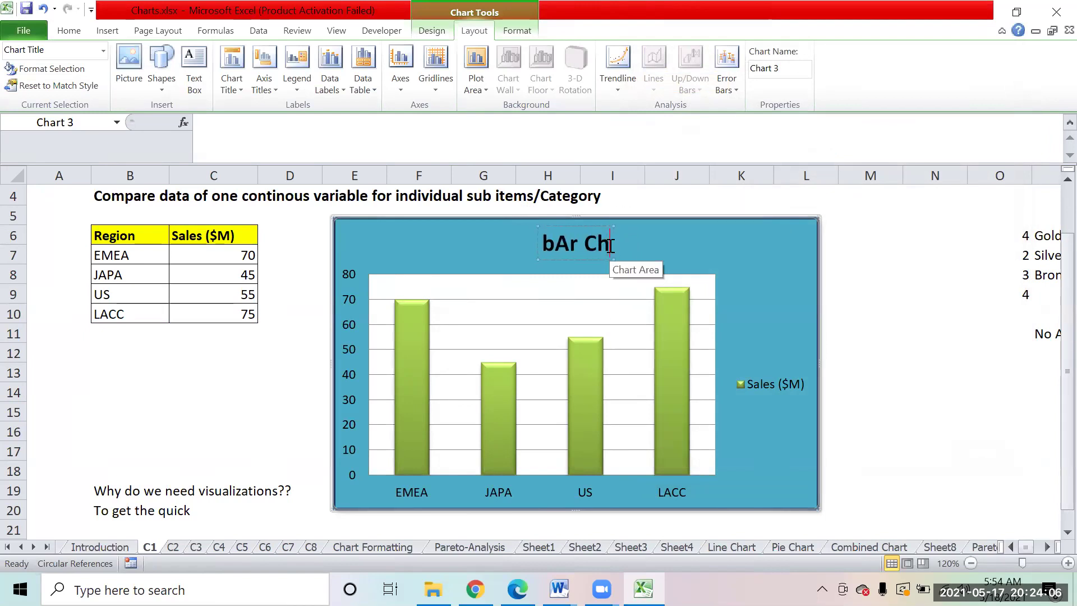
pyautogui.write('art')
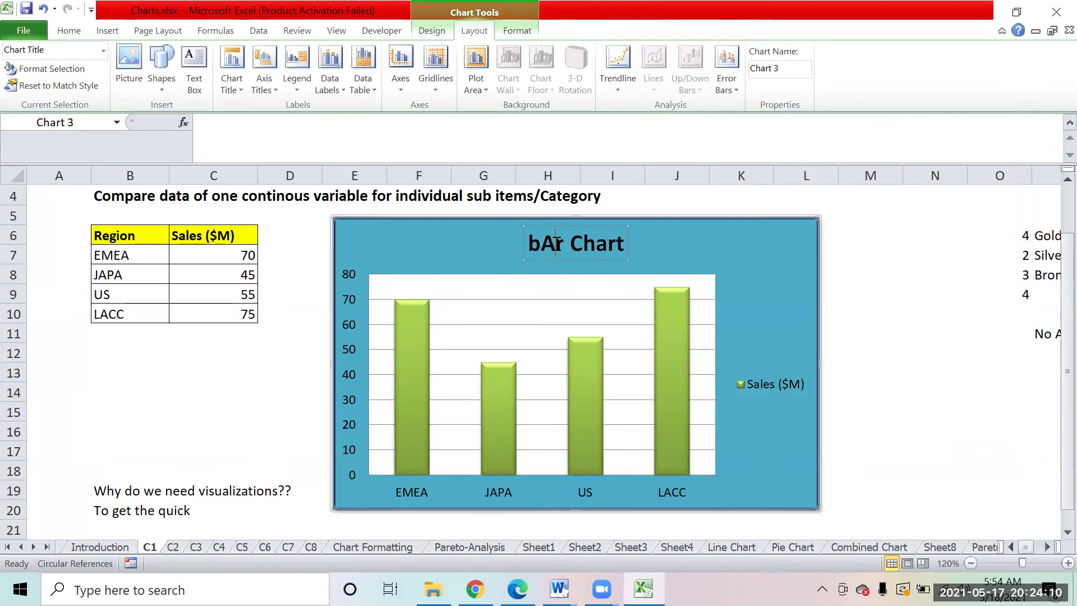
pyautogui.press('BackSpace')
pyautogui.press('BackSpace')
pyautogui.write('Ba')
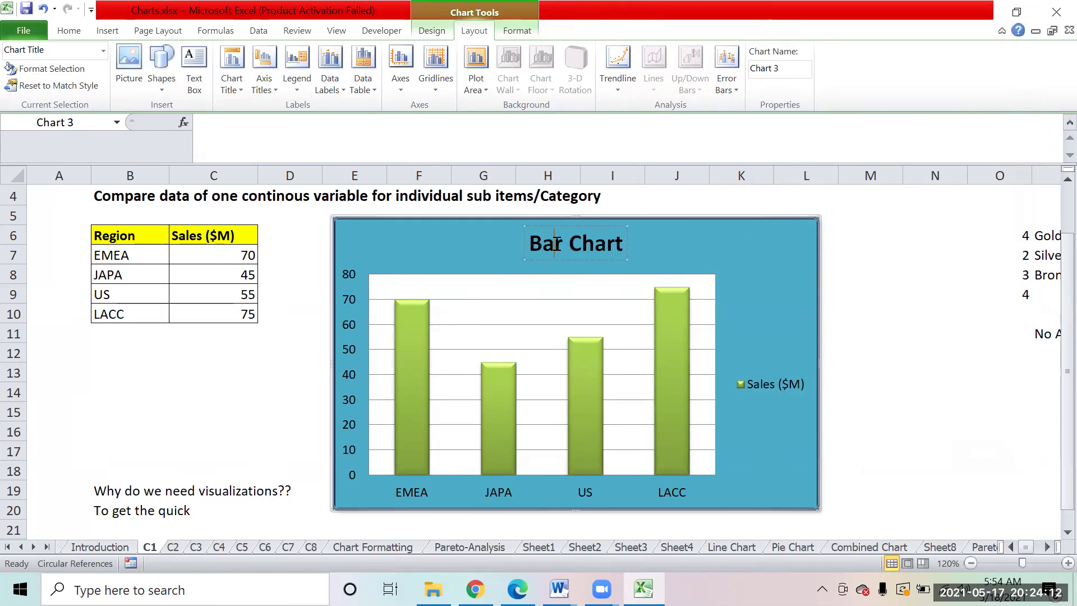
pyautogui.click(887, 271)
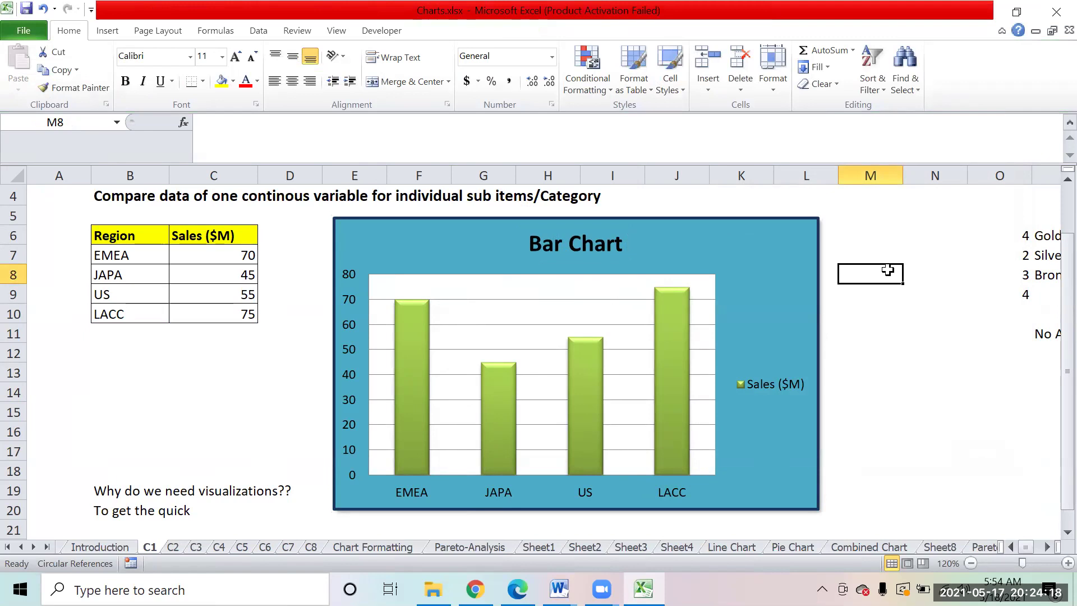
# Add data labels to the chart's columns using the Outside End placement
pyautogui.click(801, 285)
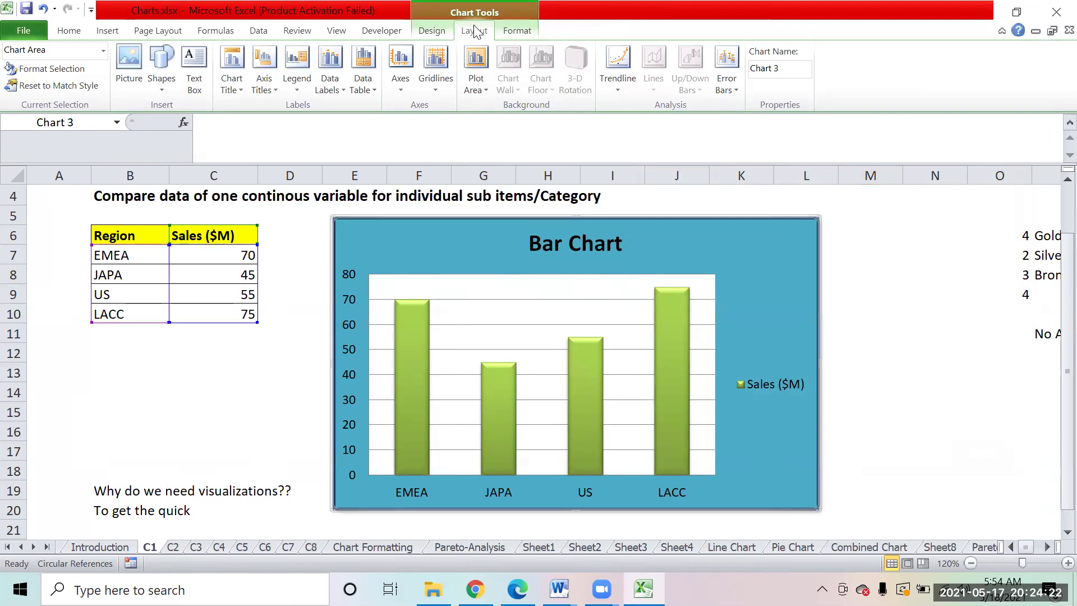
pyautogui.click(325, 86)
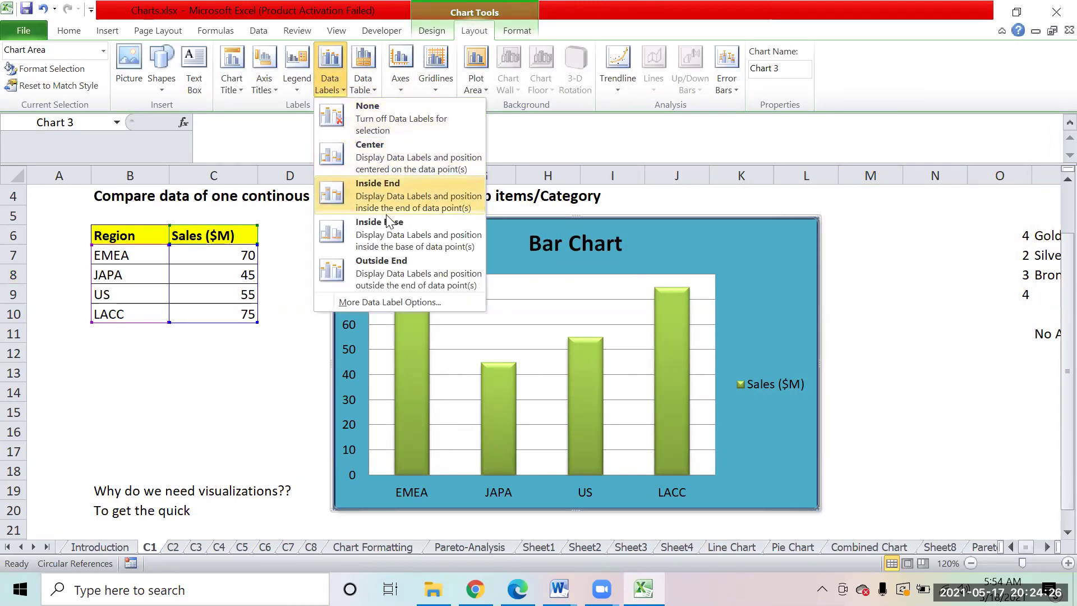
pyautogui.click(396, 264)
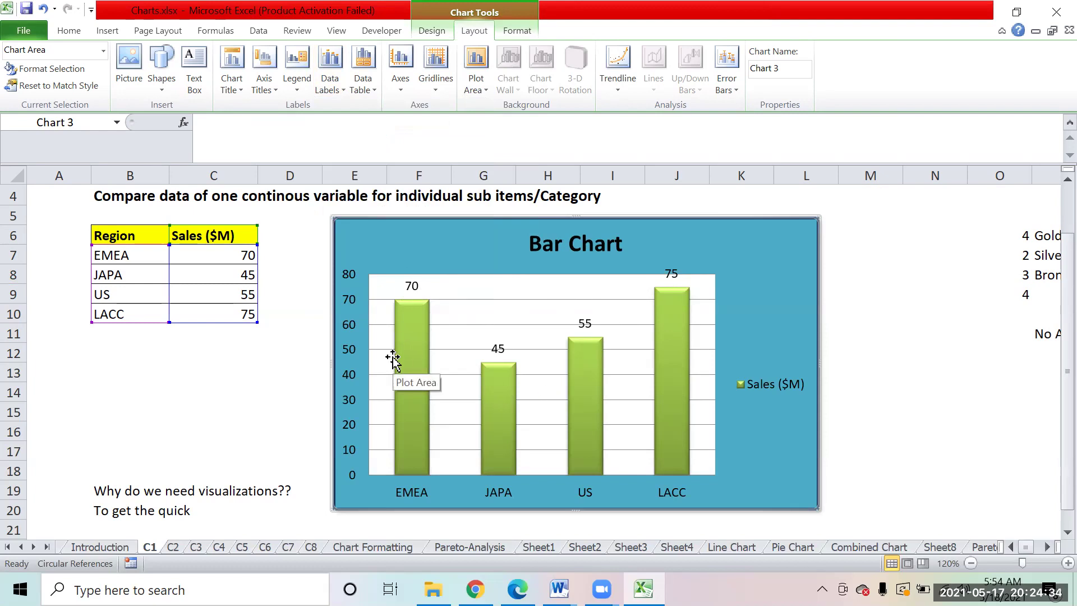
pyautogui.moveTo(672, 321)
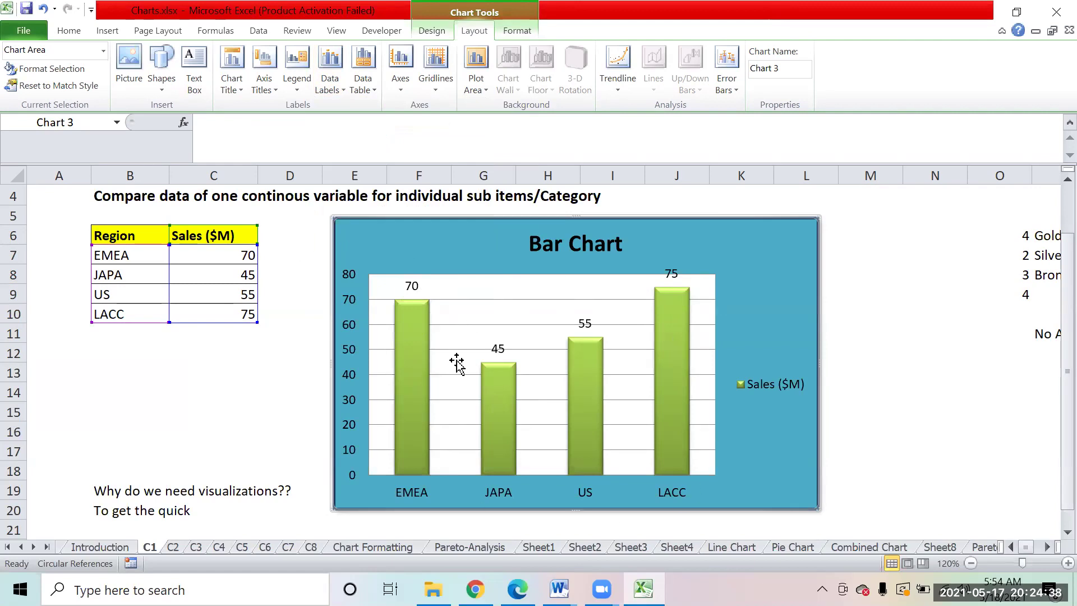
# Correct the region name in cell B8 to JAPAN
pyautogui.click(113, 254)
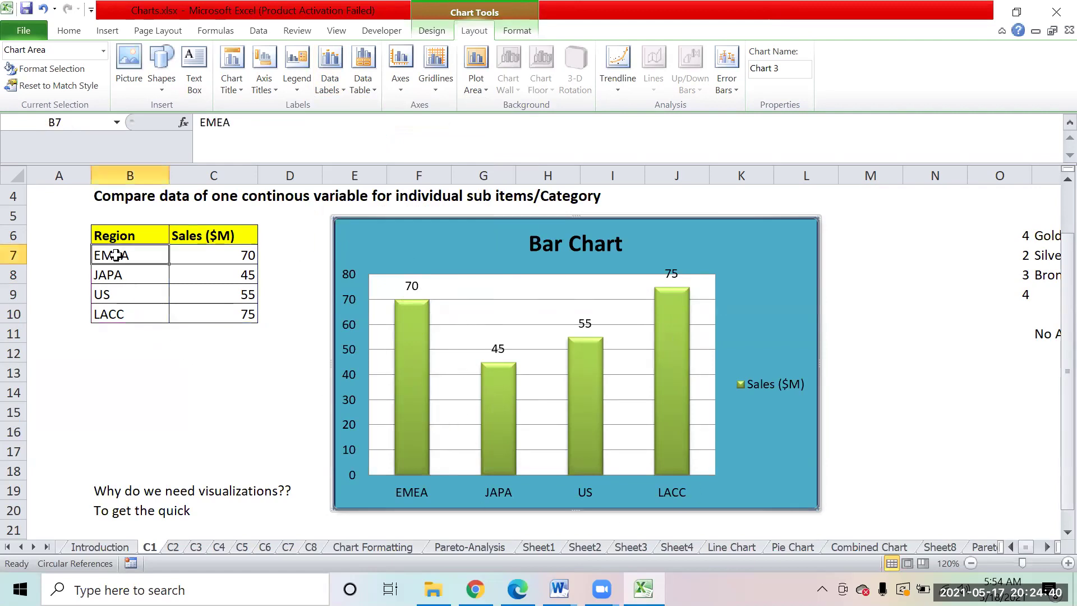
pyautogui.click(128, 289)
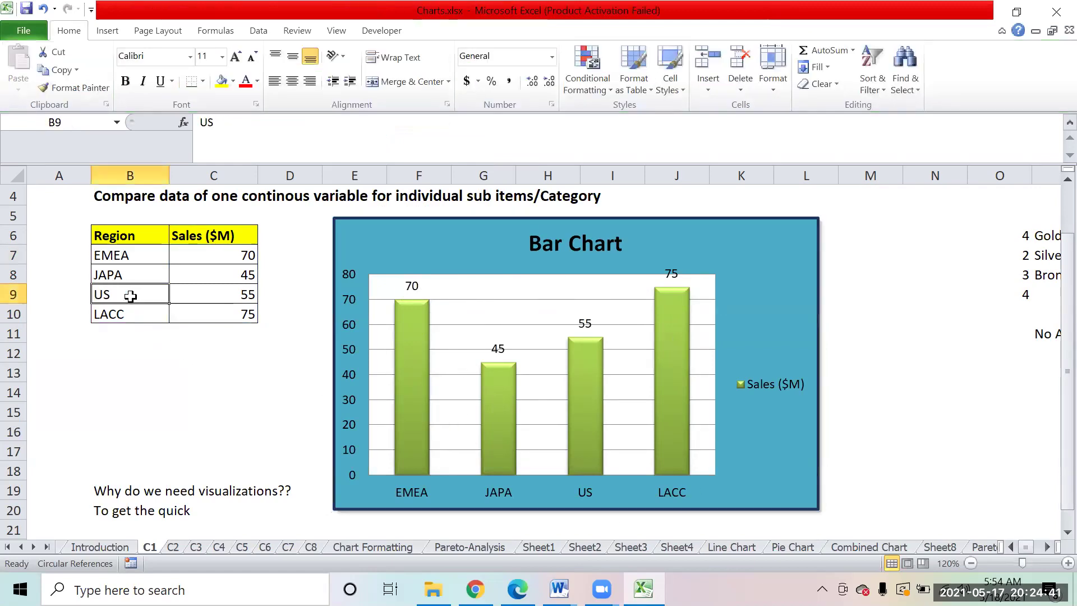
pyautogui.click(107, 275)
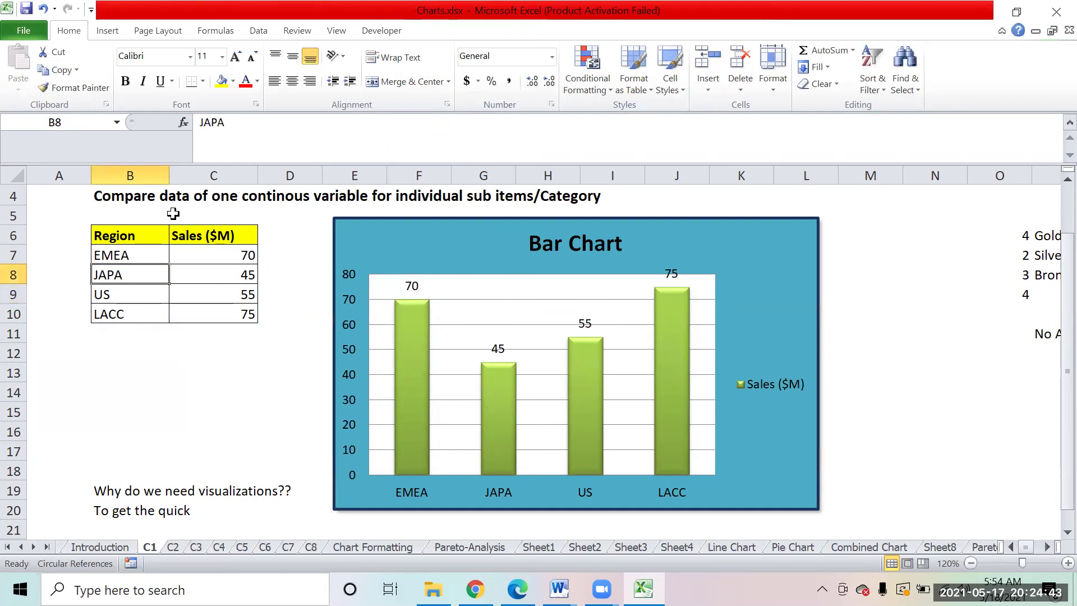
pyautogui.click(240, 144)
pyautogui.write('N')
pyautogui.press('Return')
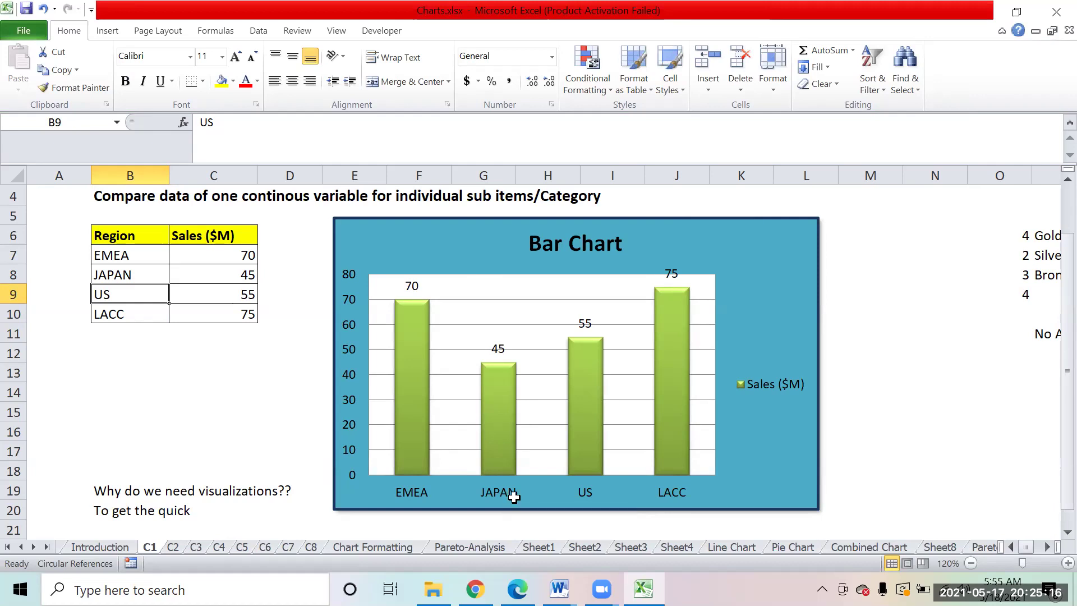
# Inspect the chart's data range, series and category labels in its data source settings, and leave without changing anything
pyautogui.click(750, 273)
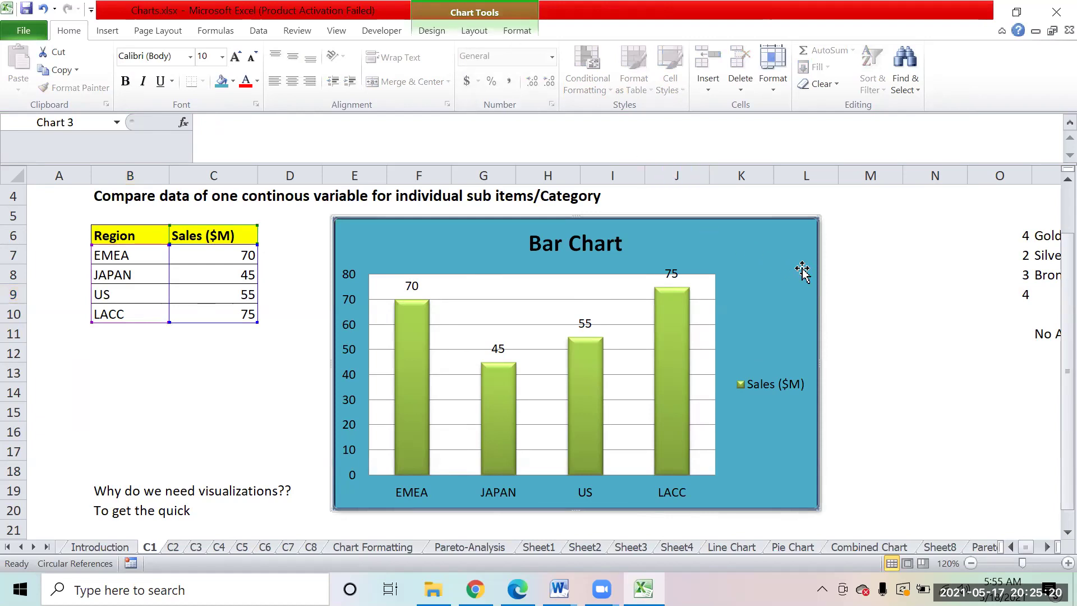
pyautogui.rightClick(760, 261)
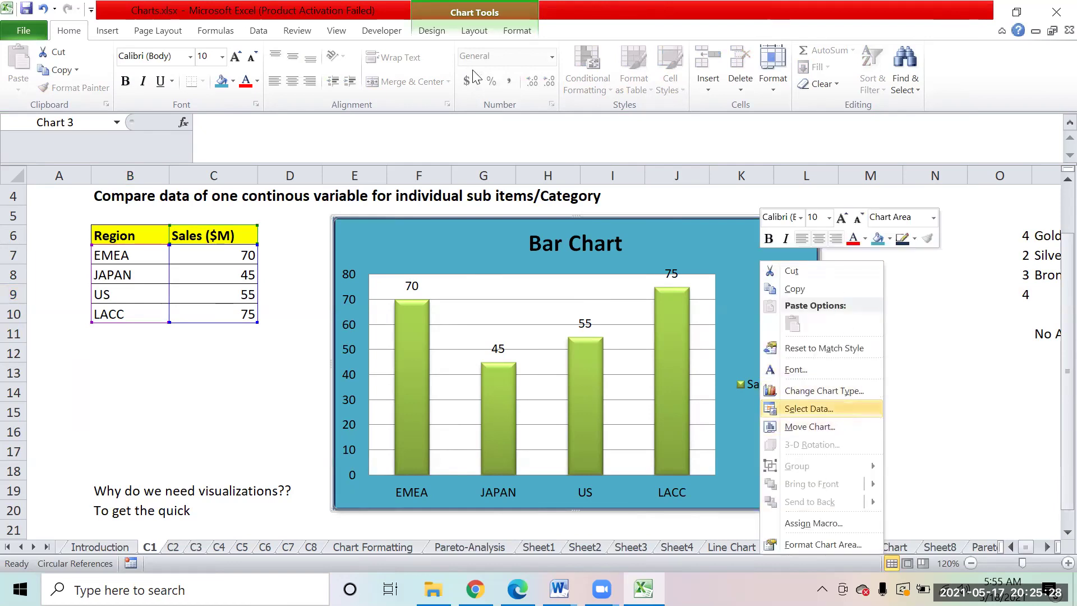
pyautogui.click(429, 31)
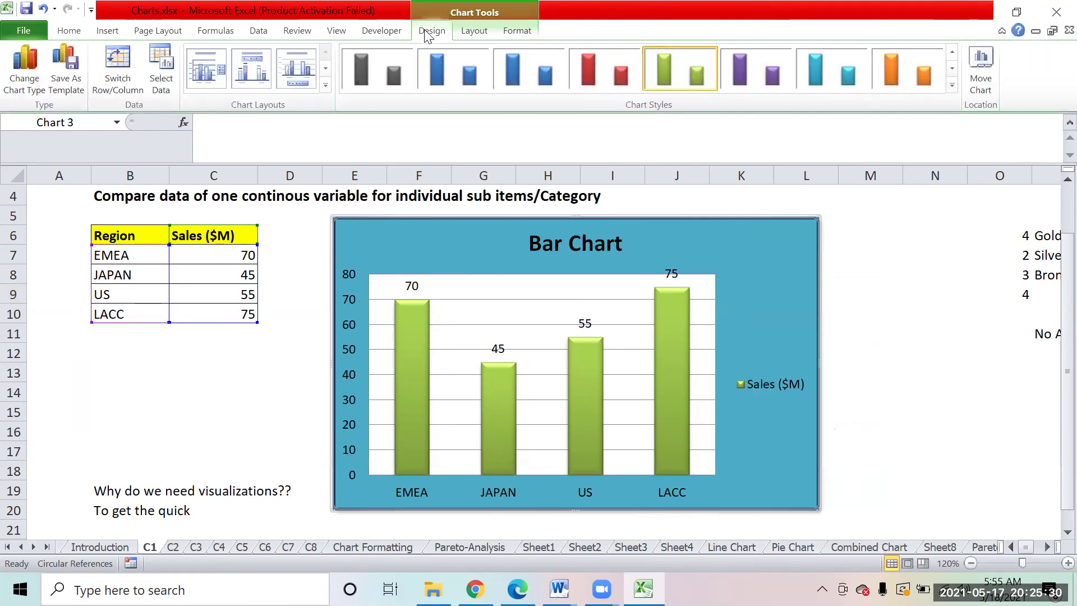
pyautogui.click(157, 73)
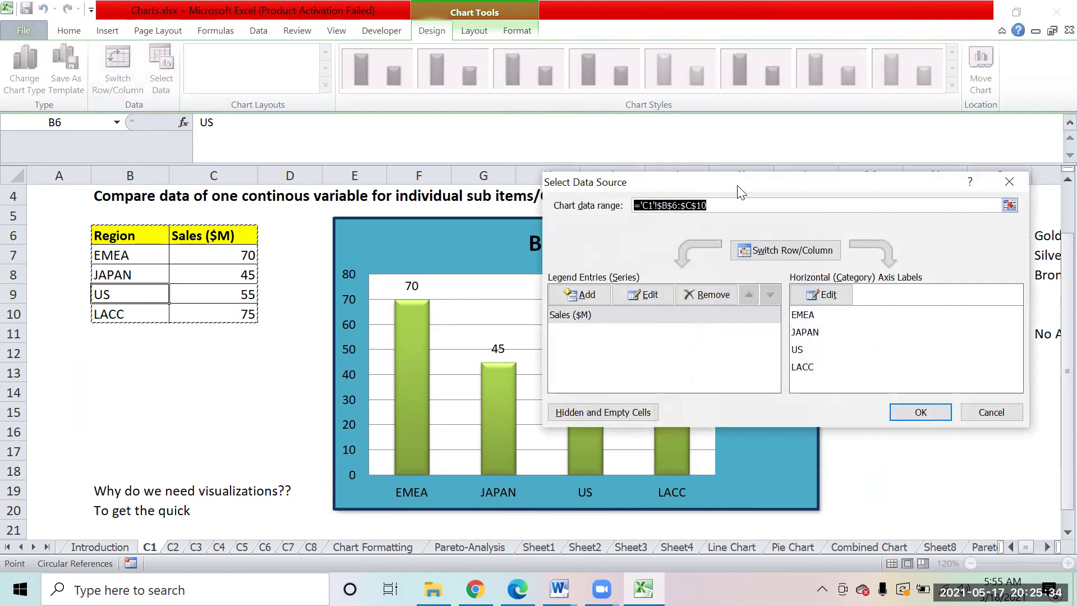
pyautogui.click(727, 208)
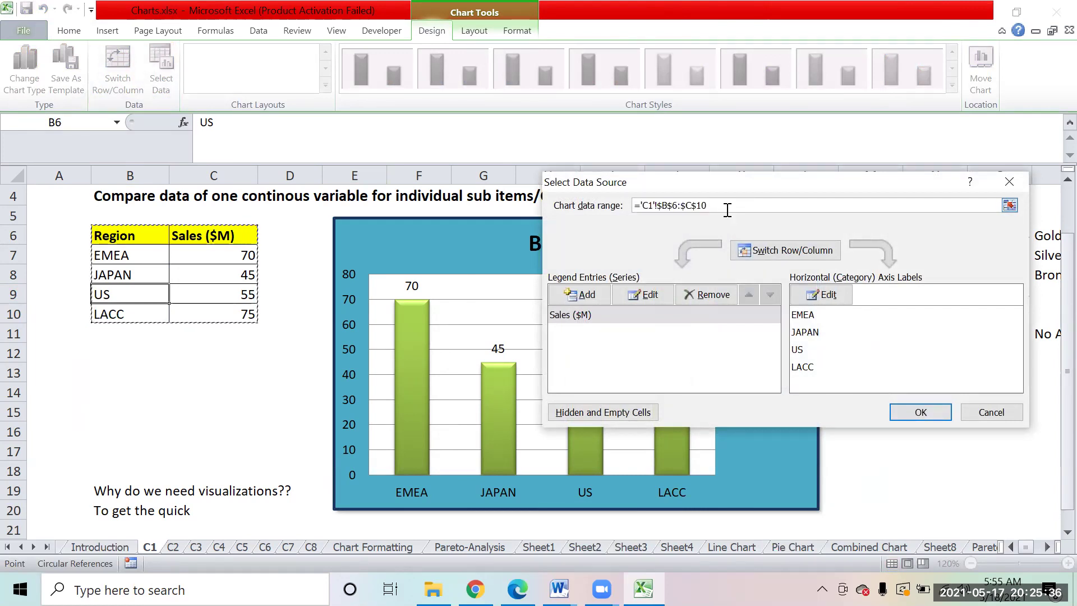
pyautogui.click(1009, 205)
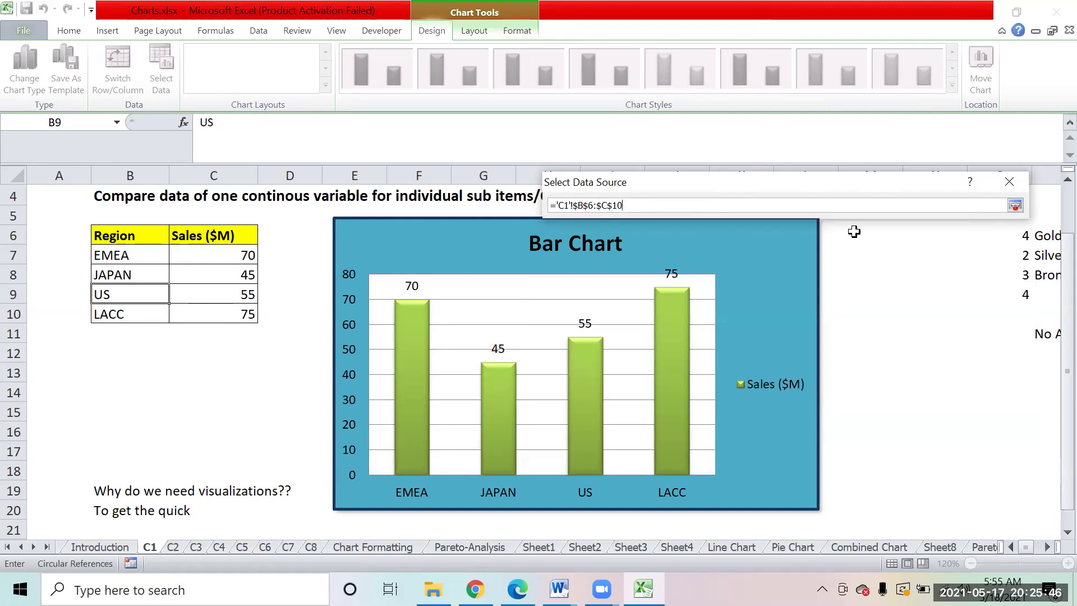
pyautogui.click(1007, 178)
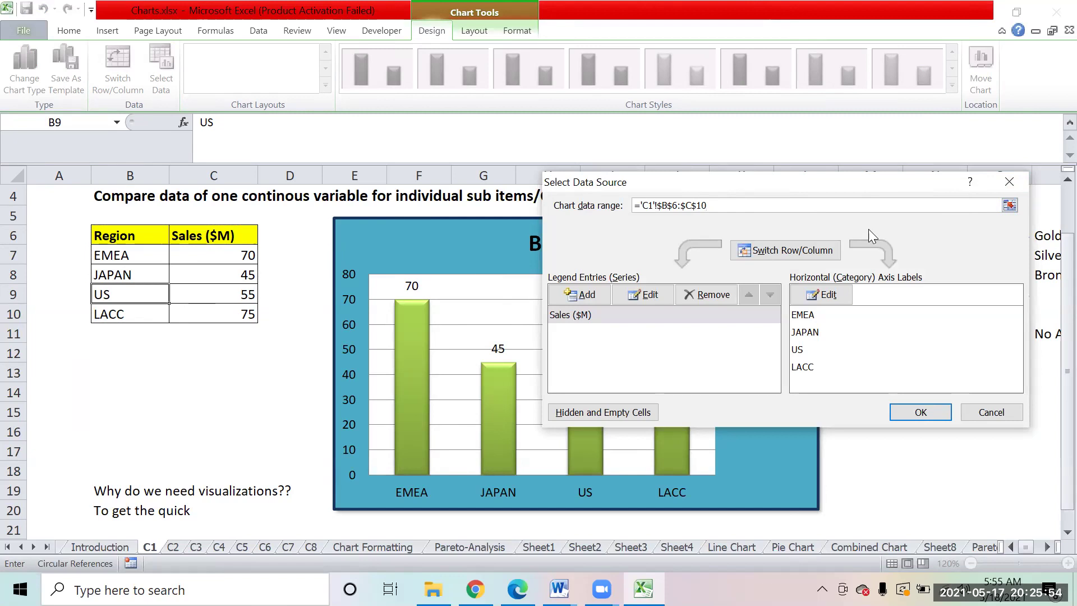
pyautogui.click(1017, 410)
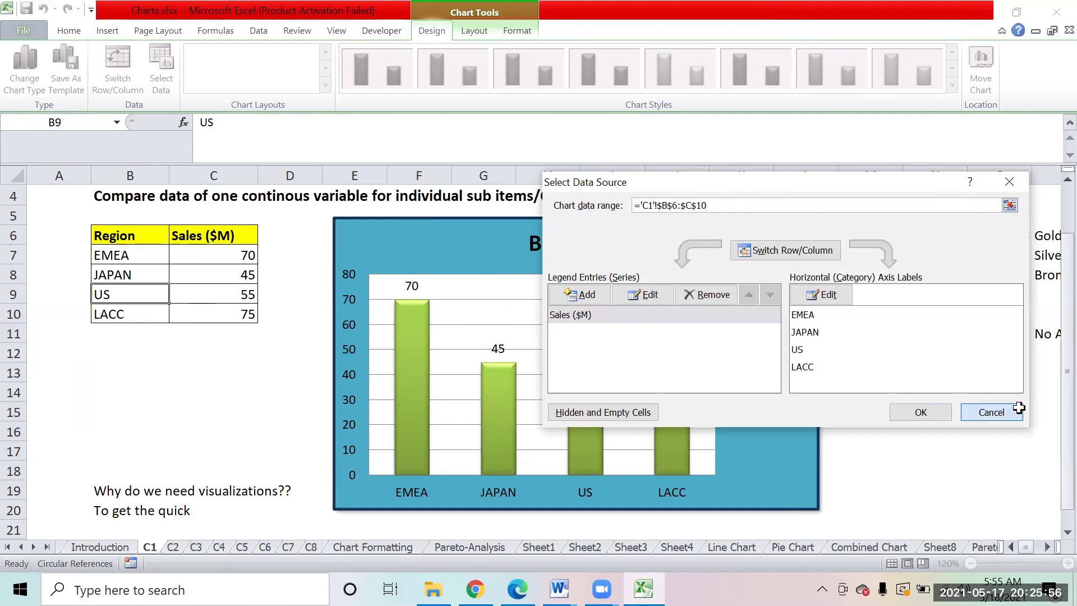
pyautogui.click(125, 328)
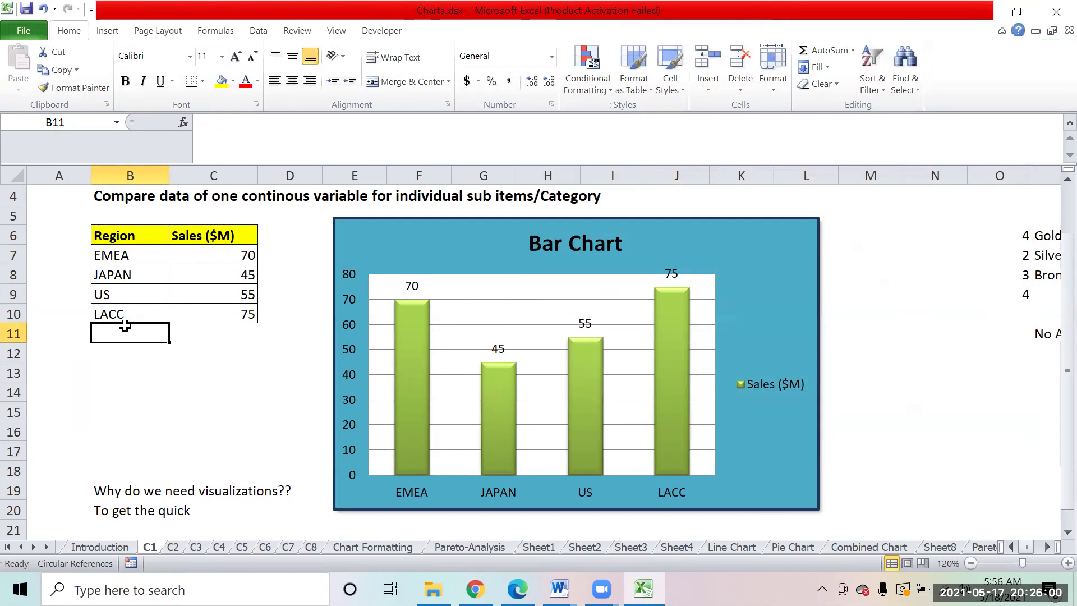
# Add a new region row below LACC with India in B11 and sales of 50 in C11
pyautogui.write('India')
pyautogui.press('Return')
pyautogui.press('Up')
pyautogui.press('Right')
pyautogui.write('8')
pyautogui.press('BackSpace')
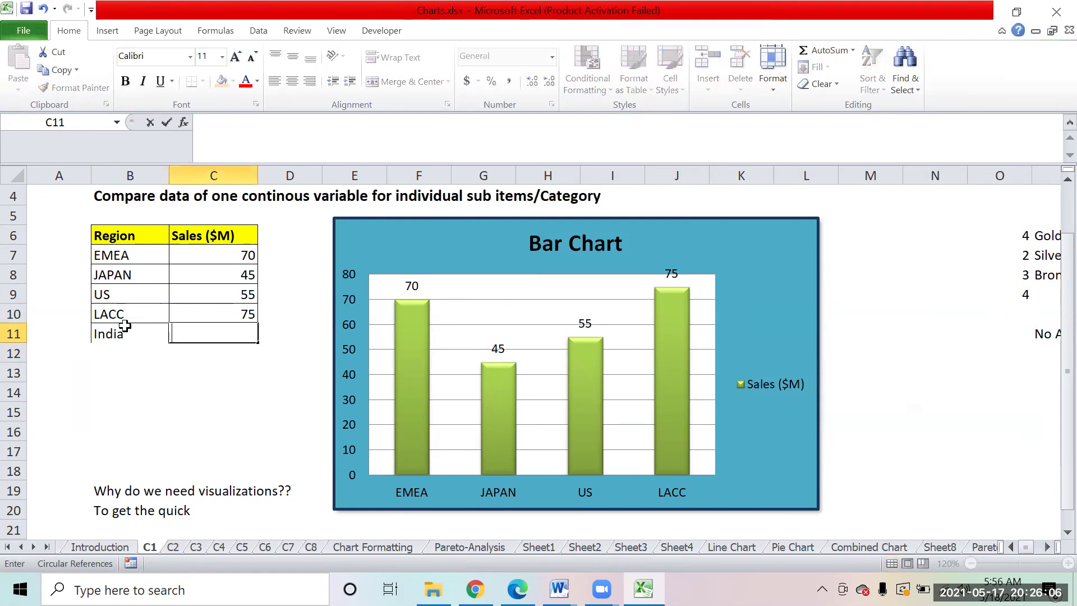
pyautogui.write('50')
pyautogui.press('Return')
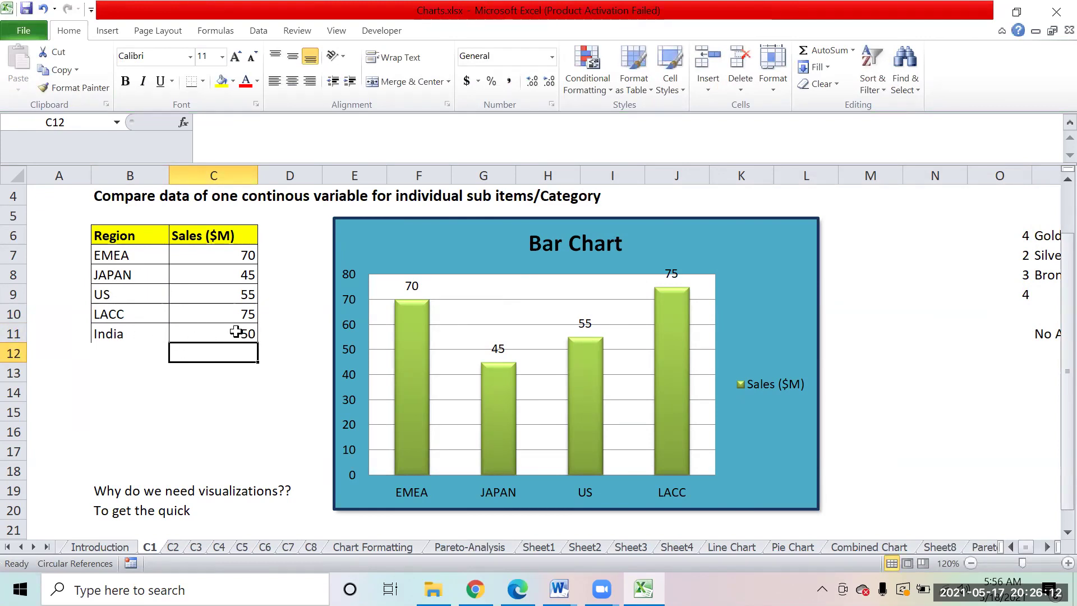
# Extend the Bar Chart's data range to ='C1'!$B$6:$C$11 so it includes the India row
pyautogui.click(759, 282)
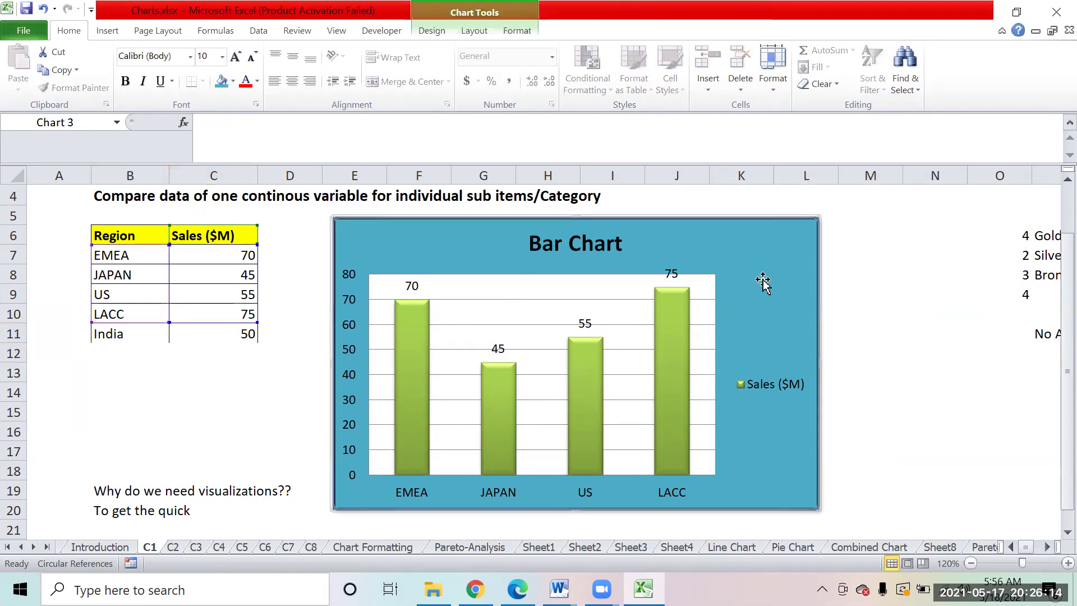
pyautogui.click(434, 30)
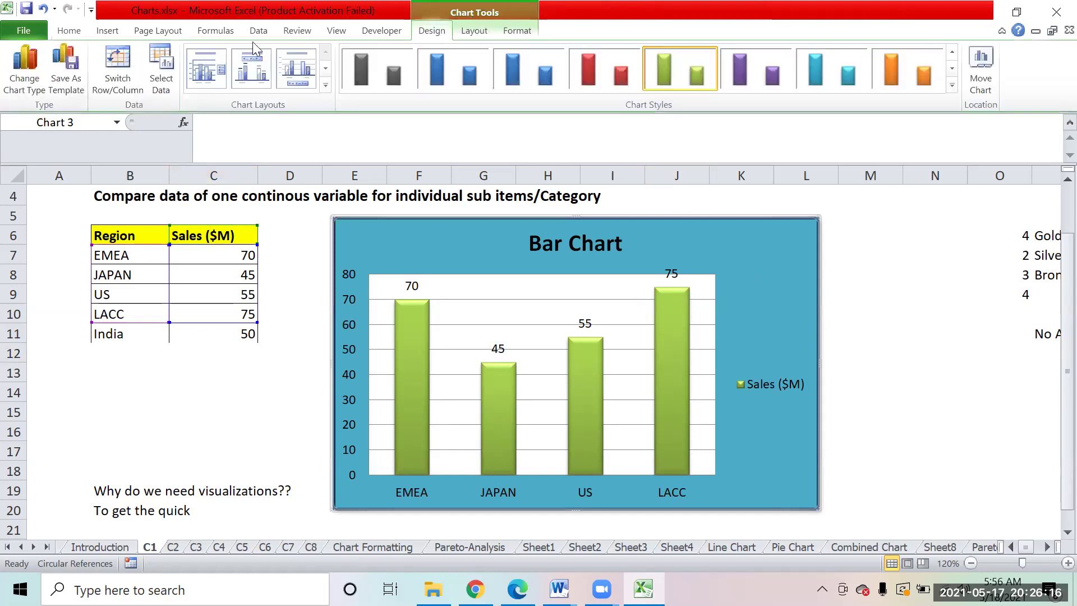
pyautogui.click(161, 79)
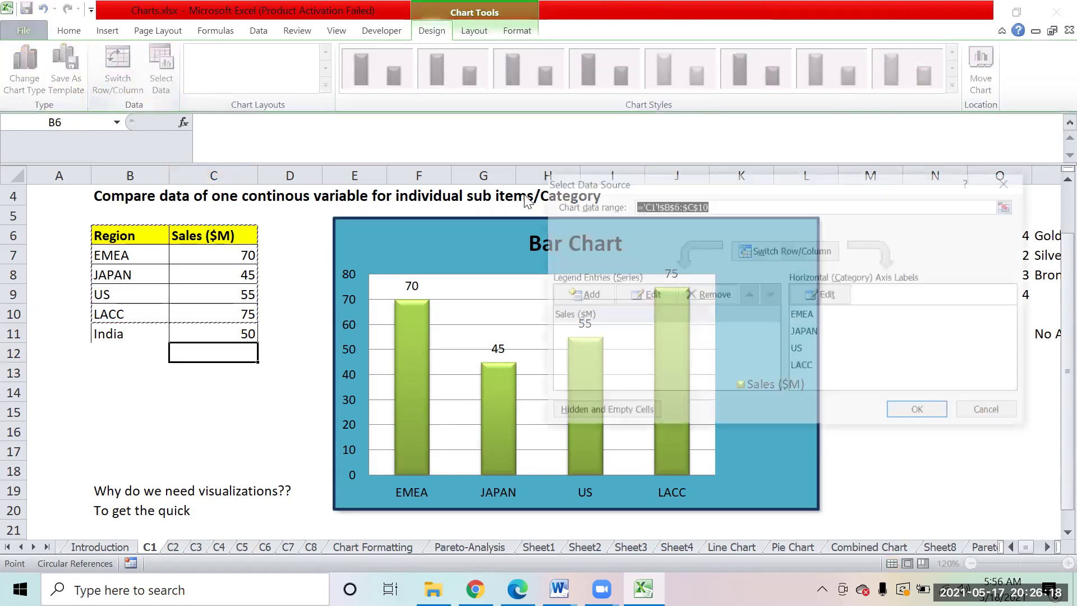
pyautogui.click(715, 205)
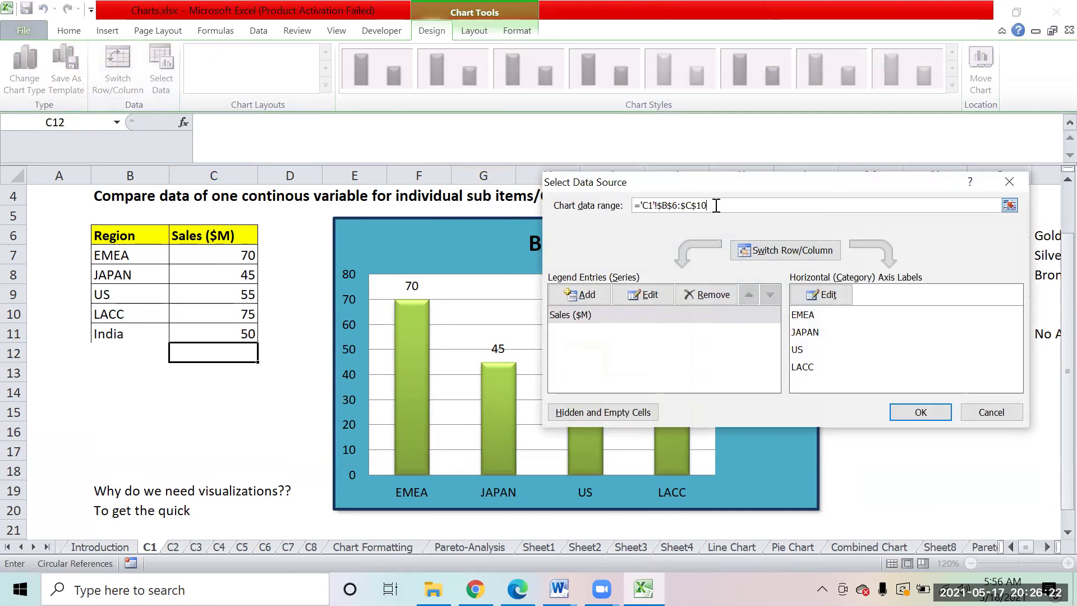
pyautogui.press('BackSpace')
pyautogui.write('1')
pyautogui.click(920, 412)
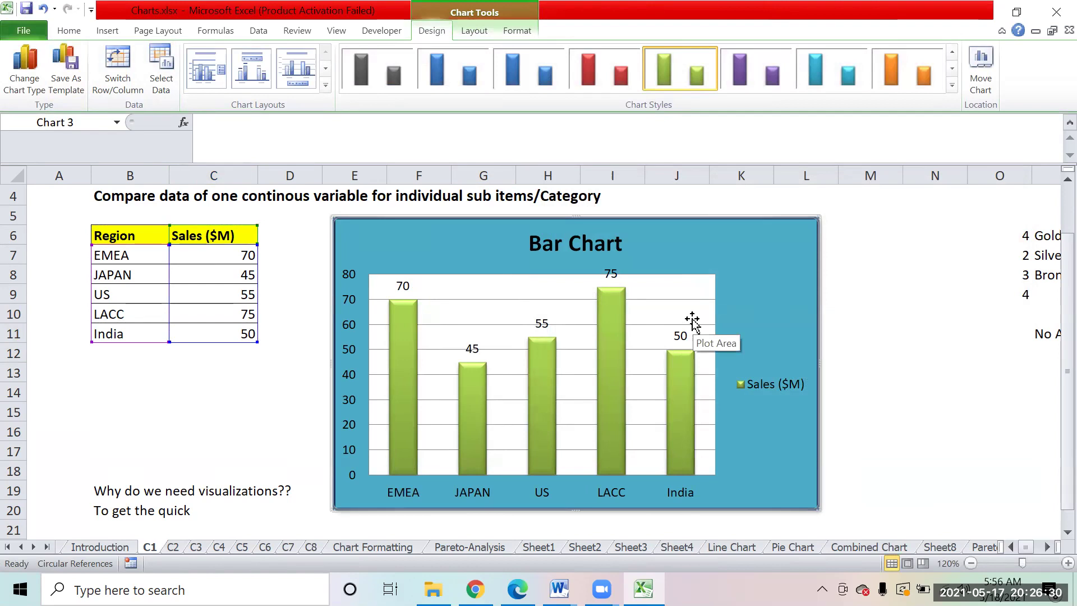
pyautogui.click(113, 228)
pyautogui.moveTo(114, 228); pyautogui.dragTo(225, 403)
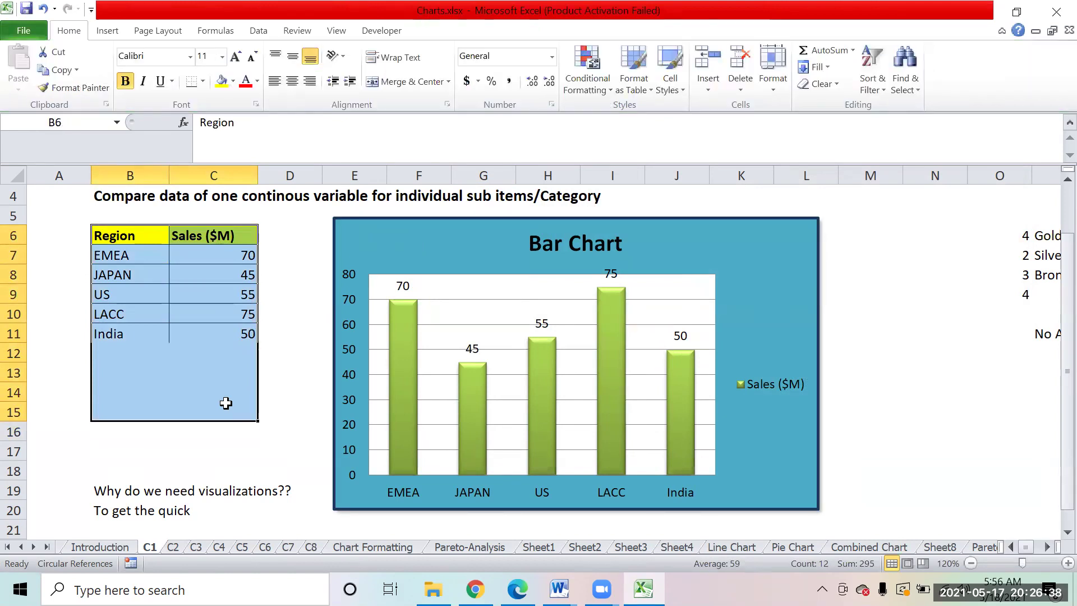
pyautogui.click(124, 336)
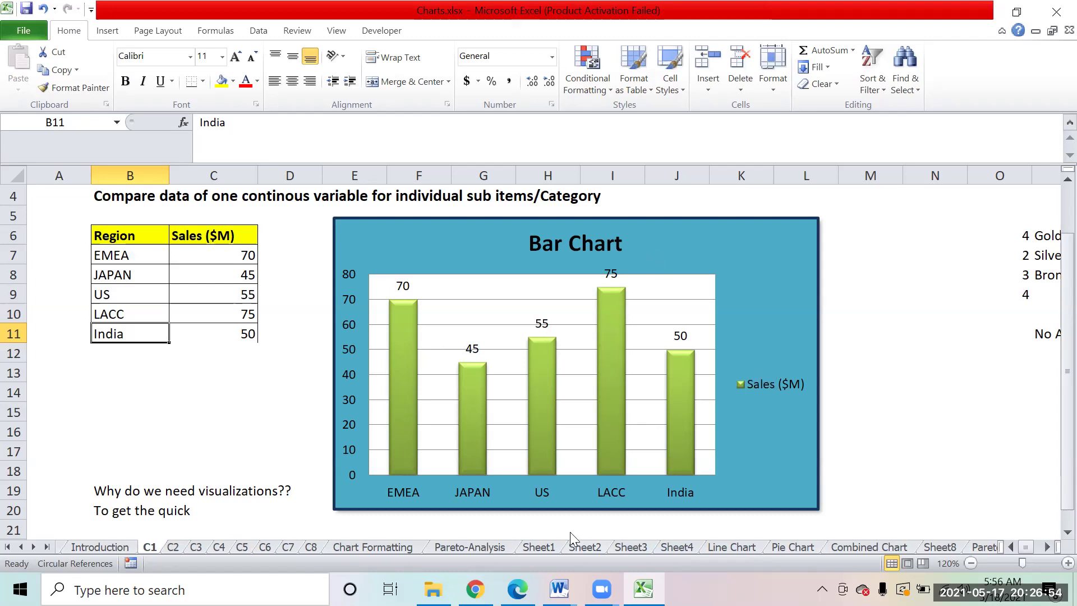
pyautogui.click(920, 431)
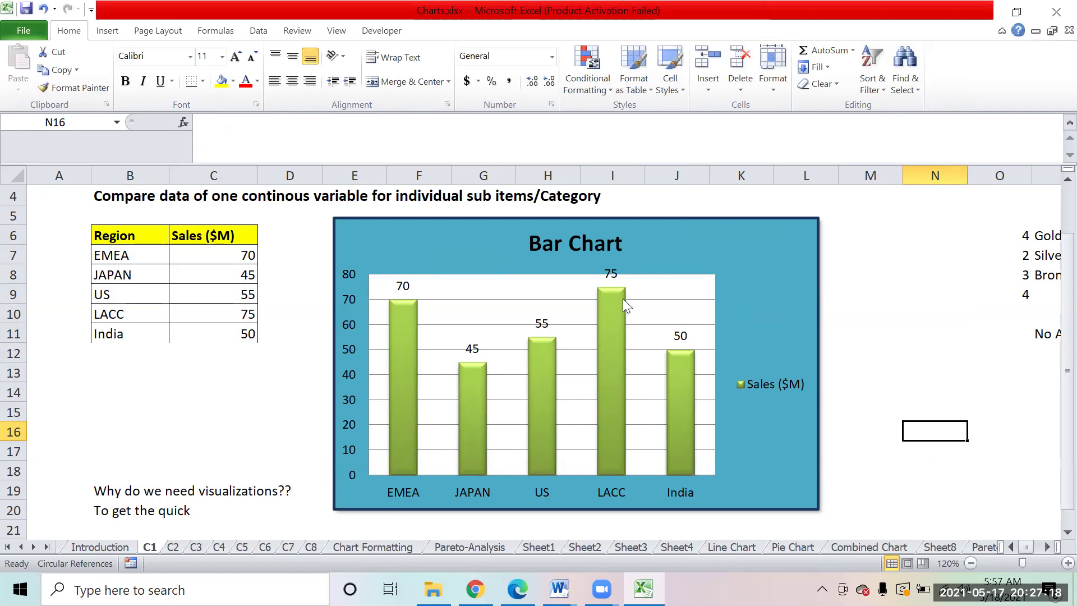
# Set the text direction of the chart's data labels to Rotate all text 90°
pyautogui.click(612, 275)
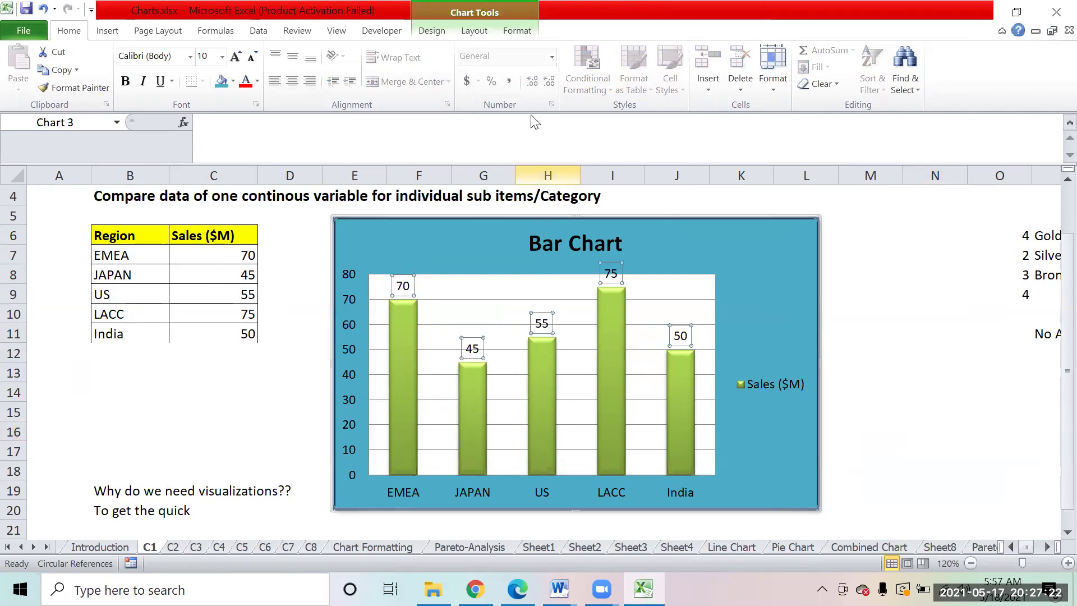
pyautogui.click(473, 31)
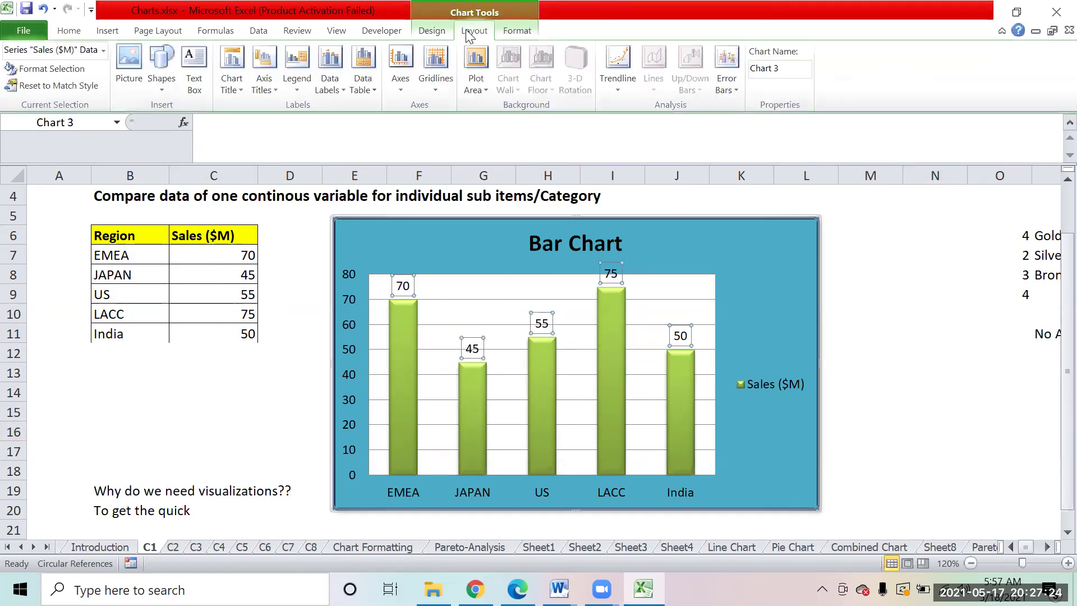
pyautogui.click(331, 84)
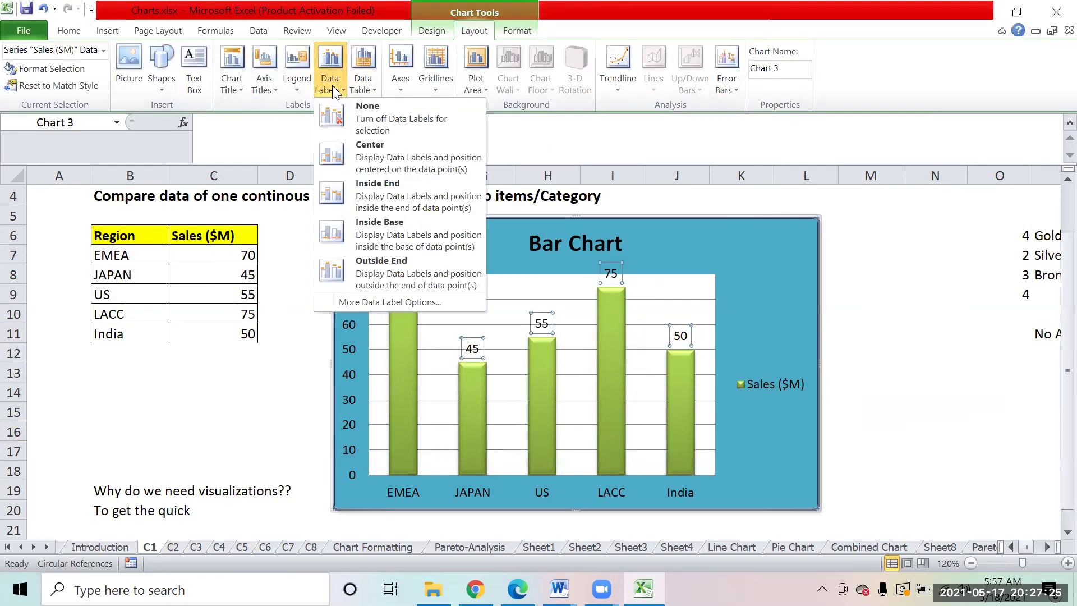
pyautogui.click(406, 298)
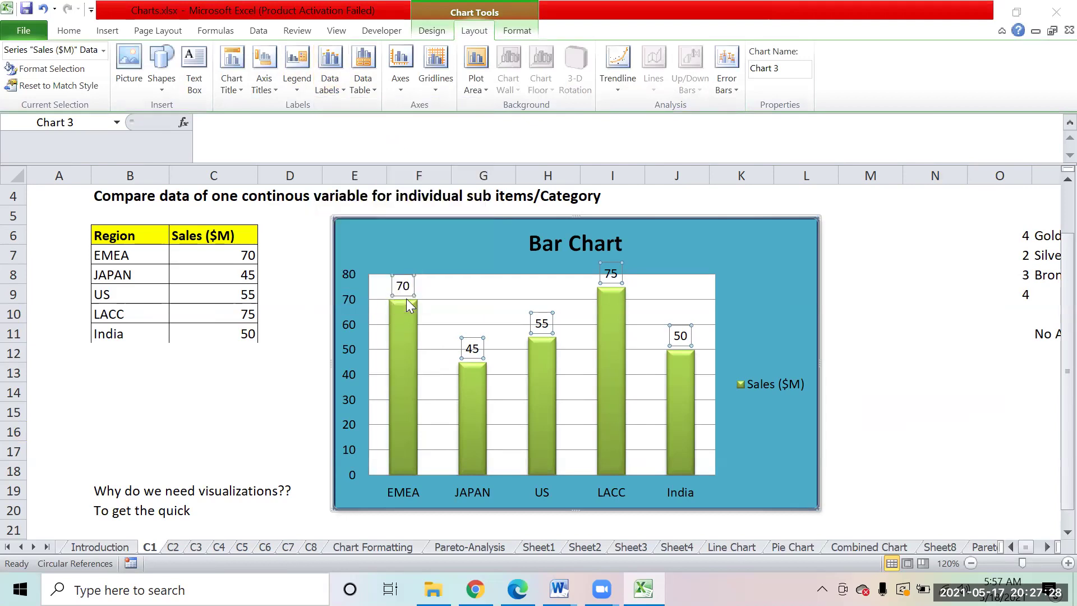
pyautogui.click(664, 246)
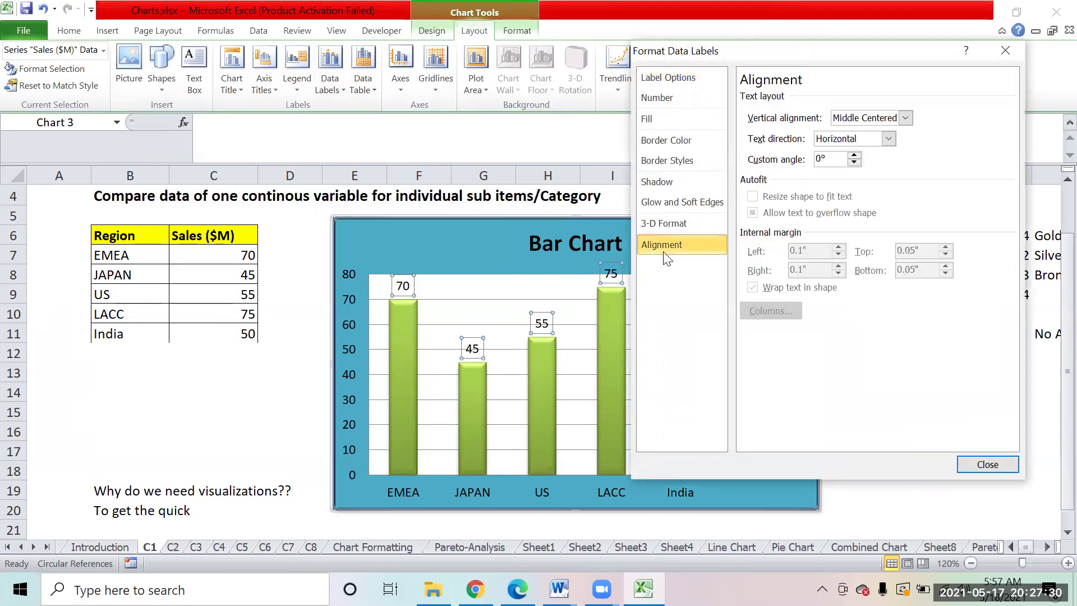
pyautogui.click(890, 137)
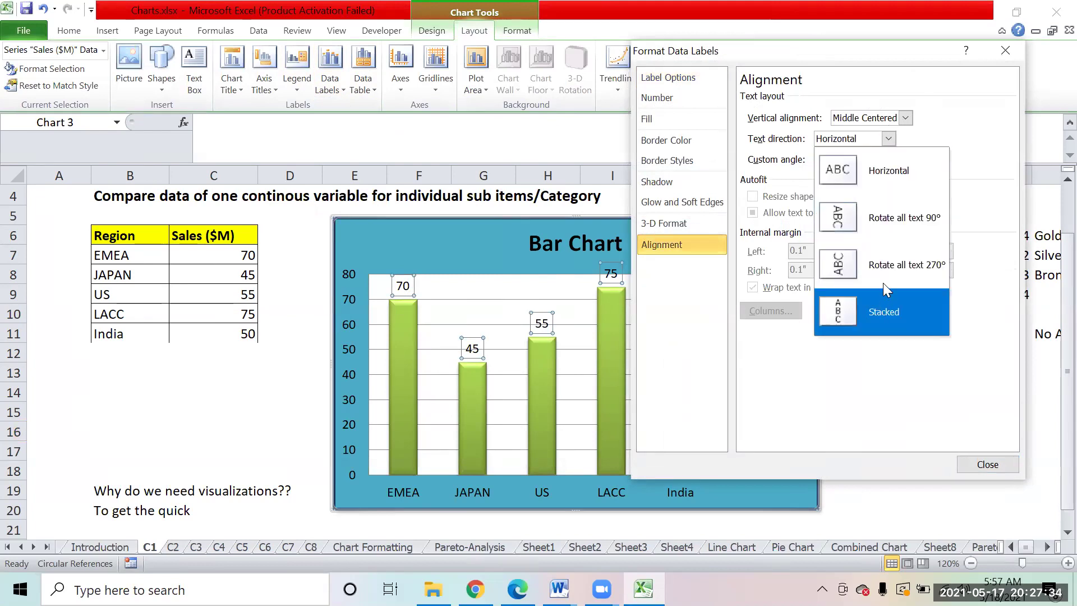
pyautogui.click(885, 233)
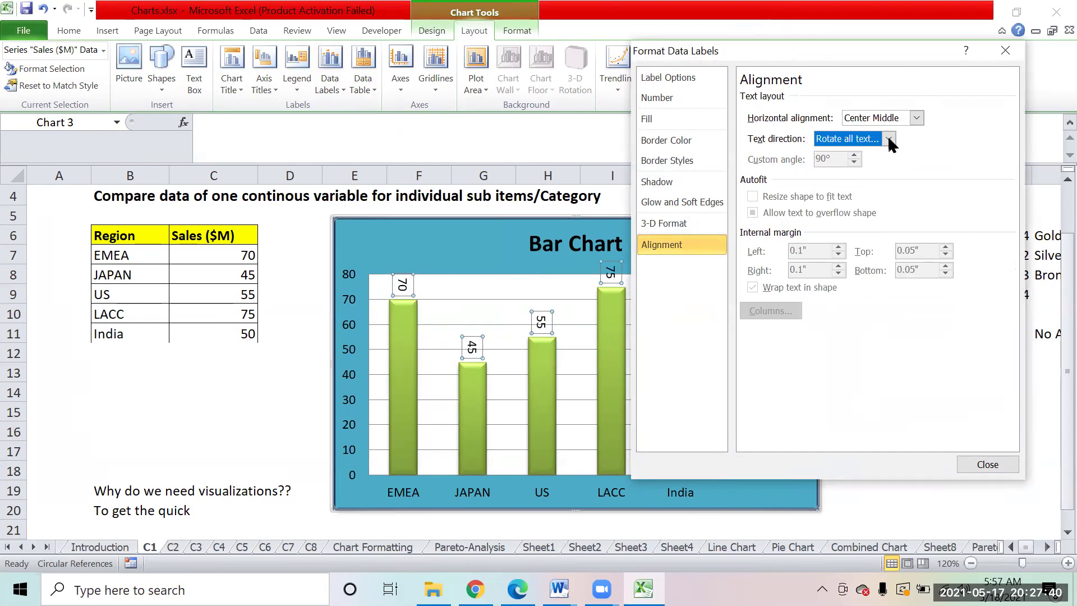
# Set the data labels' horizontal alignment to Right, close the label formatting and deselect the chart
pyautogui.click(917, 118)
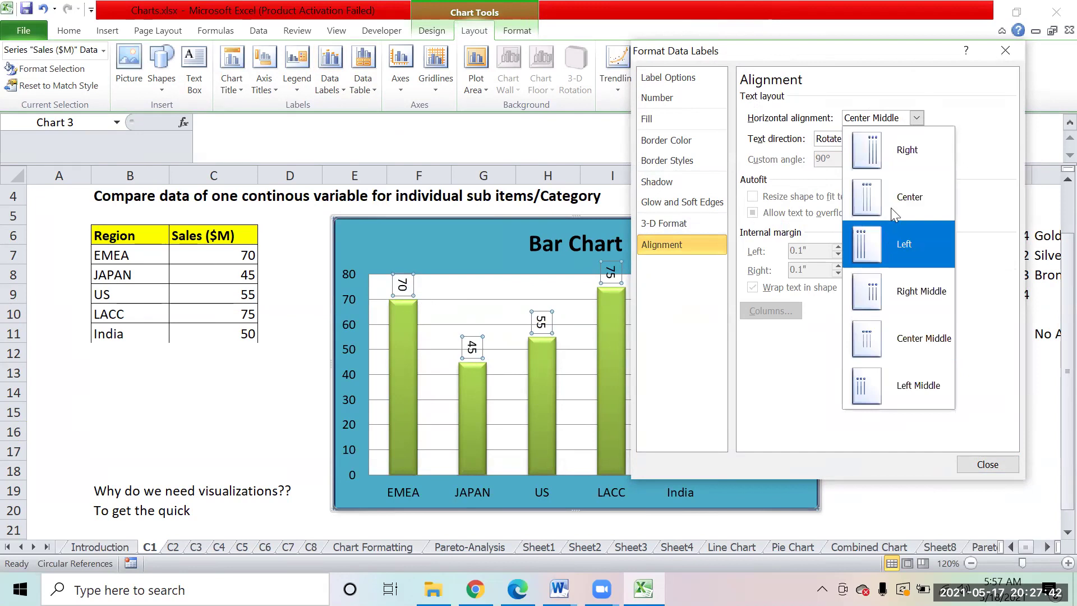
pyautogui.click(891, 165)
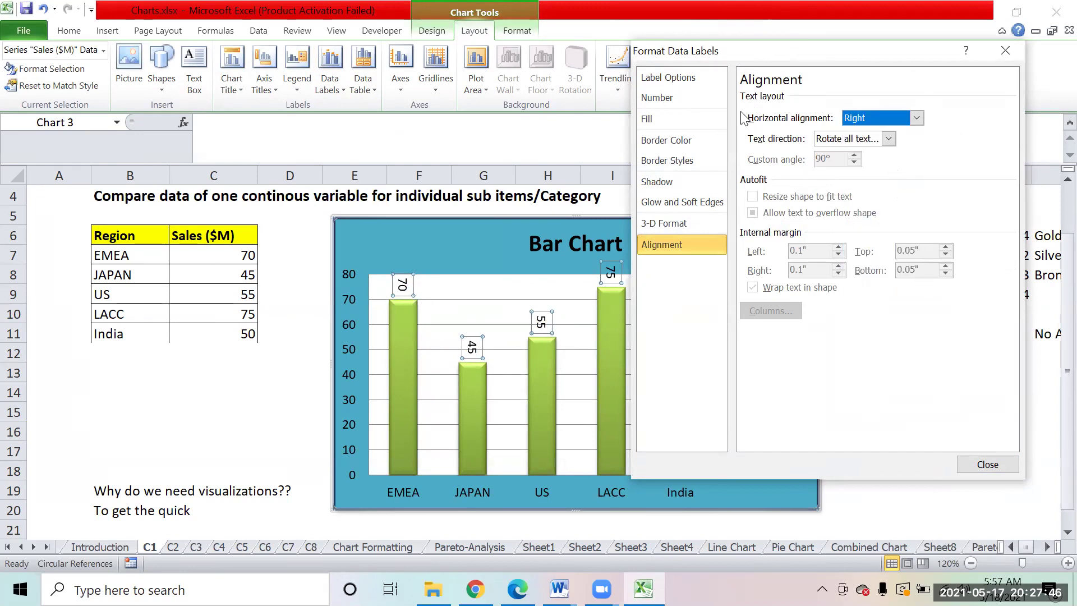
pyautogui.click(687, 90)
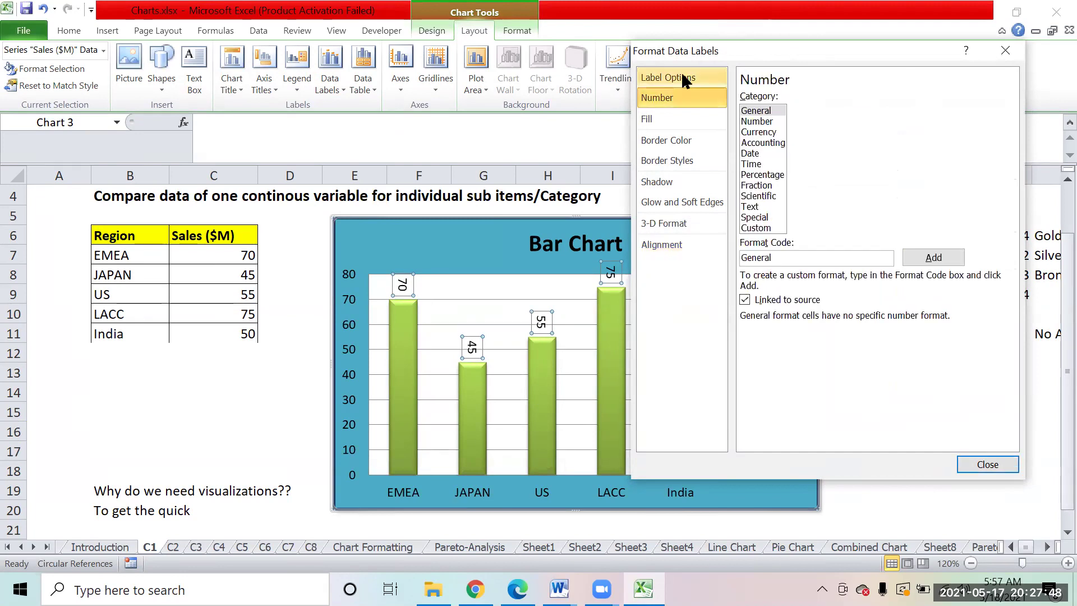
pyautogui.click(683, 76)
pyautogui.click(987, 465)
pyautogui.click(931, 414)
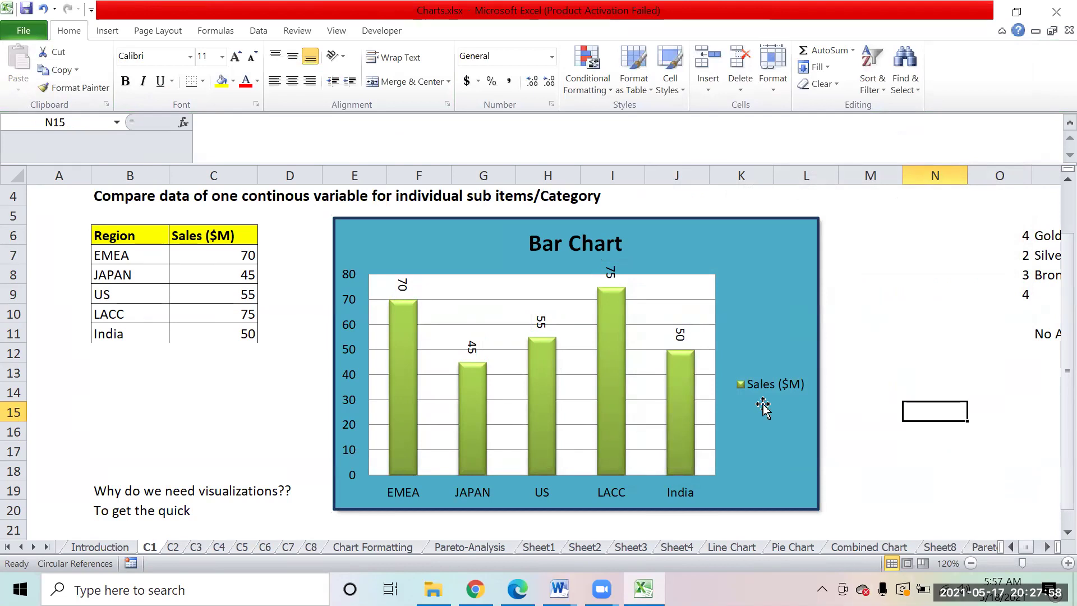
# Delete all three existing charts from sheet C2, leaving only the Region, Q1 and Q2 table
pyautogui.click(173, 547)
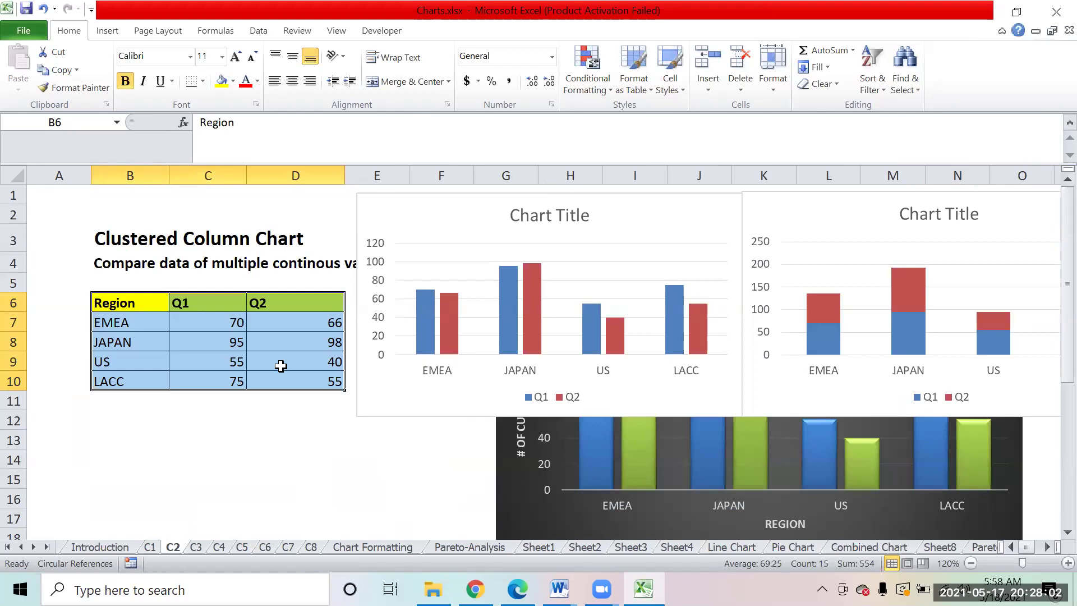
pyautogui.click(216, 450)
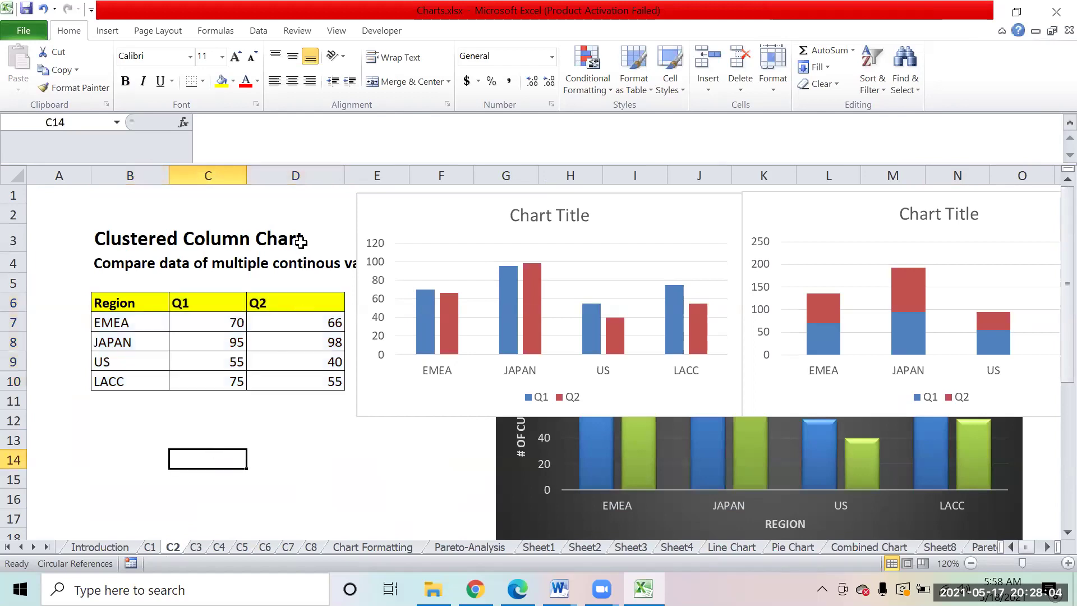
pyautogui.click(385, 210)
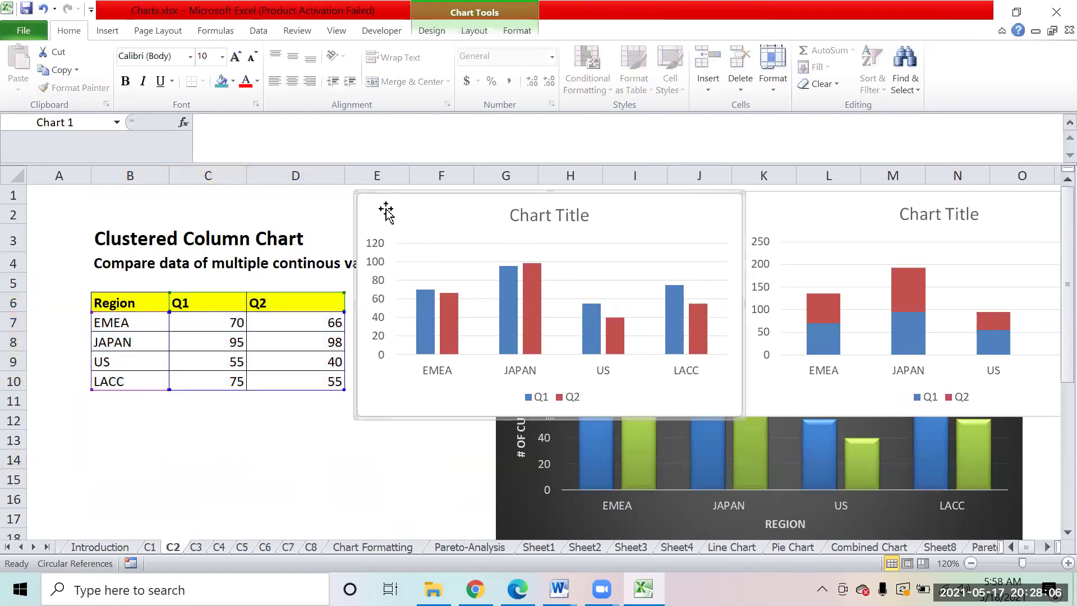
pyautogui.press('Delete')
pyautogui.click(767, 224)
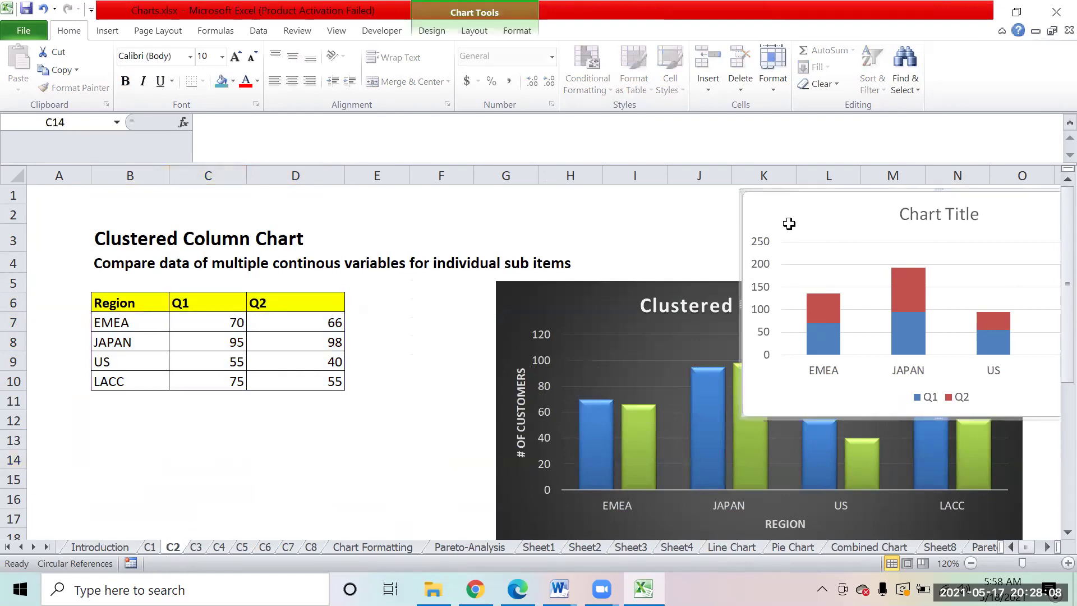
pyautogui.press('Delete')
pyautogui.click(937, 298)
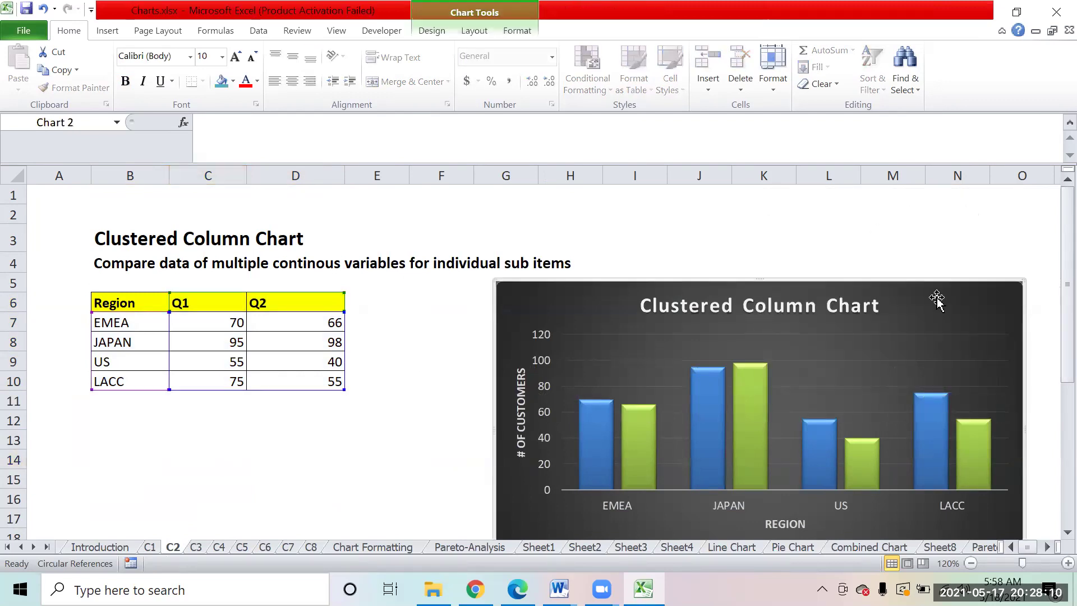
pyautogui.press('Delete')
pyautogui.click(574, 303)
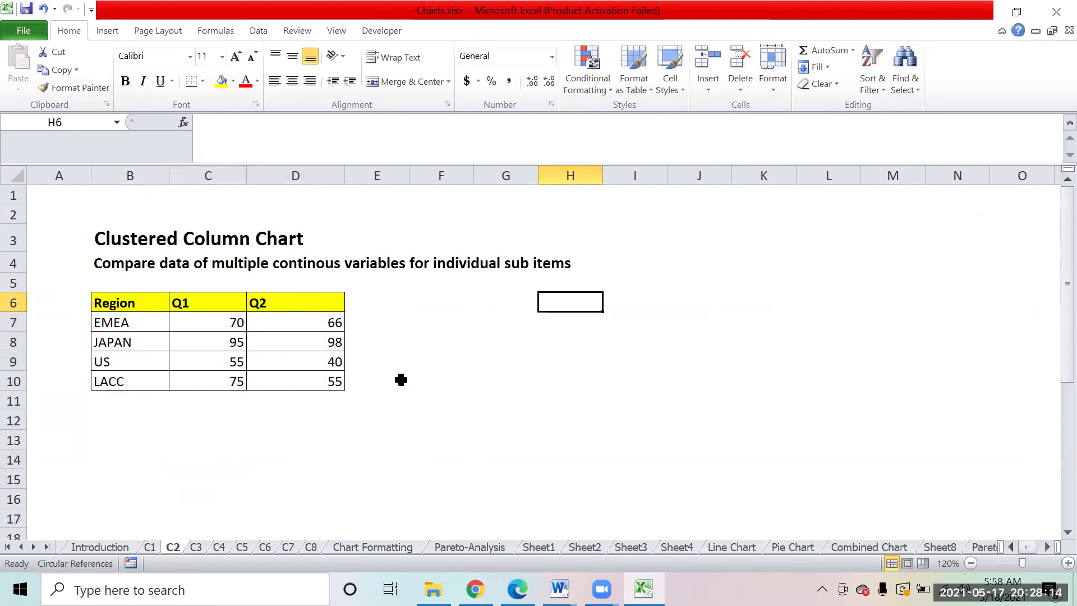
# Select the regional Q1 and Q2 table in B6:D10 and open the choice of column chart types
pyautogui.click(109, 298)
pyautogui.moveTo(109, 298); pyautogui.dragTo(275, 385)
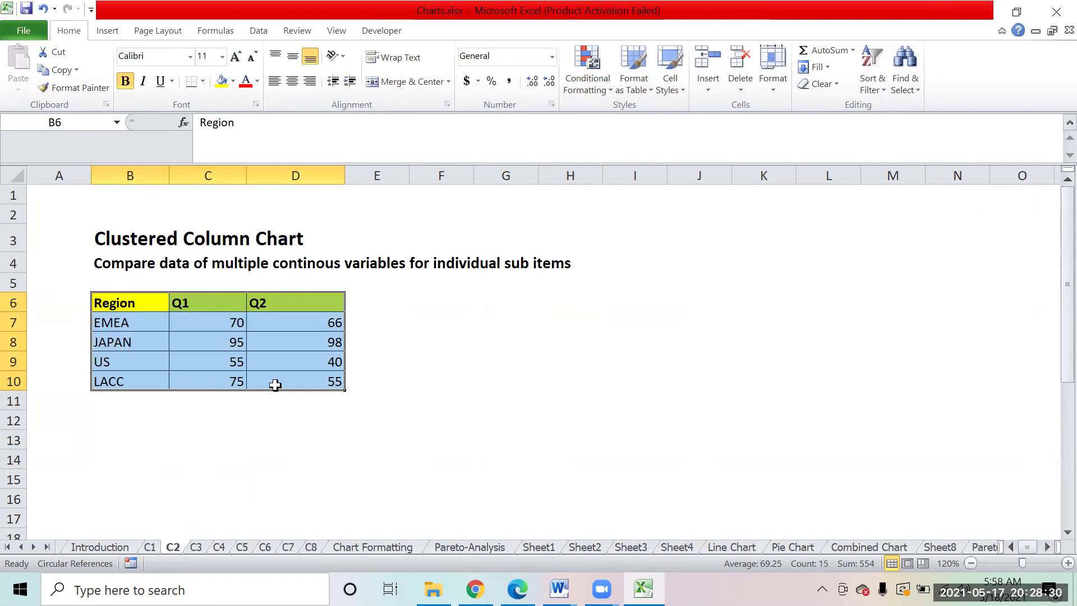
pyautogui.click(216, 386)
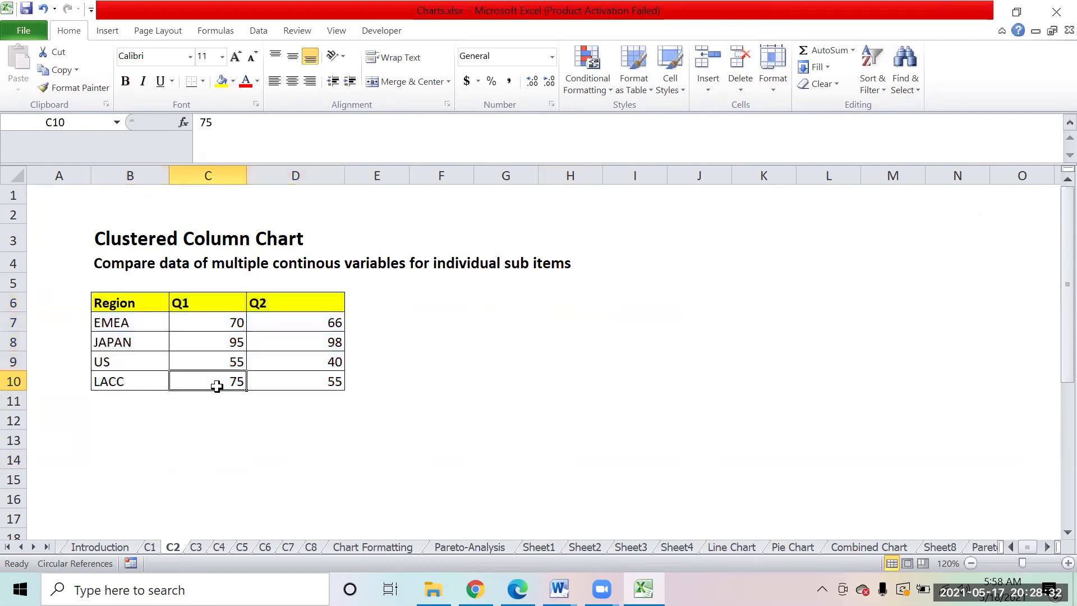
pyautogui.moveTo(127, 308); pyautogui.dragTo(281, 383)
pyautogui.click(102, 32)
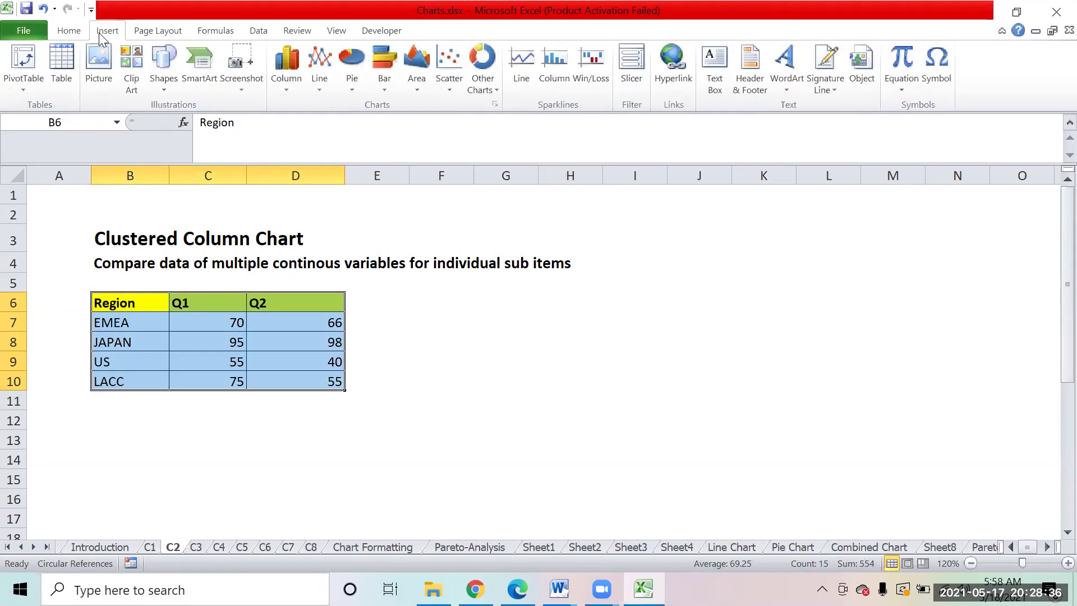
pyautogui.click(286, 80)
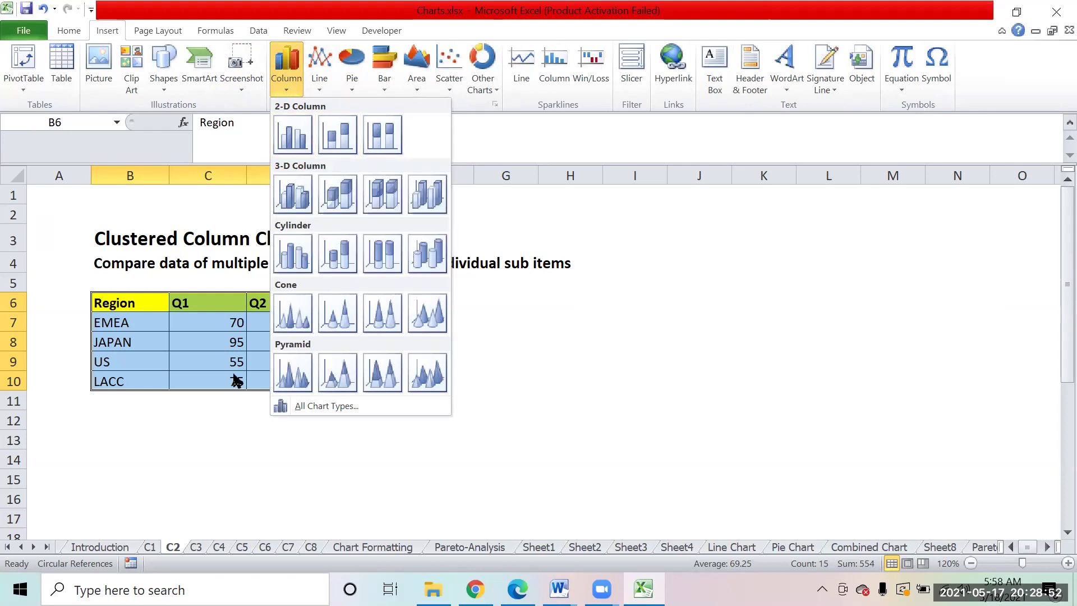
# Review the column chart types available for the Bar Chart on sheet C1, and return to sheet C2
pyautogui.click(151, 547)
pyautogui.click(152, 546)
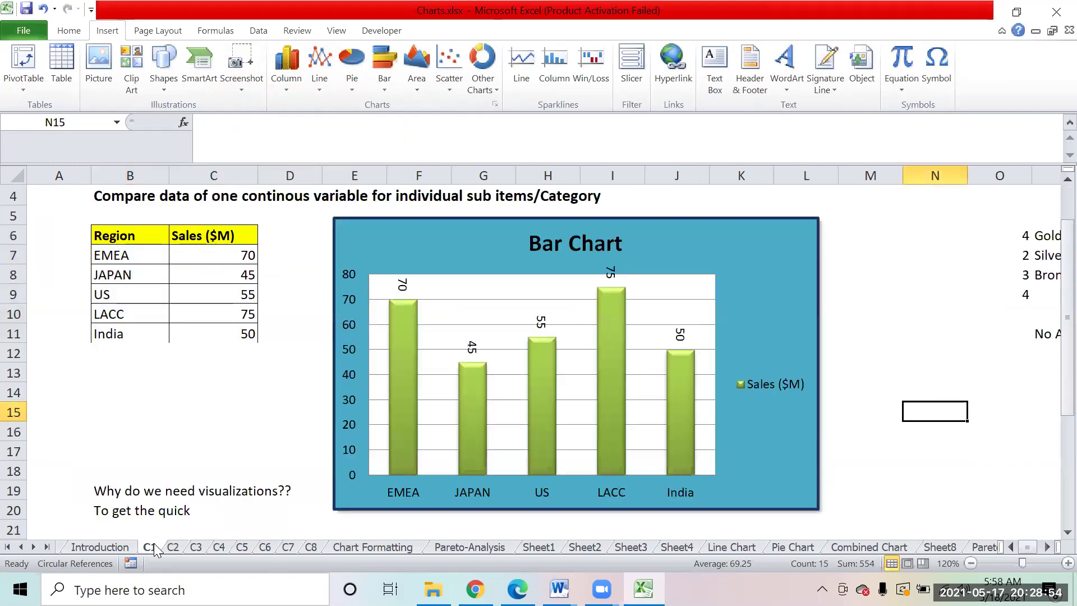
pyautogui.click(713, 258)
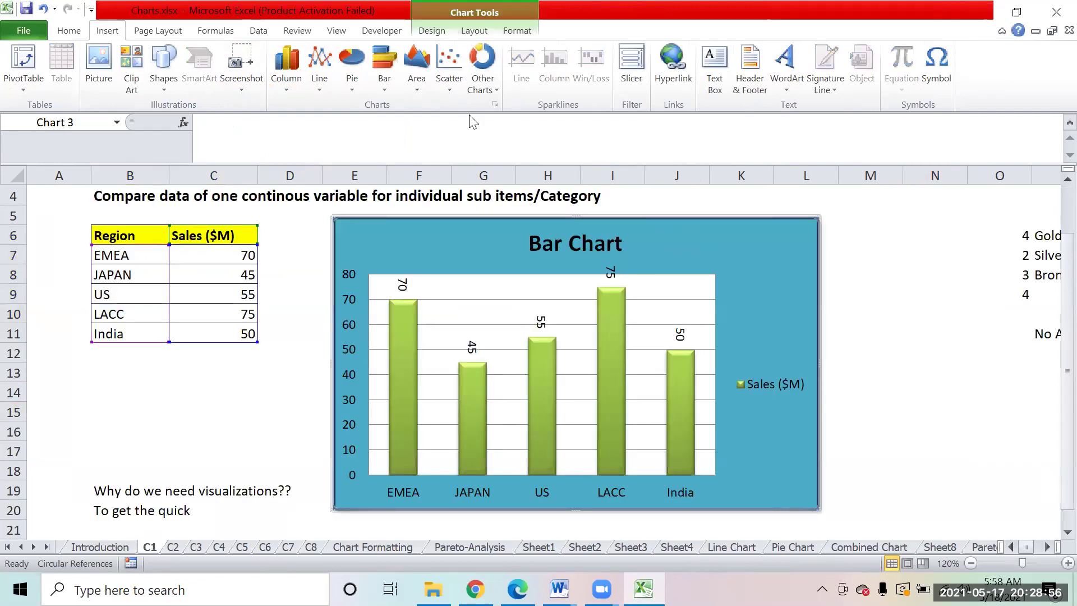
pyautogui.click(300, 88)
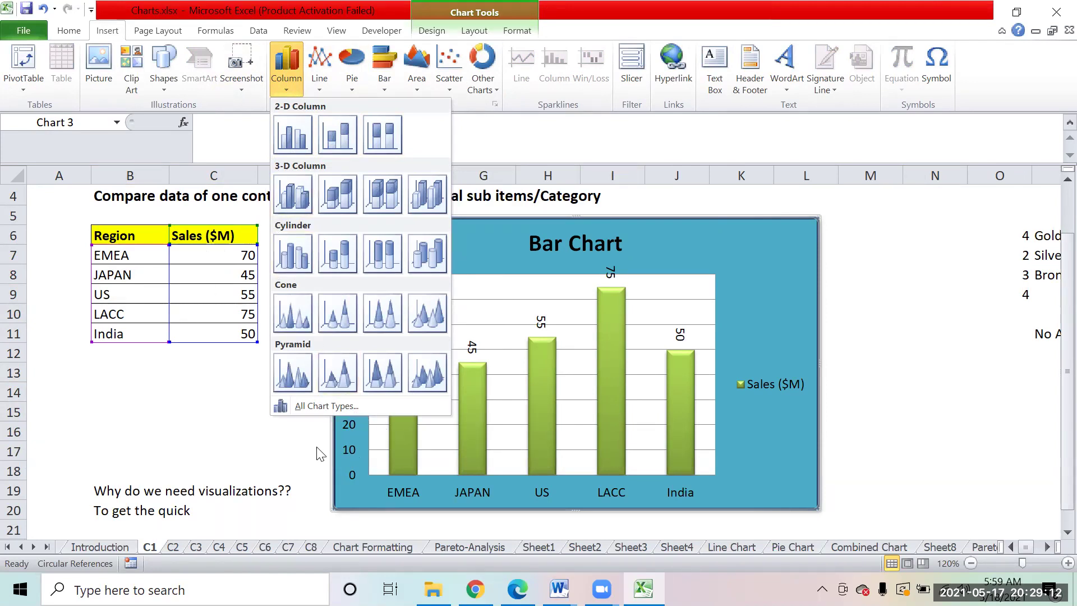
pyautogui.press('Escape')
pyautogui.click(173, 547)
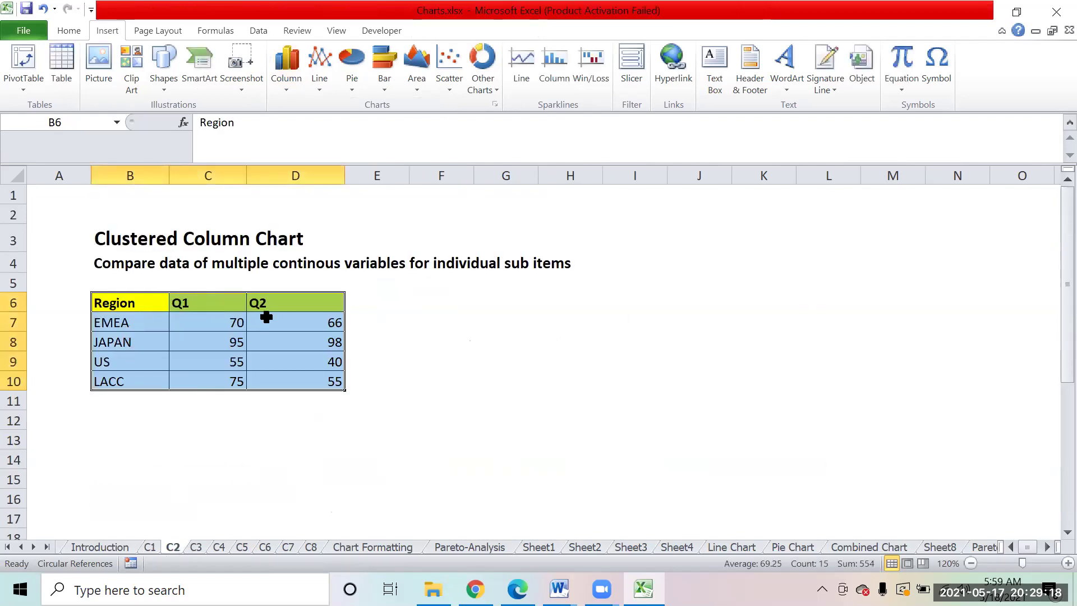
# Insert a 2-D Clustered Column chart of the regional Q1 and Q2 figures and move it beside the table
pyautogui.click(288, 78)
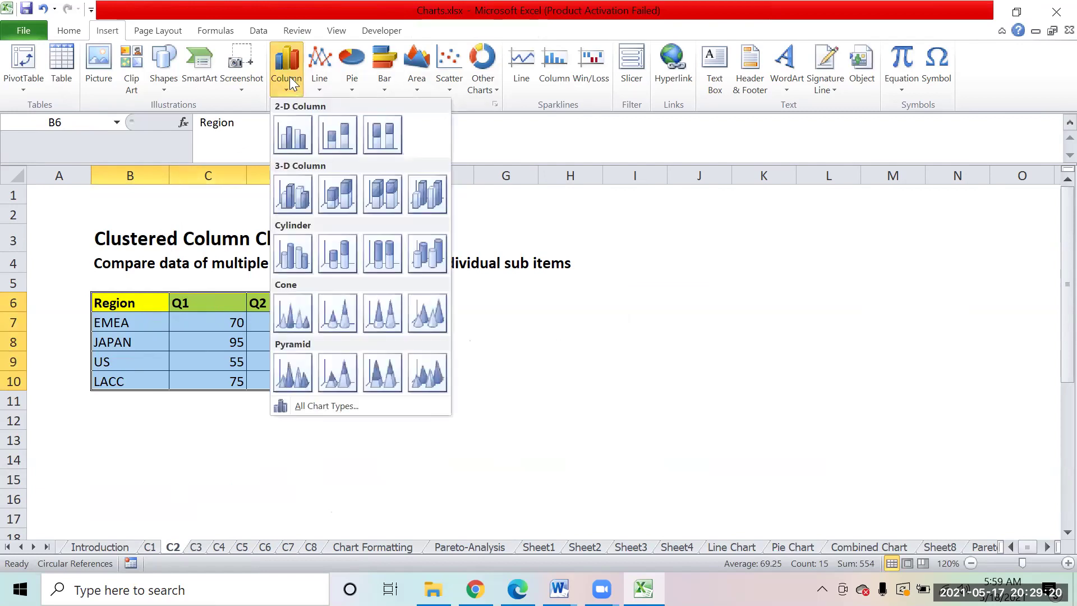
pyautogui.click(294, 139)
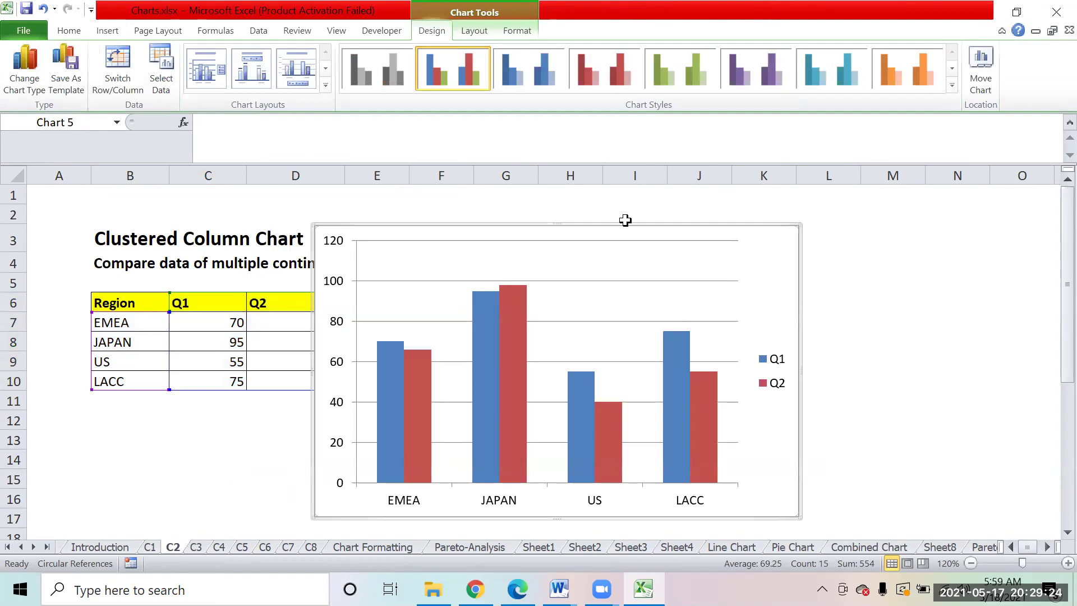
pyautogui.moveTo(809, 233); pyautogui.dragTo(974, 201)
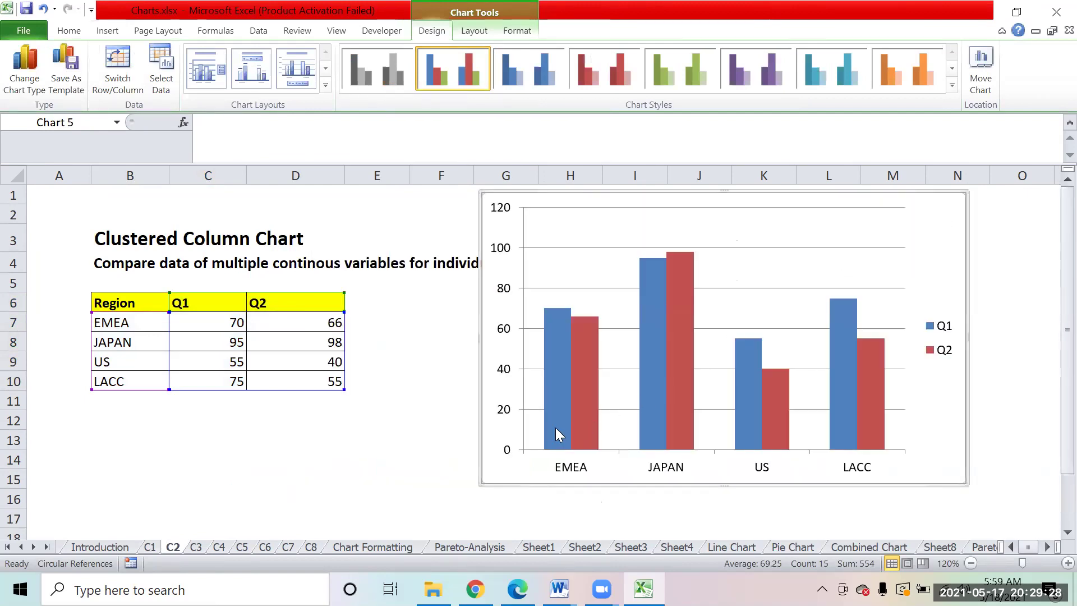
pyautogui.moveTo(555, 419)
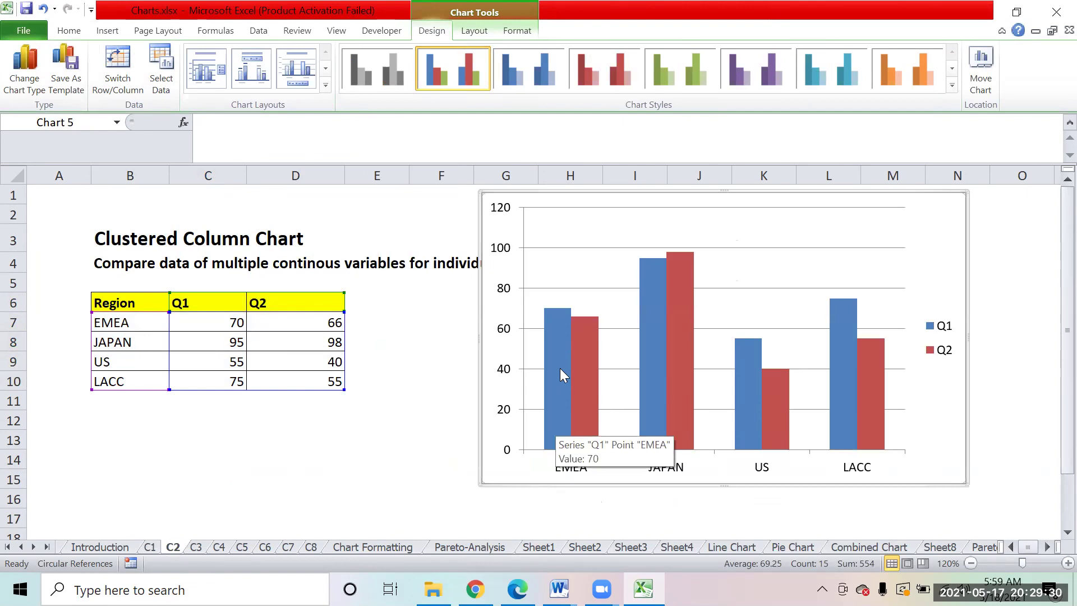
pyautogui.moveTo(583, 373)
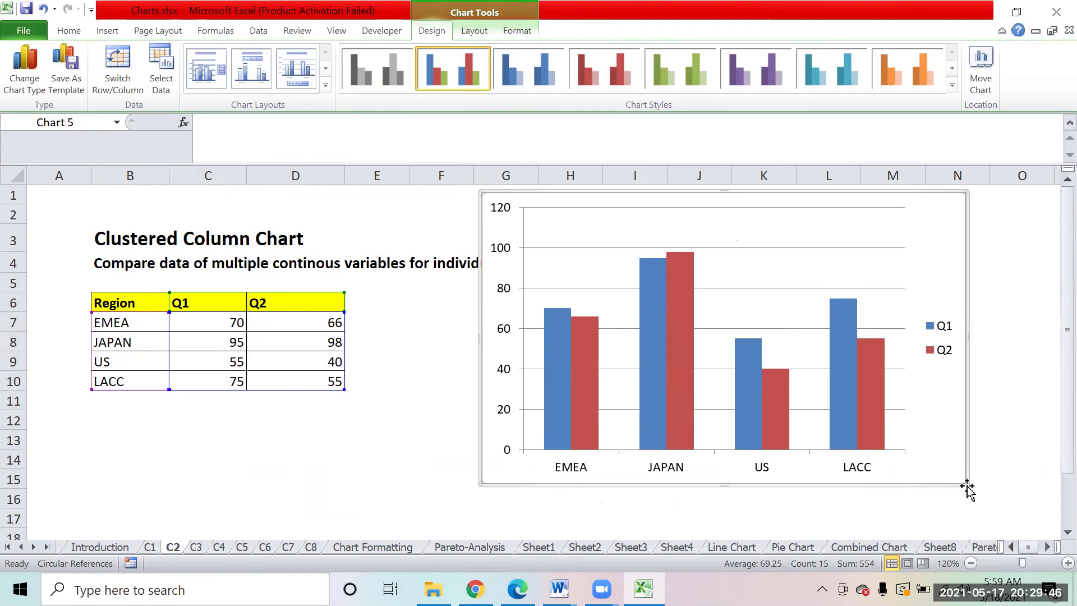
# Shrink the clustered column chart in height and width so it covers about H1 to N8, clear of the sheet's subtitle
pyautogui.moveTo(964, 483); pyautogui.dragTo(964, 351)
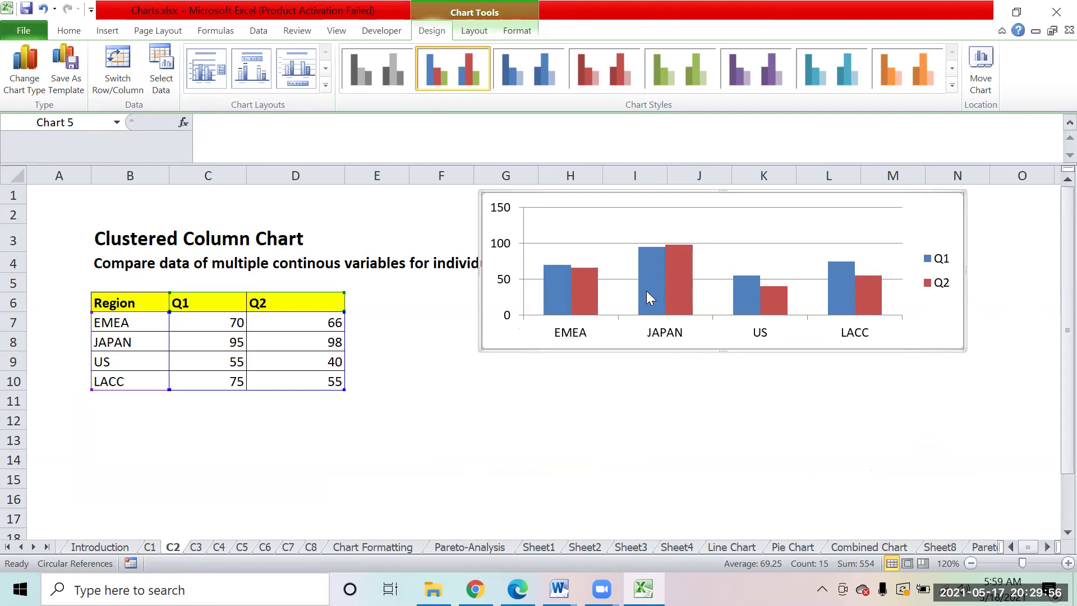
pyautogui.moveTo(646, 291)
pyautogui.moveTo(676, 282)
pyautogui.moveTo(481, 346); pyautogui.dragTo(590, 348)
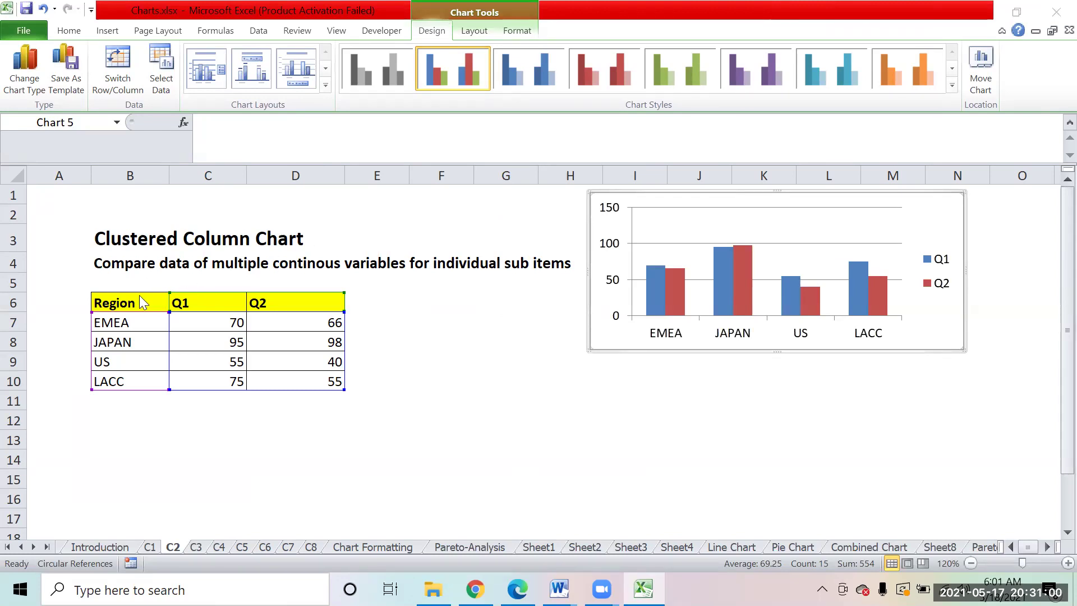
# Deselect the chart and select the Region, Q1 and Q2 table in B6:D10
pyautogui.click(411, 340)
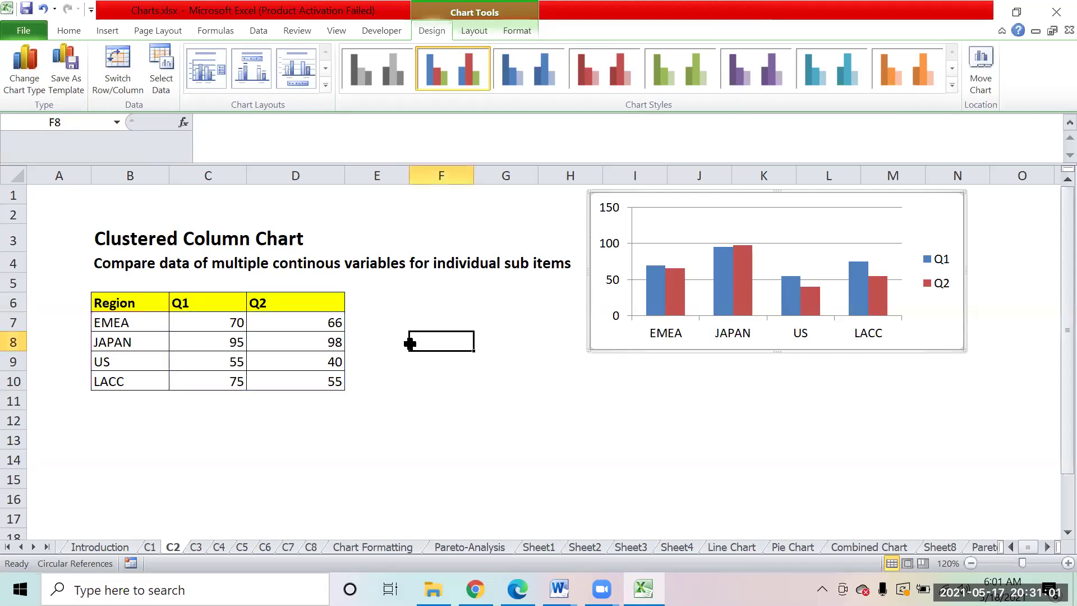
pyautogui.click(131, 300)
pyautogui.moveTo(131, 300); pyautogui.dragTo(308, 379)
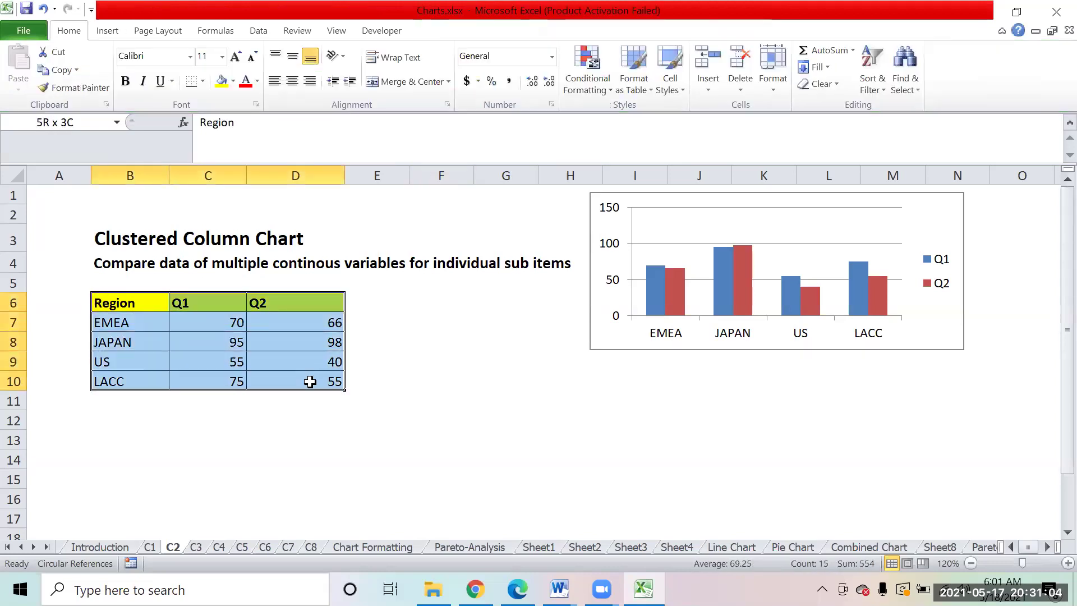
# Try a 3-D Clustered Column chart of the selected table and delete it
pyautogui.click(108, 32)
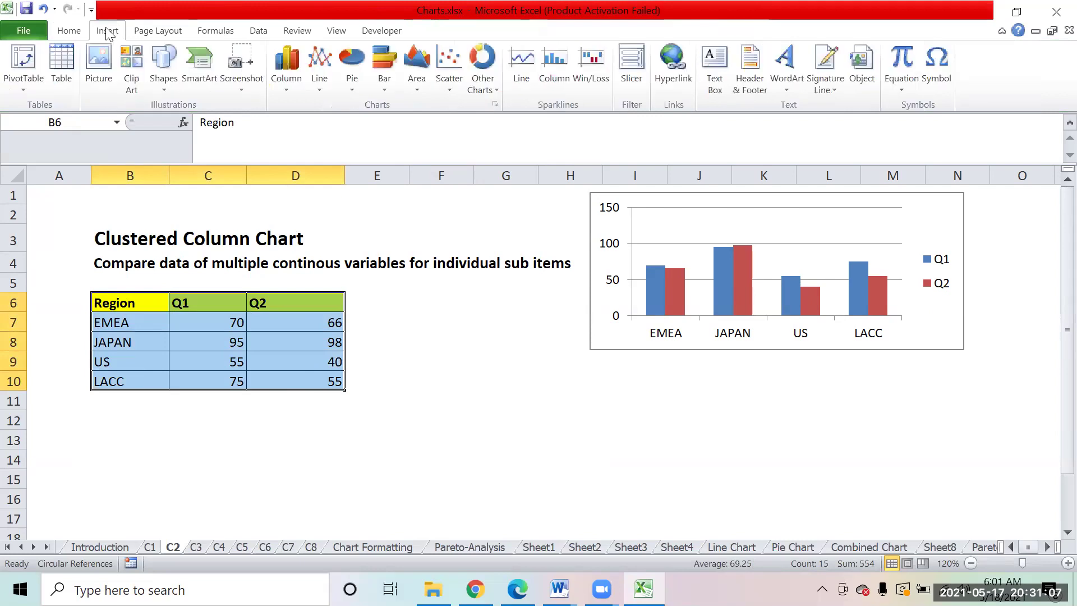
pyautogui.click(285, 85)
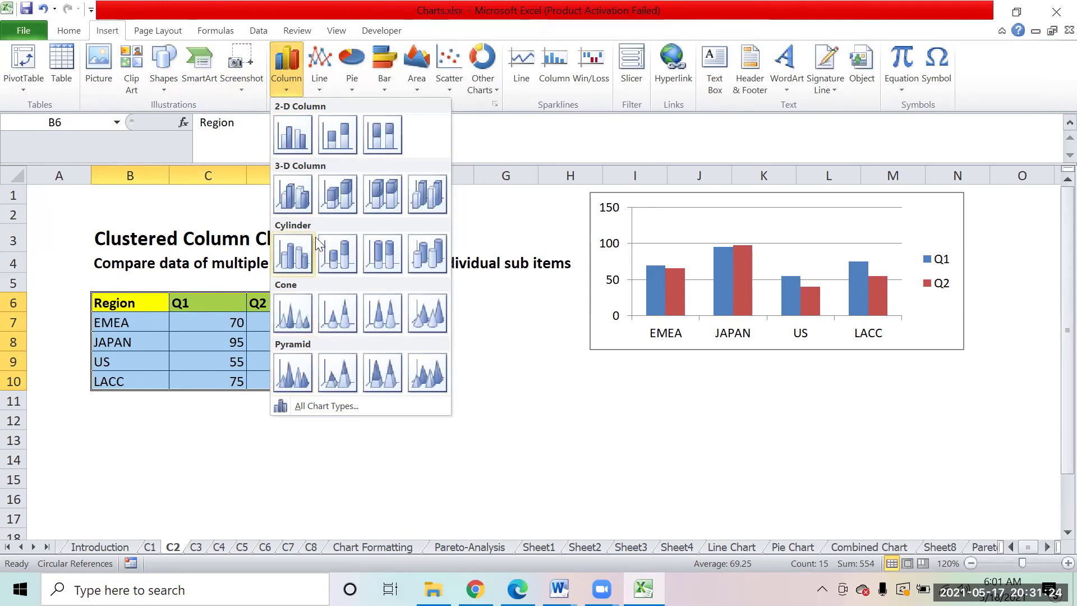
pyautogui.click(293, 196)
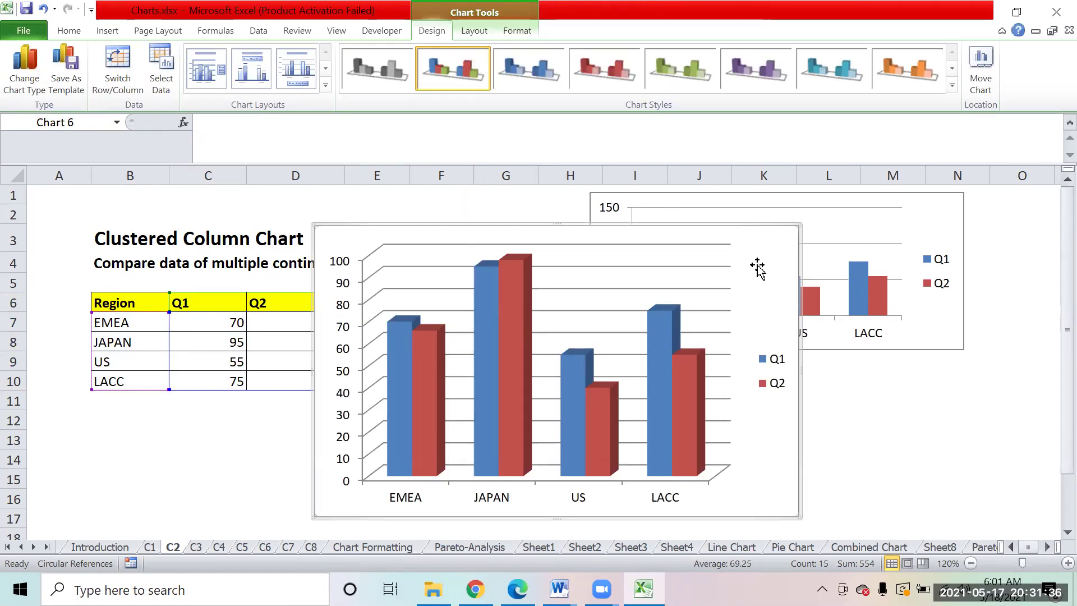
pyautogui.press('Delete')
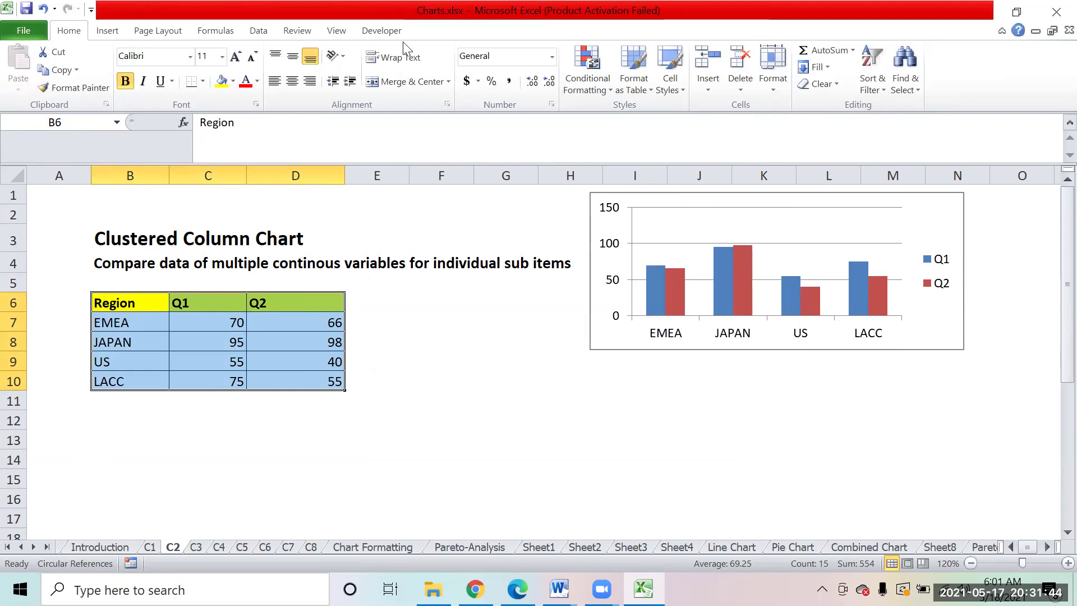
# Insert a 2-D Stacked Column chart of the table and fit it directly below the clustered chart at matching width
pyautogui.click(110, 28)
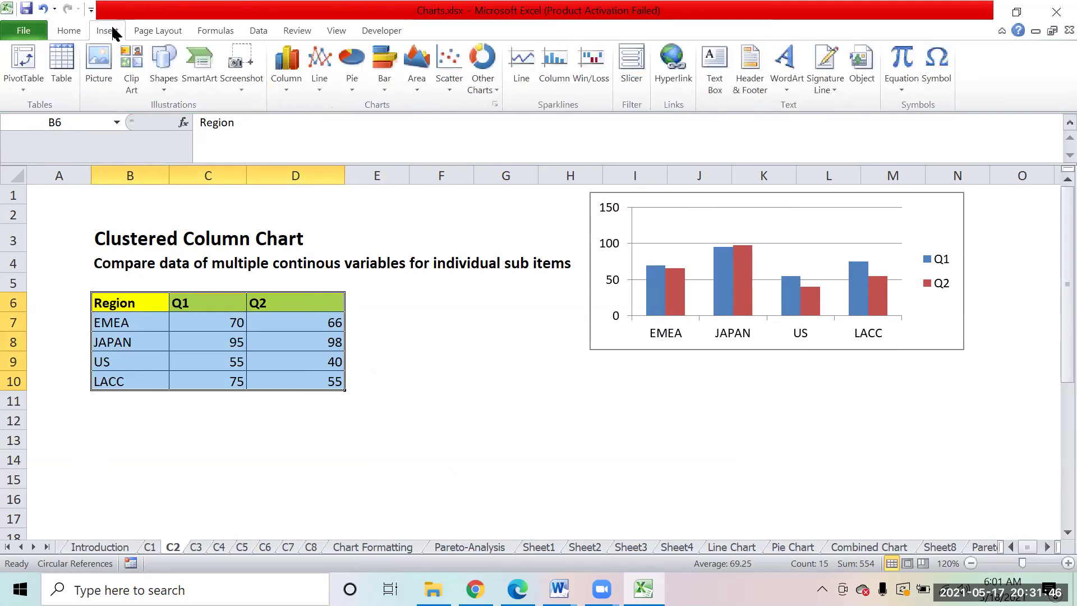
pyautogui.click(282, 76)
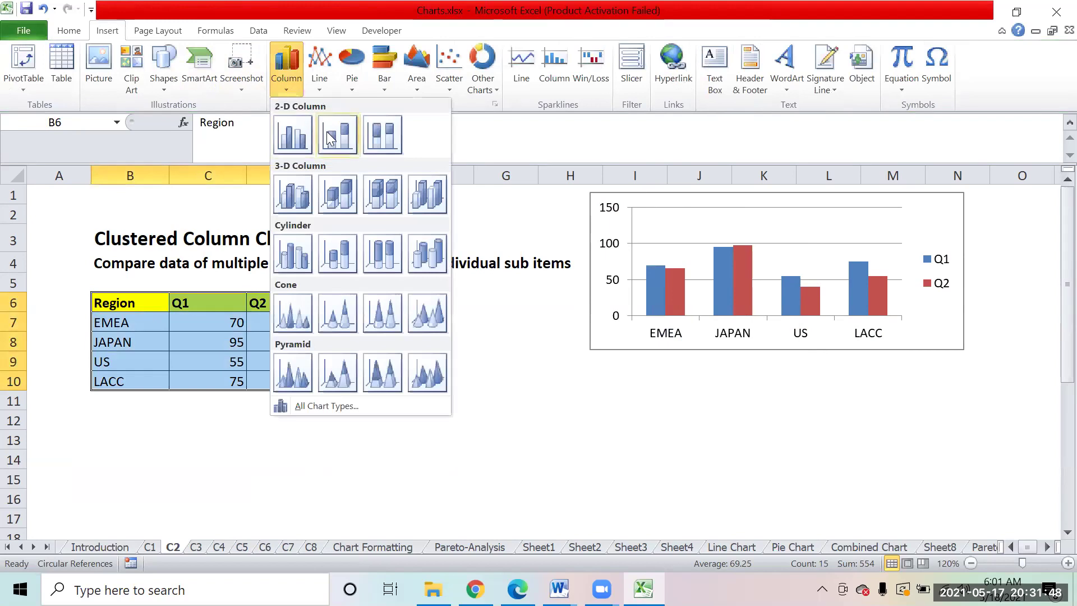
pyautogui.click(329, 135)
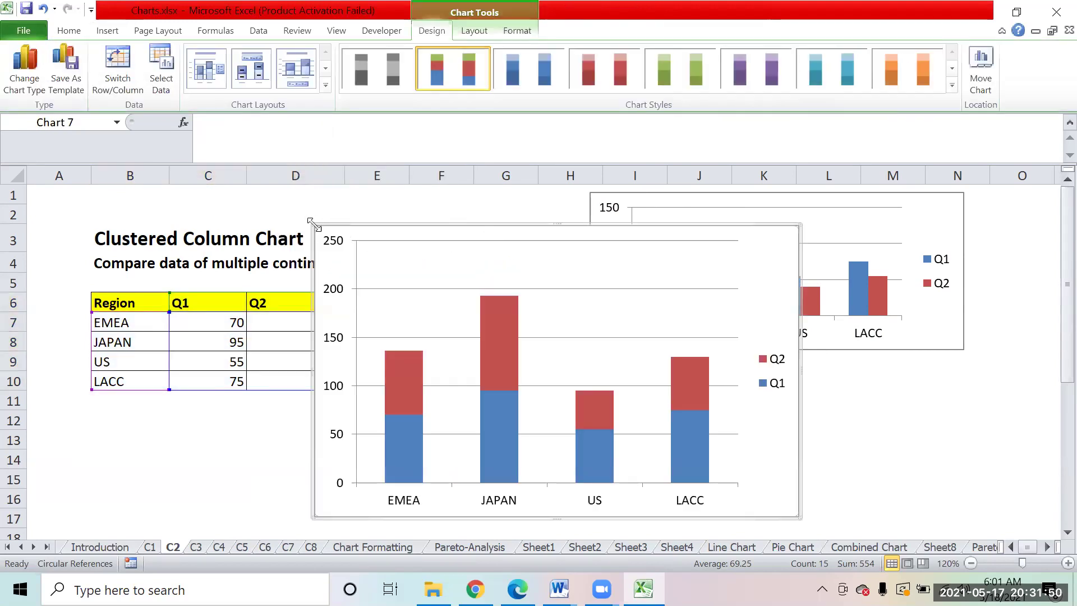
pyautogui.moveTo(314, 224); pyautogui.dragTo(441, 320)
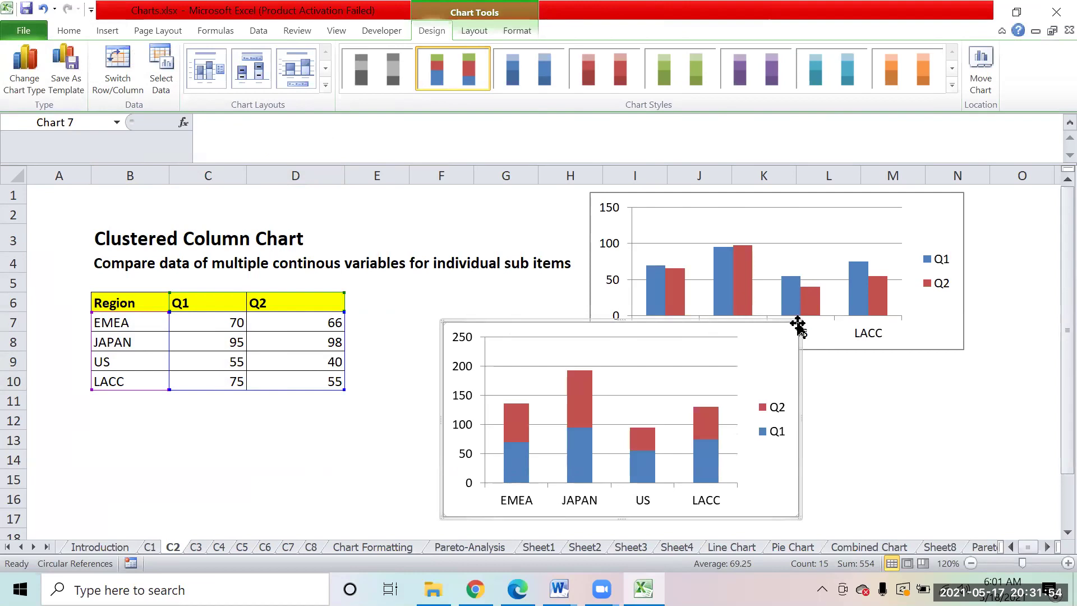
pyautogui.moveTo(792, 333); pyautogui.dragTo(916, 365)
pyautogui.moveTo(933, 508); pyautogui.dragTo(966, 508)
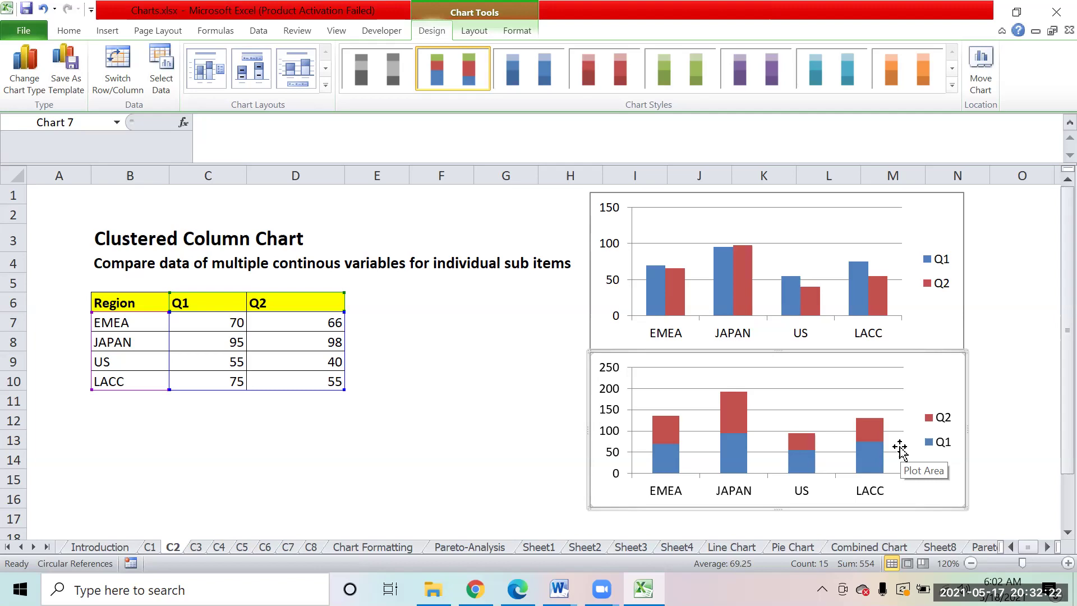
# Compare how the clustered and stacked column charts show the Q1 and Q2 values for each region
pyautogui.click(945, 253)
pyautogui.click(937, 279)
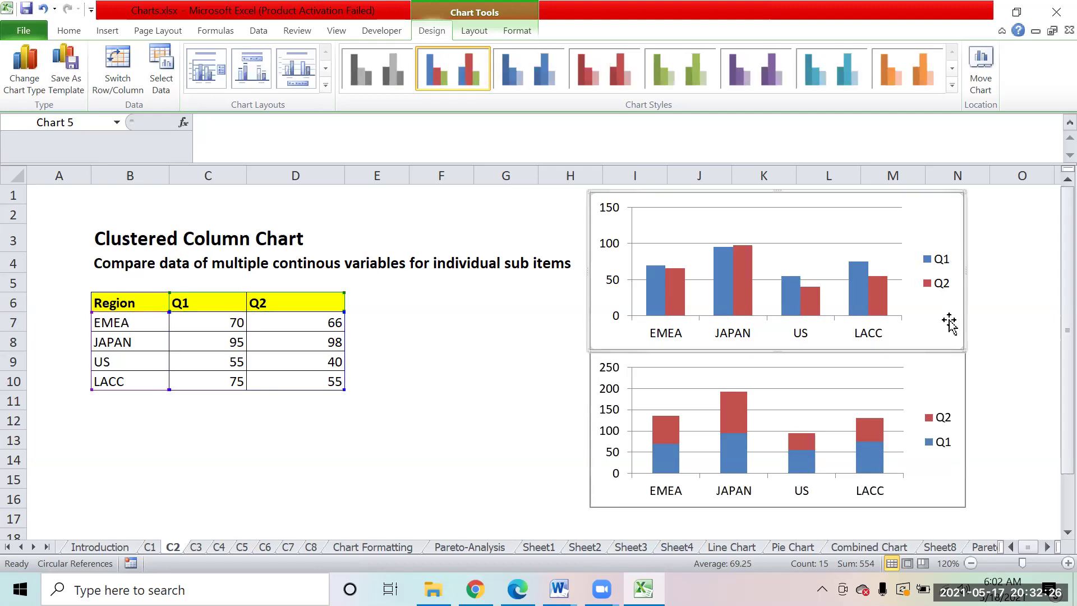
pyautogui.click(950, 372)
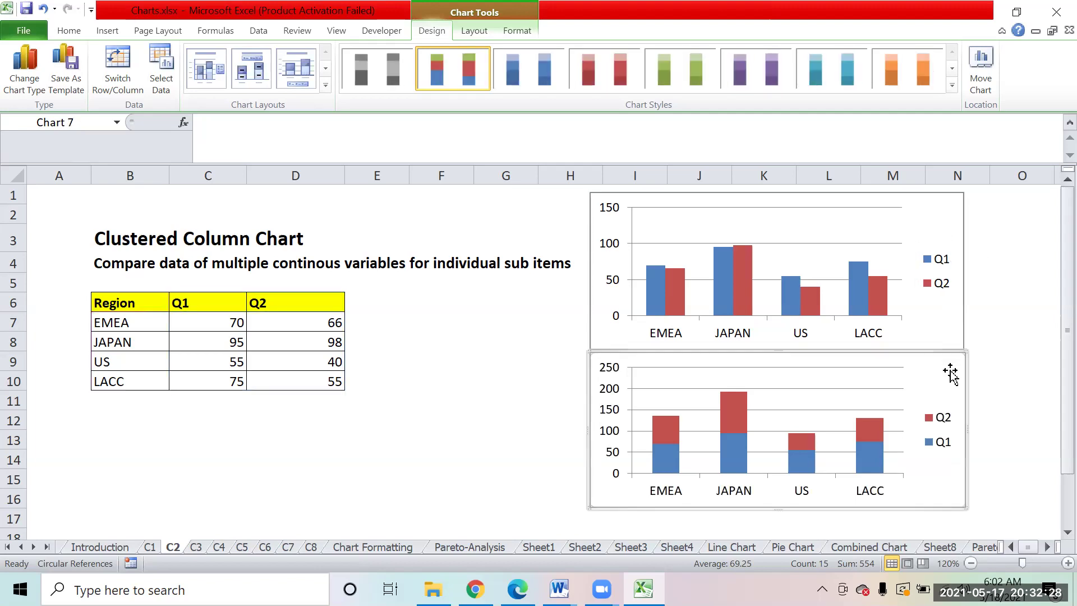
pyautogui.click(928, 212)
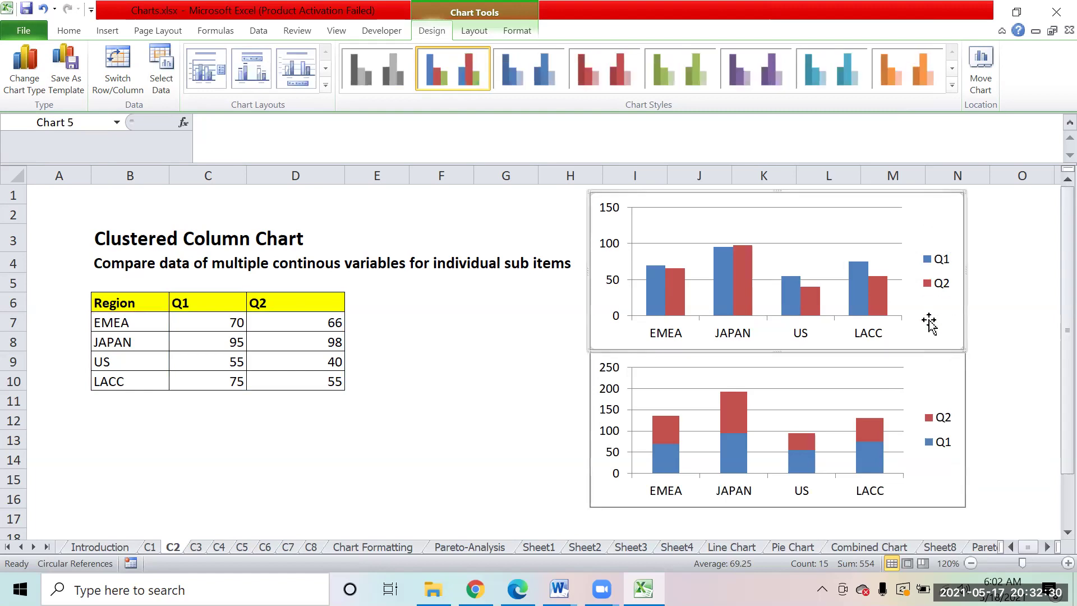
pyautogui.click(931, 373)
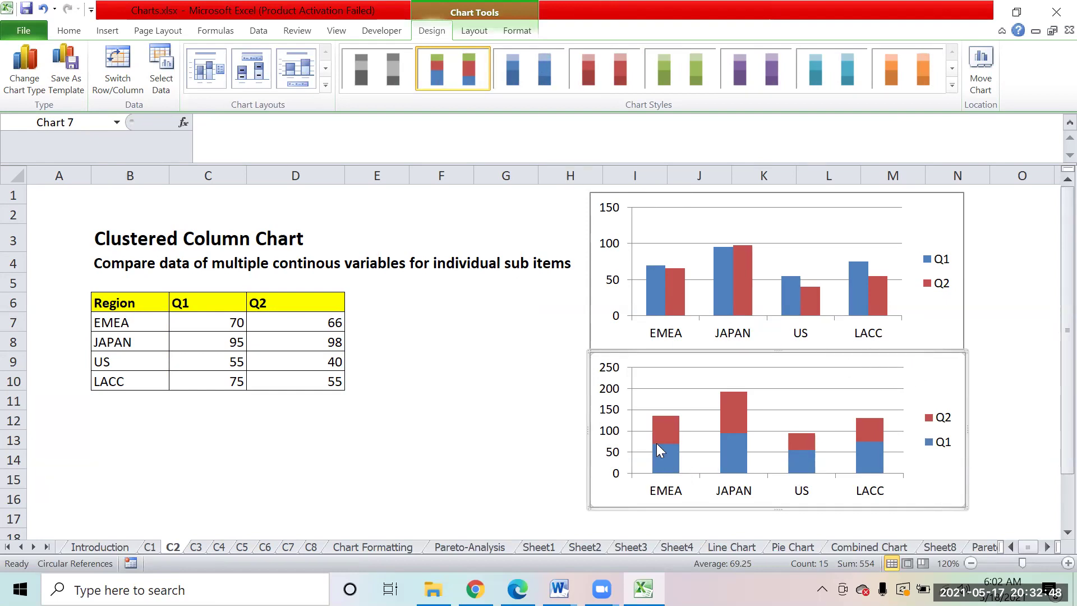
pyautogui.moveTo(745, 279)
pyautogui.moveTo(673, 438)
pyautogui.click(952, 214)
pyautogui.click(948, 370)
# Insert a 2-D 100% Stacked Column chart from the Region, Q1 and Q2 table in B6:D10
pyautogui.moveTo(114, 303); pyautogui.dragTo(302, 386)
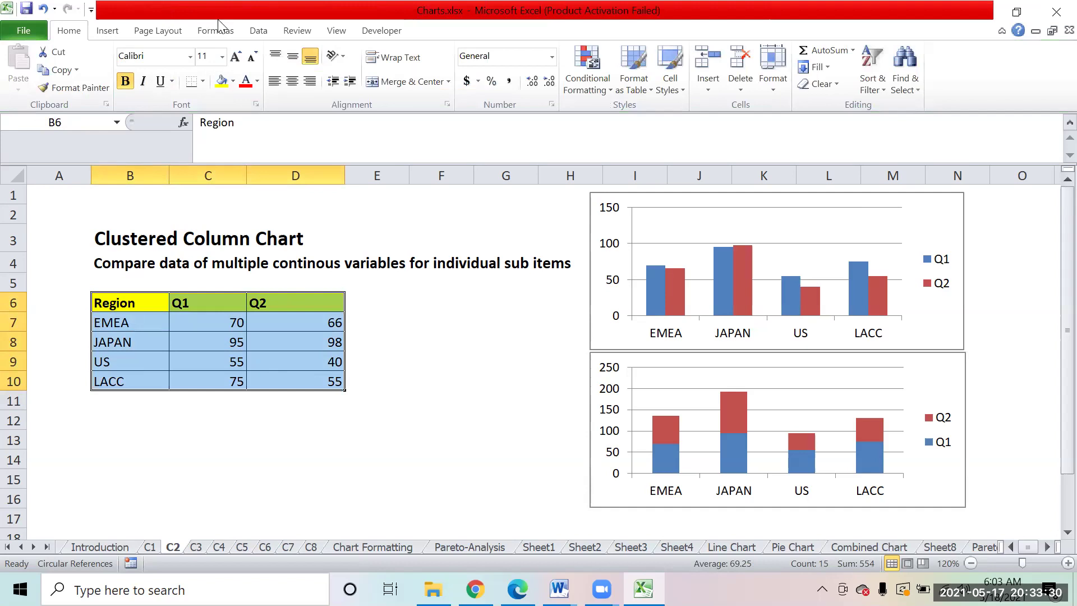
pyautogui.click(112, 32)
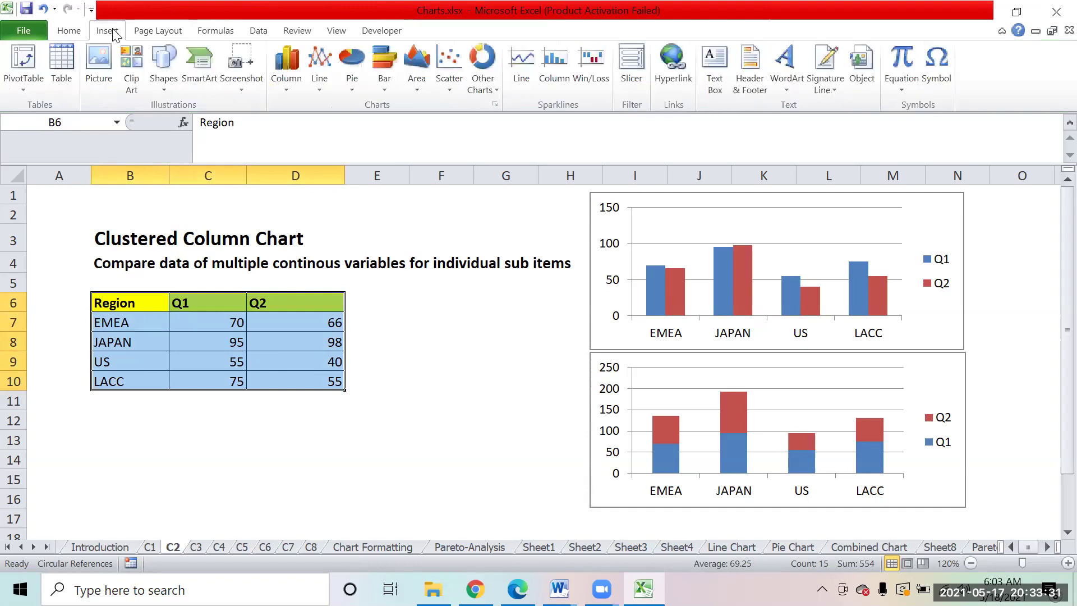
pyautogui.click(282, 89)
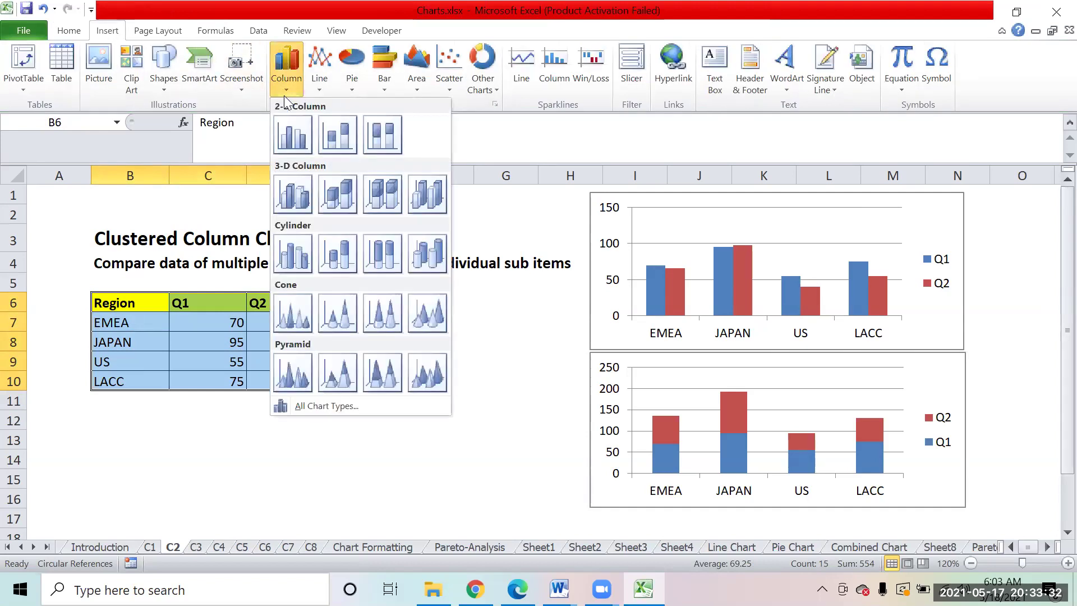
pyautogui.click(378, 138)
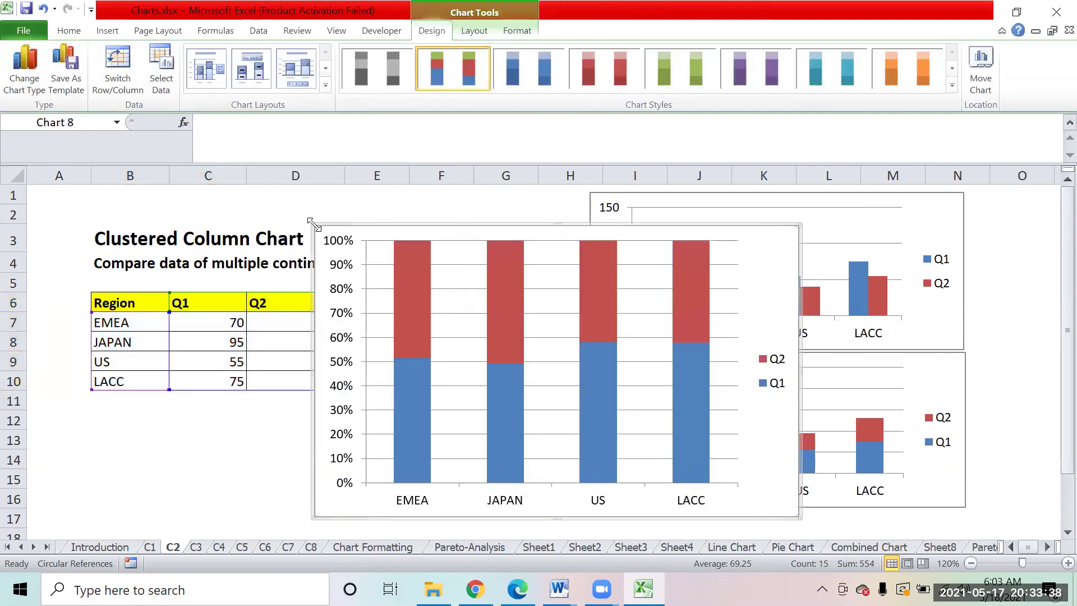
# Shrink the 100% stacked column chart on sheet C2 so it fits beside the clustered and stacked column charts without covering them
pyautogui.moveTo(314, 229); pyautogui.dragTo(357, 339)
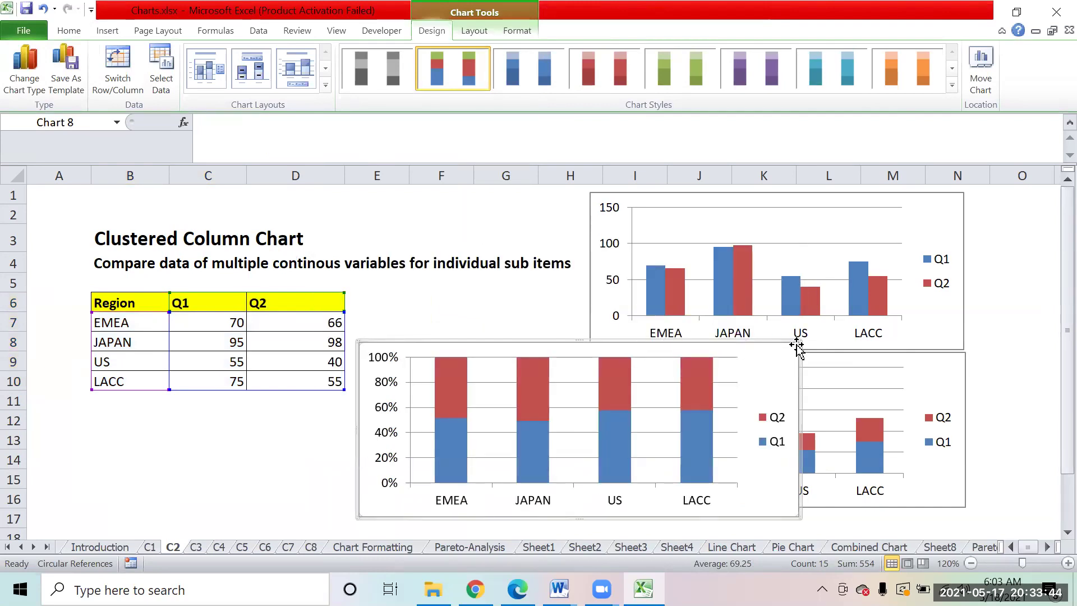
pyautogui.moveTo(797, 346); pyautogui.dragTo(581, 354)
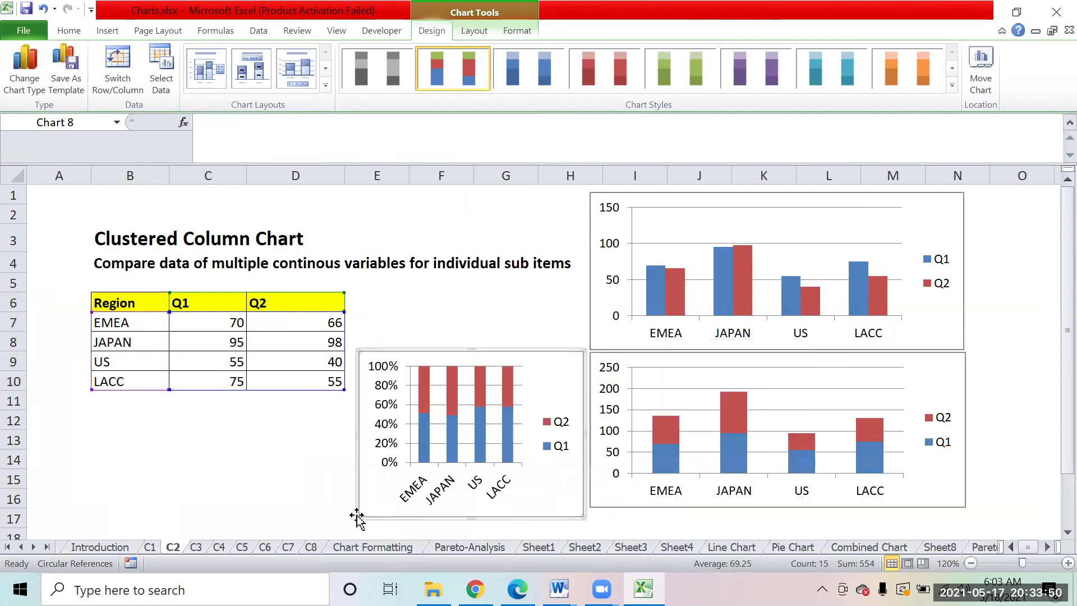
pyautogui.moveTo(351, 514); pyautogui.dragTo(276, 517)
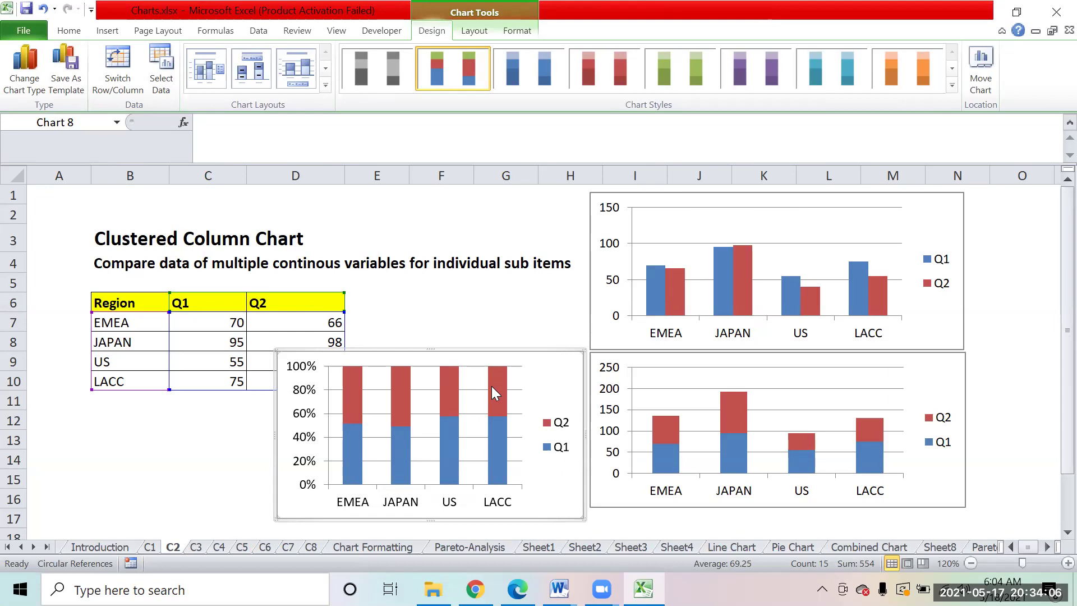
pyautogui.moveTo(492, 386)
# Open sheet C3 and go up to cell A2 to view the Bar Chart heading, data table and existing charts
pyautogui.click(197, 544)
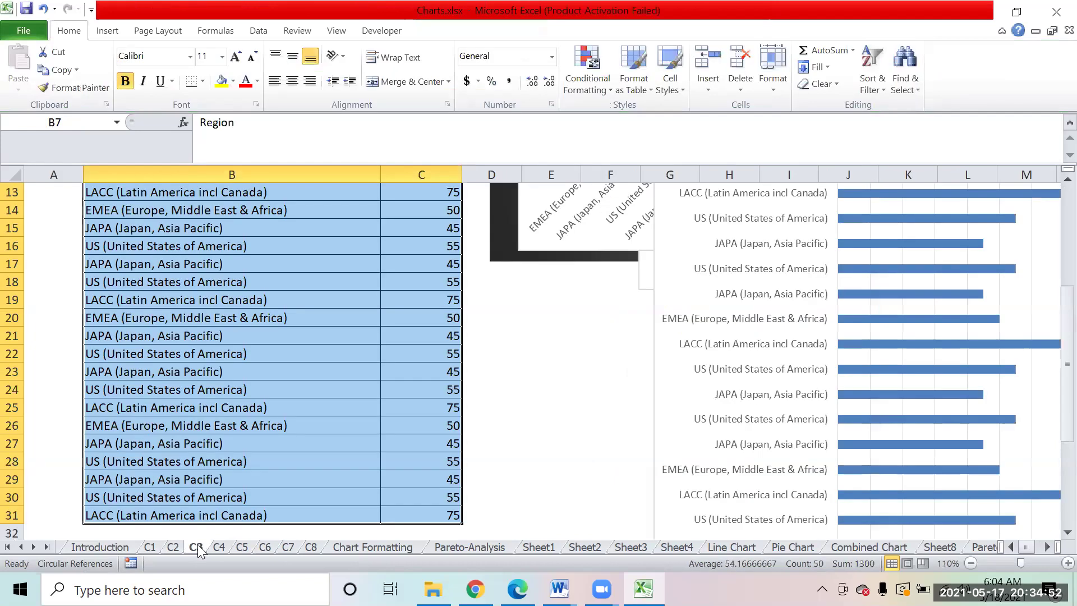
pyautogui.click(482, 370)
pyautogui.press('Up')
pyautogui.press('Up')
pyautogui.press('Up')
pyautogui.press('Up')
pyautogui.press('Up')
pyautogui.press('Up')
pyautogui.press('Up')
pyautogui.press('Up')
pyautogui.press('Up')
pyautogui.press('Up')
pyautogui.press('Up')
pyautogui.press('Up')
pyautogui.press('Up')
pyautogui.press('Up')
pyautogui.press('Up')
pyautogui.press('Up')
pyautogui.press('Up')
pyautogui.press('Up')
pyautogui.press('Up')
pyautogui.press('Up')
pyautogui.press('Up')
pyautogui.press('Up')
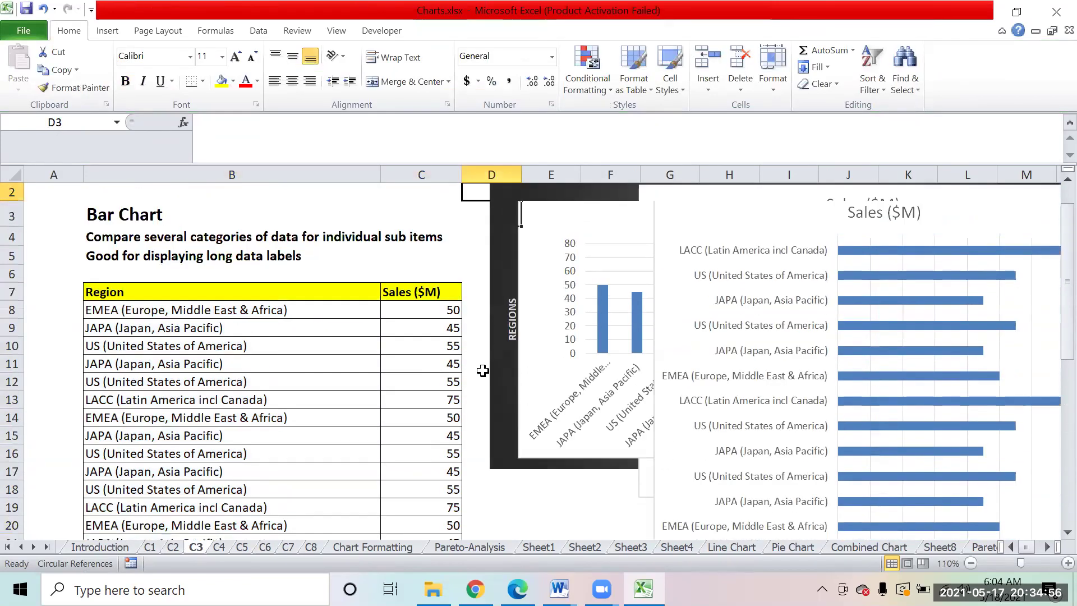
pyautogui.press('Left')
pyautogui.press('Left')
pyautogui.press('Left')
pyautogui.press('Down')
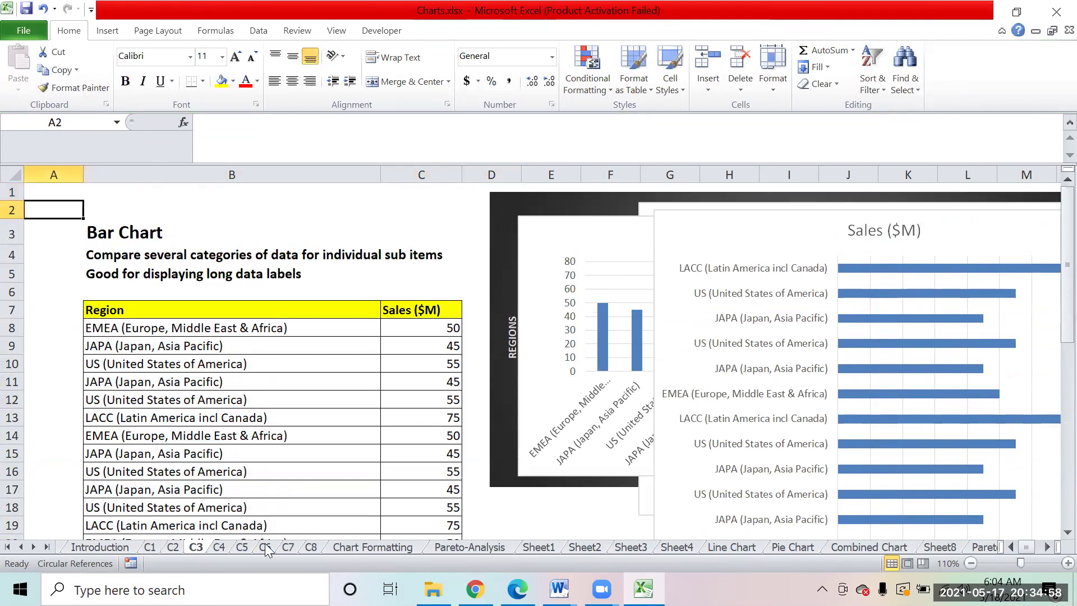
# Review the column chart with short region labels on sheet C1, and return to sheet C3
pyautogui.click(150, 547)
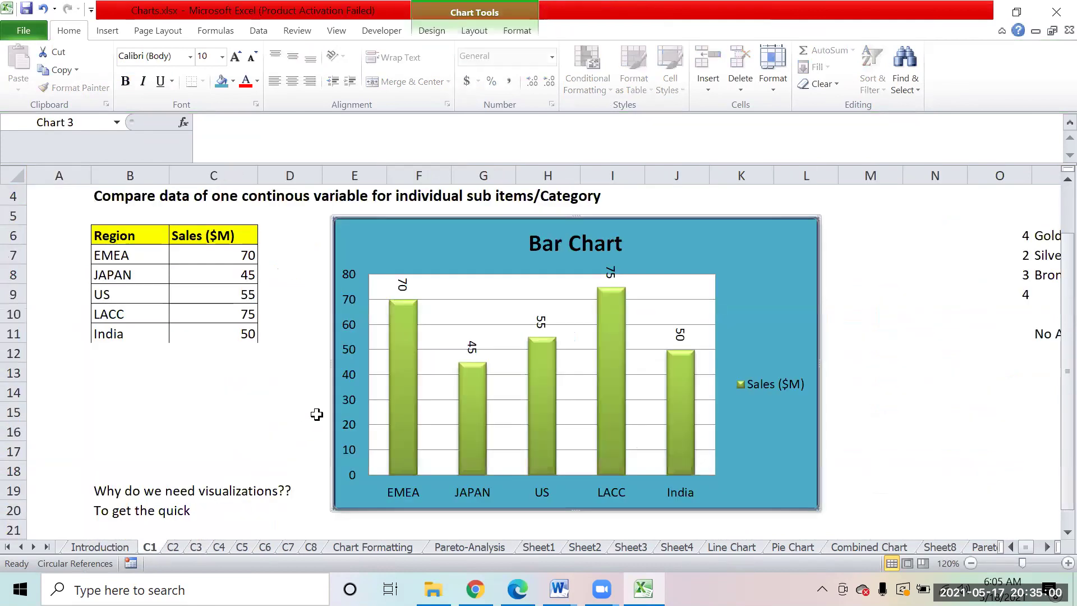
pyautogui.moveTo(404, 336)
pyautogui.hotkey('ctrl', 'pagedown')
pyautogui.hotkey('ctrl', 'pagedown')
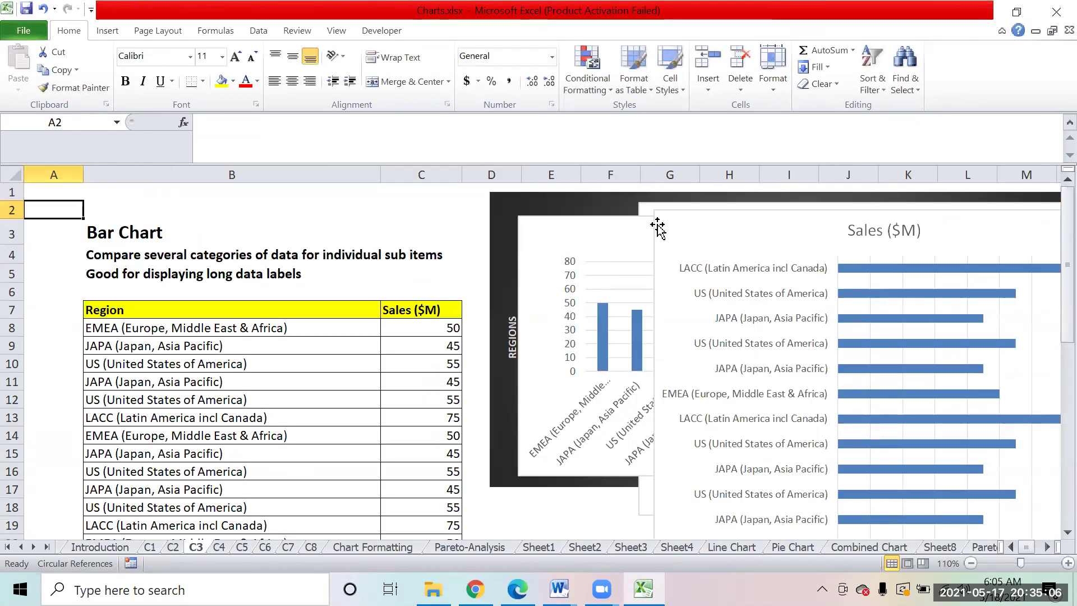
# Delete all the existing charts beside the data table on sheet C3
pyautogui.click(683, 235)
pyautogui.press('Delete')
pyautogui.click(570, 227)
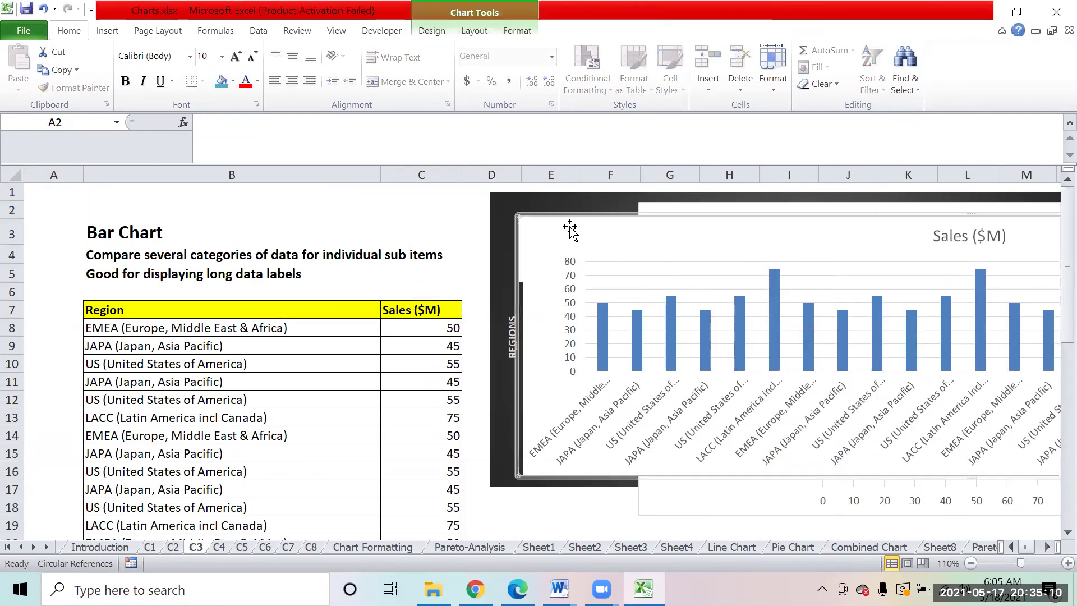
pyautogui.press('Delete')
pyautogui.click(530, 227)
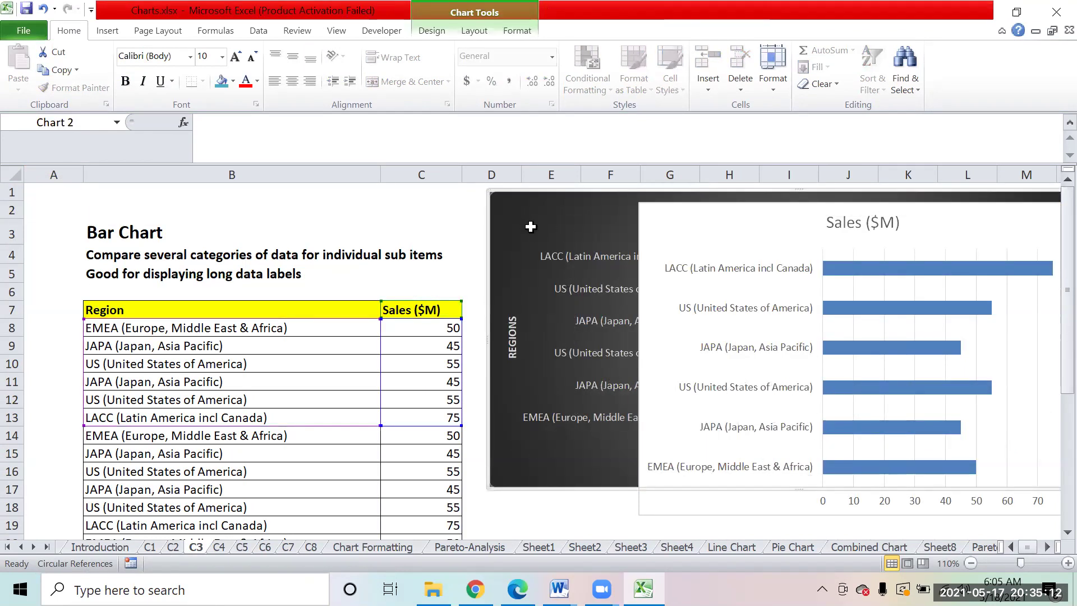
pyautogui.press('Delete')
pyautogui.click(646, 208)
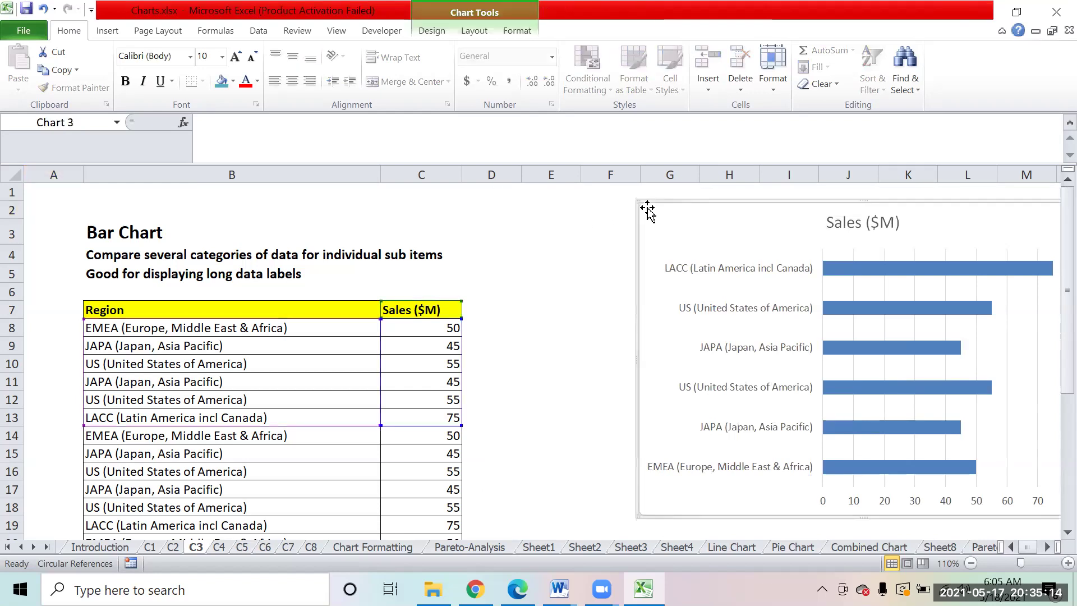
pyautogui.press('Delete')
pyautogui.click(672, 221)
pyautogui.press('Delete')
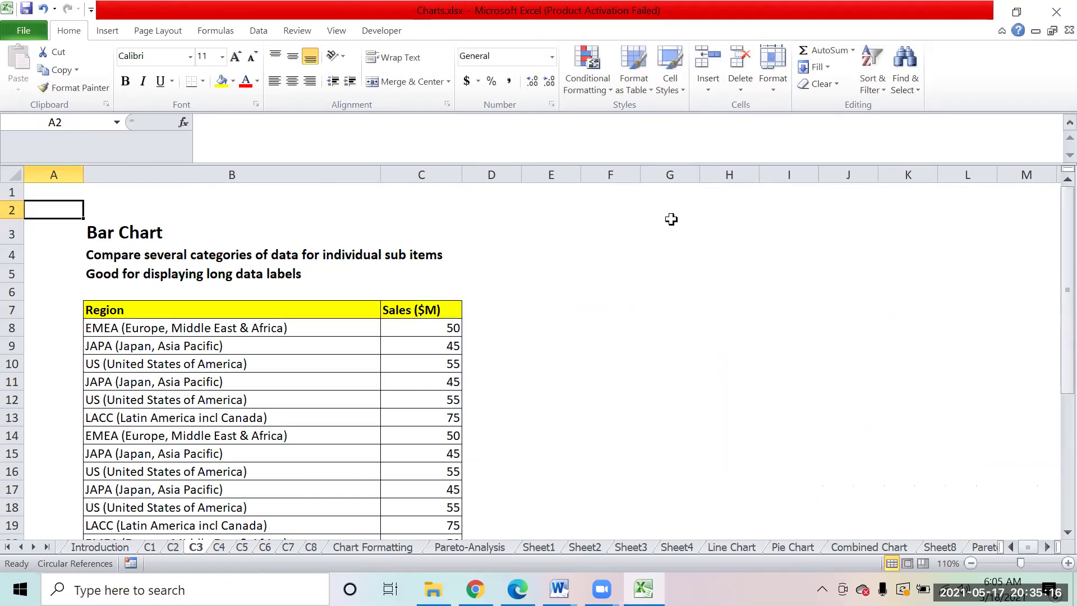
# Examine the Region and Sales ($M) rows of the bar chart table from top to bottom
pyautogui.press('Down')
pyautogui.press('Down')
pyautogui.press('Down')
pyautogui.press('Down')
pyautogui.press('Down')
pyautogui.press('Down')
pyautogui.press('Down')
pyautogui.press('Down')
pyautogui.press('Down')
pyautogui.press('Down')
pyautogui.press('Down')
pyautogui.press('Down')
pyautogui.press('Down')
pyautogui.press('Down')
pyautogui.press('Down')
pyautogui.press('Down')
pyautogui.press('Down')
pyautogui.press('Down')
pyautogui.press('Down')
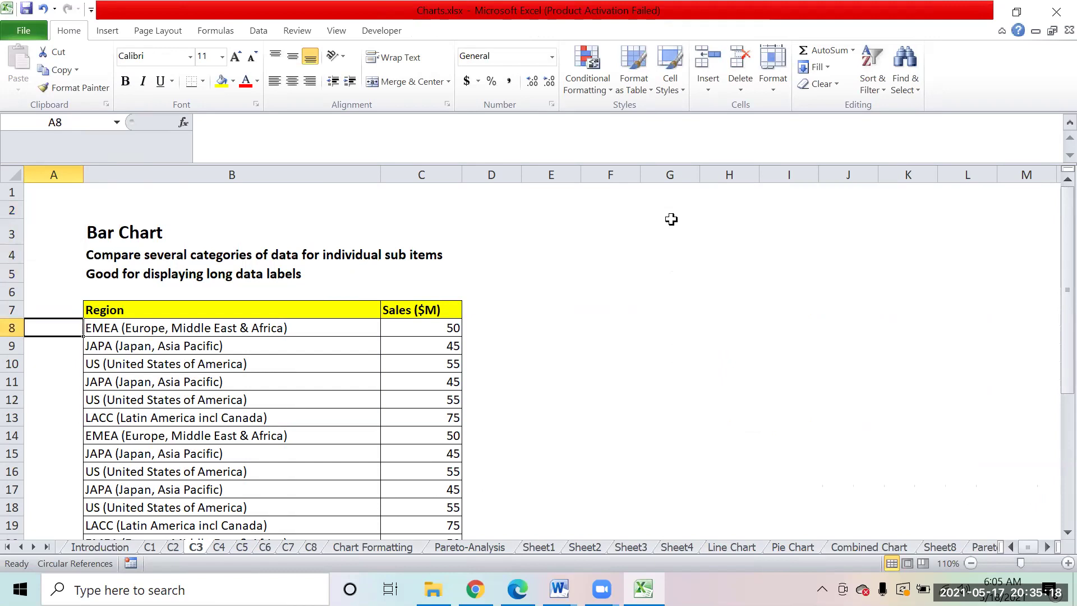
pyautogui.press('Down')
pyautogui.press('Down')
pyautogui.press('Down')
pyautogui.press('Down')
pyautogui.press('Down')
pyautogui.press('Down')
pyautogui.press('Down')
pyautogui.press('Down')
pyautogui.press('Down')
pyautogui.press('Down')
pyautogui.press('Down')
pyautogui.press('Down')
pyautogui.press('Down')
pyautogui.press('Down')
pyautogui.press('Down')
pyautogui.press('Down')
pyautogui.press('Down')
pyautogui.press('Down')
pyautogui.press('Down')
pyautogui.press('Down')
pyautogui.press('Up')
pyautogui.press('Up')
pyautogui.press('Up')
pyautogui.press('Up')
pyautogui.press('Up')
pyautogui.press('Up')
pyautogui.press('Up')
pyautogui.press('Up')
pyautogui.press('Up')
pyautogui.press('Up')
pyautogui.press('Up')
pyautogui.press('Up')
pyautogui.press('Up')
pyautogui.press('Up')
pyautogui.press('Up')
pyautogui.press('Up')
pyautogui.press('Up')
pyautogui.press('Up')
pyautogui.press('Up')
pyautogui.press('Up')
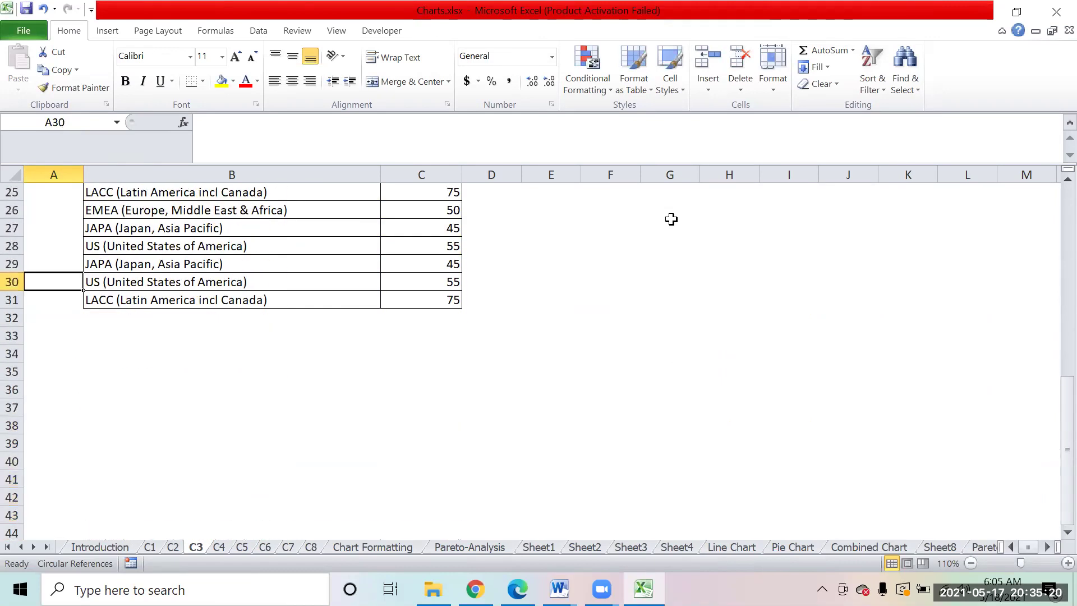
pyautogui.press('Up')
pyautogui.press('Up')
pyautogui.press('Up')
pyautogui.press('Up')
pyautogui.press('Up')
pyautogui.press('Up')
pyautogui.press('Up')
pyautogui.press('Up')
pyautogui.press('Up')
pyautogui.press('Down')
pyautogui.press('Down')
pyautogui.press('Down')
pyautogui.press('Down')
pyautogui.press('Down')
pyautogui.press('Down')
pyautogui.press('Down')
pyautogui.press('Down')
pyautogui.press('Down')
pyautogui.press('Down')
pyautogui.press('Down')
pyautogui.press('Down')
pyautogui.press('Down')
pyautogui.press('Down')
pyautogui.press('Down')
pyautogui.press('Down')
pyautogui.press('Down')
pyautogui.press('Down')
pyautogui.press('Down')
pyautogui.press('Down')
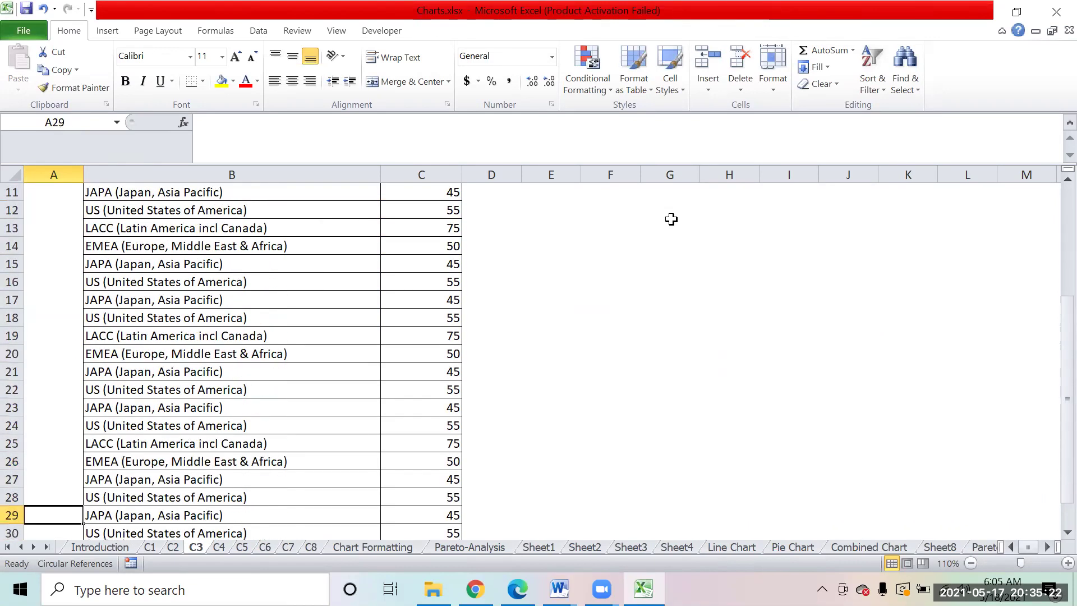
pyautogui.press('Up')
pyautogui.press('Up')
pyautogui.press('Up')
pyautogui.press('Up')
pyautogui.press('Up')
pyautogui.press('Up')
pyautogui.press('Up')
pyautogui.press('Up')
pyautogui.press('Up')
pyautogui.press('Up')
pyautogui.press('Up')
pyautogui.press('Up')
pyautogui.press('Up')
pyautogui.press('Up')
pyautogui.press('Up')
pyautogui.press('Up')
pyautogui.press('Up')
pyautogui.press('Up')
pyautogui.press('Up')
pyautogui.press('Up')
# Select the whole Region and Sales ($M) table, B7:C31, on sheet C3
pyautogui.press('Right')
pyautogui.press('Up')
pyautogui.press('Up')
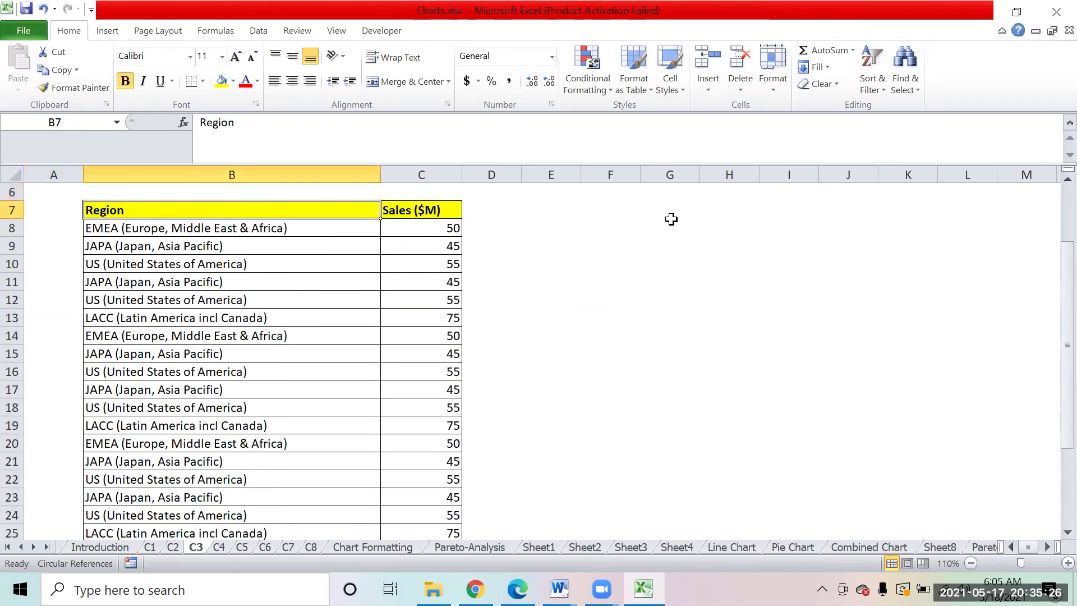
pyautogui.hotkey('ctrl', 'shift', 'Down')
pyautogui.hotkey('shift', 'Right')
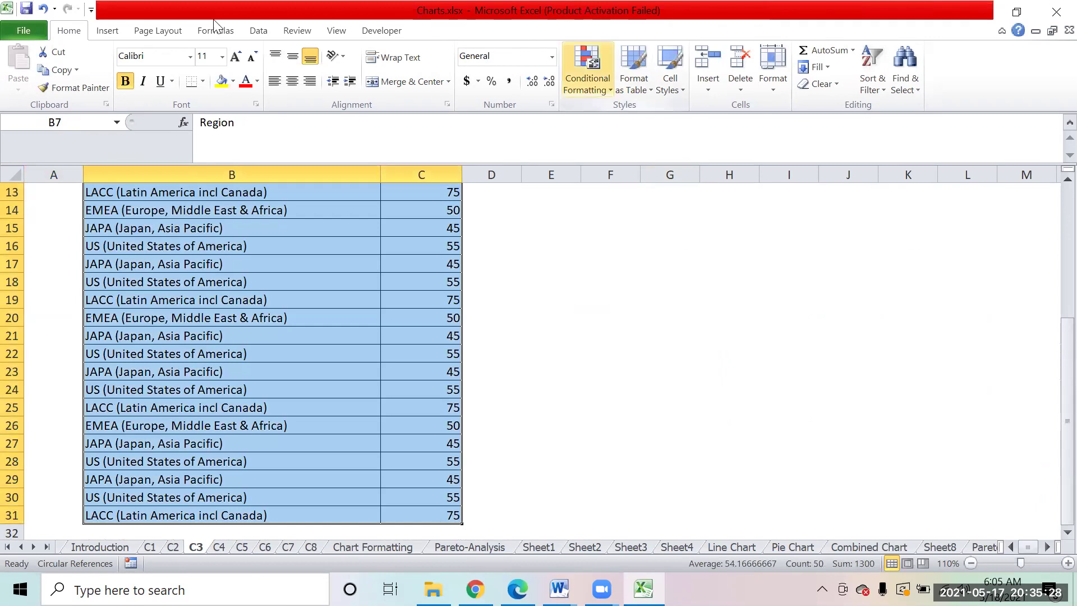
# Try a 2-D clustered column chart of the selected regional sales data, widen it to inspect its labels, and delete it
pyautogui.click(107, 32)
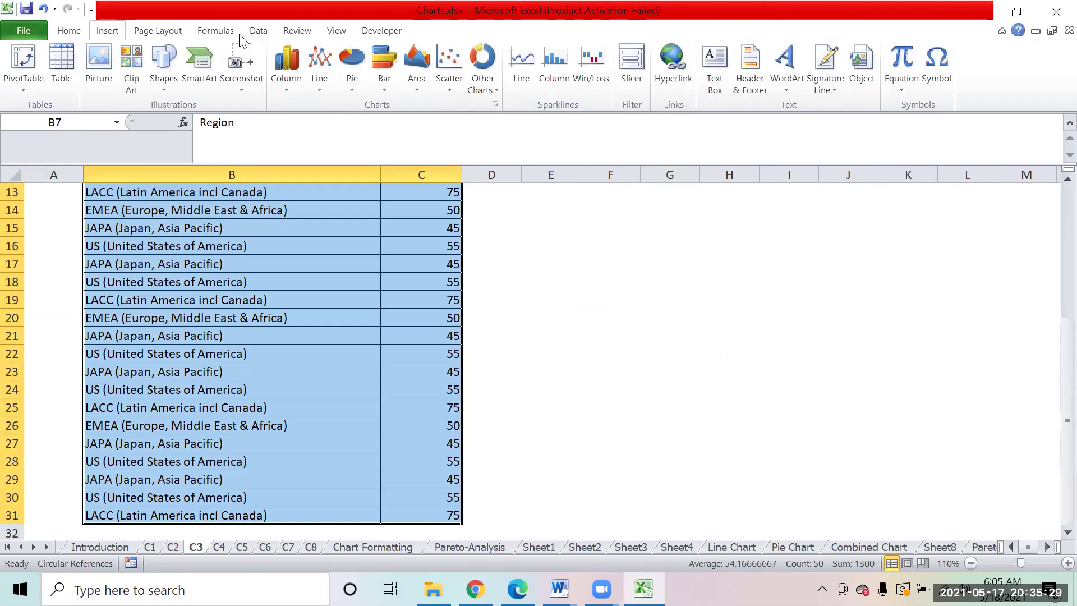
pyautogui.click(291, 86)
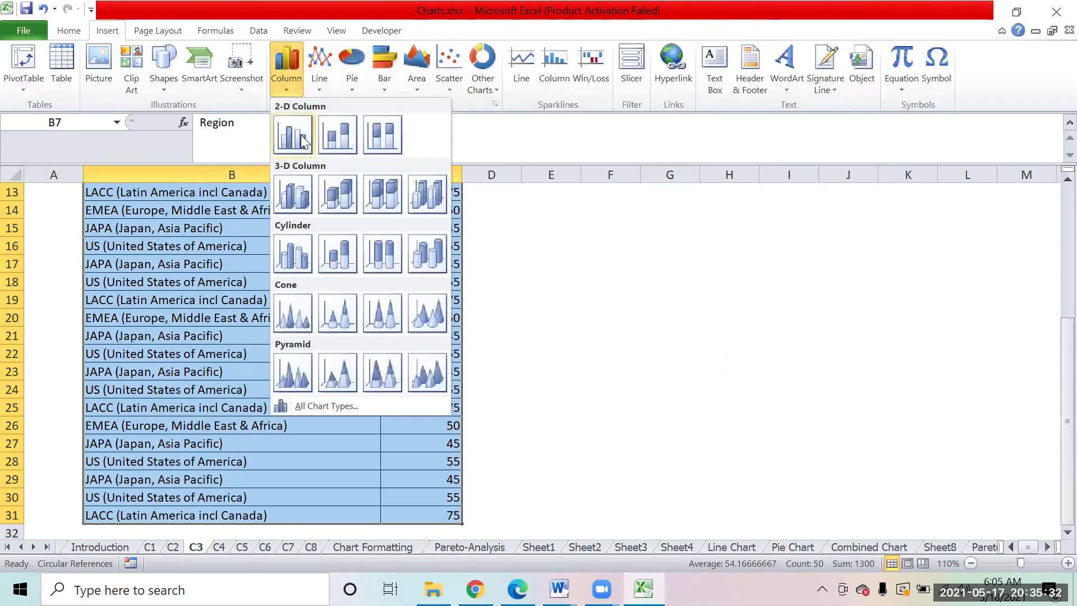
pyautogui.click(298, 136)
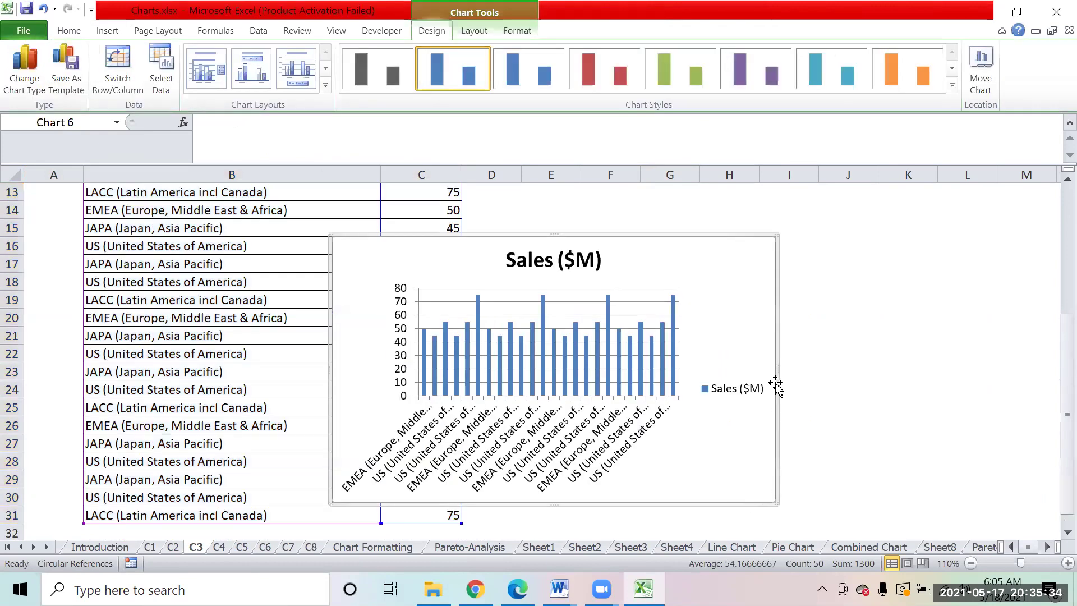
pyautogui.moveTo(813, 363); pyautogui.dragTo(900, 367)
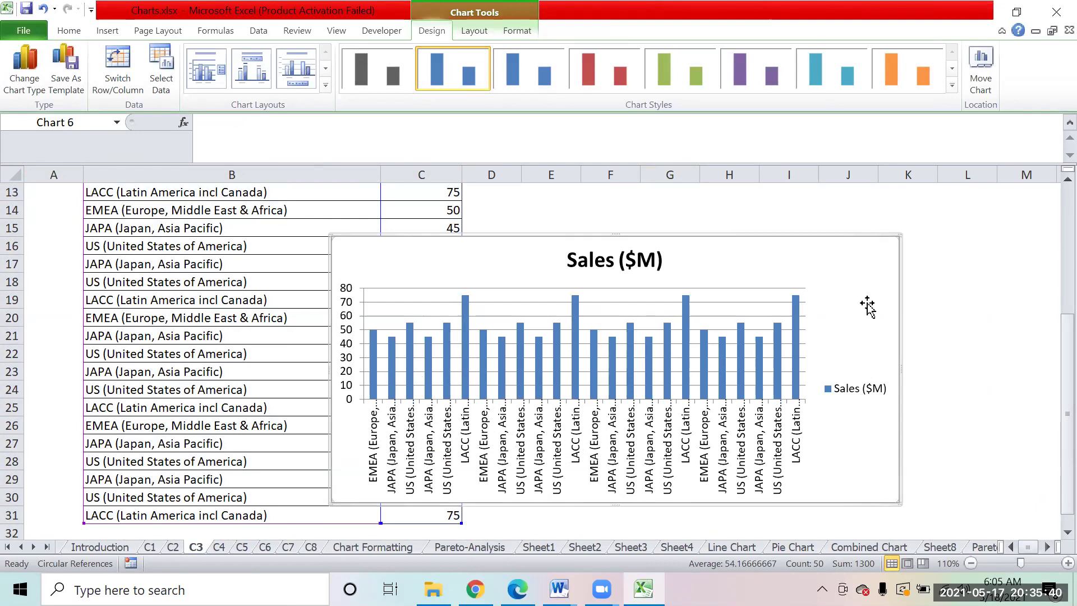
pyautogui.press('Delete')
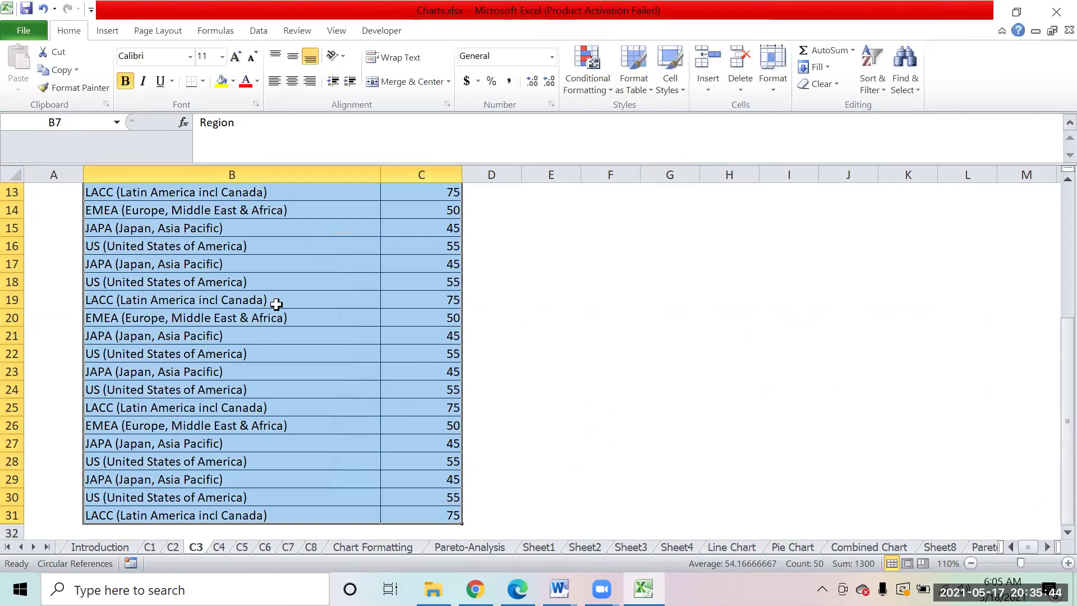
# Insert a 2-D clustered bar chart of the regional sales data and place it beside the table from column E
pyautogui.click(111, 31)
pyautogui.click(390, 87)
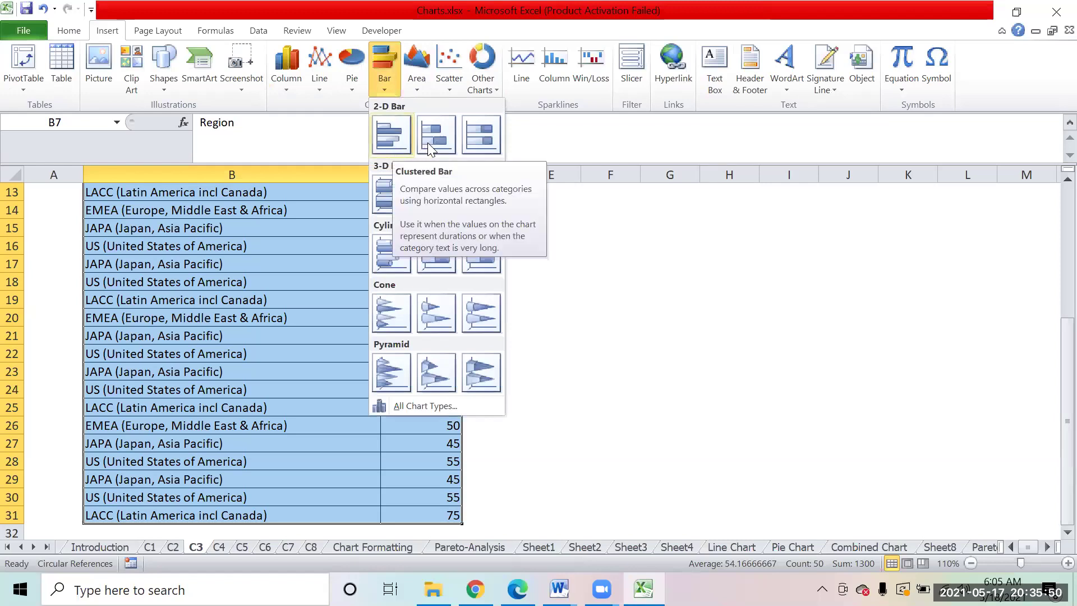
pyautogui.click(397, 132)
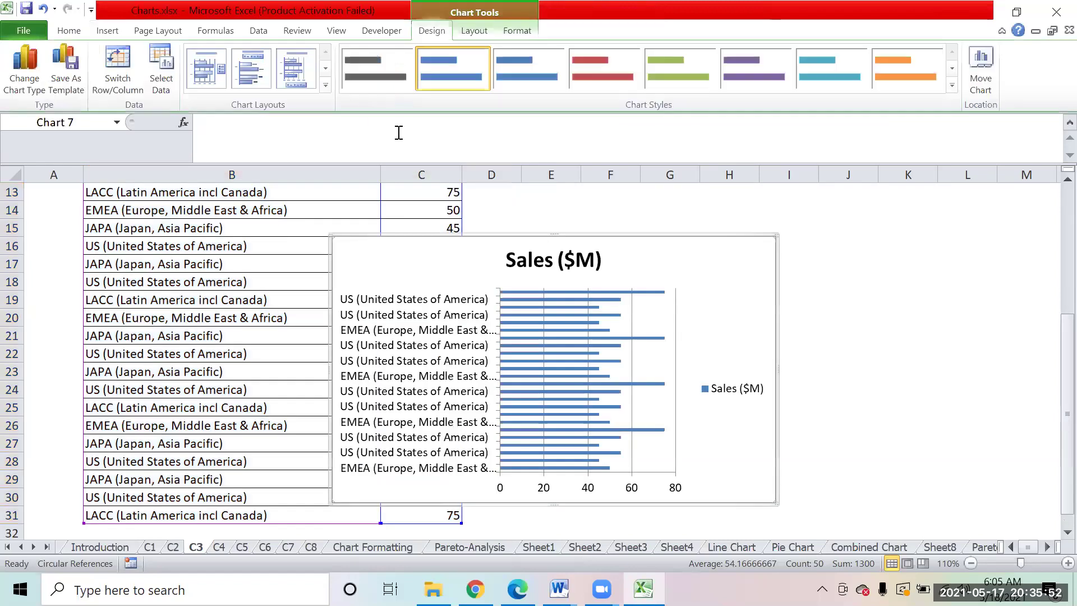
pyautogui.moveTo(755, 240); pyautogui.dragTo(948, 192)
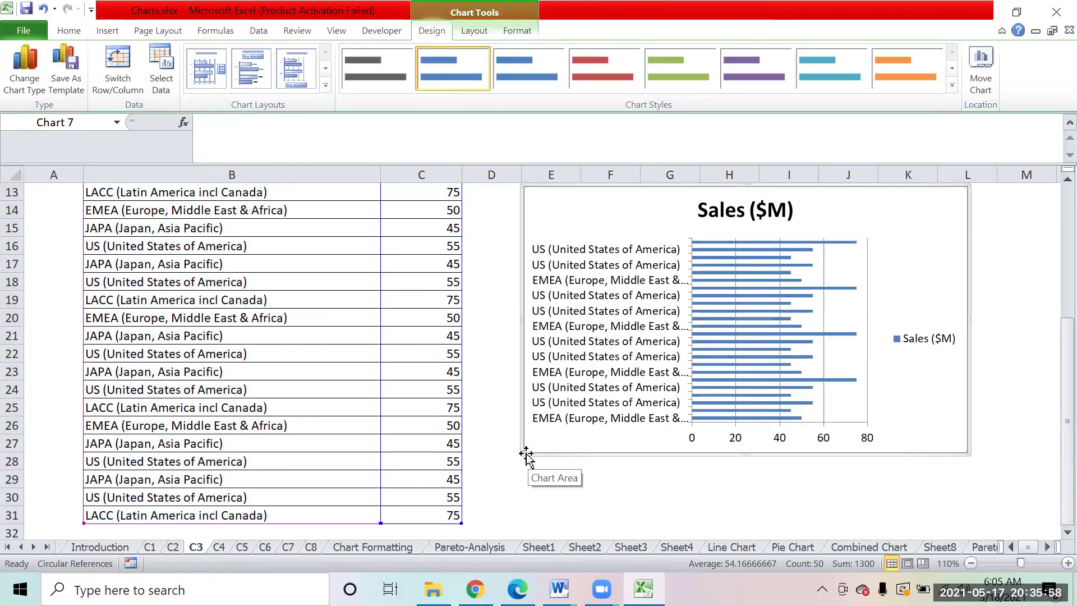
# Stretch the bar chart down past row 31 until its axis has room for every region label, and deselect it
pyautogui.moveTo(526, 453); pyautogui.dragTo(520, 524)
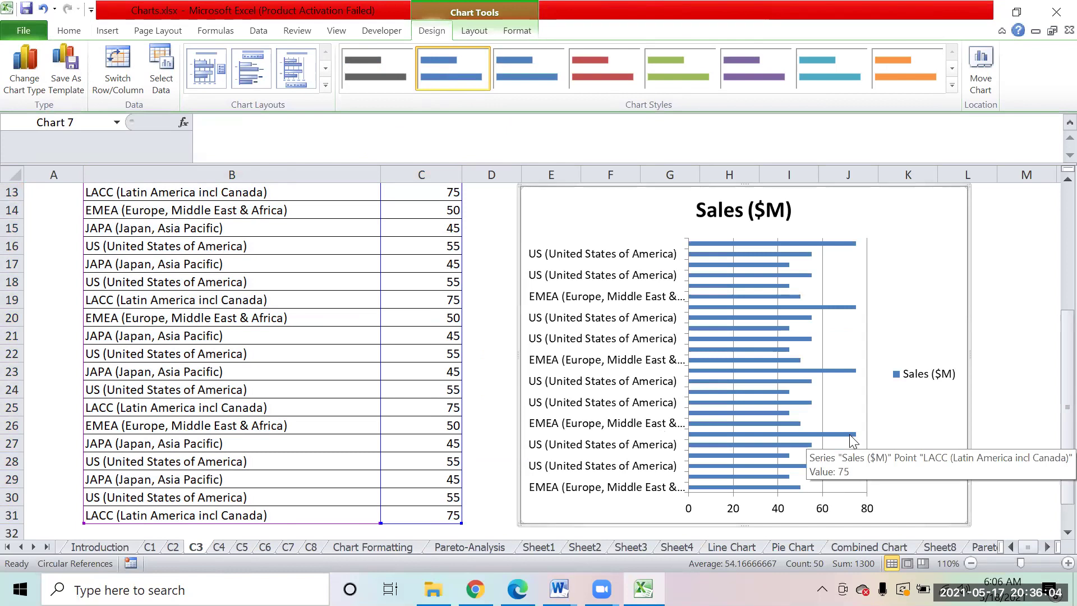
pyautogui.click(850, 440)
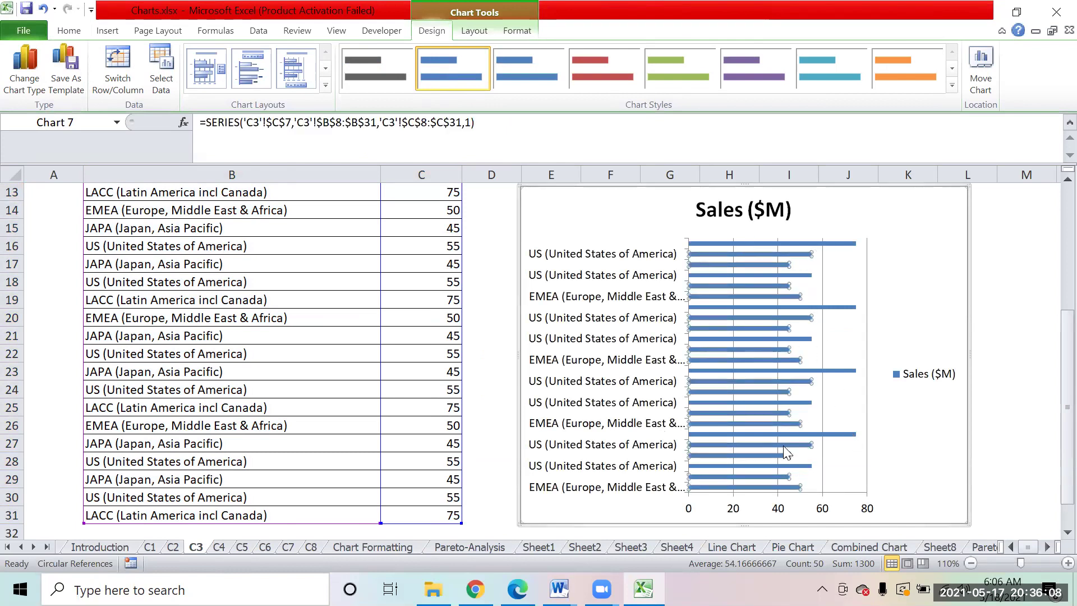
pyautogui.moveTo(783, 445)
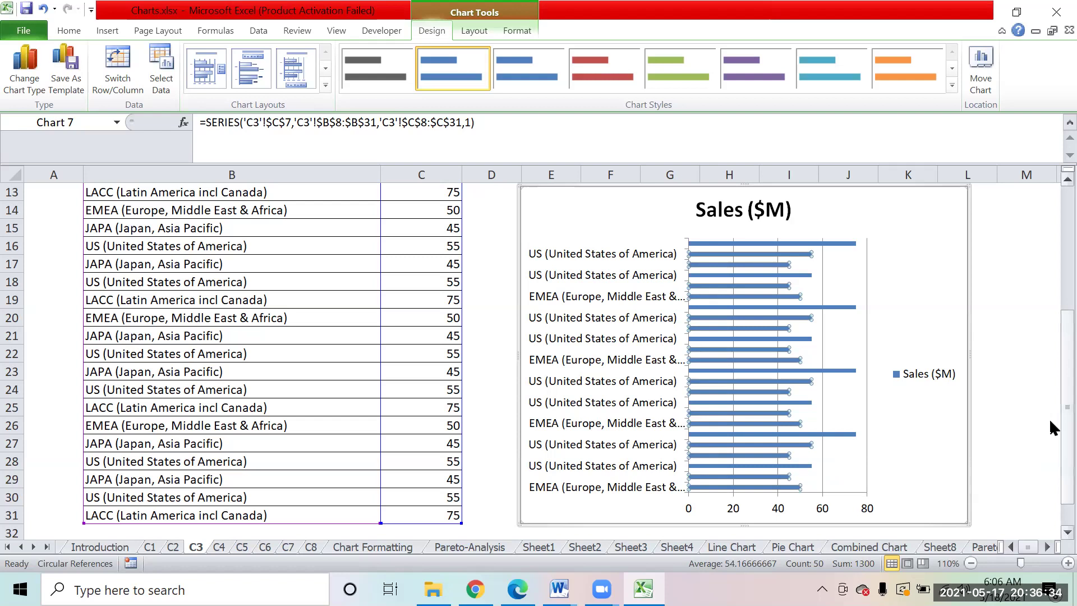
pyautogui.moveTo(1067, 419); pyautogui.dragTo(1054, 446)
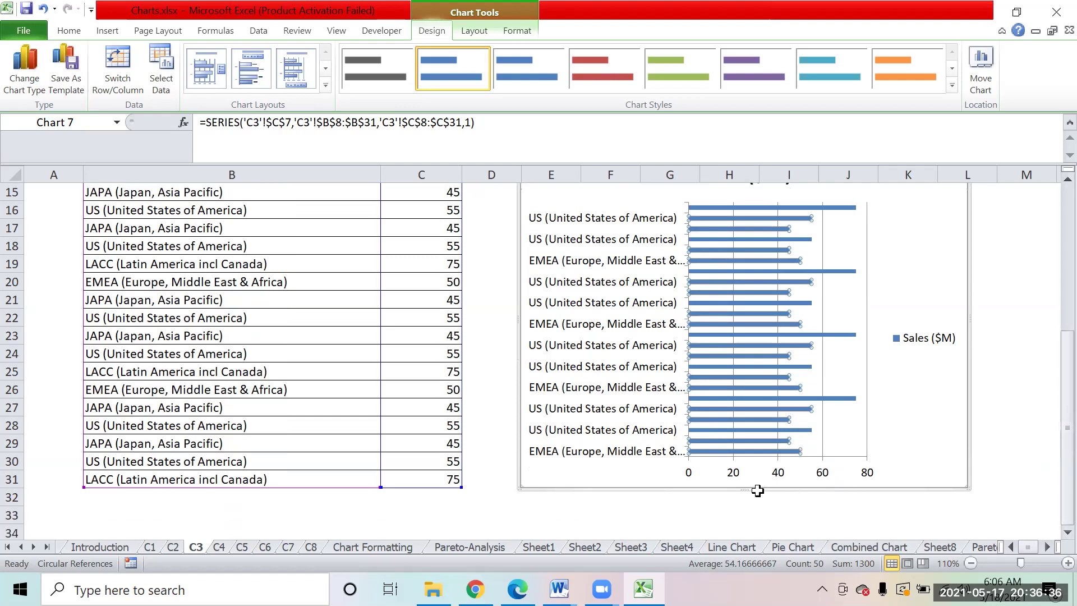
pyautogui.moveTo(745, 488); pyautogui.dragTo(754, 578)
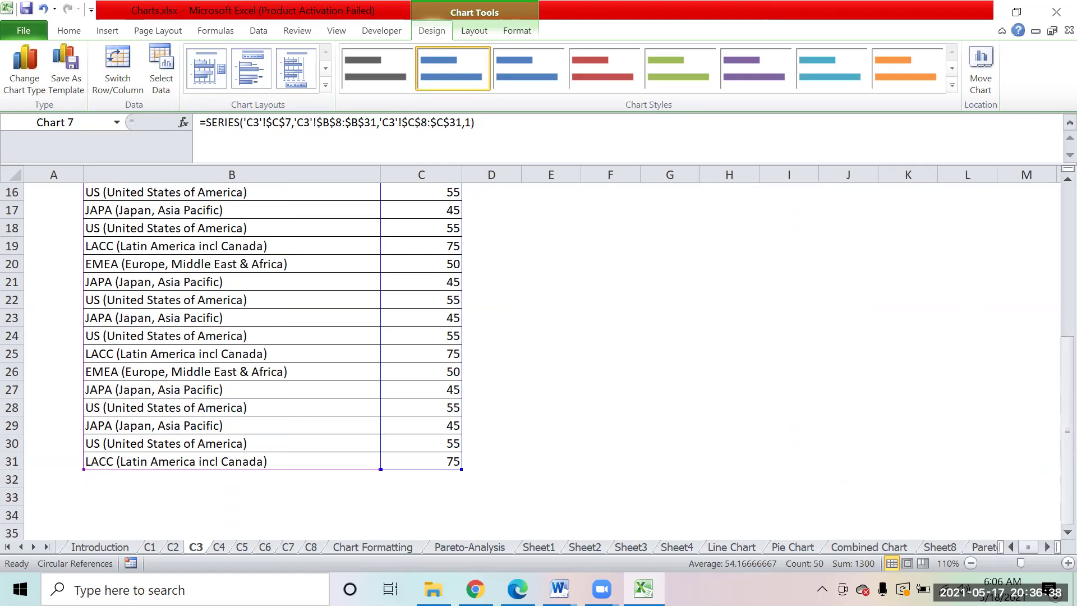
pyautogui.moveTo(1048, 447); pyautogui.dragTo(1050, 416)
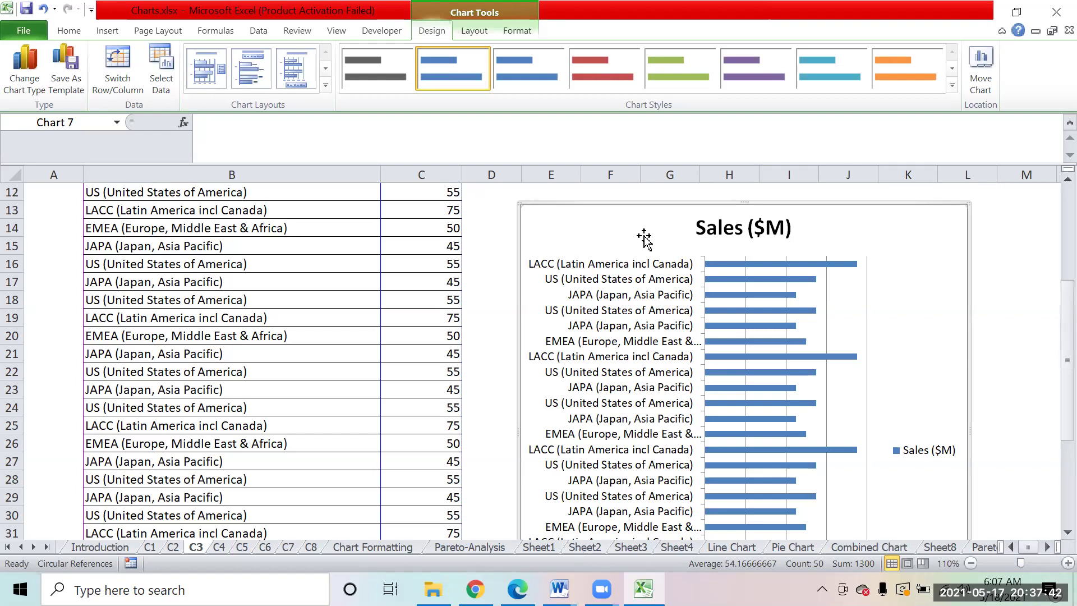
pyautogui.click(969, 335)
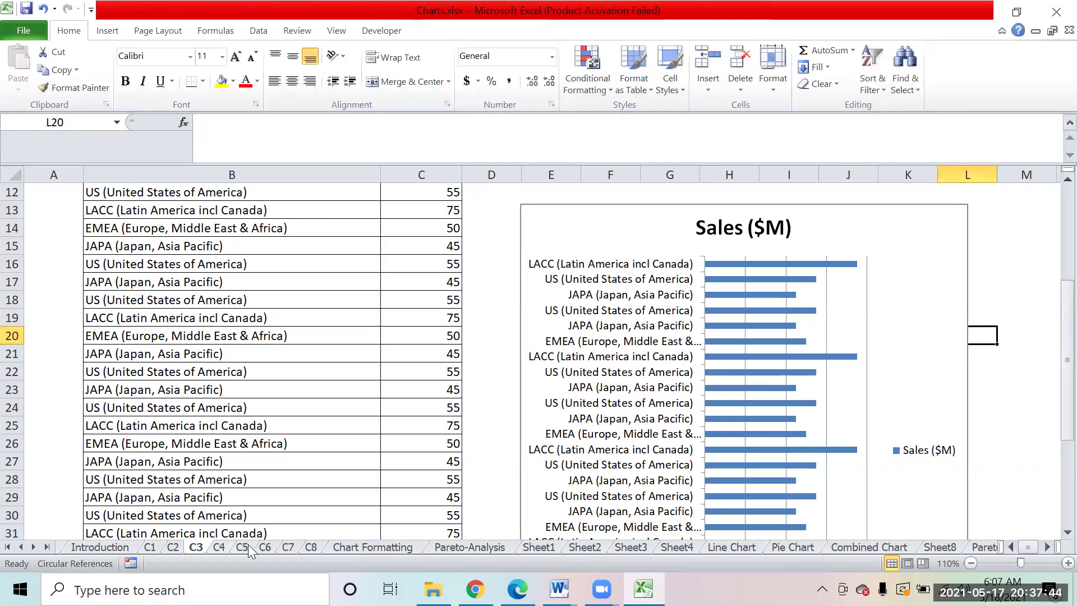
# Open sheet C4 and delete the five overlapping charts beside the batch1 and Sub1/Sub2 tables
pyautogui.hotkey('ctrl', 'pagedown')
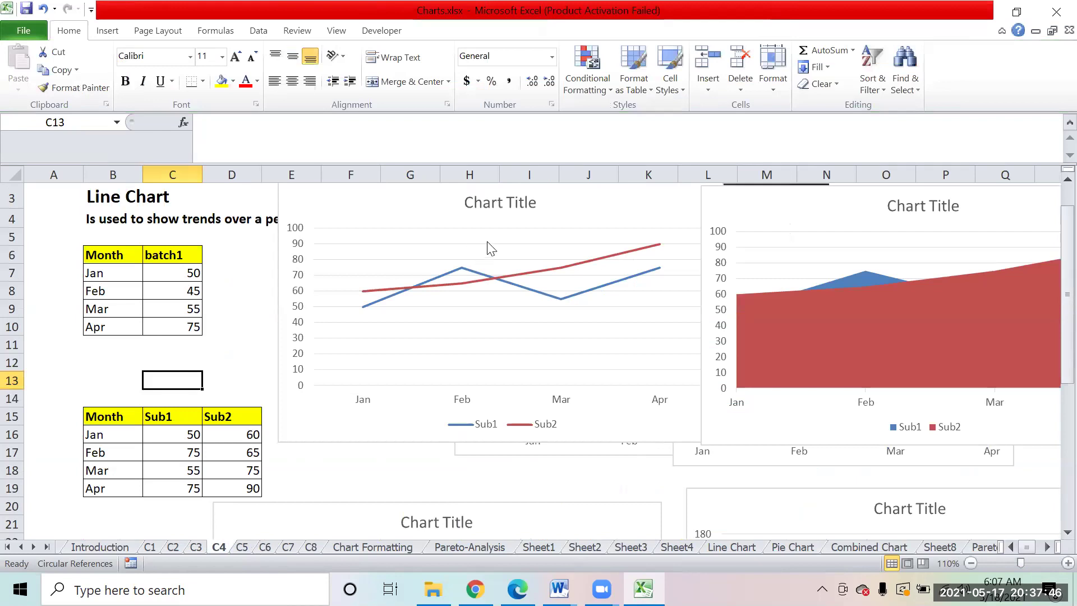
pyautogui.click(622, 212)
pyautogui.press('Delete')
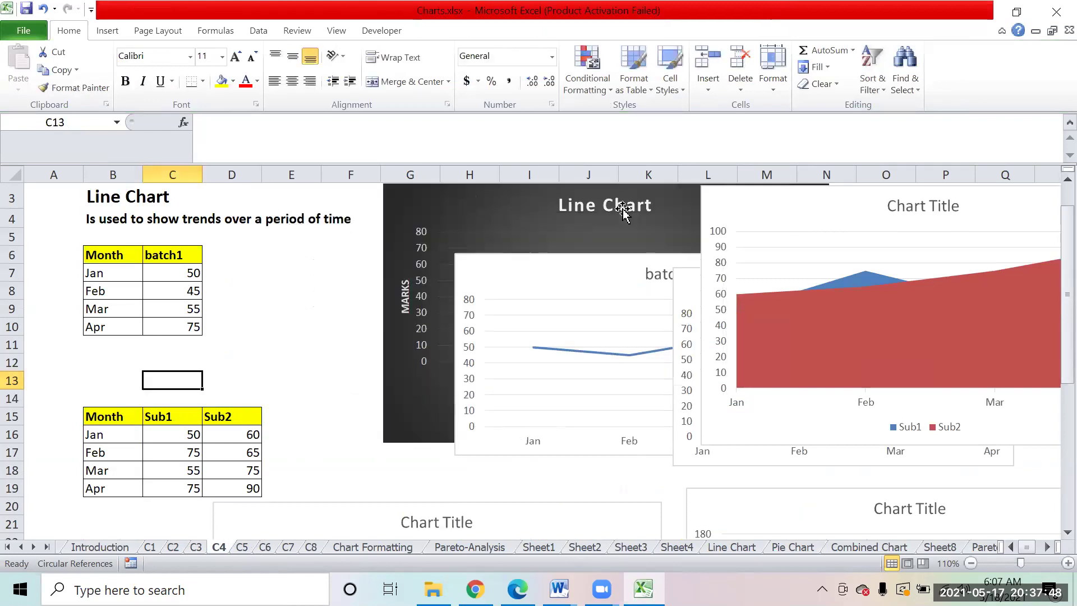
pyautogui.click(723, 207)
pyautogui.press('Delete')
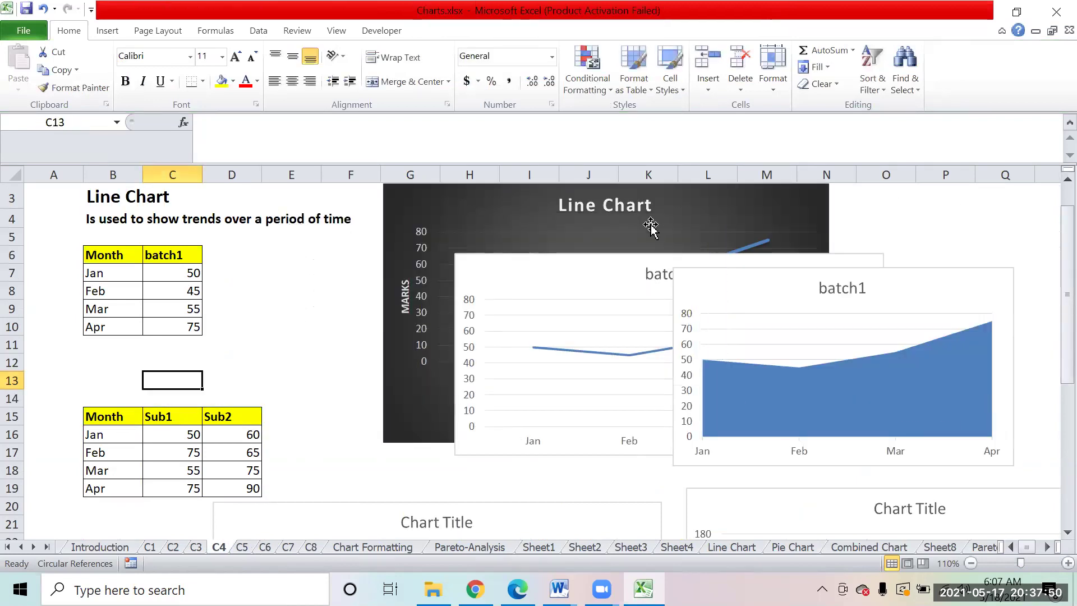
pyautogui.click(693, 279)
pyautogui.press('Delete')
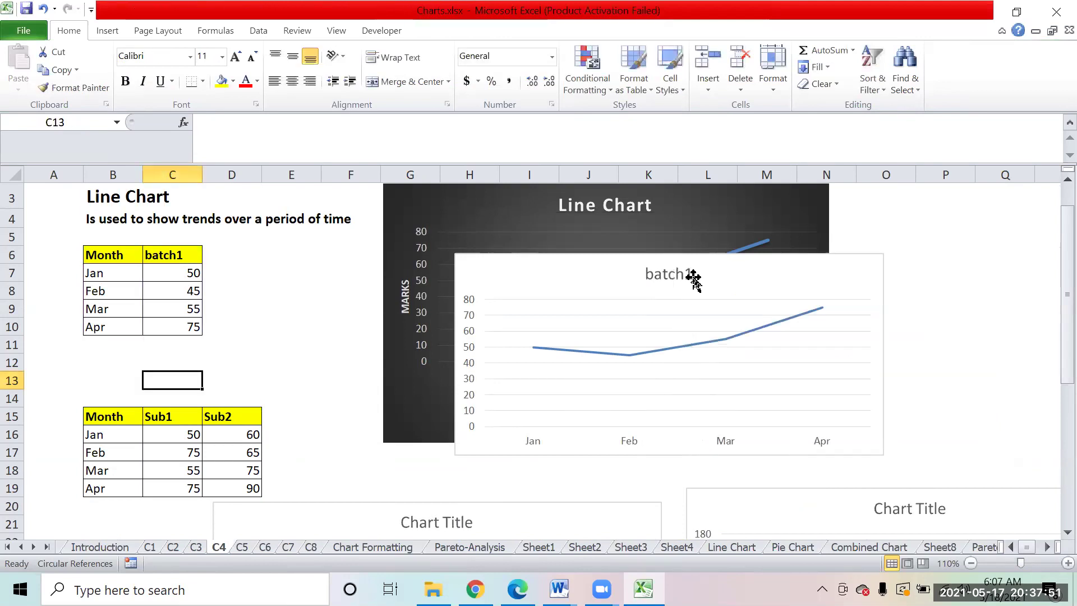
pyautogui.click(832, 266)
pyautogui.press('Delete')
pyautogui.click(807, 204)
pyautogui.press('Delete')
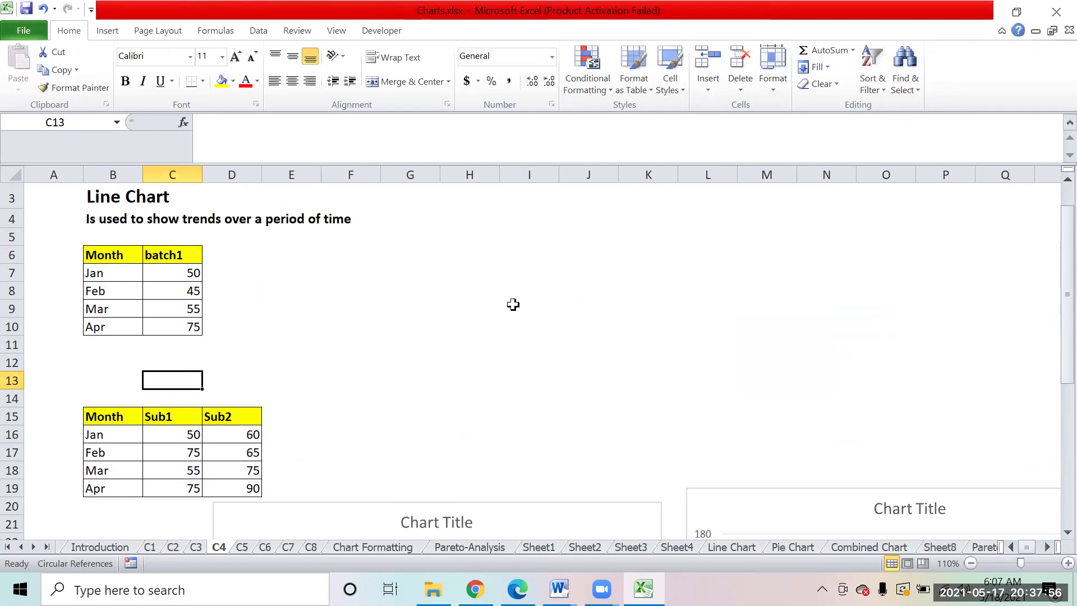
pyautogui.click(502, 297)
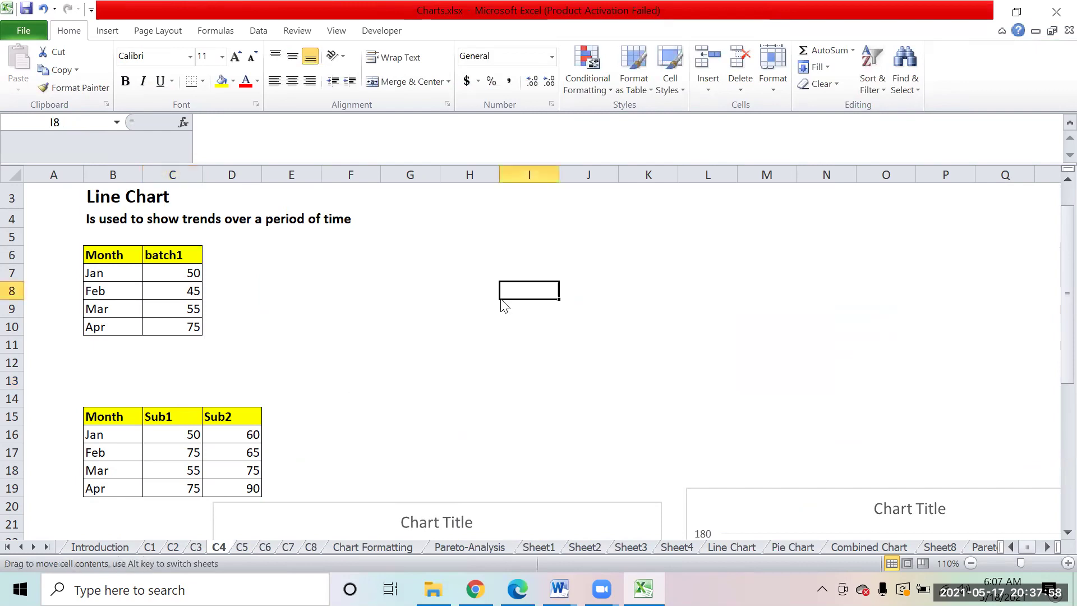
# Insert a 2-D line chart from the Month and batch1 data in B6:C10 and shorten it to end around row 13
pyautogui.moveTo(108, 252); pyautogui.dragTo(171, 325)
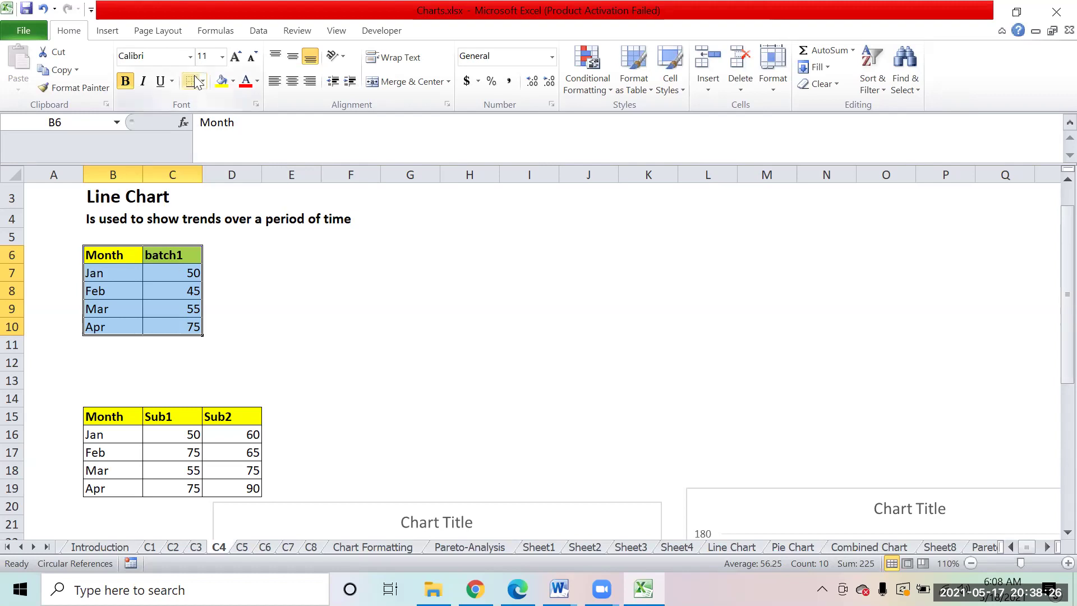
pyautogui.click(115, 33)
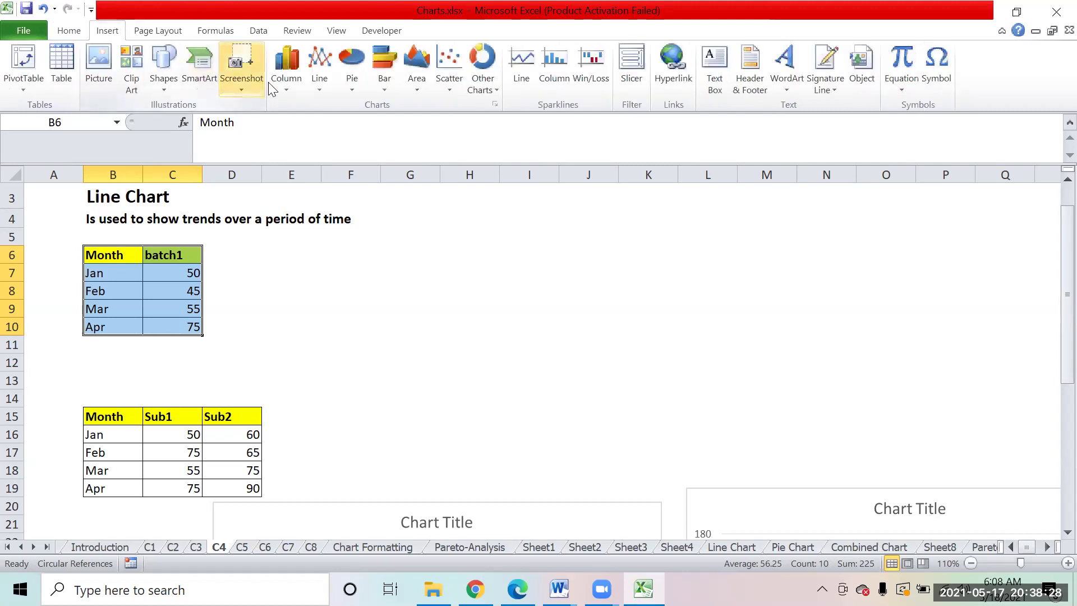
pyautogui.click(312, 86)
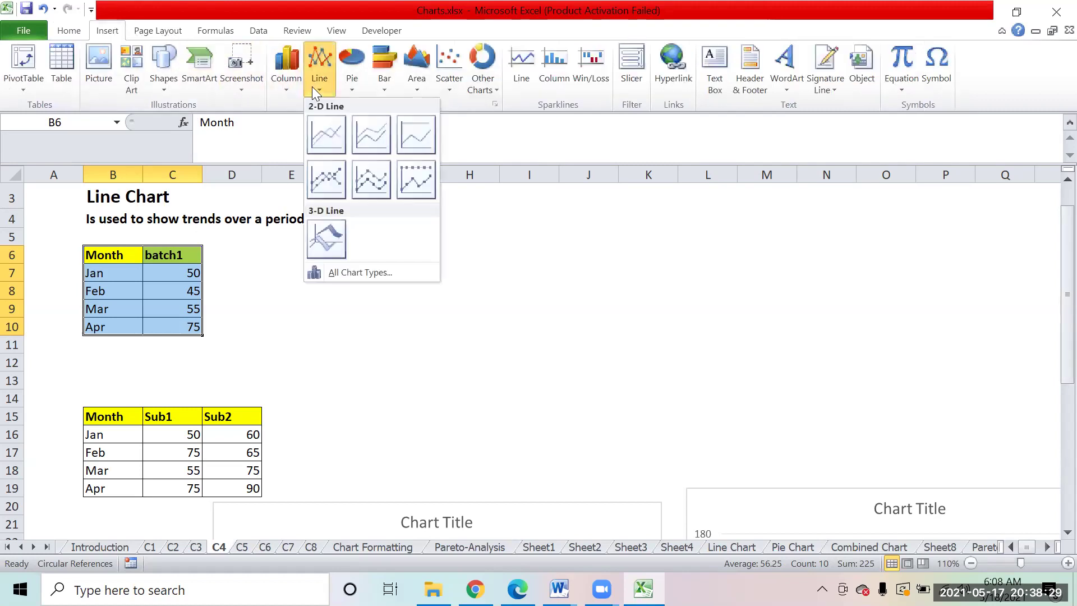
pyautogui.click(317, 144)
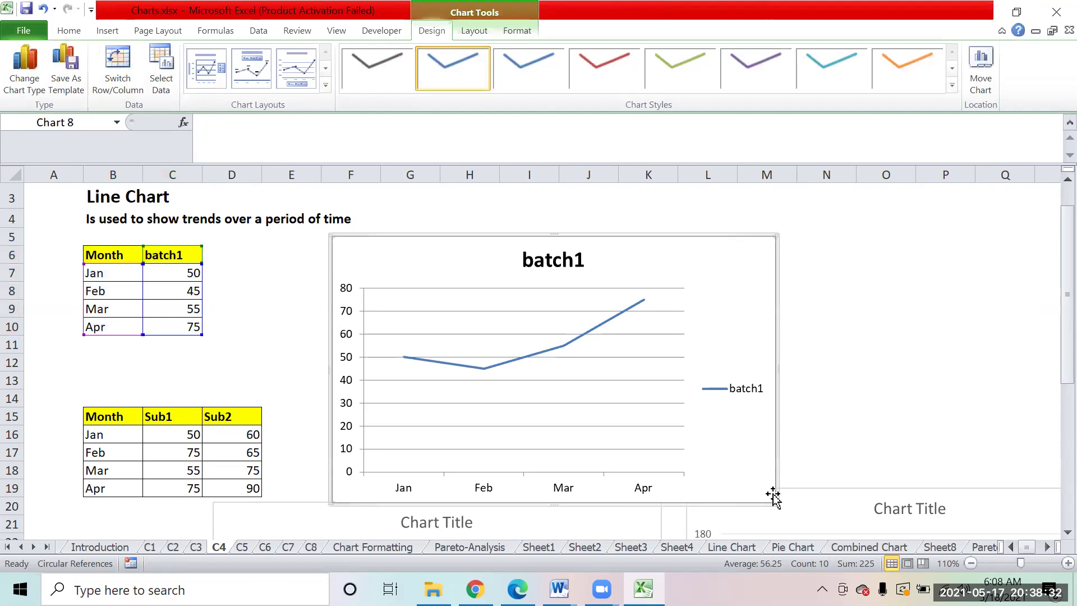
pyautogui.moveTo(774, 503); pyautogui.dragTo(774, 387)
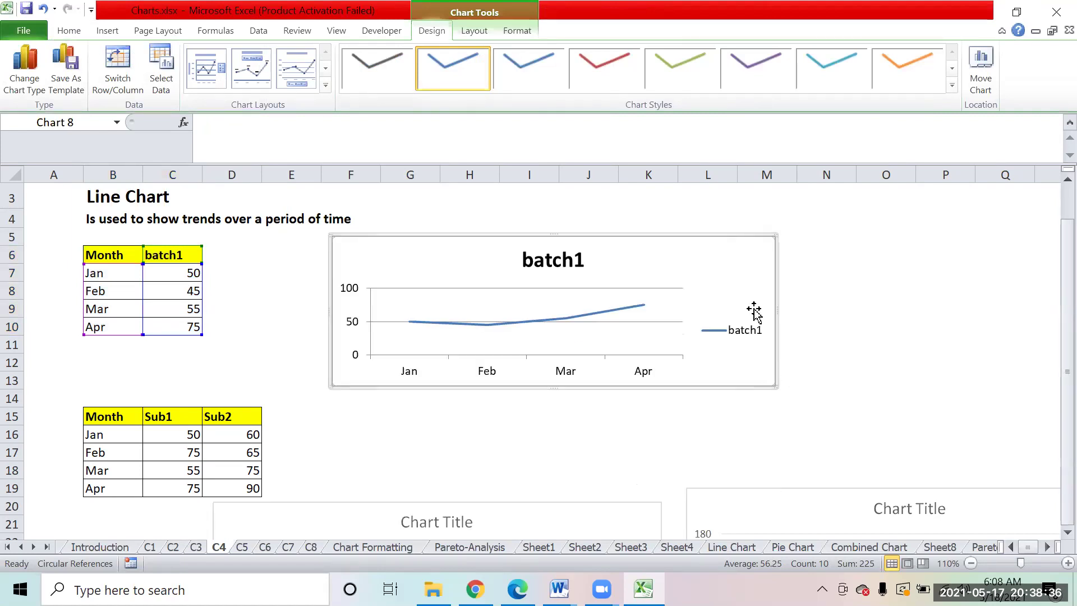
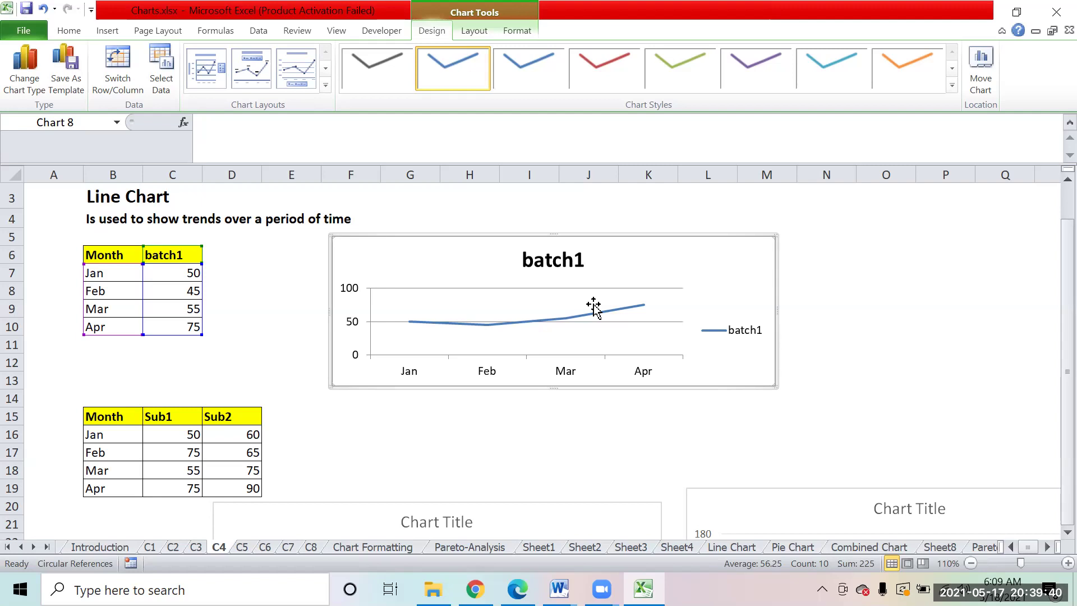
# Insert a 2-D line chart comparing Sub1 and Sub2 by month from B15:D19
pyautogui.moveTo(92, 415); pyautogui.dragTo(224, 491)
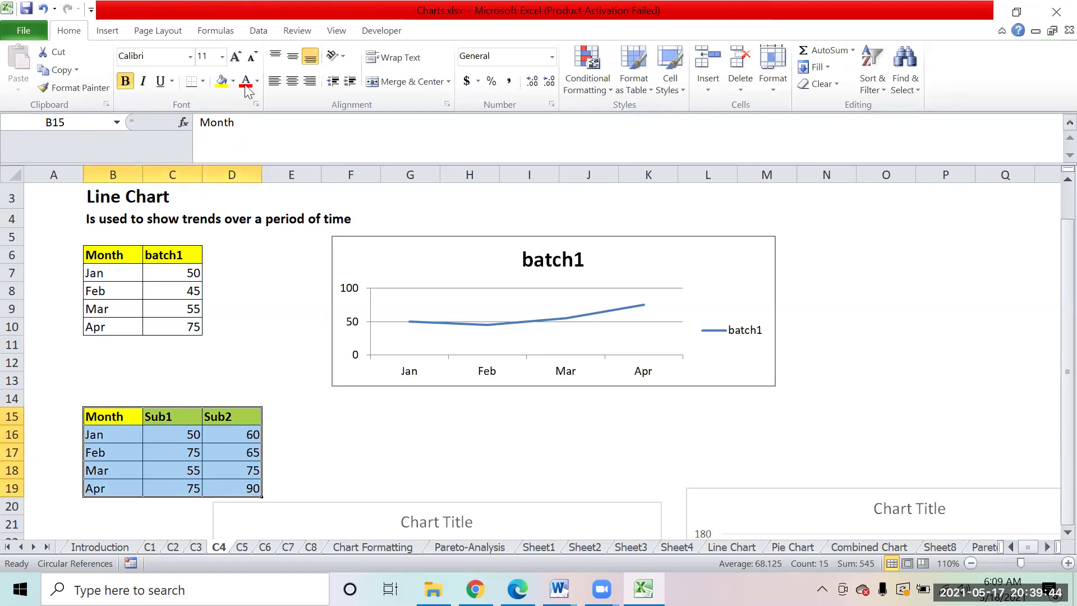
pyautogui.click(120, 34)
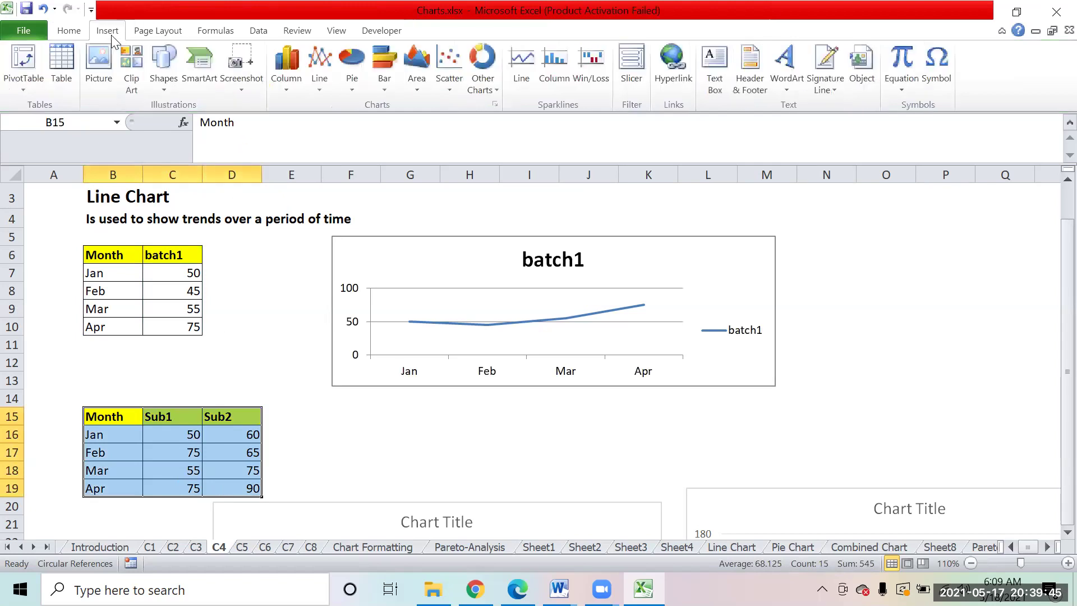
pyautogui.click(320, 76)
pyautogui.click(322, 133)
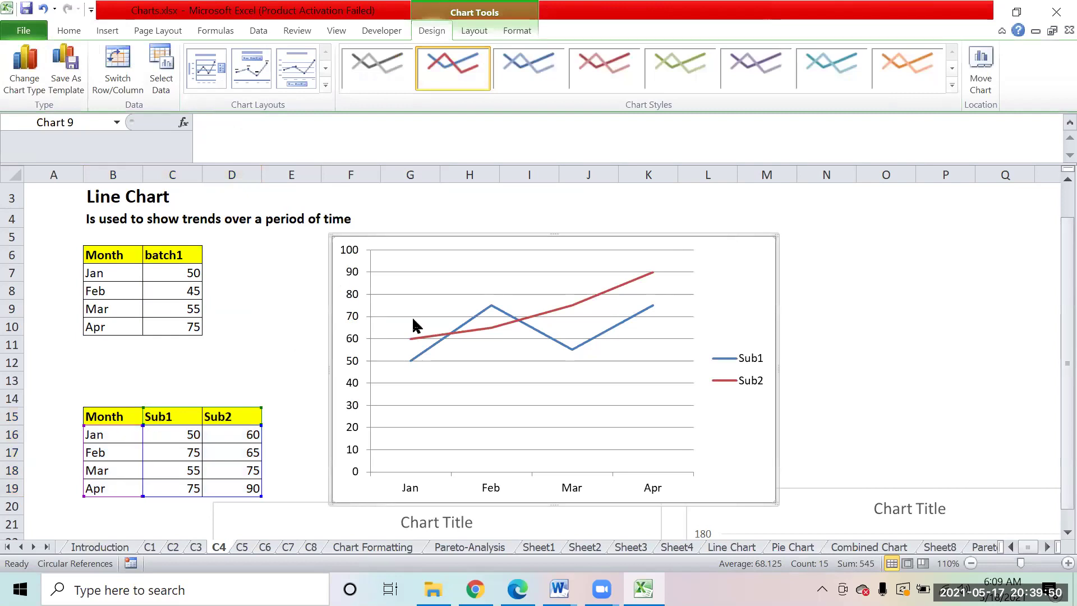
pyautogui.moveTo(573, 349)
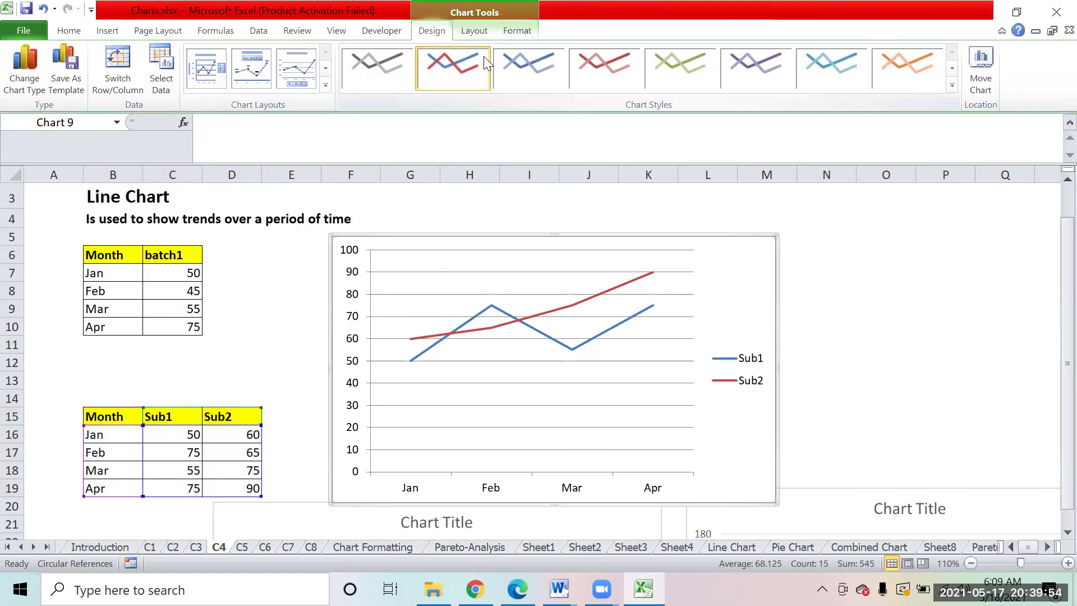
pyautogui.click(515, 31)
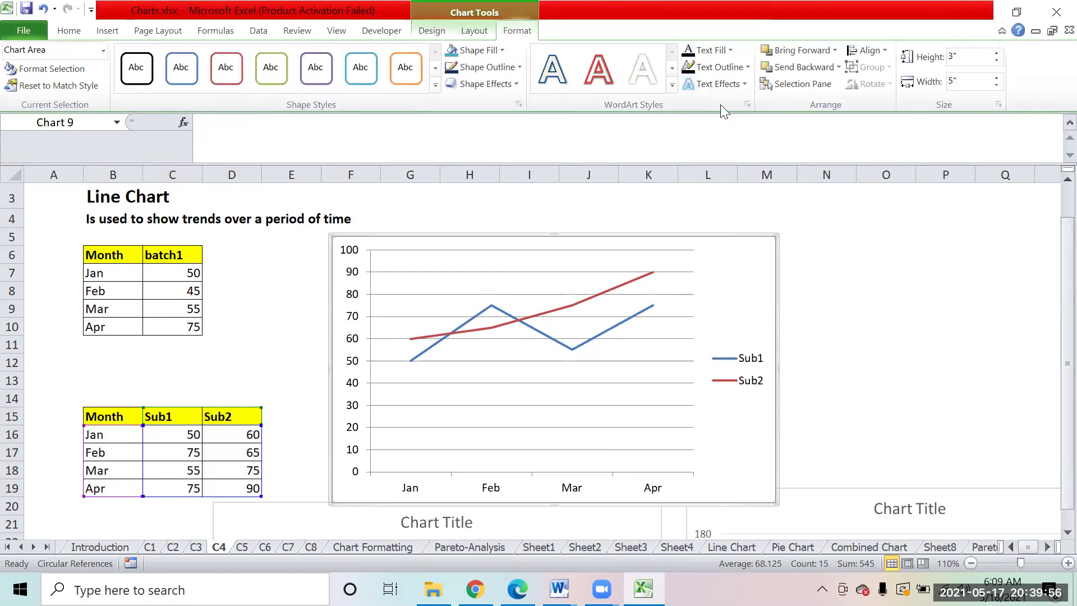
pyautogui.click(458, 33)
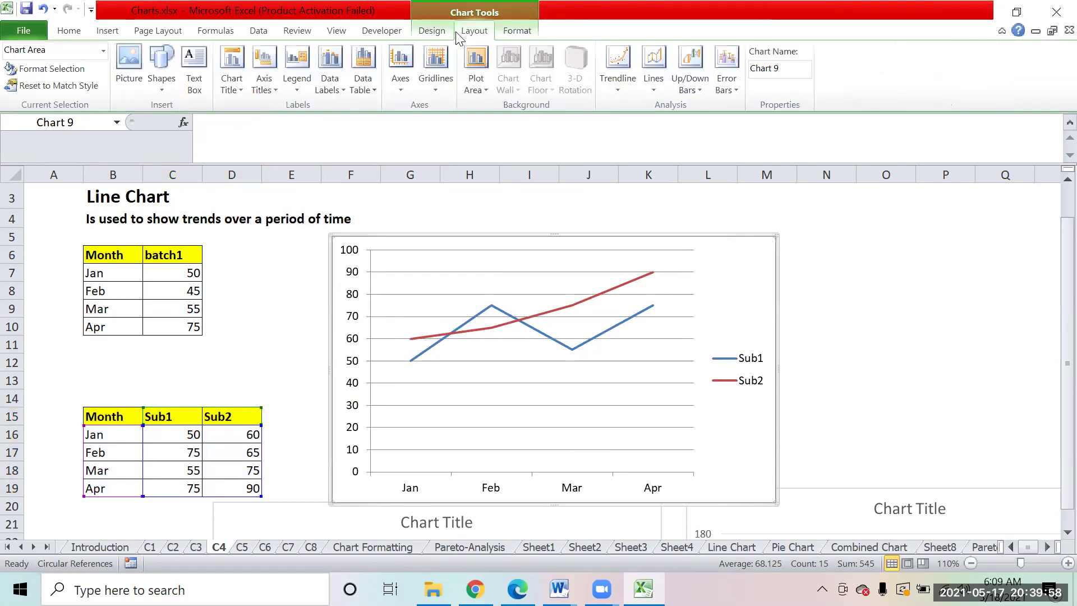
pyautogui.click(431, 31)
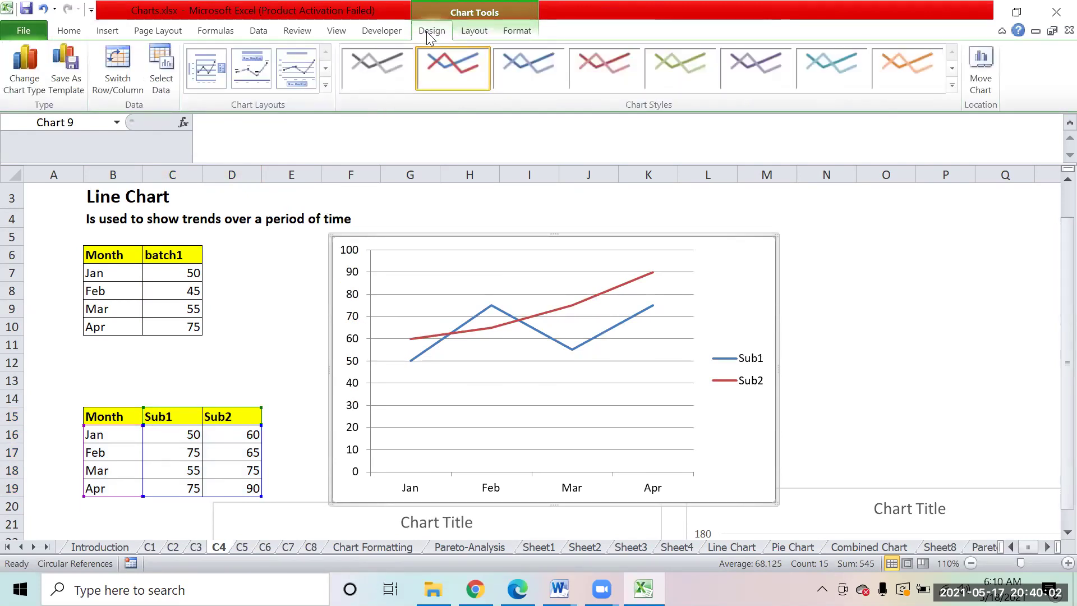
pyautogui.click(912, 266)
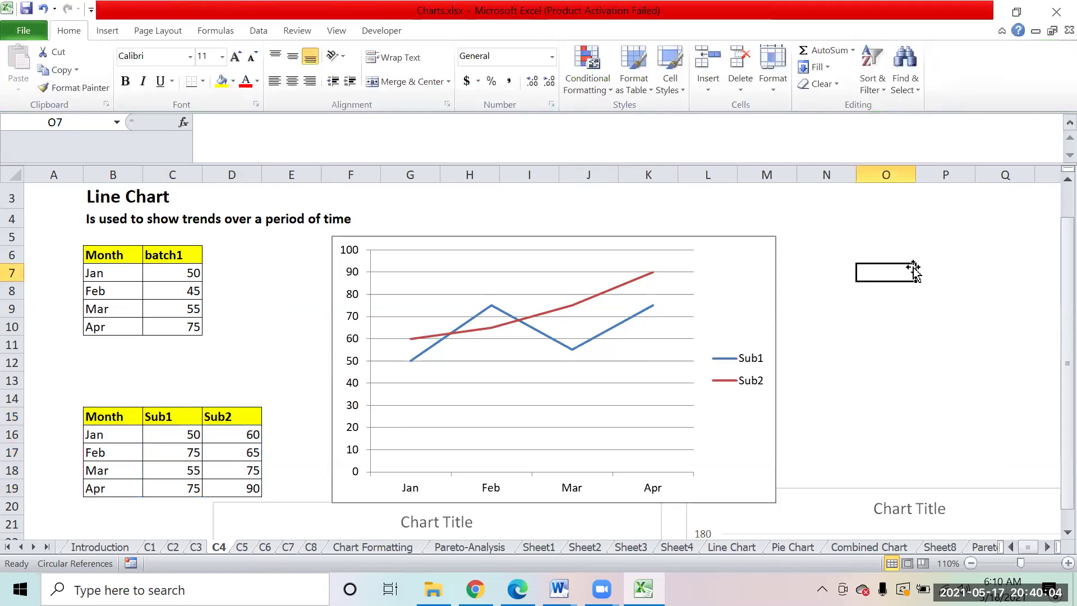
# Open sheet C5 and delete the Q1 pie chart and the doughnut chart beside the Region table
pyautogui.click(241, 547)
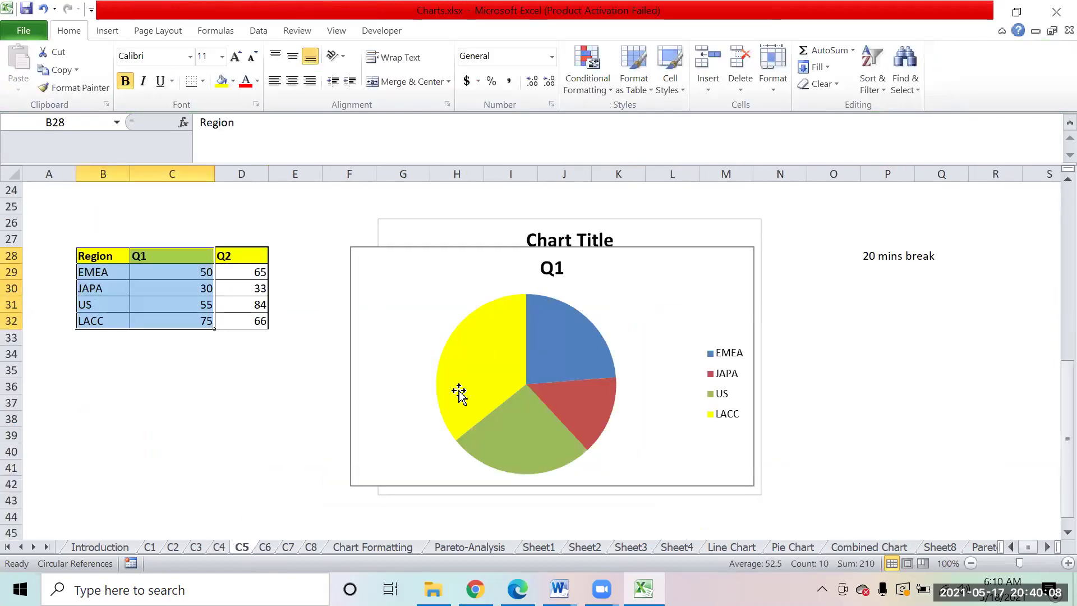
pyautogui.click(683, 289)
pyautogui.press('Delete')
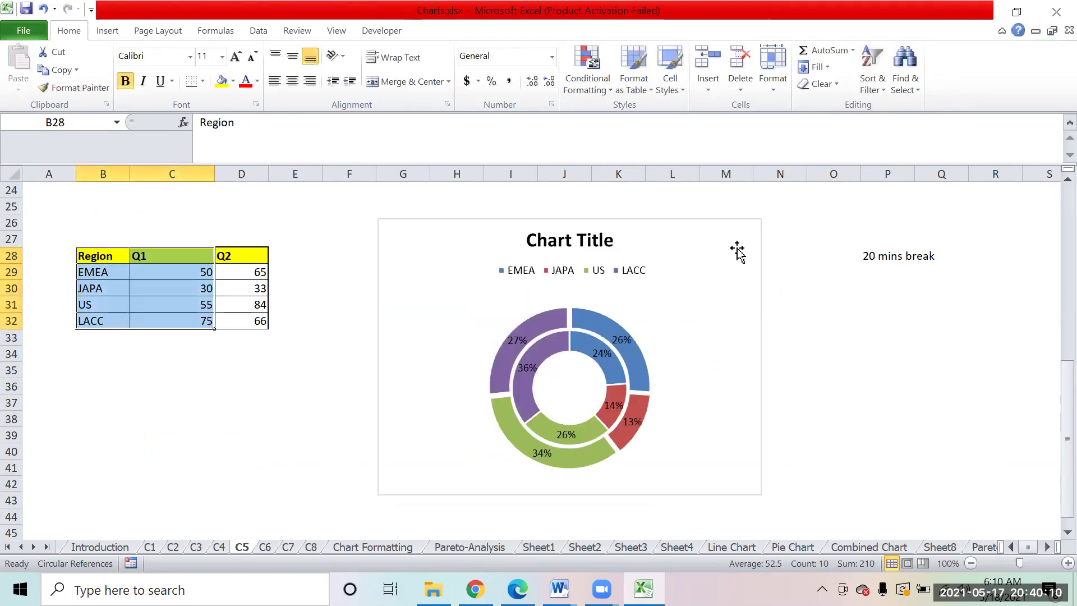
pyautogui.click(725, 254)
pyautogui.press('Delete')
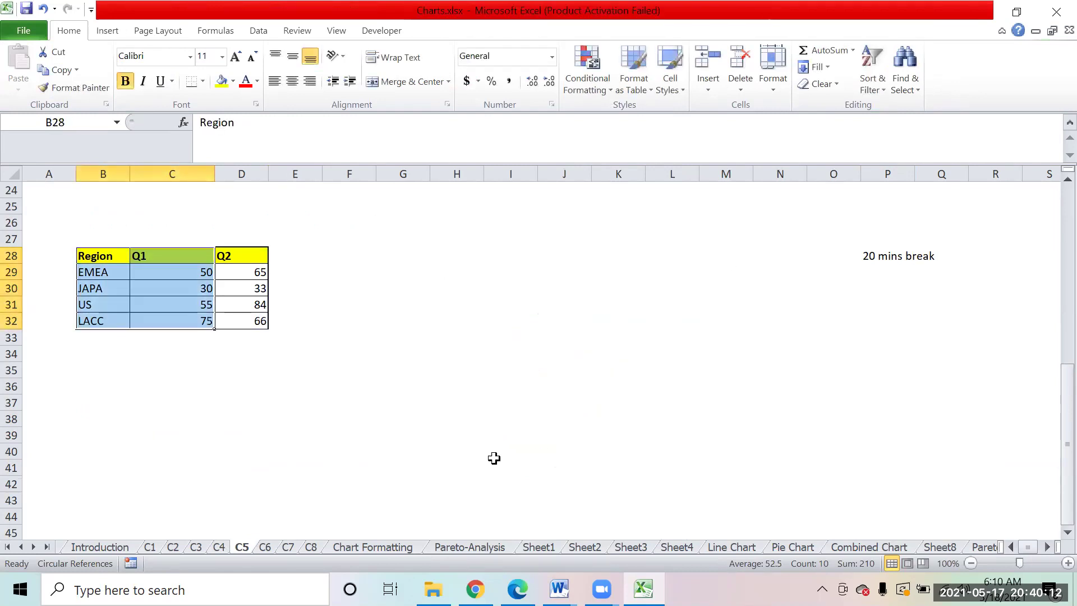
pyautogui.click(497, 389)
# Insert a 2-D pie chart from the Region and Q1 data in B28:C32 and shift it to start around row 27
pyautogui.moveTo(82, 255); pyautogui.dragTo(169, 318)
pyautogui.click(567, 284)
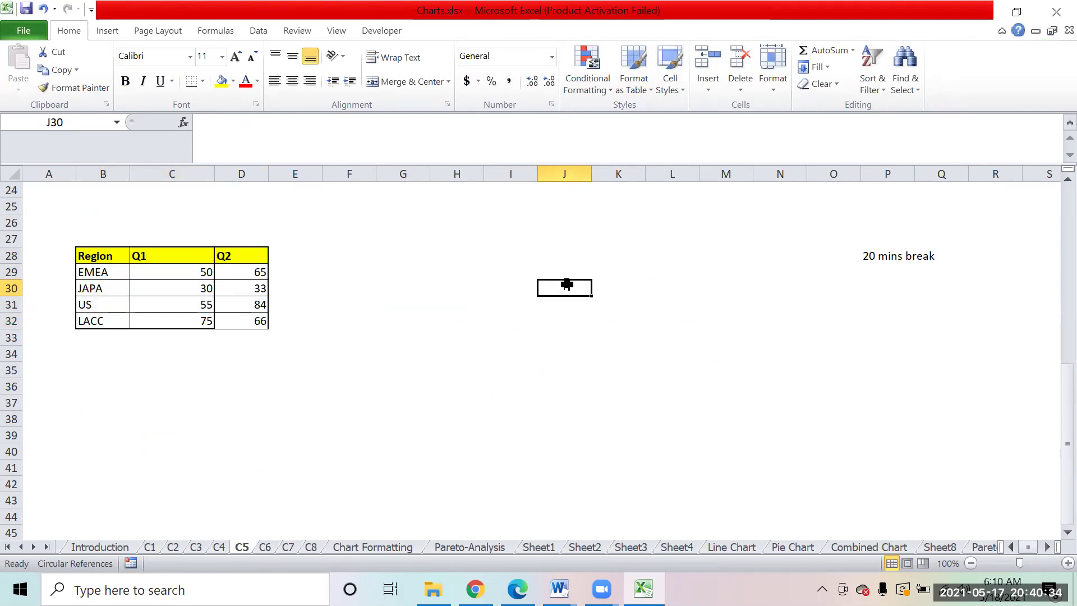
pyautogui.moveTo(99, 252); pyautogui.dragTo(175, 327)
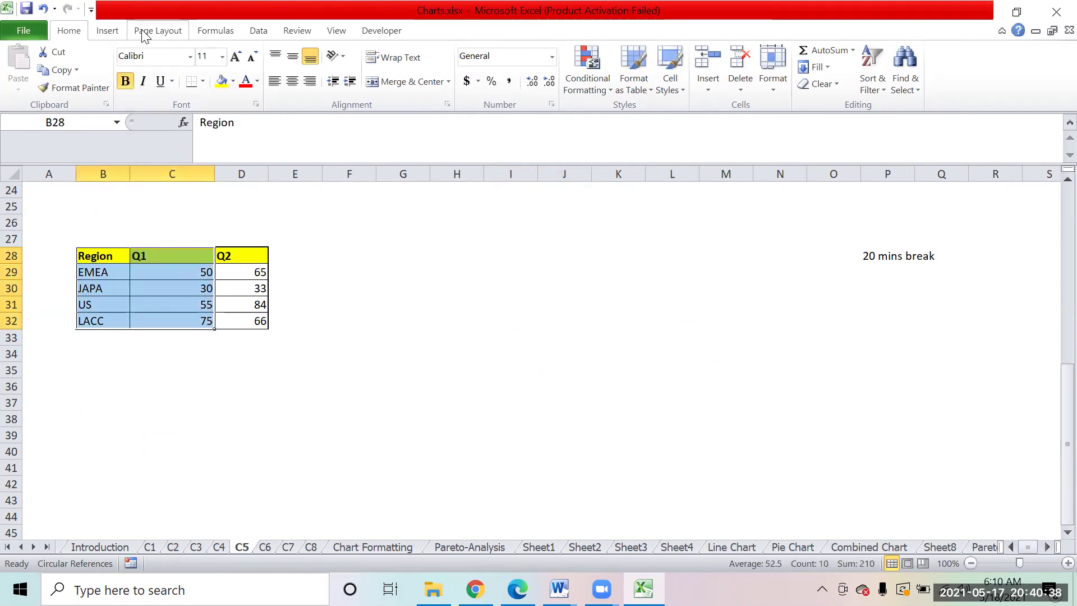
pyautogui.click(107, 32)
pyautogui.click(351, 81)
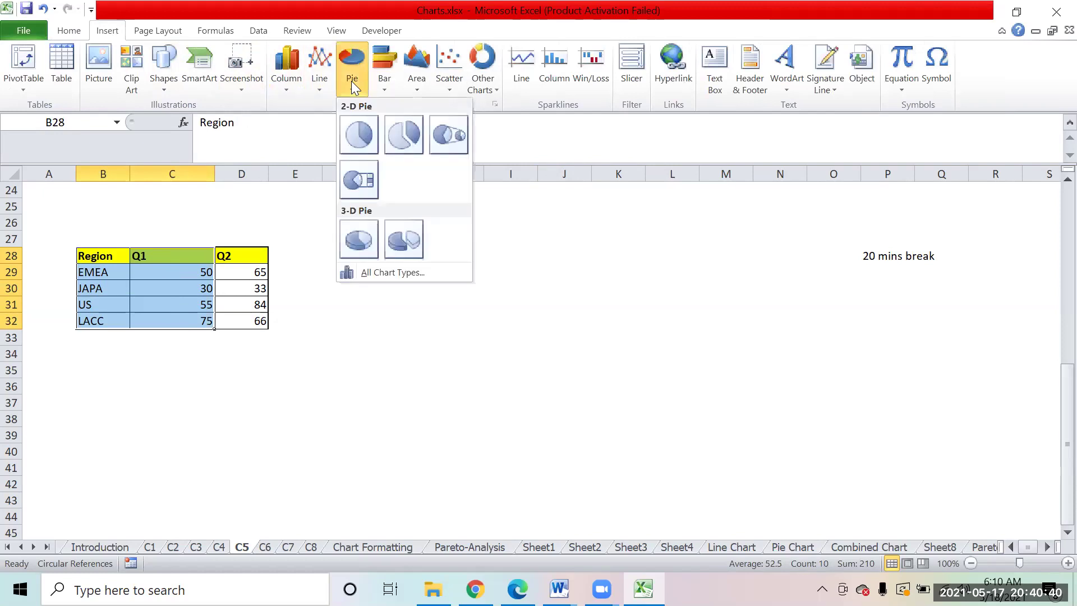
pyautogui.click(358, 134)
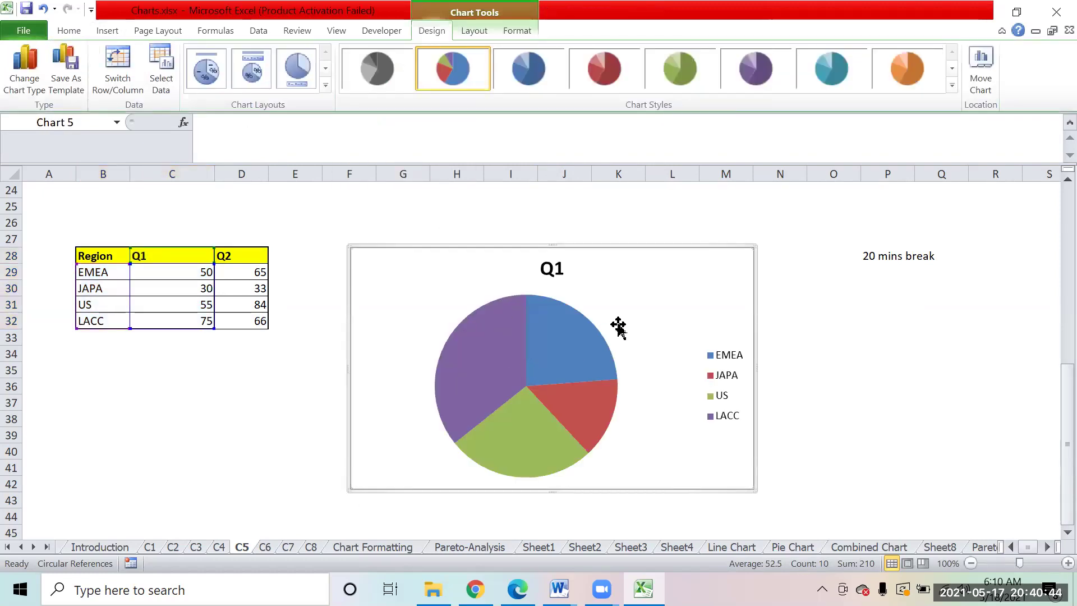
pyautogui.moveTo(718, 261); pyautogui.dragTo(740, 244)
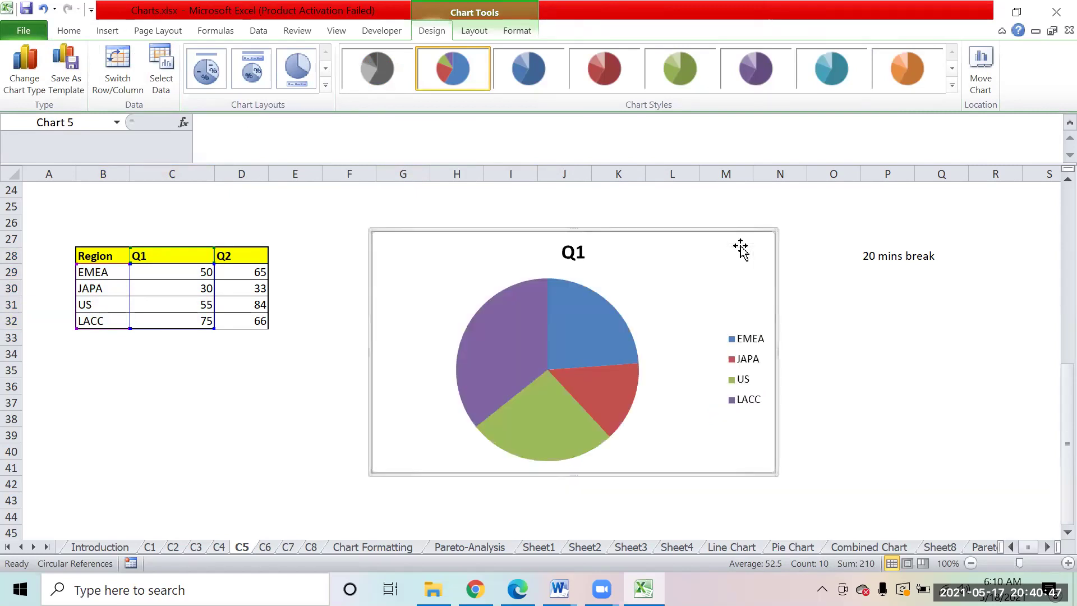
# Add data labels to the Q1 pie chart at the Outside End position
pyautogui.click(475, 31)
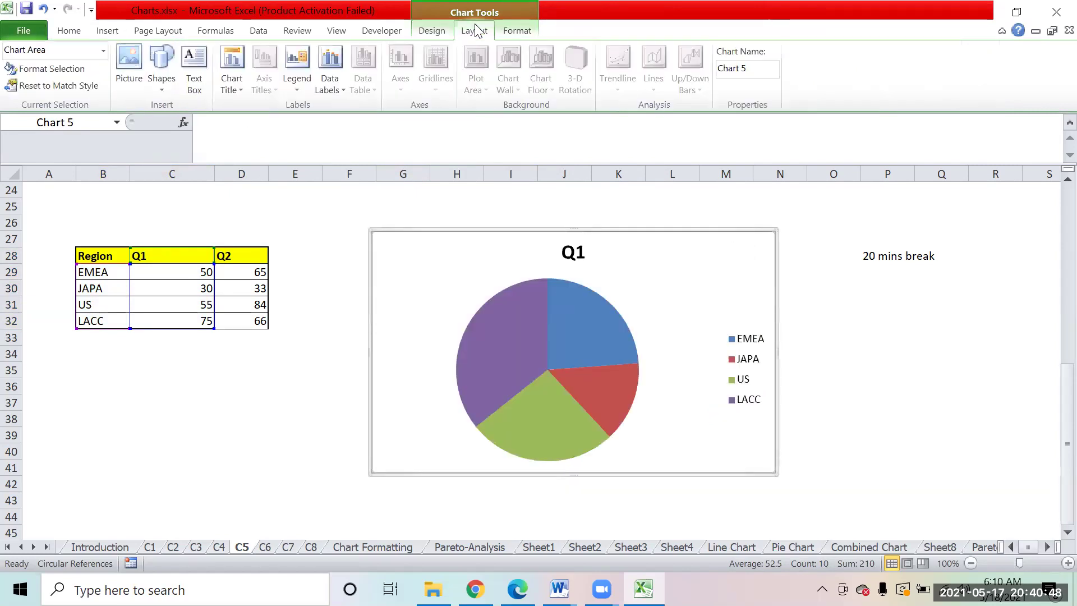
pyautogui.click(325, 95)
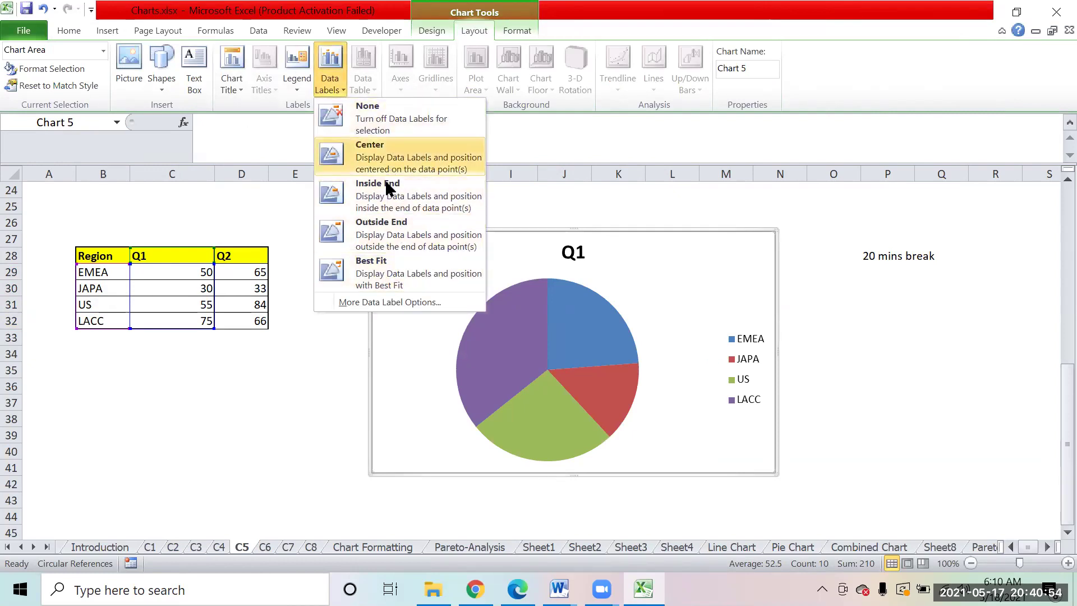
pyautogui.click(380, 227)
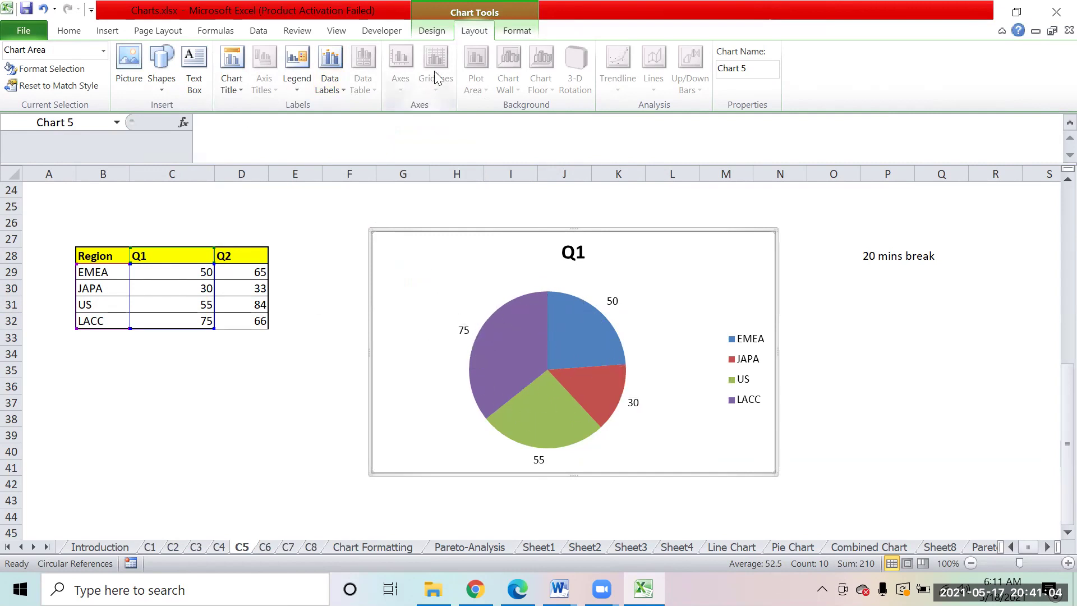
# Set the pie chart's data labels to show percentage alongside the value with Best Fit positioning, and deselect the chart
pyautogui.click(427, 31)
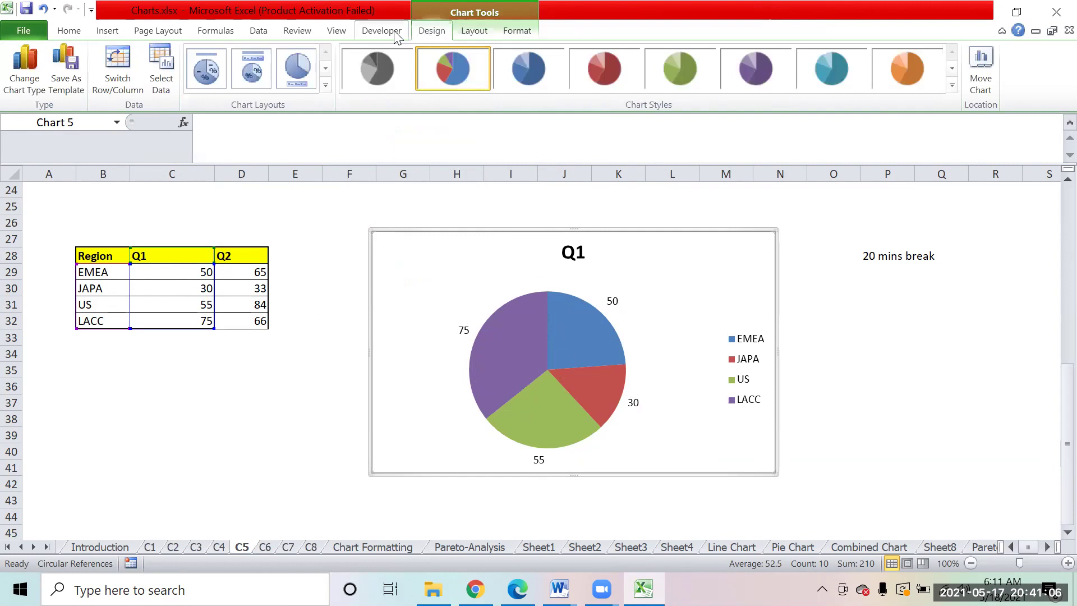
pyautogui.click(459, 32)
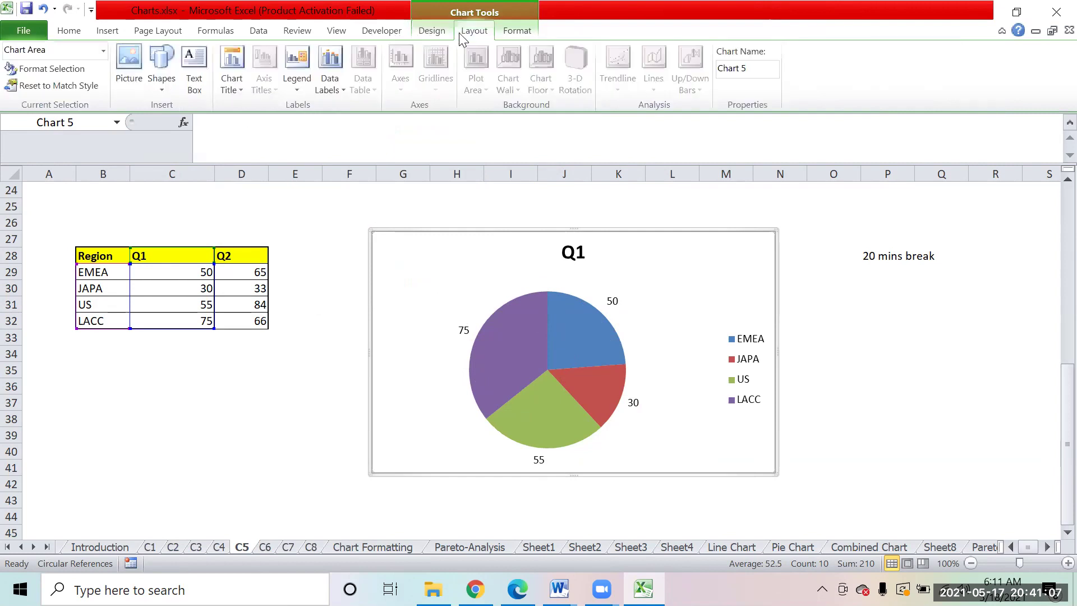
pyautogui.click(331, 80)
pyautogui.click(397, 303)
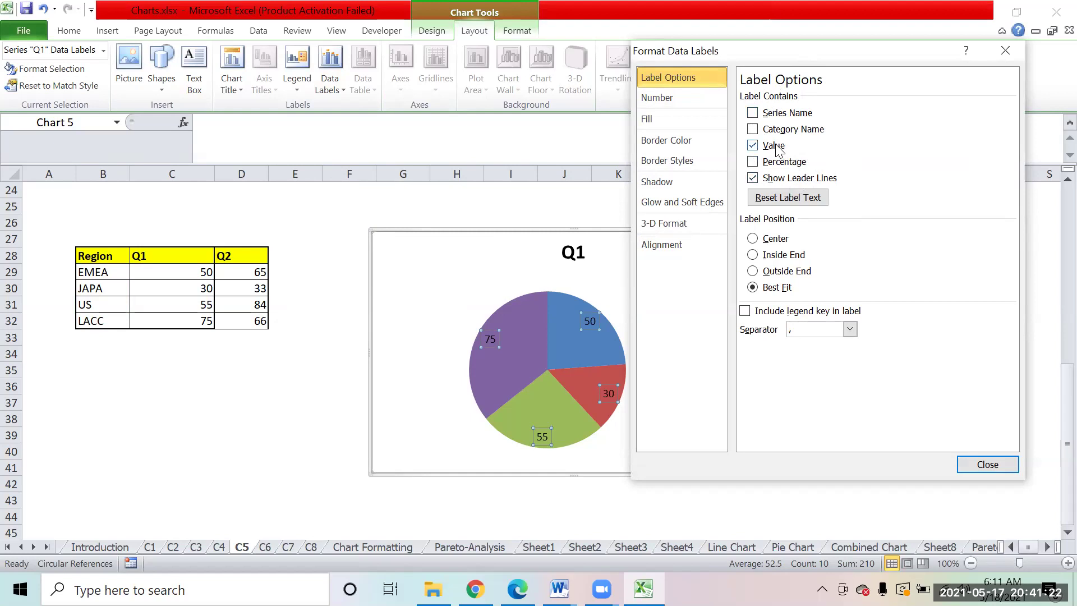
pyautogui.click(753, 162)
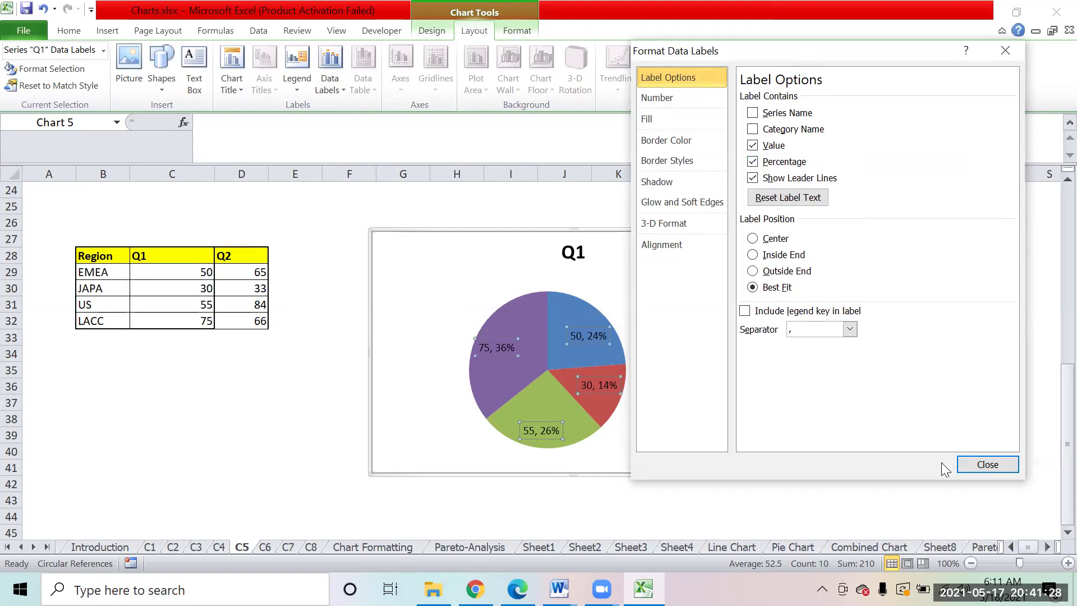
pyautogui.click(975, 466)
pyautogui.click(900, 398)
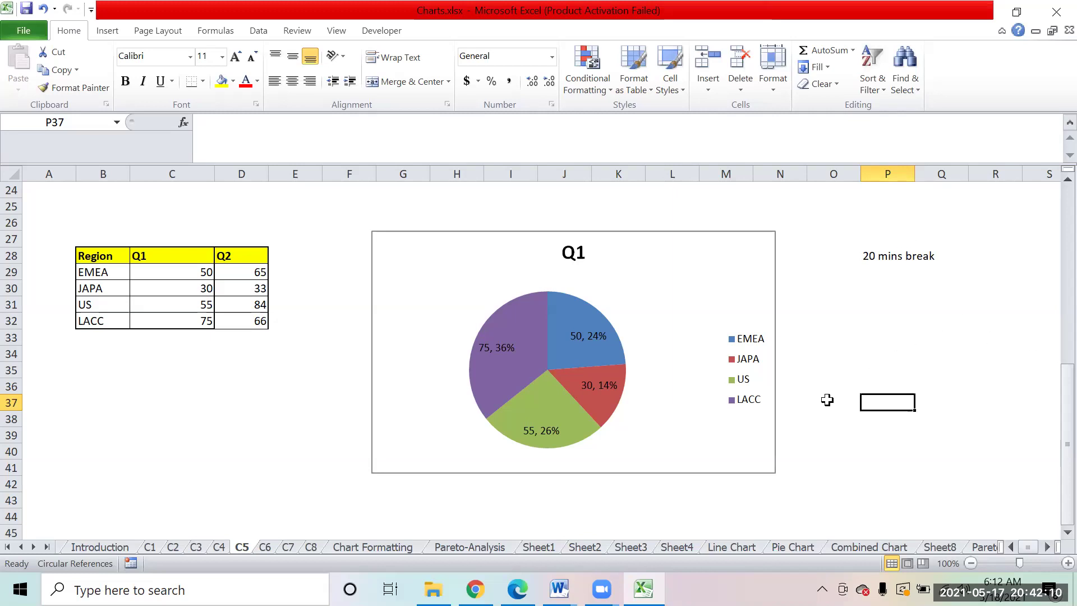
# Open sheet C6 and delete the existing area chart beside the Target and Actual table
pyautogui.click(265, 547)
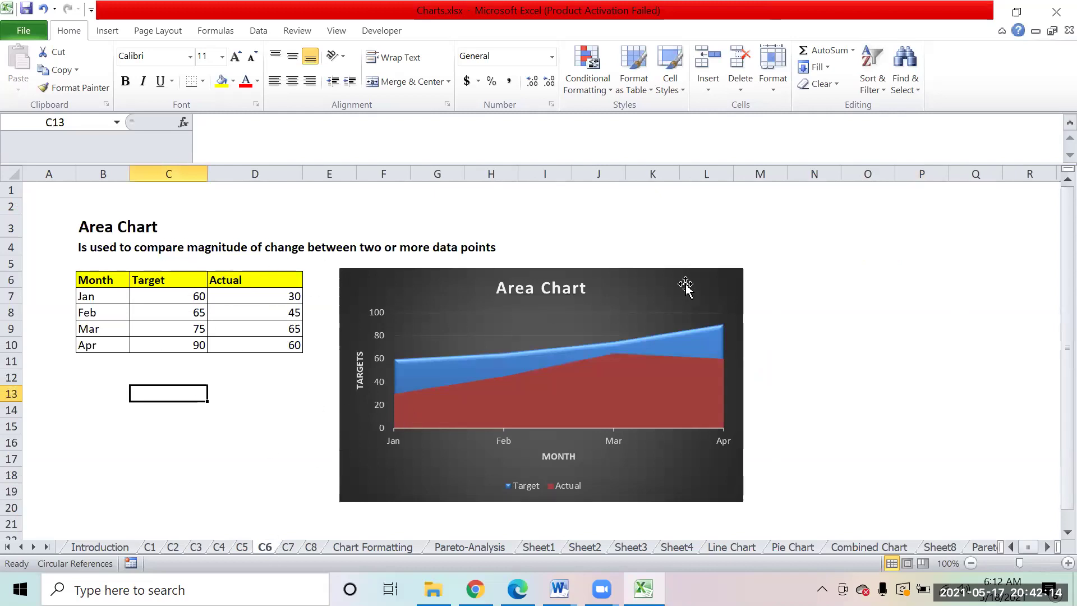
pyautogui.click(714, 280)
pyautogui.press('Delete')
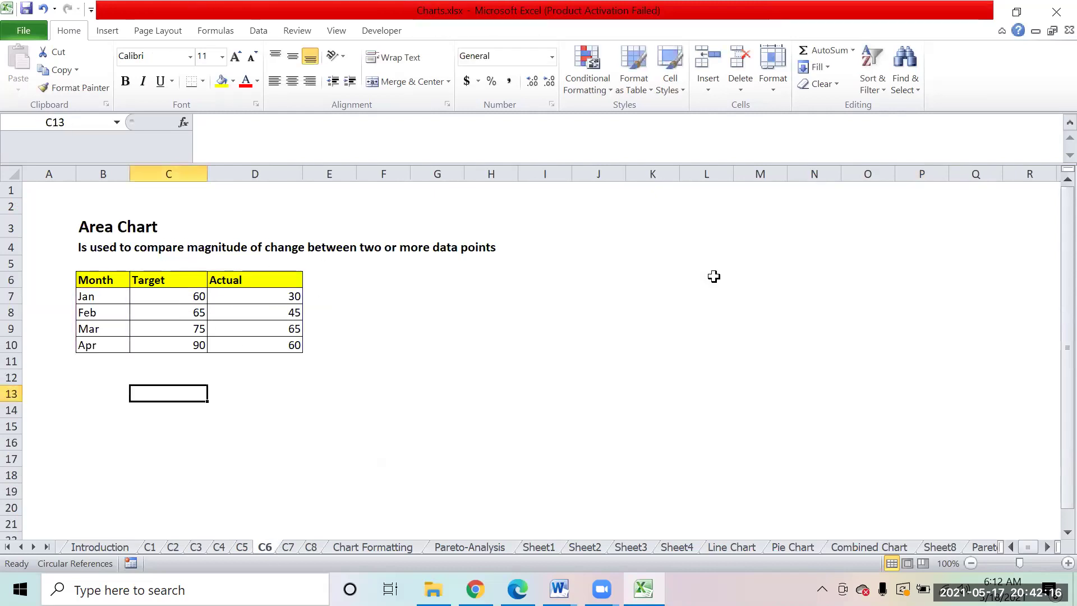
pyautogui.click(644, 279)
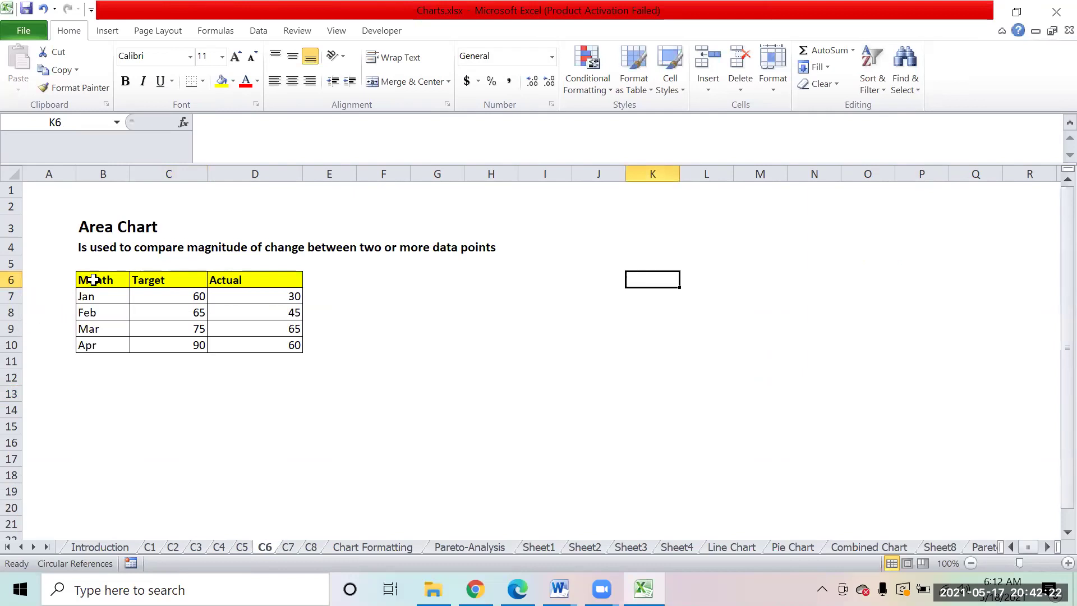
# Insert a 2-D area chart from the Month and Target data in B6:C10 and move it clear of the table and description
pyautogui.moveTo(93, 280); pyautogui.dragTo(161, 352)
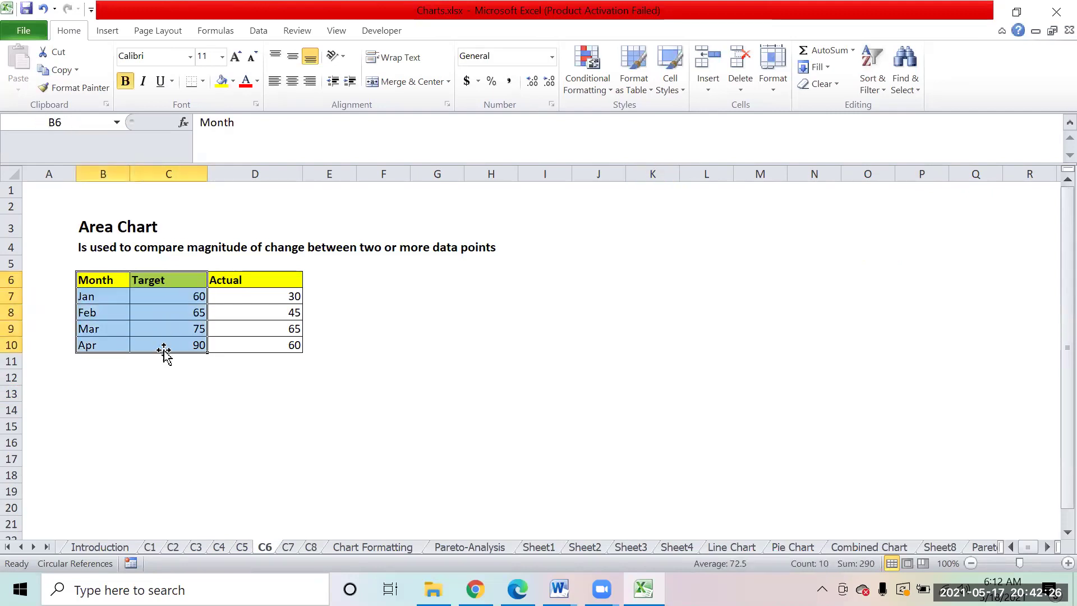
pyautogui.click(106, 30)
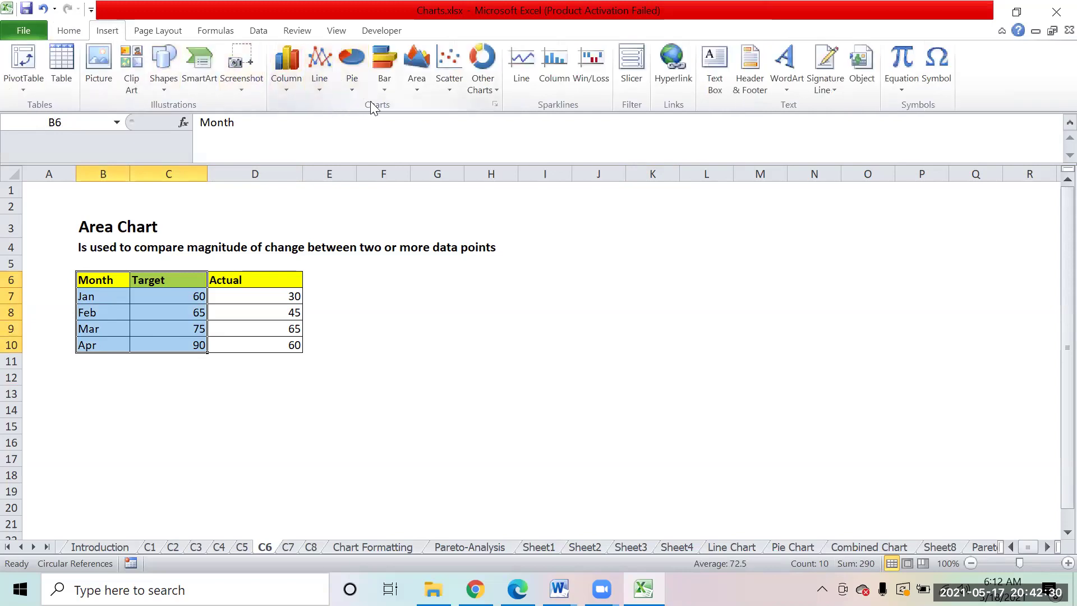
pyautogui.click(403, 82)
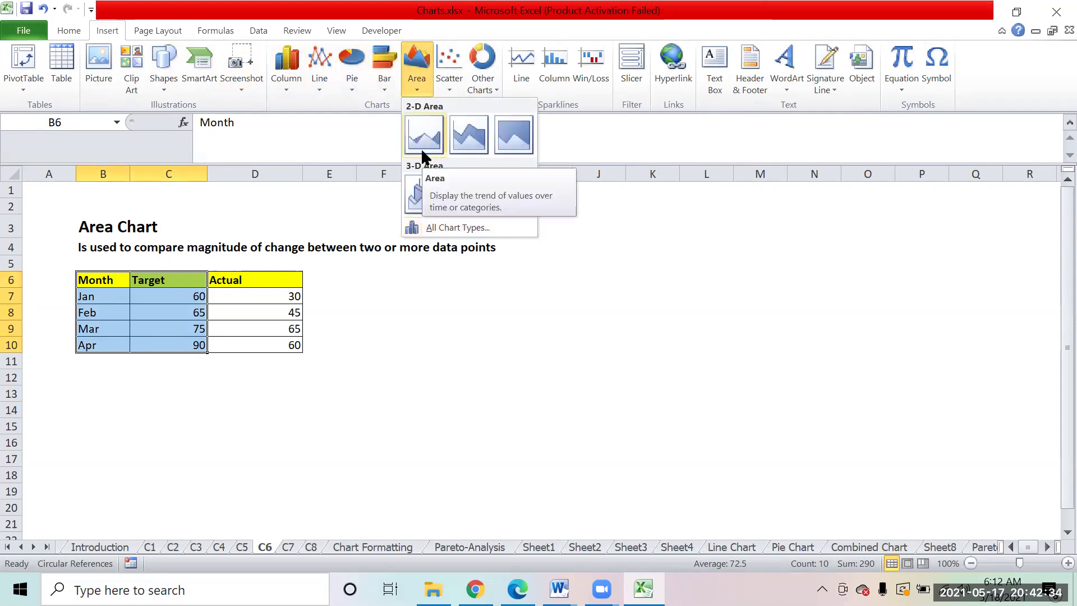
pyautogui.click(419, 134)
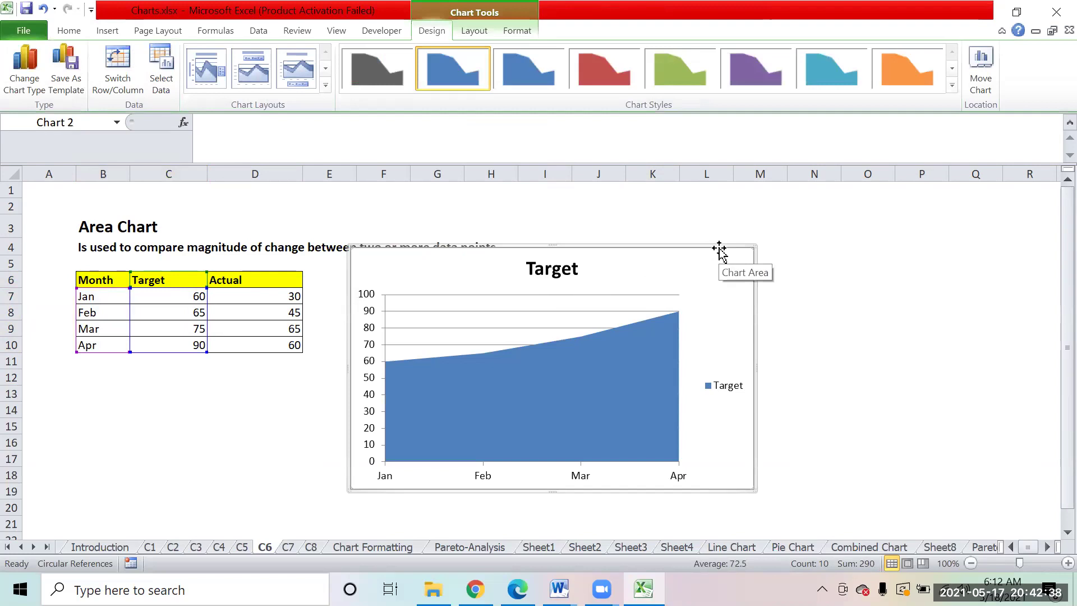
pyautogui.moveTo(576, 245); pyautogui.dragTo(766, 207)
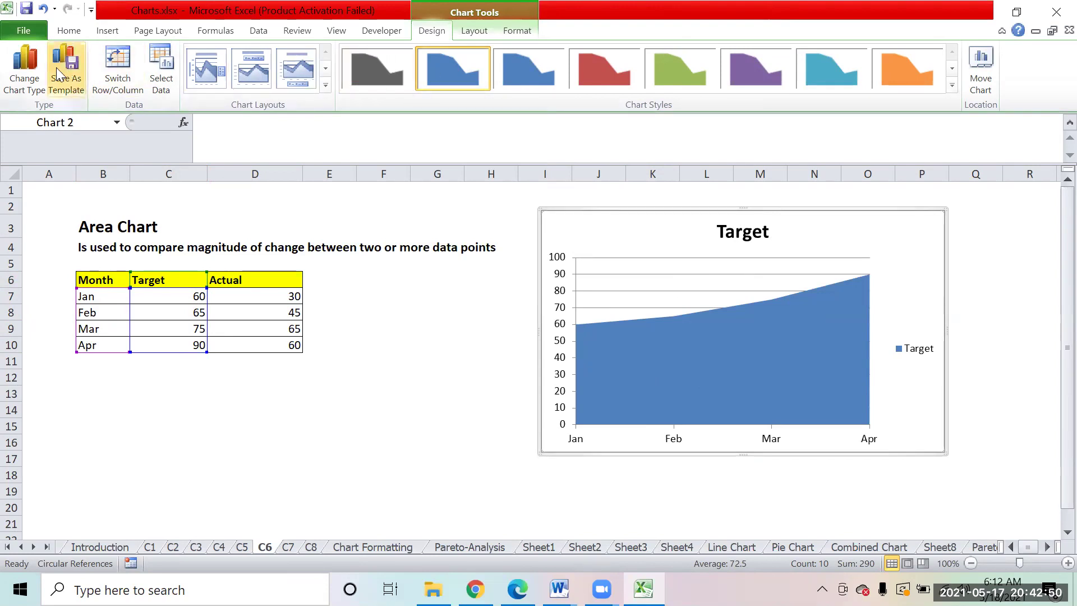
# Change the Target area chart to a line chart
pyautogui.click(21, 84)
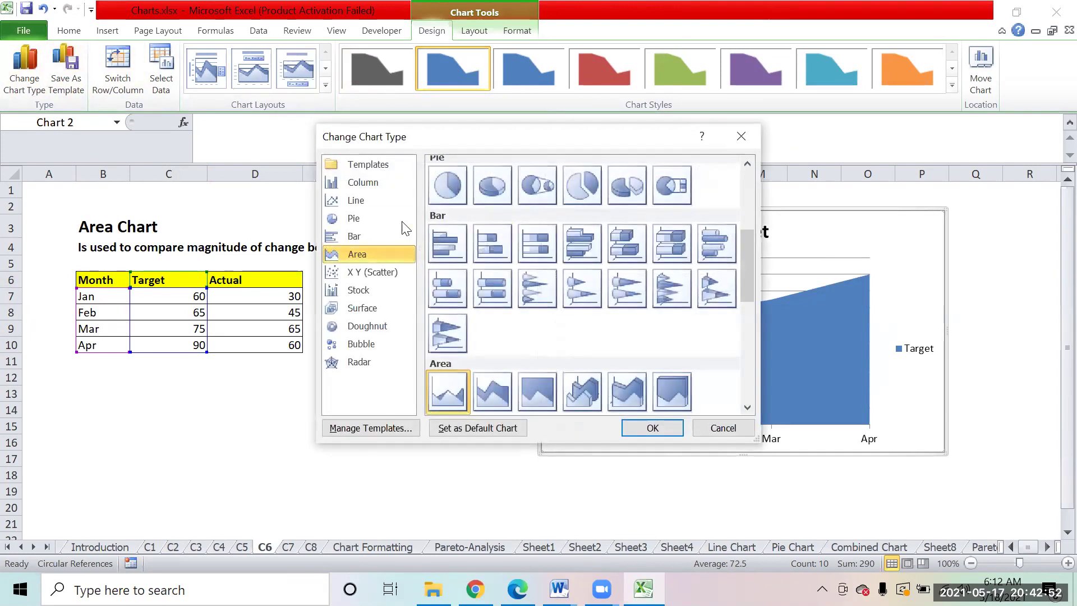
pyautogui.click(372, 203)
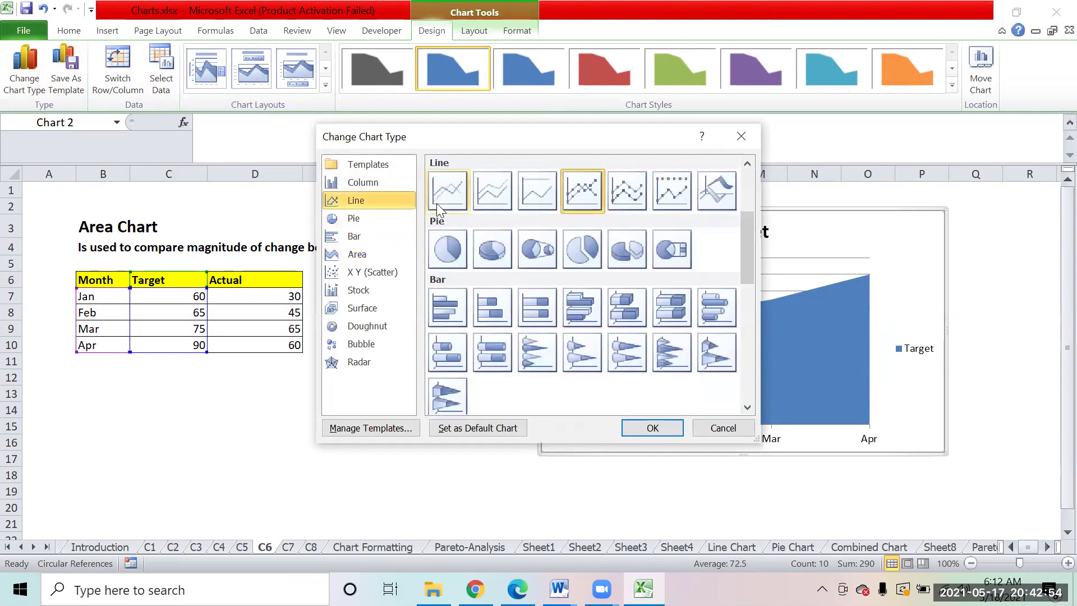
pyautogui.click(629, 428)
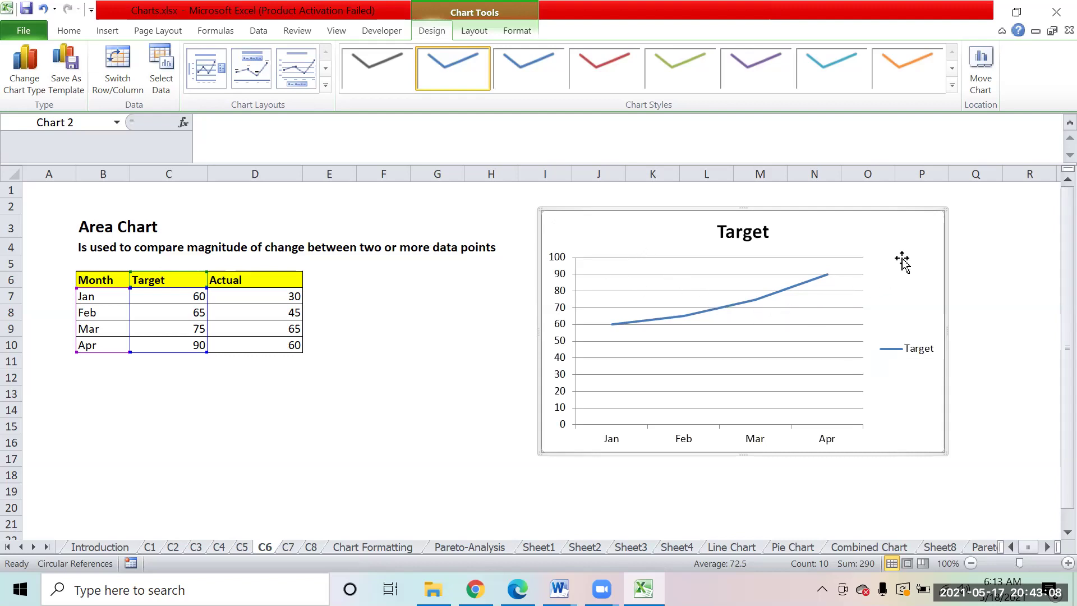
# Select the Month, Target and Actual data in B6:D10 and delete the Target line chart
pyautogui.moveTo(96, 281); pyautogui.dragTo(256, 343)
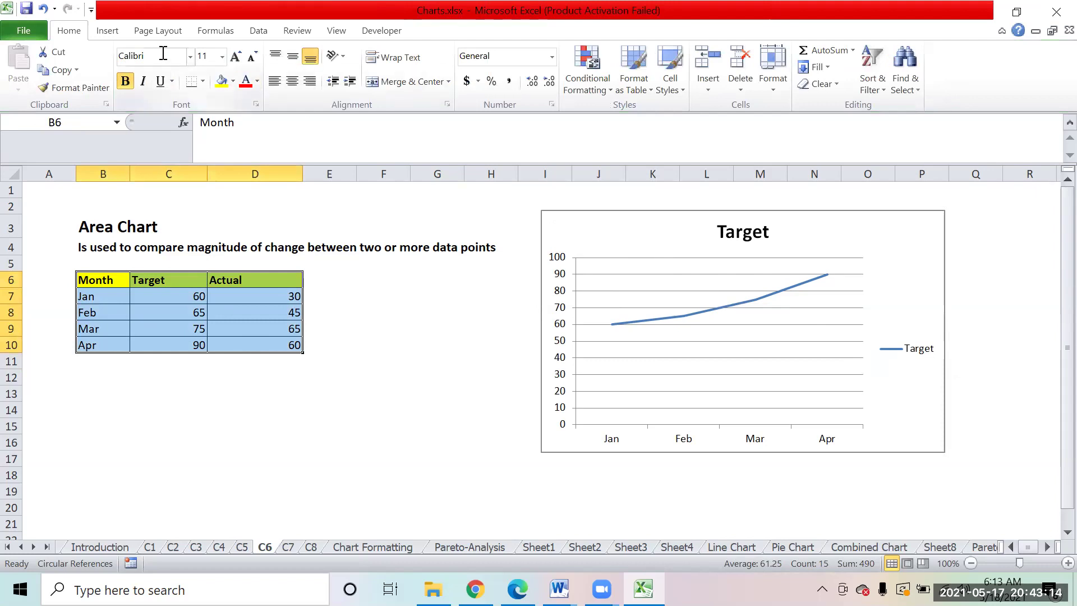
pyautogui.click(107, 31)
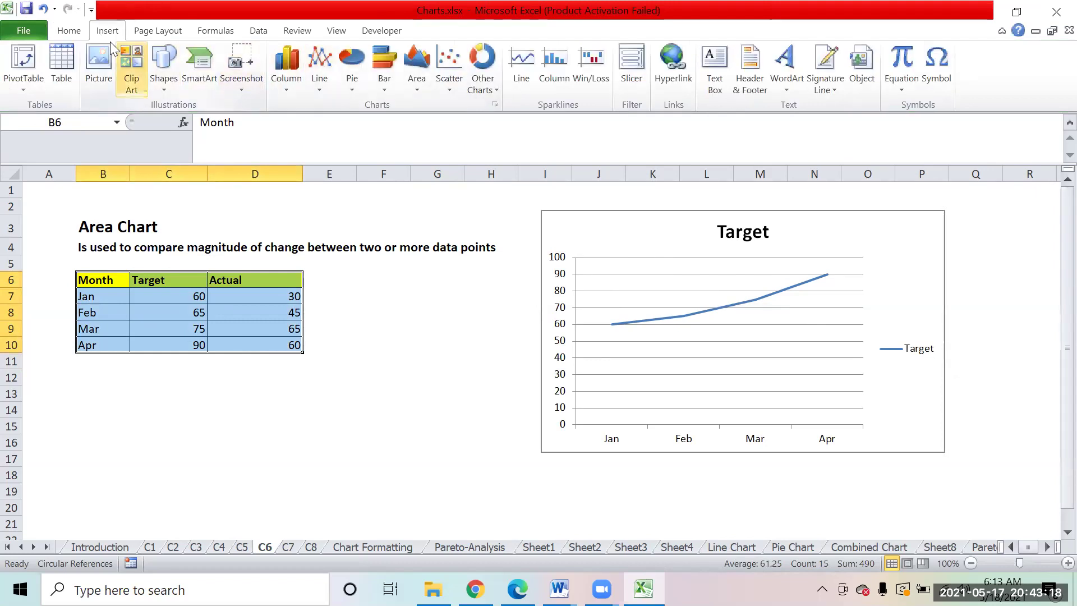
pyautogui.click(855, 227)
pyautogui.press('Delete')
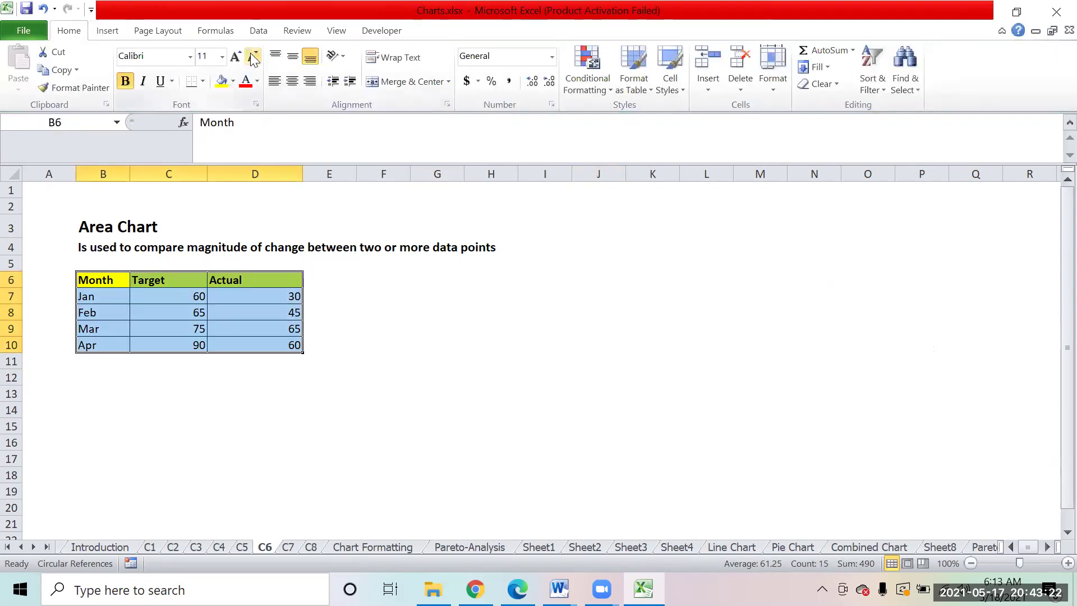
# Insert a 2-D line chart from the selected Month, Target and Actual data and move it clear of the description text
pyautogui.click(108, 30)
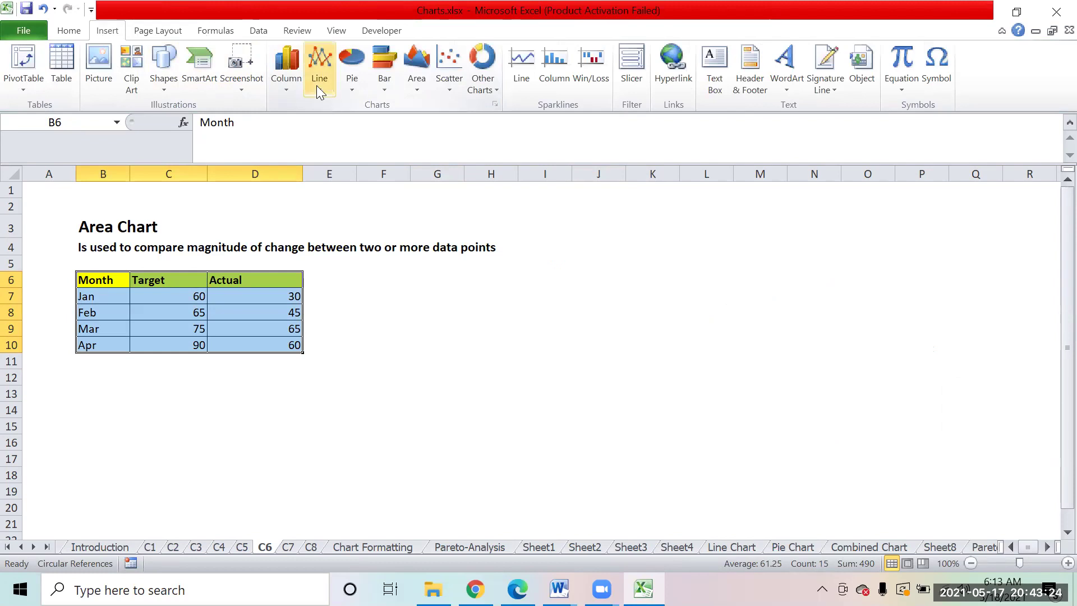
pyautogui.click(319, 66)
pyautogui.click(328, 133)
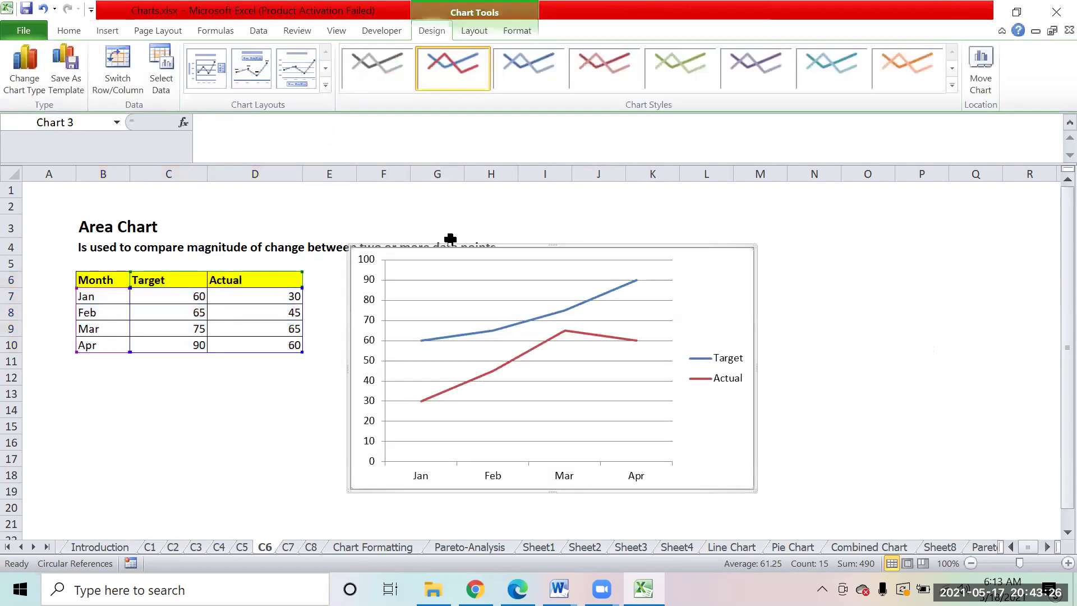
pyautogui.moveTo(728, 254); pyautogui.dragTo(942, 240)
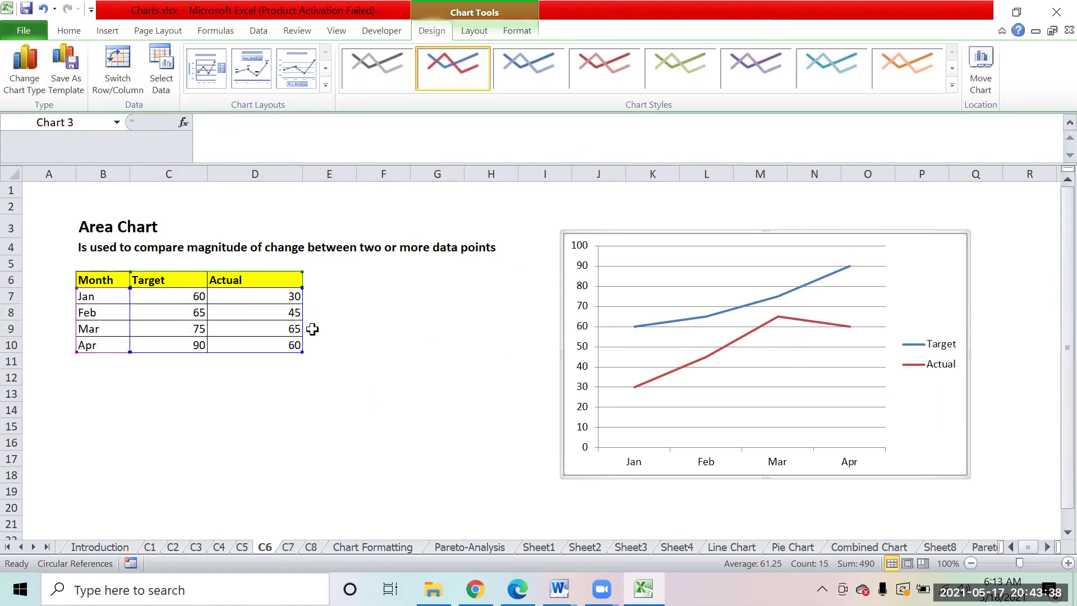
# Set the Actual values for Jan to Apr in D7:D10 to 59, 70, 75 and 89
pyautogui.click(233, 295)
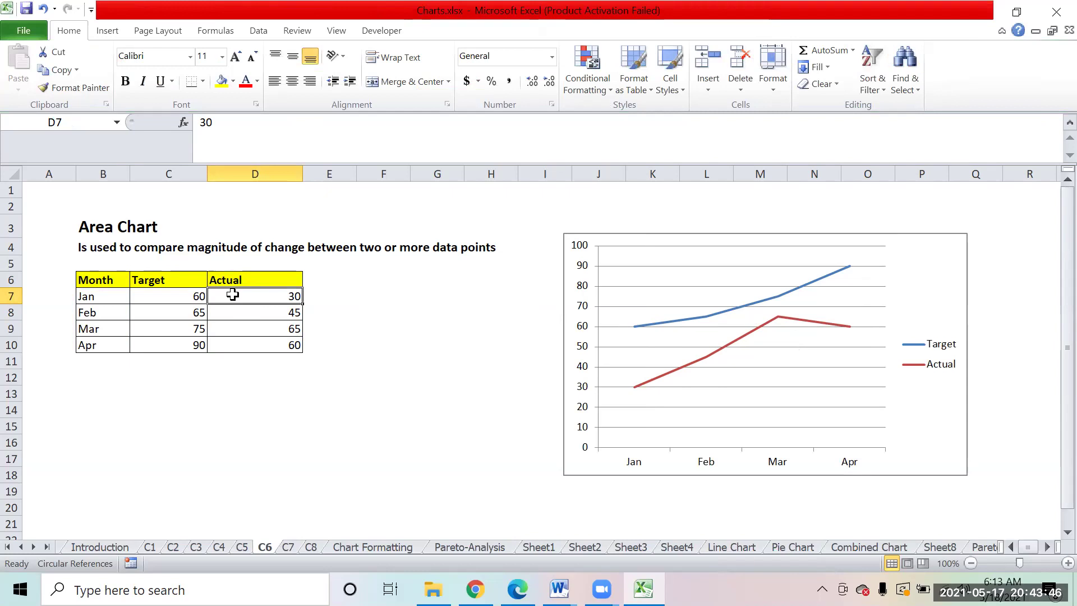
pyautogui.write('59')
pyautogui.press('Return')
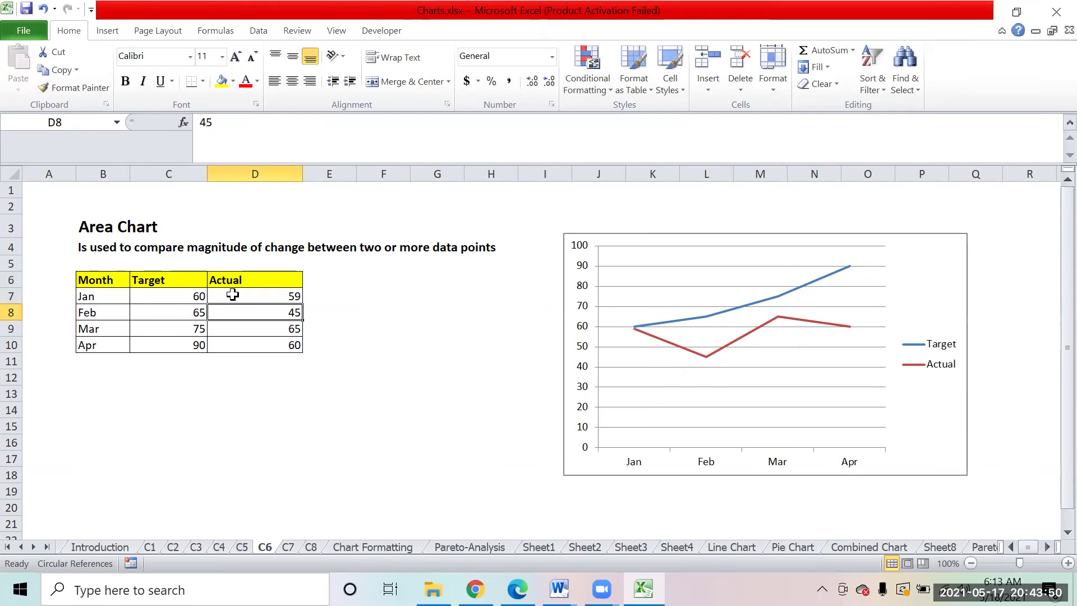
pyautogui.write('70')
pyautogui.press('Return')
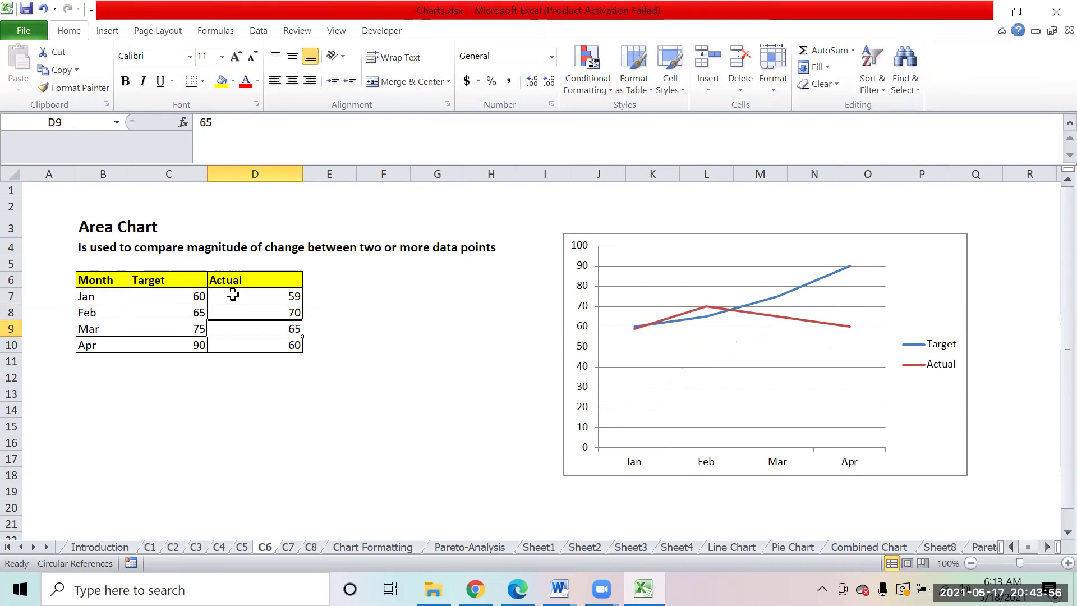
pyautogui.write('75')
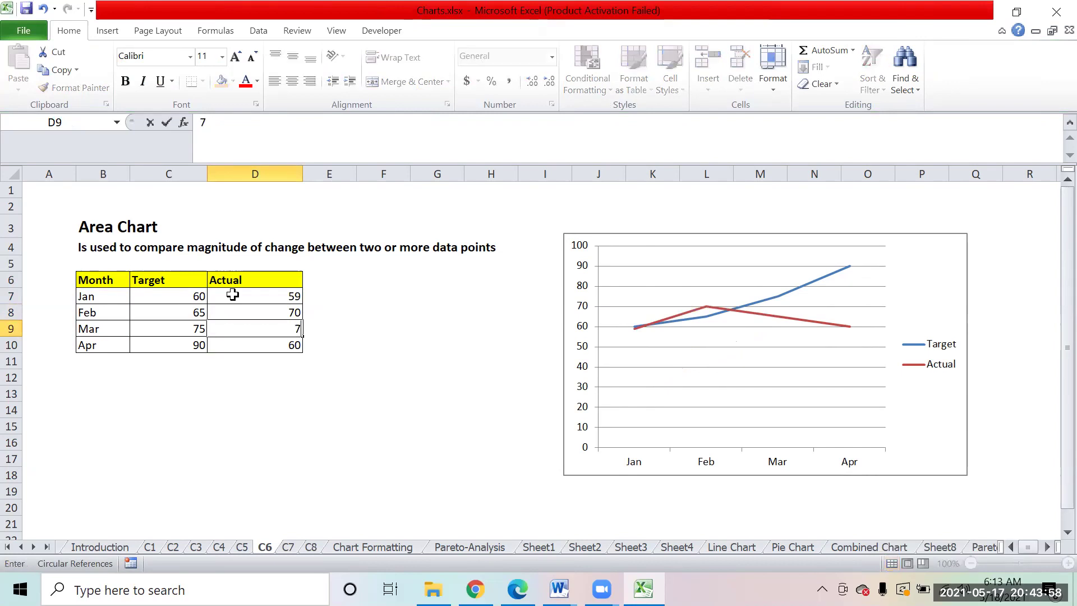
pyautogui.press('Return')
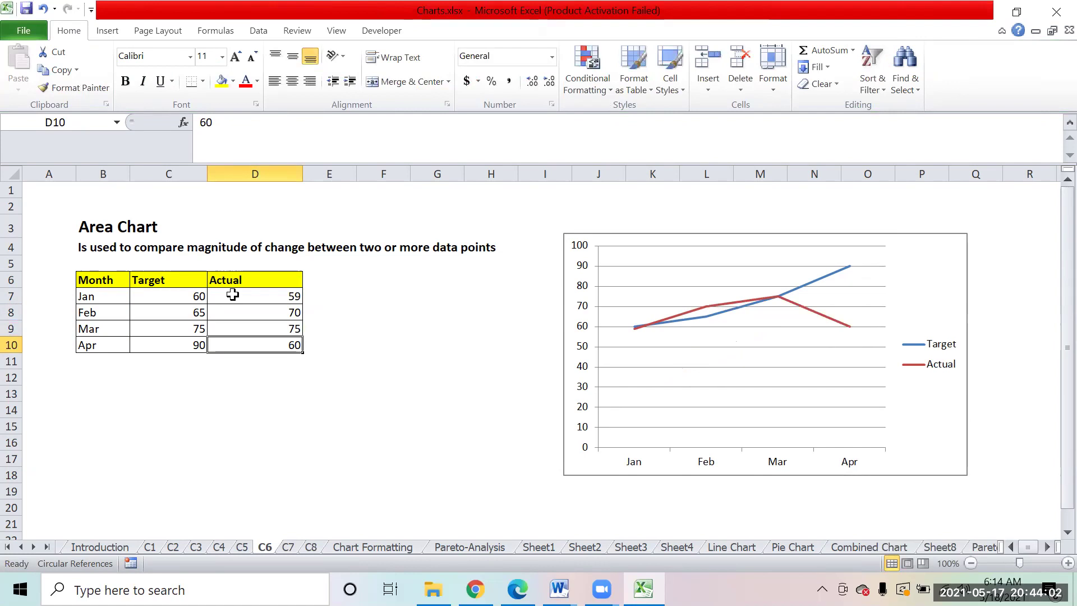
pyautogui.write('89')
pyautogui.press('Return')
pyautogui.press('Down')
pyautogui.press('Up')
pyautogui.press('Up')
pyautogui.press('Up')
pyautogui.press('Up')
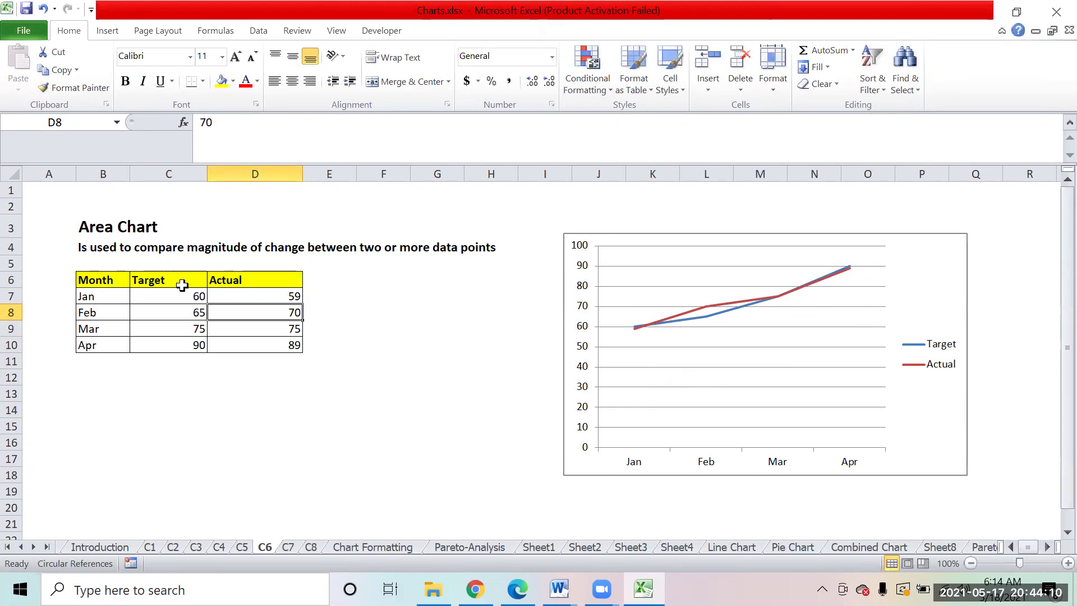
# Change the Target and Actual line chart to a stacked area chart
pyautogui.moveTo(651, 330)
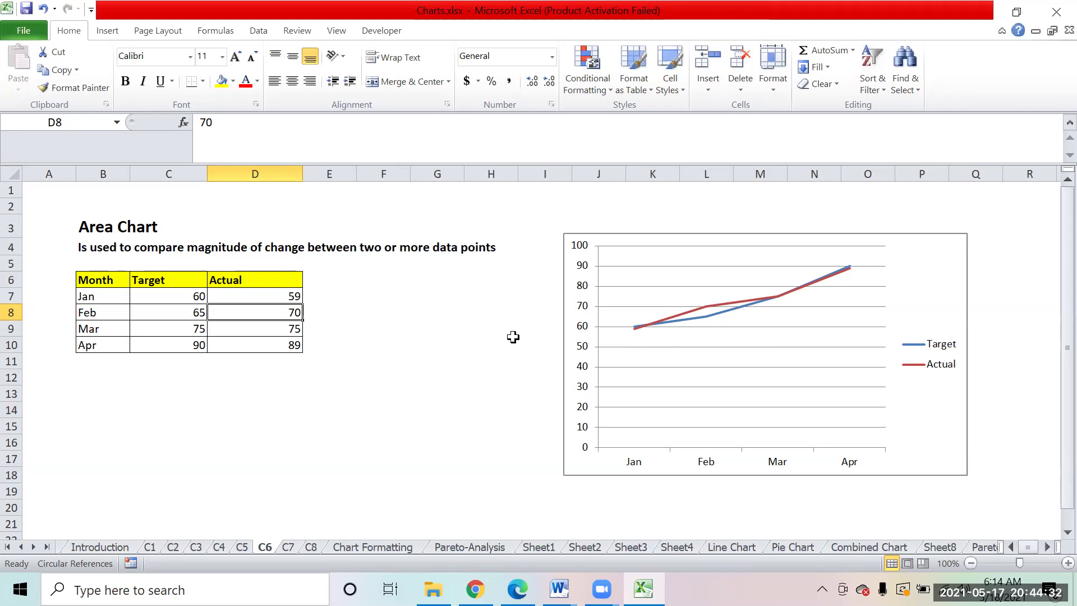
pyautogui.click(954, 452)
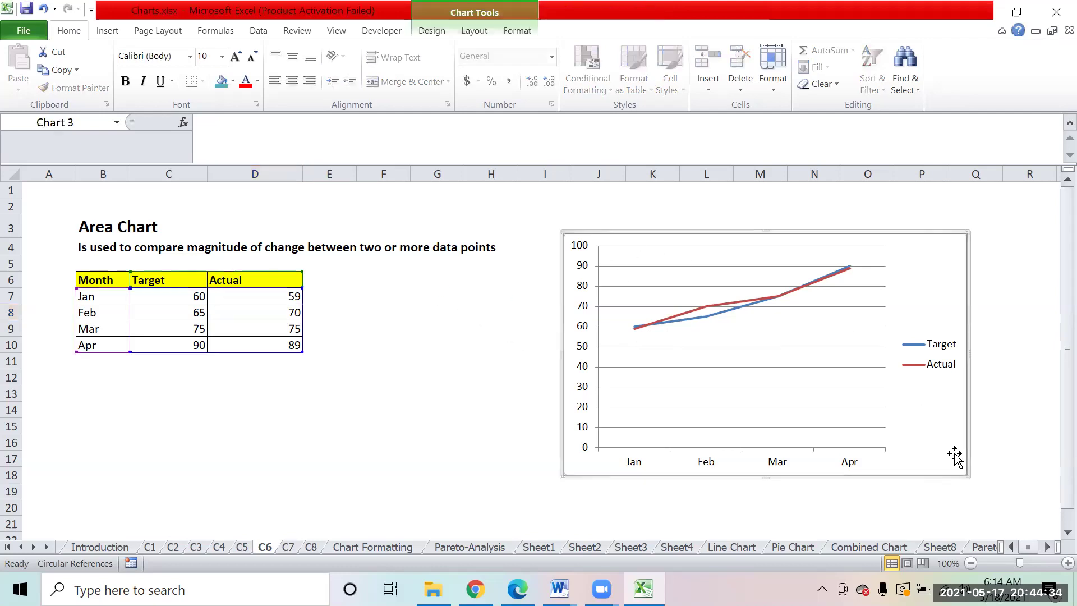
pyautogui.click(432, 32)
pyautogui.click(26, 84)
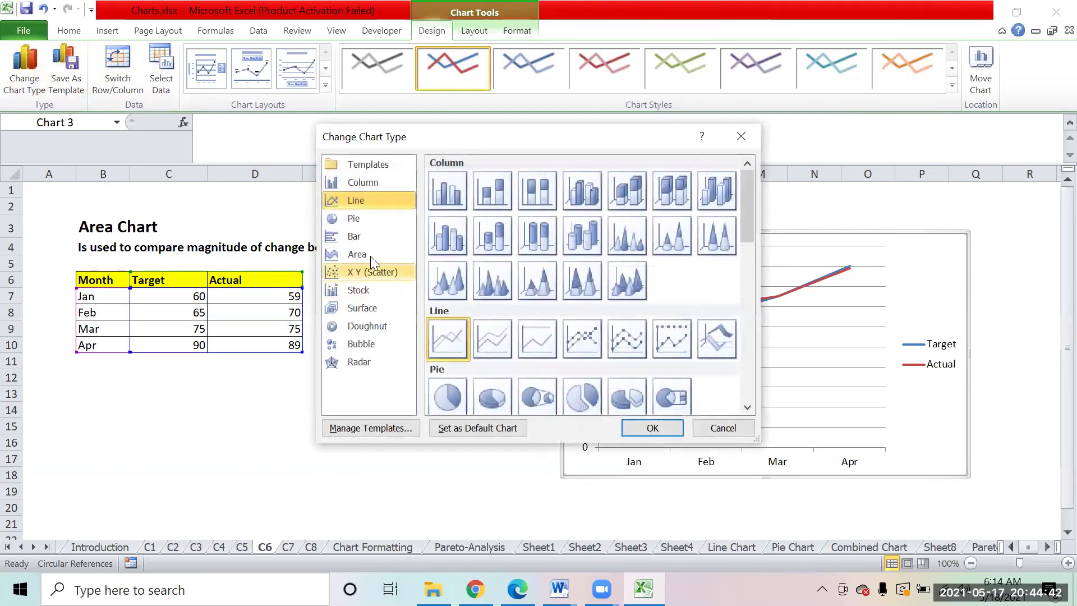
pyautogui.click(366, 249)
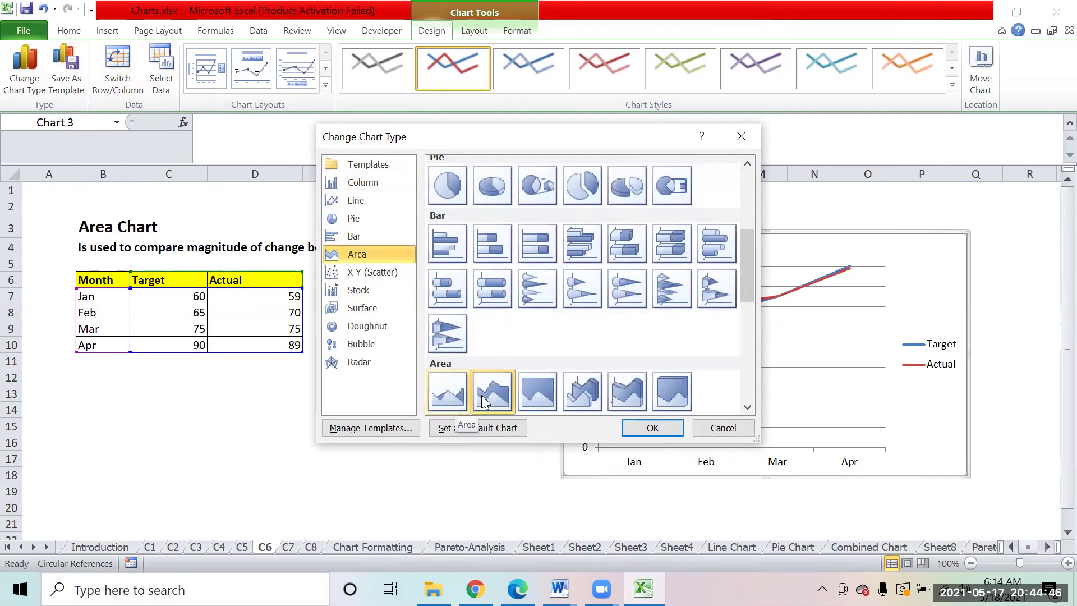
pyautogui.click(650, 428)
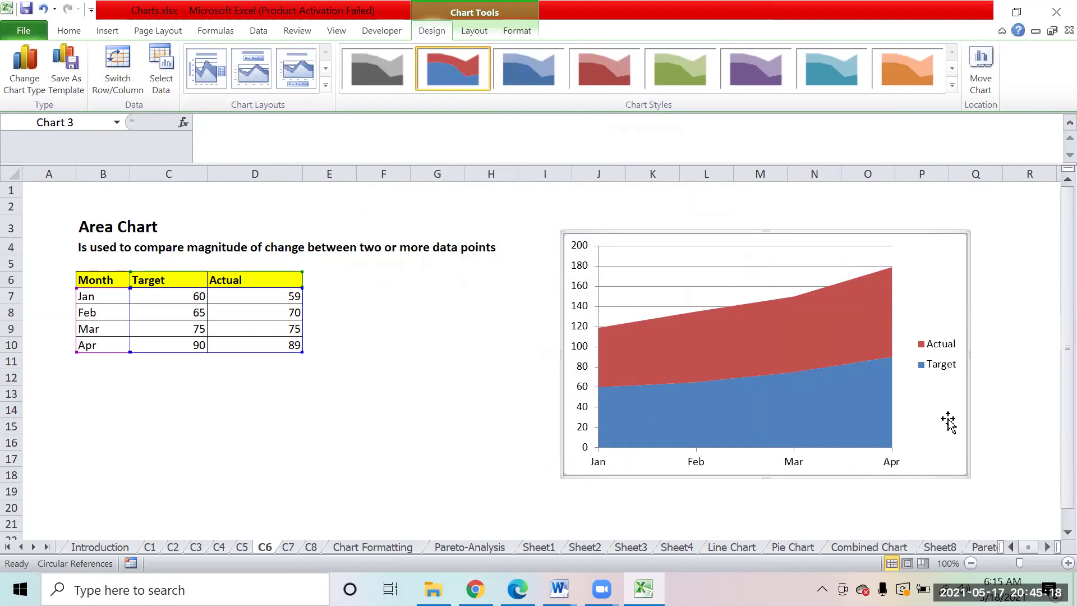
# Mark the Target area, its legend entry, the January target value and the January and February chart points with freehand annotations
pyautogui.click(536, 543)
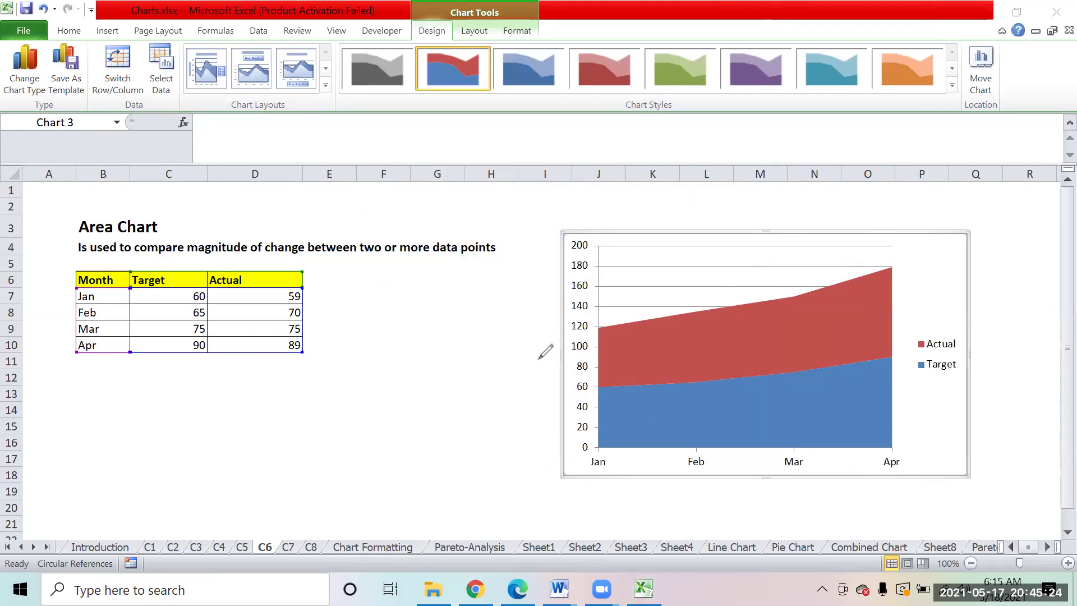
pyautogui.moveTo(646, 419)
pyautogui.mouseDown()
pyautogui.moveTo(659, 436)
pyautogui.moveTo(676, 418)
pyautogui.mouseUp()
pyautogui.moveTo(908, 369)
pyautogui.mouseDown()
pyautogui.moveTo(968, 363)
pyautogui.moveTo(938, 351)
pyautogui.moveTo(917, 361)
pyautogui.mouseUp()
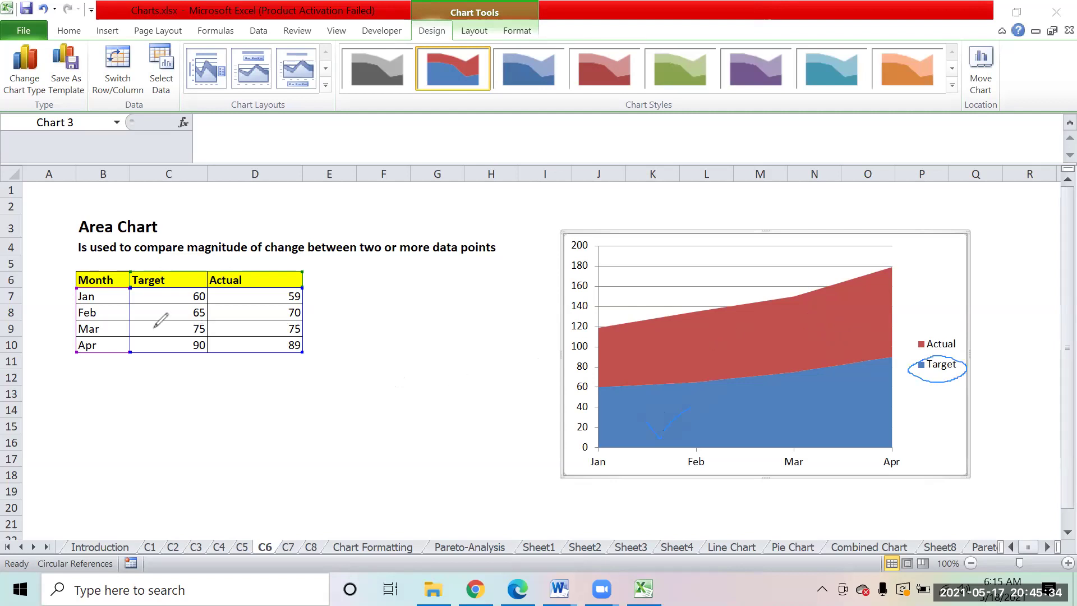
pyautogui.moveTo(168, 283)
pyautogui.mouseDown()
pyautogui.moveTo(205, 310)
pyautogui.moveTo(167, 283)
pyautogui.mouseUp()
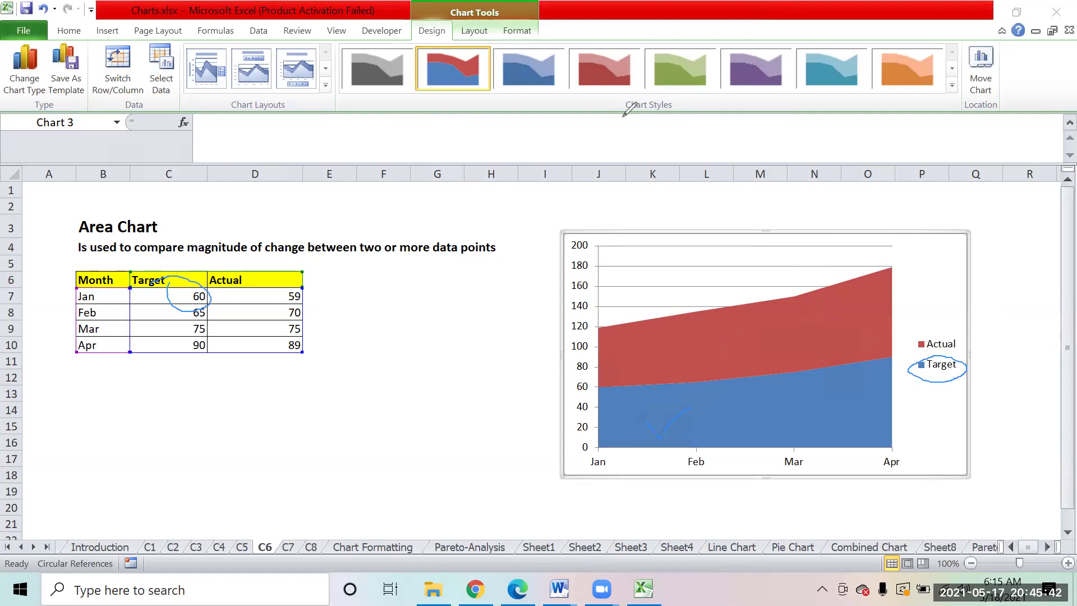
pyautogui.moveTo(604, 375)
pyautogui.mouseDown()
pyautogui.moveTo(585, 382)
pyautogui.moveTo(617, 393)
pyautogui.moveTo(605, 373)
pyautogui.moveTo(599, 383)
pyautogui.mouseUp()
pyautogui.moveTo(695, 376); pyautogui.dragTo(691, 376)
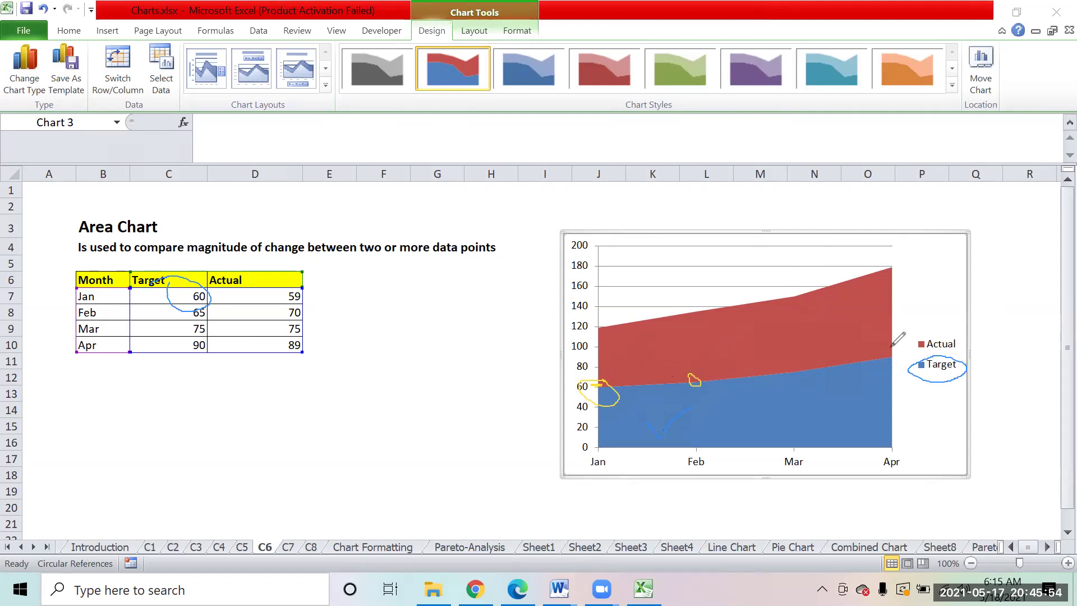
# Annotate the Actual legend entry, its January value and chart point, tick both areas, and draw an upward arrow across the Actual area
pyautogui.moveTo(934, 288)
pyautogui.mouseDown()
pyautogui.moveTo(930, 328)
pyautogui.moveTo(952, 323)
pyautogui.mouseUp()
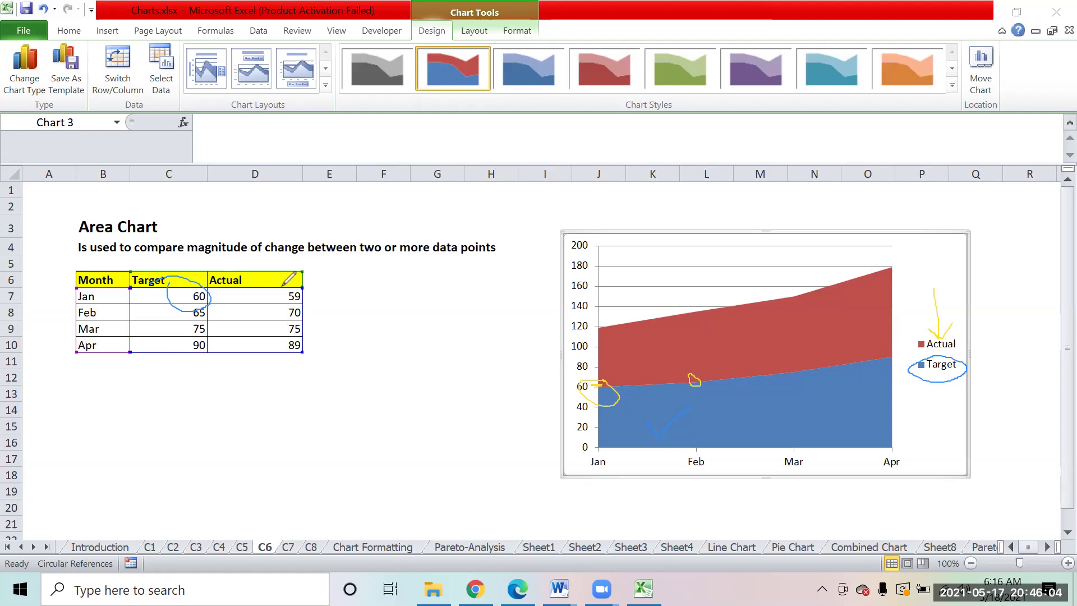
pyautogui.moveTo(280, 288)
pyautogui.mouseDown()
pyautogui.moveTo(307, 289)
pyautogui.moveTo(279, 294)
pyautogui.mouseUp()
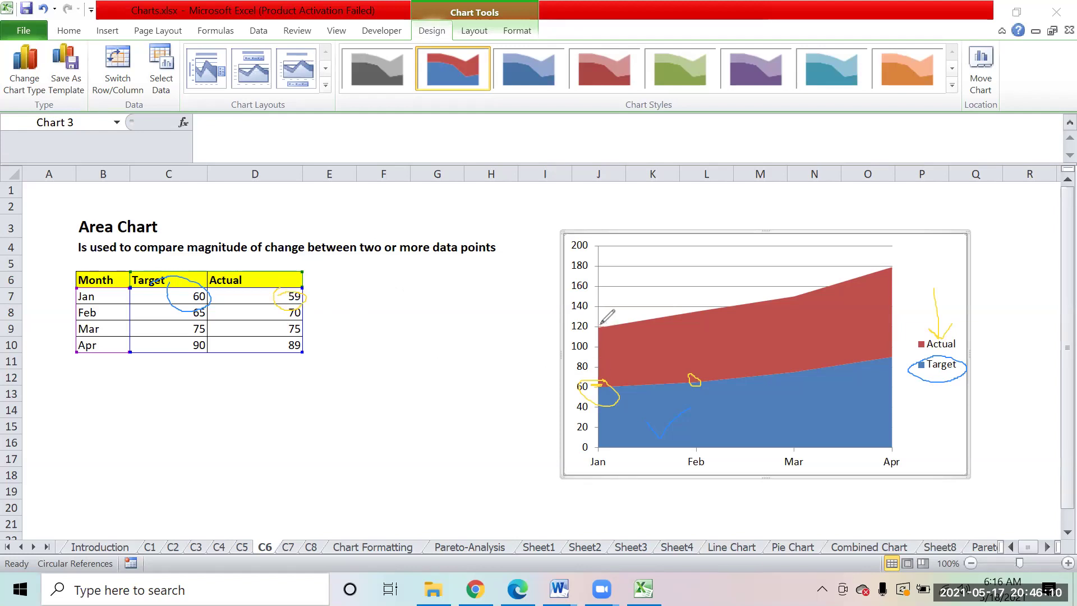
pyautogui.moveTo(599, 324)
pyautogui.mouseDown()
pyautogui.moveTo(618, 340)
pyautogui.moveTo(616, 327)
pyautogui.mouseUp()
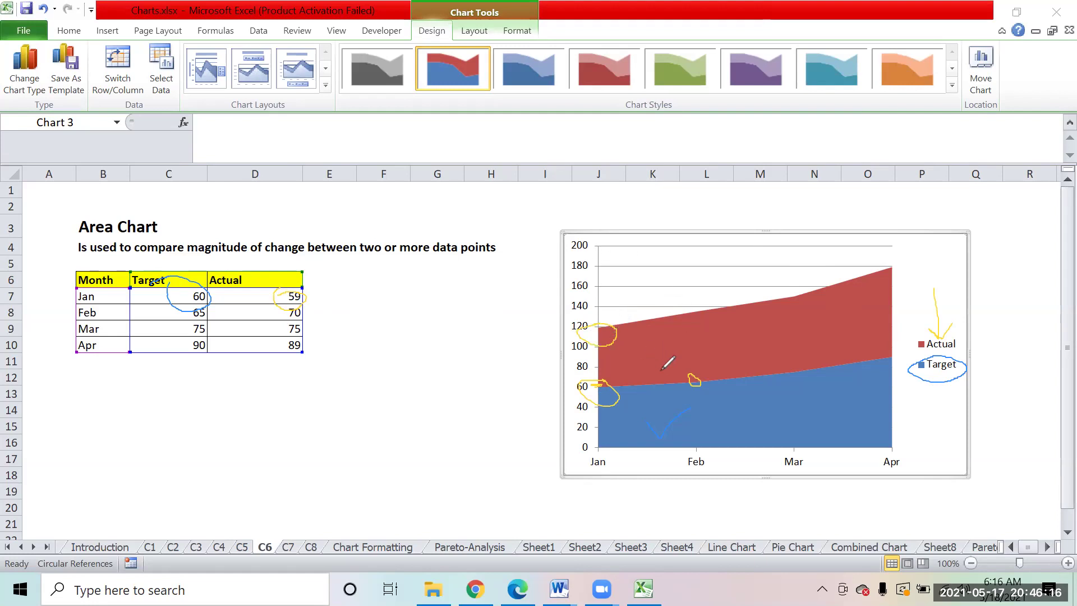
pyautogui.moveTo(762, 392)
pyautogui.mouseDown()
pyautogui.moveTo(783, 404)
pyautogui.moveTo(798, 387)
pyautogui.mouseUp()
pyautogui.moveTo(795, 337)
pyautogui.mouseDown()
pyautogui.moveTo(801, 351)
pyautogui.moveTo(811, 328)
pyautogui.mouseUp()
pyautogui.moveTo(607, 314)
pyautogui.mouseDown()
pyautogui.moveTo(599, 333)
pyautogui.moveTo(601, 312)
pyautogui.moveTo(587, 319)
pyautogui.mouseUp()
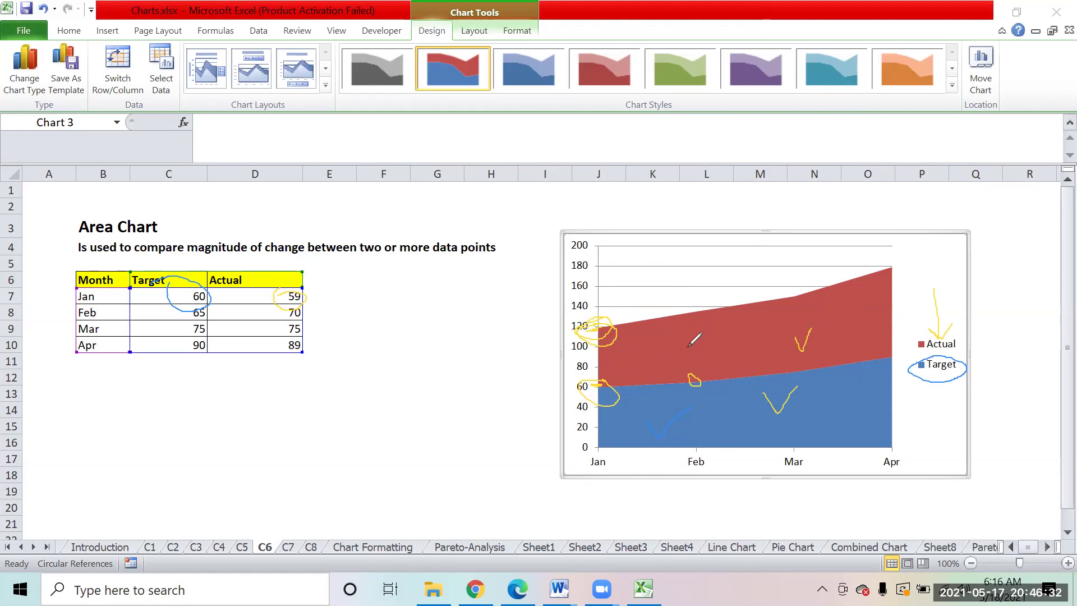
pyautogui.moveTo(671, 327)
pyautogui.mouseDown()
pyautogui.moveTo(674, 359)
pyautogui.moveTo(670, 329)
pyautogui.moveTo(661, 340)
pyautogui.moveTo(688, 337)
pyautogui.mouseUp()
pyautogui.click(821, 86)
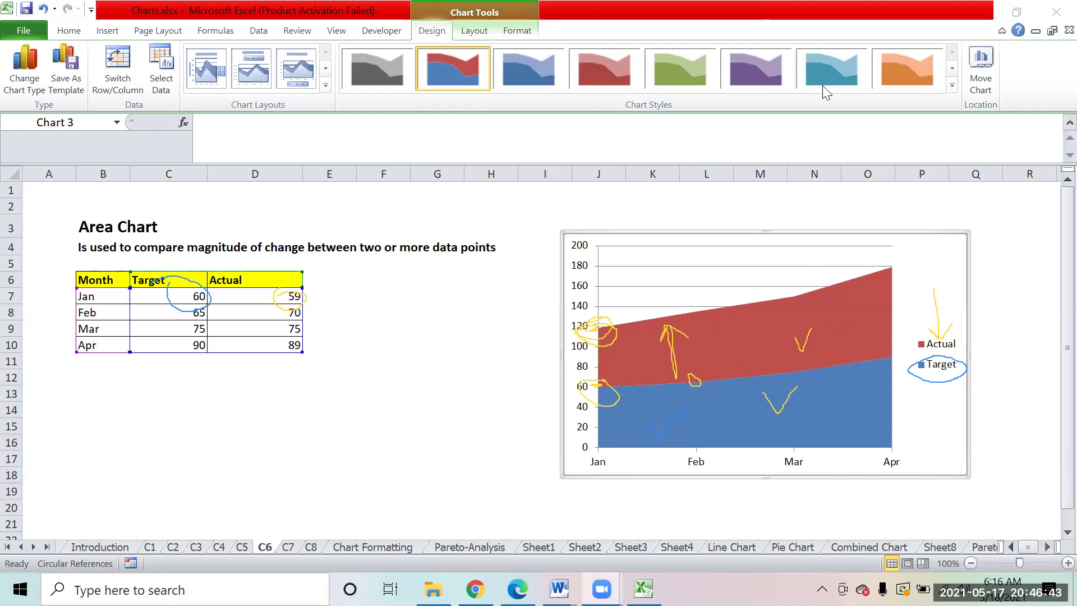
# Set the January Actual value in D7 to 100
pyautogui.click(236, 289)
pyautogui.click(251, 295)
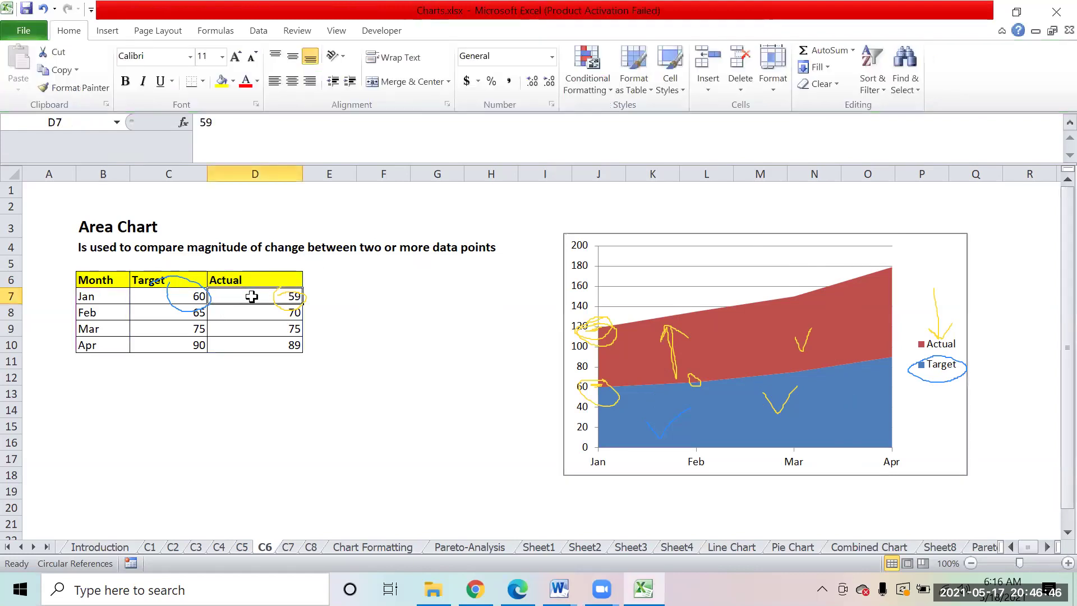
pyautogui.write('100')
pyautogui.press('Return')
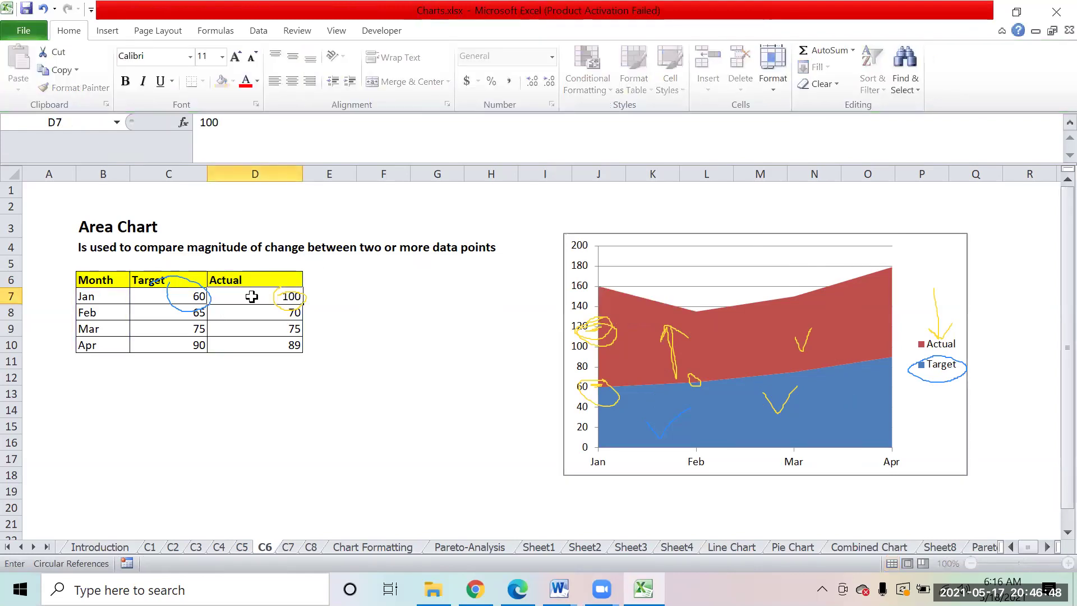
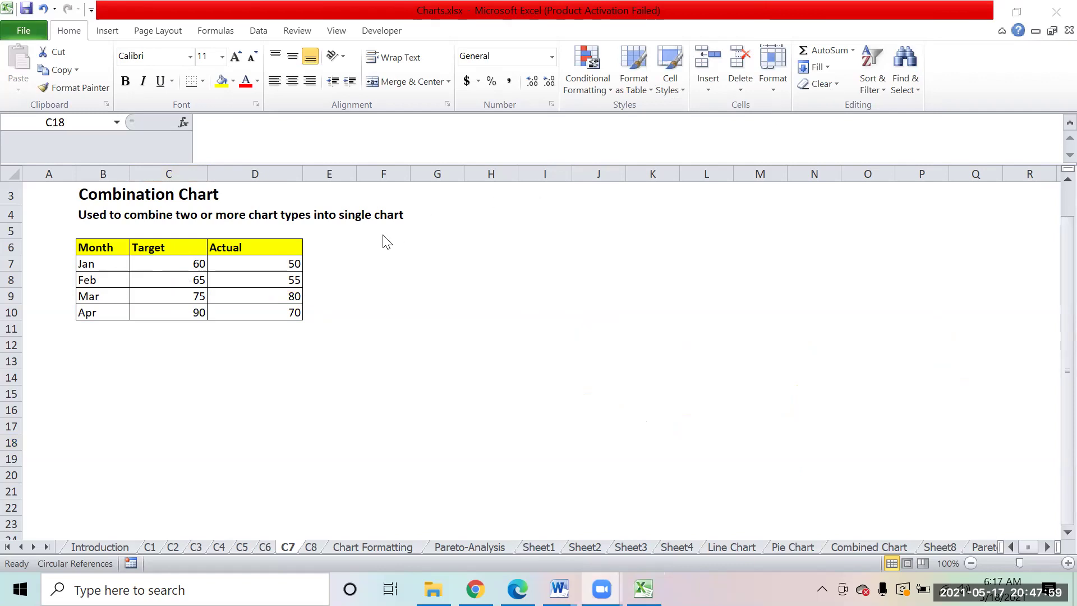
# Insert a clustered column chart from the Month, Target and Actual data in B6:D10 on sheet C7
pyautogui.click(94, 247)
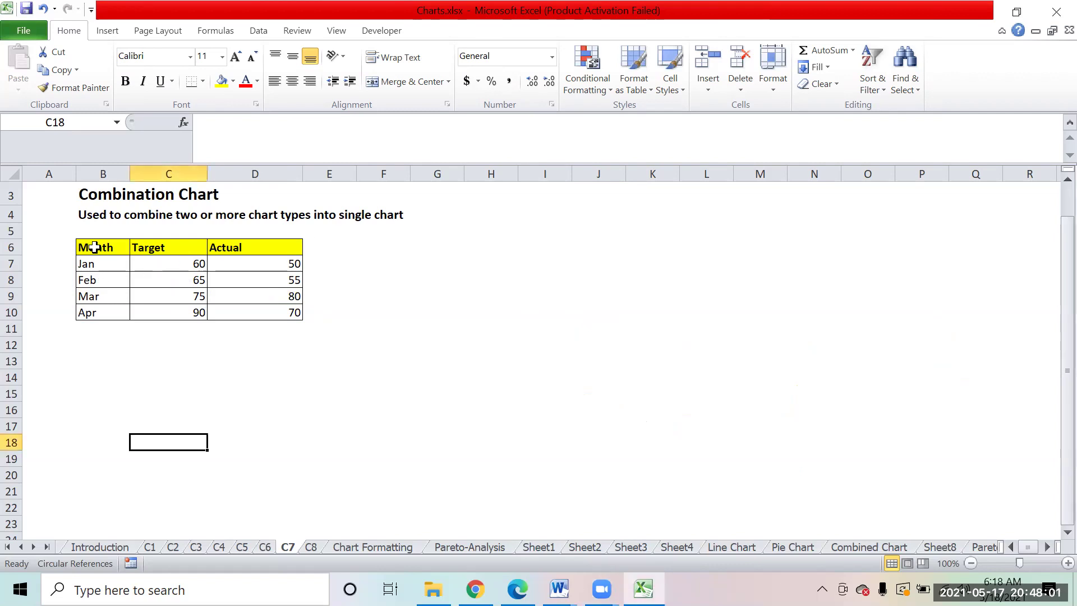
pyautogui.click(97, 248)
pyautogui.moveTo(101, 257); pyautogui.dragTo(273, 310)
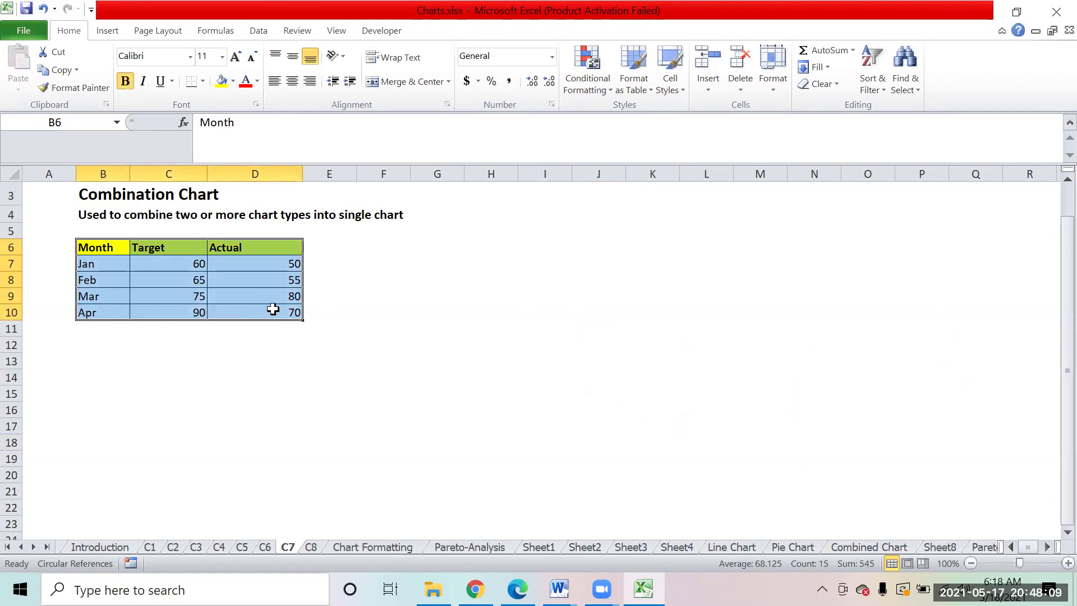
pyautogui.click(107, 30)
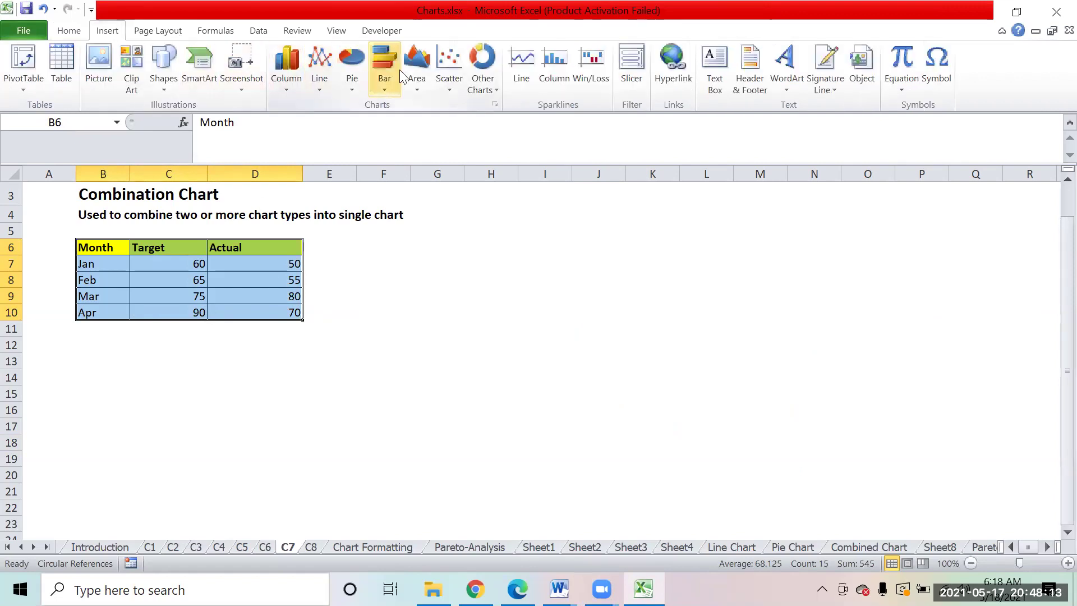
pyautogui.click(494, 94)
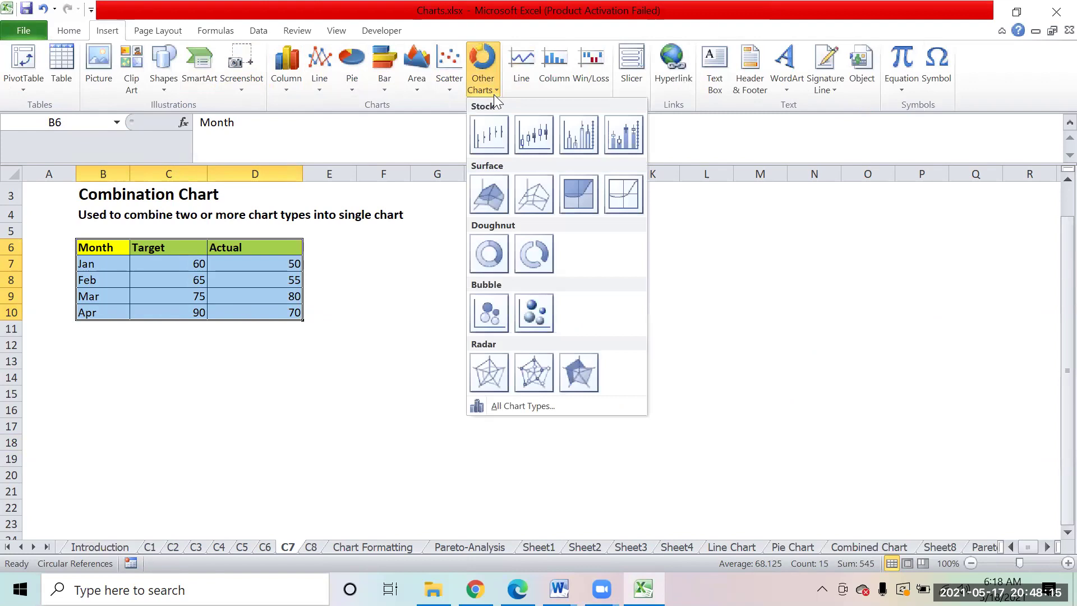
pyautogui.click(534, 410)
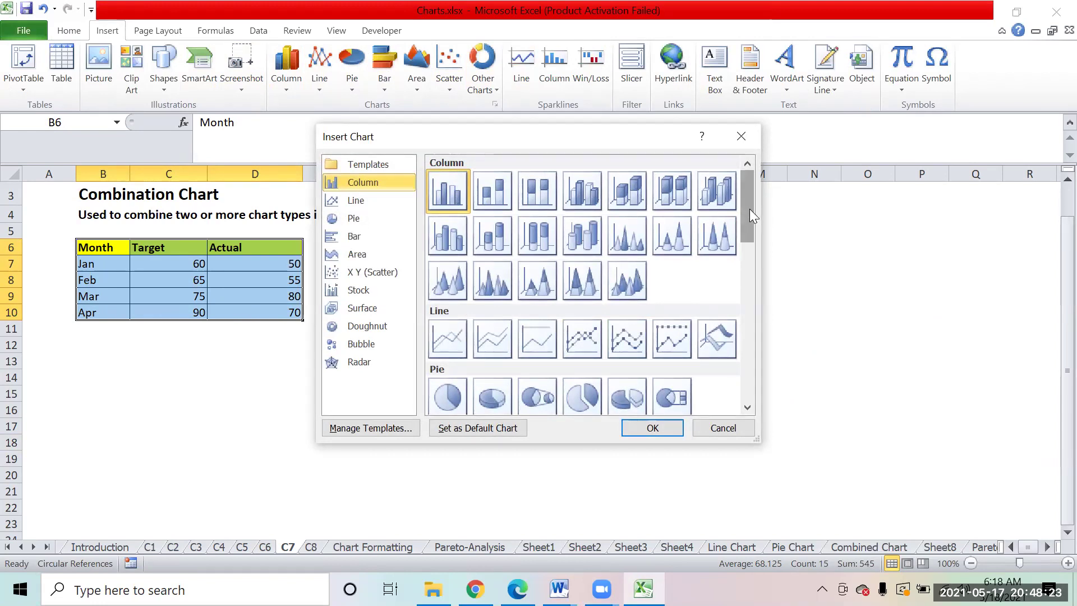
pyautogui.moveTo(748, 208)
pyautogui.mouseDown()
pyautogui.moveTo(753, 388)
pyautogui.moveTo(751, 214)
pyautogui.mouseUp()
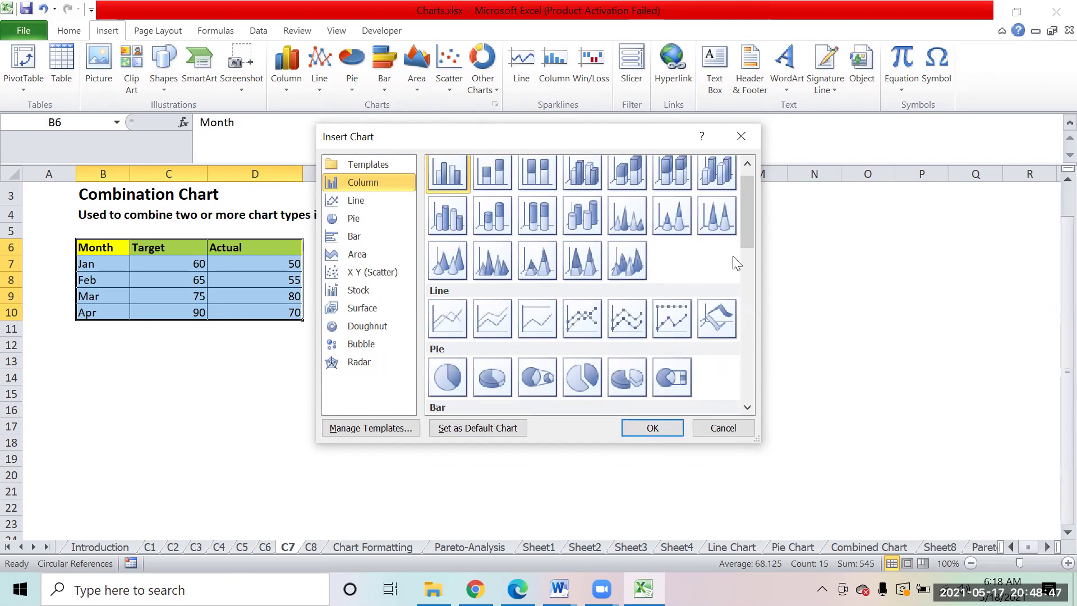
pyautogui.moveTo(750, 217); pyautogui.dragTo(749, 179)
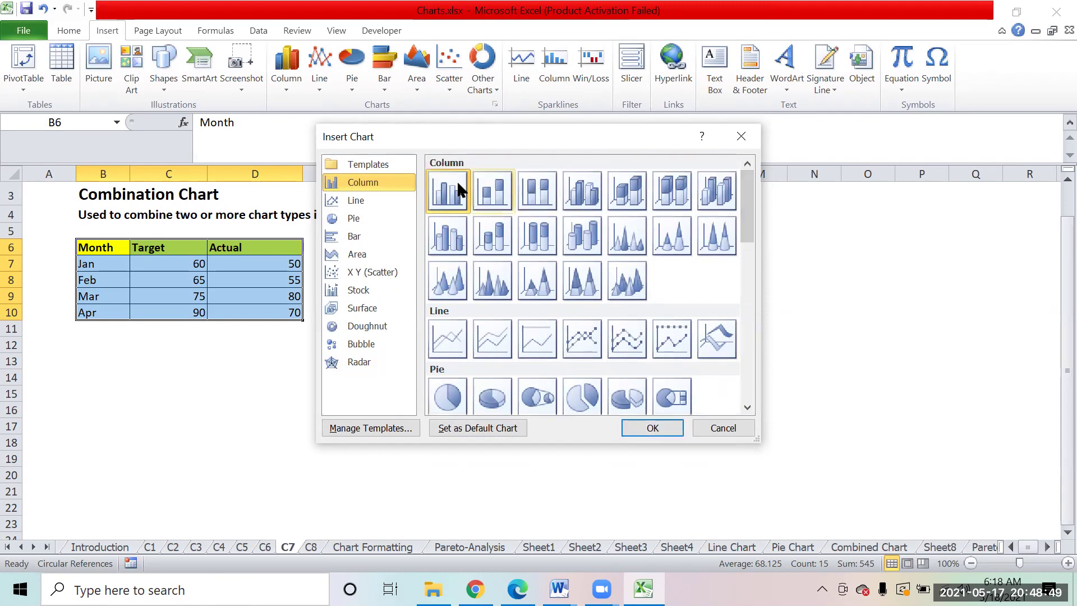
pyautogui.click(637, 429)
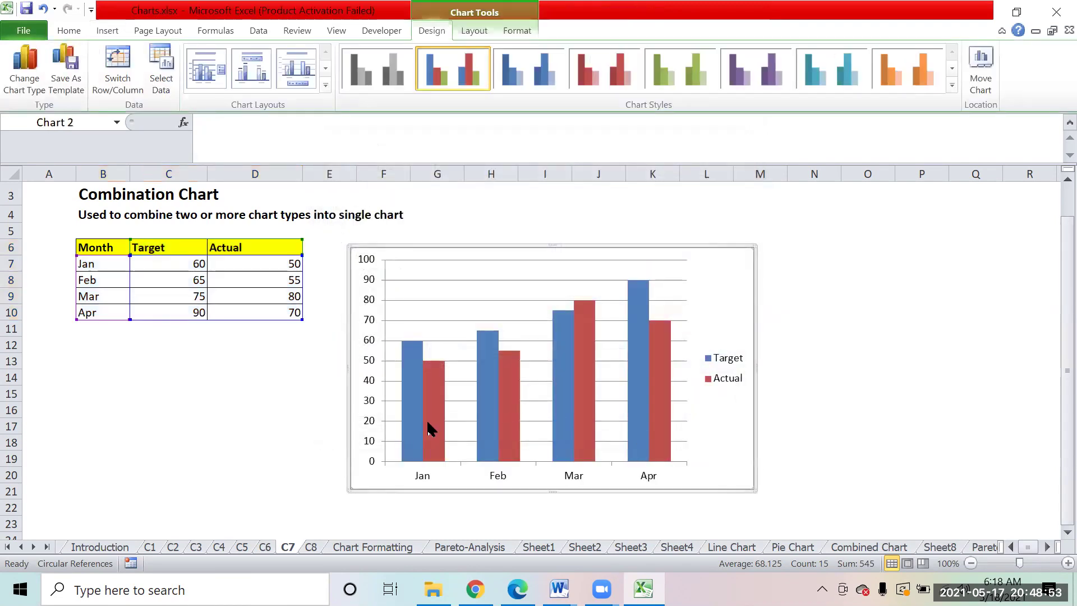
pyautogui.click(148, 195)
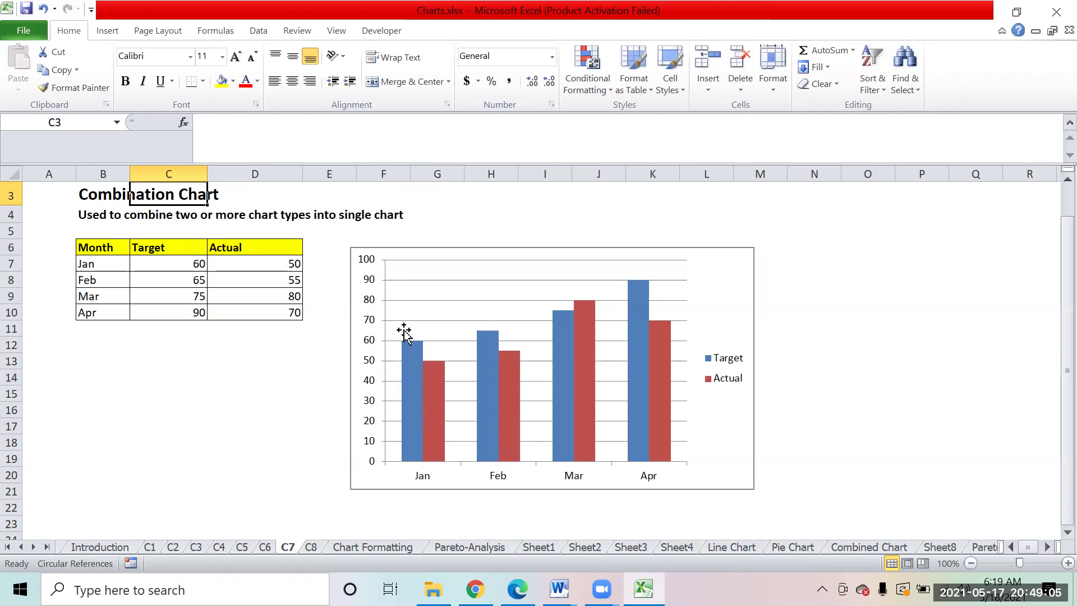
# Examine the formatting options of the primary horizontal axis in the C7 column chart, including its number settings
pyautogui.click(722, 283)
pyautogui.click(470, 32)
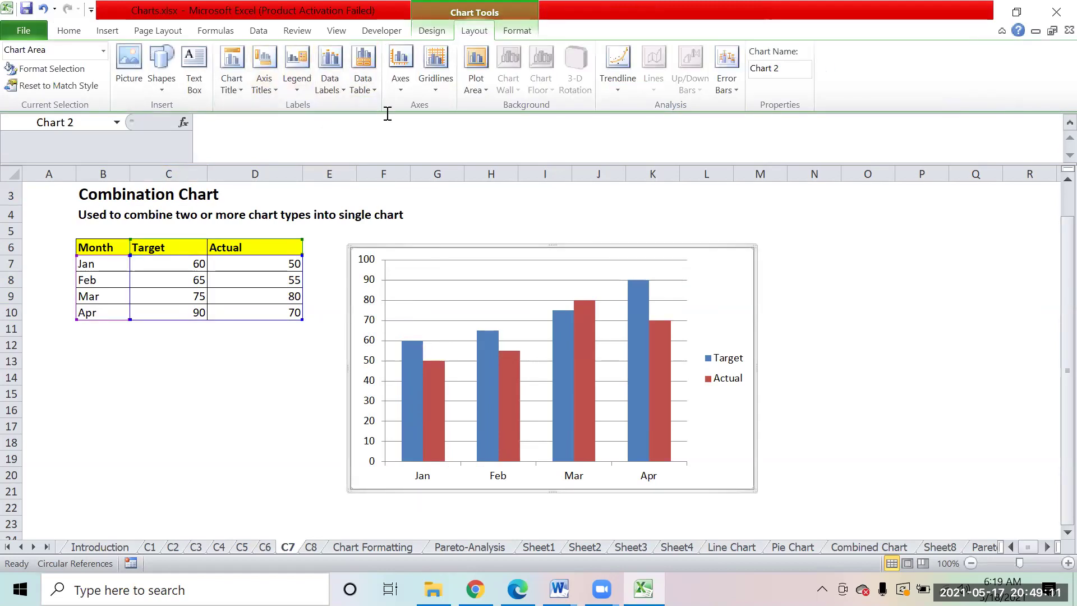
pyautogui.click(401, 84)
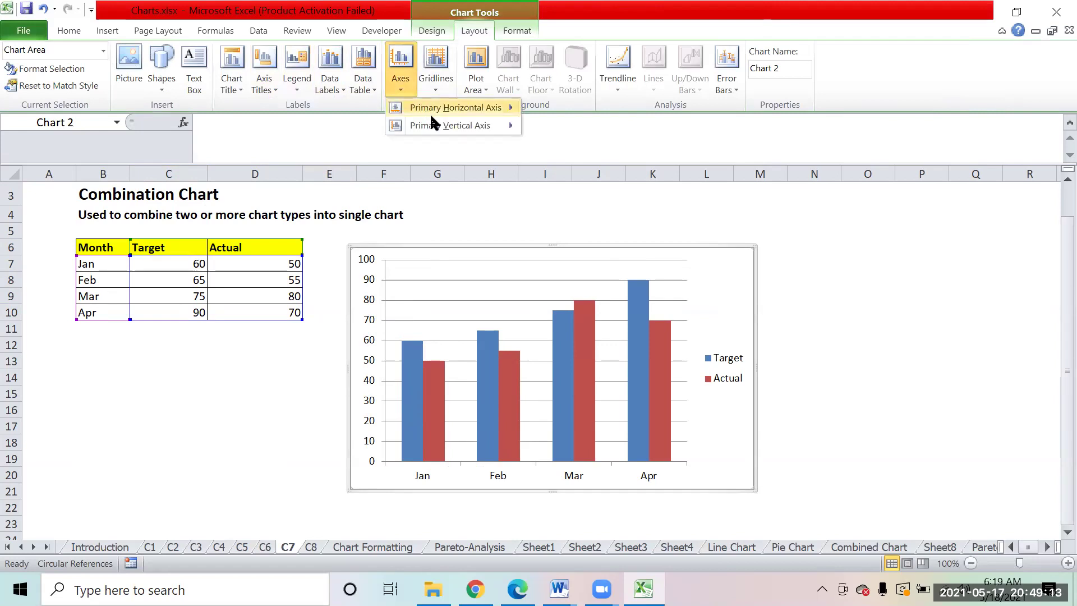
pyautogui.moveTo(415, 110)
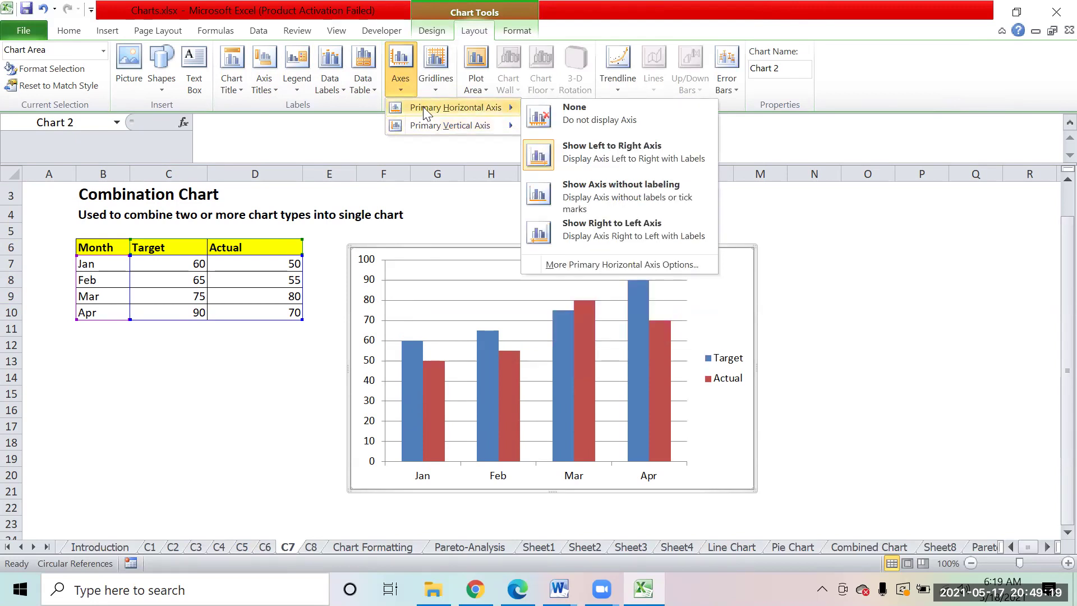
pyautogui.click(598, 265)
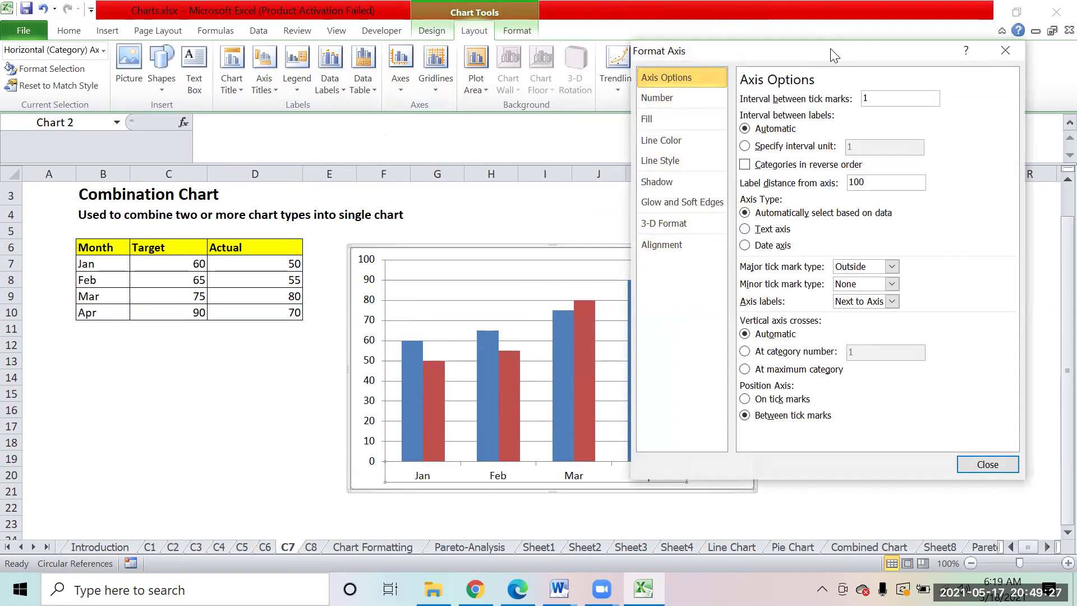
pyautogui.moveTo(833, 55); pyautogui.dragTo(804, 45)
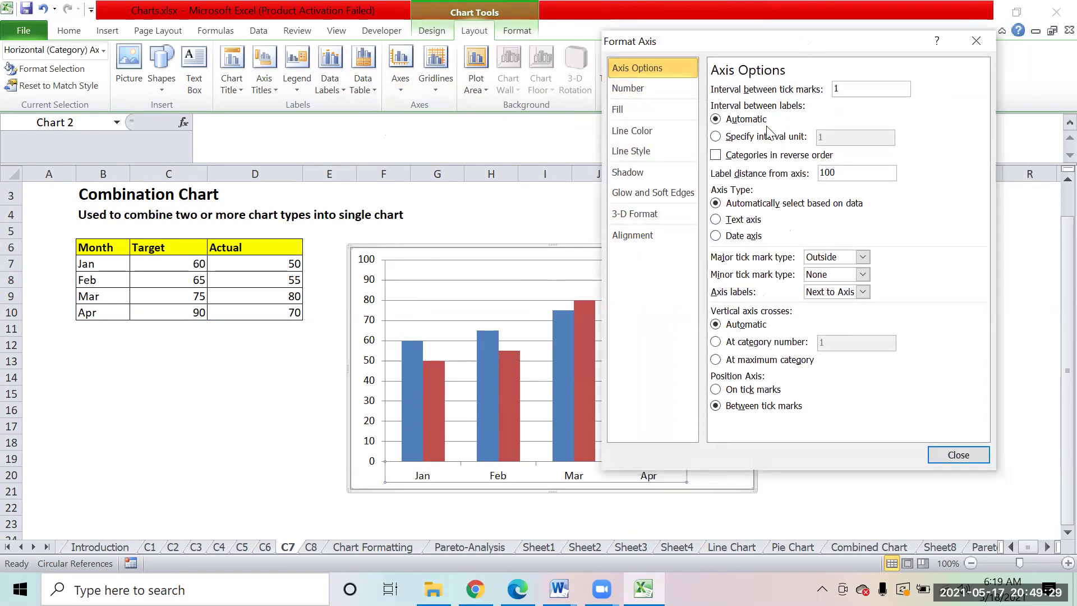
pyautogui.click(667, 90)
pyautogui.click(978, 453)
# Examine the primary vertical axis formatting options for the chart, covering the axis scale and number settings
pyautogui.click(399, 90)
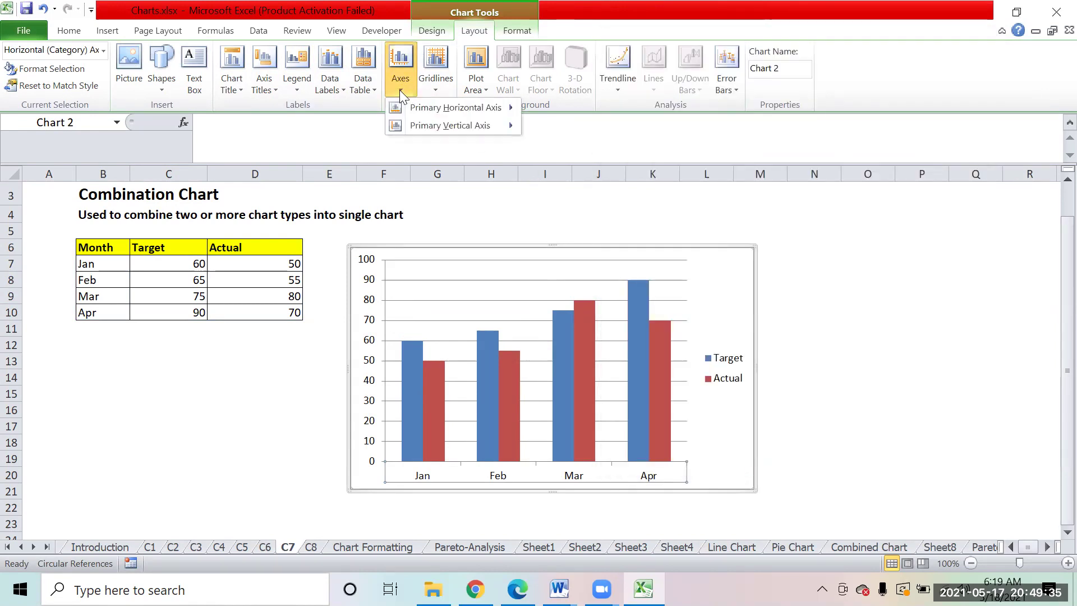
pyautogui.moveTo(422, 124)
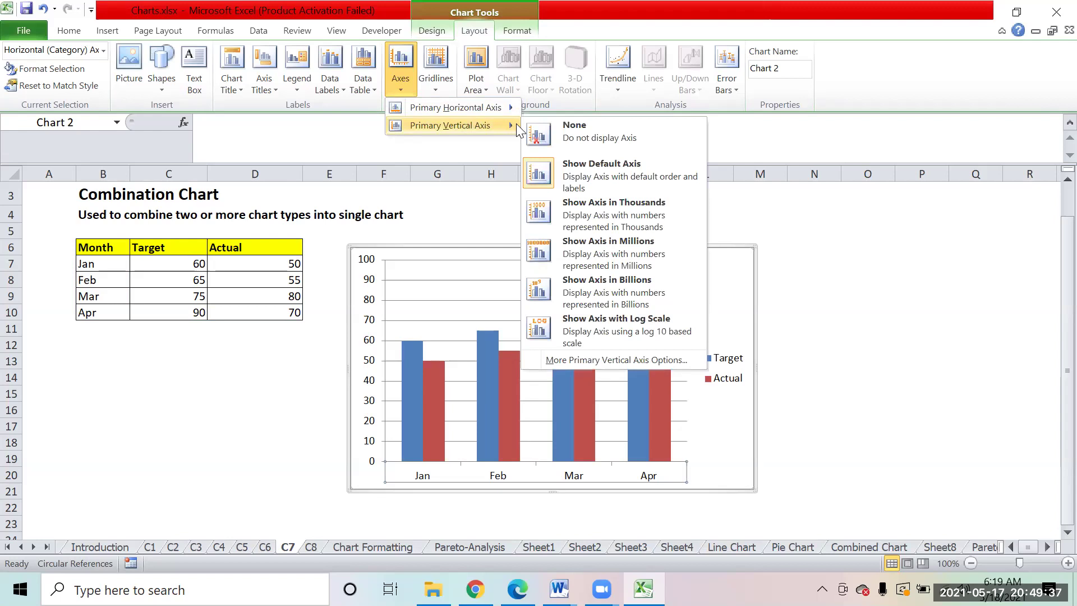
pyautogui.click(615, 359)
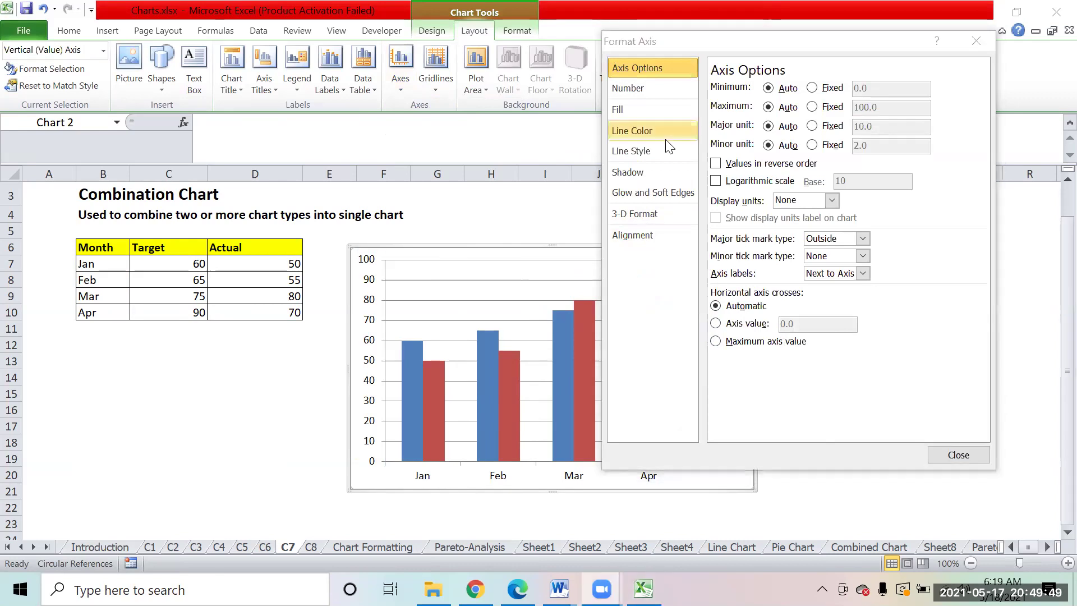
pyautogui.click(634, 90)
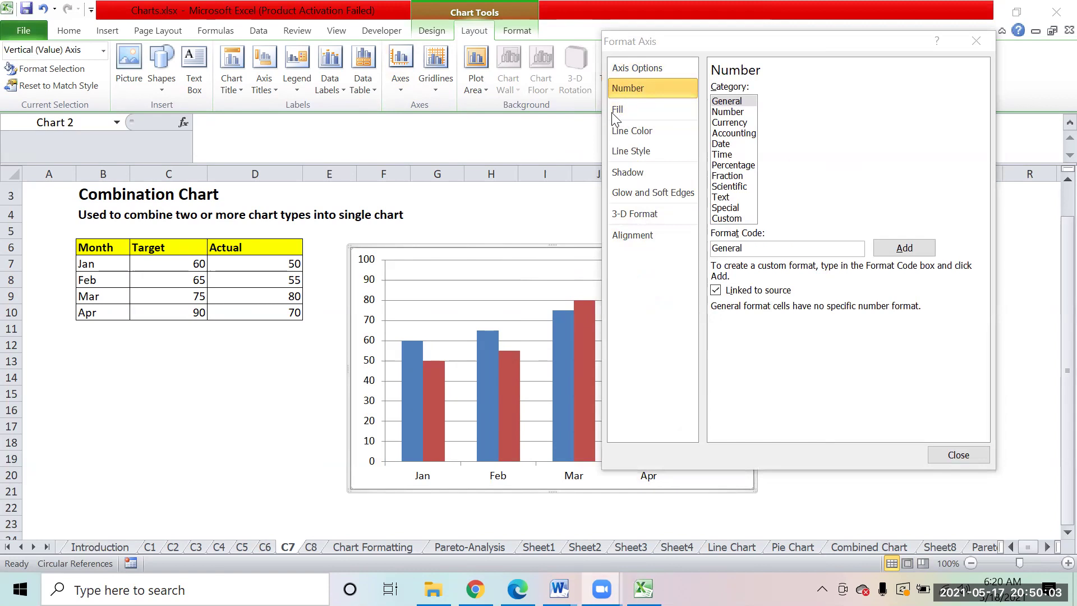
pyautogui.click(657, 71)
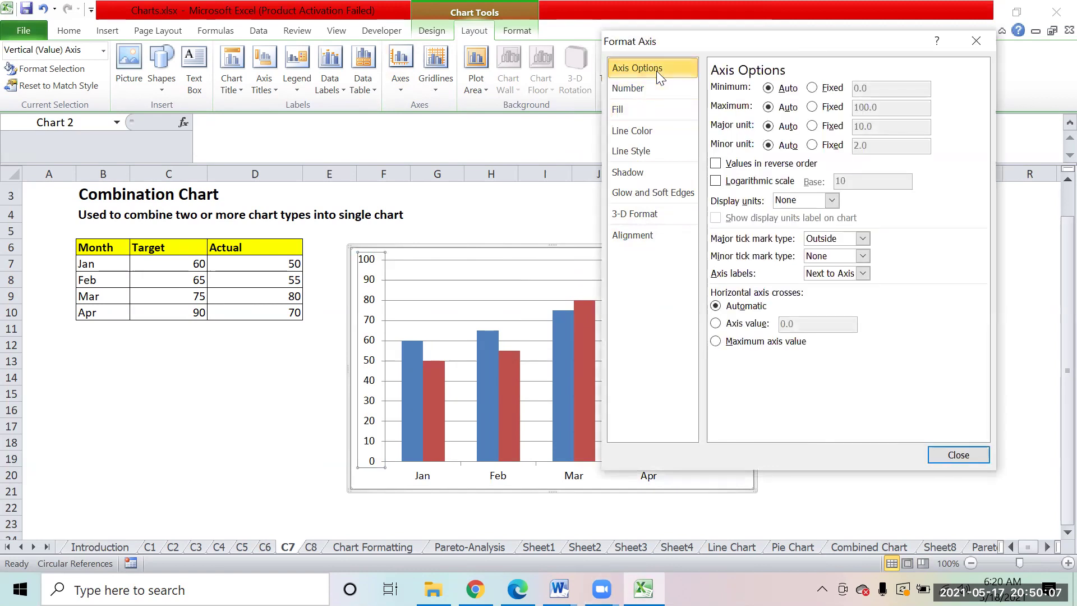
pyautogui.click(971, 456)
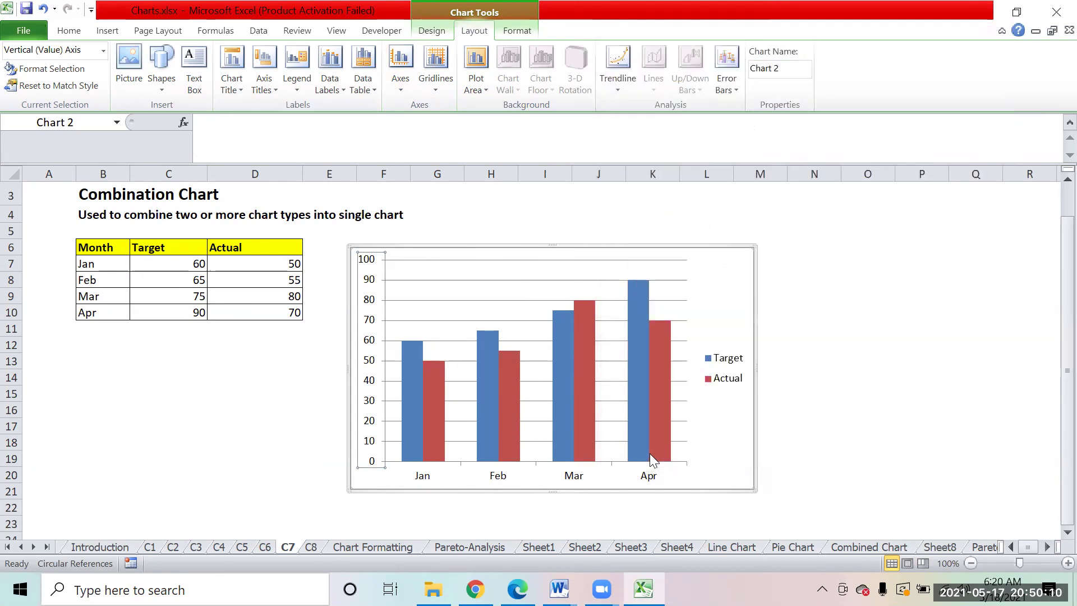
pyautogui.click(669, 430)
pyautogui.click(405, 90)
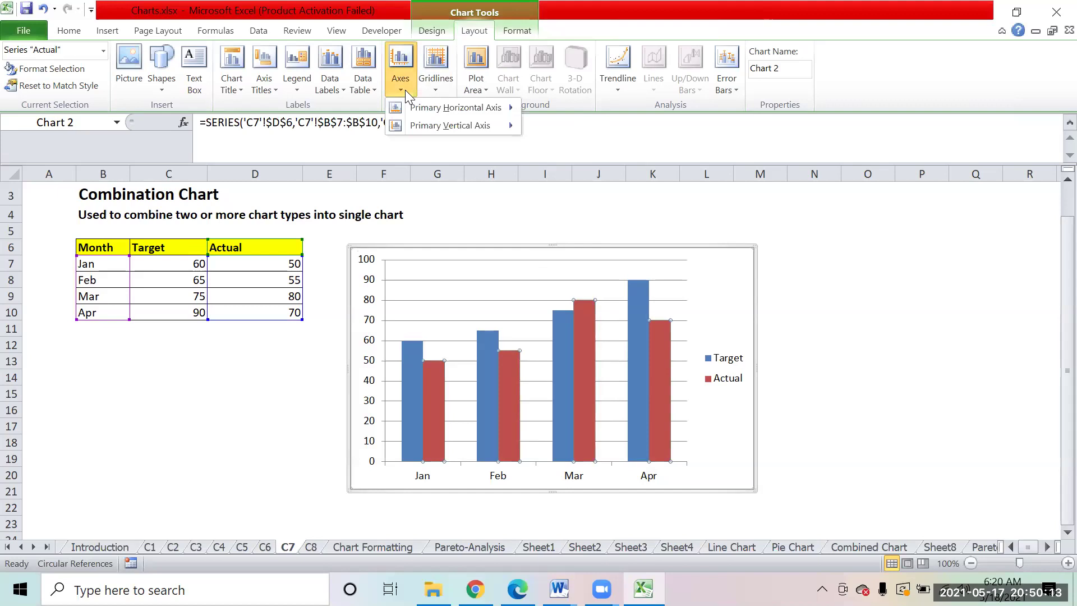
pyautogui.moveTo(439, 126)
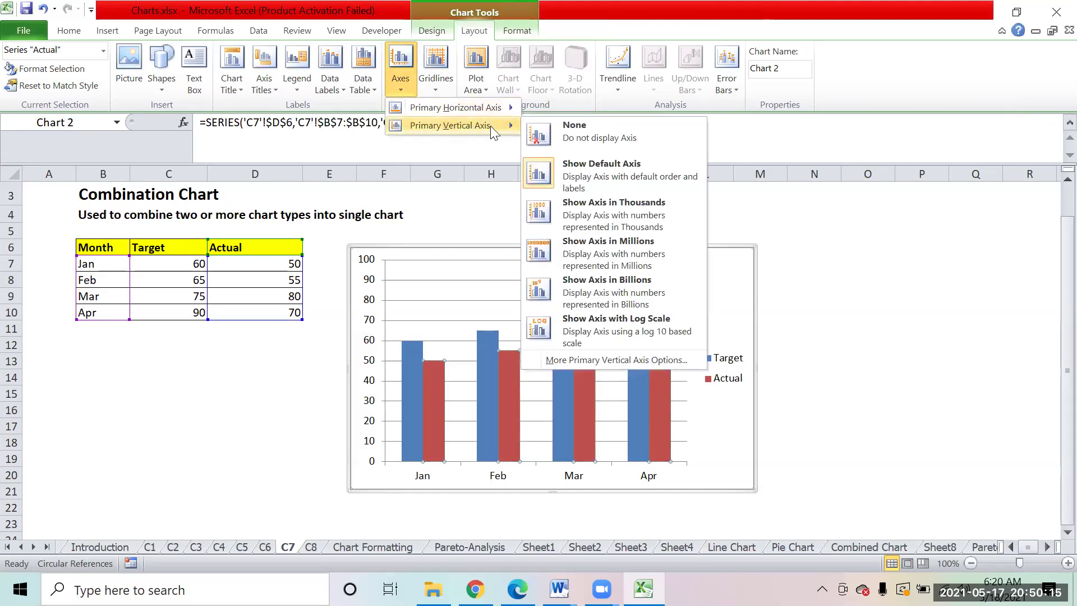
pyautogui.click(627, 360)
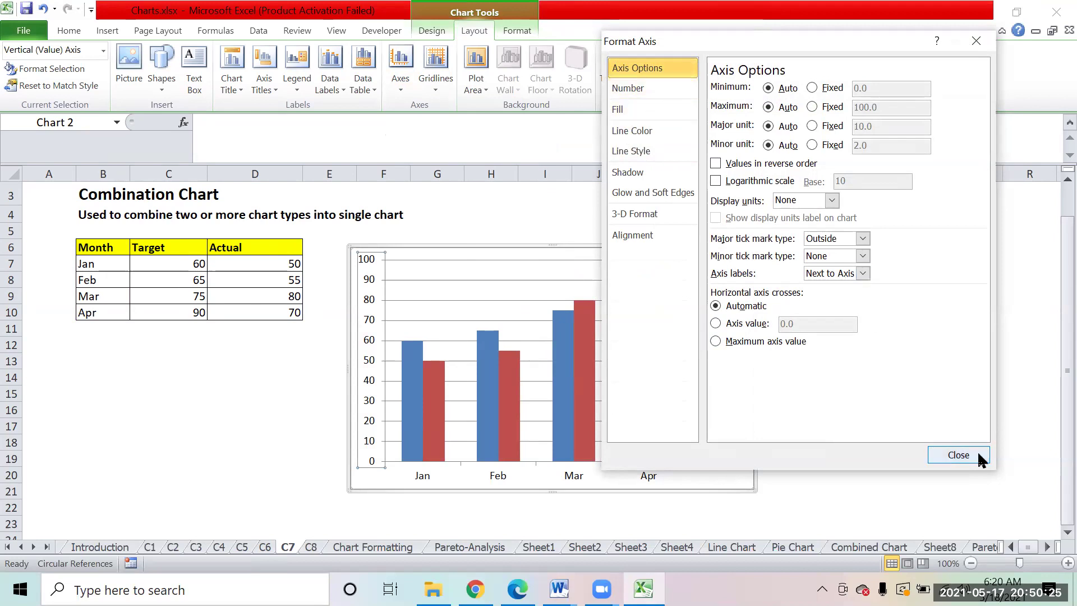
pyautogui.click(958, 455)
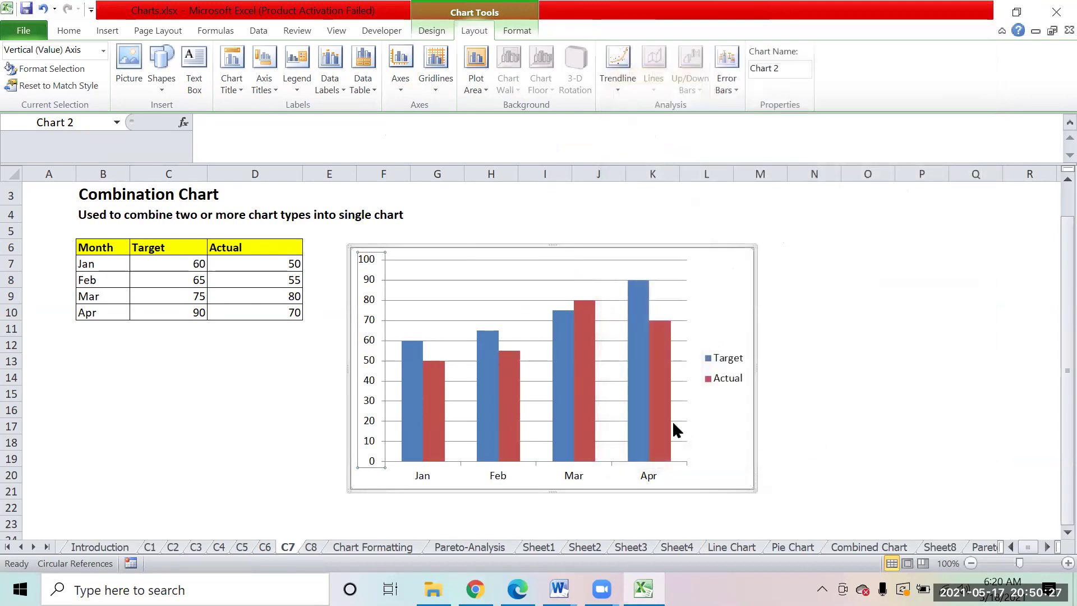
# Plot the Actual series on the secondary axis
pyautogui.click(658, 420)
pyautogui.rightClick(657, 425)
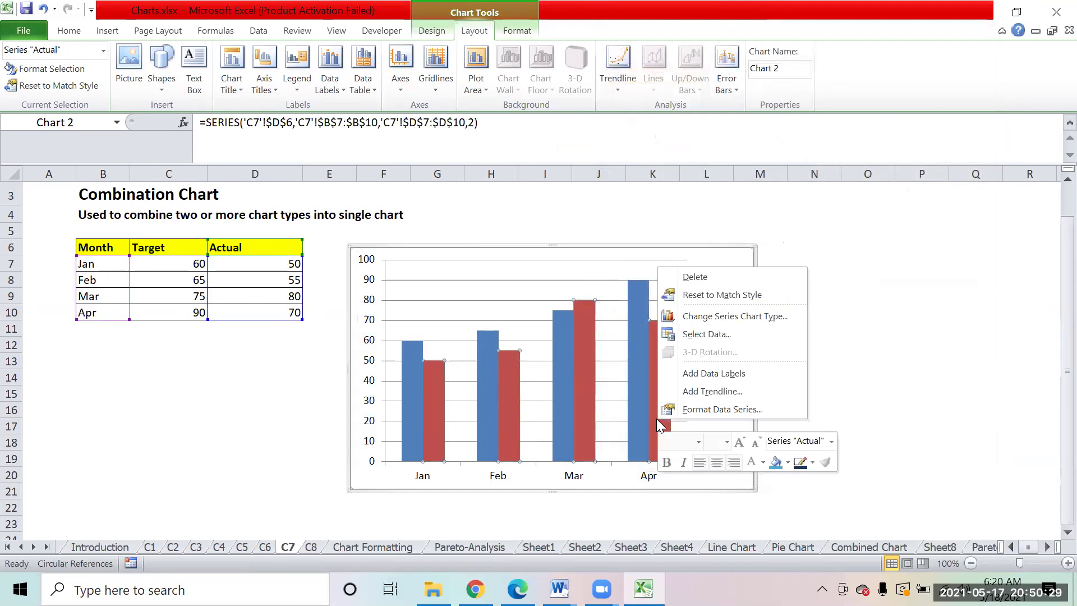
pyautogui.press('Escape')
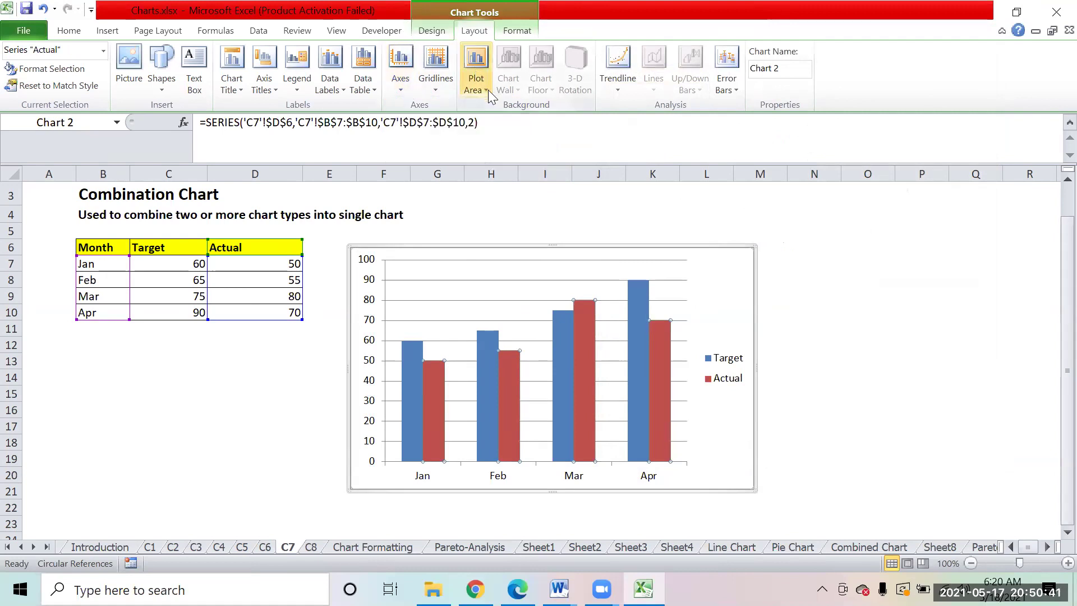
pyautogui.click(409, 87)
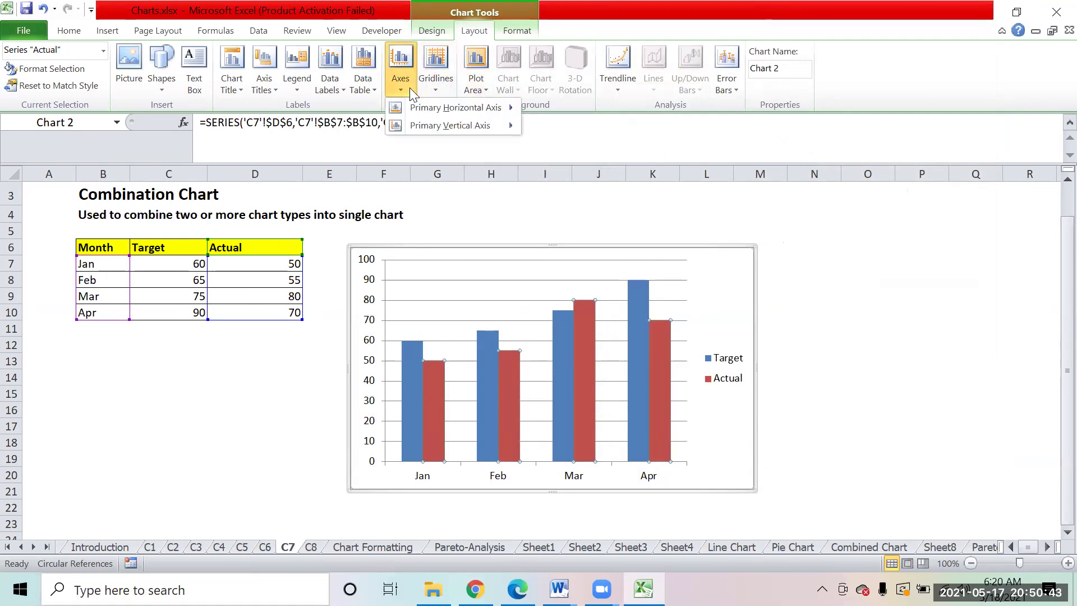
pyautogui.moveTo(411, 124)
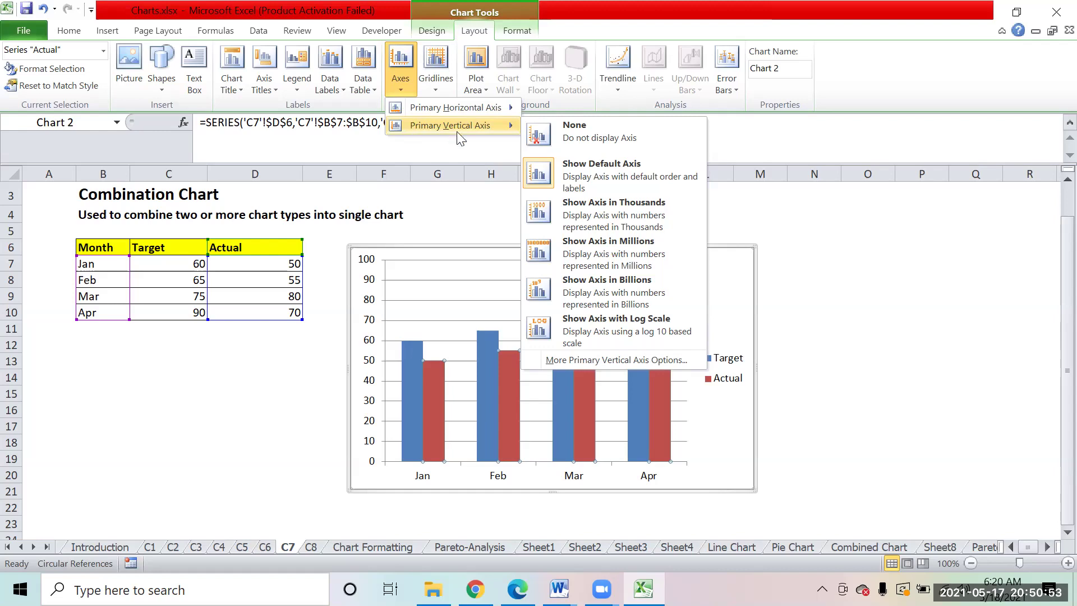
pyautogui.rightClick(659, 348)
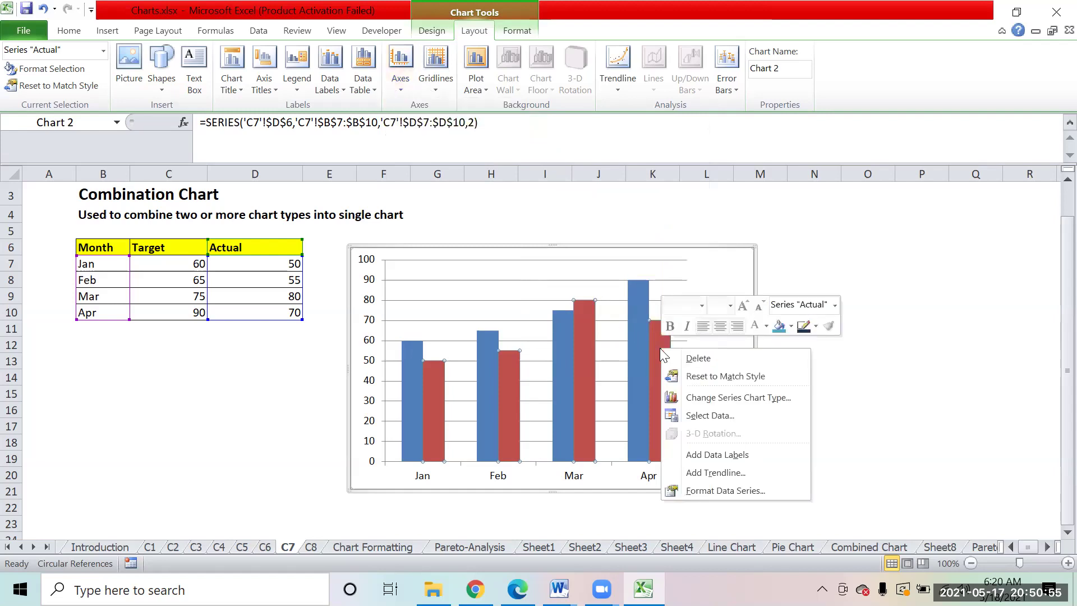
pyautogui.click(729, 491)
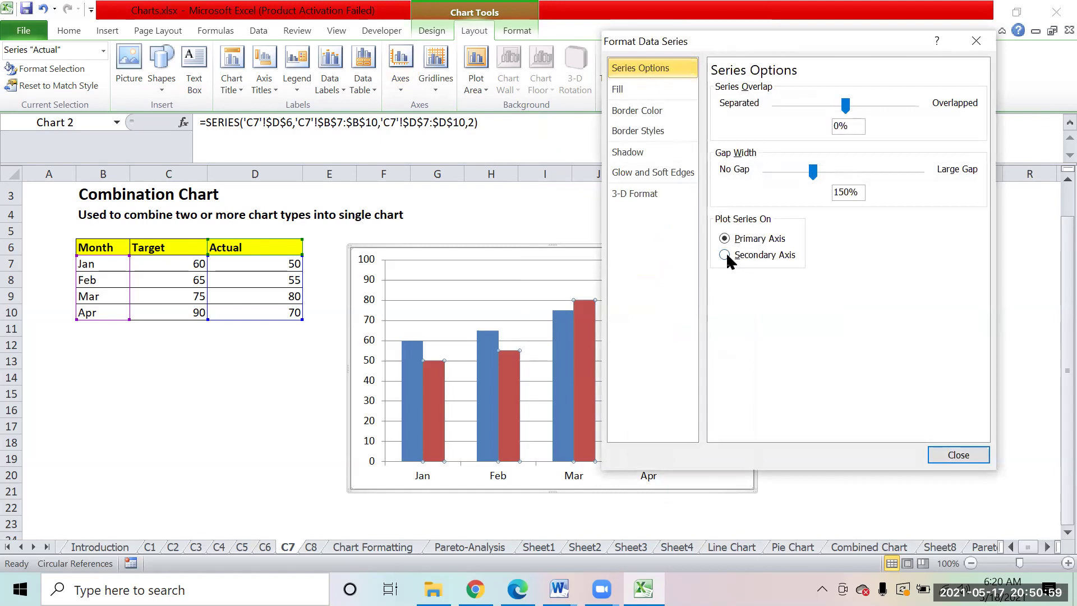
pyautogui.click(725, 254)
pyautogui.click(960, 454)
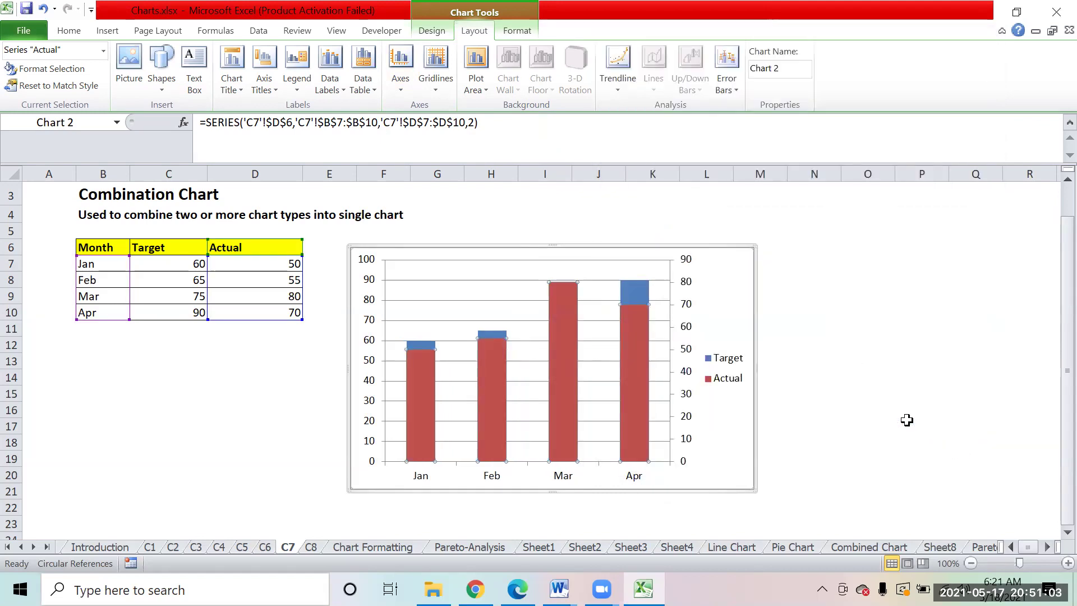
# Change the Target series to the basic Line chart type
pyautogui.click(638, 291)
pyautogui.click(630, 354)
pyautogui.click(637, 286)
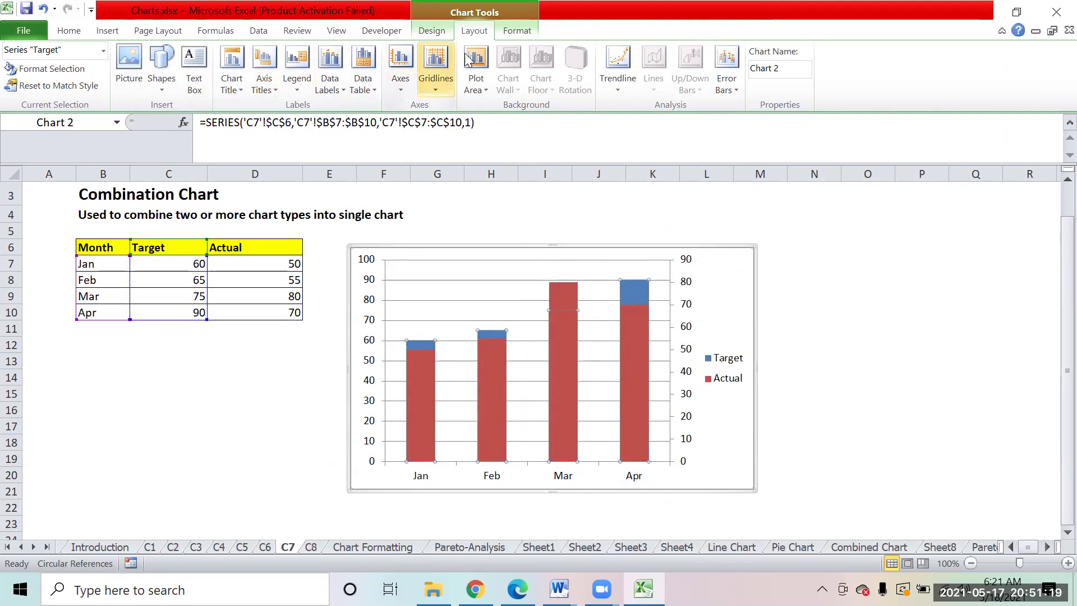
pyautogui.click(438, 27)
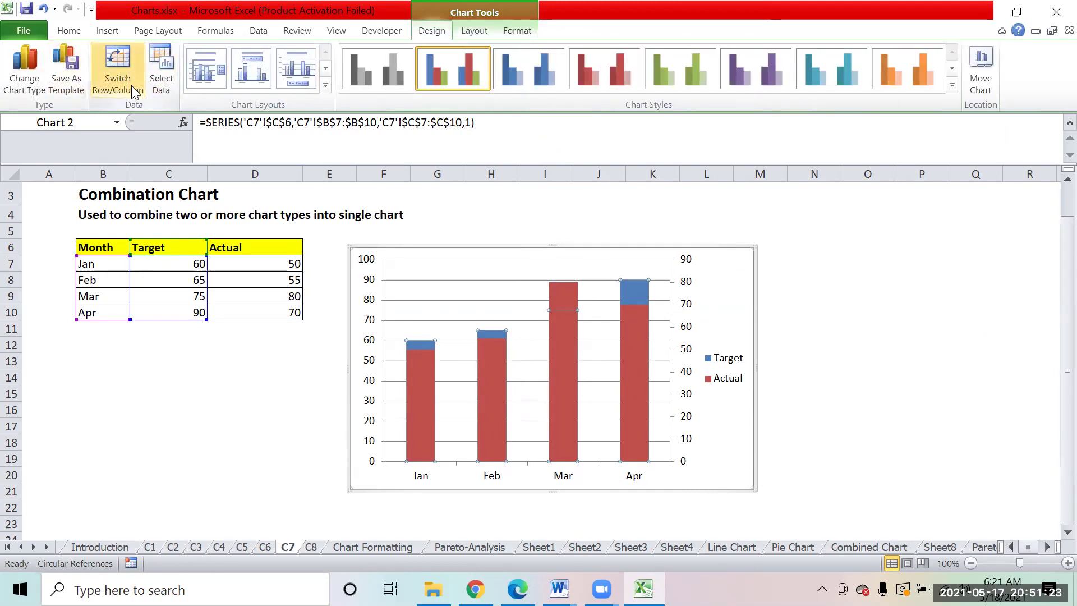
pyautogui.click(26, 74)
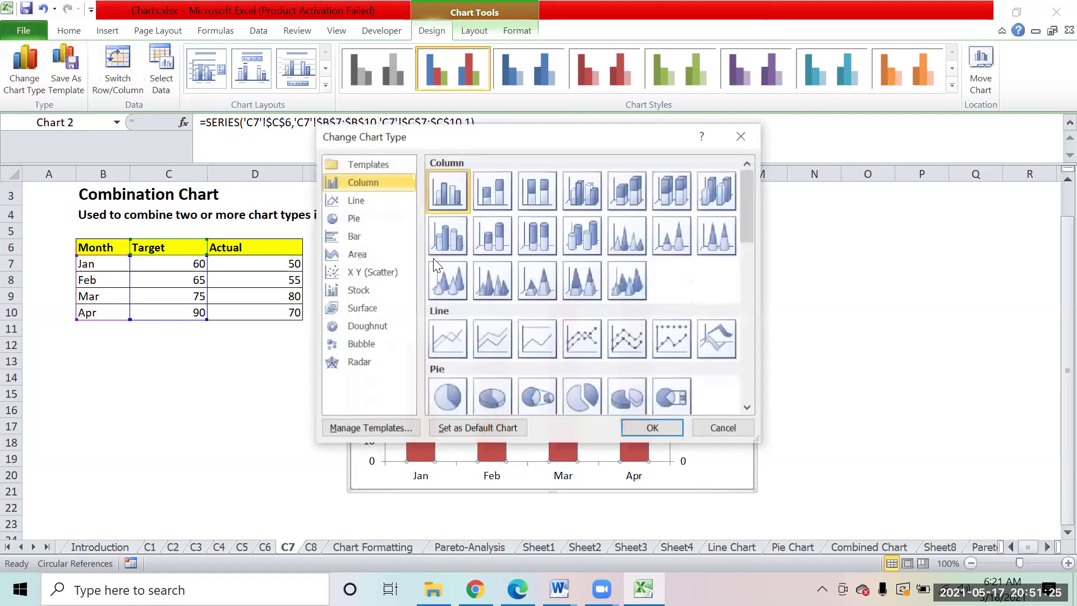
pyautogui.click(455, 339)
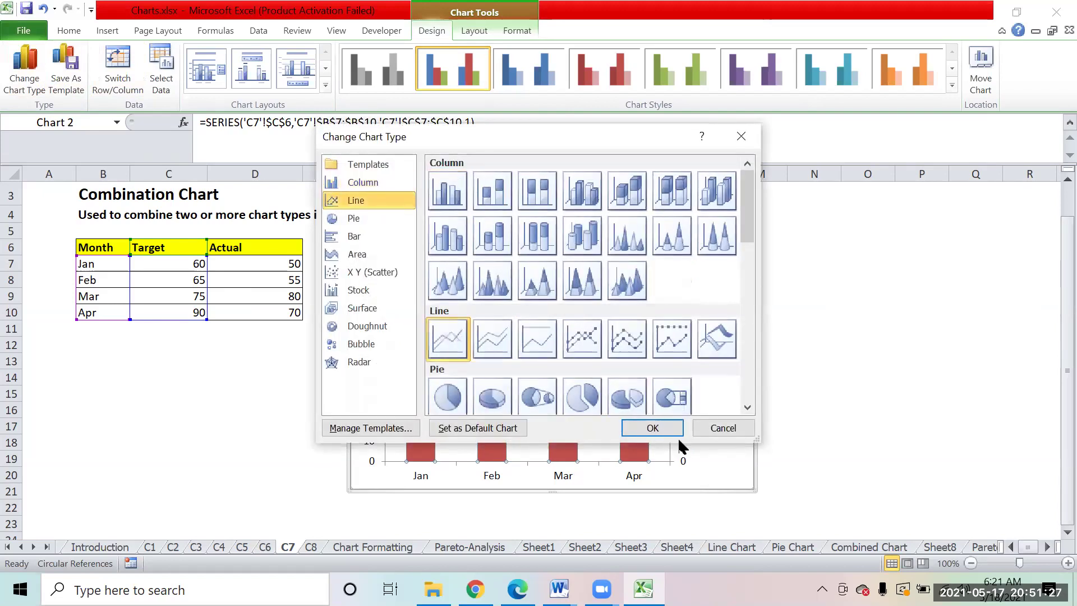
pyautogui.click(658, 429)
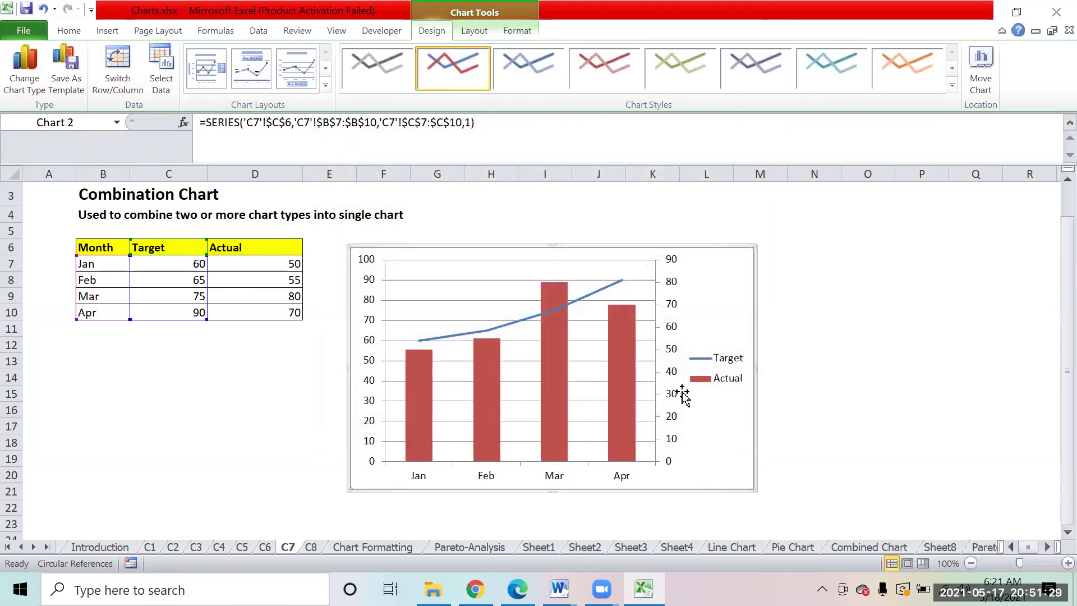
# Copy the Month, Target and Actual table in B6:D10
pyautogui.moveTo(621, 346)
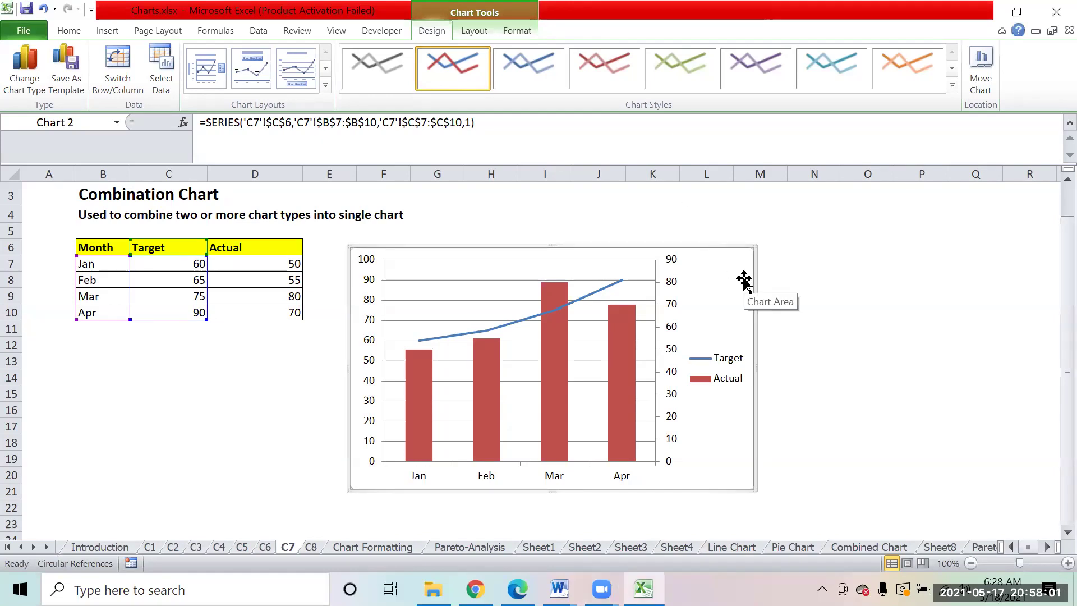
pyautogui.click(869, 459)
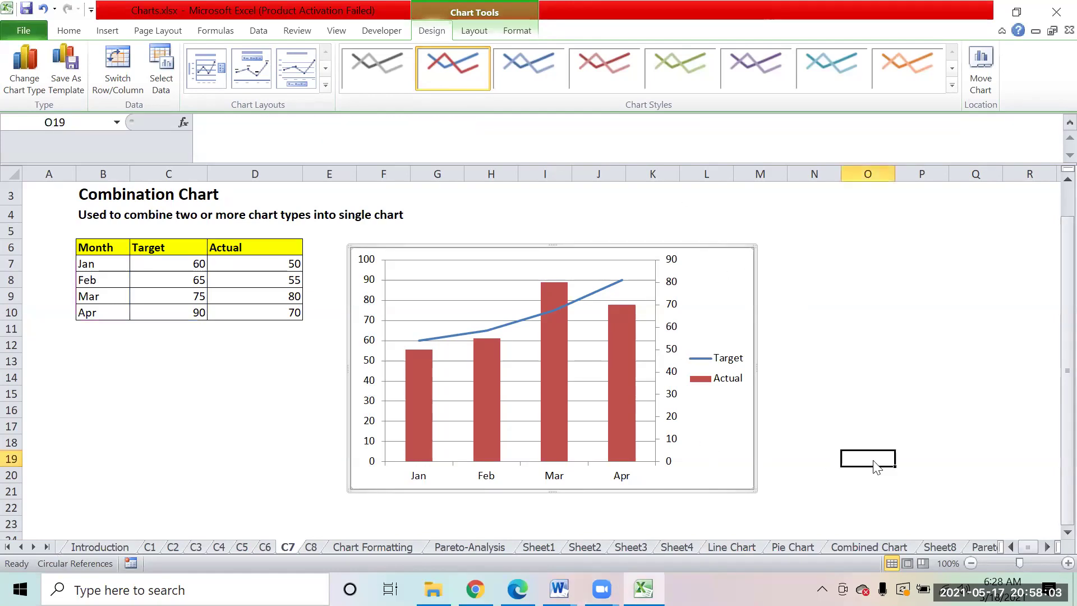
pyautogui.press('Left')
pyautogui.press('Left')
pyautogui.press('Left')
pyautogui.press('Left')
pyautogui.press('Left')
pyautogui.press('Left')
pyautogui.press('Left')
pyautogui.press('Left')
pyautogui.press('Left')
pyautogui.press('Left')
pyautogui.press('Left')
pyautogui.press('Left')
pyautogui.press('Left')
pyautogui.press('Left')
pyautogui.press('Right')
pyautogui.press('Up')
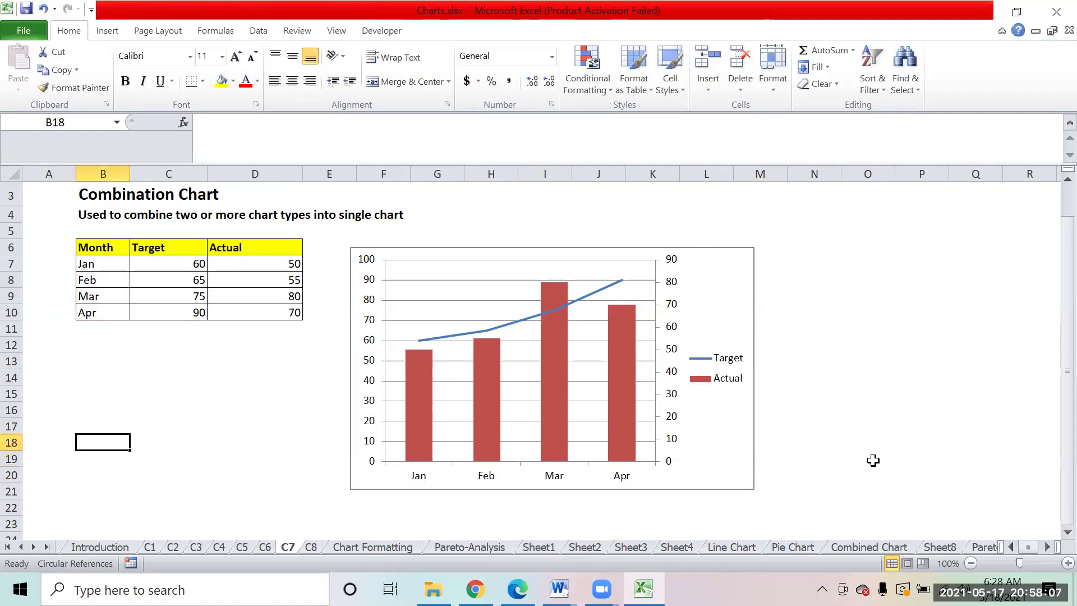
pyautogui.press('Up')
pyautogui.press('Up')
pyautogui.press('Up')
pyautogui.press('Up')
pyautogui.press('Up')
pyautogui.press('Up')
pyautogui.press('Up')
pyautogui.press('Up')
pyautogui.press('Up')
pyautogui.press('Up')
pyautogui.press('Up')
pyautogui.press('Up')
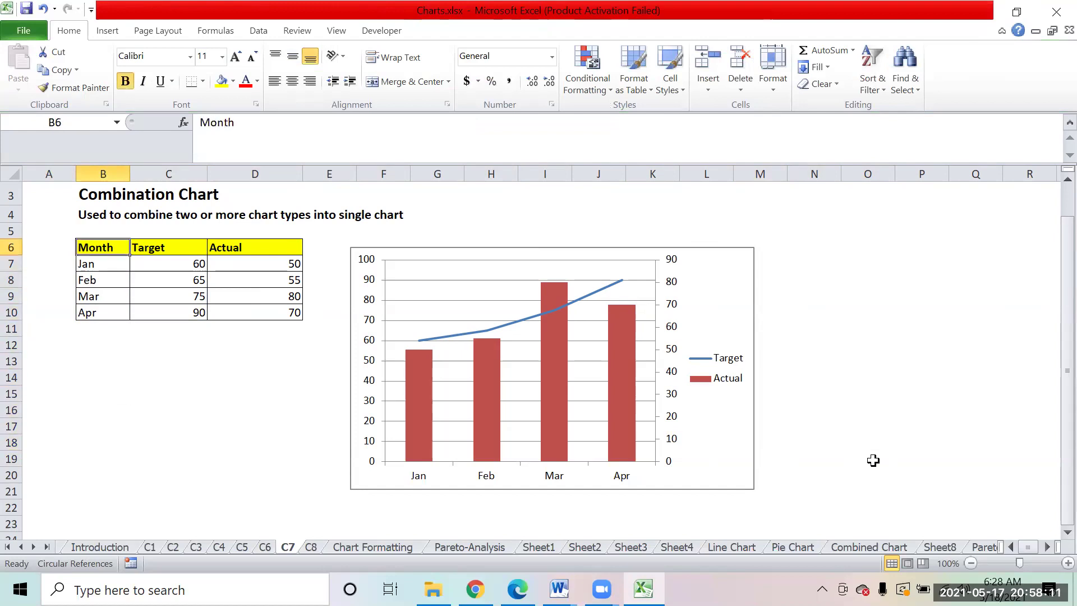
pyautogui.hotkey('ctrl', 'shift', 'Right')
pyautogui.hotkey('ctrl', 'shift', 'Down')
pyautogui.hotkey('ctrl', 'c')
# Paste the copied table with its headers starting in cell U6
pyautogui.press('Right')
pyautogui.press('Right')
pyautogui.press('Right')
pyautogui.press('Right')
pyautogui.press('Right')
pyautogui.press('Right')
pyautogui.press('Right')
pyautogui.press('Right')
pyautogui.press('Right')
pyautogui.press('Right')
pyautogui.press('Right')
pyautogui.press('Right')
pyautogui.press('Right')
pyautogui.press('Right')
pyautogui.press('Right')
pyautogui.press('Right')
pyautogui.press('Right')
pyautogui.press('Right')
pyautogui.press('Right')
pyautogui.press('Right')
pyautogui.press('Left')
pyautogui.hotkey('ctrl', 'v')
# Replace the Actual header in W6 of the pasted table with "% Share"
pyautogui.press('Down')
pyautogui.press('Down')
pyautogui.press('Down')
pyautogui.press('Up')
pyautogui.press('Up')
pyautogui.press('Up')
pyautogui.press('Right')
pyautogui.press('Right')
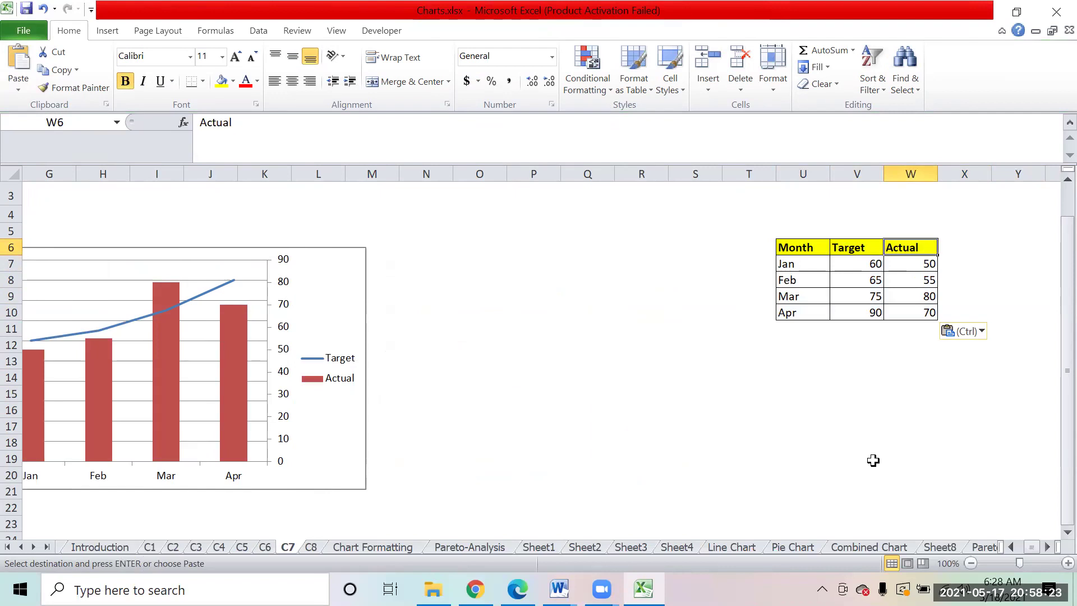
pyautogui.write('% Share')
pyautogui.press('Return')
# Enter the formula =V7/SUM($V$7:$V$10) in W7 to calculate January's share of the total target
pyautogui.write('=')
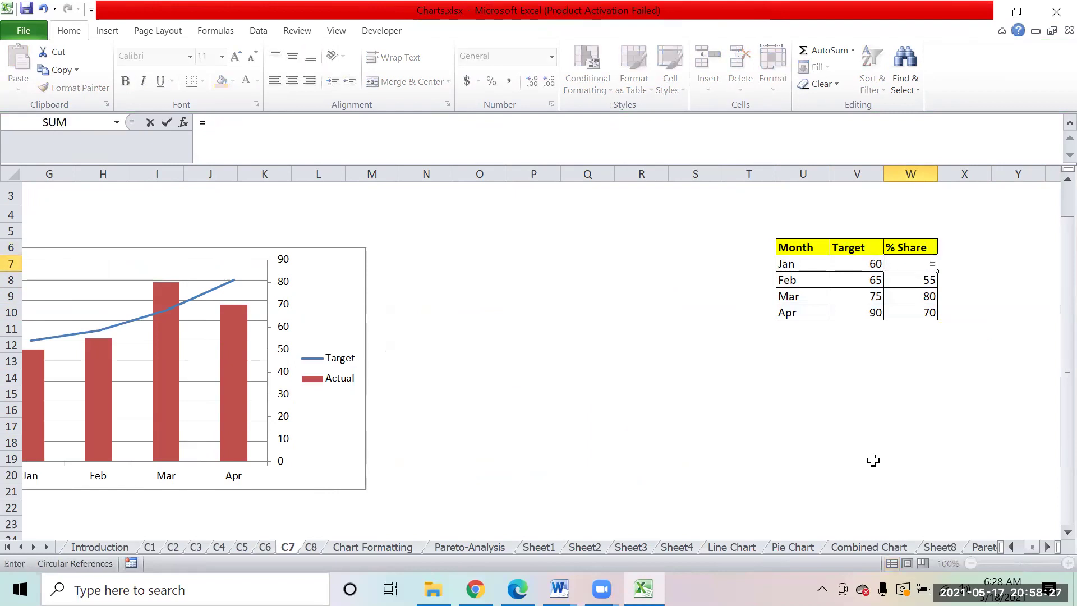
pyautogui.press('Left')
pyautogui.write('/')
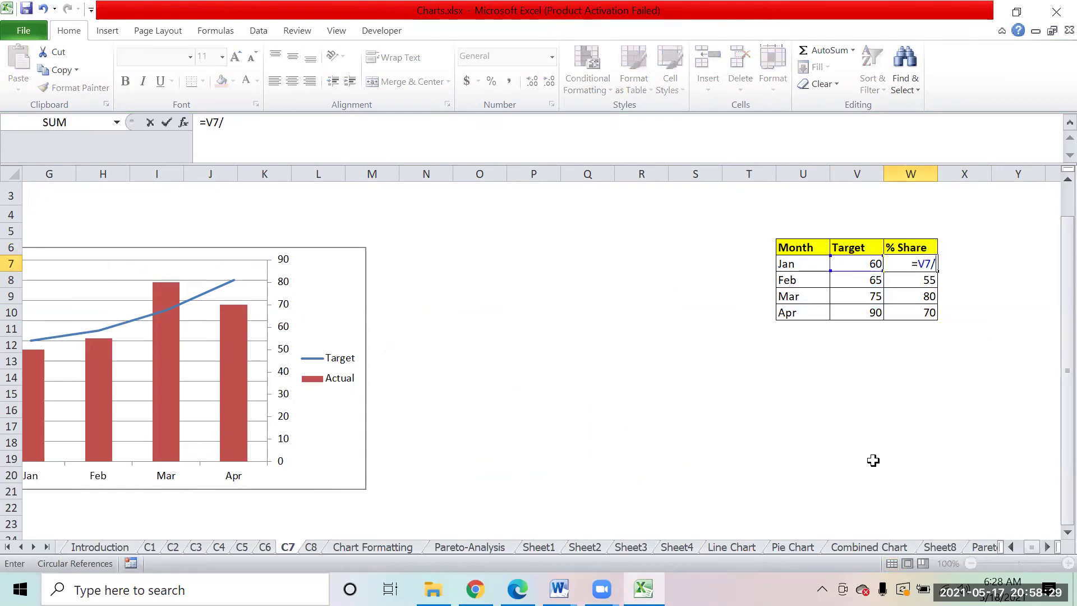
pyautogui.write('SUM(')
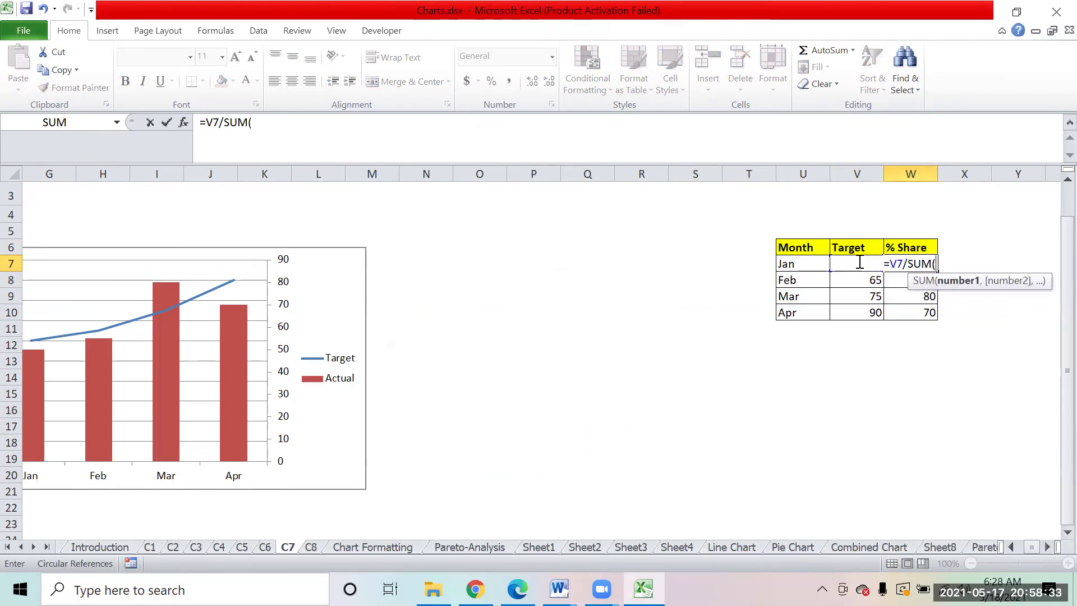
pyautogui.click(862, 308)
pyautogui.hotkey('shift', 'Up')
pyautogui.hotkey('shift', 'Up')
pyautogui.hotkey('shift', 'Up')
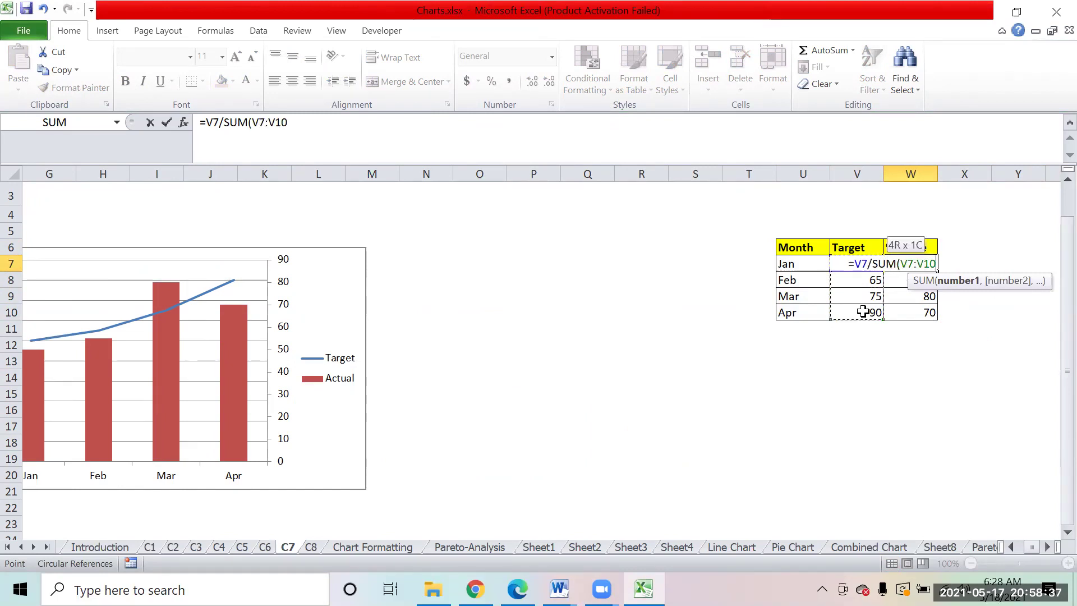
pyautogui.write(')')
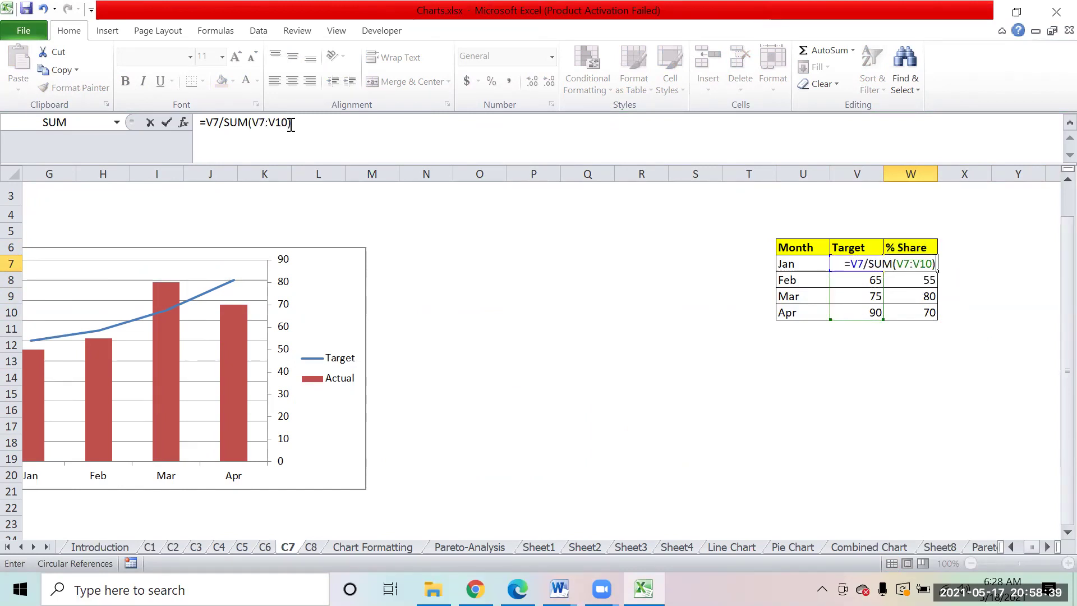
pyautogui.moveTo(288, 124); pyautogui.dragTo(249, 124)
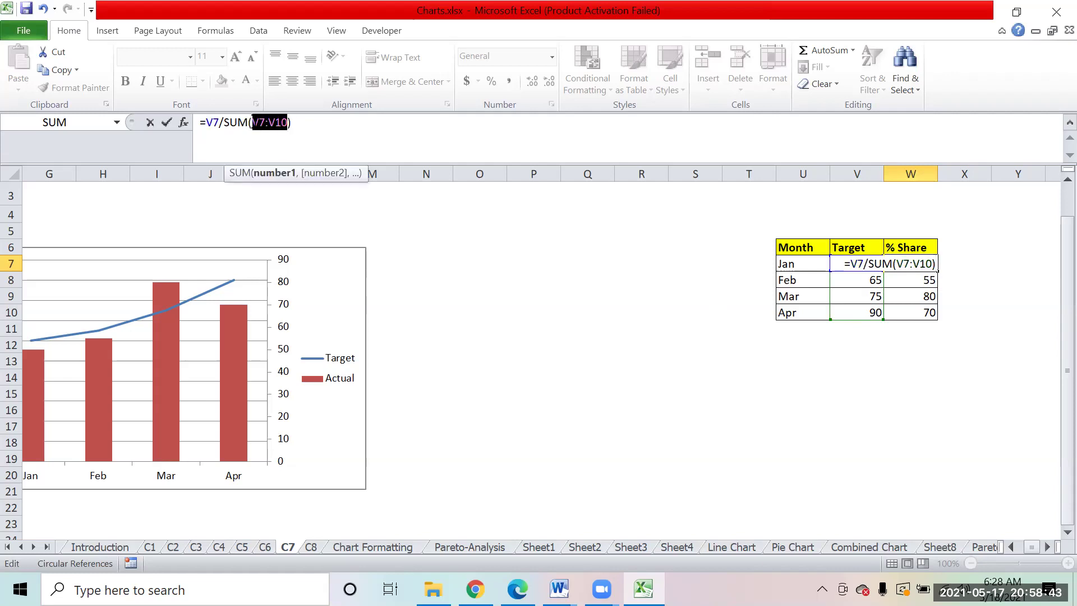
pyautogui.press('F4')
pyautogui.press('Return')
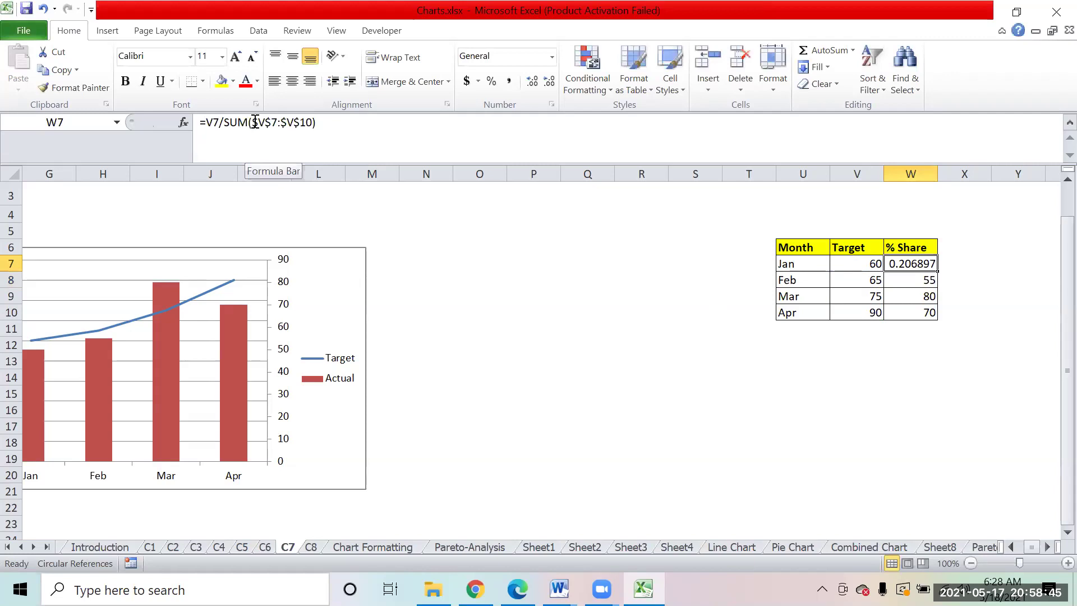
# Fill the W7 formula down through W10 and format the % Share values as percentages
pyautogui.hotkey('shift', 'Down')
pyautogui.hotkey('shift', 'Down')
pyautogui.hotkey('shift', 'Down')
pyautogui.hotkey('ctrl', 'd')
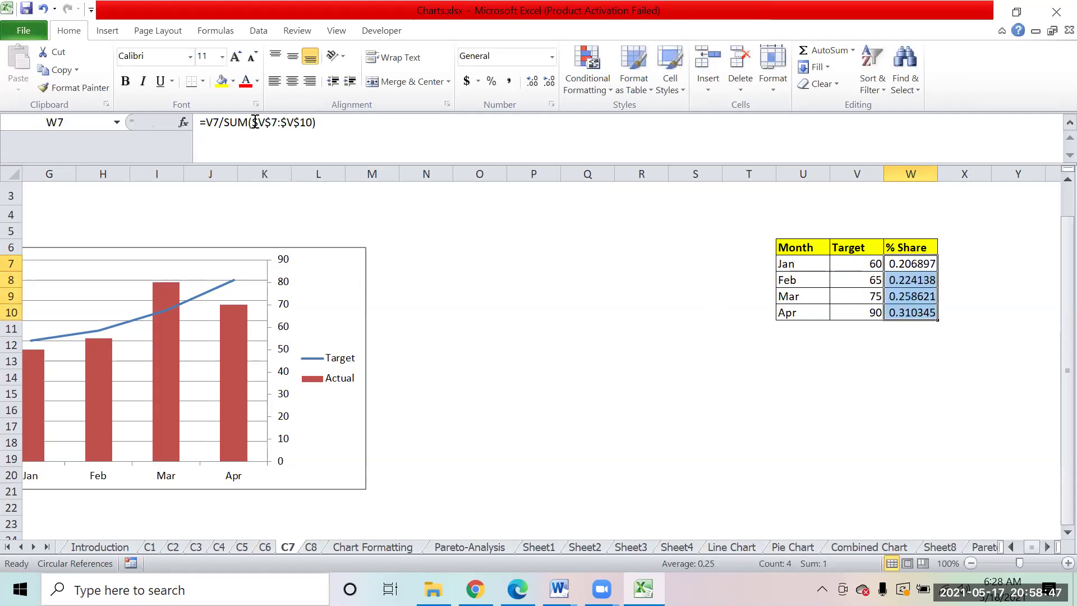
pyautogui.hotkey('ctrl', 'shift', '5')
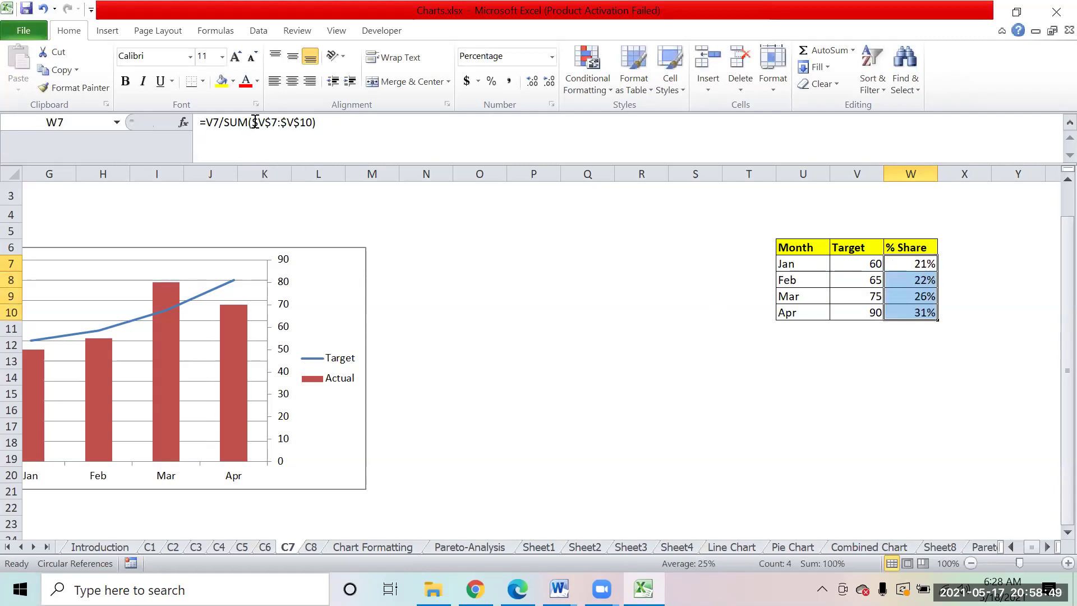
# Insert a 2-D stacked column chart from the Month, Target and % Share table in U6:W10
pyautogui.press('Left')
pyautogui.press('Left')
pyautogui.press('Up')
pyautogui.hotkey('shift', 'Right')
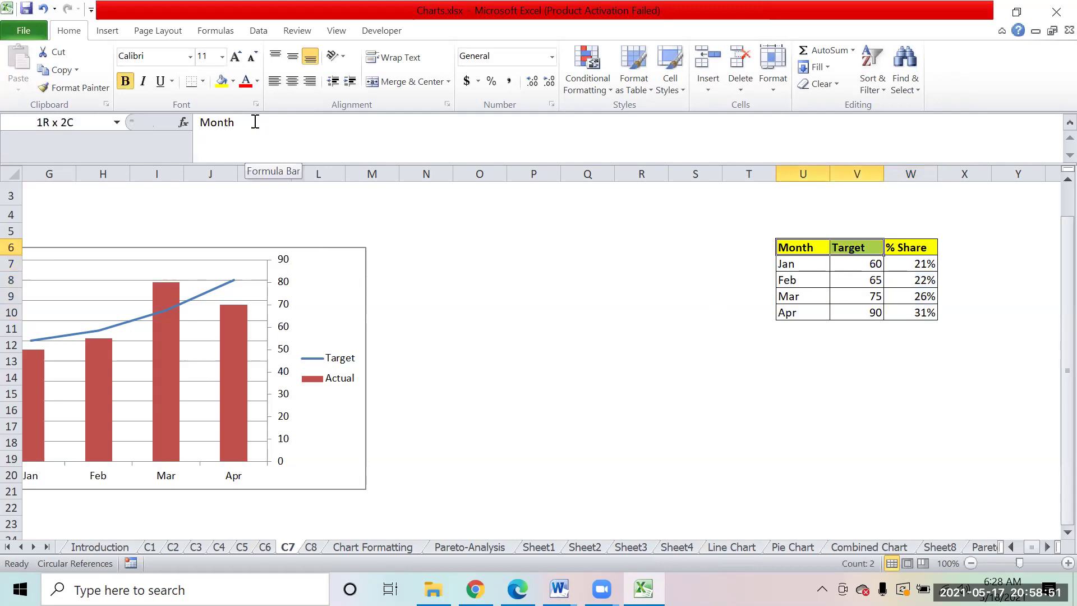
pyautogui.hotkey('shift', 'Right')
pyautogui.hotkey('shift', 'Down')
pyautogui.hotkey('shift', 'Down')
pyautogui.hotkey('shift', 'Down')
pyautogui.hotkey('shift', 'Down')
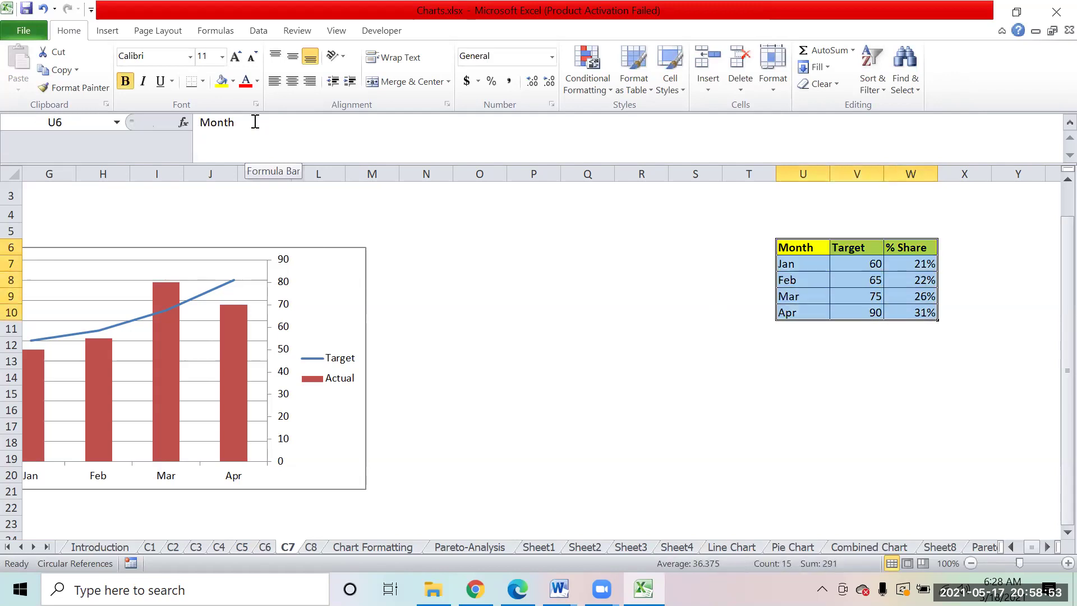
pyautogui.click(122, 37)
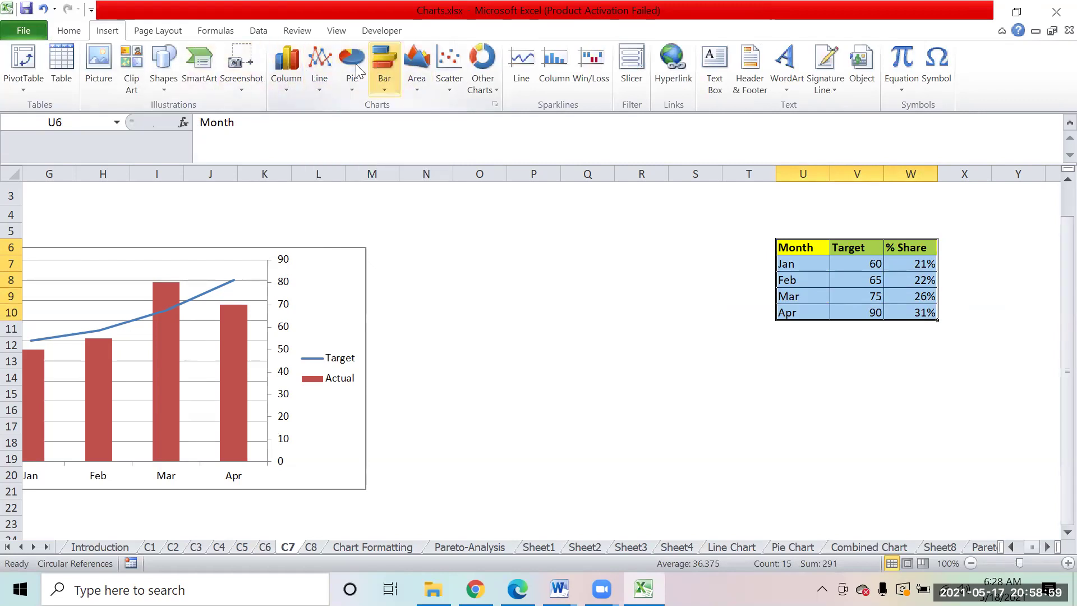
pyautogui.click(286, 82)
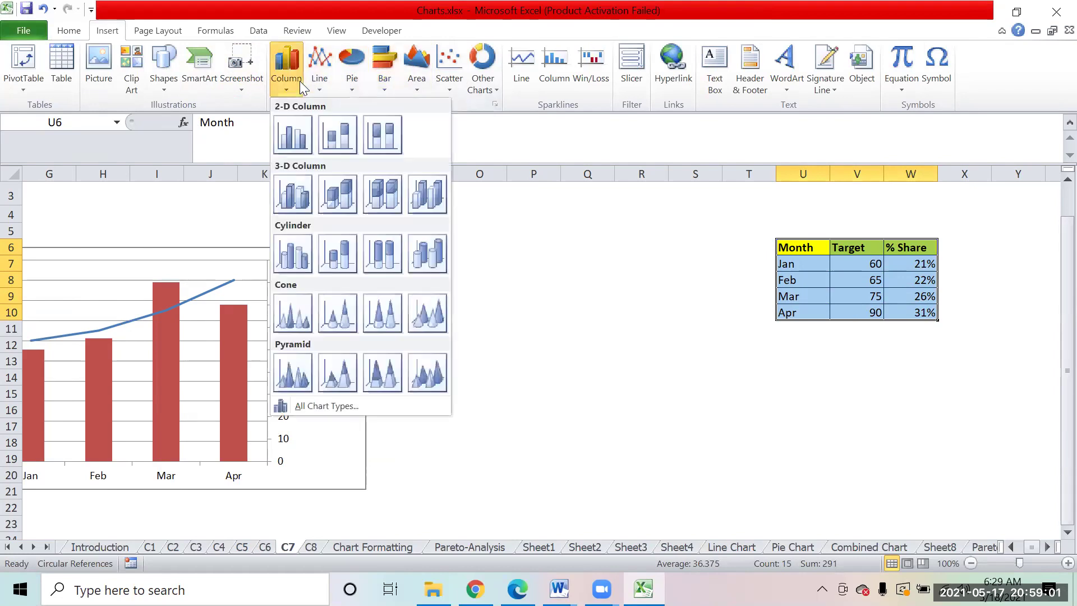
pyautogui.click(334, 132)
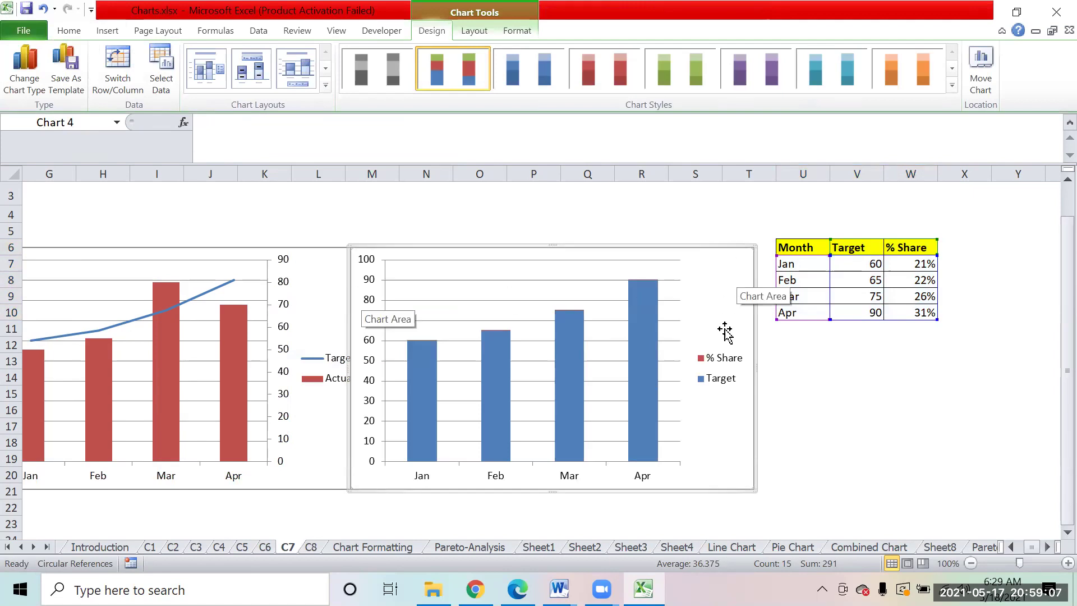
# Examine the new chart's legend and compare the January Target and % Share cells in V7 and W7
pyautogui.click(717, 363)
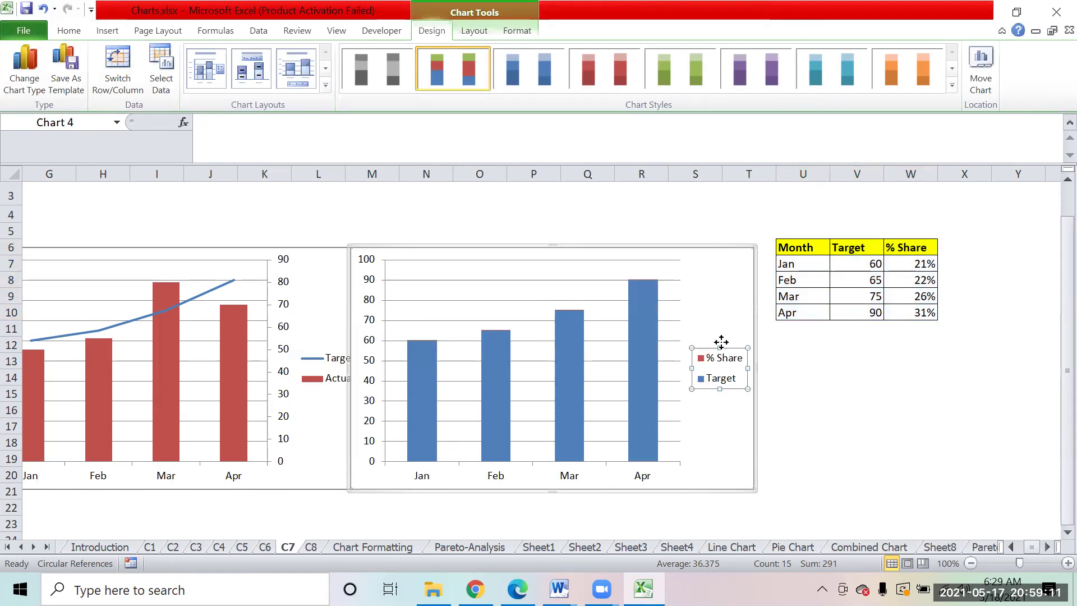
pyautogui.click(813, 402)
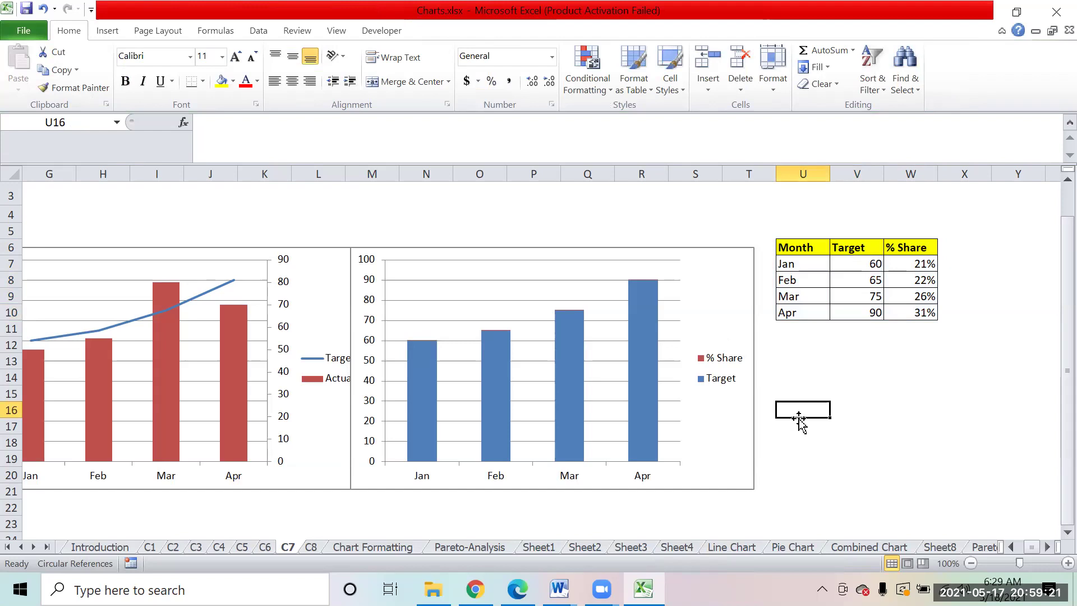
pyautogui.click(926, 265)
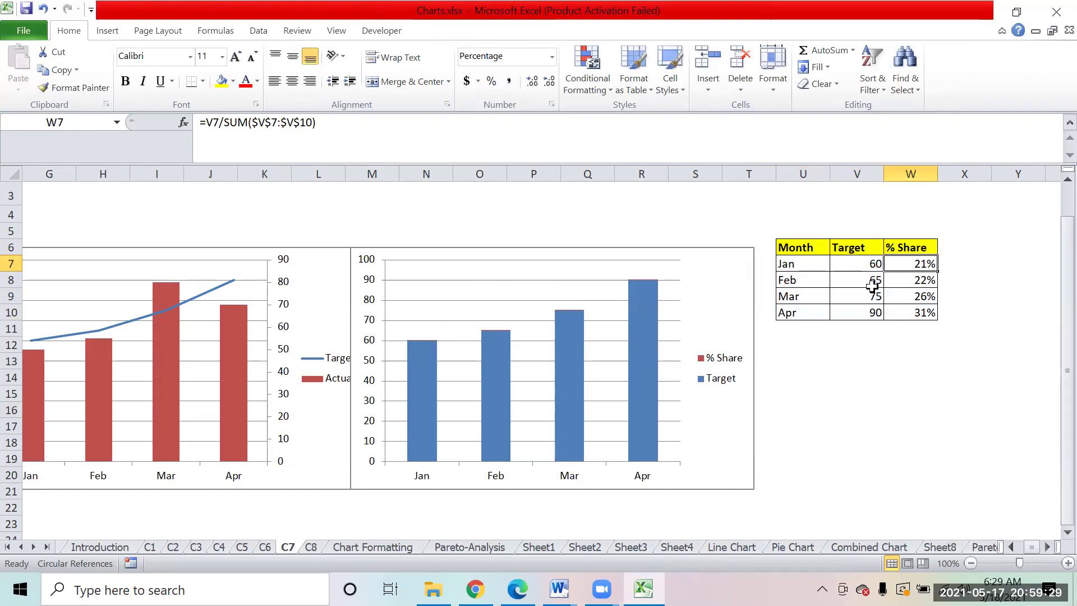
pyautogui.click(868, 262)
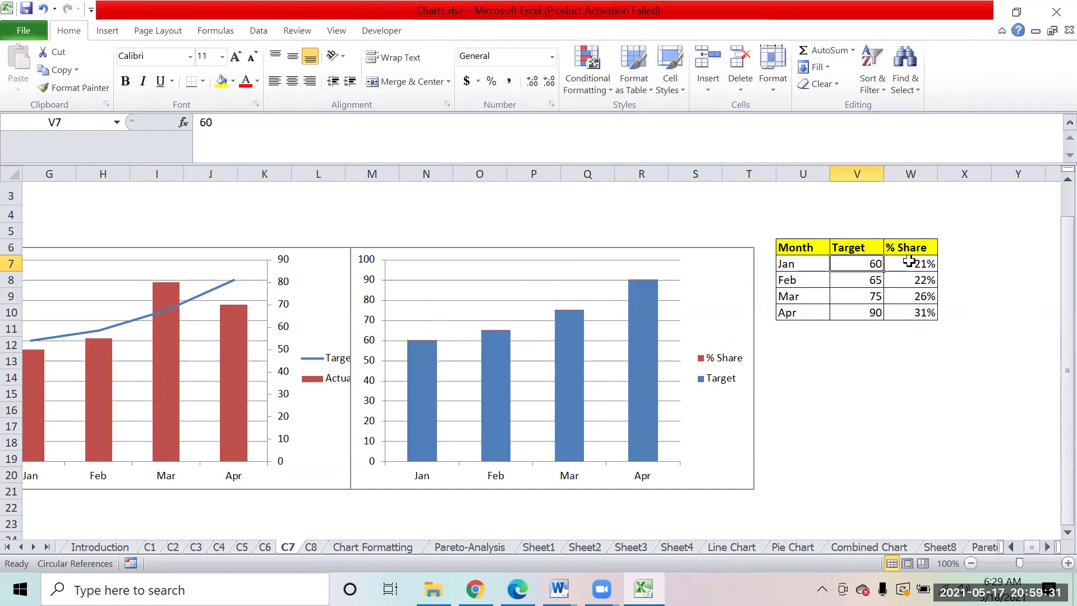
pyautogui.click(909, 261)
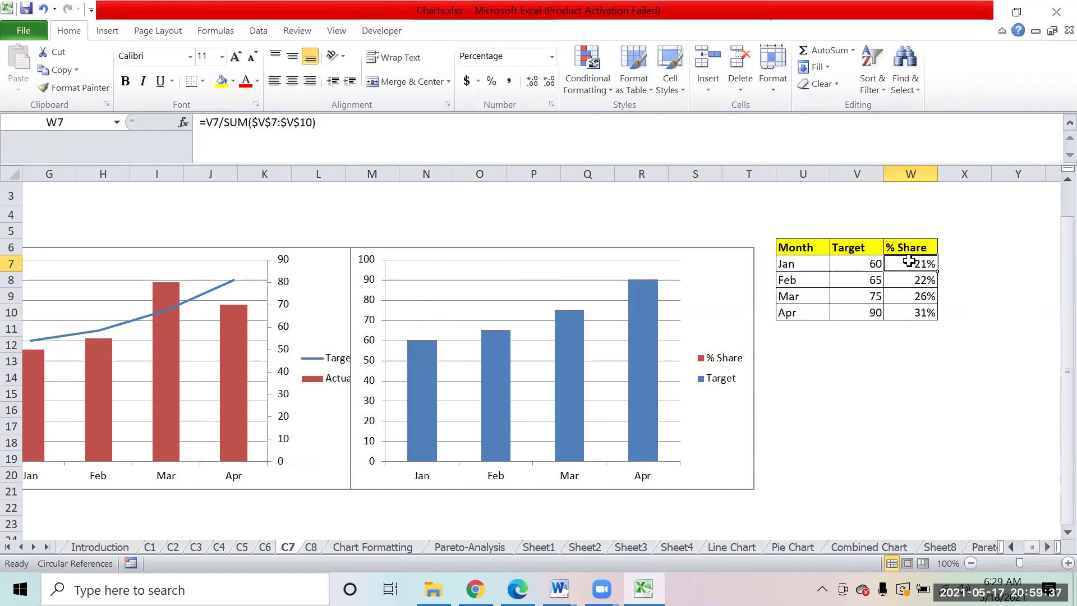
pyautogui.click(868, 264)
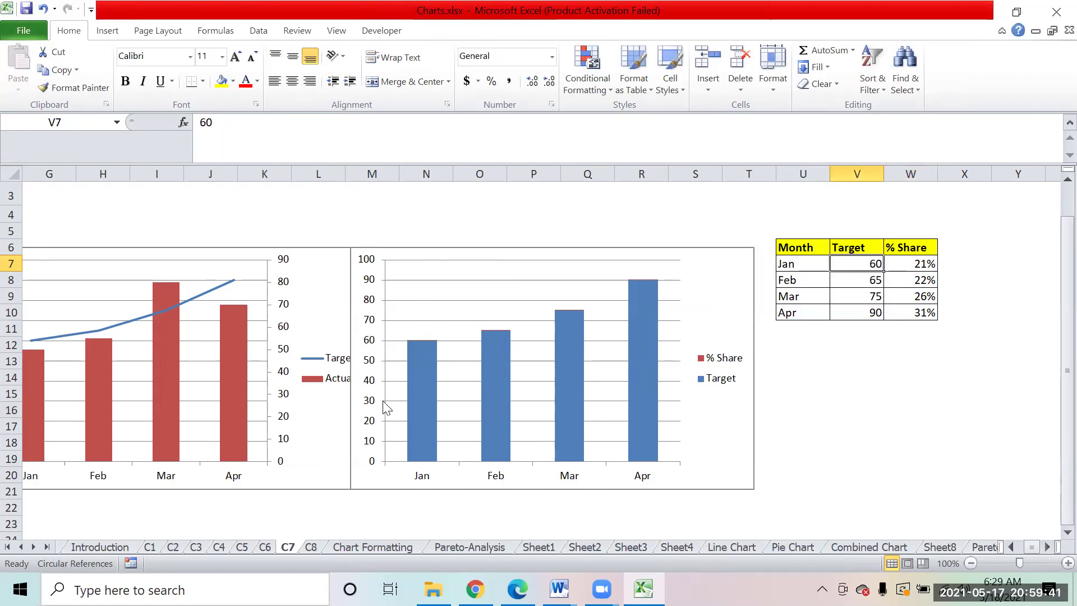
# Change the % Share series in the new chart to a 2-D line without markers
pyautogui.click(732, 263)
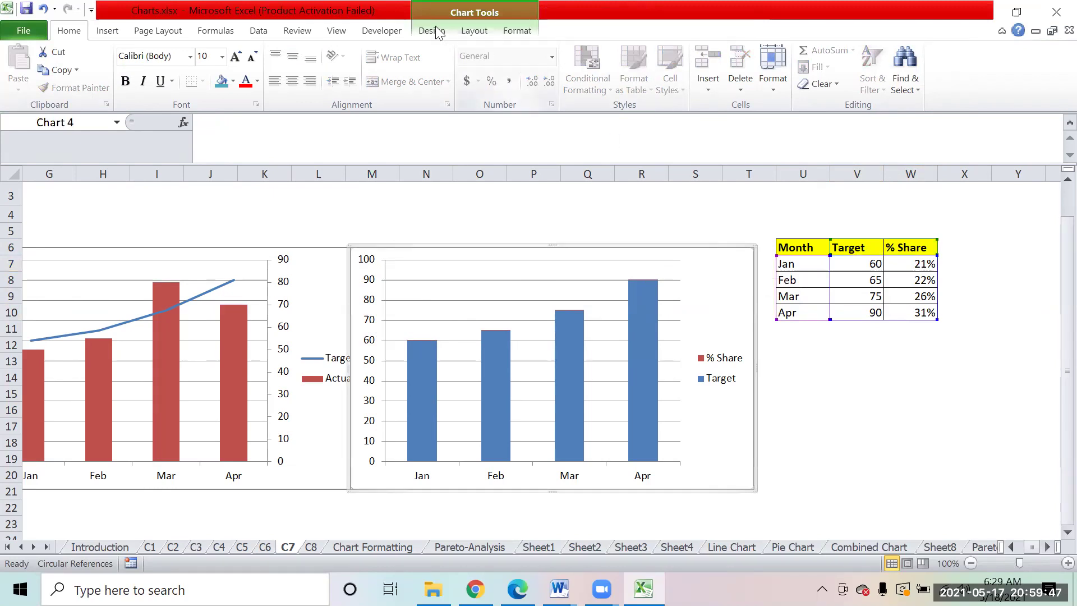
pyautogui.click(434, 31)
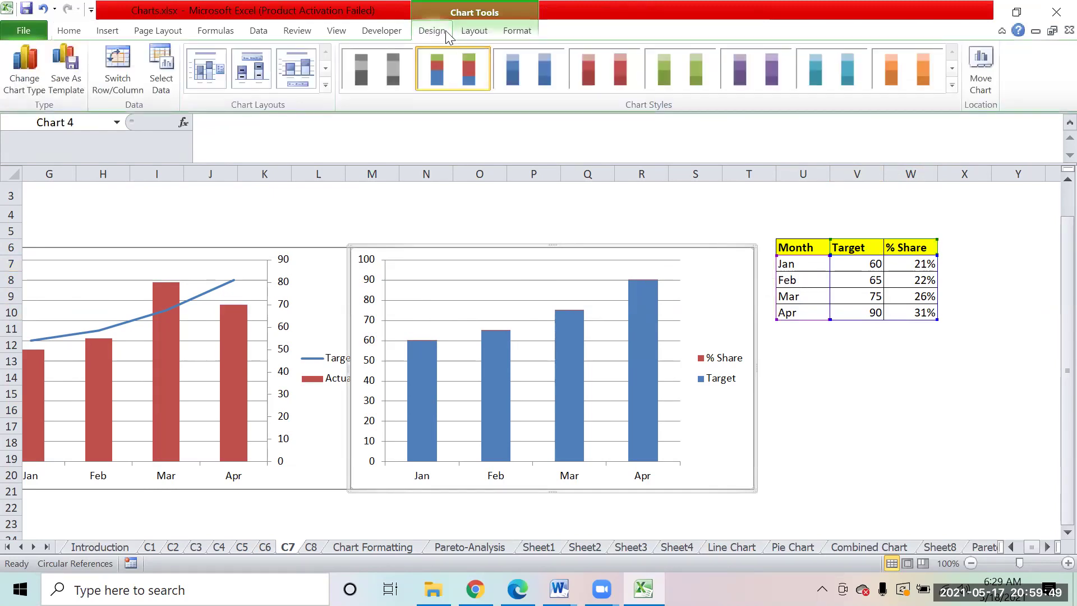
pyautogui.click(460, 33)
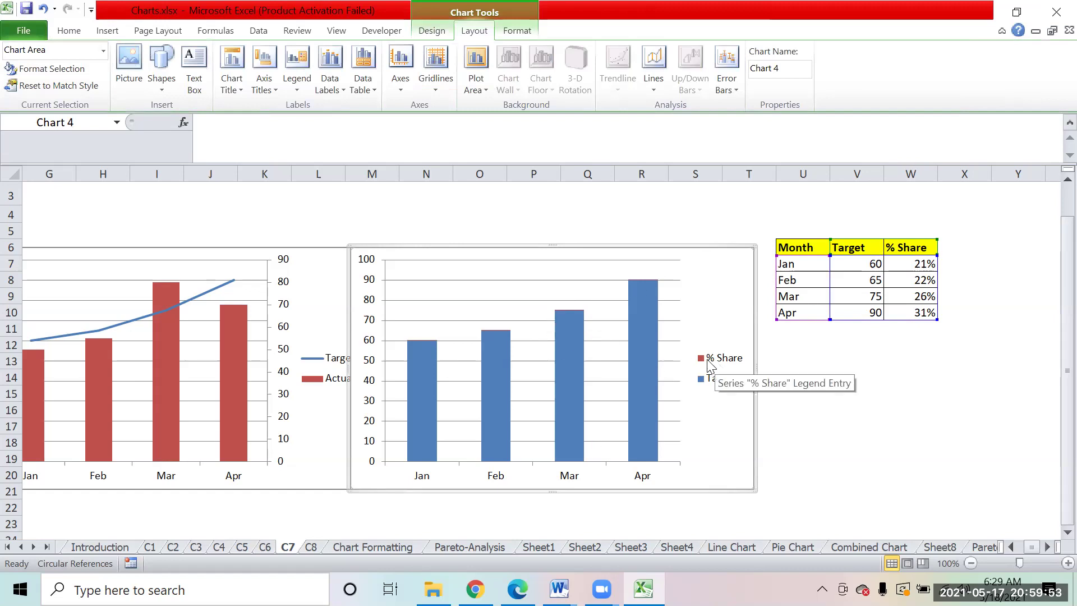
pyautogui.click(103, 54)
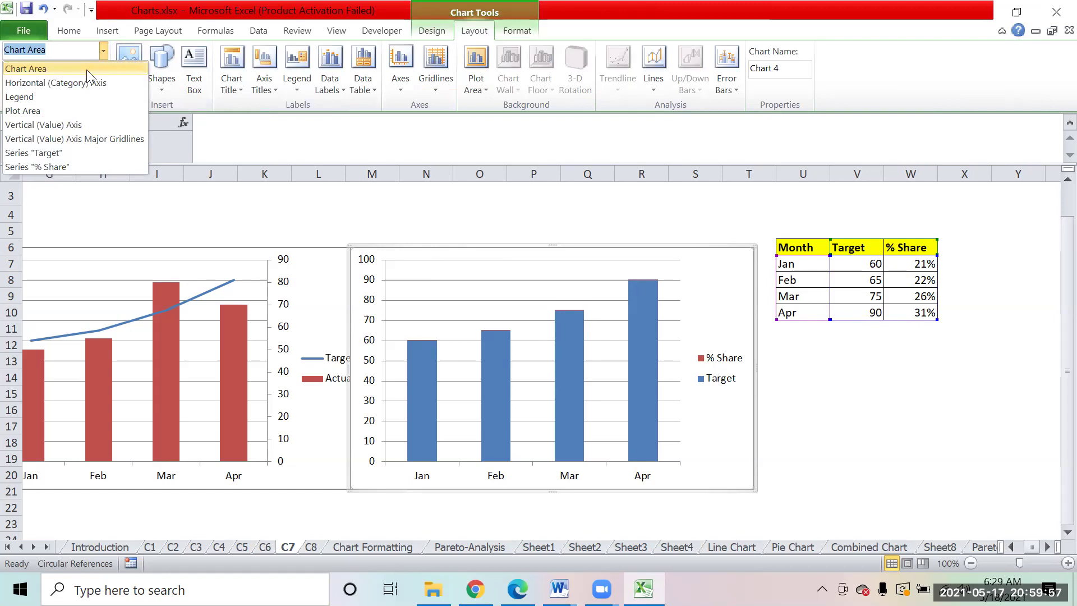
pyautogui.click(47, 167)
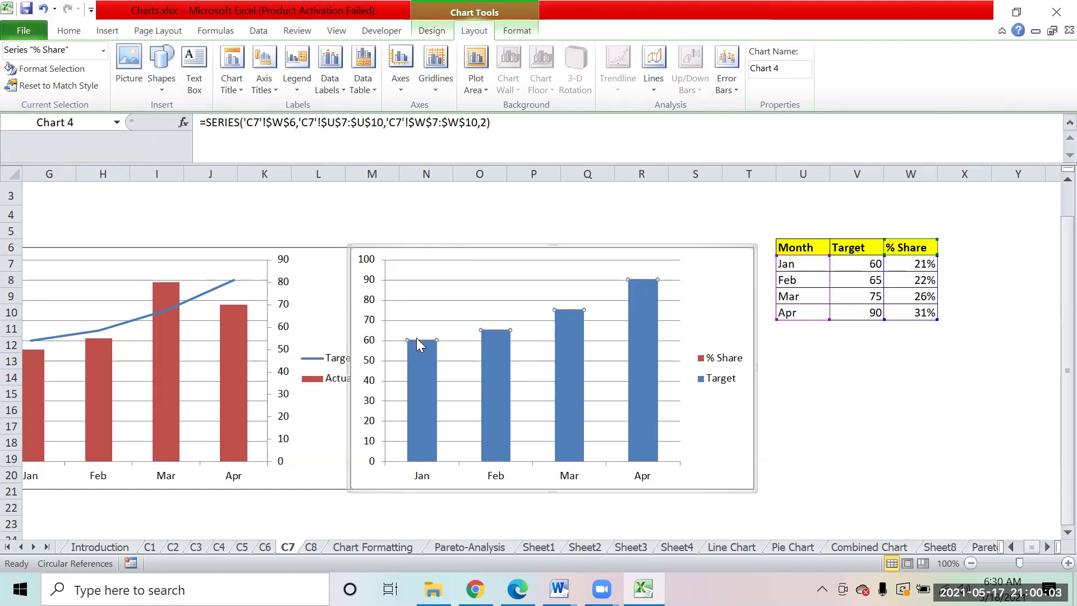
pyautogui.moveTo(417, 346)
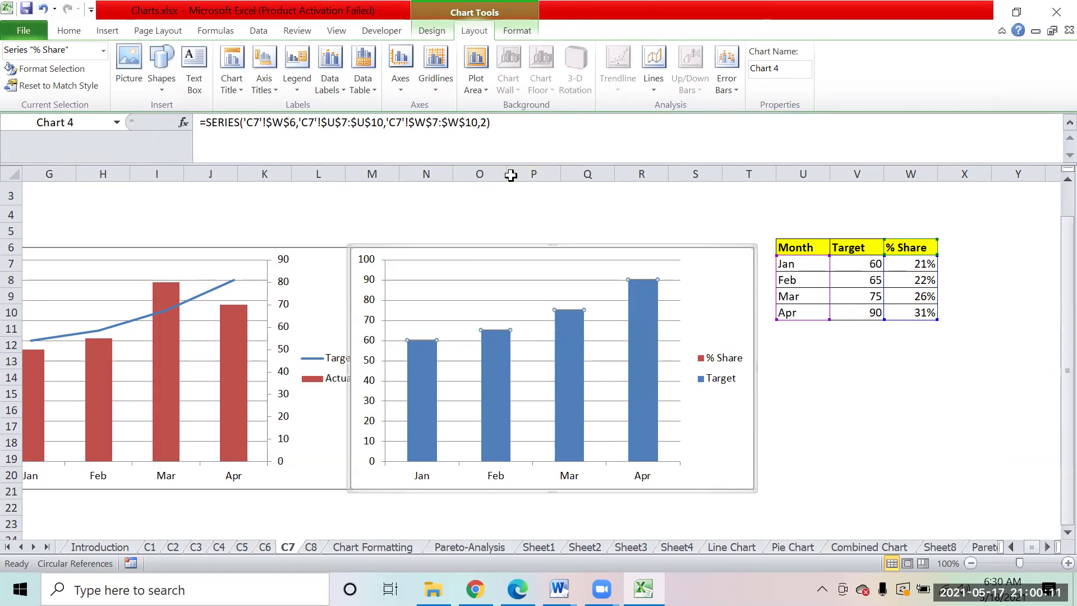
pyautogui.click(426, 24)
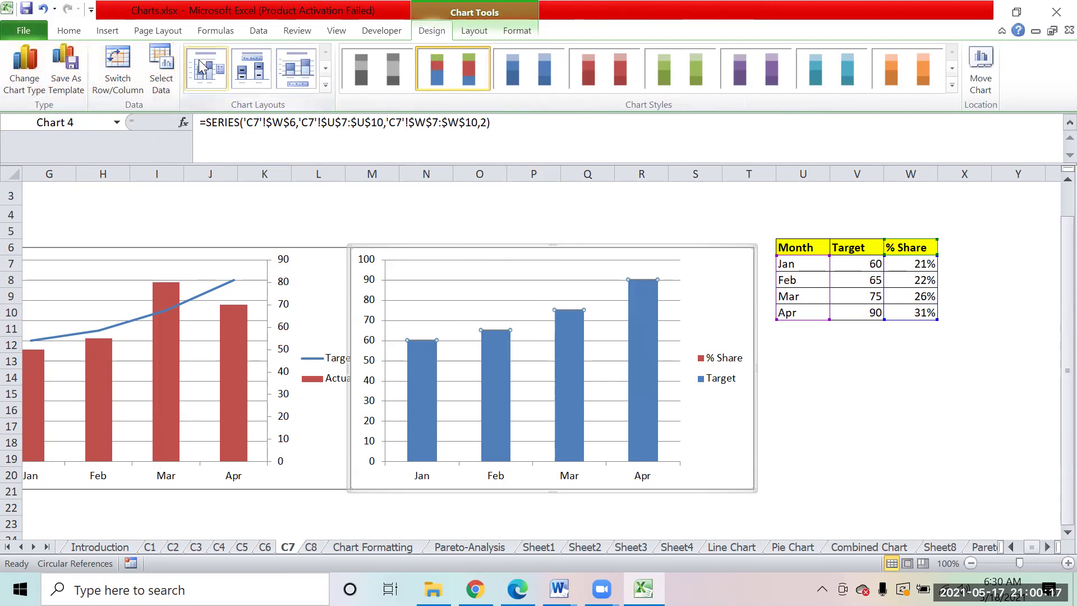
pyautogui.click(107, 30)
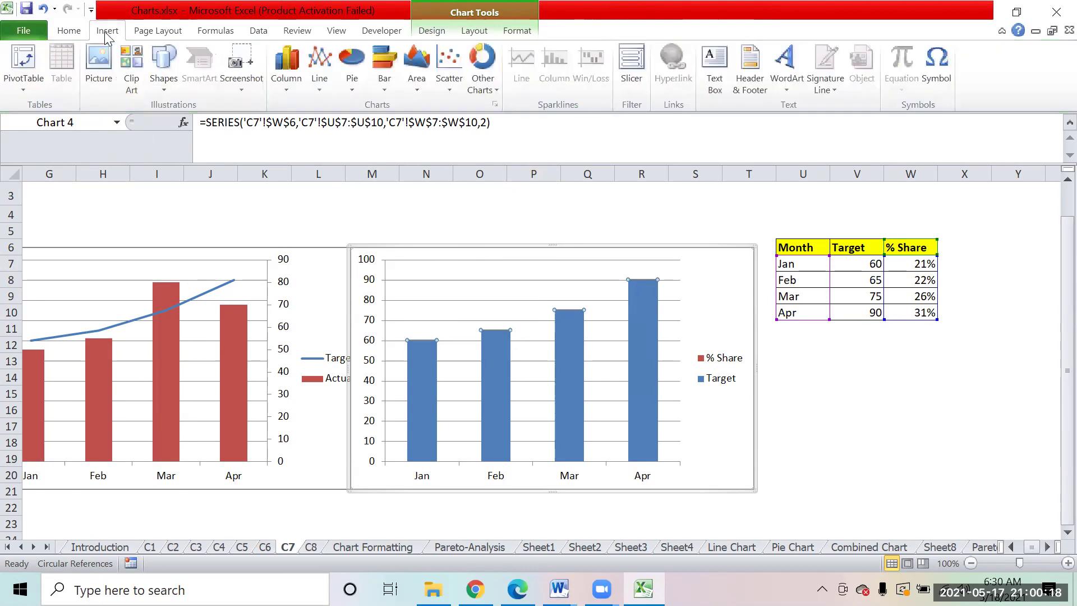
pyautogui.click(317, 91)
pyautogui.click(321, 135)
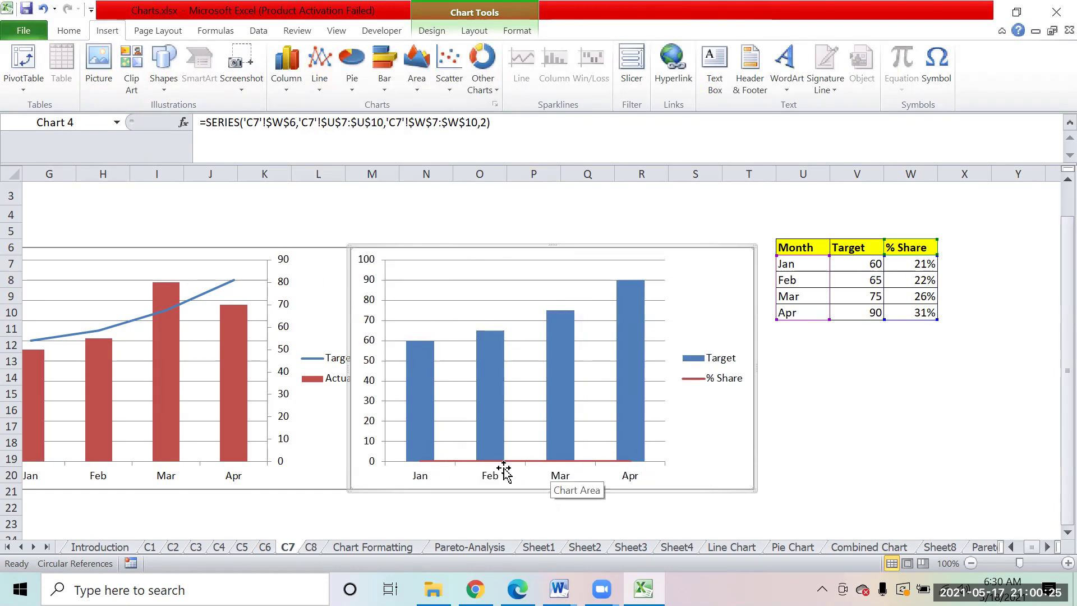
pyautogui.rightClick(472, 467)
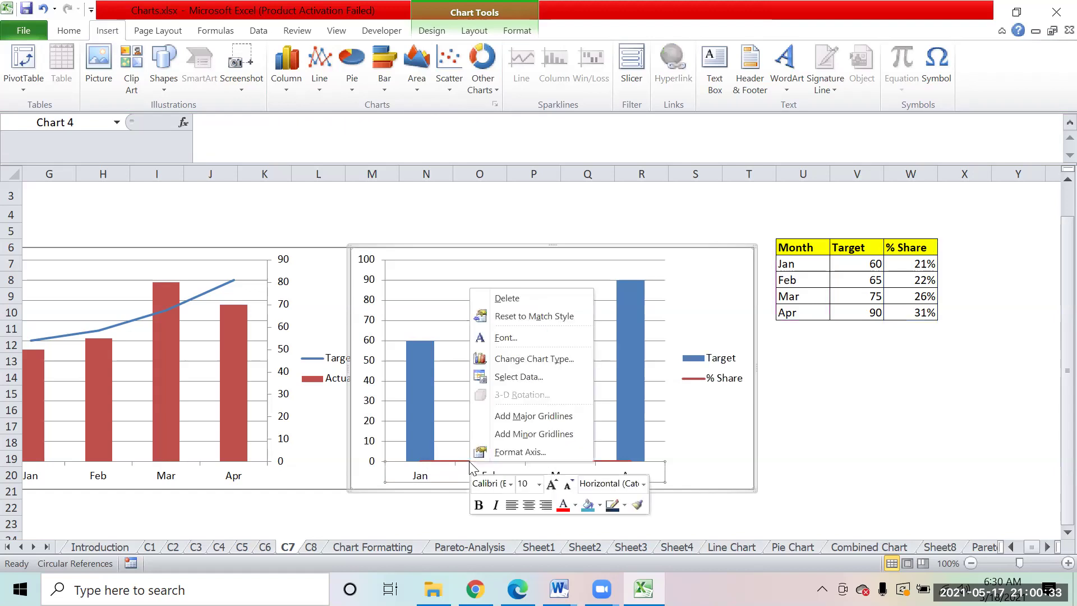
pyautogui.click(504, 452)
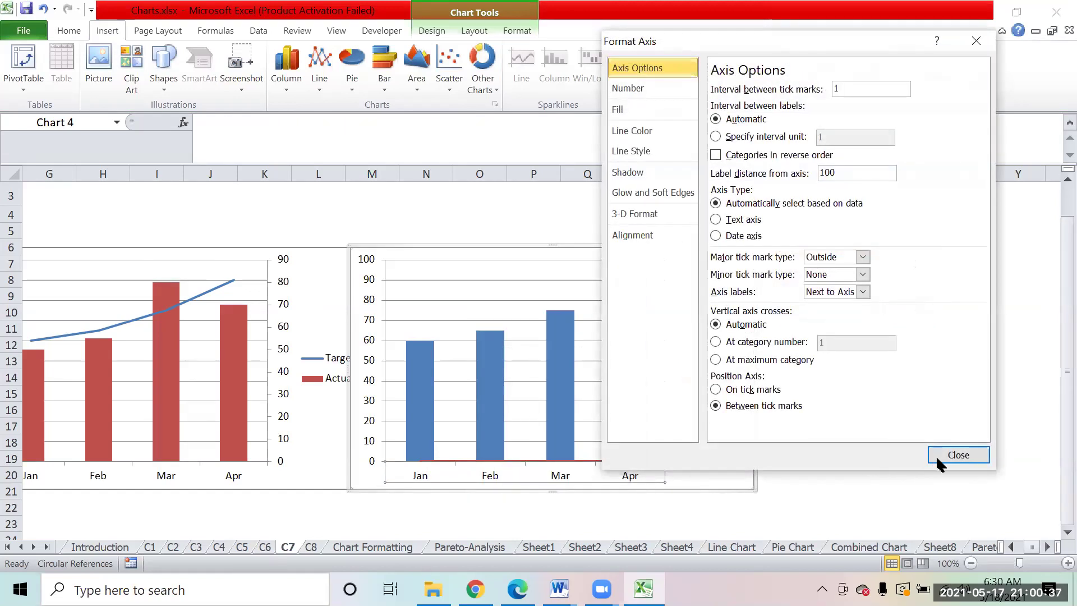
pyautogui.click(945, 456)
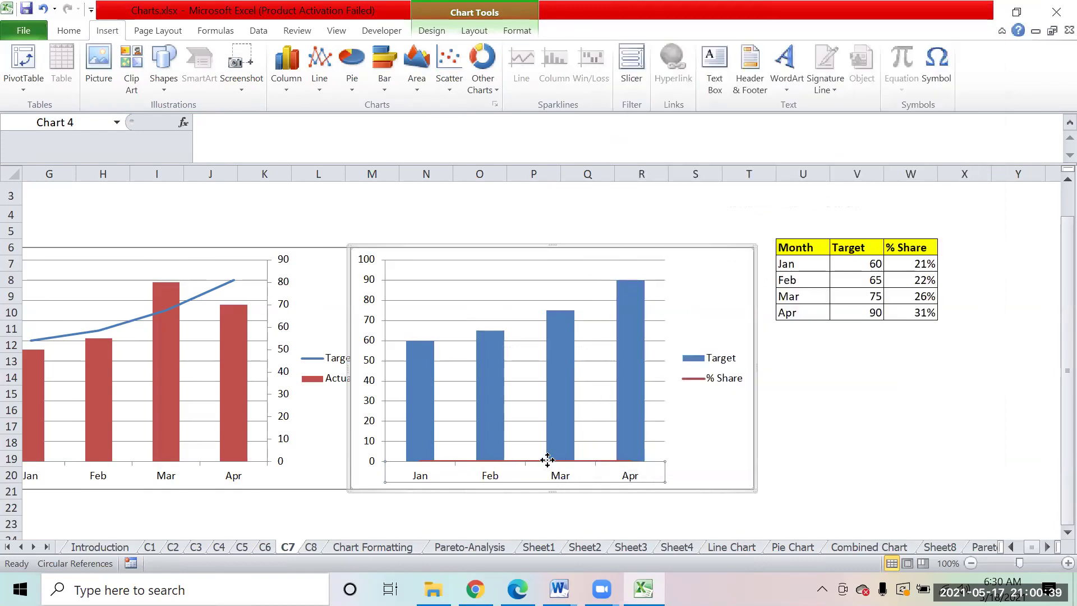
pyautogui.rightClick(445, 462)
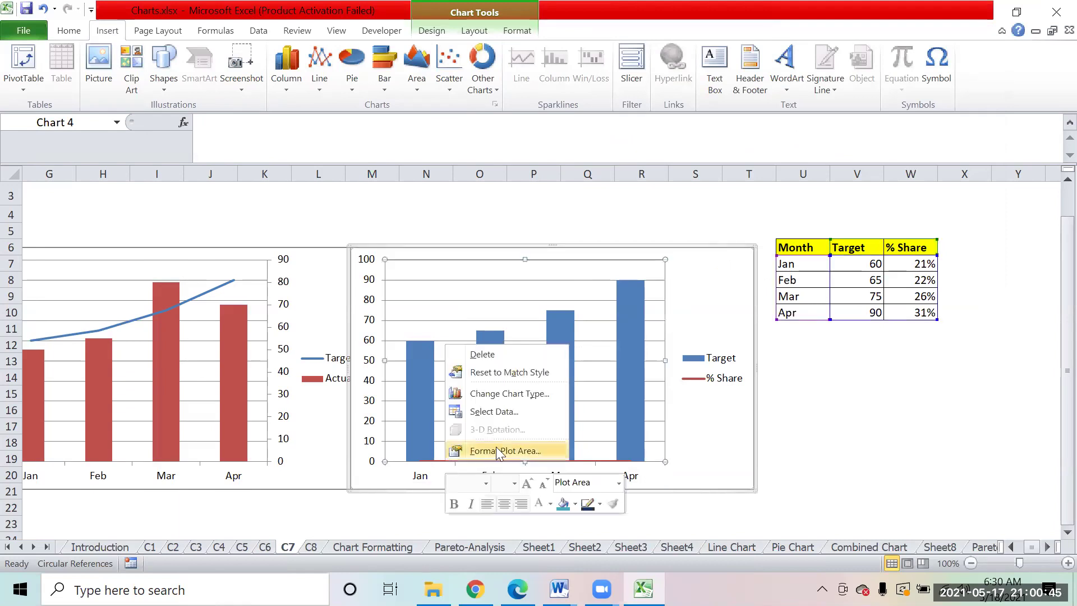
pyautogui.press('Escape')
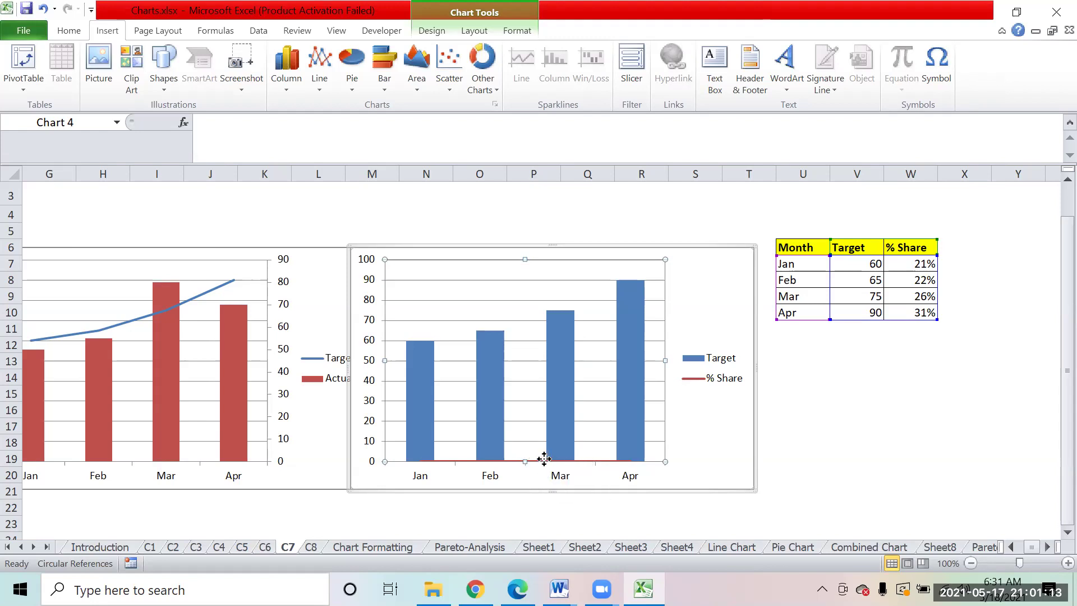
pyautogui.moveTo(758, 200); pyautogui.dragTo(776, 172)
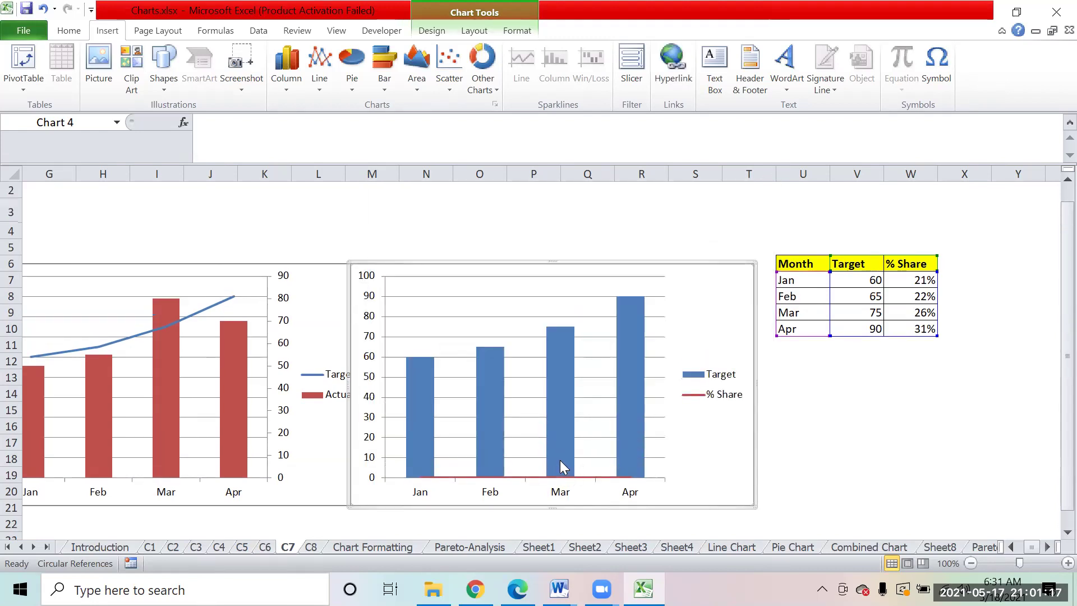
# Plot the Target column series of the Target and % Share chart on the secondary axis
pyautogui.rightClick(560, 464)
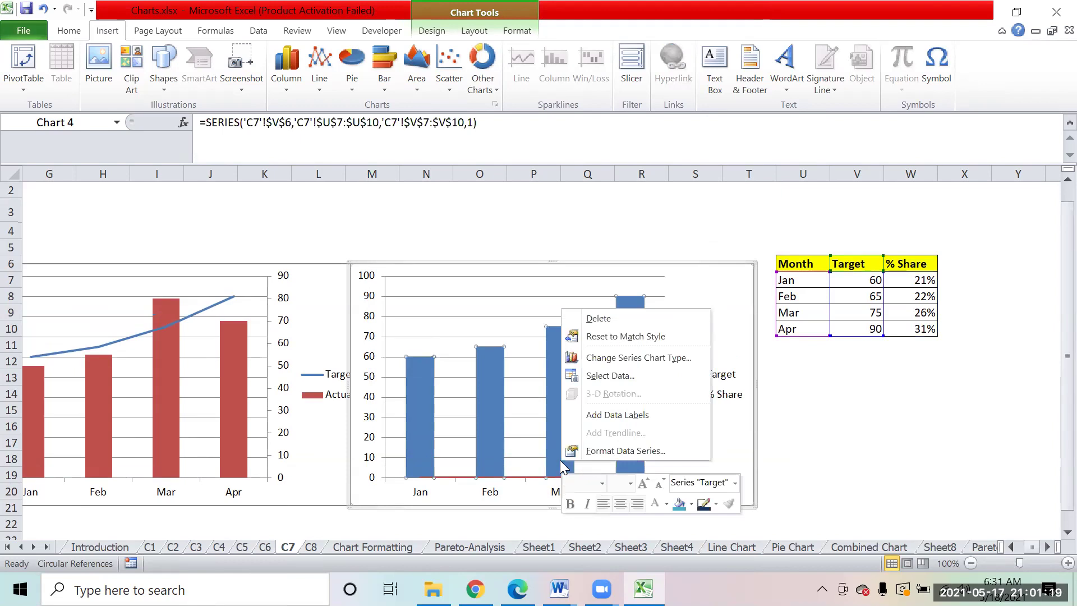
pyautogui.press('Escape')
pyautogui.rightClick(549, 431)
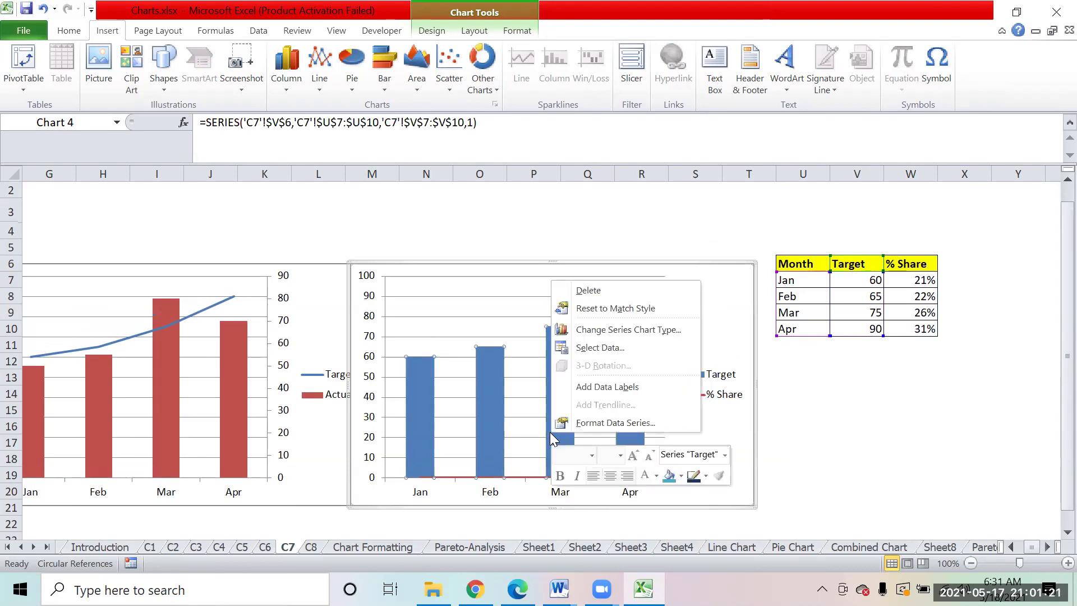
pyautogui.click(591, 417)
pyautogui.click(732, 254)
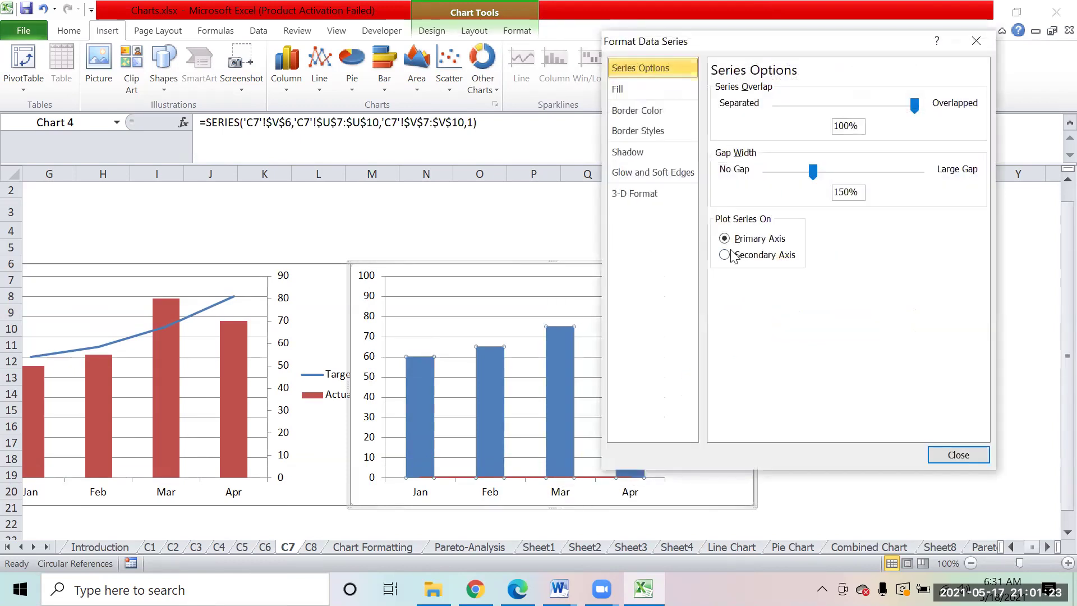
pyautogui.click(958, 454)
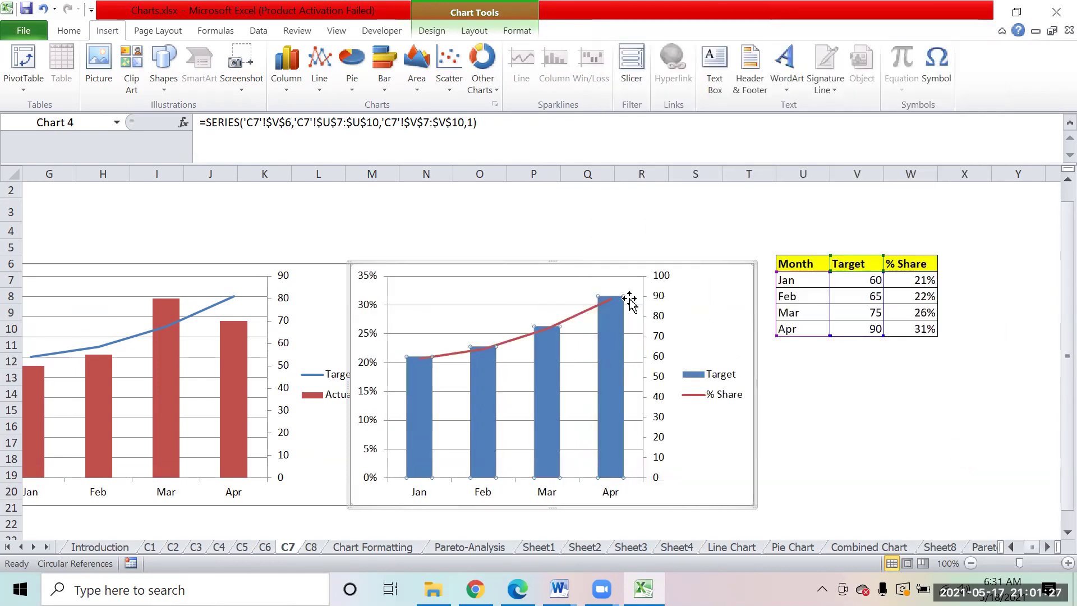
# Examine the April Target column, the March Target cell and the % Share line in the new combination chart
pyautogui.click(620, 389)
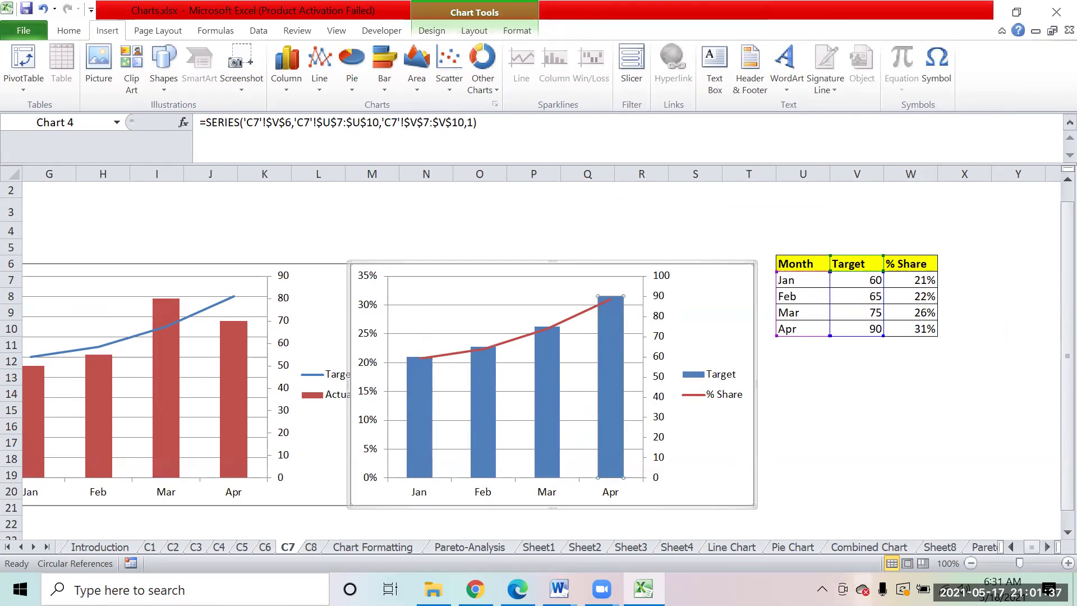
pyautogui.click(835, 308)
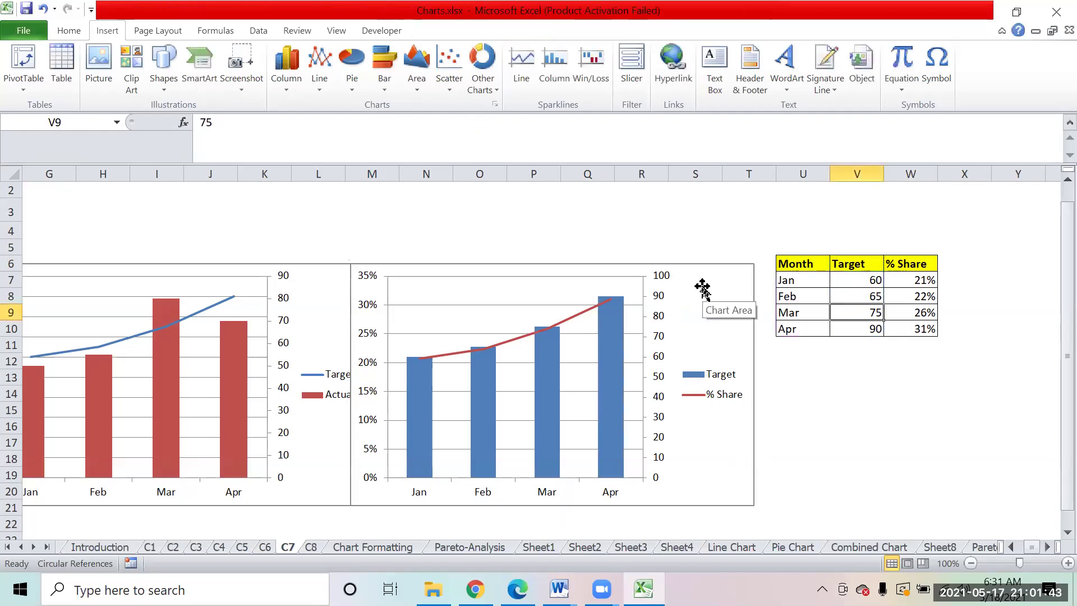
pyautogui.click(693, 320)
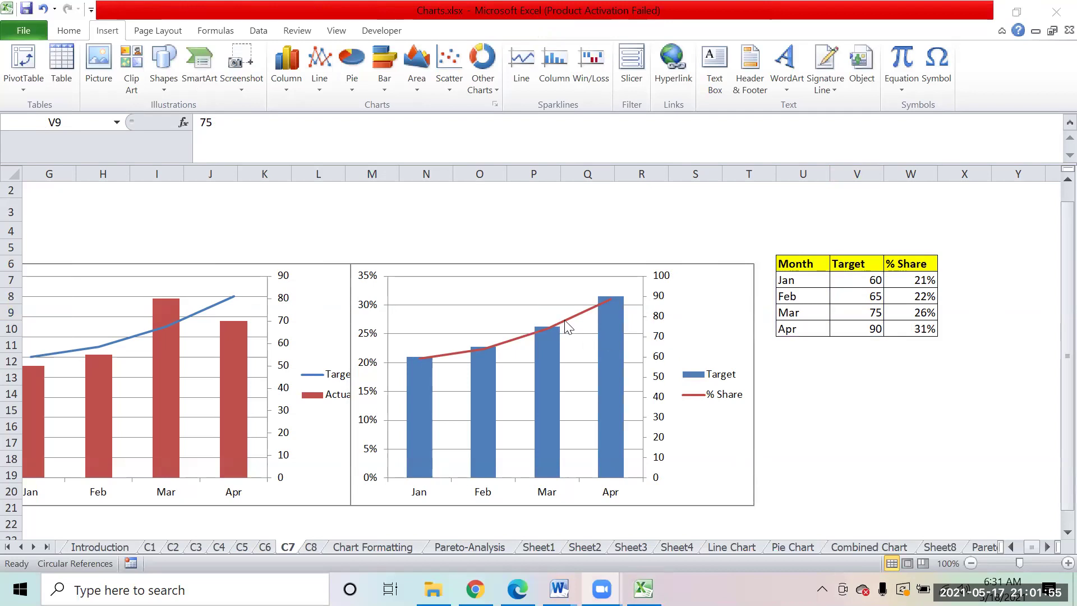
pyautogui.moveTo(568, 324)
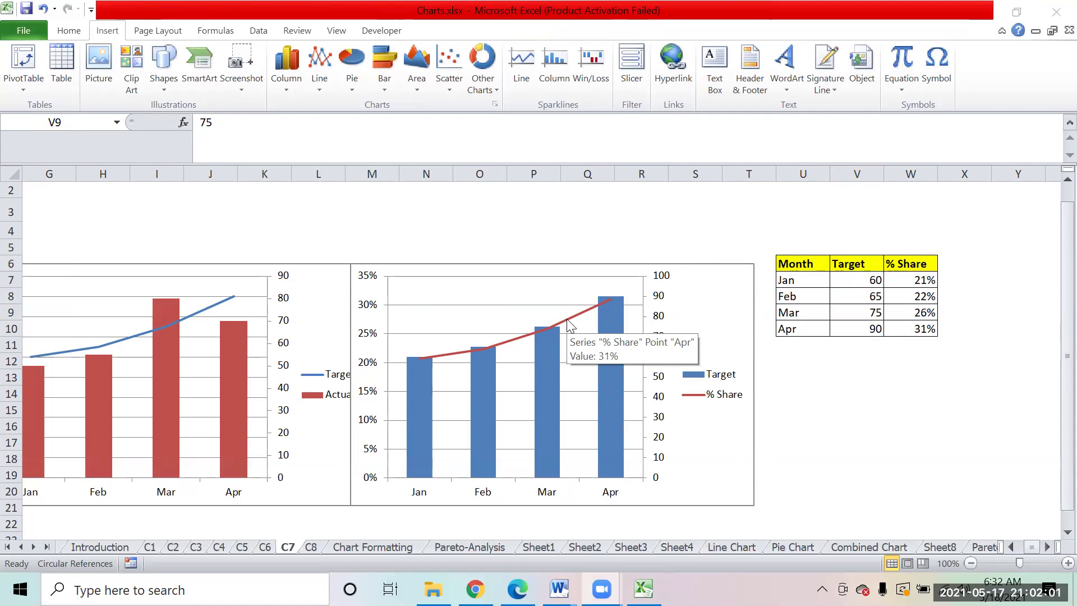
pyautogui.click(567, 319)
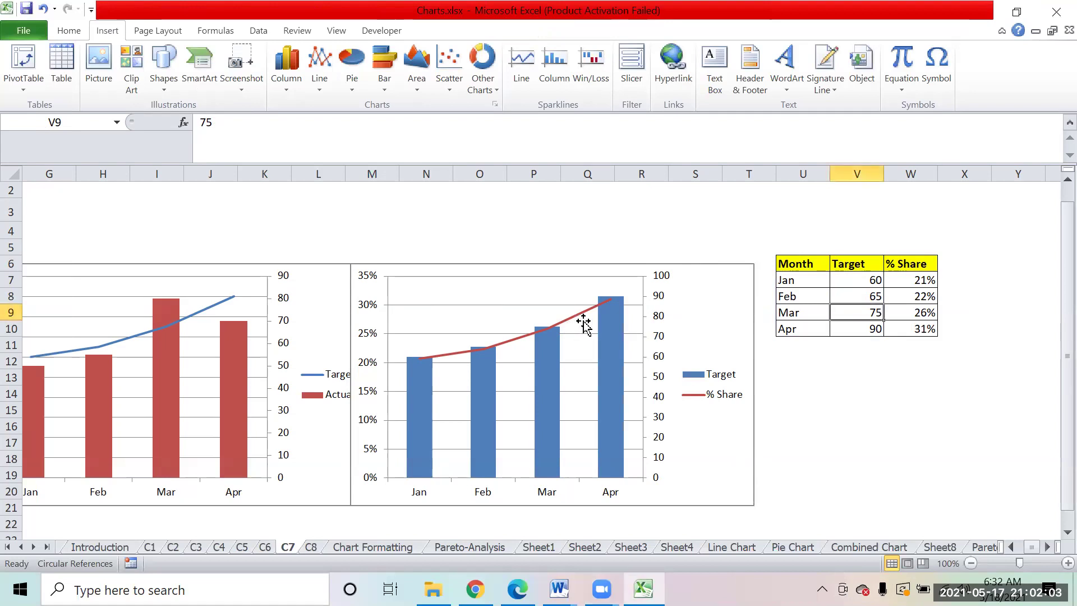
pyautogui.click(581, 318)
pyautogui.rightClick(580, 317)
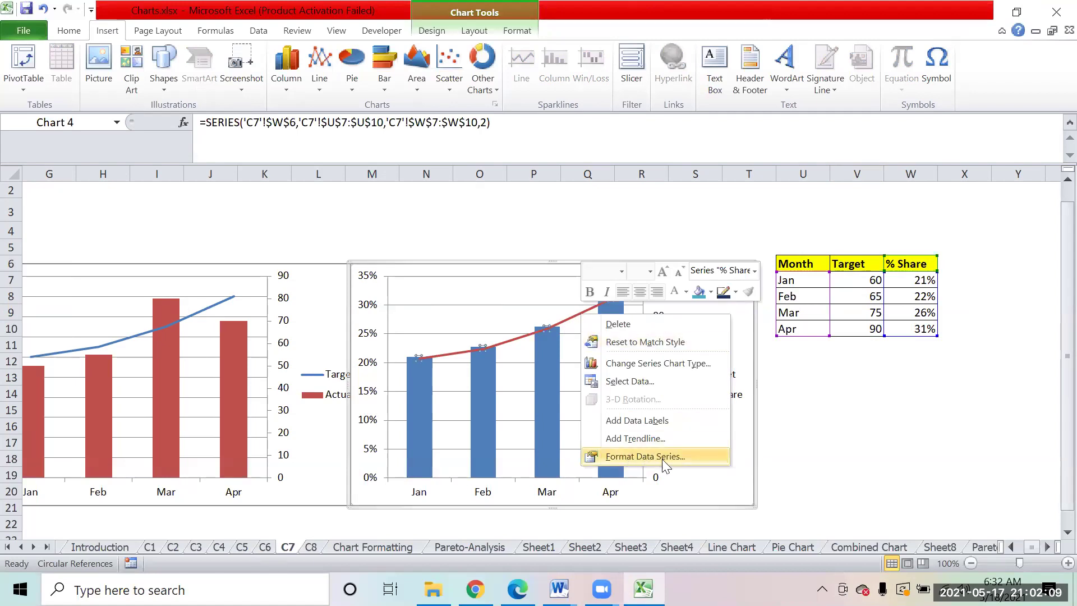
pyautogui.click(841, 446)
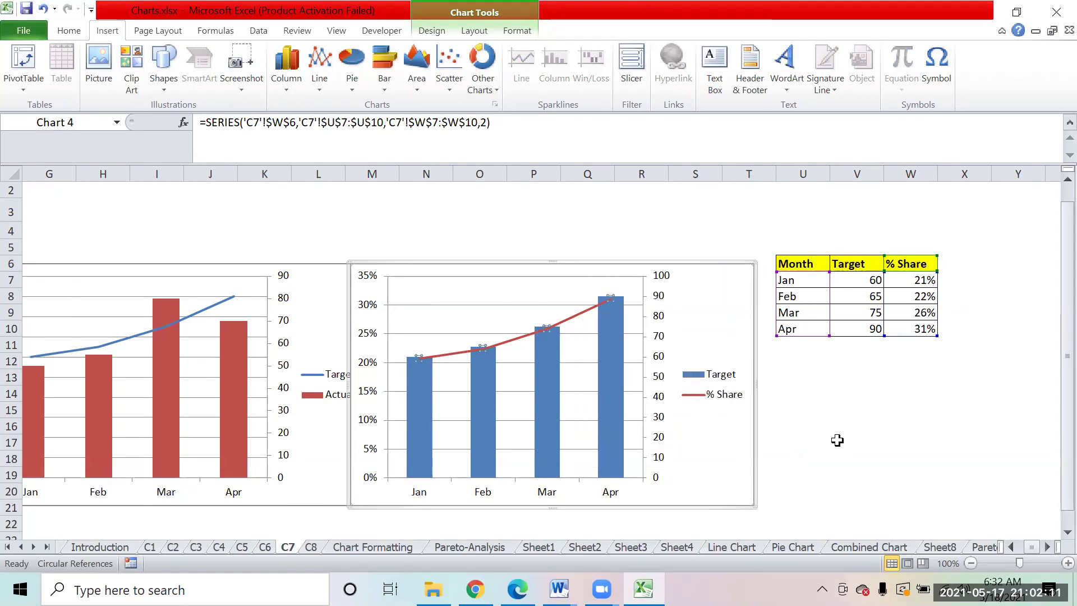
# Review the axis assignment in the Target series formatting options, leaving Secondary Axis selected
pyautogui.click(615, 420)
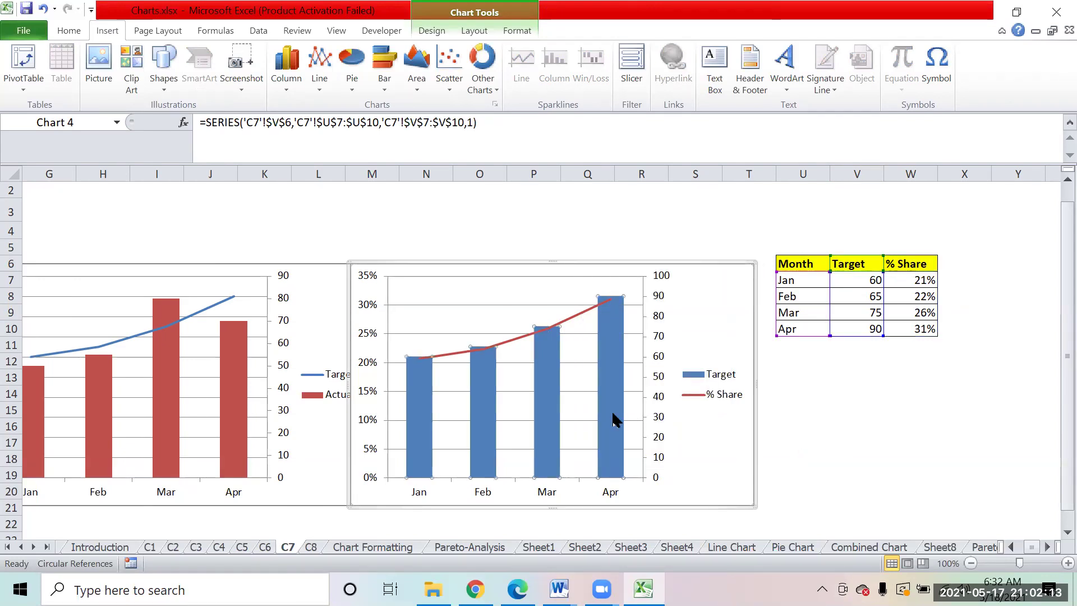
pyautogui.rightClick(613, 414)
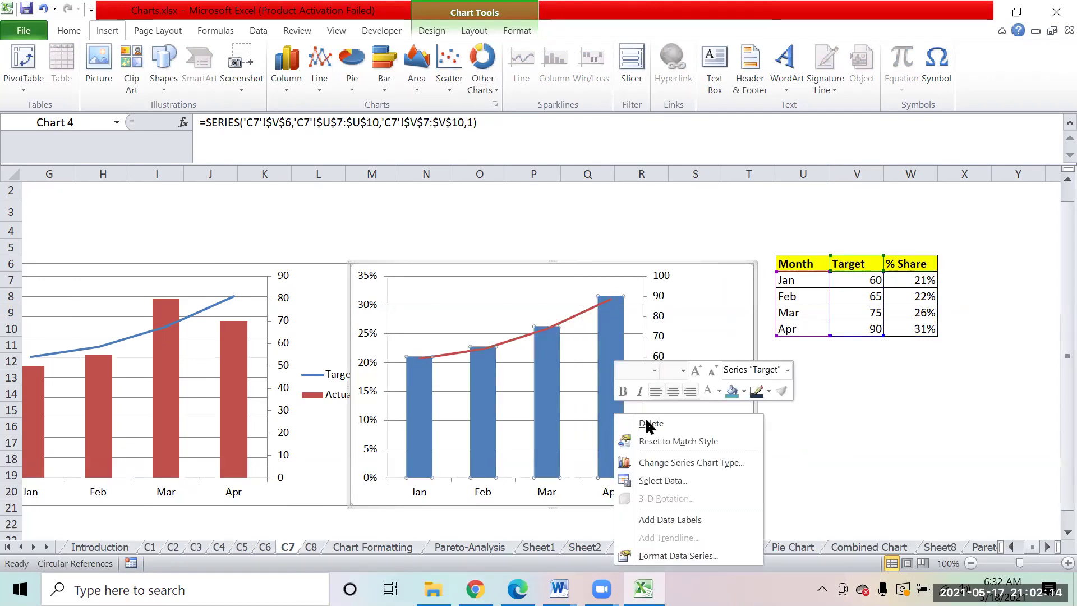
pyautogui.click(687, 554)
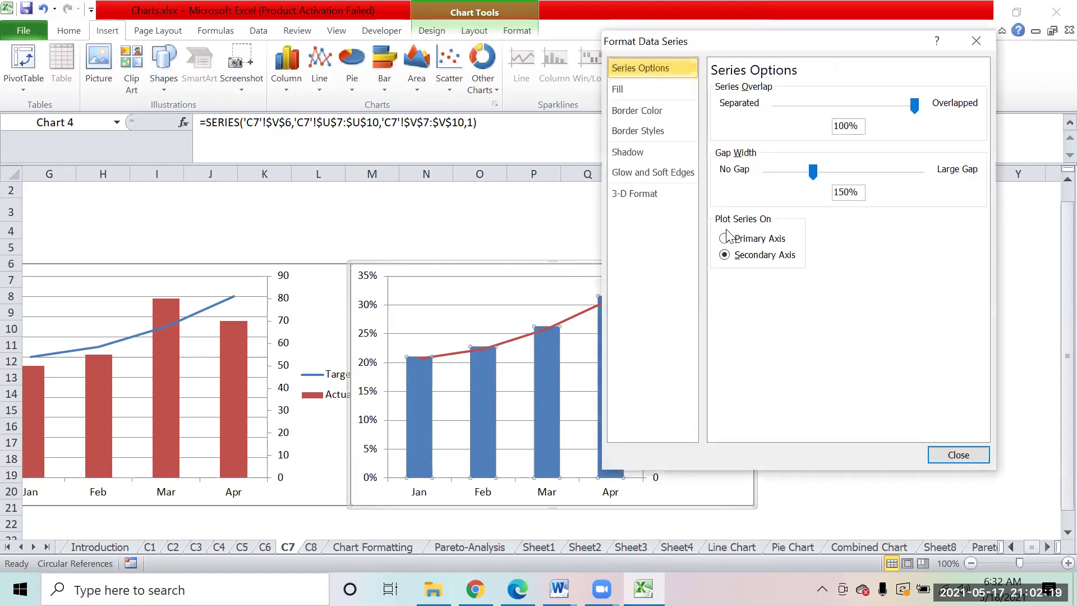
pyautogui.click(724, 254)
pyautogui.click(932, 455)
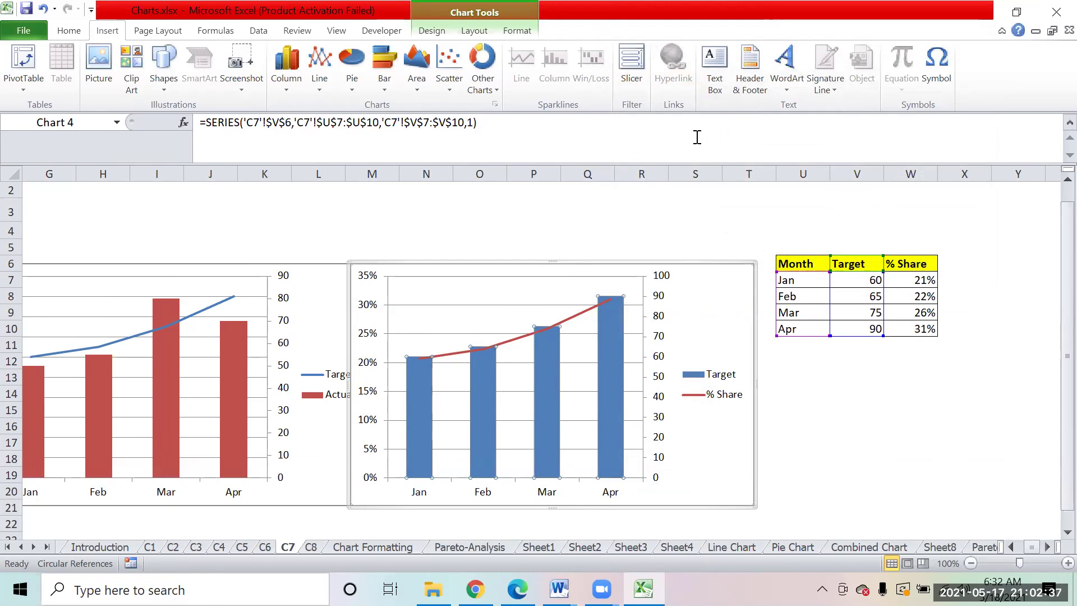
pyautogui.click(914, 458)
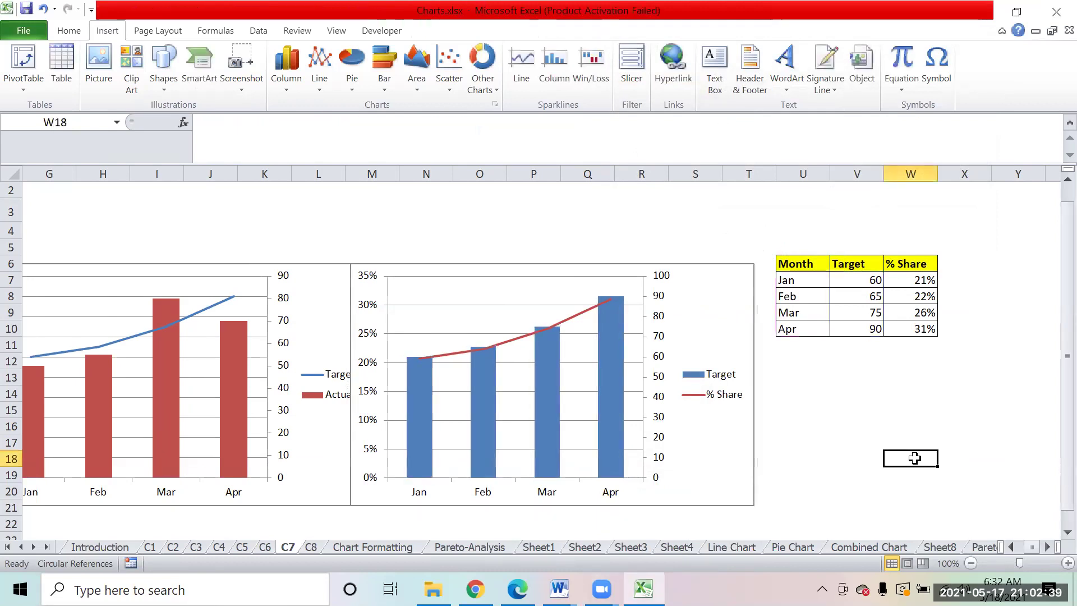
# Return to column A of sheet C7 to view the source table and both combination charts
pyautogui.click(870, 507)
pyautogui.press('Left')
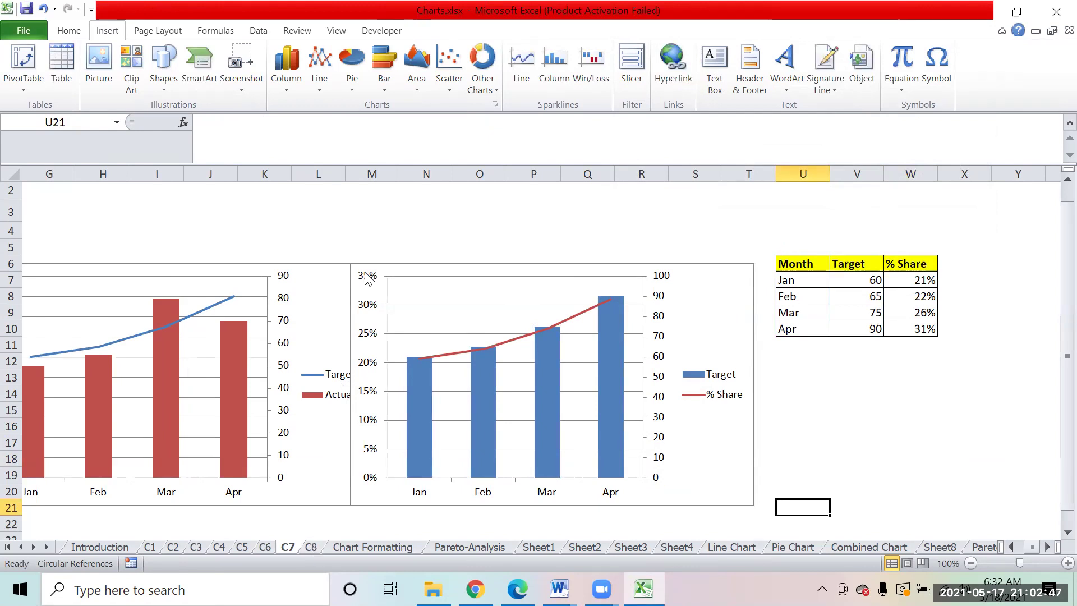
pyautogui.click(503, 214)
pyautogui.press('Left')
pyautogui.press('Left')
pyautogui.press('Left')
pyautogui.press('Left')
pyautogui.press('Left')
pyautogui.press('Left')
pyautogui.press('Left')
pyautogui.press('Left')
pyautogui.press('Left')
pyautogui.press('Left')
pyautogui.press('Left')
pyautogui.press('Left')
pyautogui.press('Left')
pyautogui.press('Left')
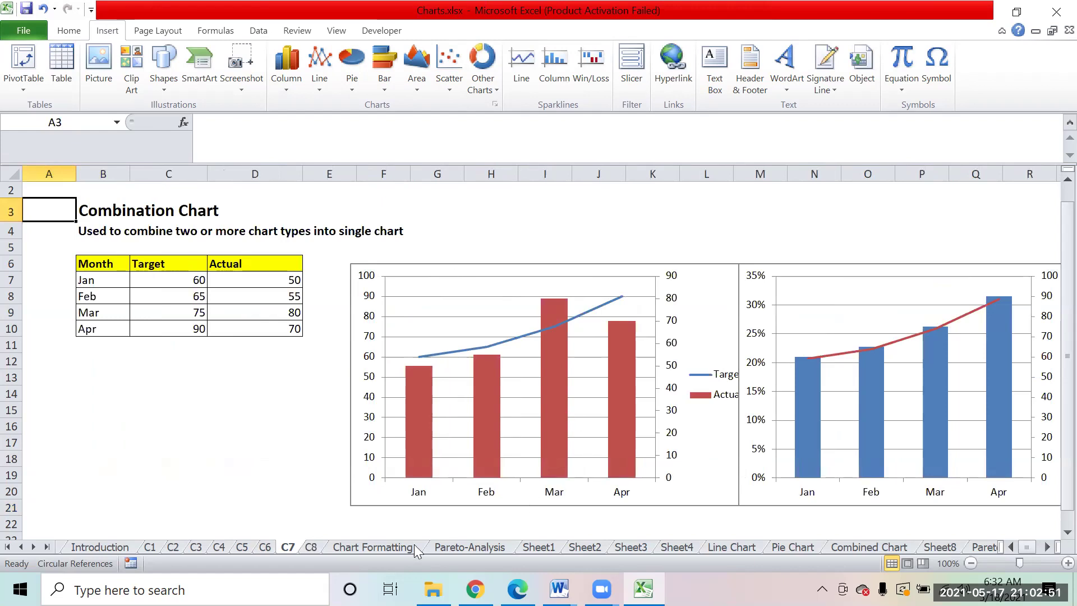
# Look at the XY Scatter Plot Chart example on sheet C8, and return to C7
pyautogui.click(311, 545)
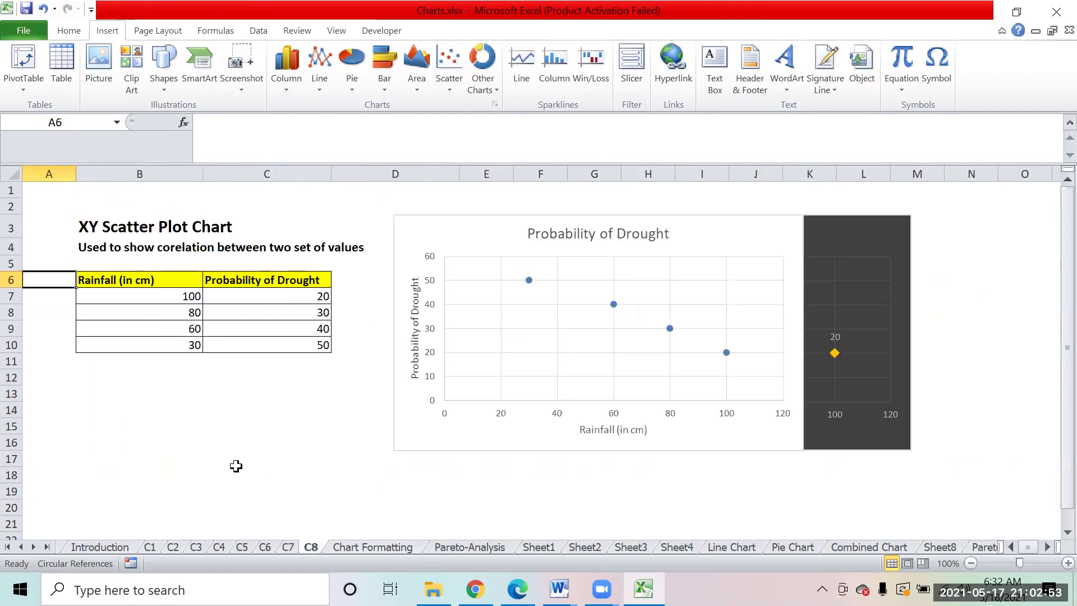
pyautogui.click(231, 469)
pyautogui.click(289, 548)
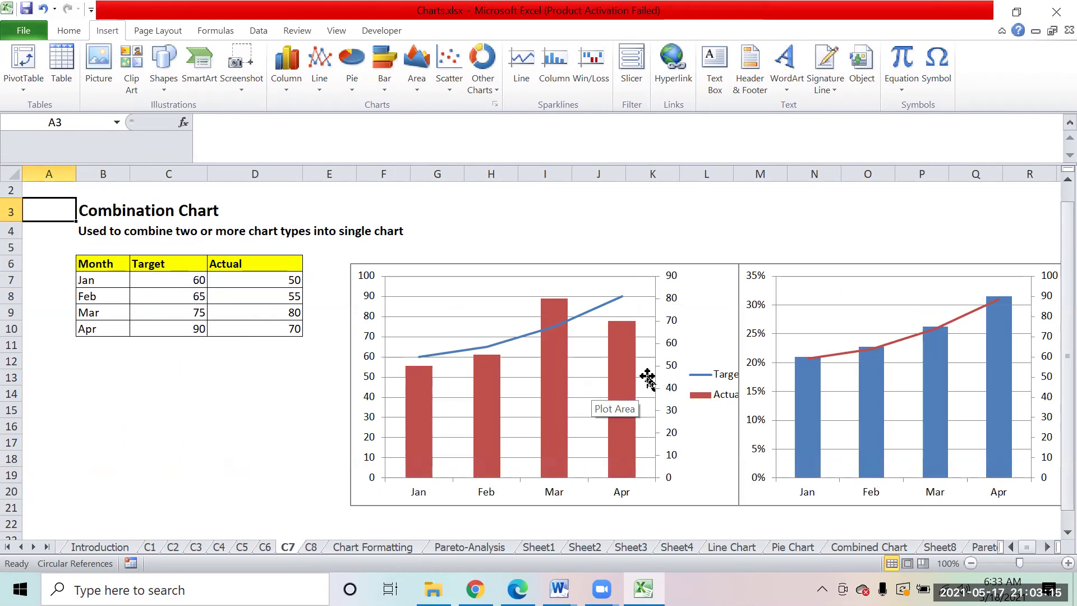
# Move the Target and % Share chart left so it spans about columns I to Q, overlapping the first chart
pyautogui.click(1025, 497)
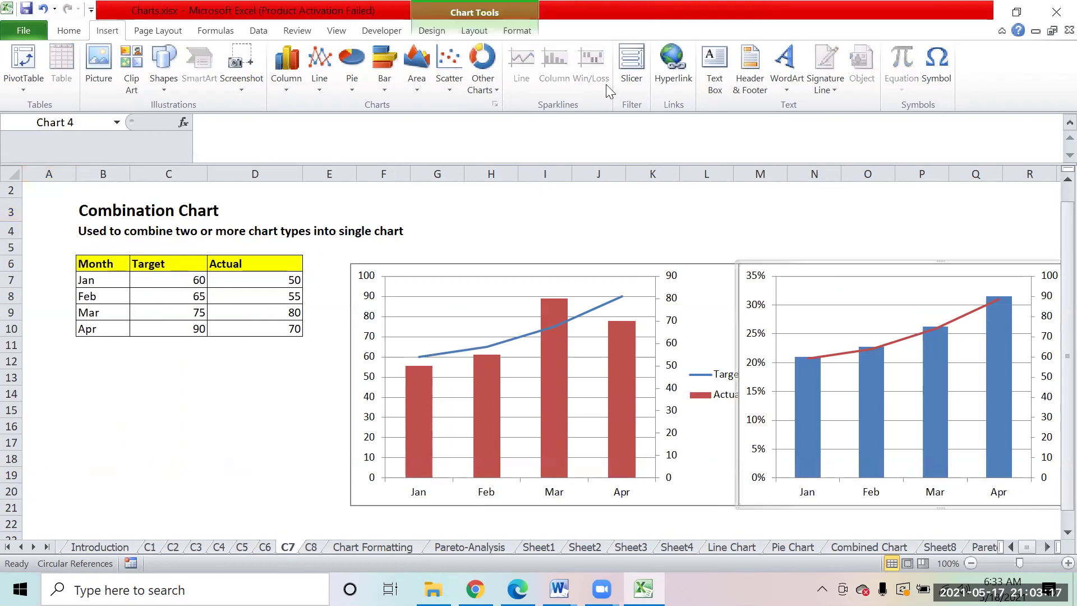
pyautogui.click(444, 32)
pyautogui.click(464, 33)
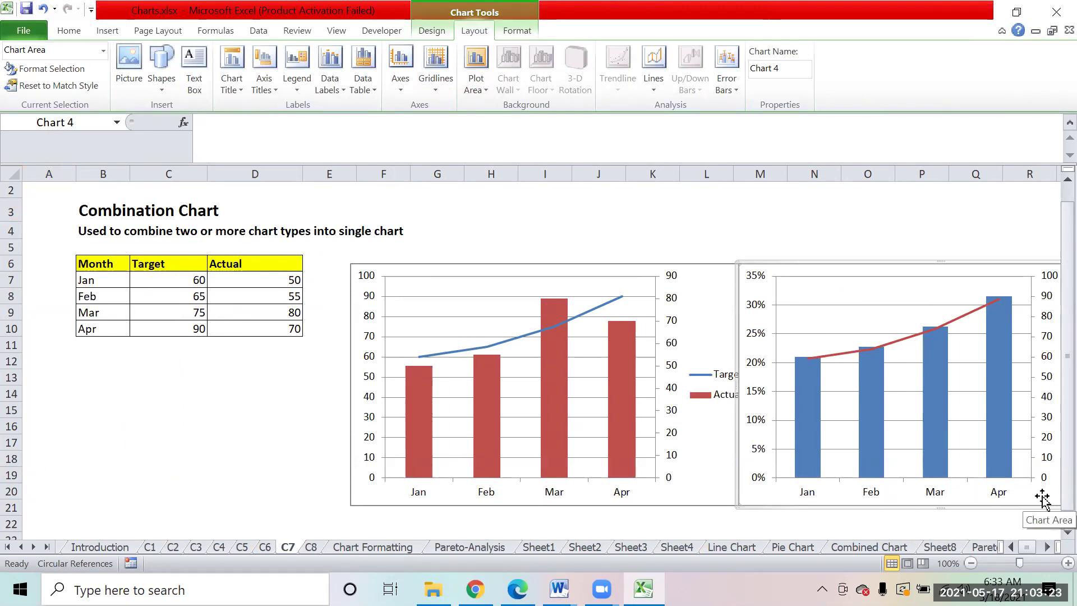
pyautogui.moveTo(1042, 498); pyautogui.dragTo(868, 497)
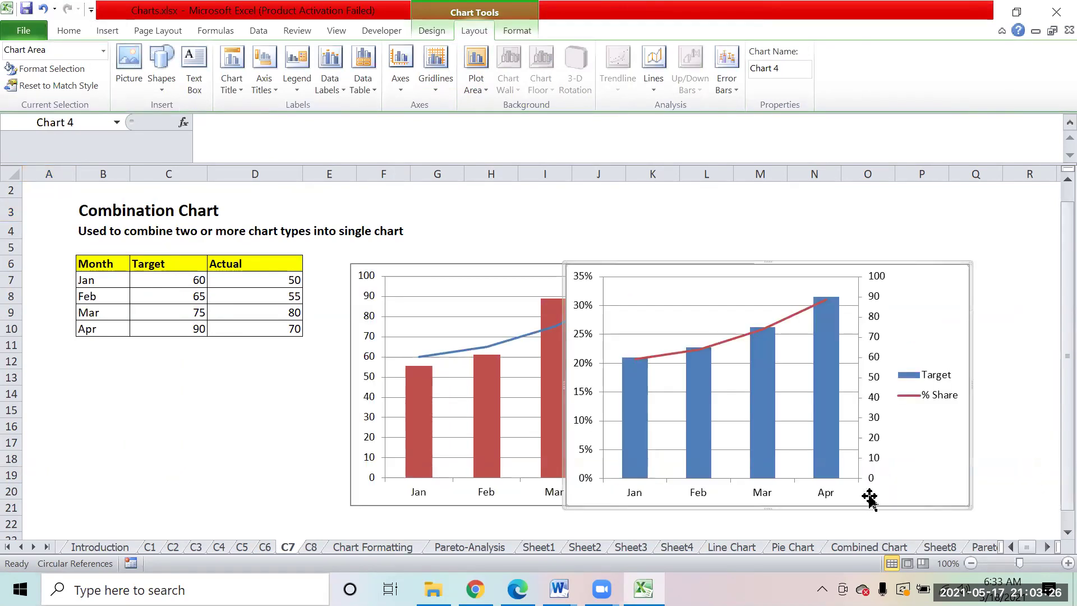
# Open sheet C8 and inspect the Probability of Drought scatter chart and its source range
pyautogui.click(305, 551)
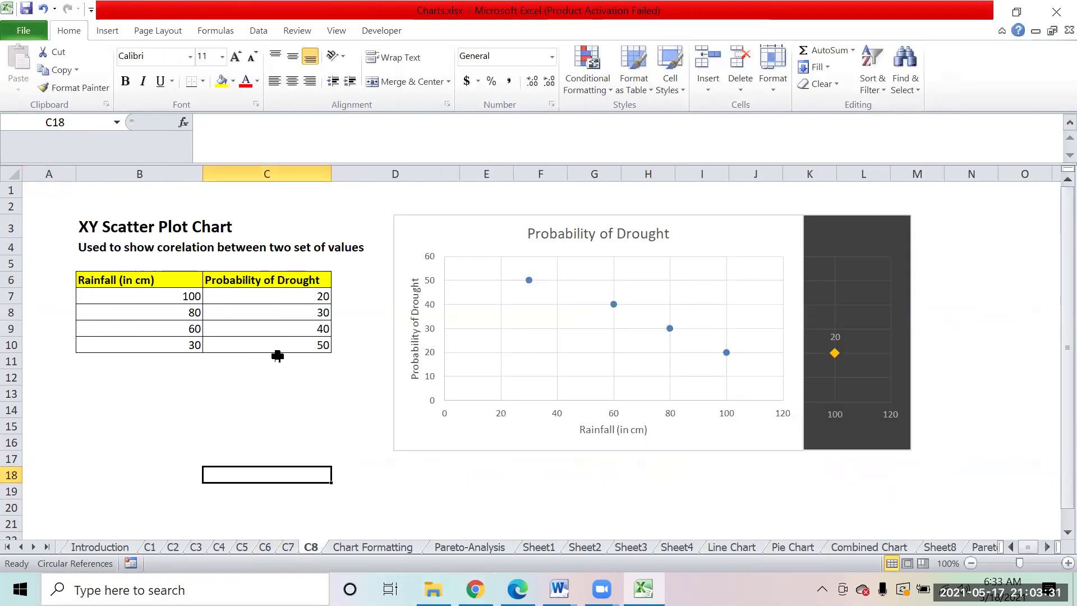
pyautogui.click(428, 231)
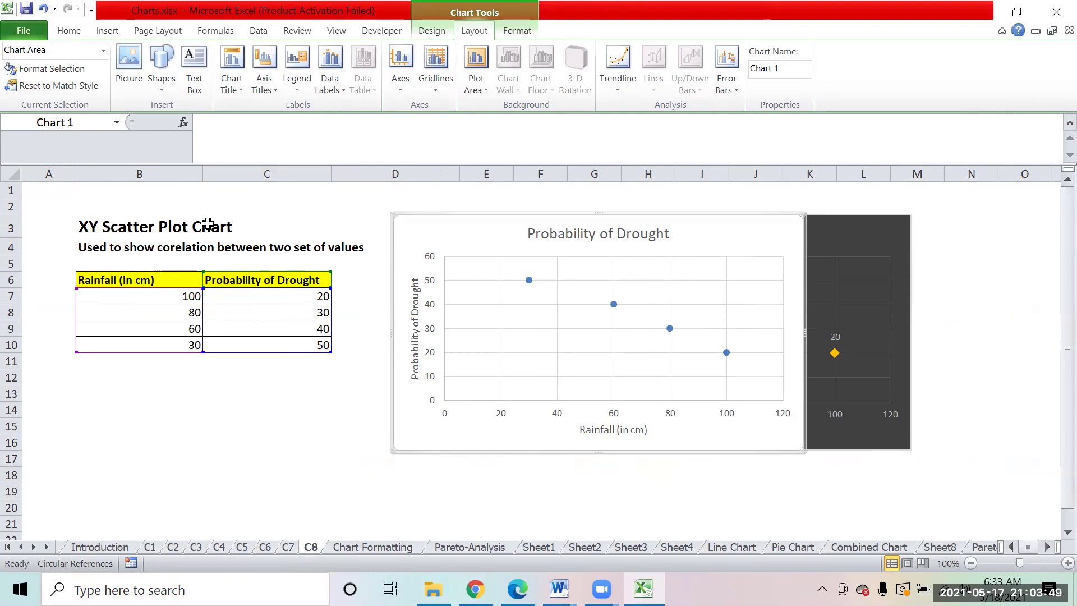
pyautogui.click(316, 415)
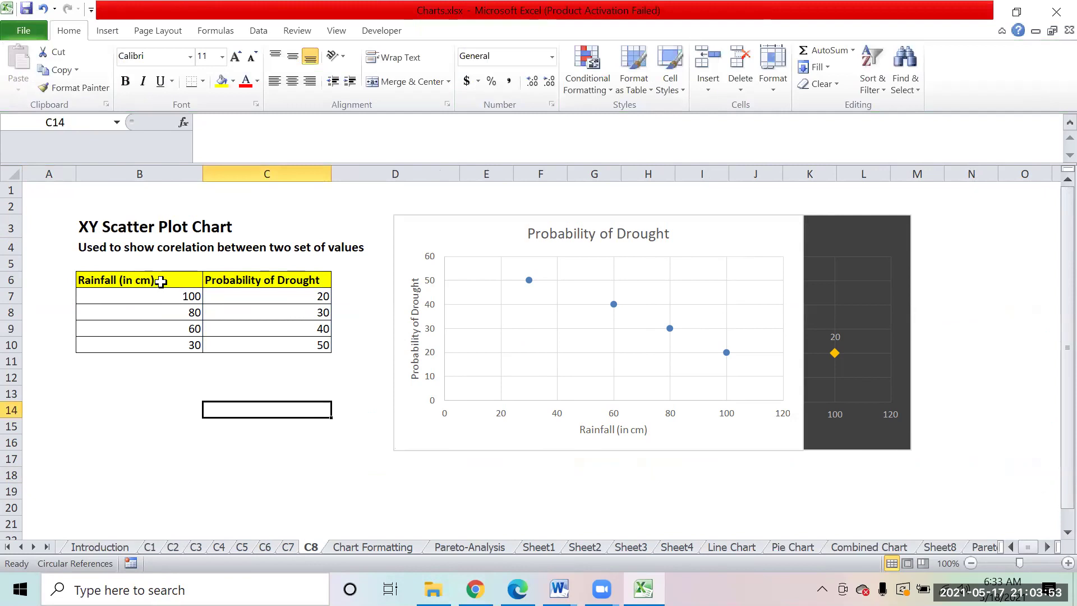
# Compare the Rainfall values in column B with the Probability of Drought values in column C and the scatter chart
pyautogui.moveTo(161, 281); pyautogui.dragTo(159, 342)
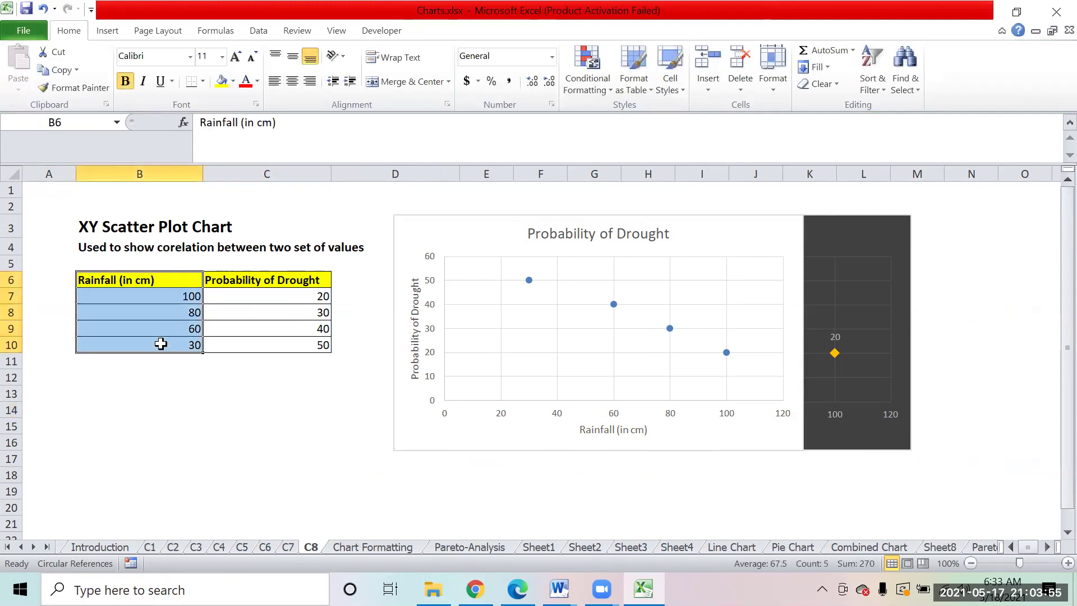
pyautogui.moveTo(245, 281); pyautogui.dragTo(252, 347)
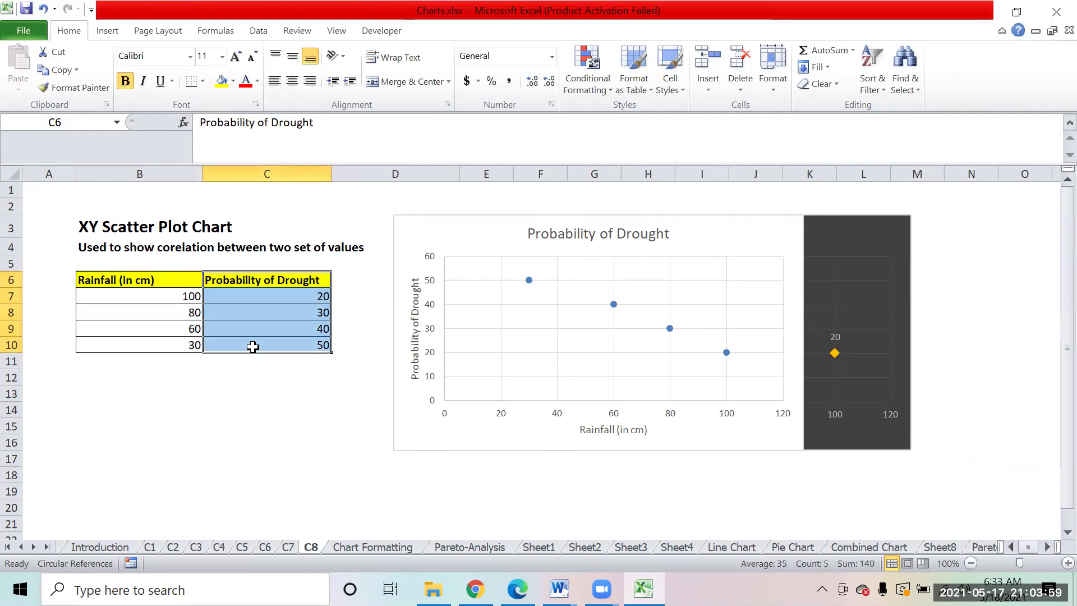
pyautogui.click(141, 306)
pyautogui.click(269, 316)
pyautogui.click(157, 323)
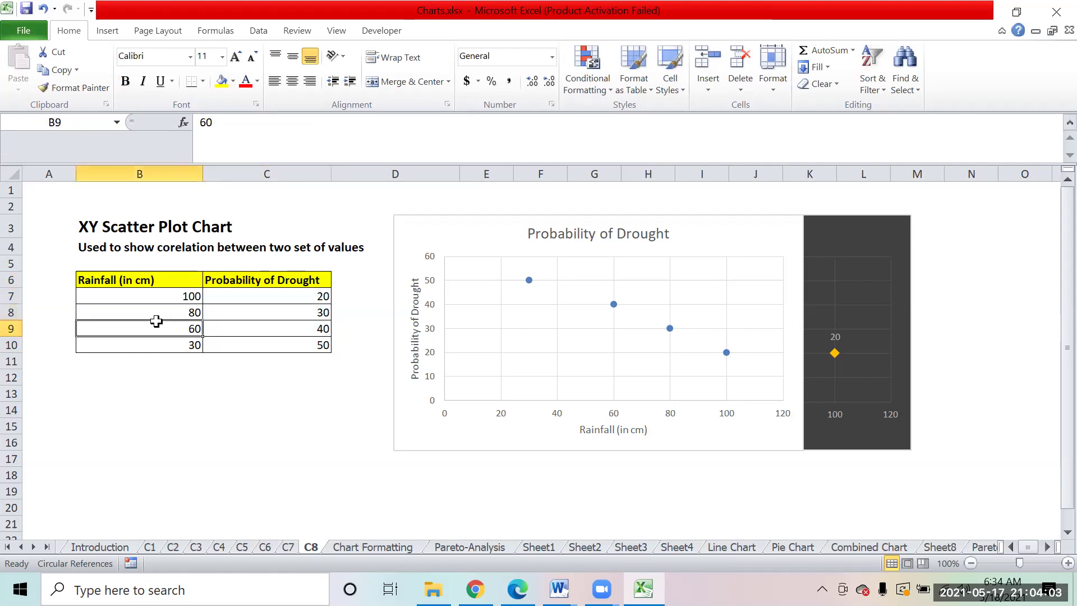
pyautogui.click(262, 317)
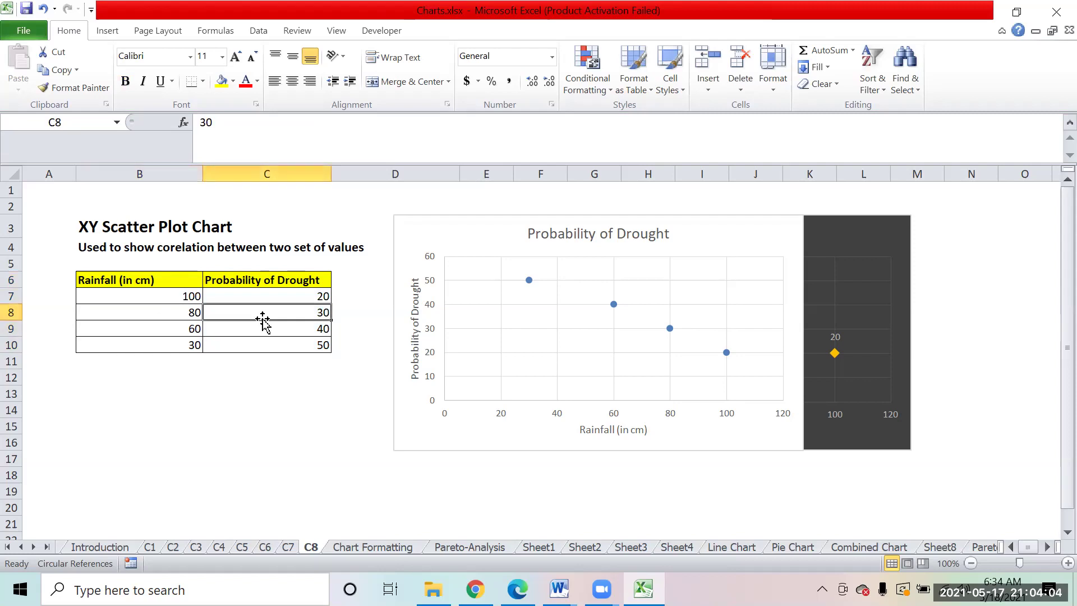
pyautogui.click(168, 295)
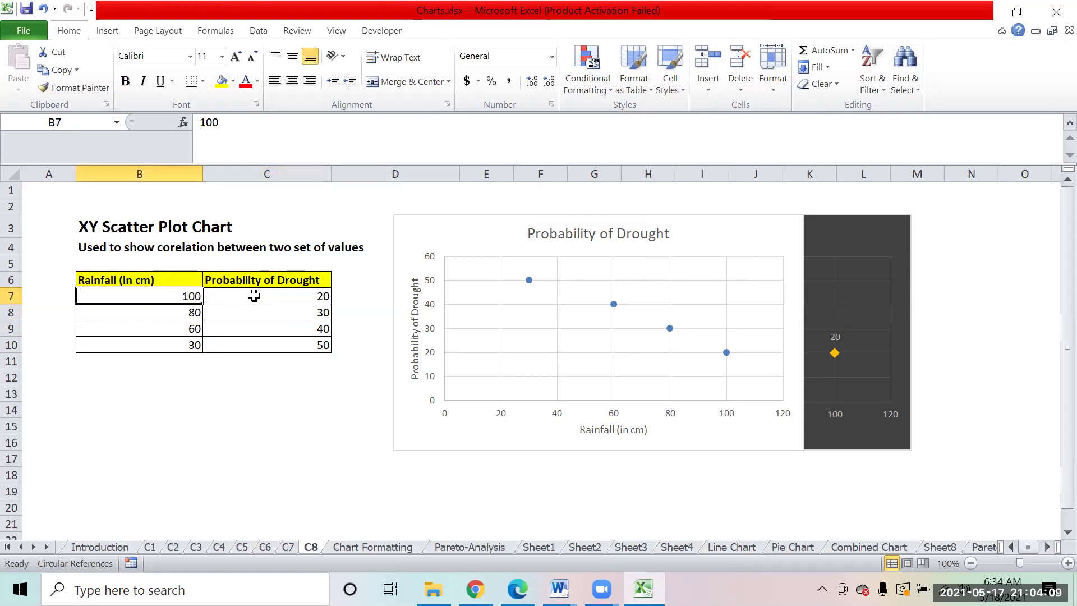
pyautogui.moveTo(164, 295); pyautogui.dragTo(166, 339)
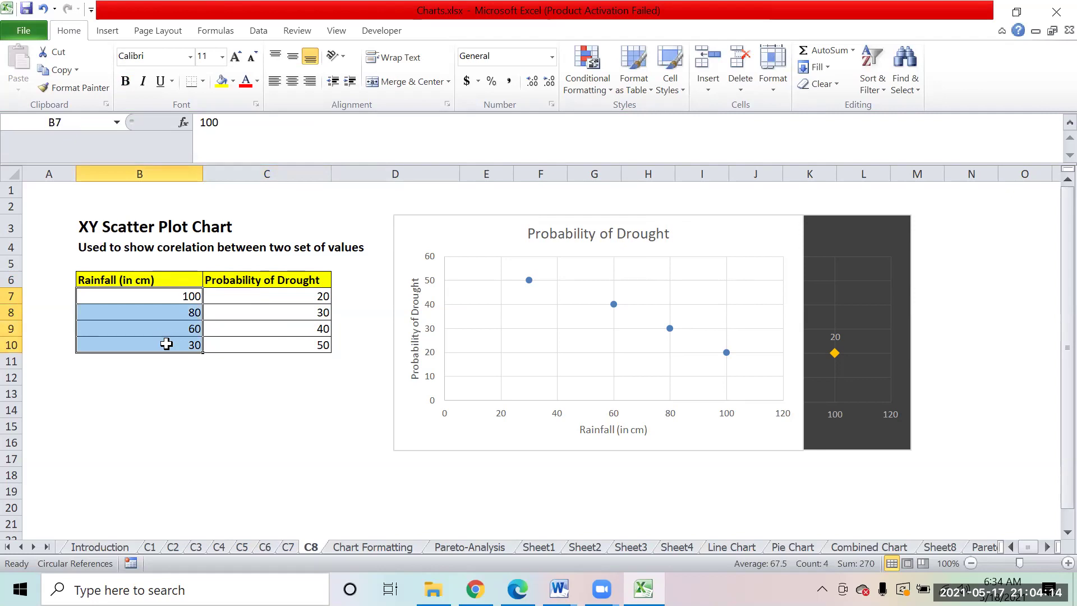
pyautogui.click(283, 292)
pyautogui.moveTo(283, 292); pyautogui.dragTo(285, 345)
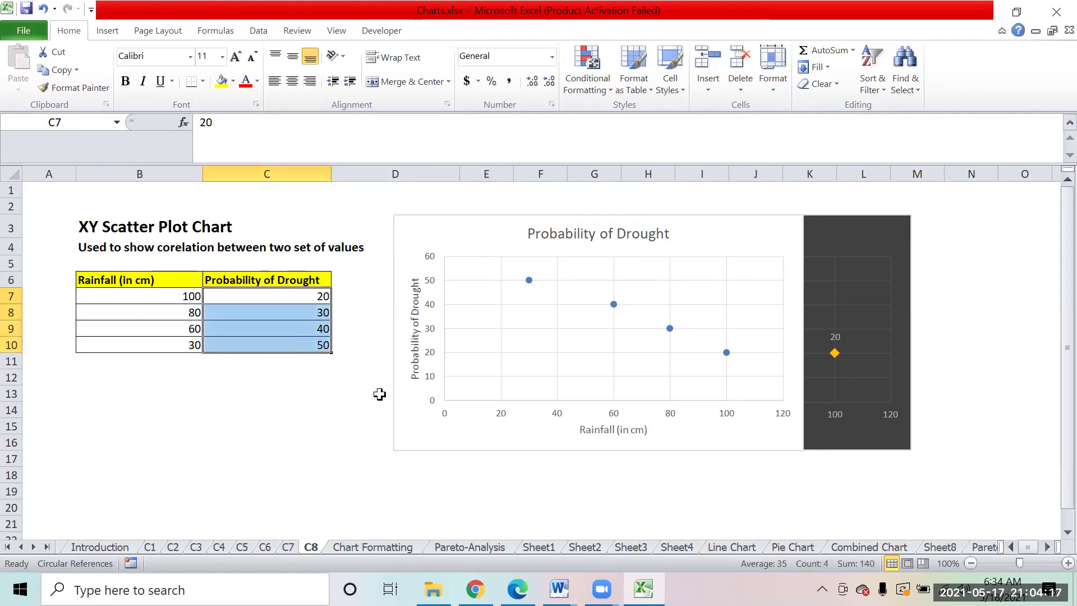
pyautogui.click(448, 427)
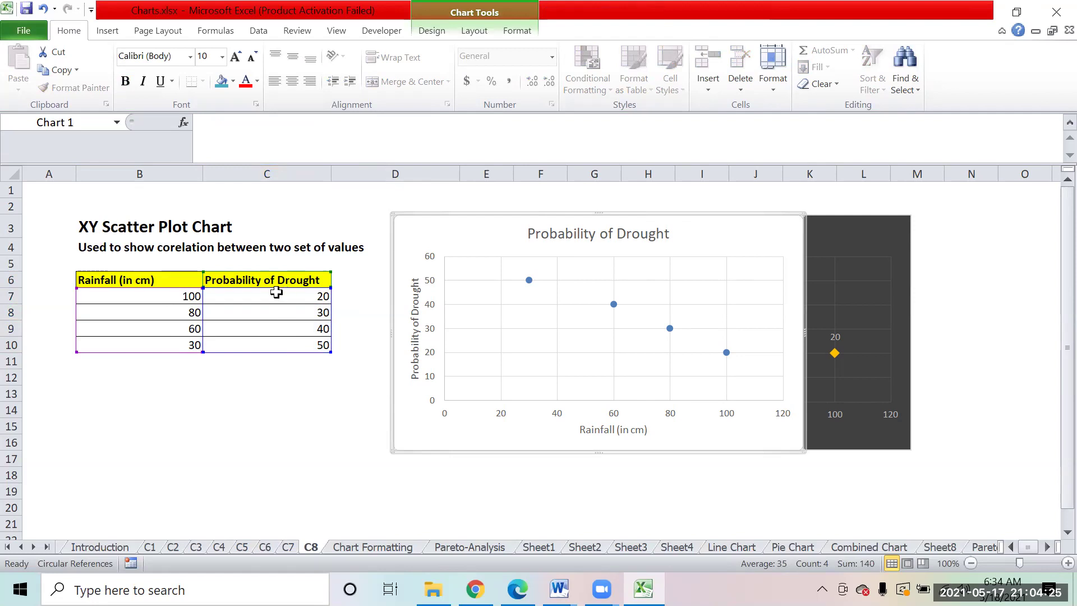
# Insert a markers-only scatter chart from B6:C10 and place it over the existing drought chart, about columns D to K
pyautogui.moveTo(157, 280); pyautogui.dragTo(311, 345)
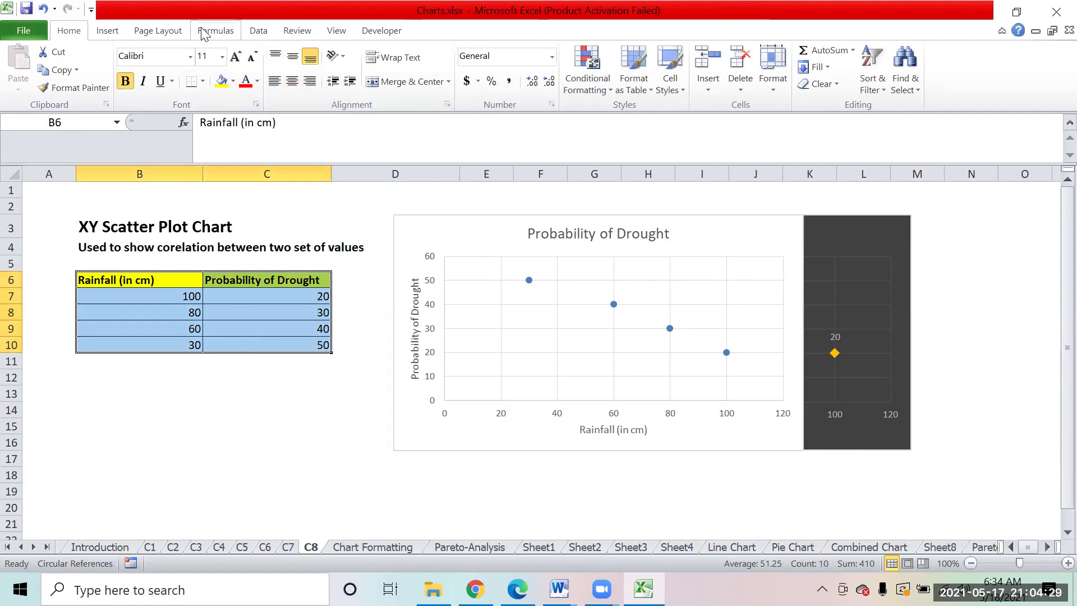
pyautogui.click(106, 31)
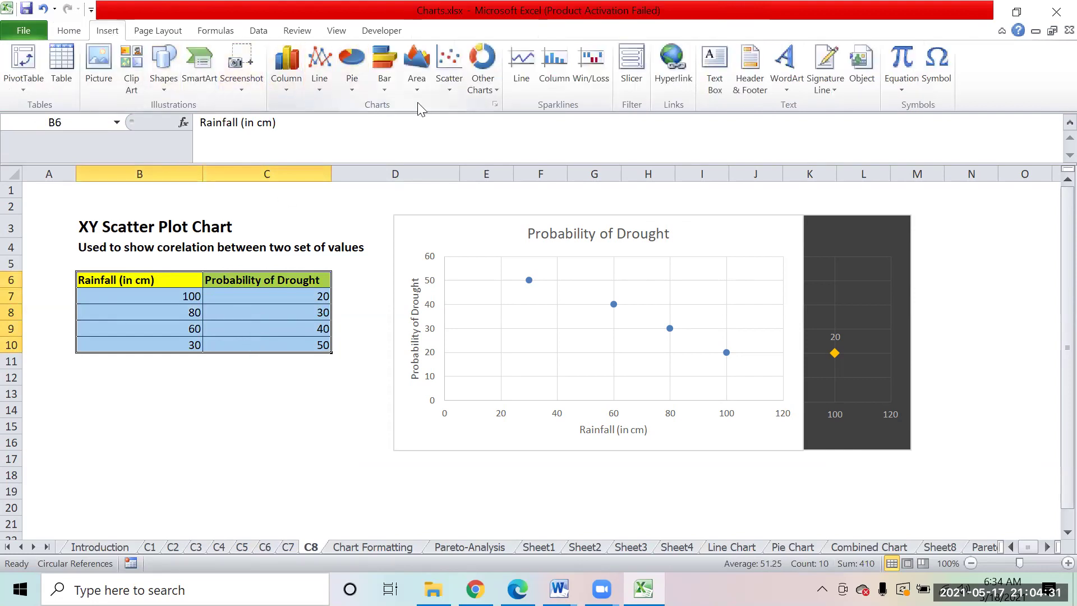
pyautogui.click(456, 91)
pyautogui.click(455, 134)
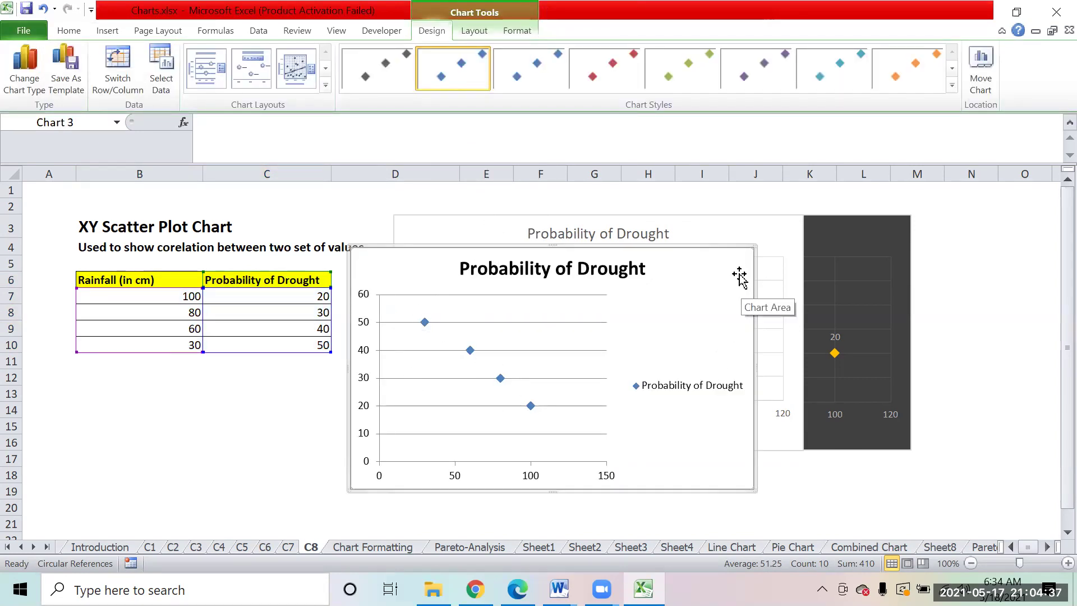
pyautogui.moveTo(730, 259); pyautogui.dragTo(781, 238)
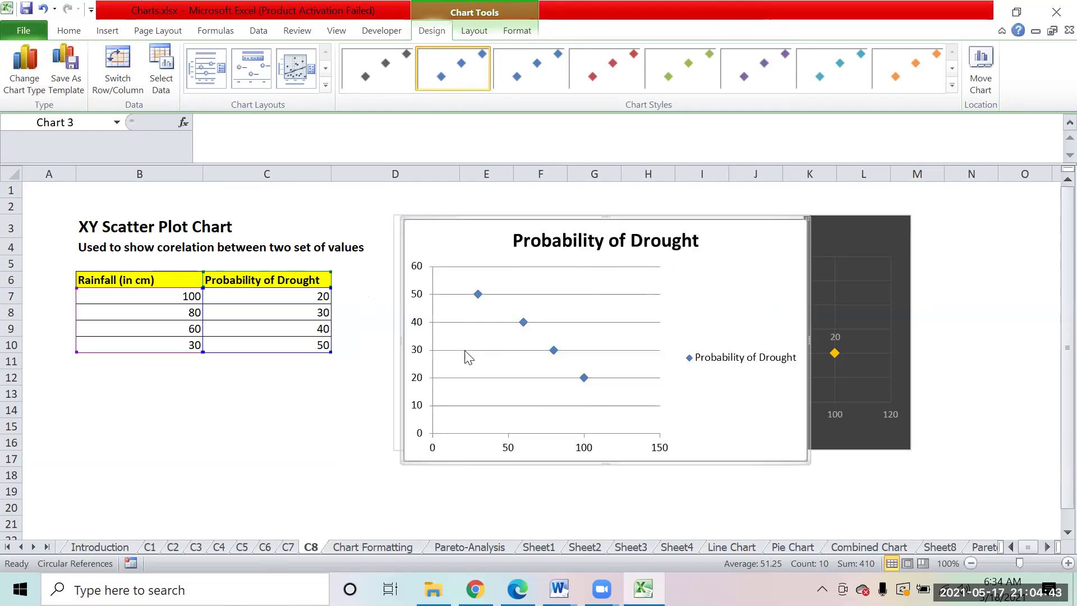
# Compare the Rainfall range B6:B10 and the Probability of Drought range C6:C10 with the new scatter chart
pyautogui.moveTo(149, 282); pyautogui.dragTo(162, 336)
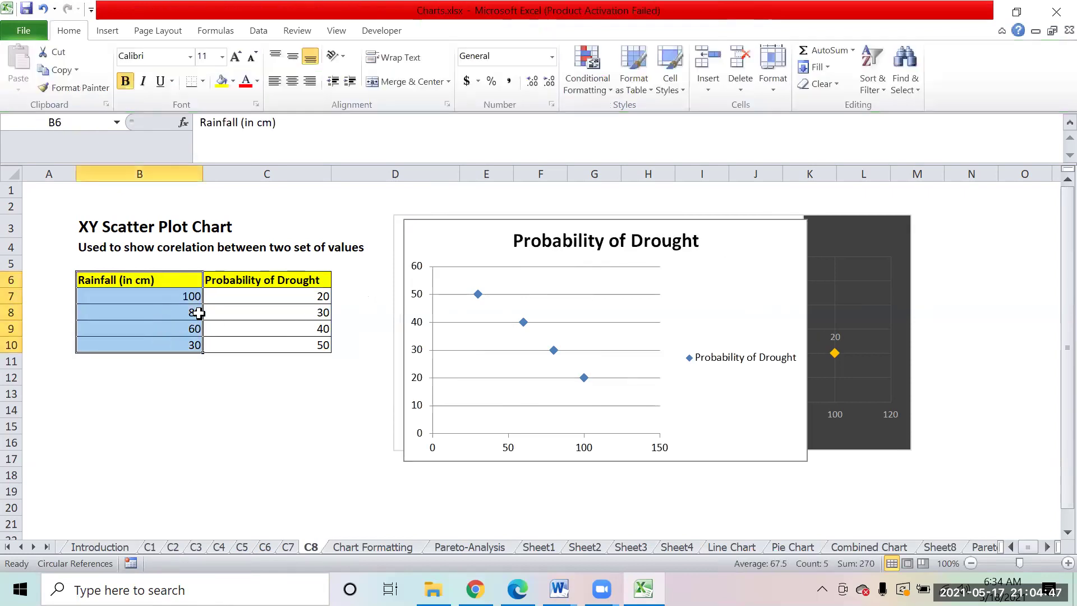
pyautogui.click(260, 280)
pyautogui.moveTo(261, 280); pyautogui.dragTo(266, 345)
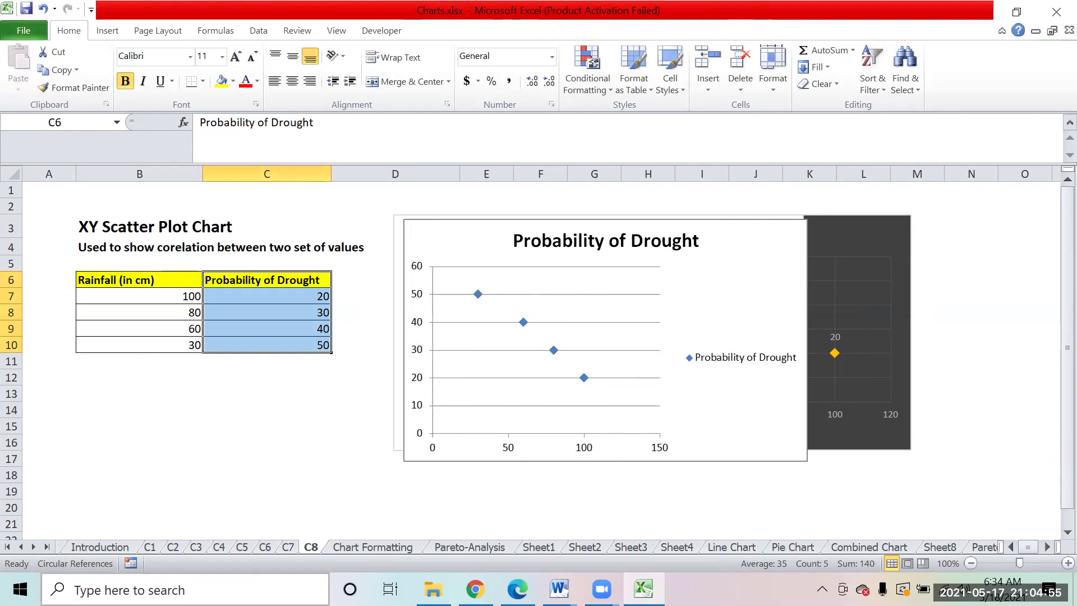
# Enter the line equation y=mx+c as text in cell B18
pyautogui.click(155, 468)
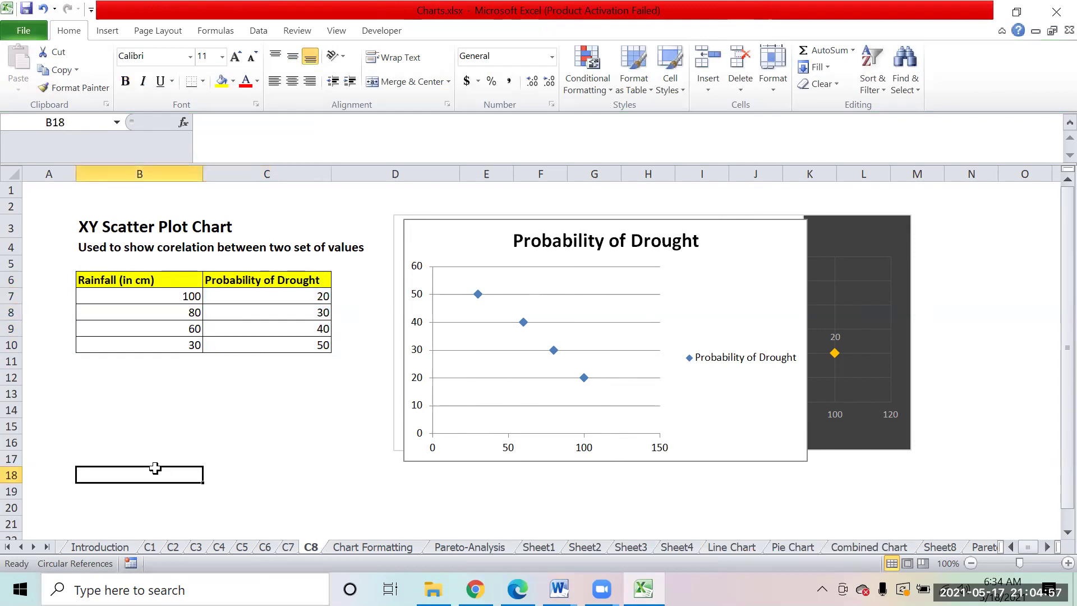
pyautogui.write('y=mx')
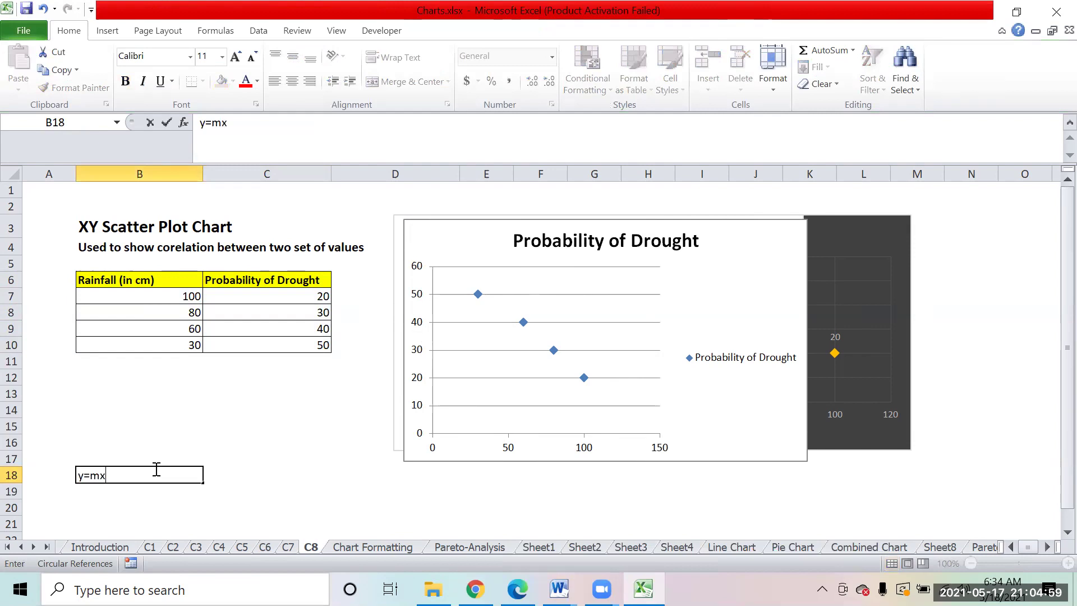
pyautogui.write('+x')
pyautogui.press('Return')
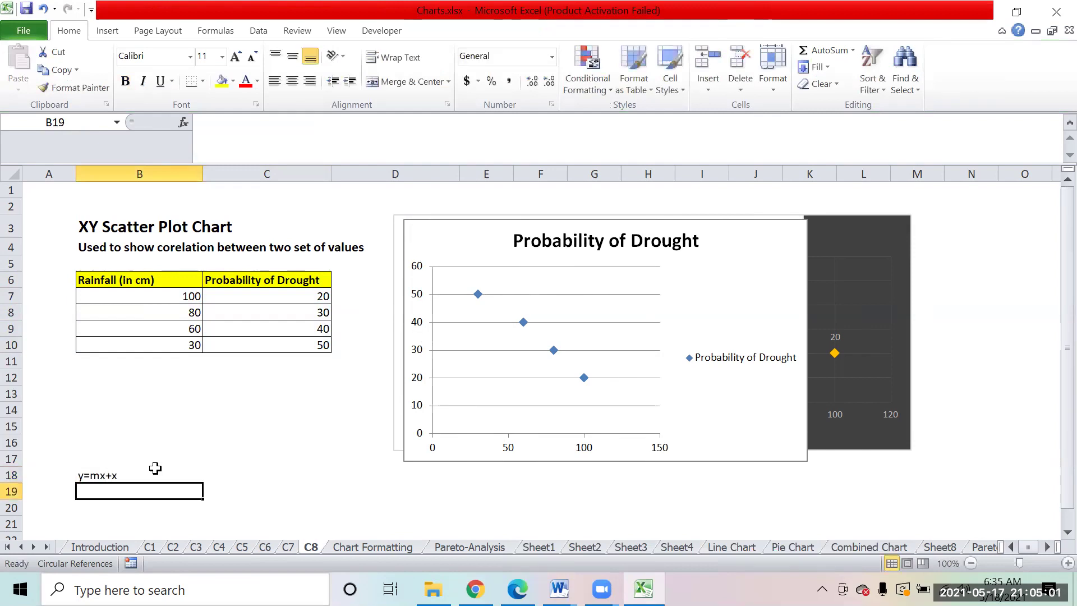
pyautogui.click(155, 469)
pyautogui.click(284, 119)
pyautogui.press('BackSpace')
pyautogui.write('c')
pyautogui.press('Return')
pyautogui.press('Up')
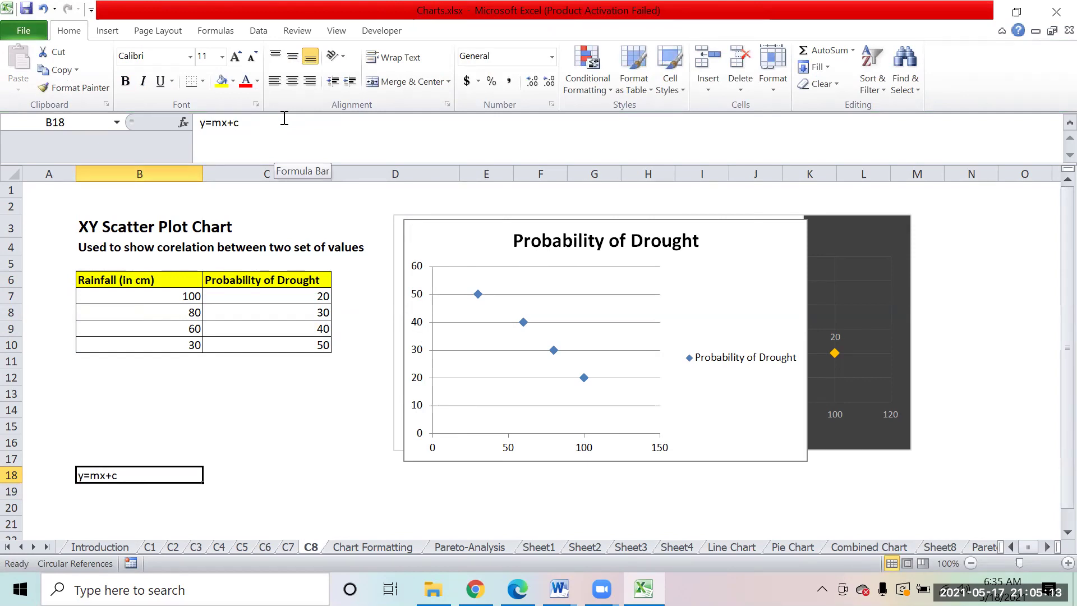
# Enter the headers Salary in B21 and Expense in C21 for a second example table
pyautogui.press('Down')
pyautogui.press('Down')
pyautogui.press('Down')
pyautogui.write('Salafy')
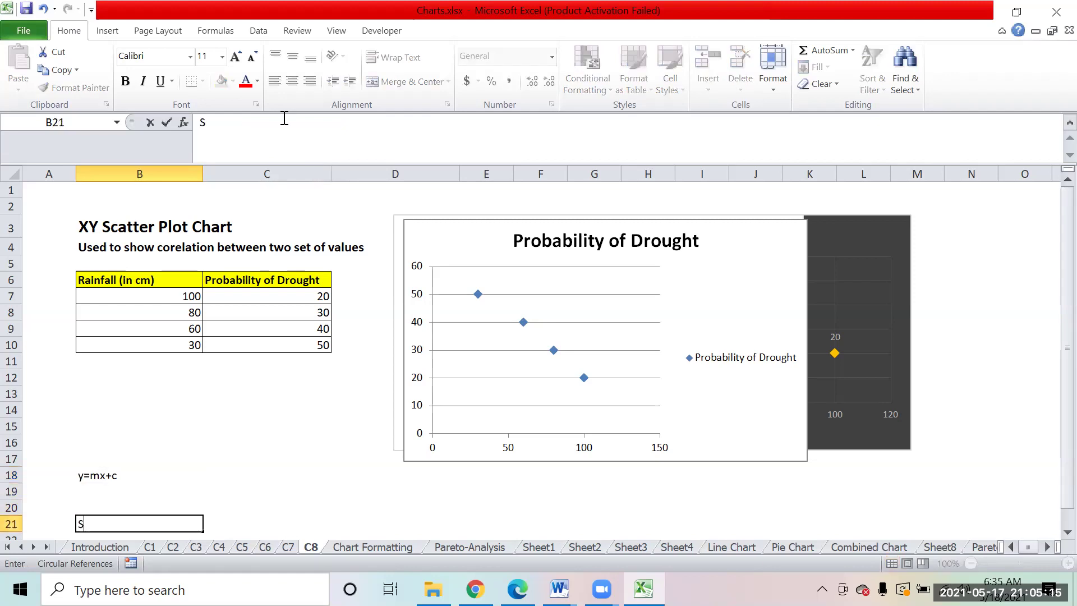
pyautogui.press('BackSpace')
pyautogui.press('BackSpace')
pyautogui.write('ry')
pyautogui.press('Return')
pyautogui.press('Up')
pyautogui.press('Right')
pyautogui.write('E')
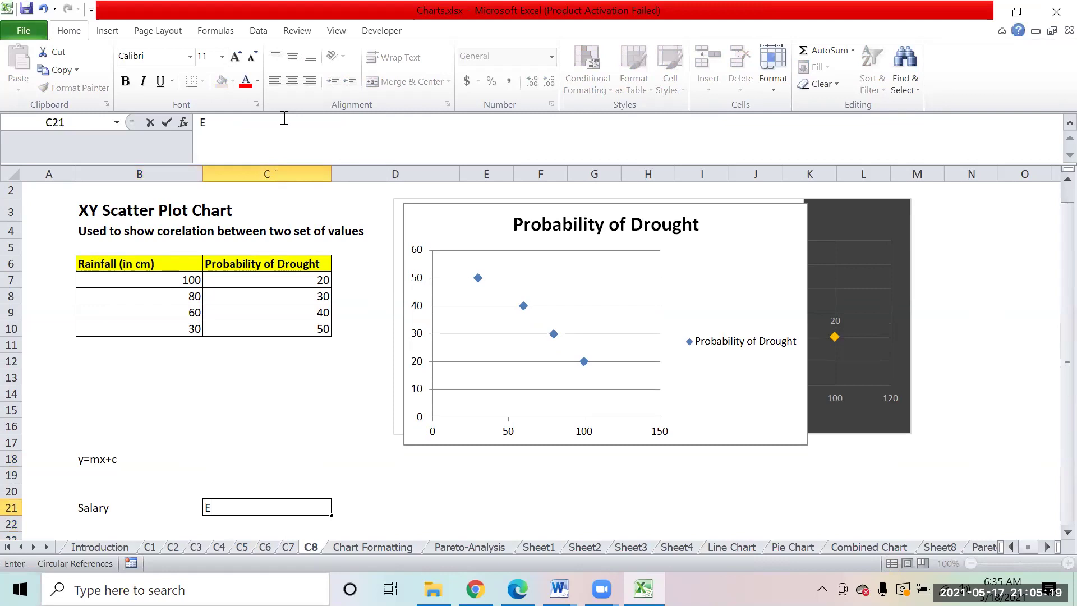
pyautogui.write('xpense')
pyautogui.press('Return')
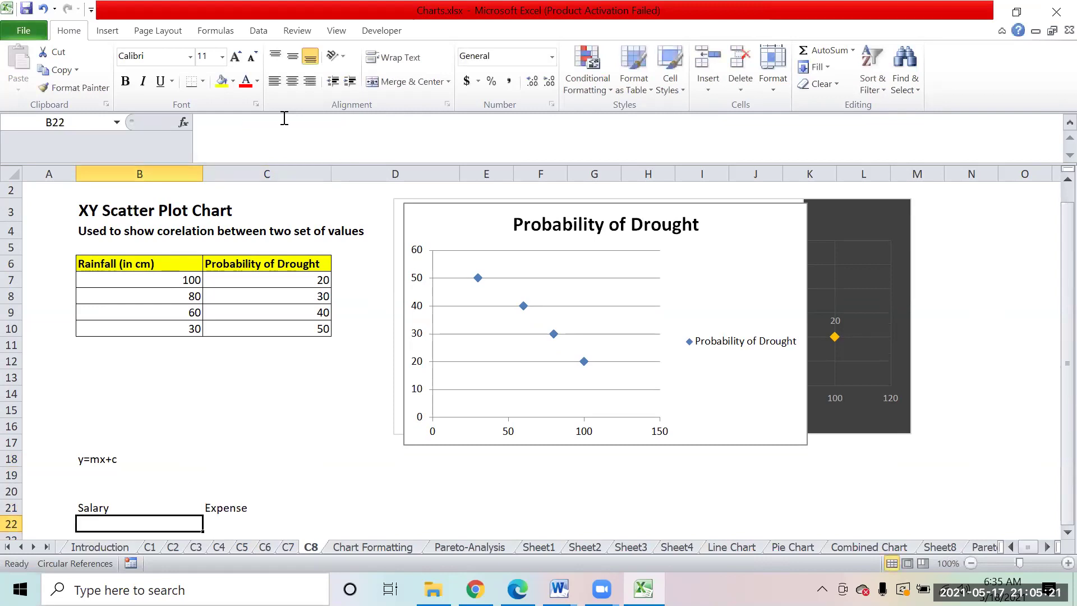
# Fill row 22 with a Salary of 10000 and an Expense of 3000
pyautogui.press('Down')
pyautogui.press('Down')
pyautogui.press('Up')
pyautogui.press('Up')
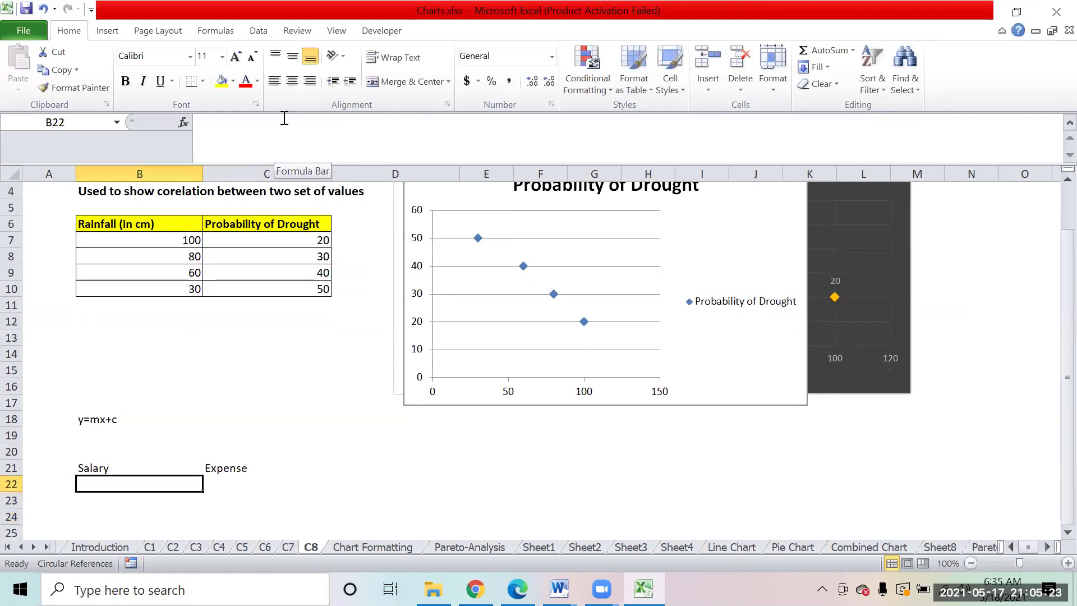
pyautogui.write('10000')
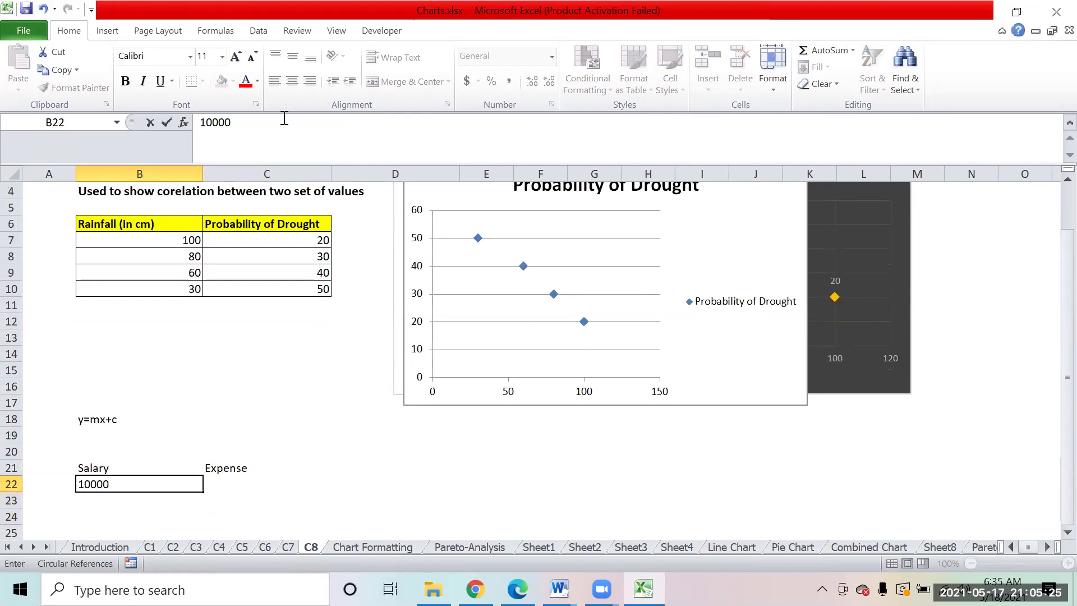
pyautogui.press('Tab')
pyautogui.write('3000')
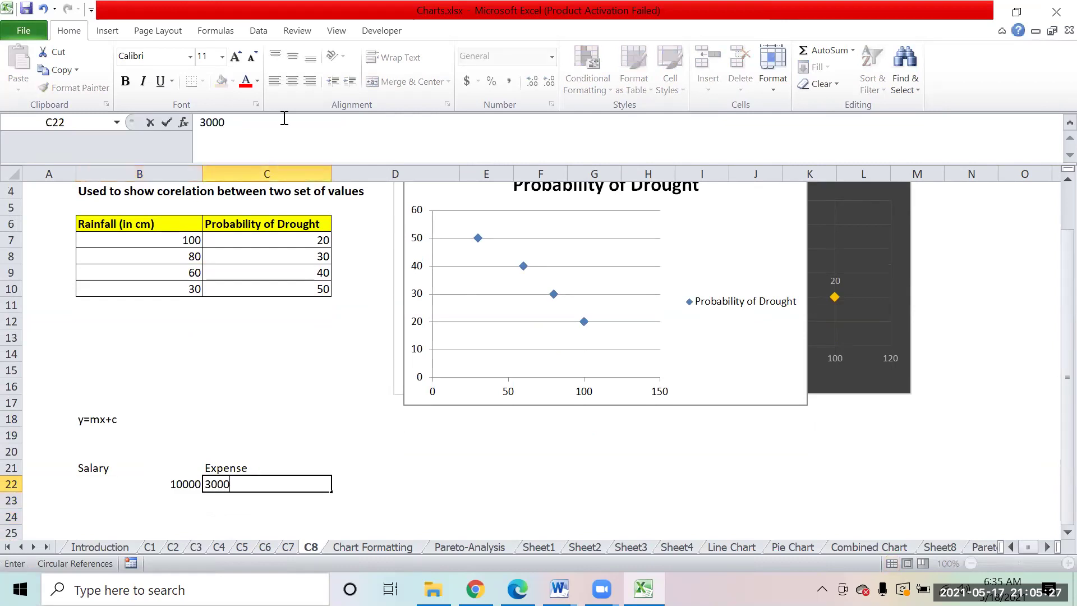
pyautogui.press('Return')
# Fill row 23 with a Salary of 12000 and an Expense of 3500
pyautogui.write('12000')
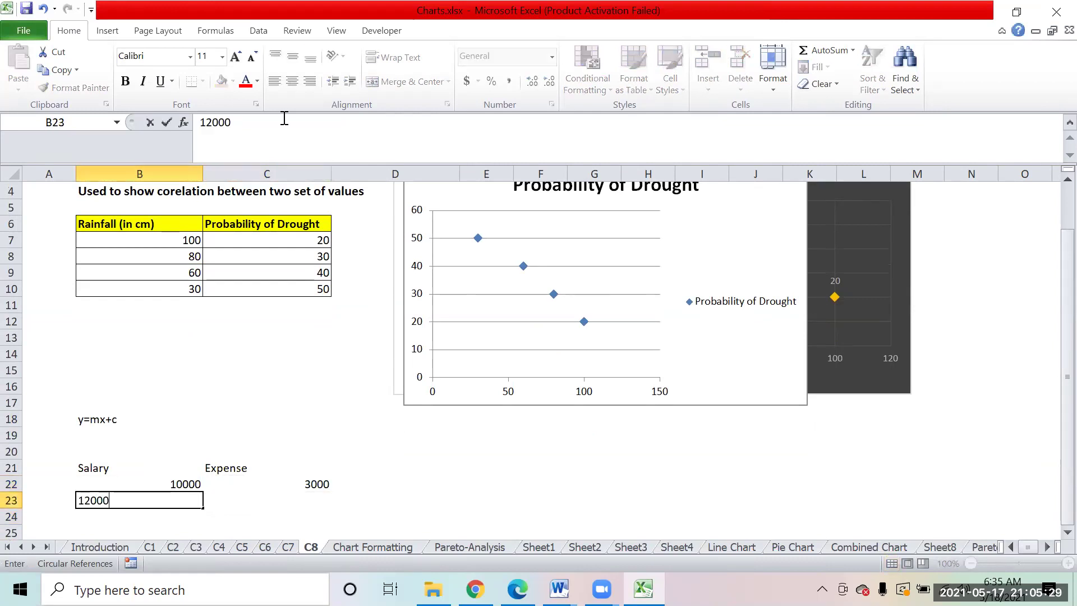
pyautogui.press('Tab')
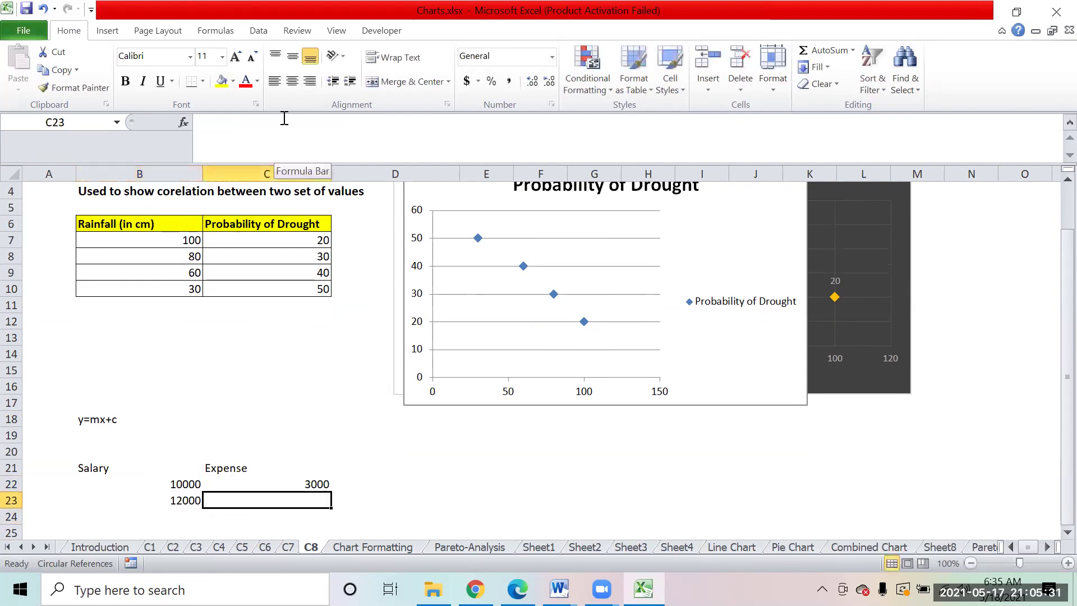
pyautogui.write('3500\\')
pyautogui.press('BackSpace')
pyautogui.press('Return')
pyautogui.press('Left')
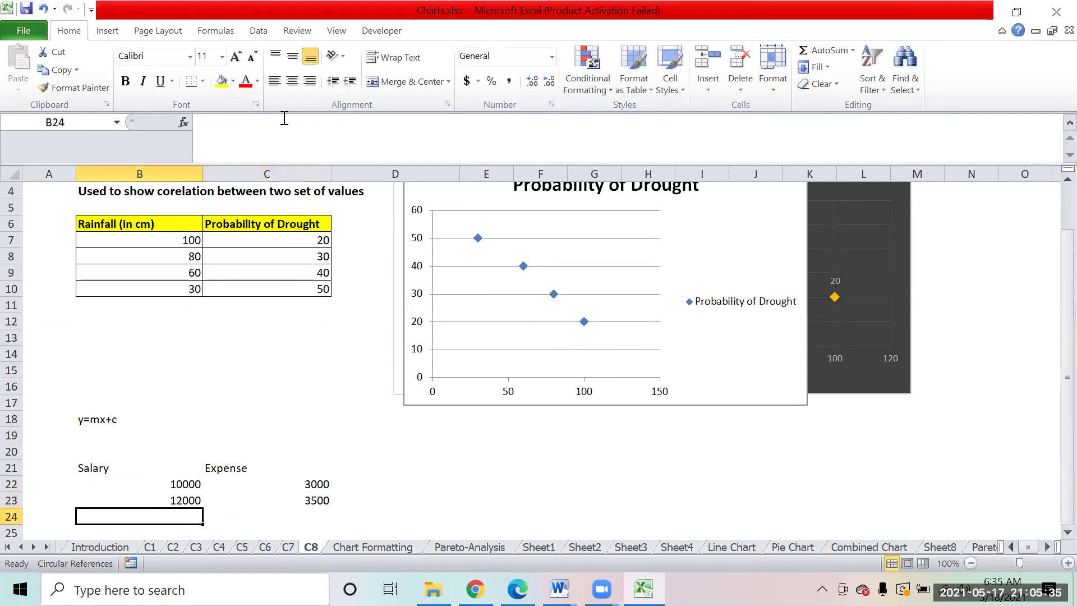
# Fill row 24 with a Salary of 20000 and an Expense of 5000
pyautogui.write('20000')
pyautogui.press('Return')
pyautogui.press('Up')
pyautogui.press('Right')
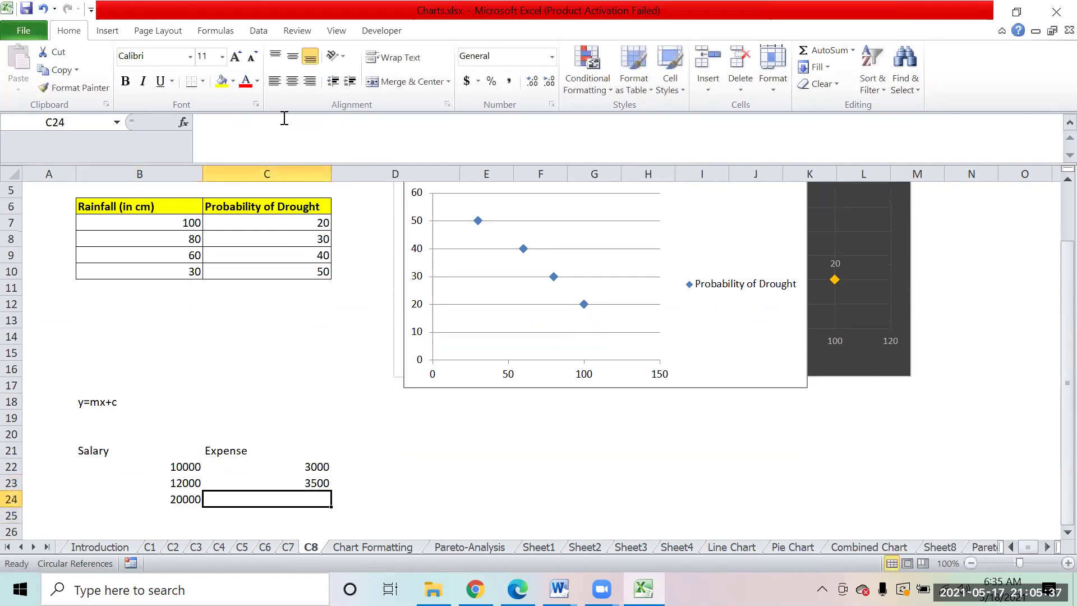
pyautogui.write('5000')
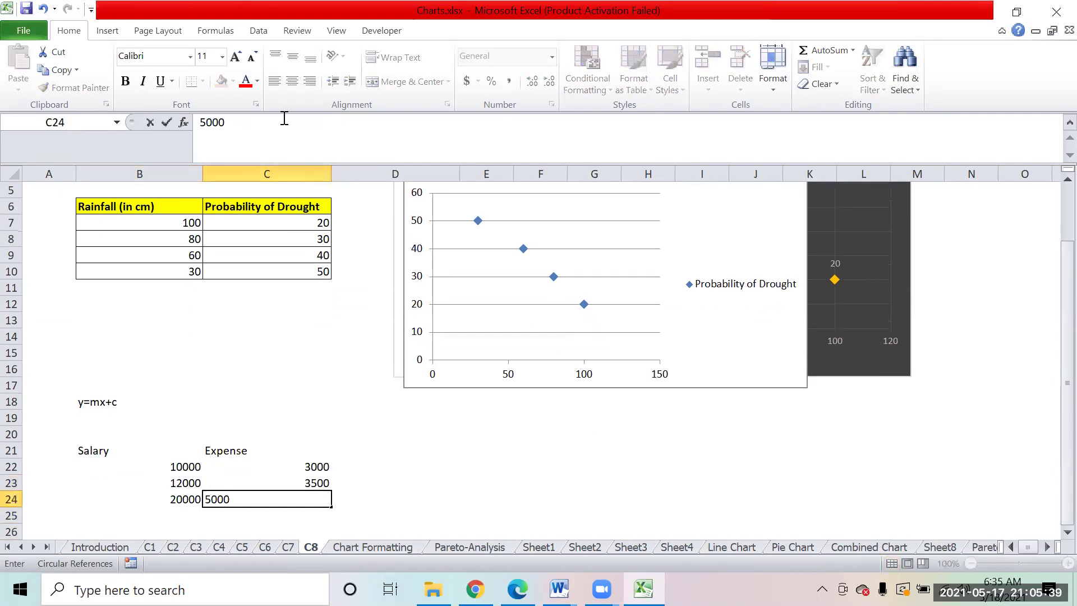
pyautogui.press('Return')
# Insert a markers-only scatter chart from B21:C24 and move it to about columns H to O, rows 11 to 25
pyautogui.press('Up')
pyautogui.press('Up')
pyautogui.press('Up')
pyautogui.press('Up')
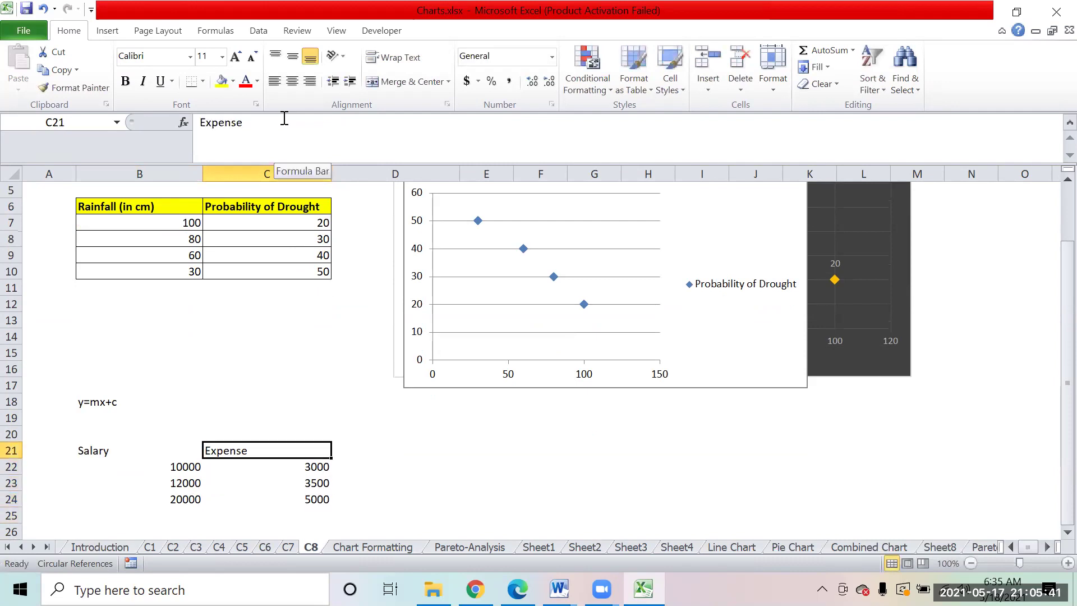
pyautogui.hotkey('shift', 'Left')
pyautogui.hotkey('shift', 'Down')
pyautogui.hotkey('shift', 'Down')
pyautogui.hotkey('shift', 'Down')
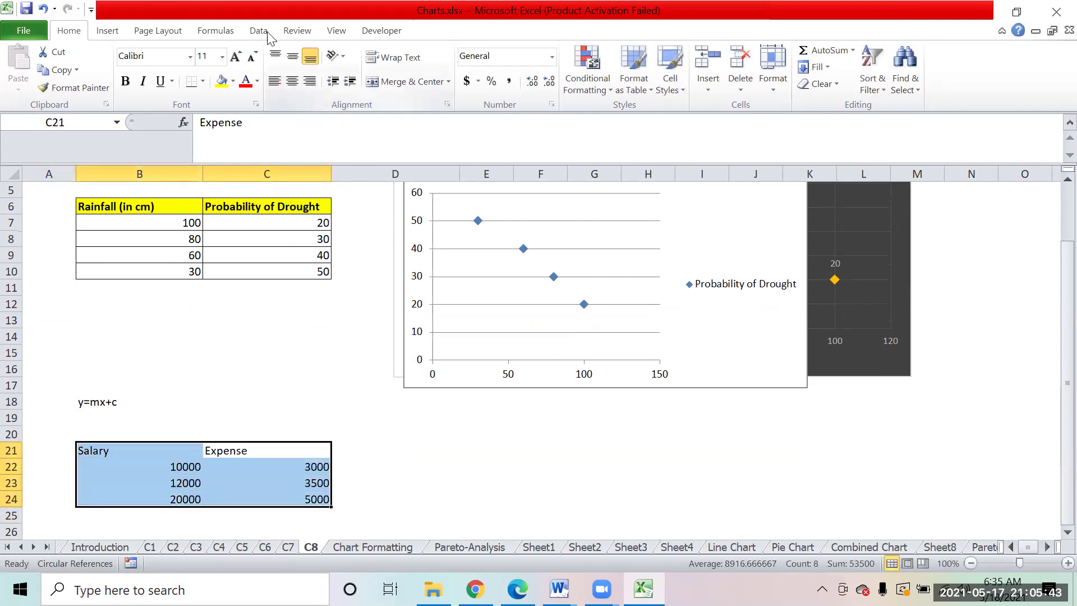
pyautogui.click(96, 35)
pyautogui.click(462, 95)
pyautogui.click(460, 147)
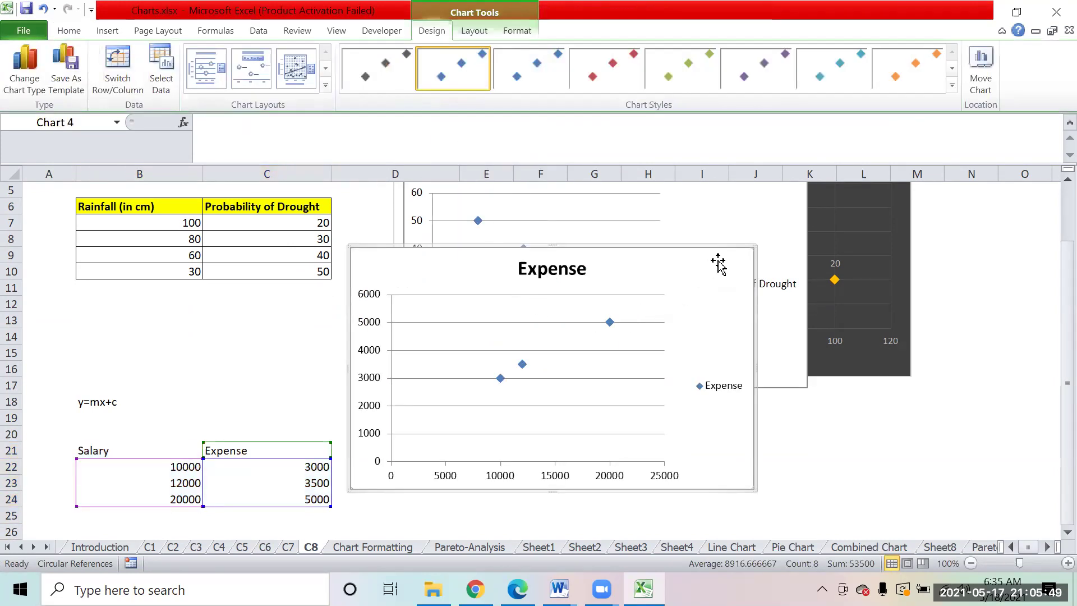
pyautogui.moveTo(719, 261); pyautogui.dragTo(797, 291)
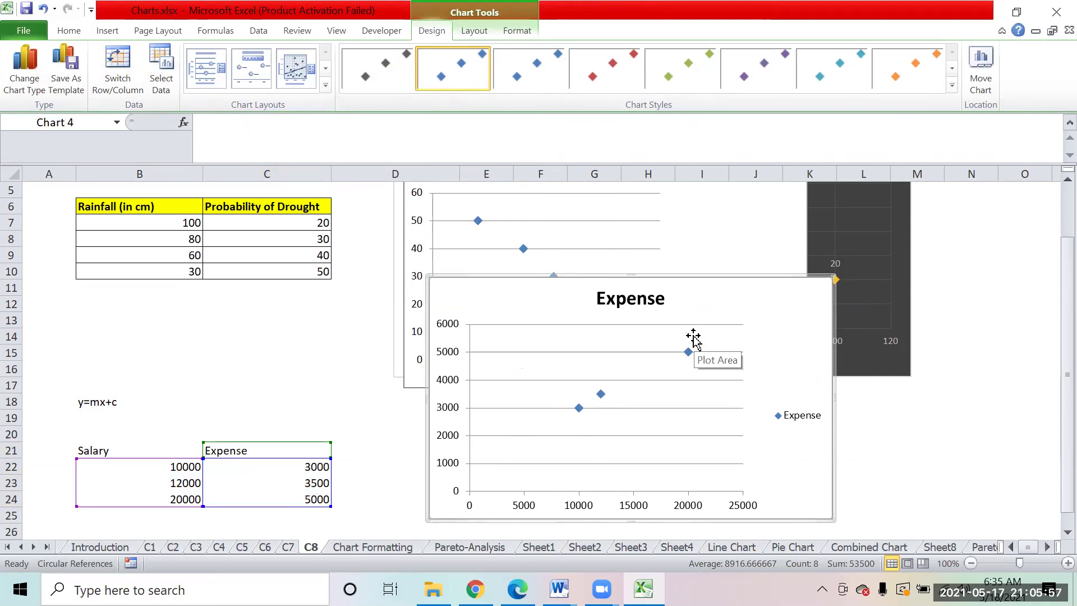
pyautogui.moveTo(752, 291); pyautogui.dragTo(961, 295)
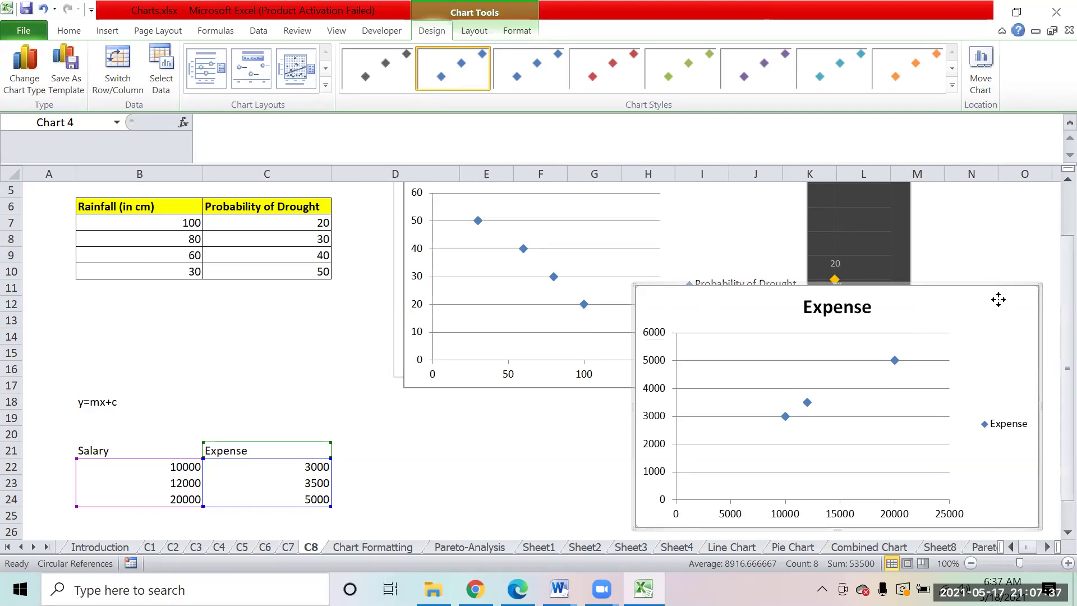
# Add centered data labels to the Expense scatter chart and move it up to about columns F to N, rows 6 to 20
pyautogui.click(476, 32)
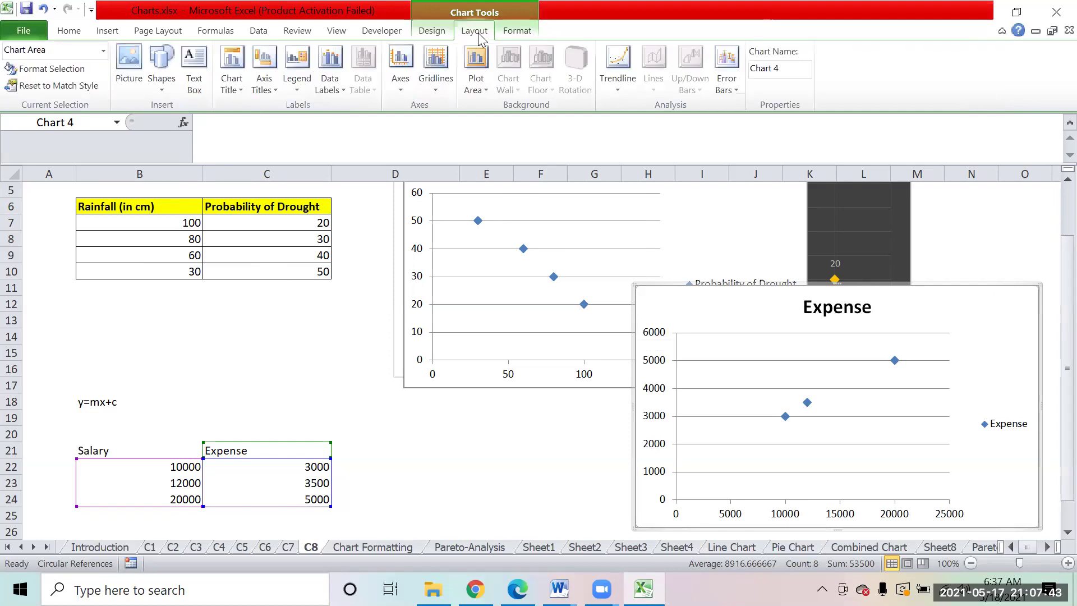
pyautogui.click(330, 70)
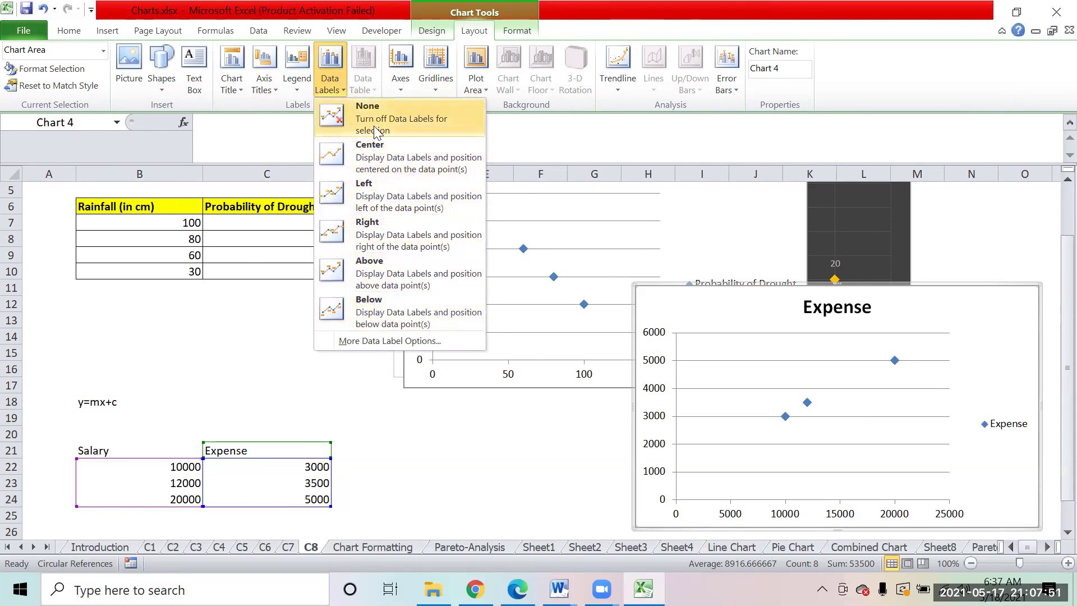
pyautogui.click(375, 157)
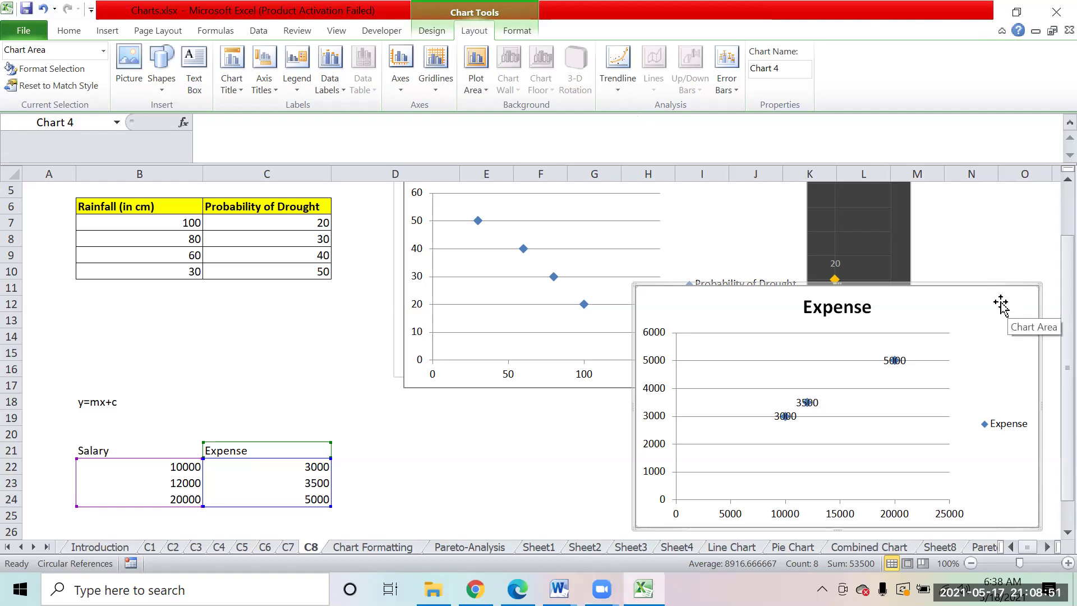
pyautogui.moveTo(1007, 305); pyautogui.dragTo(907, 203)
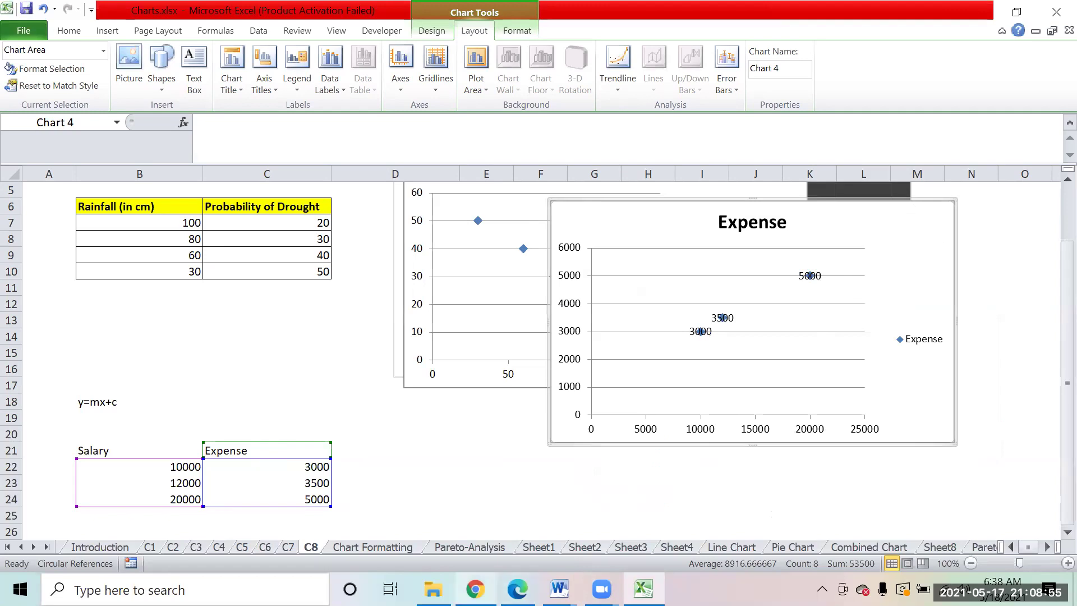
# Switch to Chrome, search Google for "sql server express edition download" and open Microsoft's SQL Server downloads page
pyautogui.click(474, 589)
pyautogui.hotkey('ctrl', 'Tab')
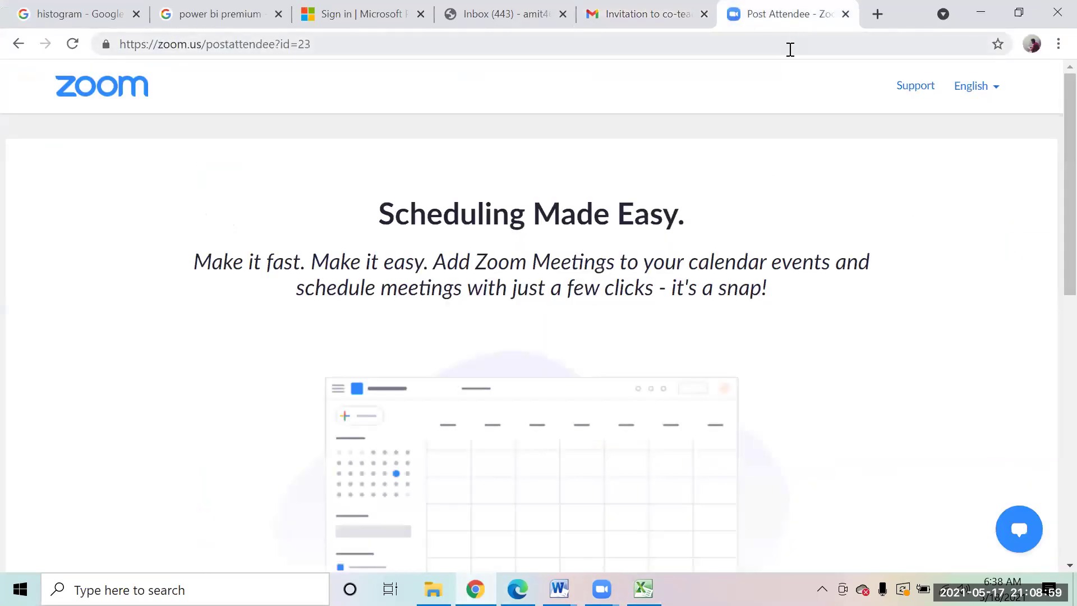
pyautogui.click(790, 48)
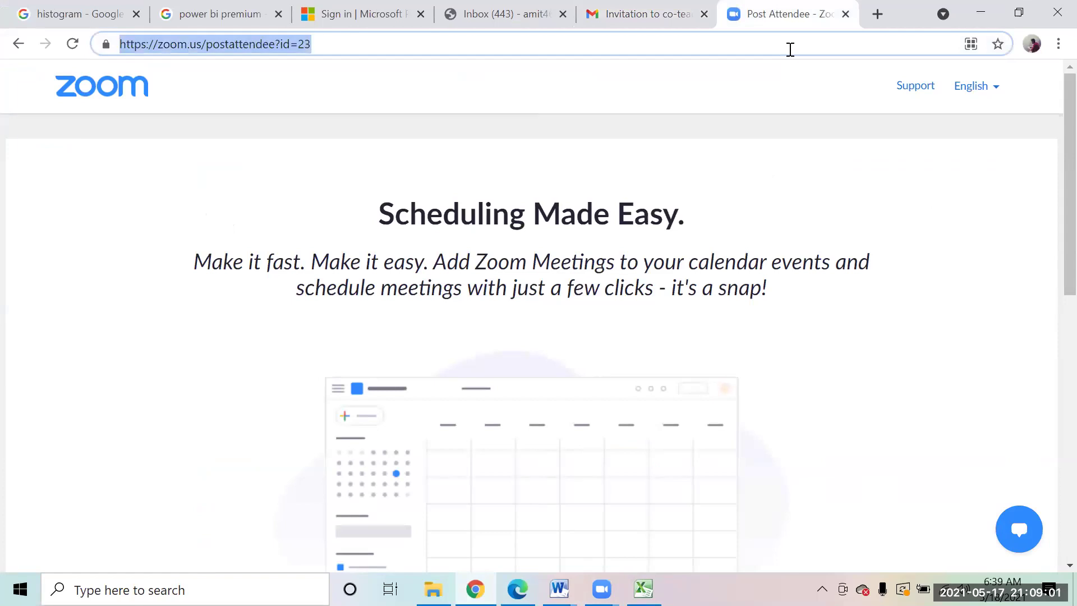
pyautogui.write('sql')
pyautogui.press('Down')
pyautogui.press('Down')
pyautogui.press('Return')
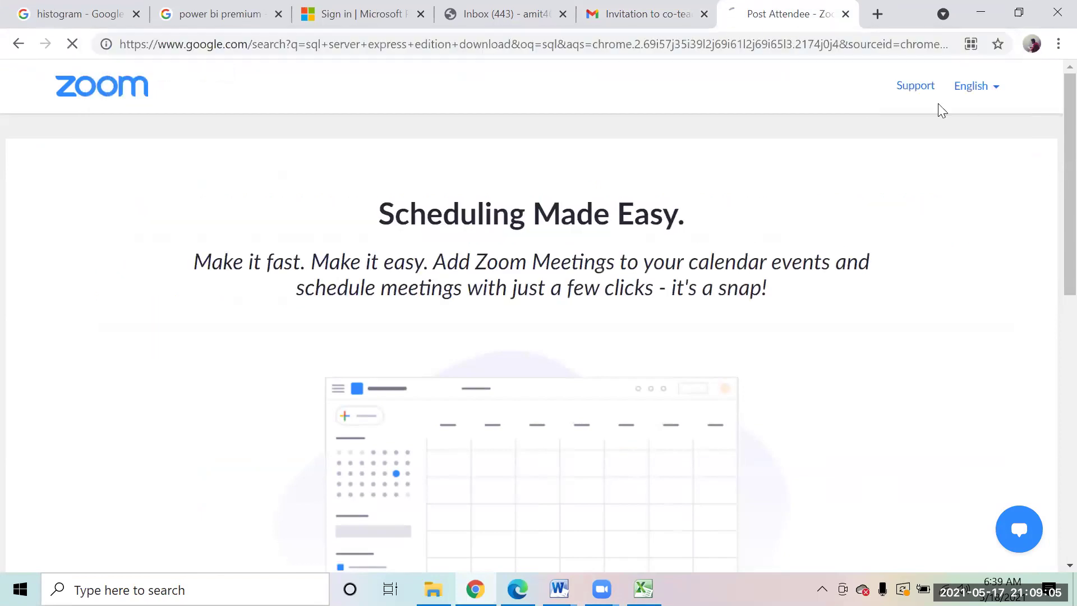
pyautogui.click(350, 251)
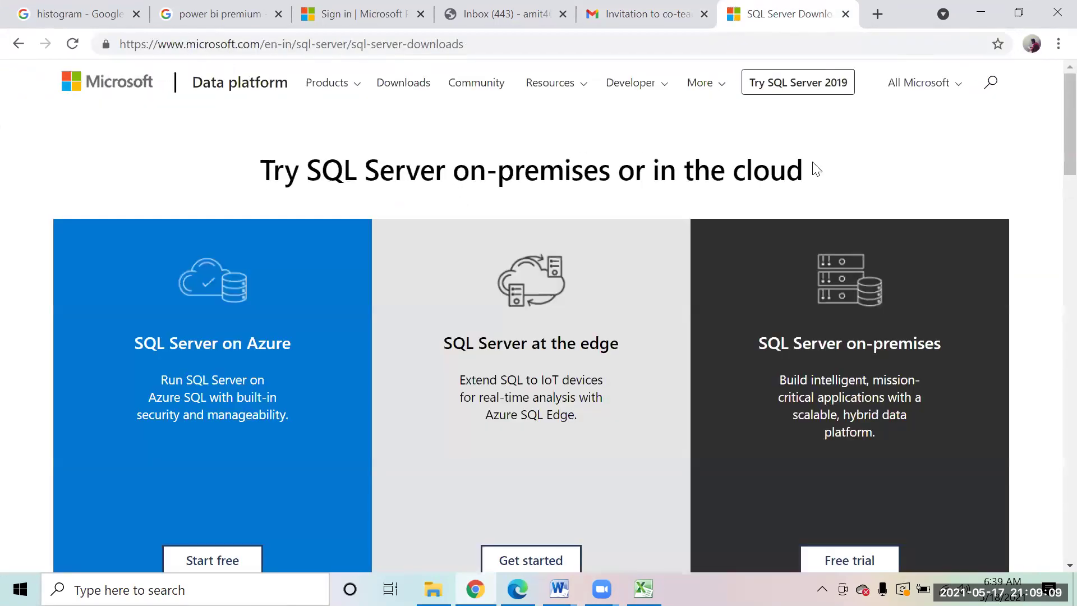
pyautogui.scroll(-1, 1048, 126)
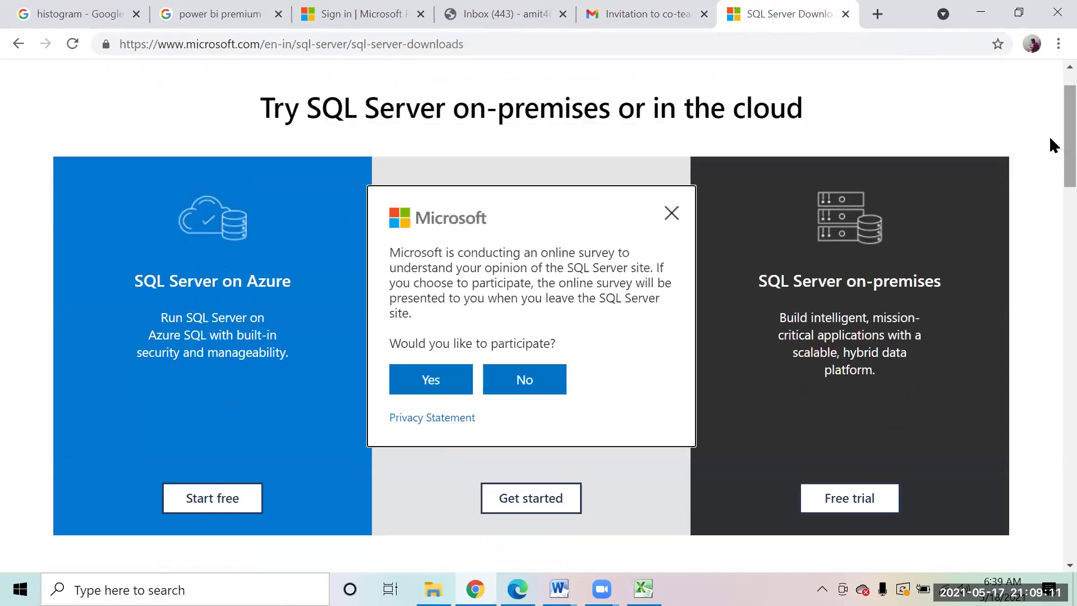
# Dismiss the Microsoft survey prompt and go to the free specialised editions, where the Express download is offered
pyautogui.click(671, 216)
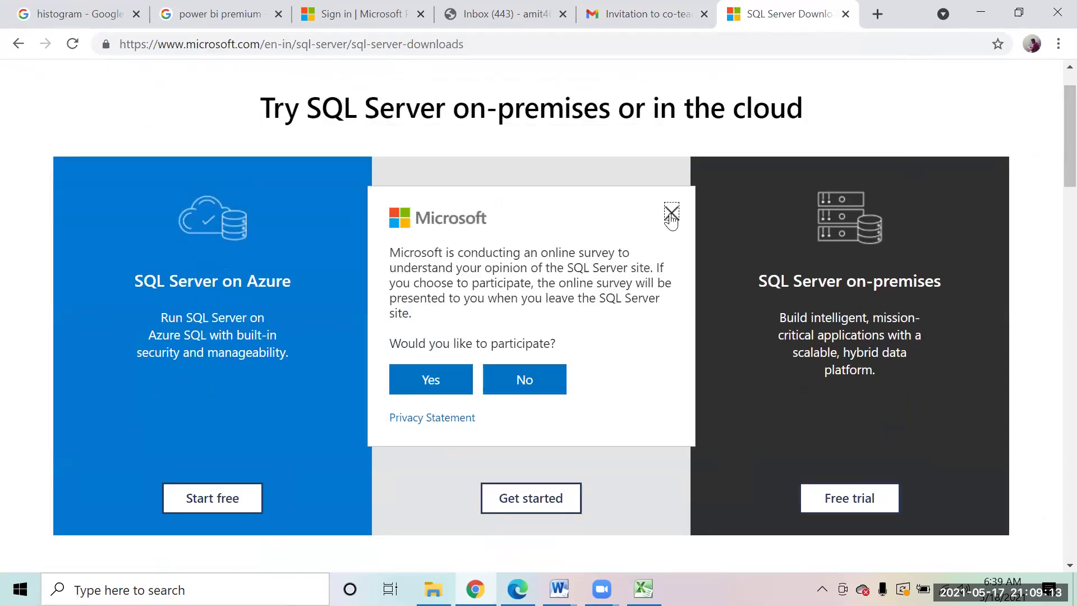
pyautogui.click(763, 48)
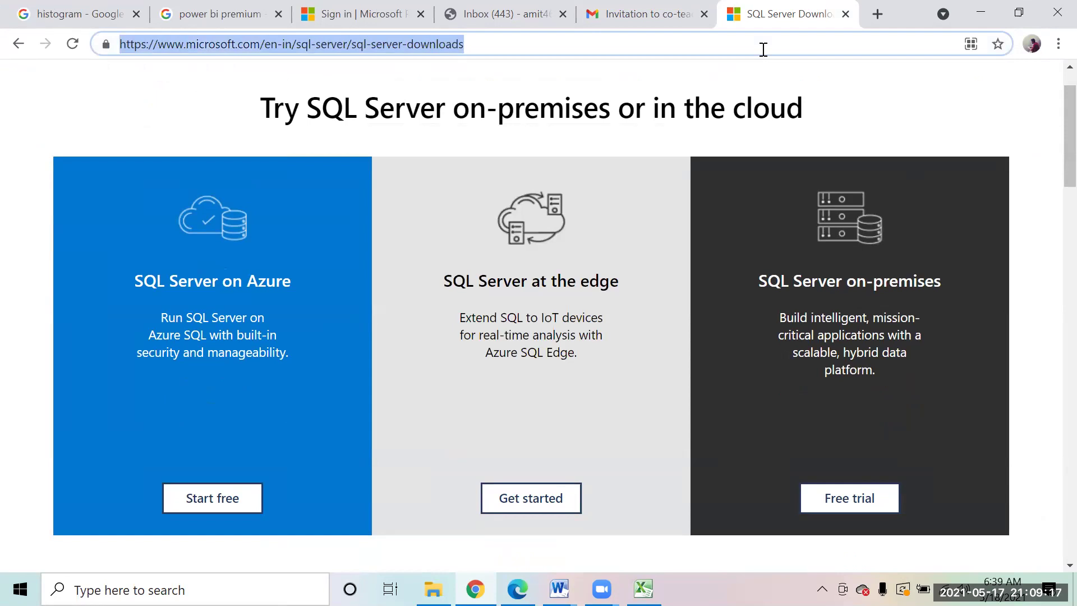
pyautogui.click(613, 360)
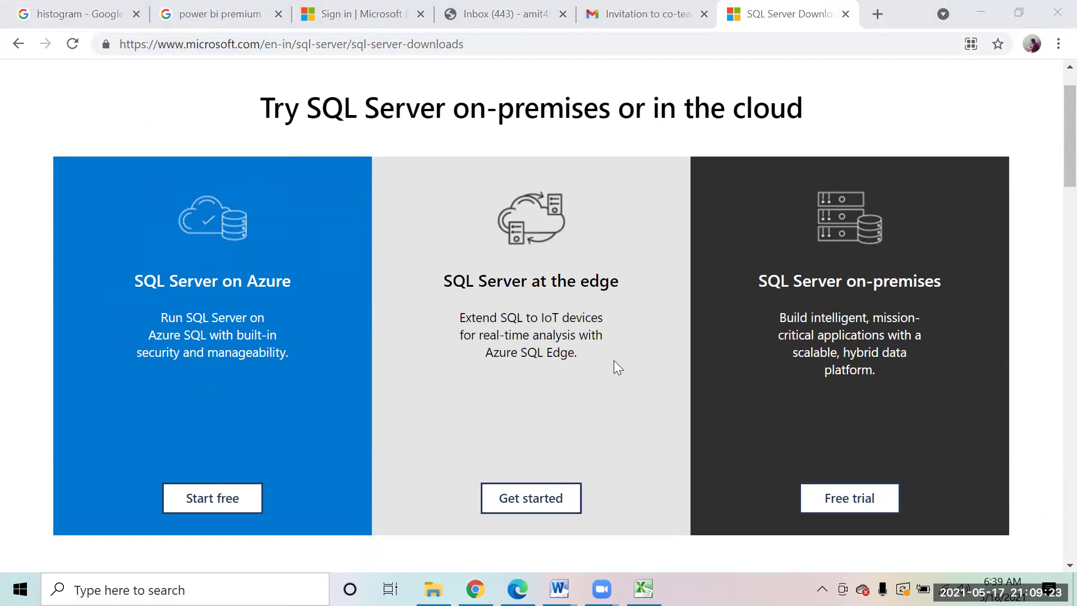
pyautogui.click(1048, 166)
pyautogui.scroll(-4, 1048, 254)
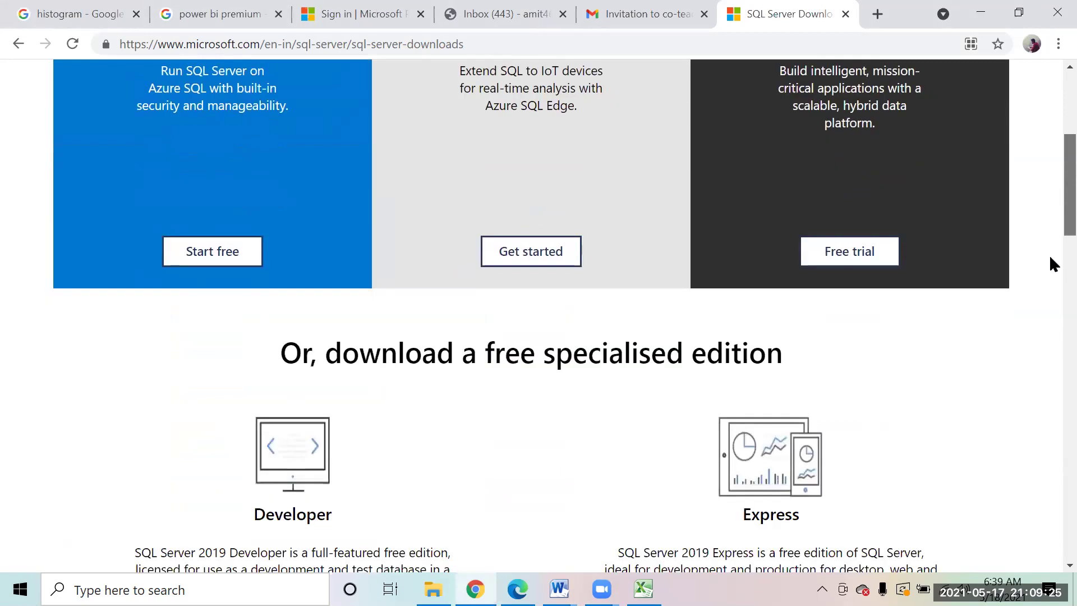
pyautogui.scroll(-3, 1049, 254)
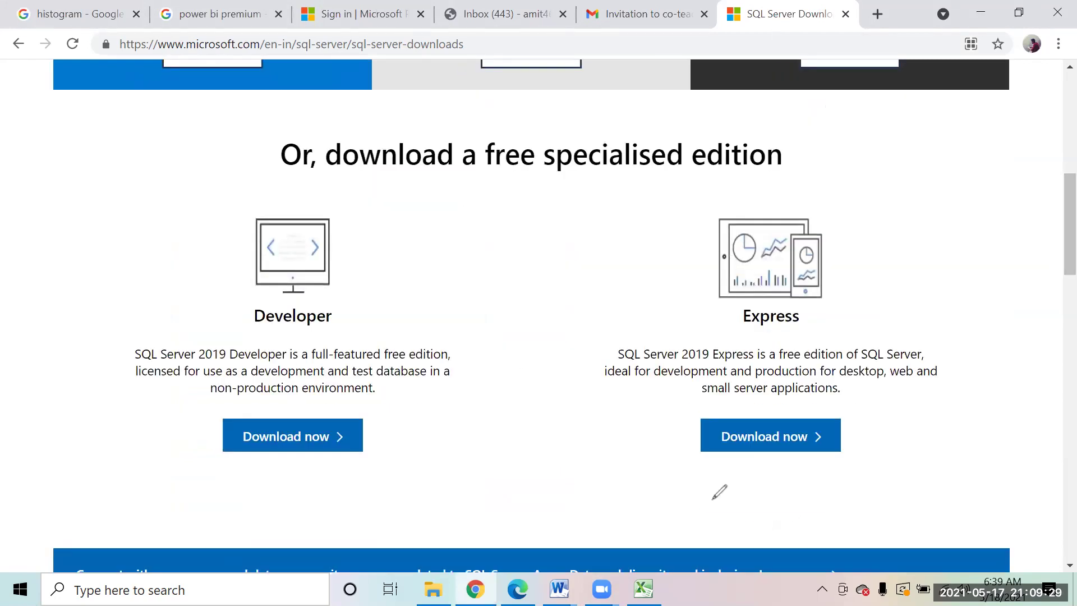
# Annotate the SQL Server Express edition and its download link with freehand circles, arrows and tick marks
pyautogui.moveTo(728, 202); pyautogui.dragTo(668, 173)
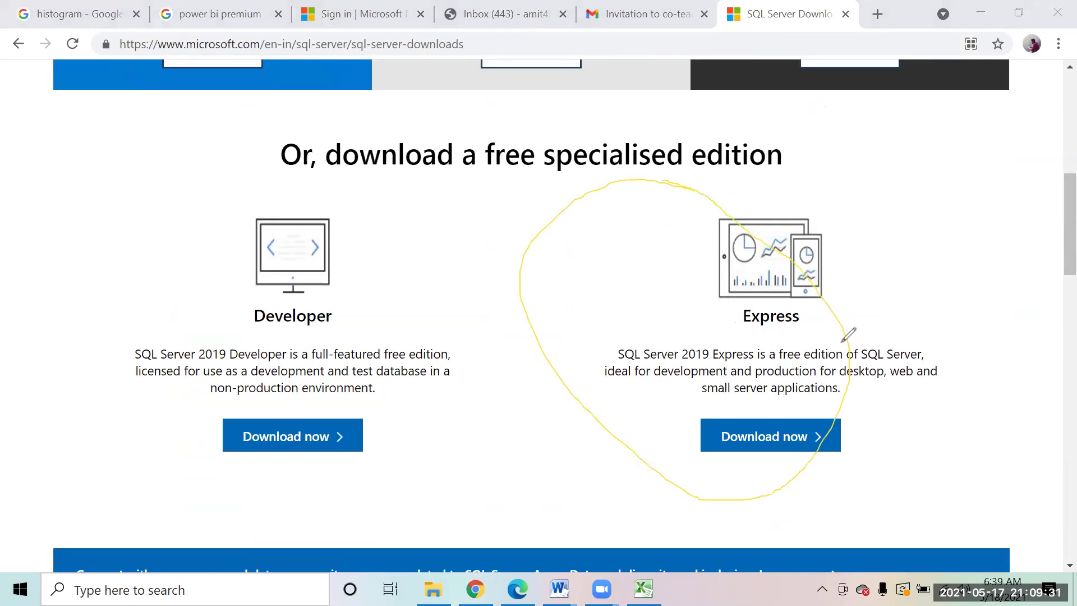
pyautogui.moveTo(881, 318)
pyautogui.mouseDown()
pyautogui.moveTo(895, 344)
pyautogui.moveTo(919, 300)
pyautogui.mouseUp()
pyautogui.moveTo(724, 408)
pyautogui.mouseDown()
pyautogui.moveTo(788, 456)
pyautogui.moveTo(731, 417)
pyautogui.mouseUp()
pyautogui.moveTo(634, 392)
pyautogui.mouseDown()
pyautogui.moveTo(669, 417)
pyautogui.moveTo(657, 425)
pyautogui.mouseUp()
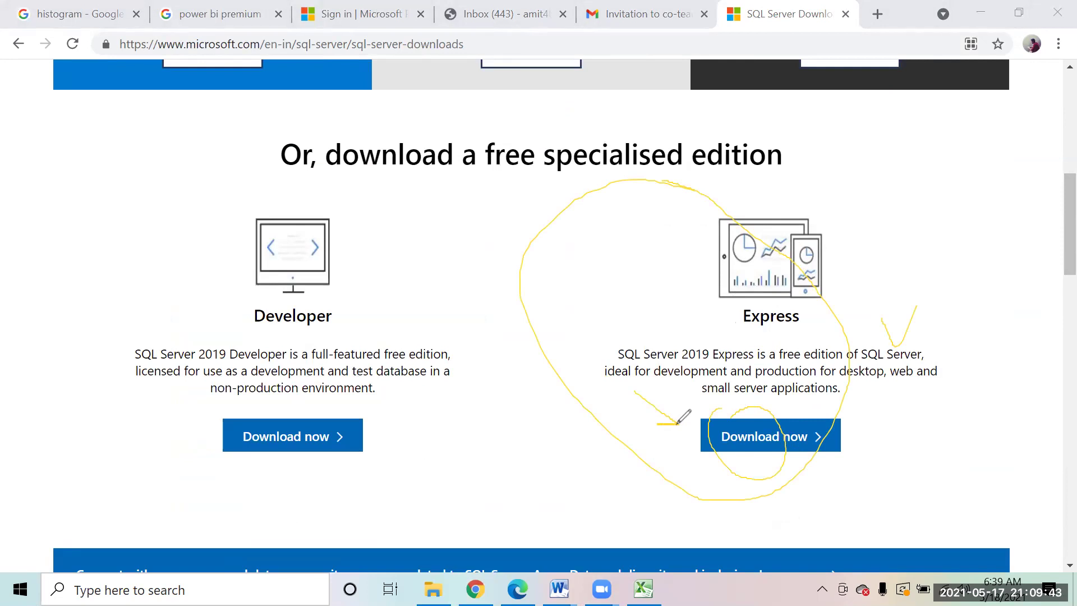
pyautogui.moveTo(672, 399); pyautogui.dragTo(673, 438)
pyautogui.moveTo(665, 365)
pyautogui.mouseDown()
pyautogui.moveTo(664, 402)
pyautogui.moveTo(674, 412)
pyautogui.mouseUp()
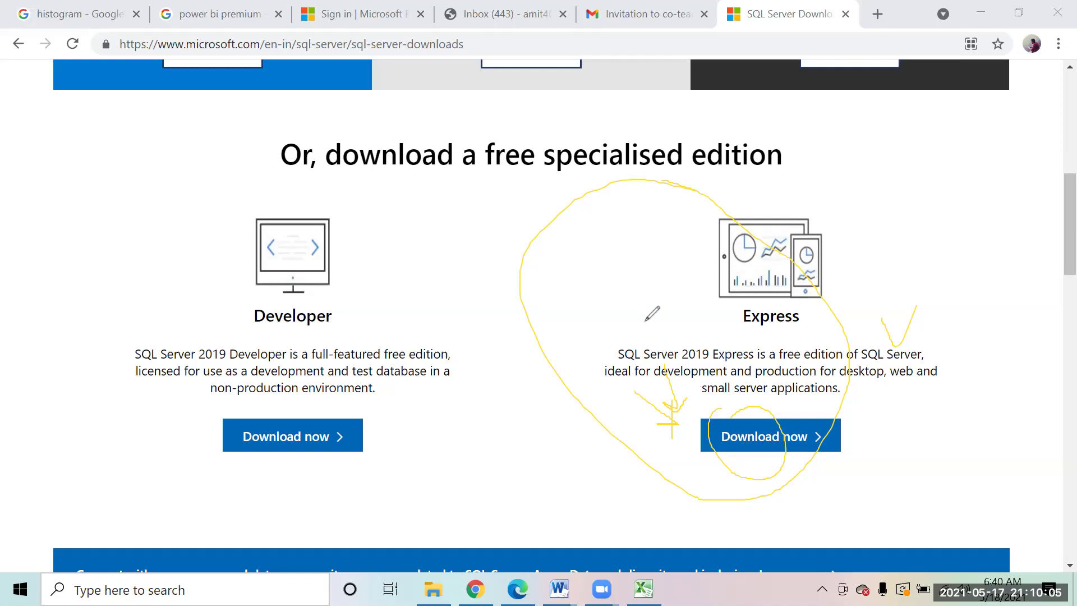
pyautogui.moveTo(611, 250)
pyautogui.mouseDown()
pyautogui.moveTo(624, 284)
pyautogui.moveTo(632, 271)
pyautogui.moveTo(651, 293)
pyautogui.moveTo(614, 235)
pyautogui.mouseUp()
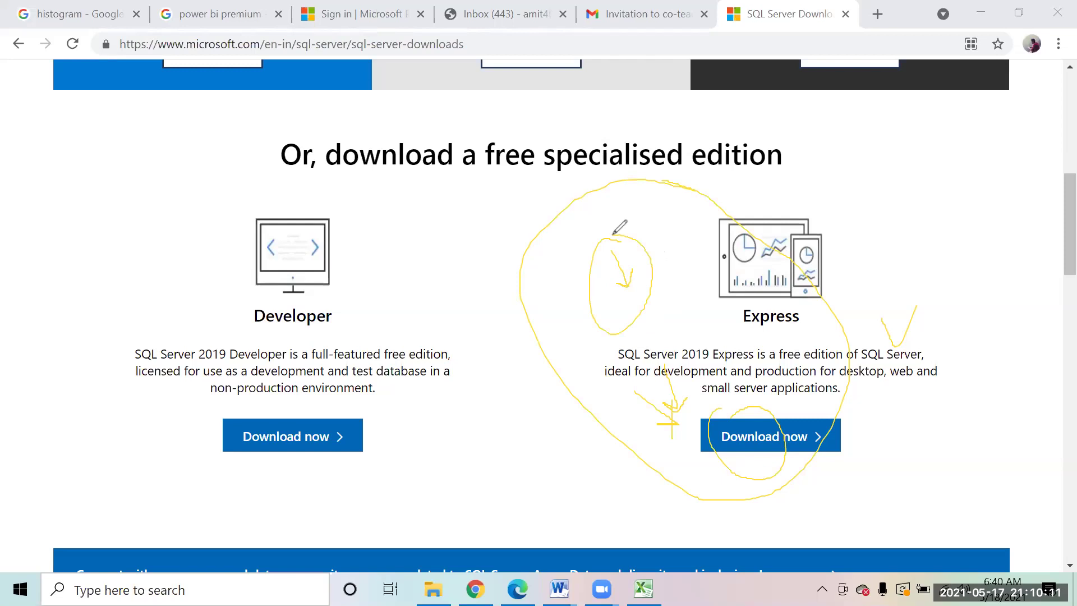
pyautogui.moveTo(684, 291); pyautogui.dragTo(717, 294)
# Search Google for "install ssms" in a new tab and open the Download SSMS section of Microsoft's SQL Server Management Studio page
pyautogui.click(864, 30)
pyautogui.write('in')
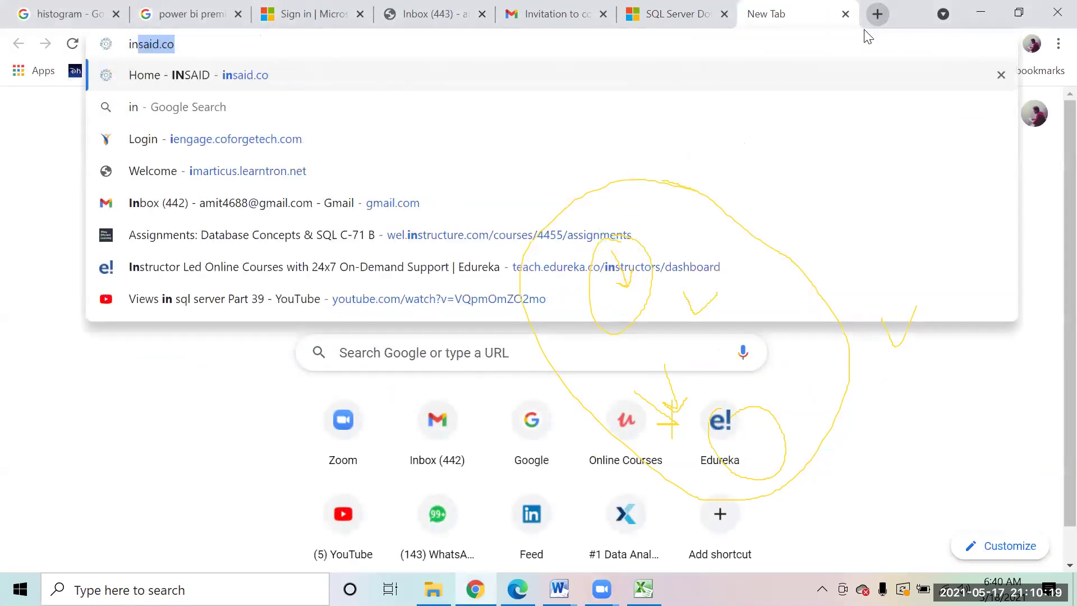
pyautogui.write('stall sss')
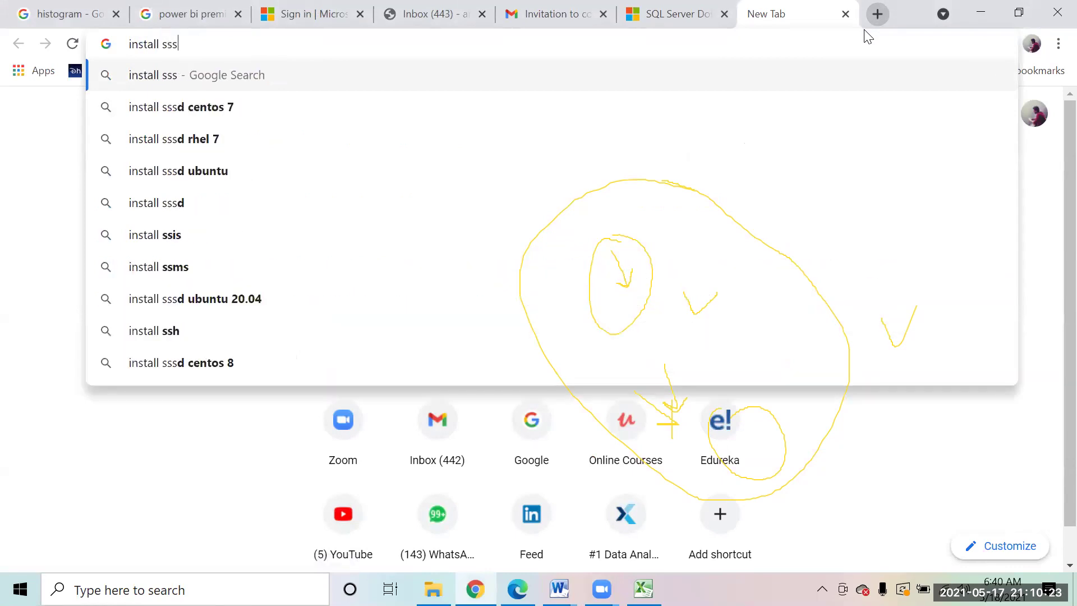
pyautogui.press('BackSpace')
pyautogui.write('ms')
pyautogui.press('Return')
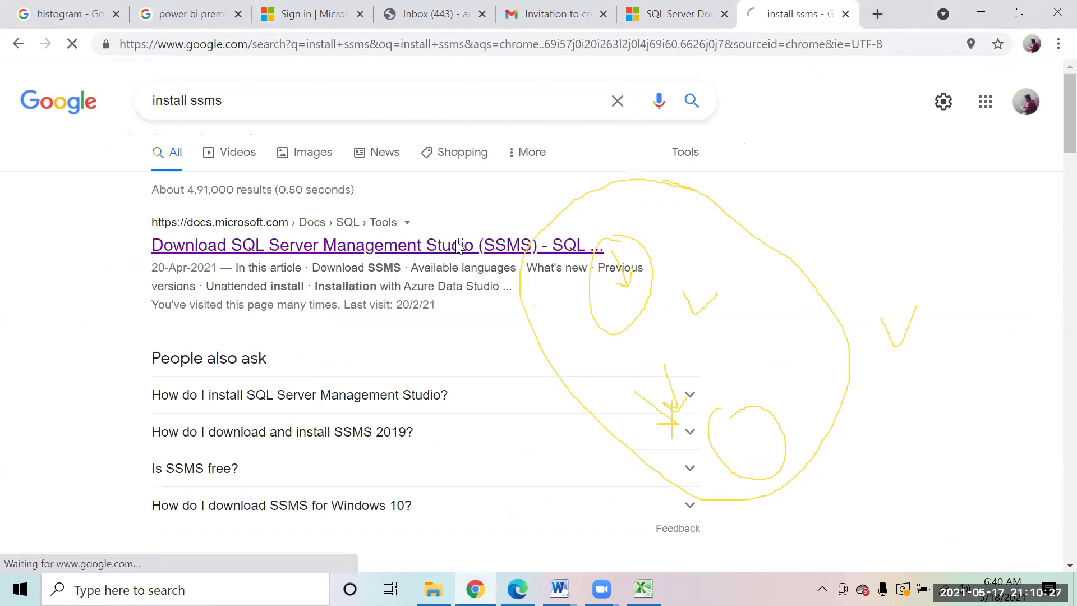
pyautogui.click(458, 246)
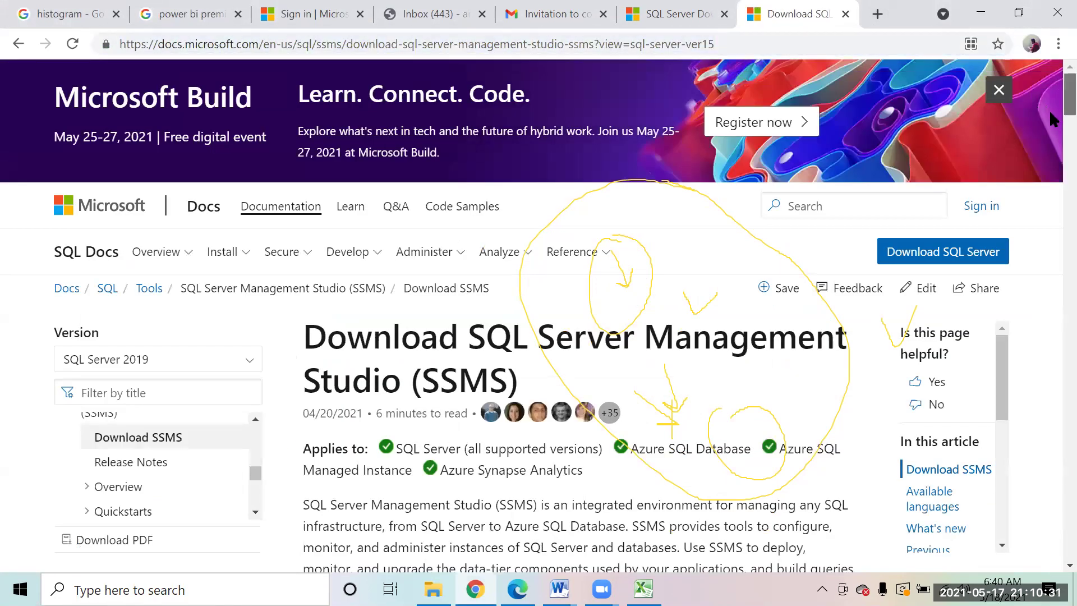
pyautogui.scroll(-7, 602, 347)
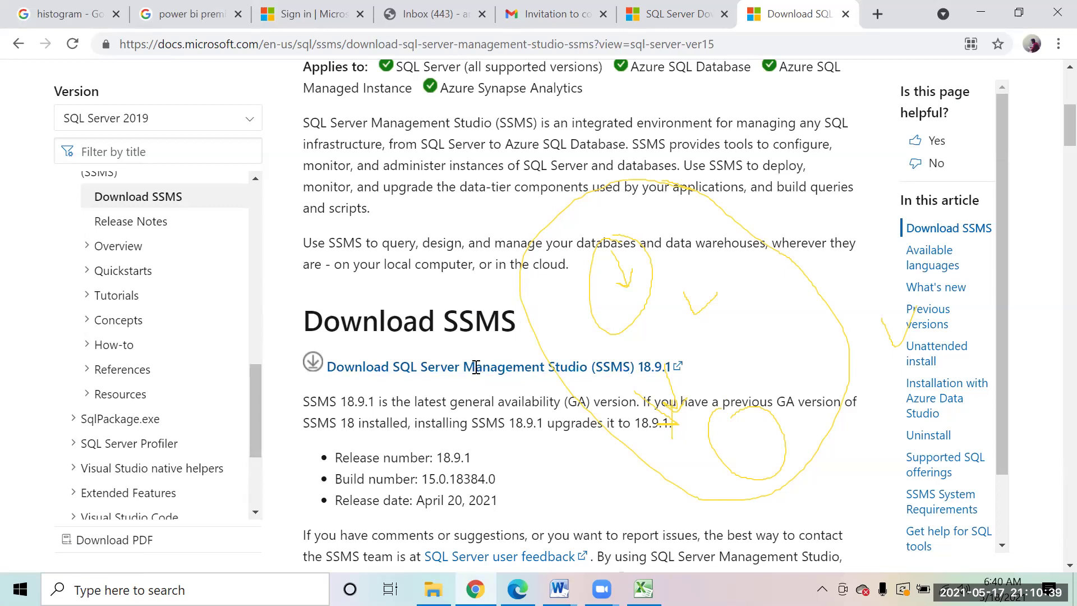
# Switch to the Assgn 2 workbook in Excel and examine the Question 4 formula in H29 on the SUMIF sheet and its source data
pyautogui.click(421, 123)
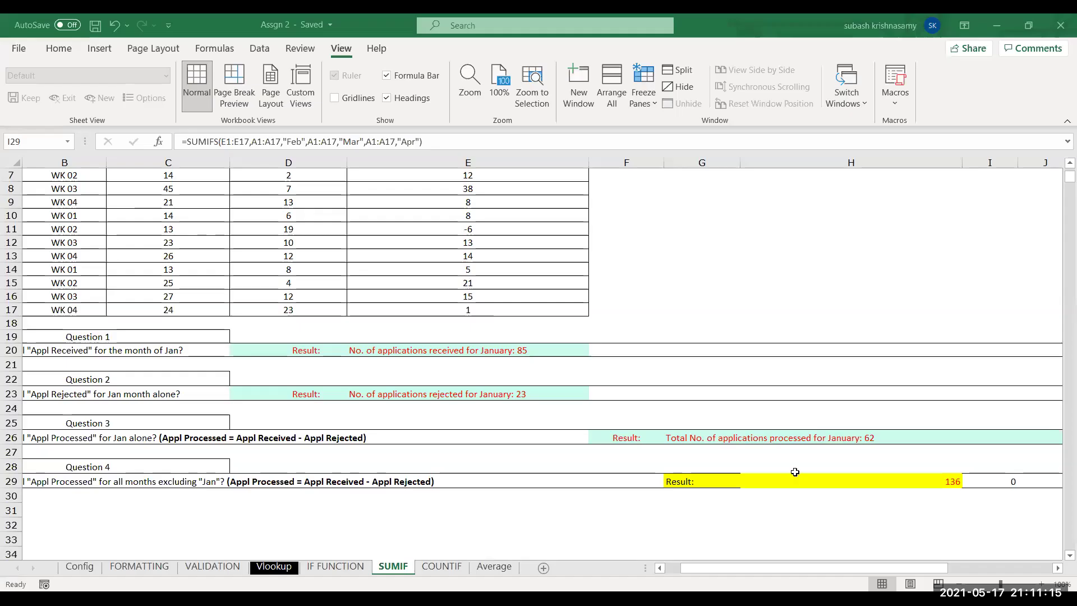
pyautogui.click(794, 471)
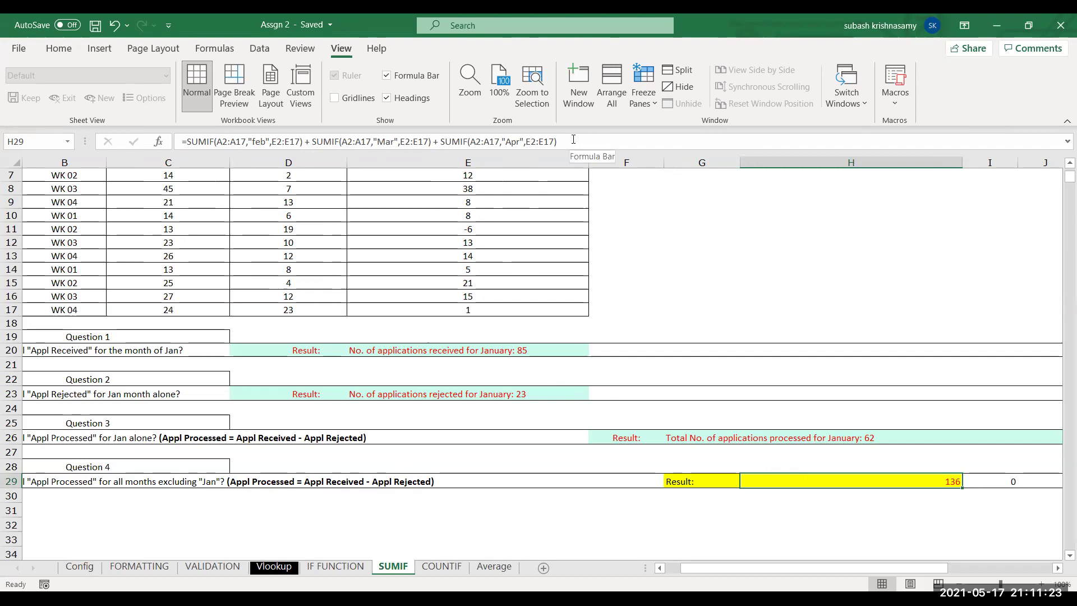
pyautogui.doubleClick(815, 475)
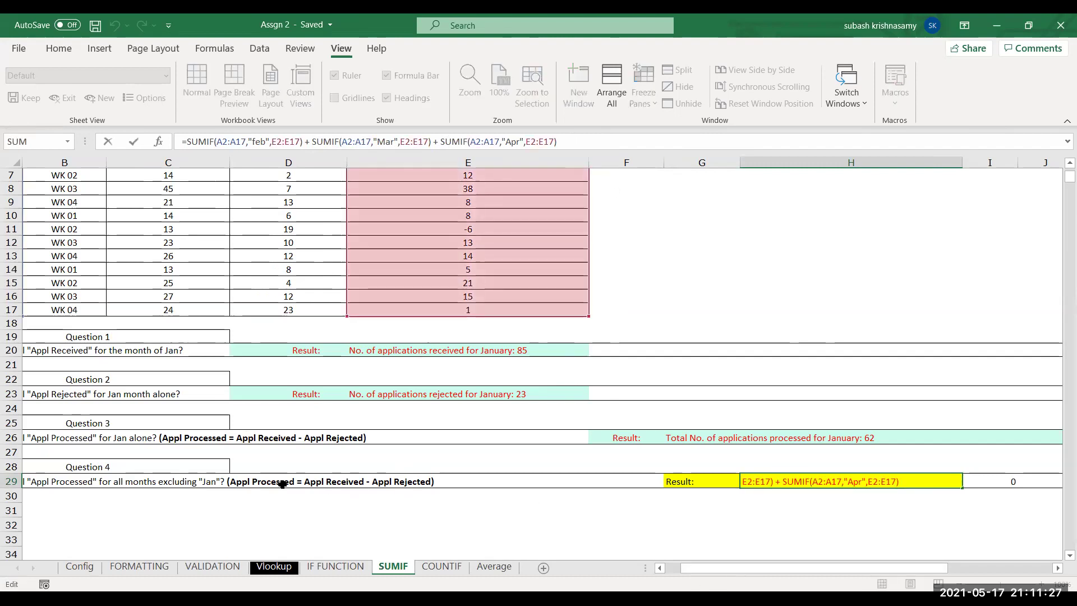
pyautogui.click(303, 483)
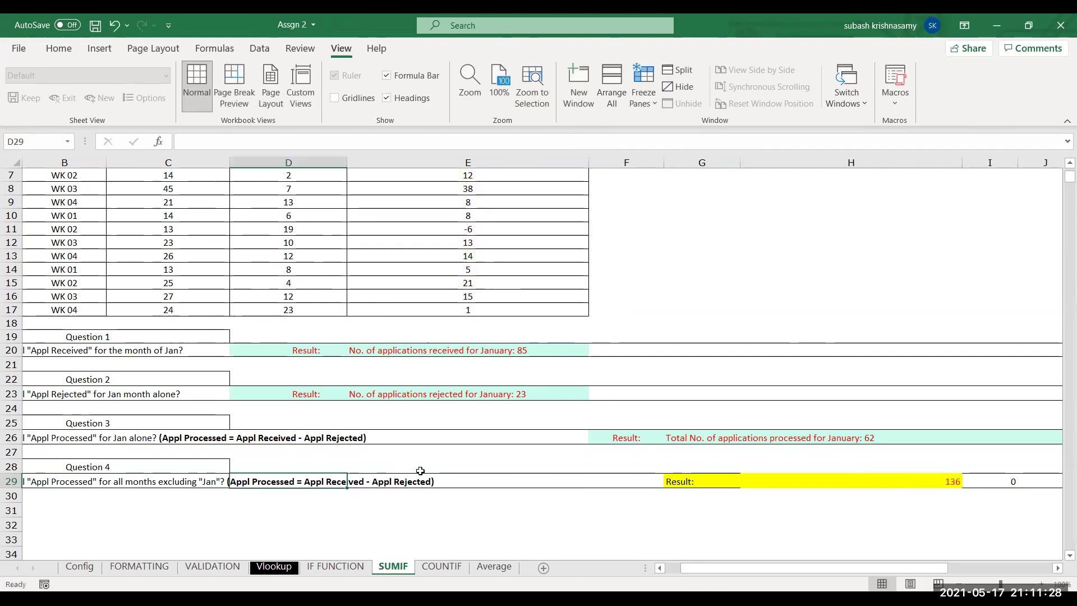
pyautogui.click(154, 482)
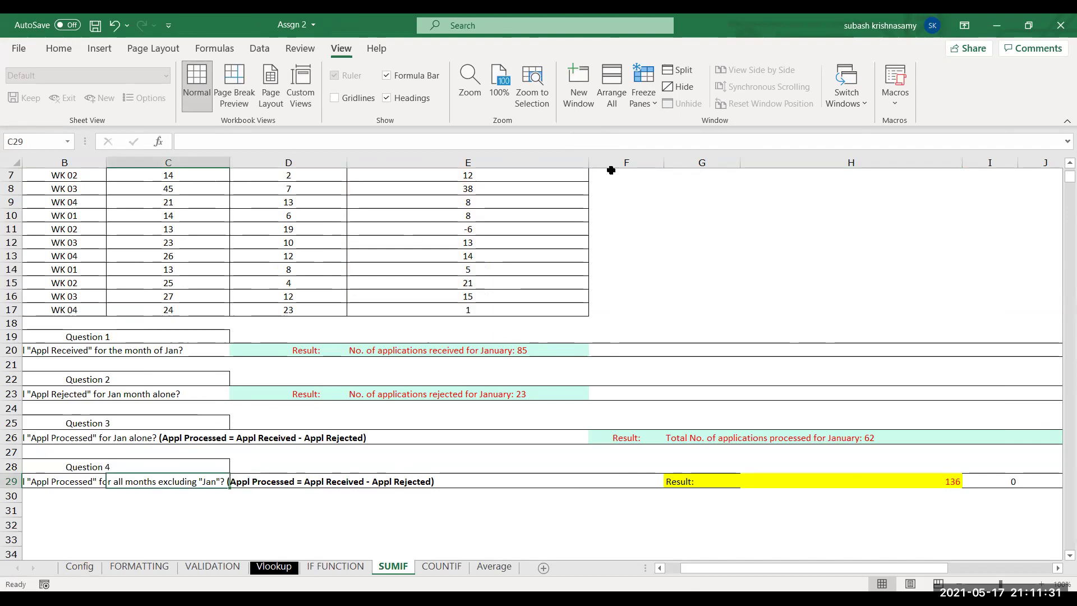
pyautogui.scroll(-4, 477, 233)
pyautogui.scroll(6, 477, 233)
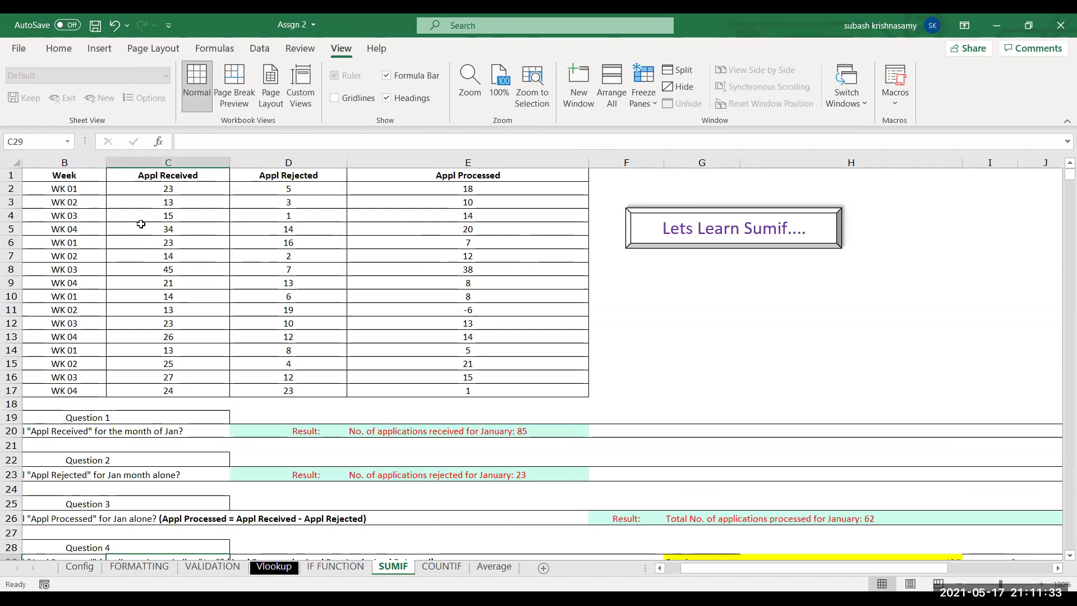
pyautogui.scroll(-1, 357, 208)
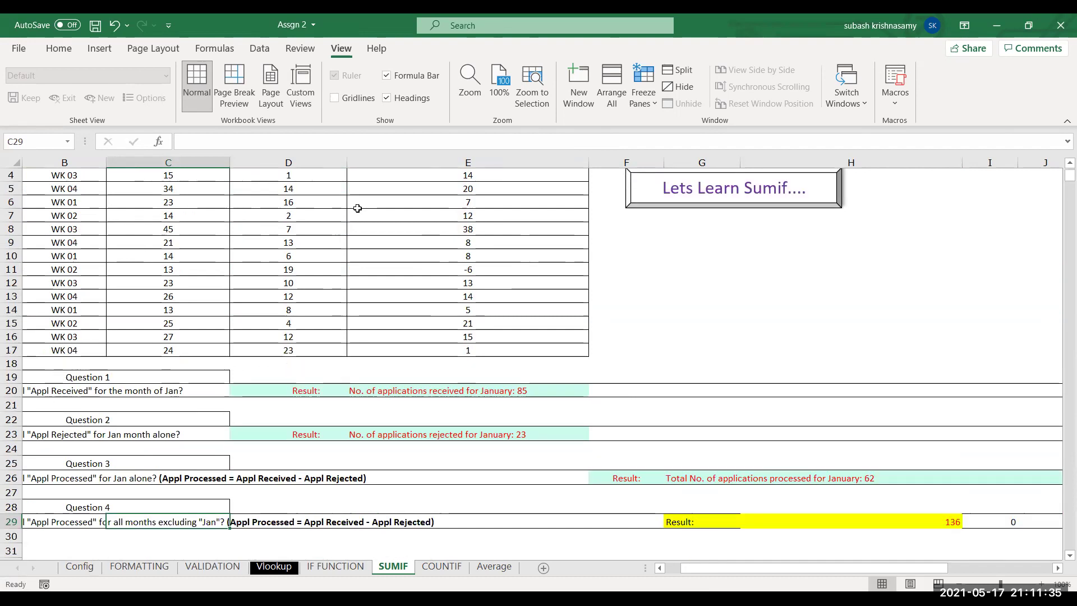
# Compare the SUMIFS formula in I29 with the added SUMIF formulas in H29
pyautogui.click(990, 519)
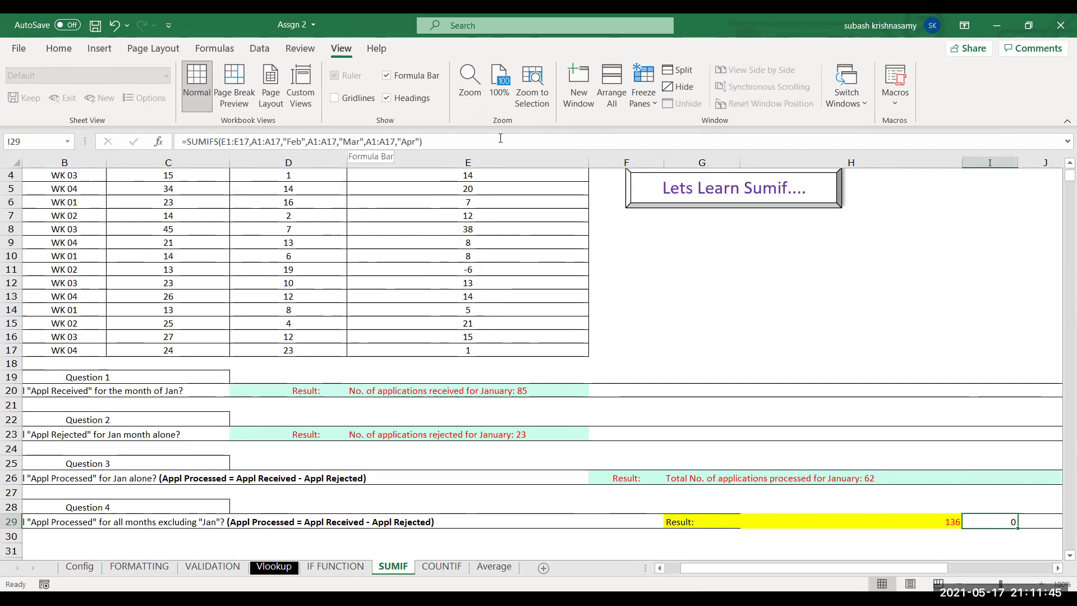
pyautogui.click(922, 522)
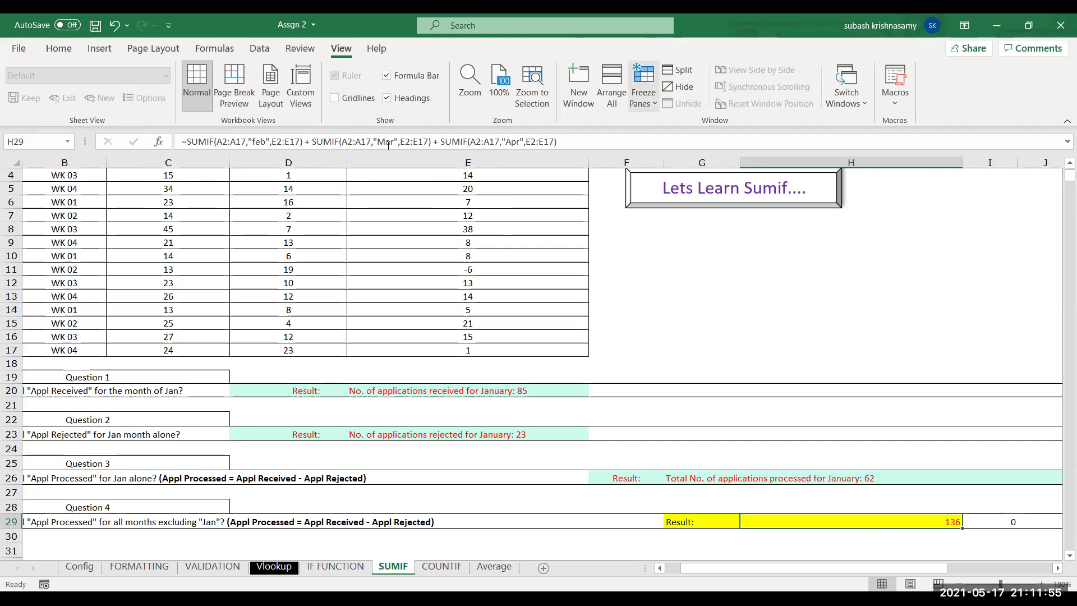
pyautogui.click(1007, 520)
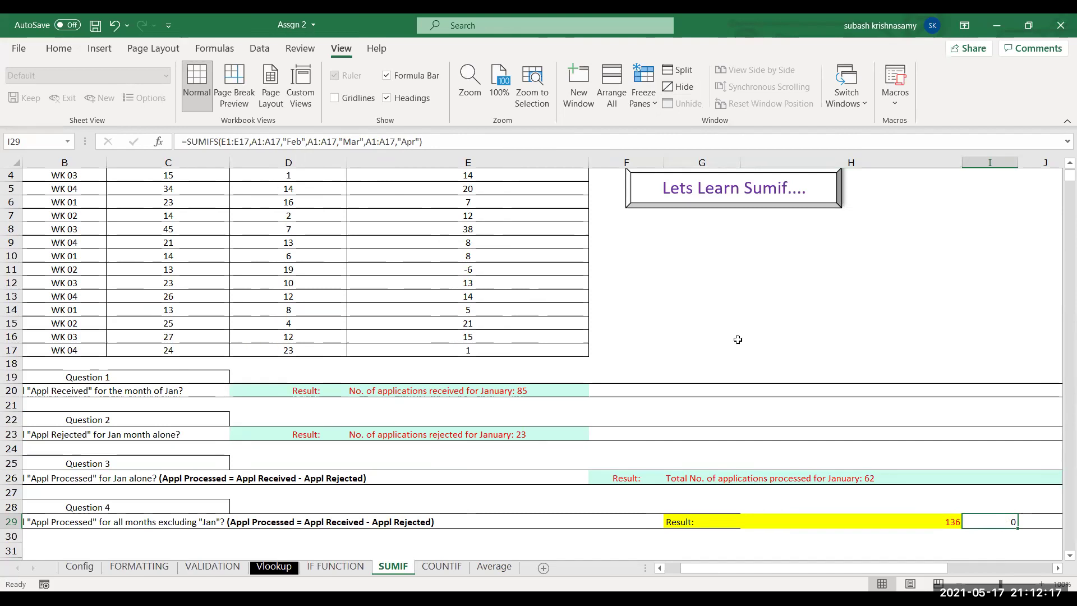
pyautogui.hotkey('alt', 'Tab')
pyautogui.hotkey('alt', 'Tab')
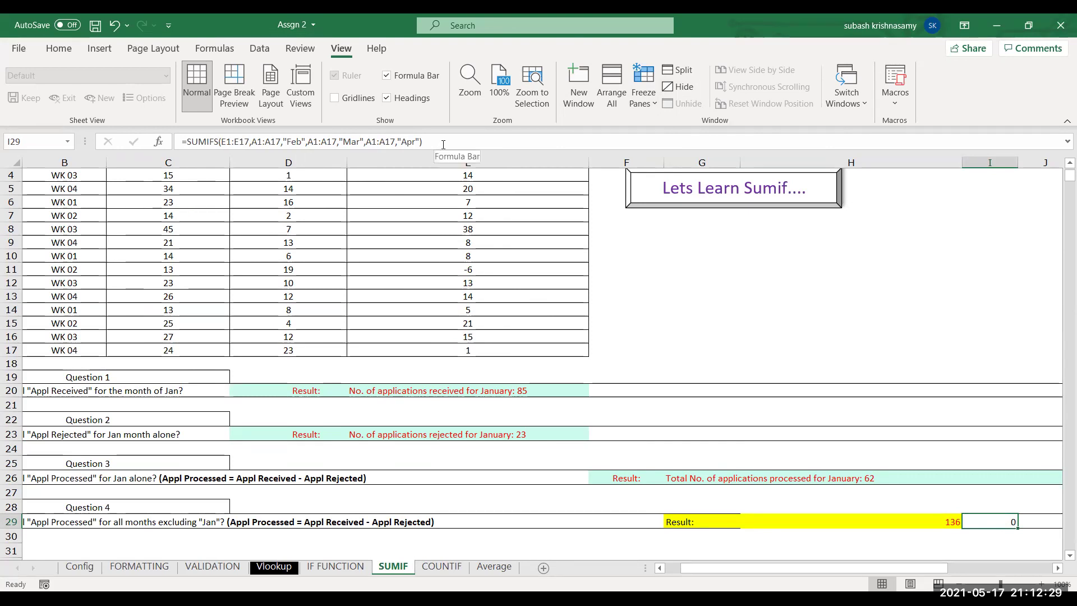
# Inspect the sum range and first criteria range of the SUMIFS formula in I29 against the month column
pyautogui.click(464, 146)
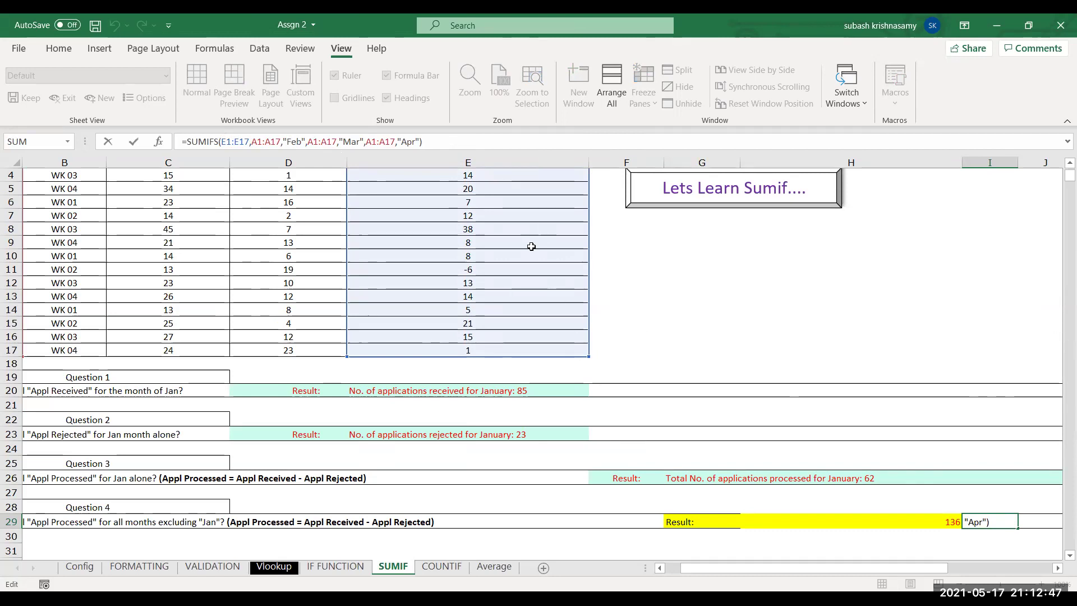
pyautogui.click(249, 141)
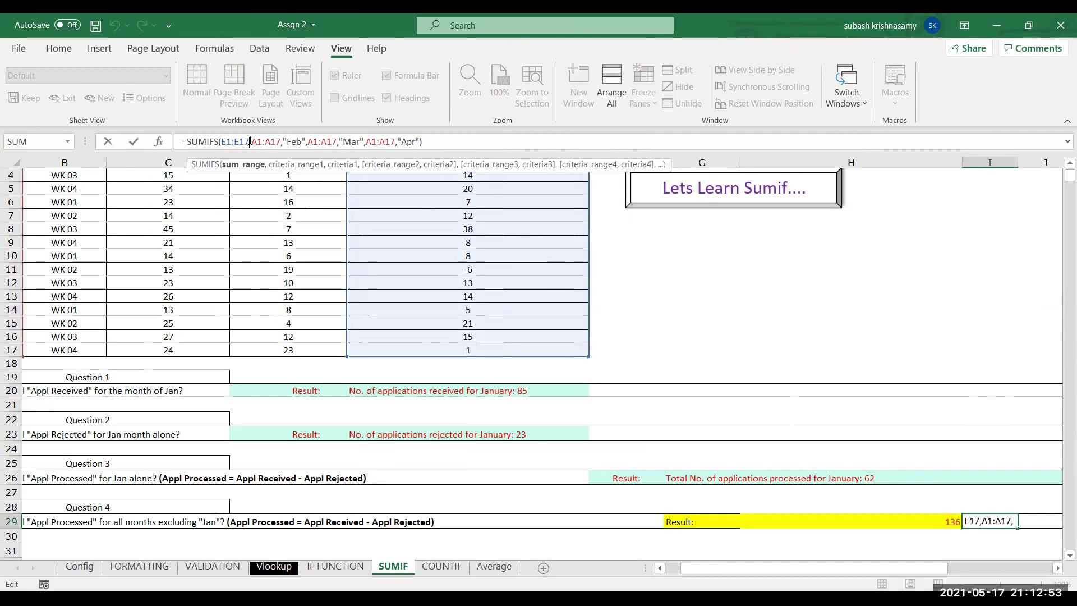
pyautogui.click(271, 141)
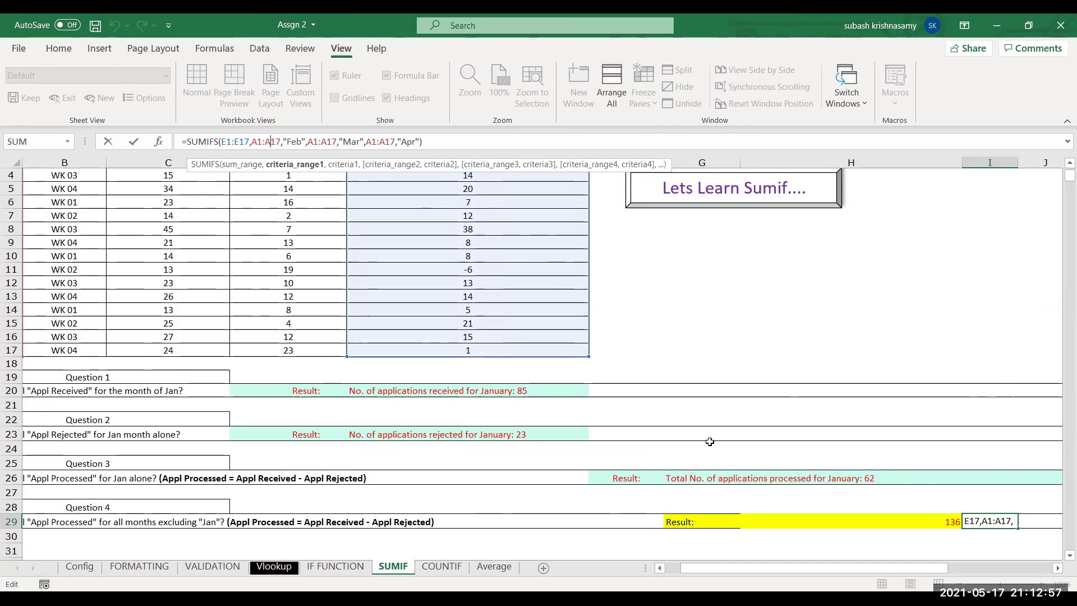
pyautogui.click(660, 568)
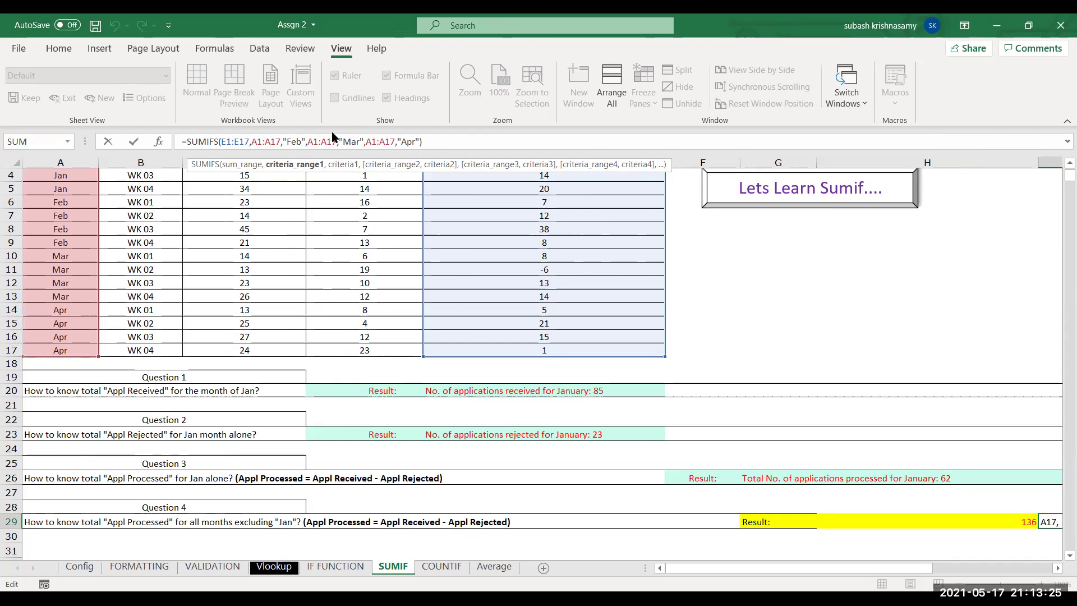
pyautogui.hotkey('ctrl', 'Return')
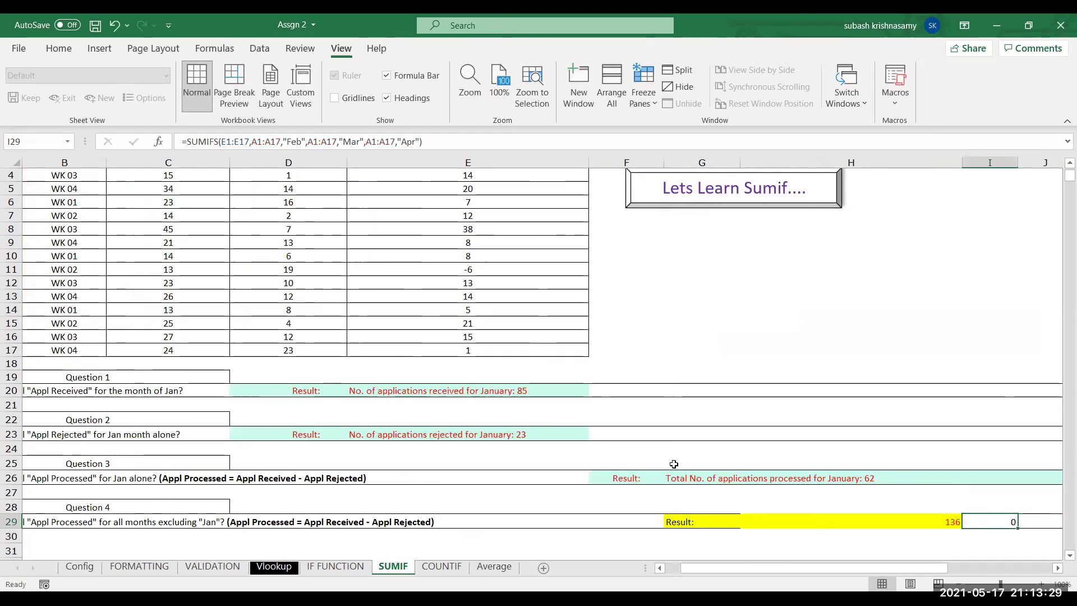
# Replace the Question 4 formula in H29 with a new SUMIF formula that uses the Month column A1:A17 as its range
pyautogui.click(751, 523)
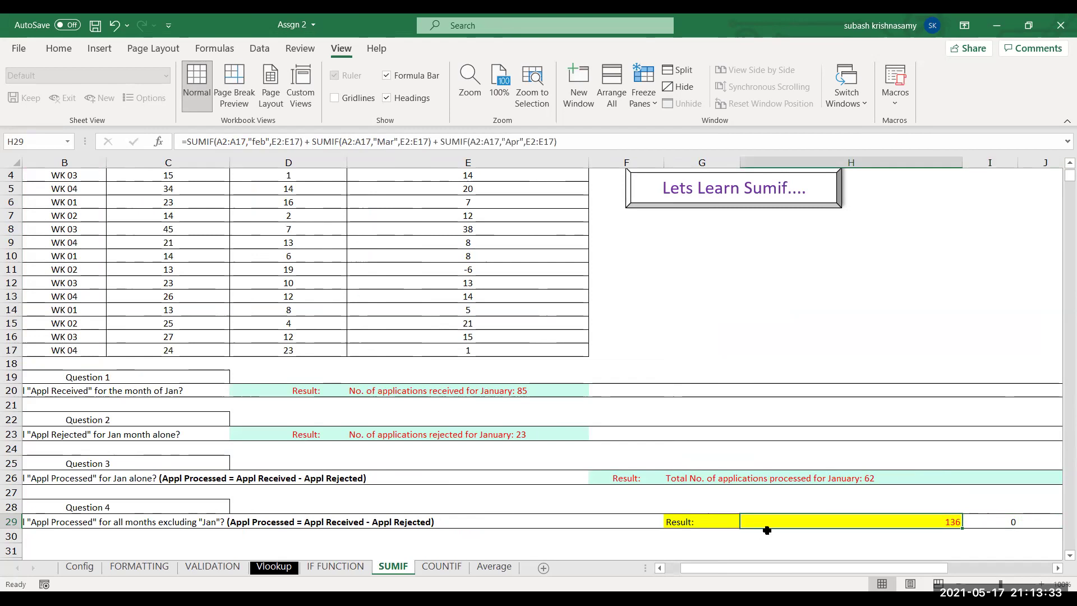
pyautogui.write('=')
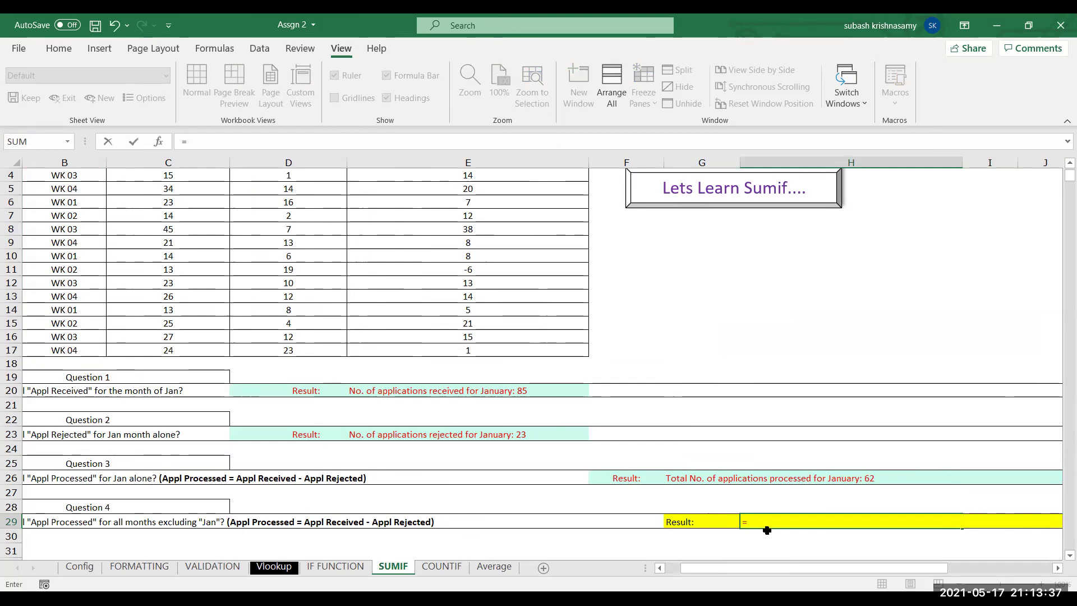
pyautogui.write('sumif')
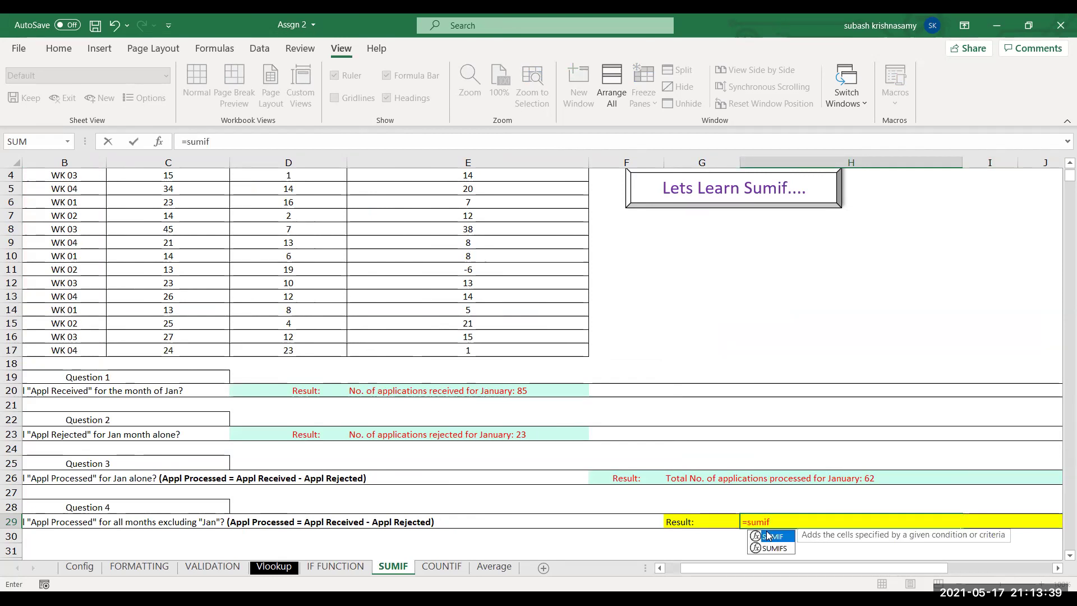
pyautogui.doubleClick(768, 535)
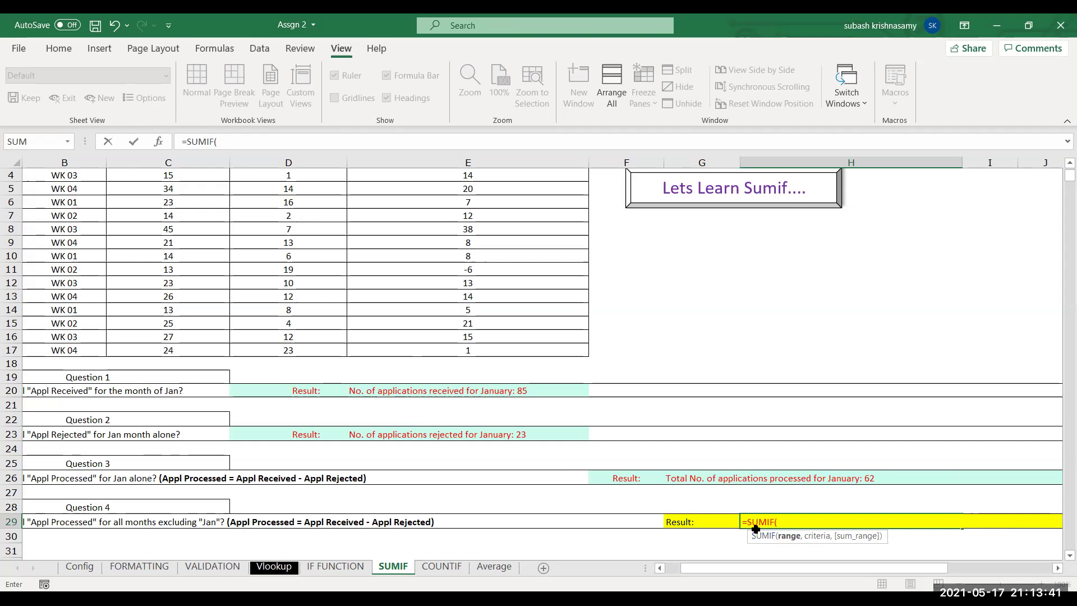
pyautogui.click(60, 262)
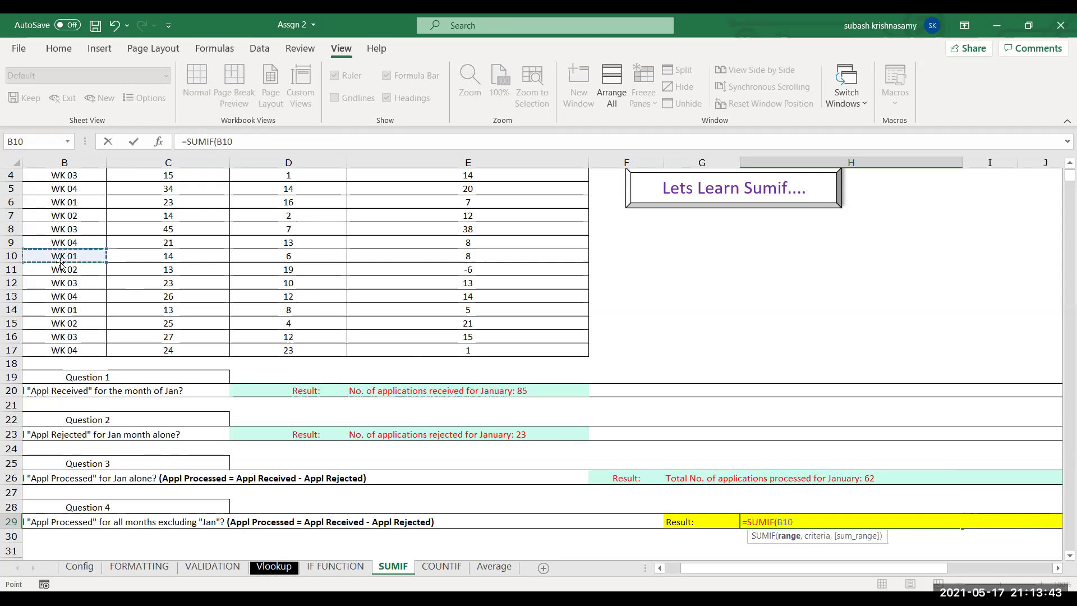
pyautogui.press('Left')
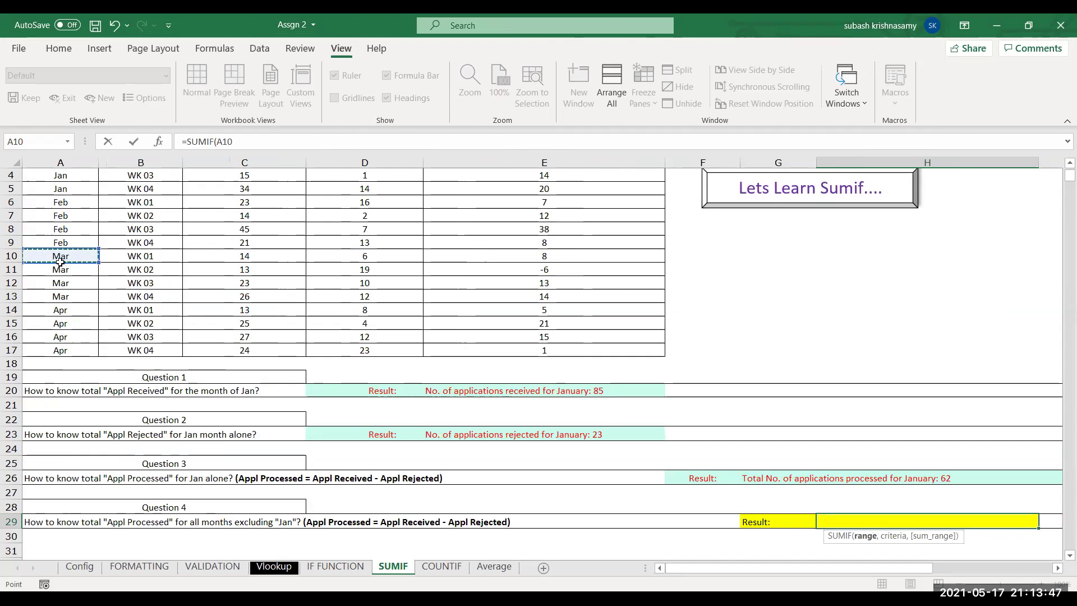
pyautogui.hotkey('ctrl', 'Up')
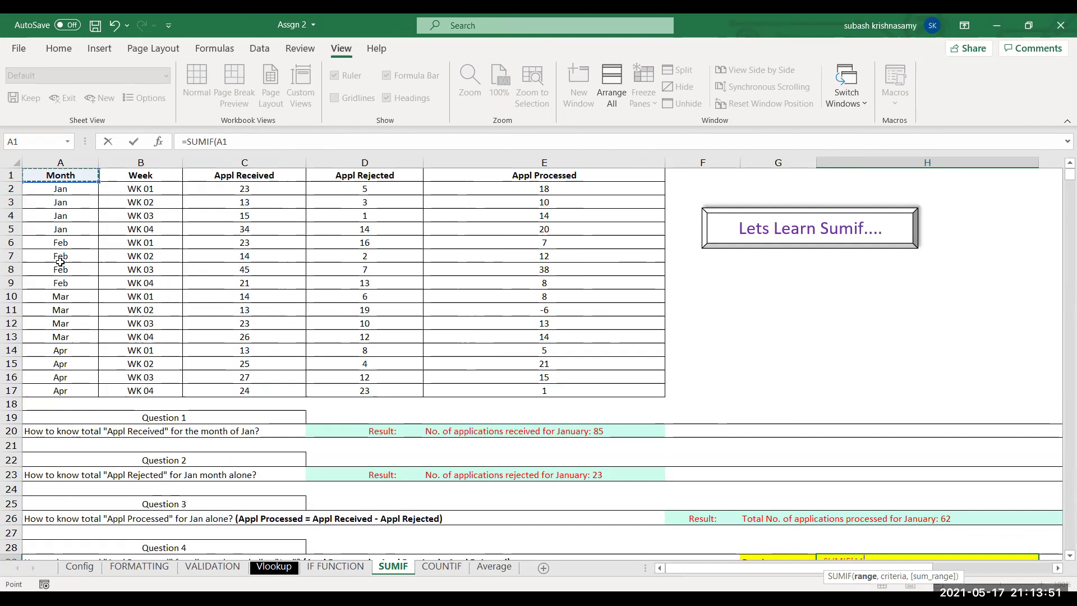
pyautogui.hotkey('ctrl', 'shift', 'Down')
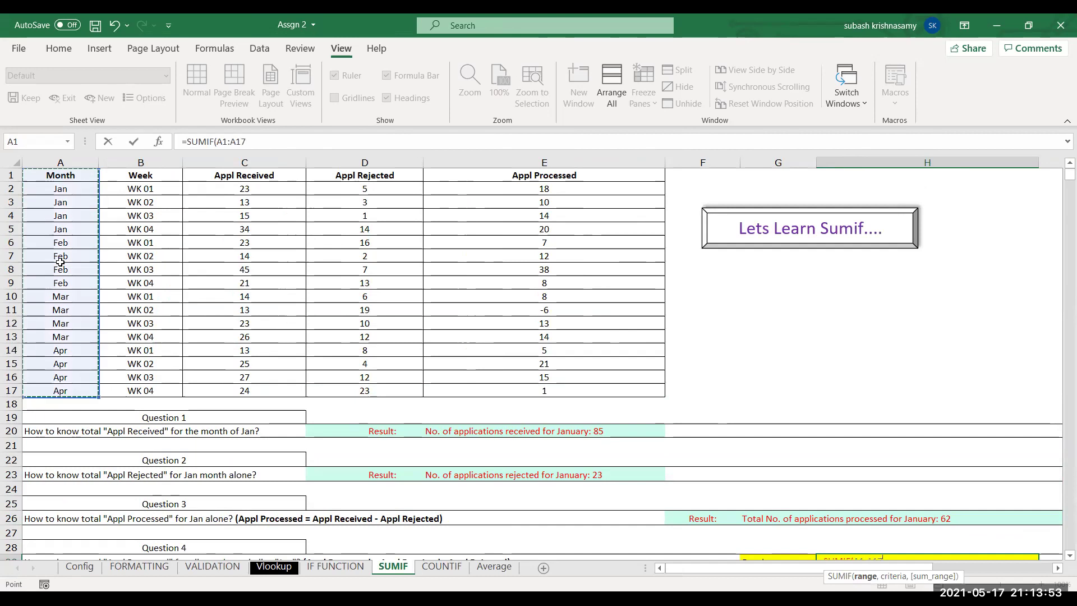
pyautogui.write(',')
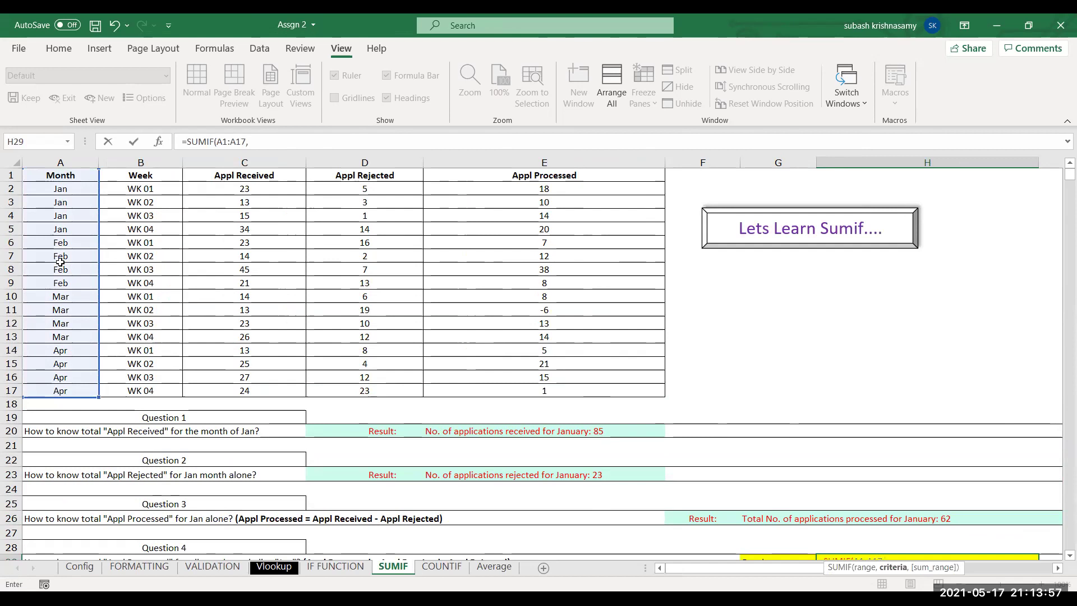
# Complete the SUMIF formula in H29 with the criterion "<>Jan" and the Appl Processed sum range E1:E17
pyautogui.write('>')
pyautogui.write(',')
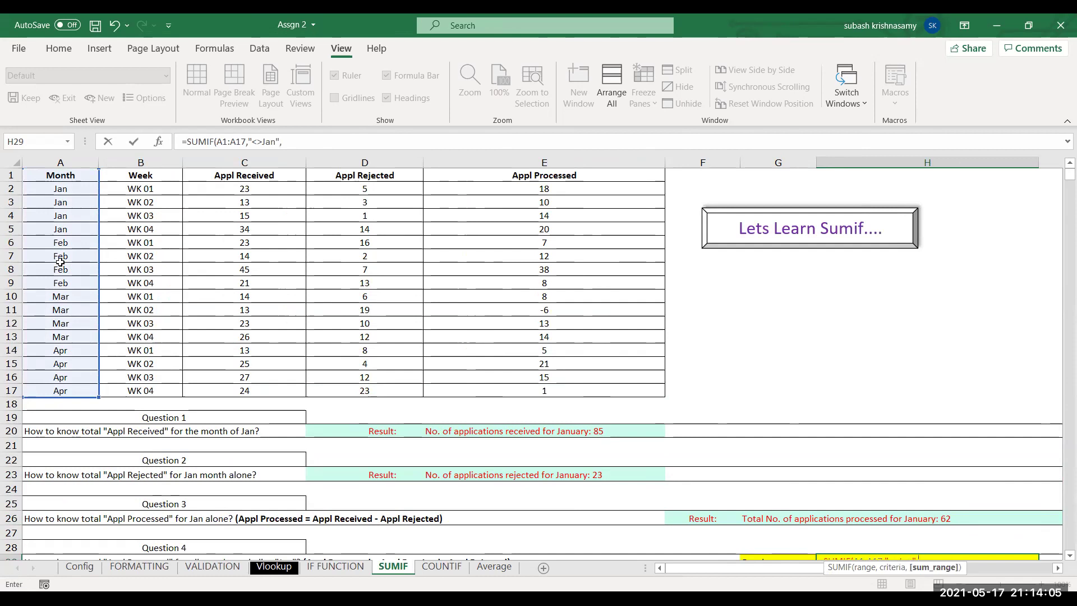
pyautogui.click(540, 387)
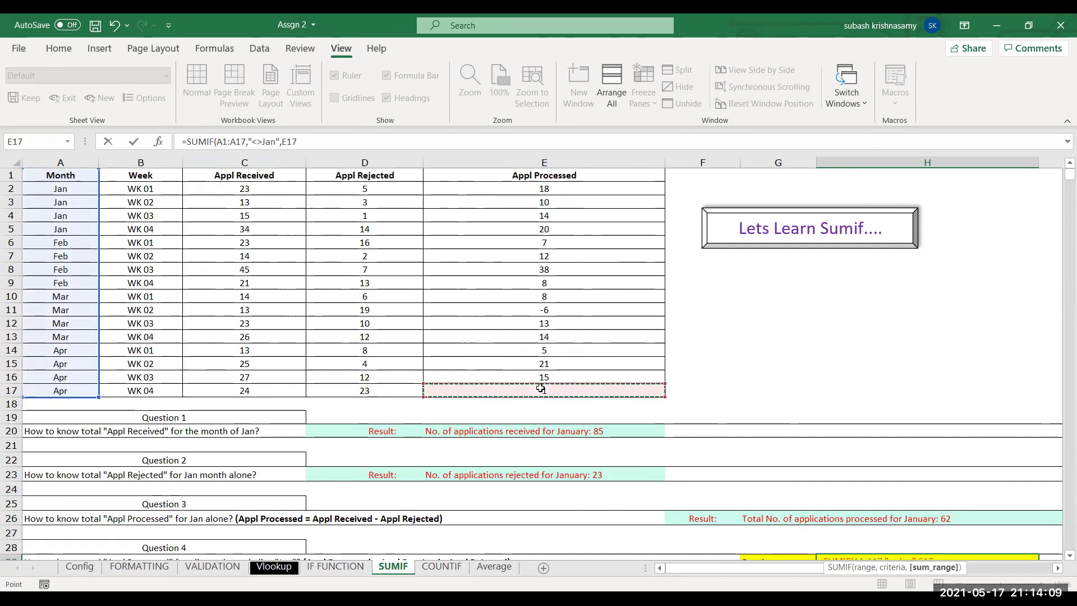
pyautogui.hotkey('ctrl', 'shift', 'Up')
pyautogui.write(')')
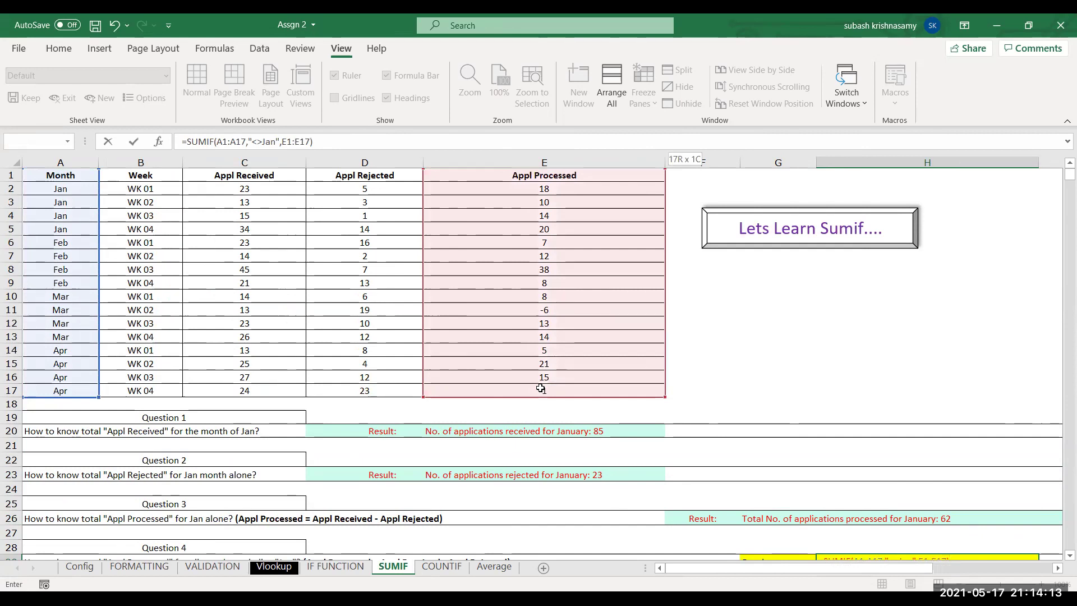
pyautogui.press('Return')
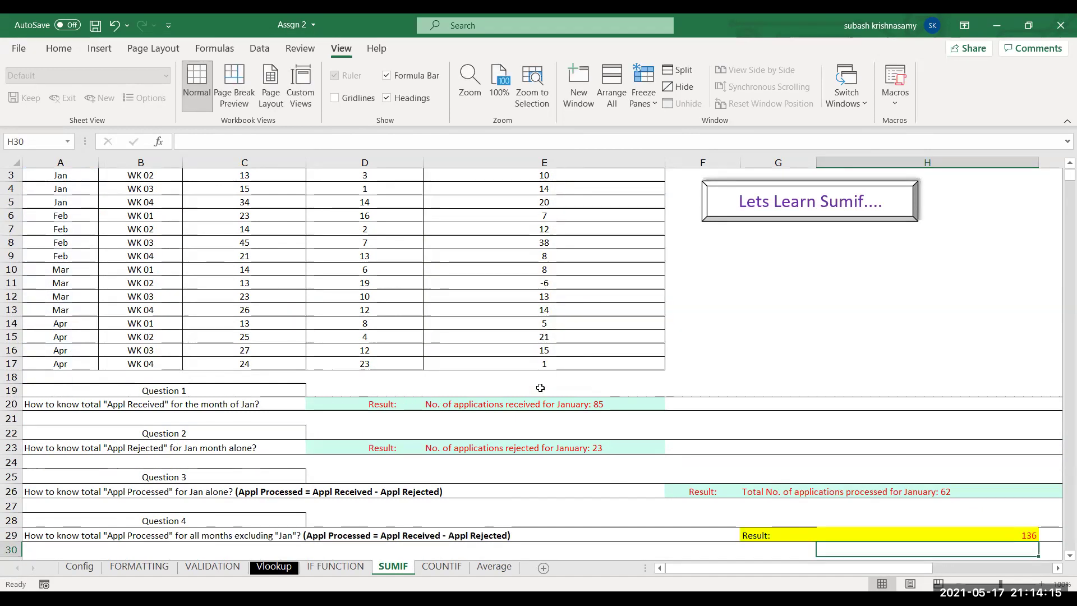
pyautogui.press('Up')
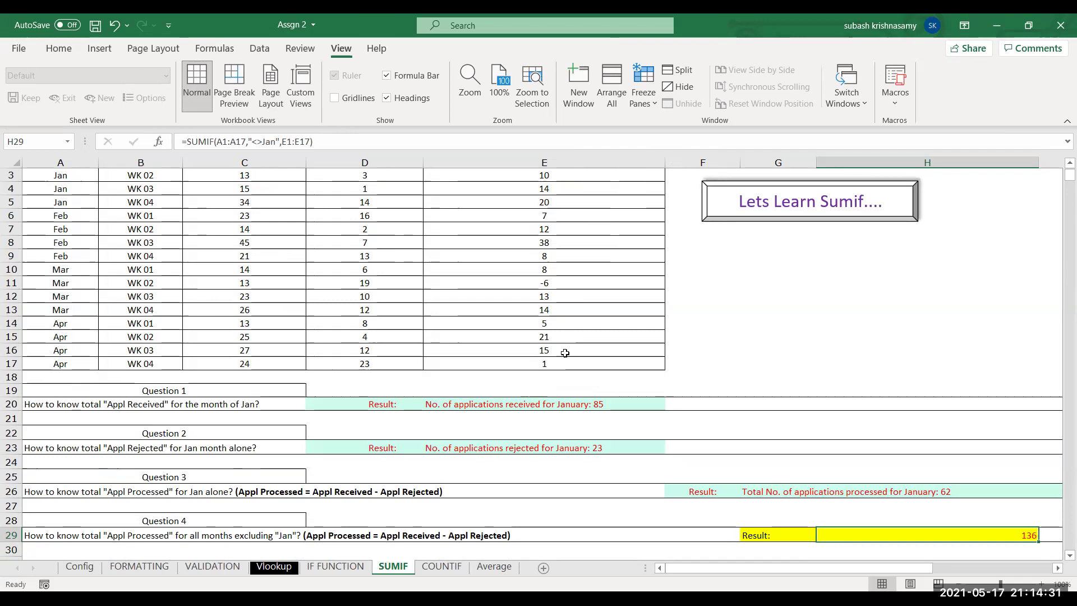
# Enter the sample numbers 1, 2, 2 and 2 in cells J3 to J6 of the blank area beside the table
pyautogui.press('Down')
pyautogui.press('Down')
pyautogui.press('Up')
pyautogui.press('Up')
pyautogui.press('Up')
pyautogui.press('Up')
pyautogui.press('Up')
pyautogui.press('Up')
pyautogui.press('Up')
pyautogui.press('Up')
pyautogui.press('Up')
pyautogui.press('Up')
pyautogui.press('Up')
pyautogui.press('Up')
pyautogui.press('Up')
pyautogui.press('Up')
pyautogui.press('Up')
pyautogui.press('Up')
pyautogui.press('Up')
pyautogui.press('Up')
pyautogui.press('Up')
pyautogui.press('Up')
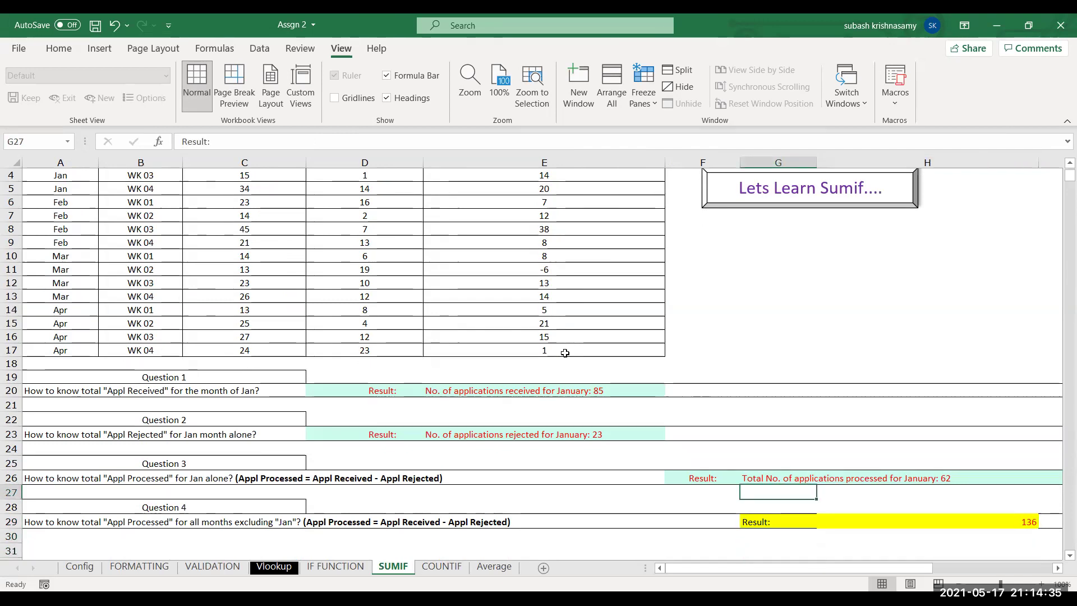
pyautogui.press('Up')
pyautogui.press('Up')
pyautogui.press('Up')
pyautogui.press('Down')
pyautogui.press('Down')
pyautogui.press('Down')
pyautogui.press('Down')
pyautogui.press('Down')
pyautogui.press('Right')
pyautogui.press('Right')
pyautogui.press('Right')
pyautogui.press('Right')
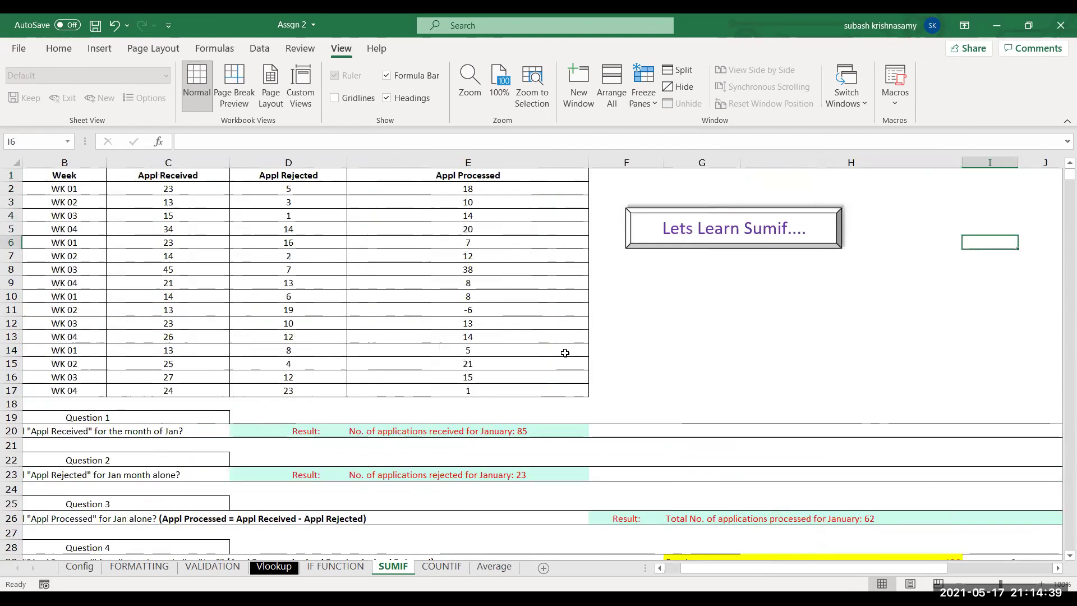
pyautogui.press('Up')
pyautogui.press('Up')
pyautogui.press('Up')
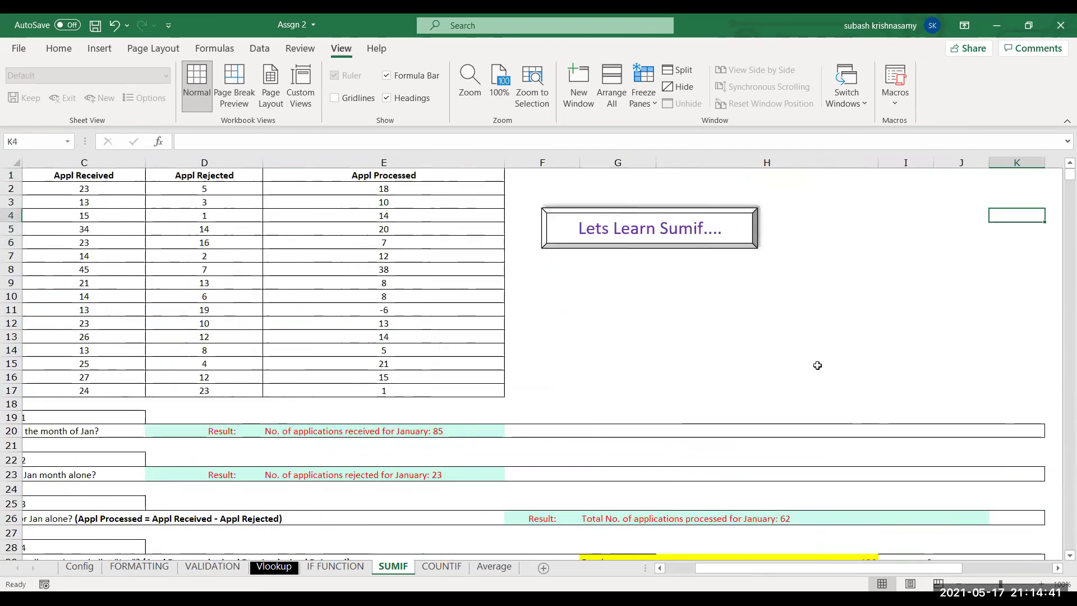
pyautogui.press('Left')
pyautogui.write('1')
pyautogui.press('Return')
pyautogui.write('2')
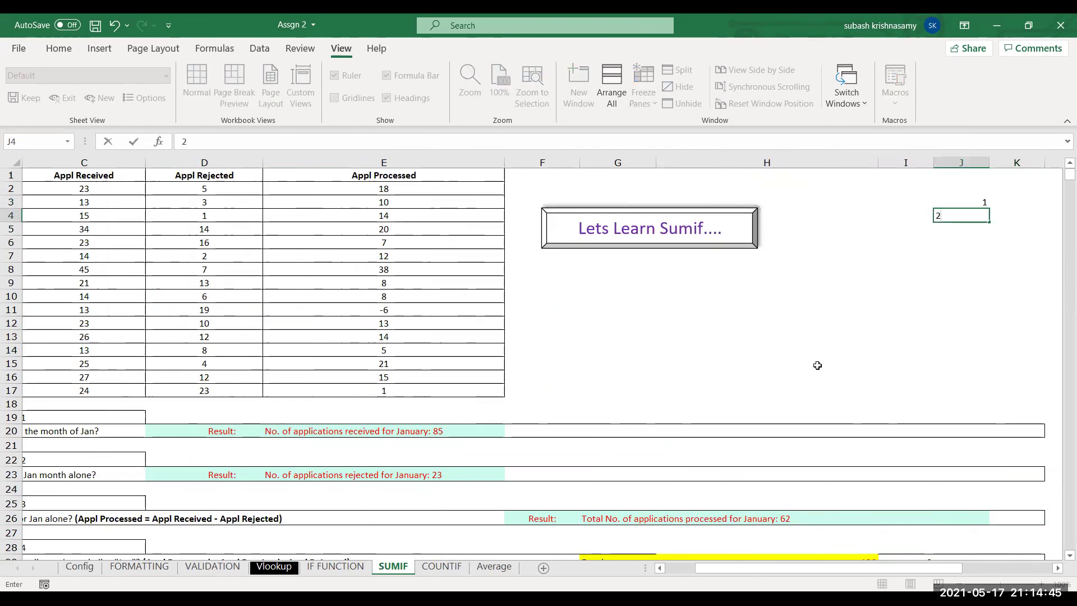
pyautogui.press('Return')
pyautogui.write('2')
pyautogui.press('Return')
pyautogui.write('2')
pyautogui.press('Return')
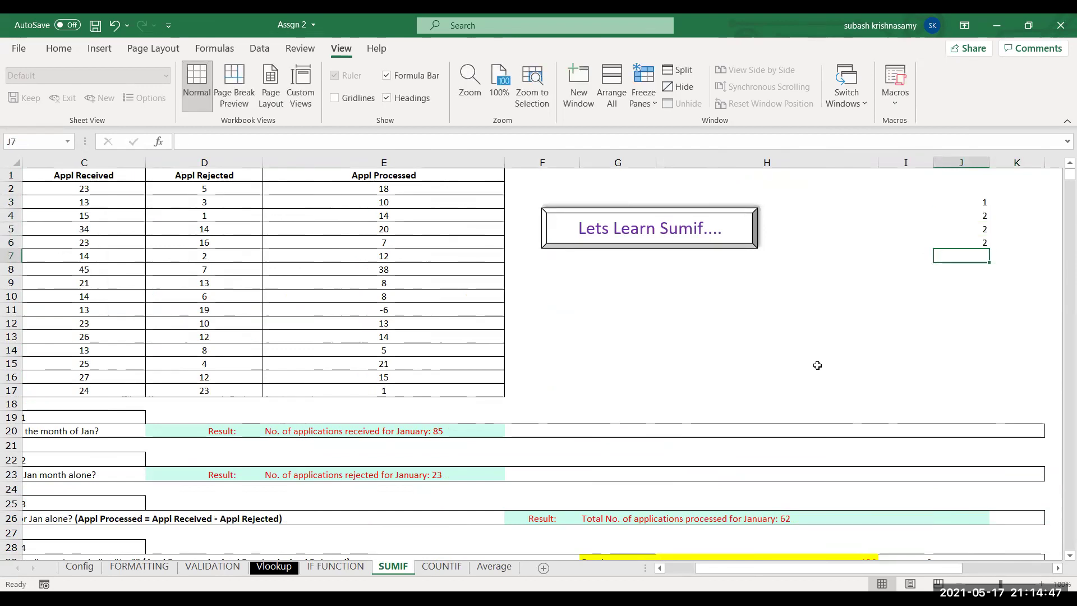
# Extend the sample list with 4, 3 and 5 in cells J7 to J9
pyautogui.press('Return')
pyautogui.write('3')
pyautogui.press('Return')
pyautogui.press('Up')
pyautogui.press('Up')
pyautogui.write('4')
pyautogui.press('Return')
pyautogui.press('Down')
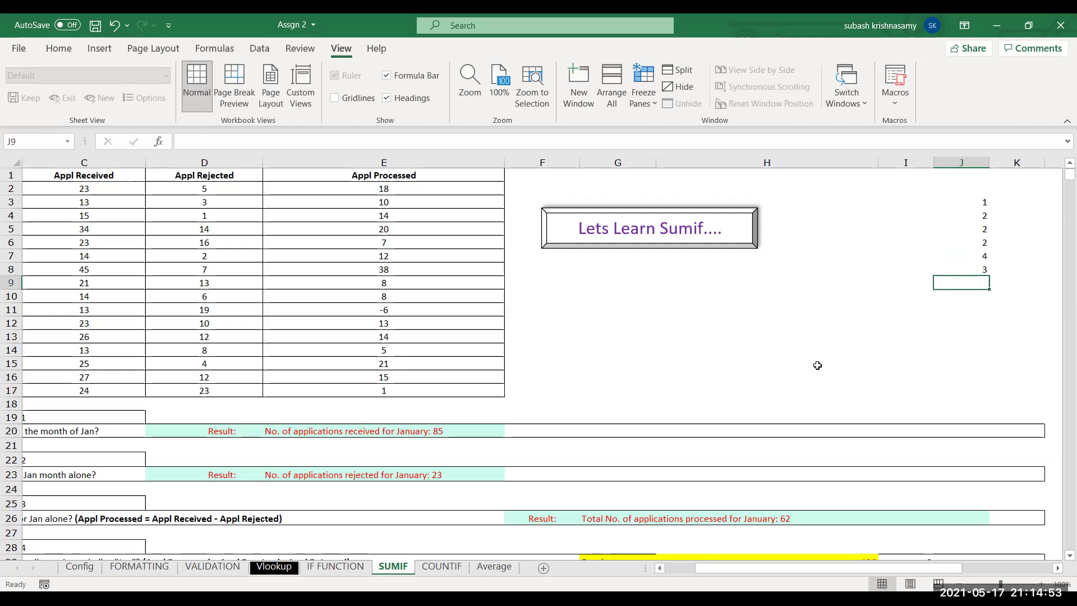
pyautogui.write('5')
pyautogui.press('Return')
pyautogui.press('Down')
# Enter the formula =COUNTIF(J3:J9,">3") in cell L3 to count the sample numbers greater than 3
pyautogui.press('Up')
pyautogui.press('Up')
pyautogui.press('Up')
pyautogui.press('Up')
pyautogui.press('Up')
pyautogui.press('Up')
pyautogui.press('Up')
pyautogui.press('Up')
pyautogui.press('Up')
pyautogui.press('Up')
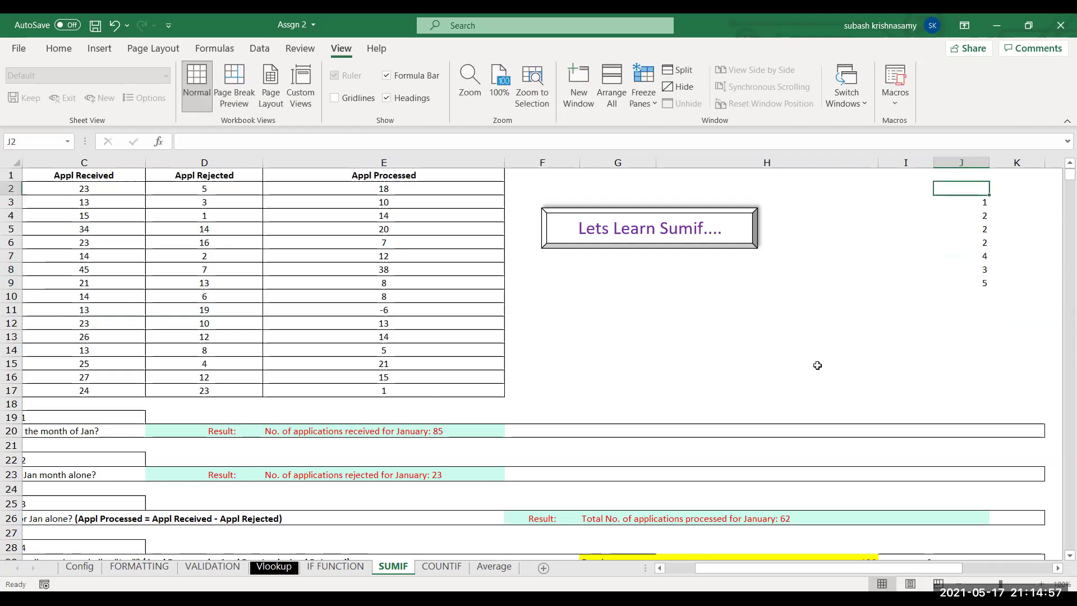
pyautogui.press('Down')
pyautogui.press('Down')
pyautogui.press('Right')
pyautogui.press('Right')
pyautogui.press('Right')
pyautogui.press('Right')
pyautogui.press('Right')
pyautogui.press('Right')
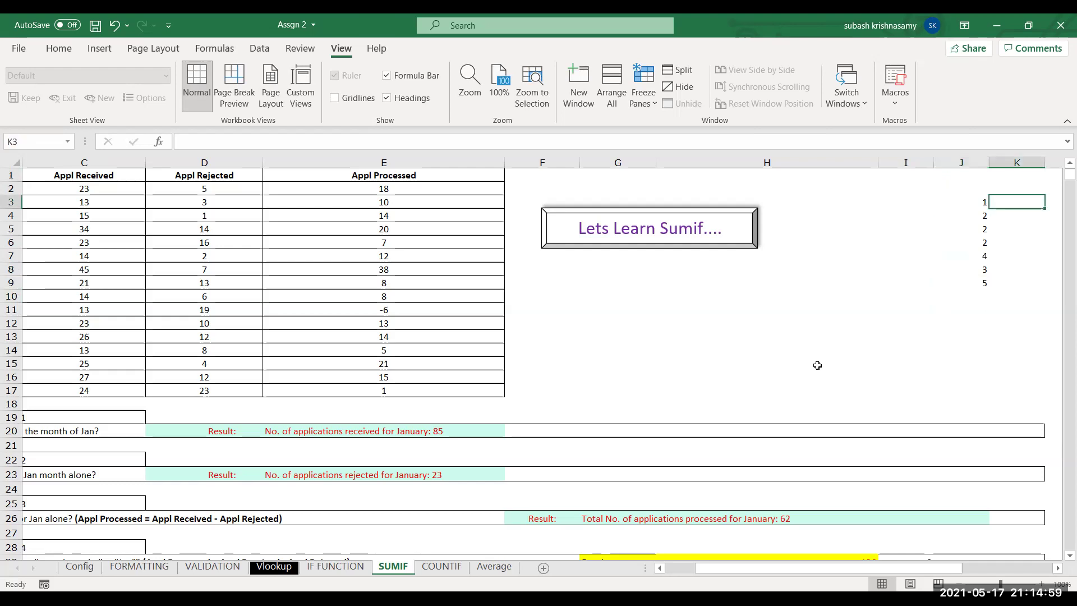
pyautogui.press('Left')
pyautogui.press('Left')
pyautogui.press('Left')
pyautogui.press('Left')
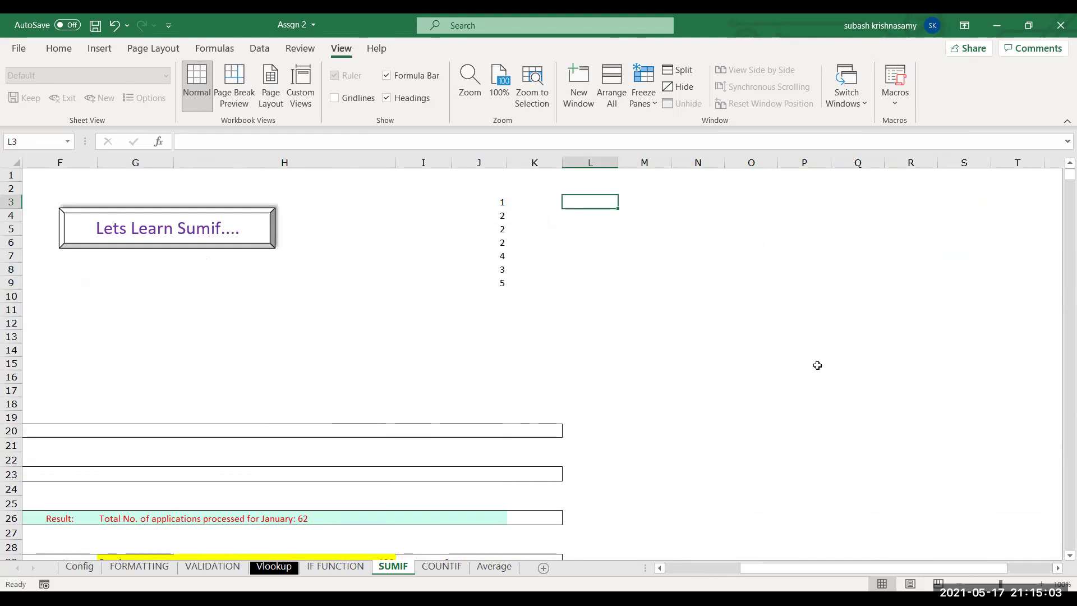
pyautogui.press('F2')
pyautogui.write('=')
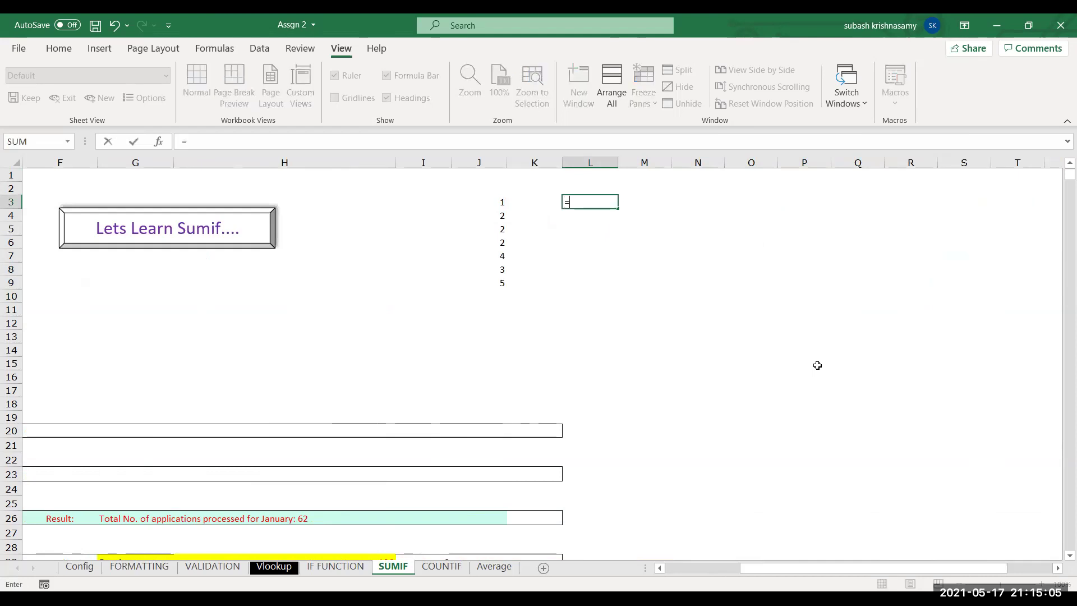
pyautogui.write('coun')
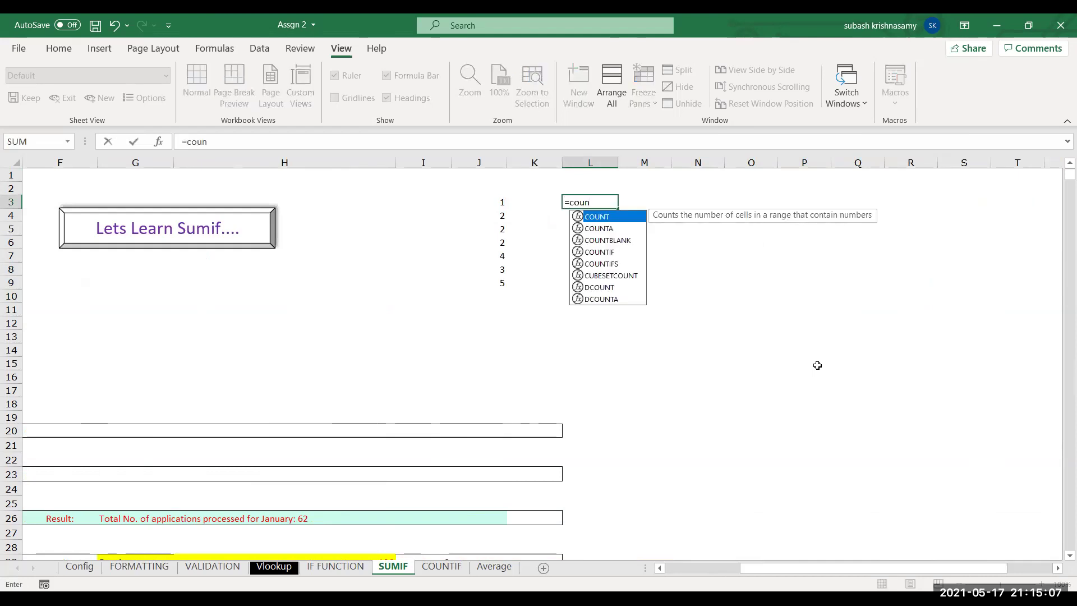
pyautogui.press('Down')
pyautogui.press('Down')
pyautogui.press('Down')
pyautogui.press('Down')
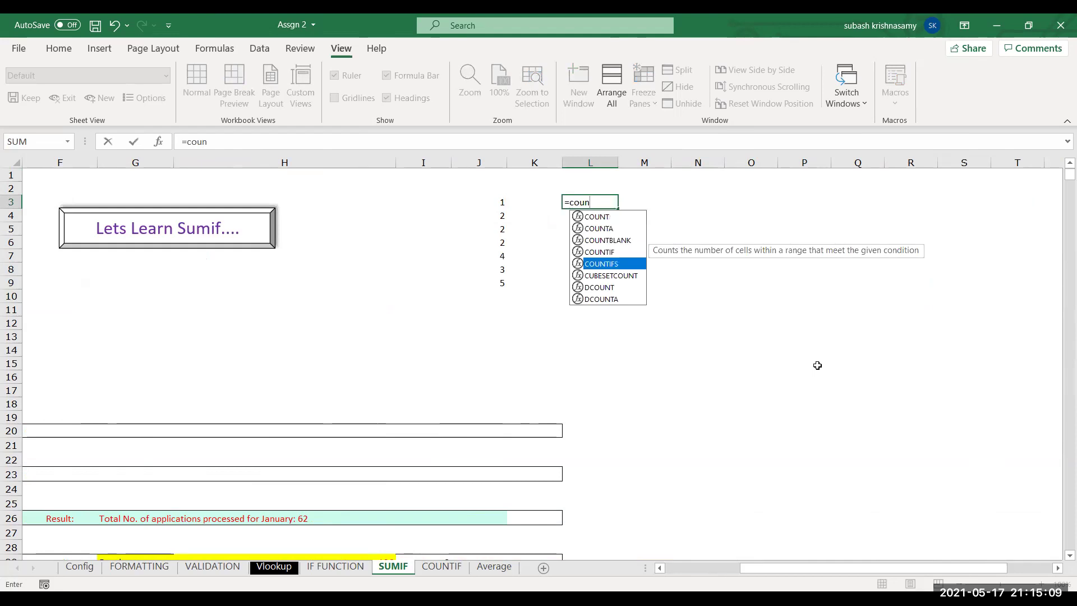
pyautogui.press('Tab')
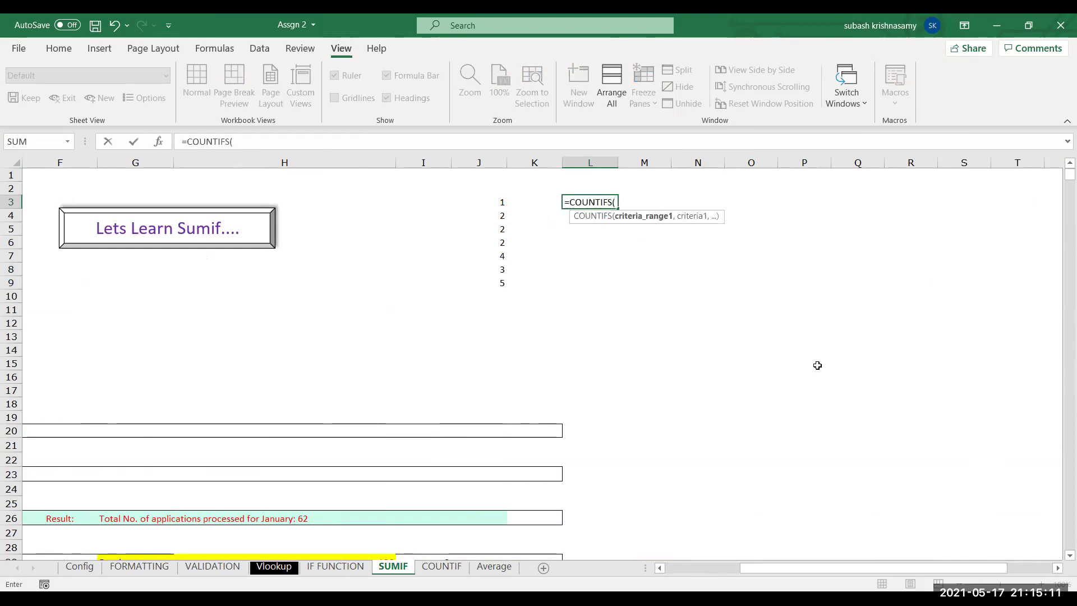
pyautogui.press('BackSpace')
pyautogui.press('BackSpace')
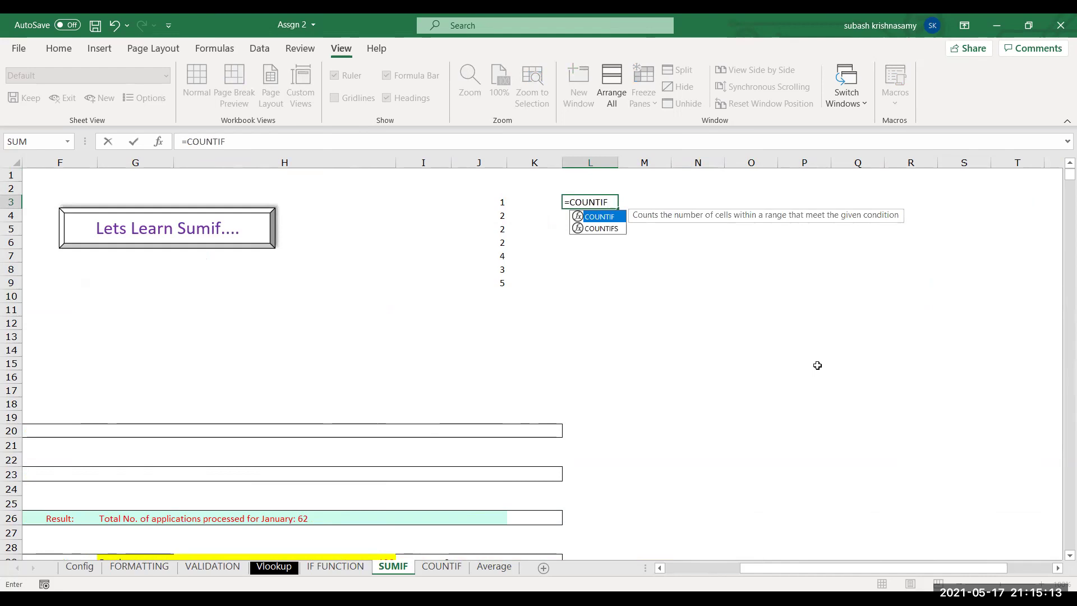
pyautogui.write('(')
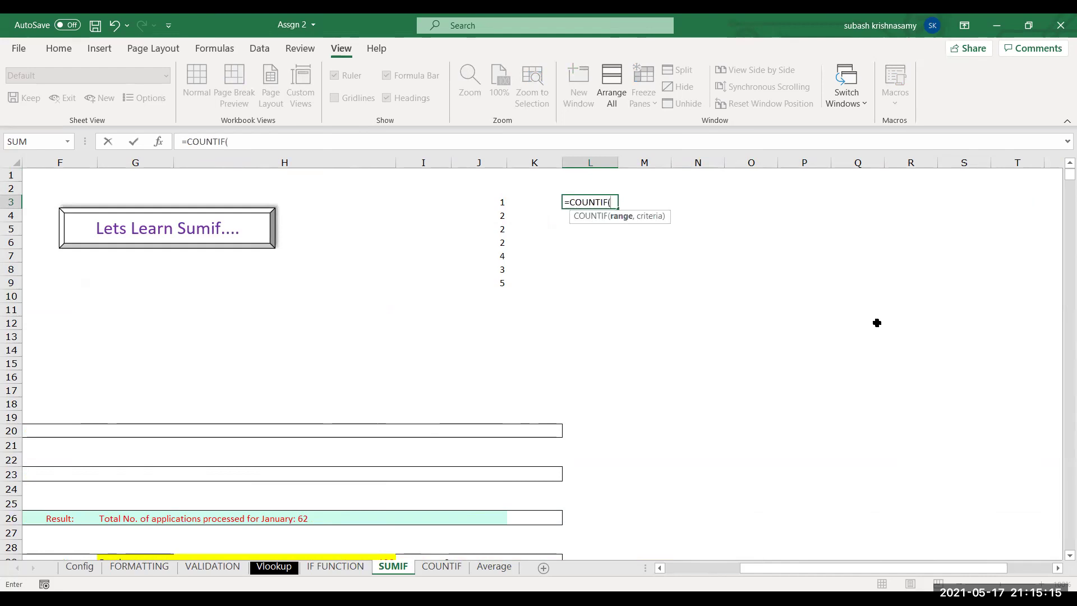
pyautogui.click(483, 201)
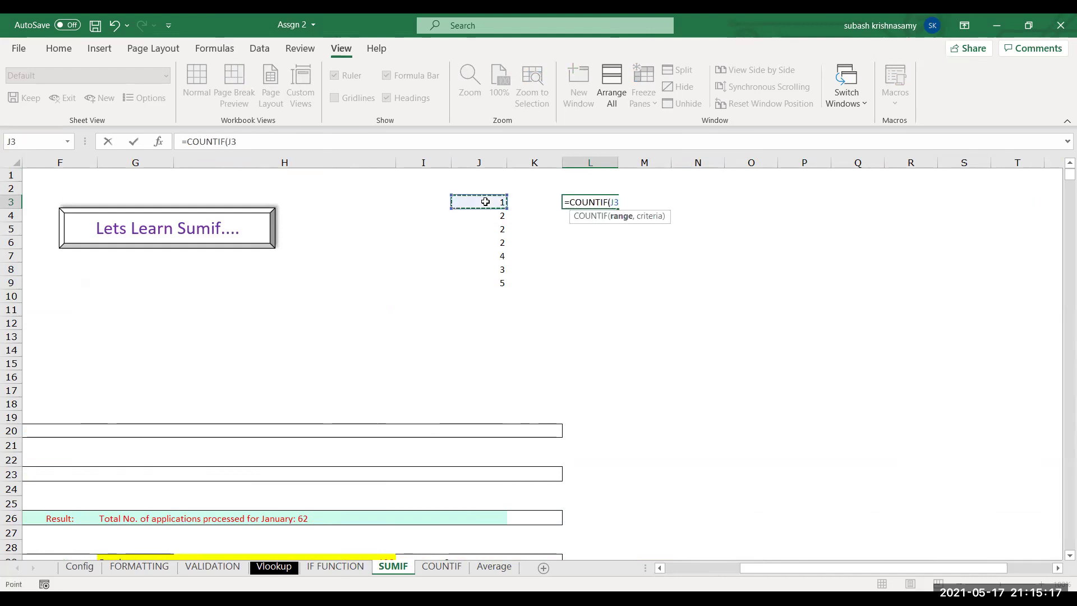
pyautogui.keyDown('shift'); pyautogui.click(486, 283); pyautogui.keyUp('shift')
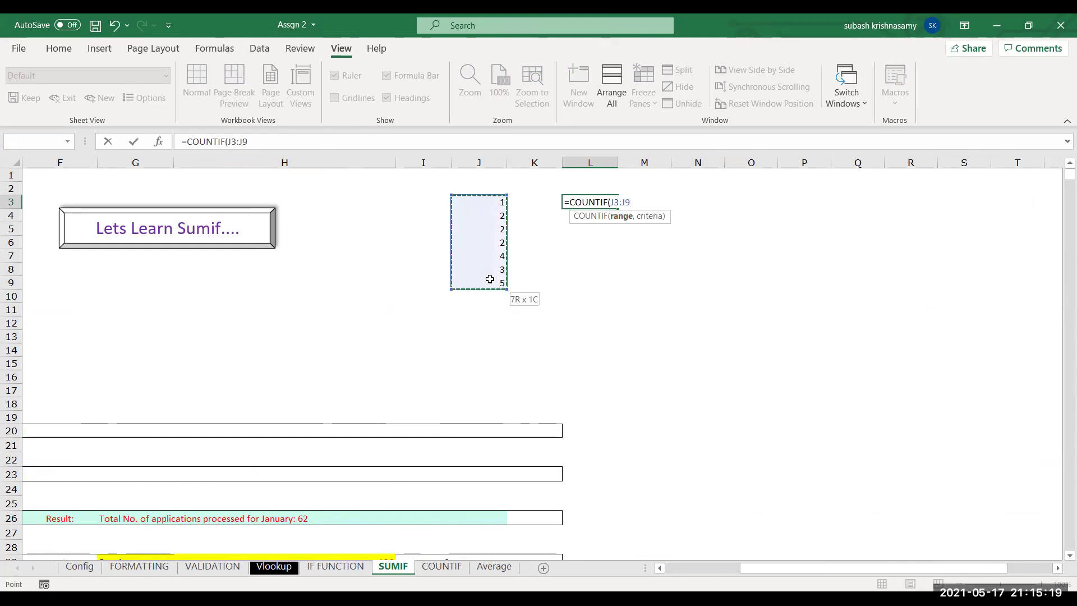
pyautogui.write(',')
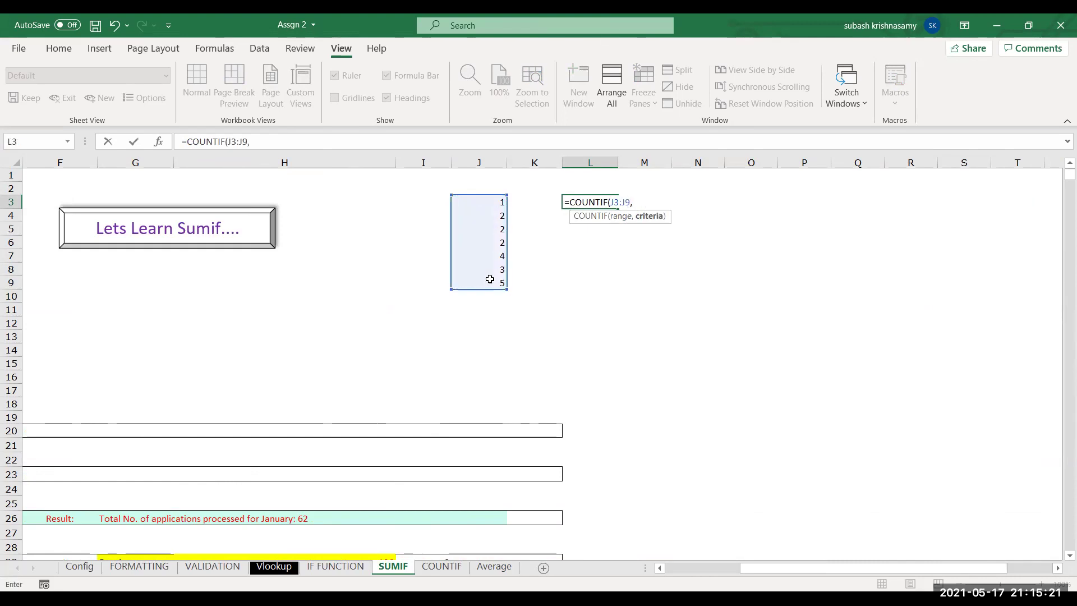
pyautogui.write('">3")')
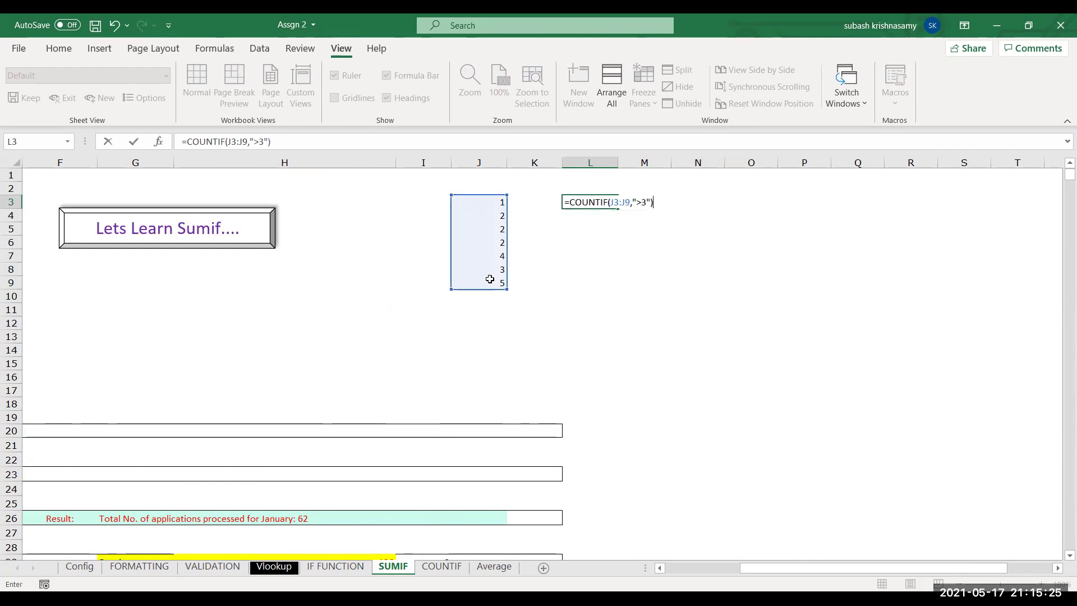
pyautogui.press('Return')
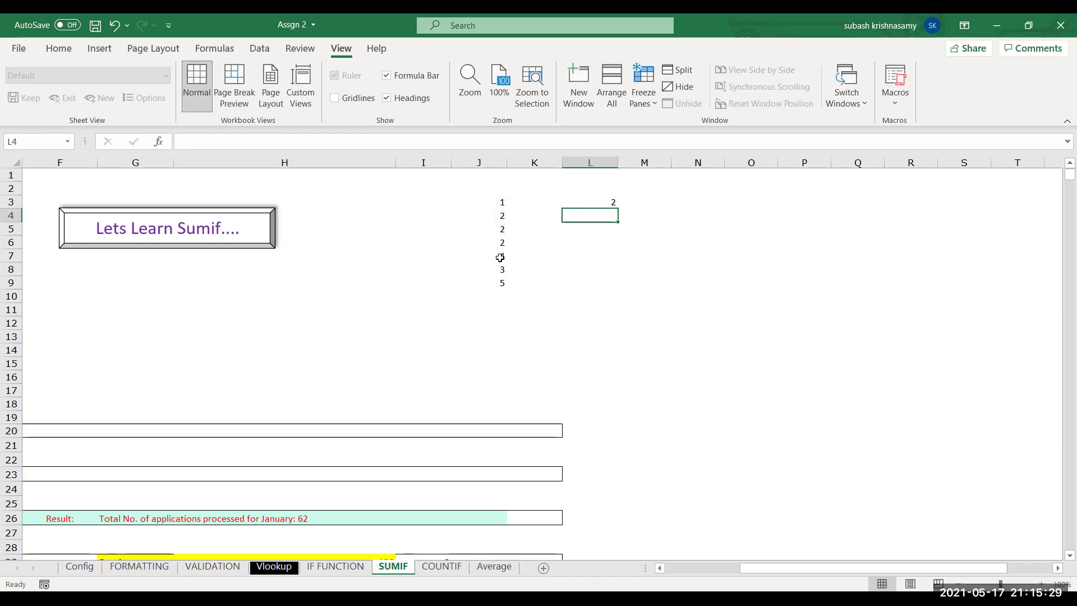
# Check the sample numbers in J7 and J9 against the count and return to the Month column of the table
pyautogui.click(499, 257)
pyautogui.click(499, 279)
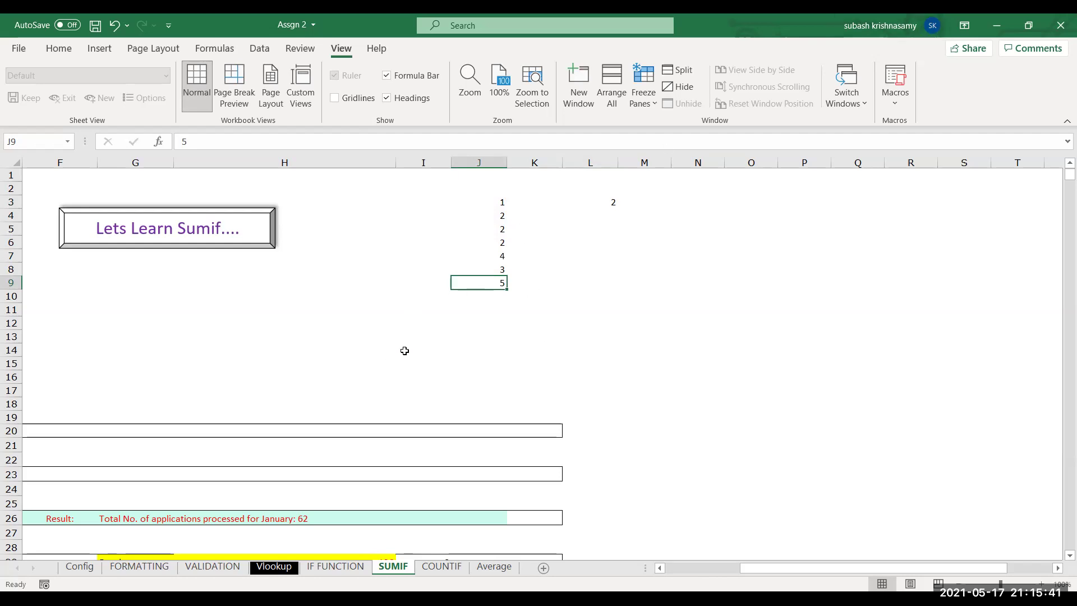
pyautogui.click(374, 356)
pyautogui.press('Left')
pyautogui.press('Left')
pyautogui.press('Left')
pyautogui.press('Left')
pyautogui.press('Left')
pyautogui.press('Left')
pyautogui.press('Left')
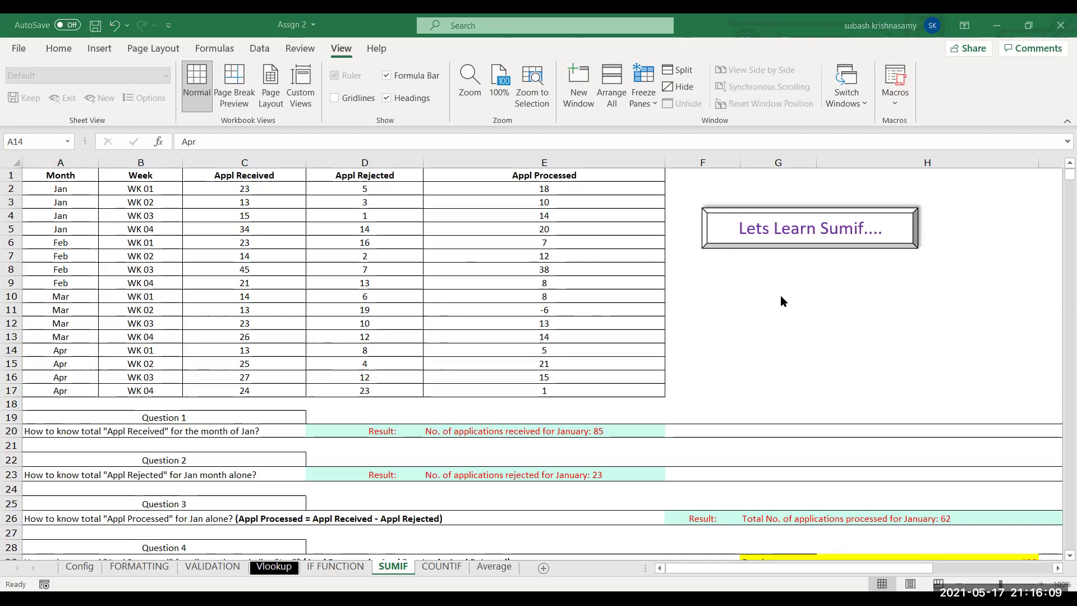
# Switch to SQL Server Management Studio, look up "ssms" in Windows search, and return to the Connect to Server dialog
pyautogui.click(757, 333)
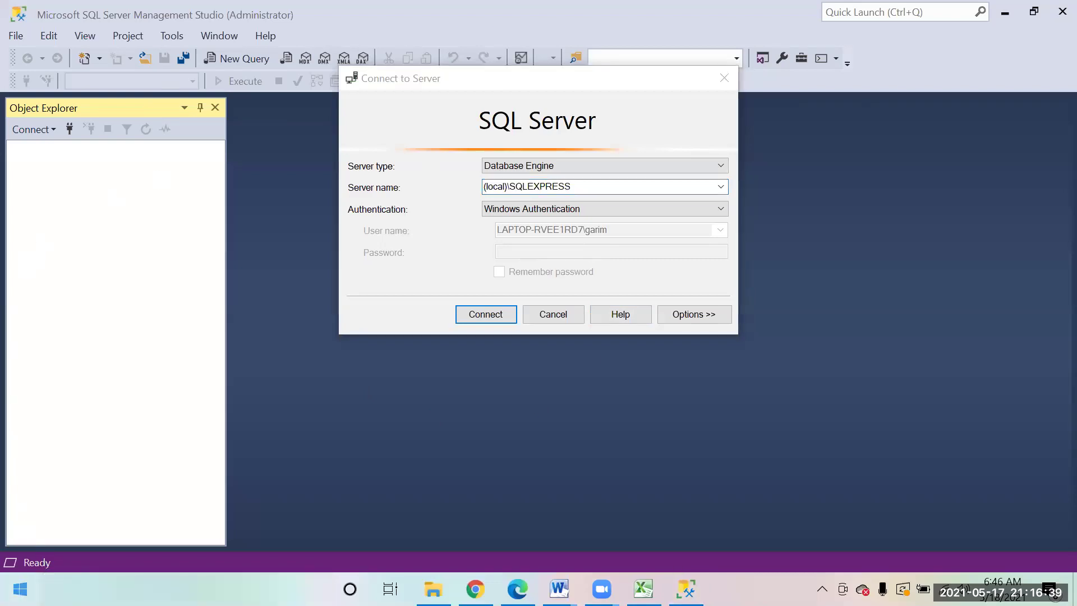
pyautogui.press('super')
pyautogui.write('ssms')
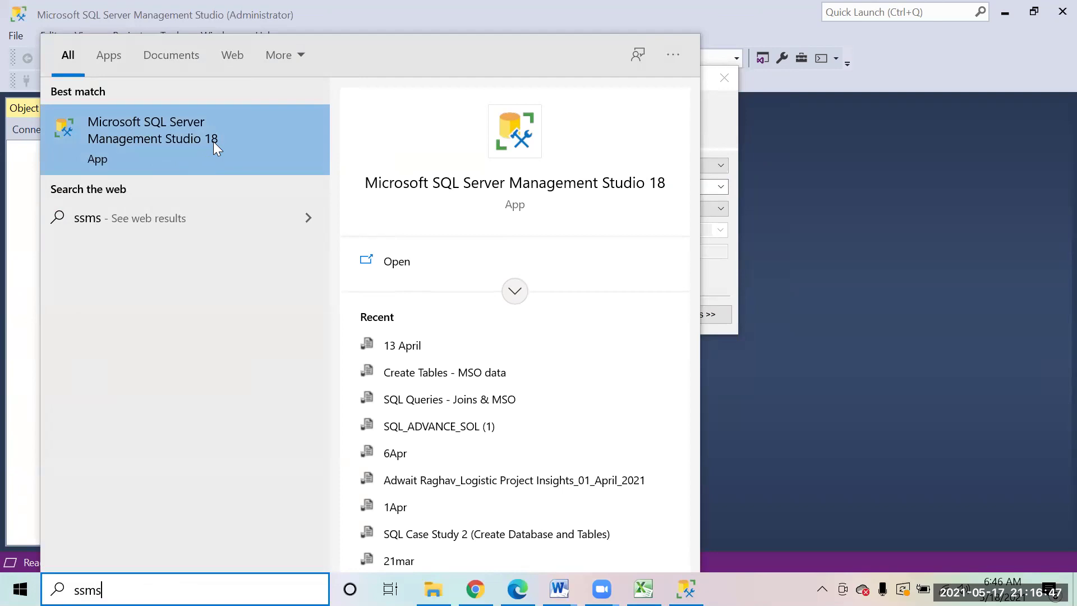
pyautogui.click(814, 130)
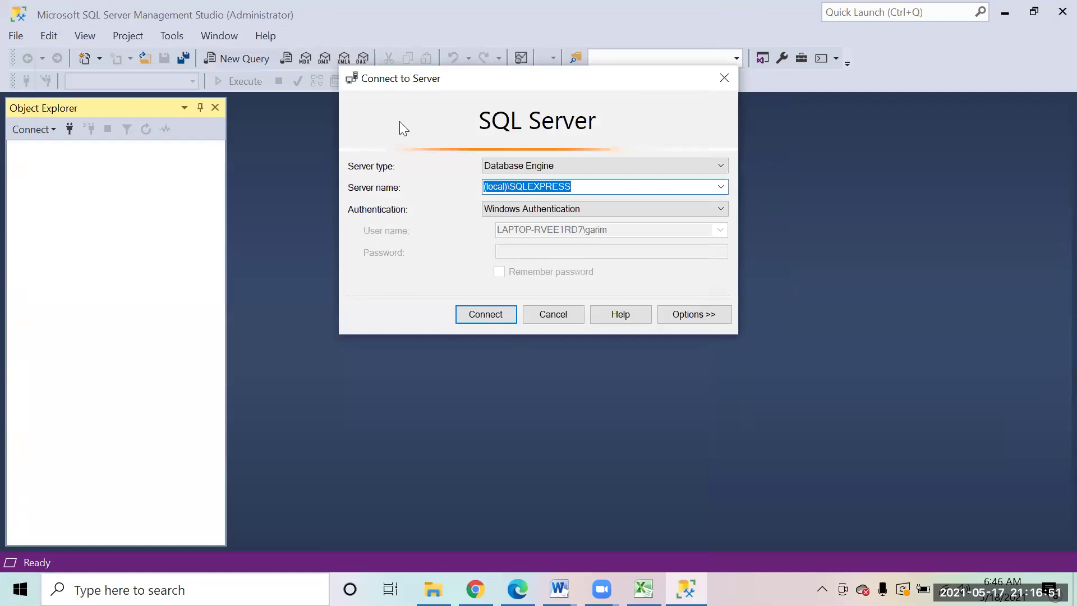